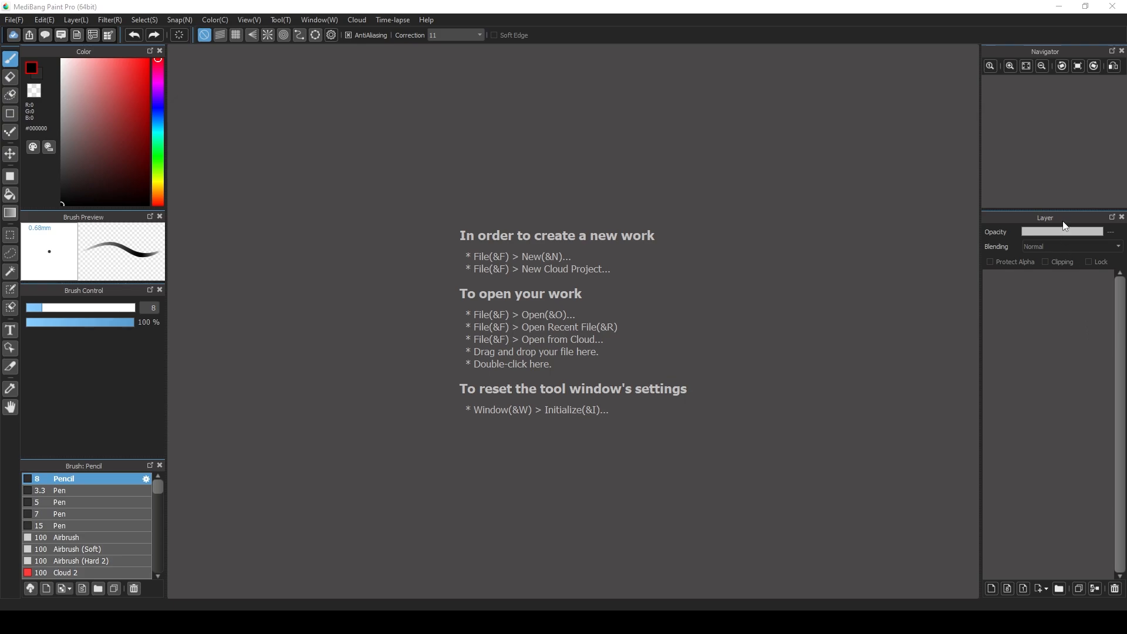
- Combine the Navigator and Layer panels into one tabbed group and switch between the two
left_click_drag(1065, 225, 1055, 527)
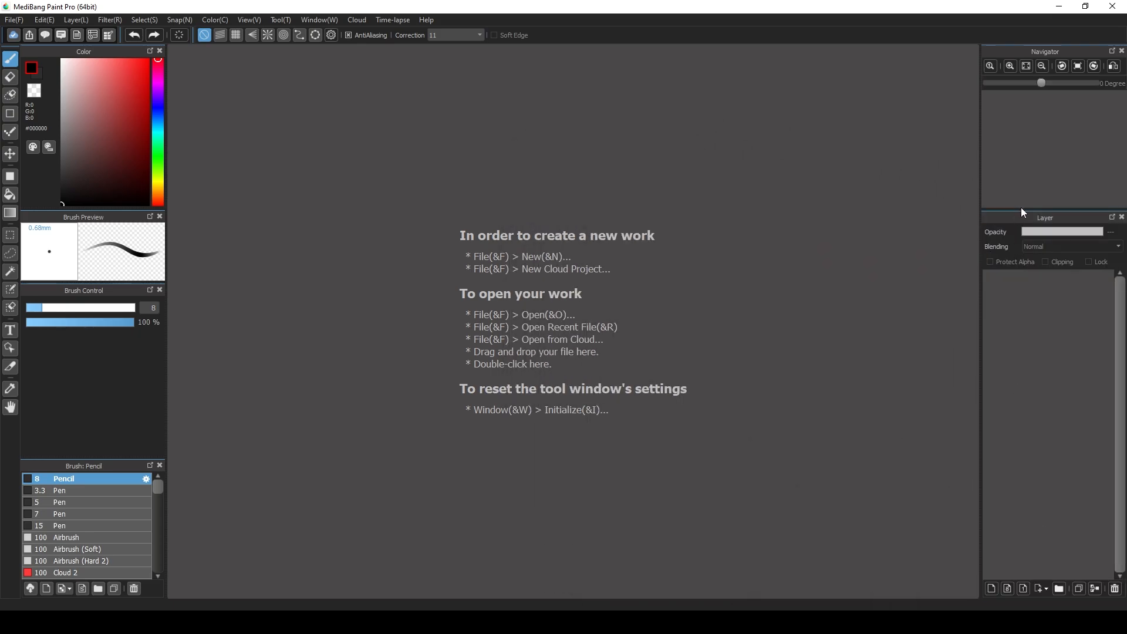
left_click_drag(1021, 213, 1046, 172)
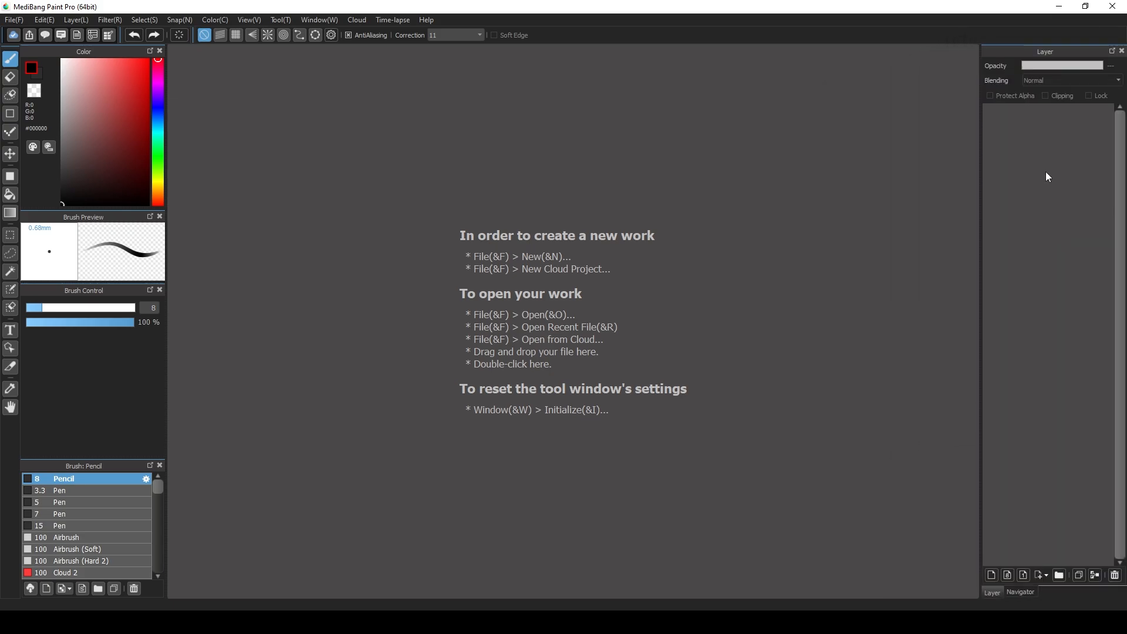
left_click(1026, 594)
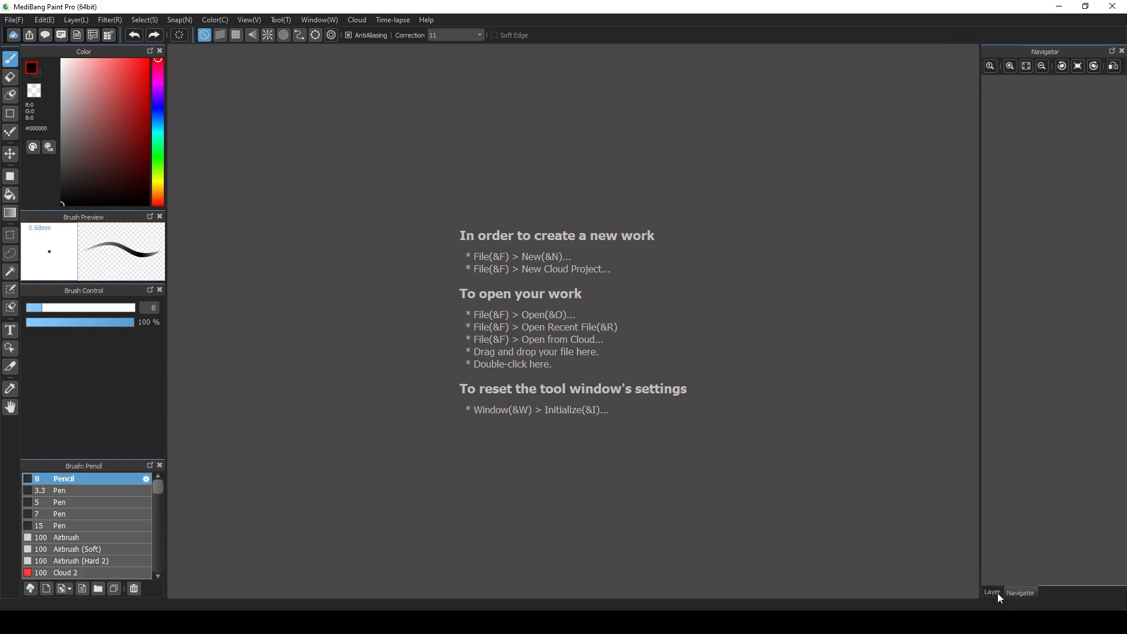
left_click(998, 592)
left_click(1012, 592)
left_click(992, 593)
left_click(1010, 594)
left_click(1013, 593)
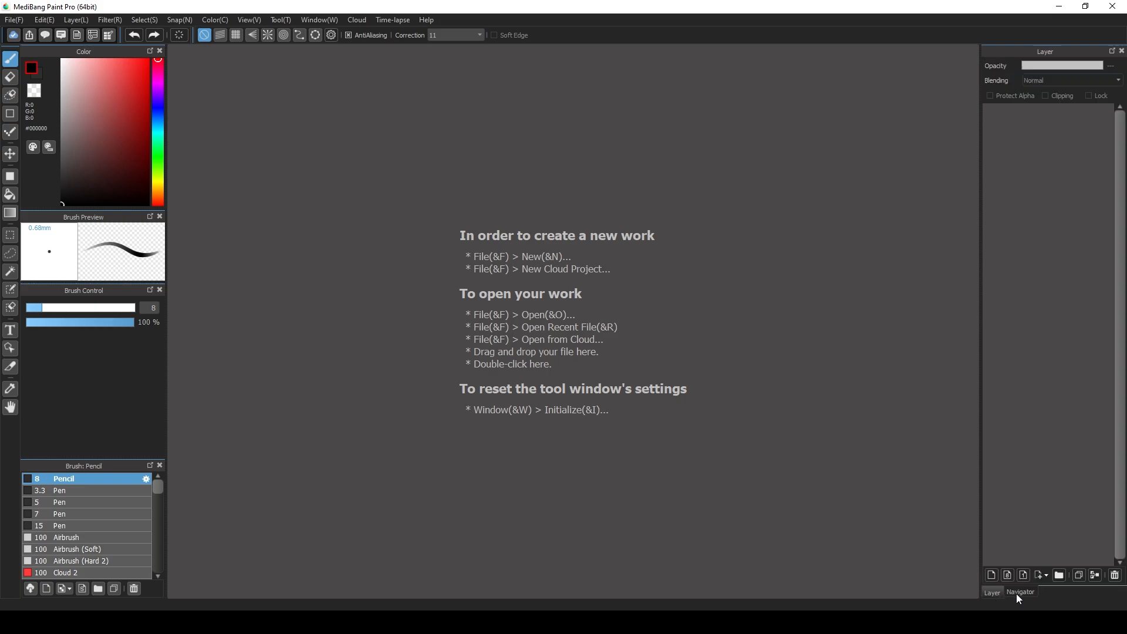
left_click(1020, 592)
left_click(1000, 594)
- Float the Layer panel over the workspace and dock it back below the Navigator panel
left_click_drag(1069, 51, 588, 208)
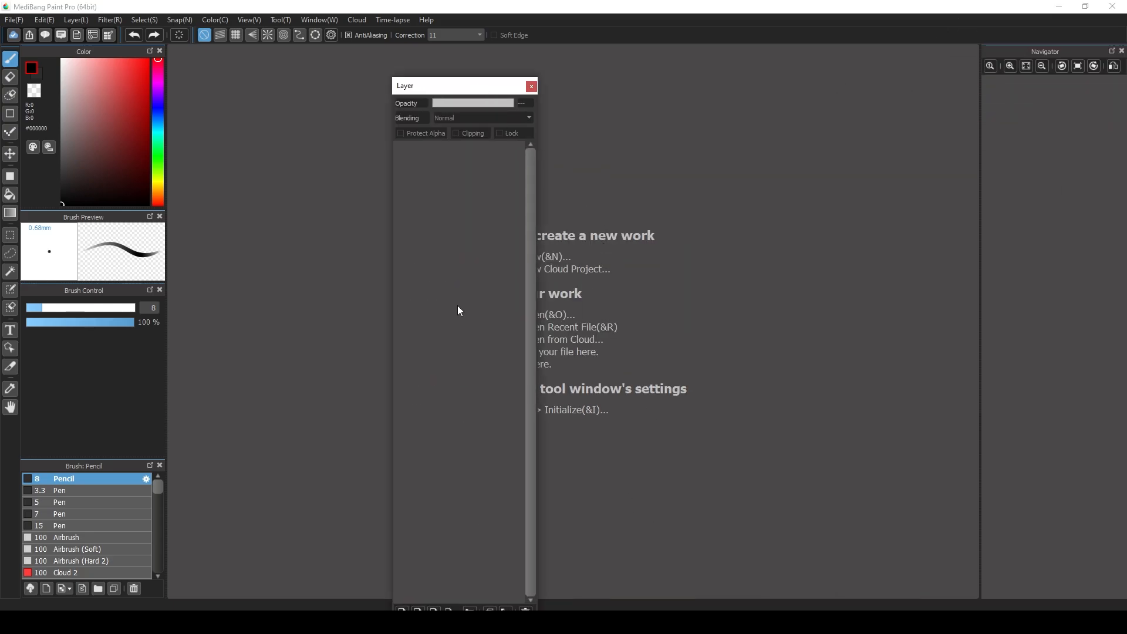
left_click_drag(477, 84, 1049, 207)
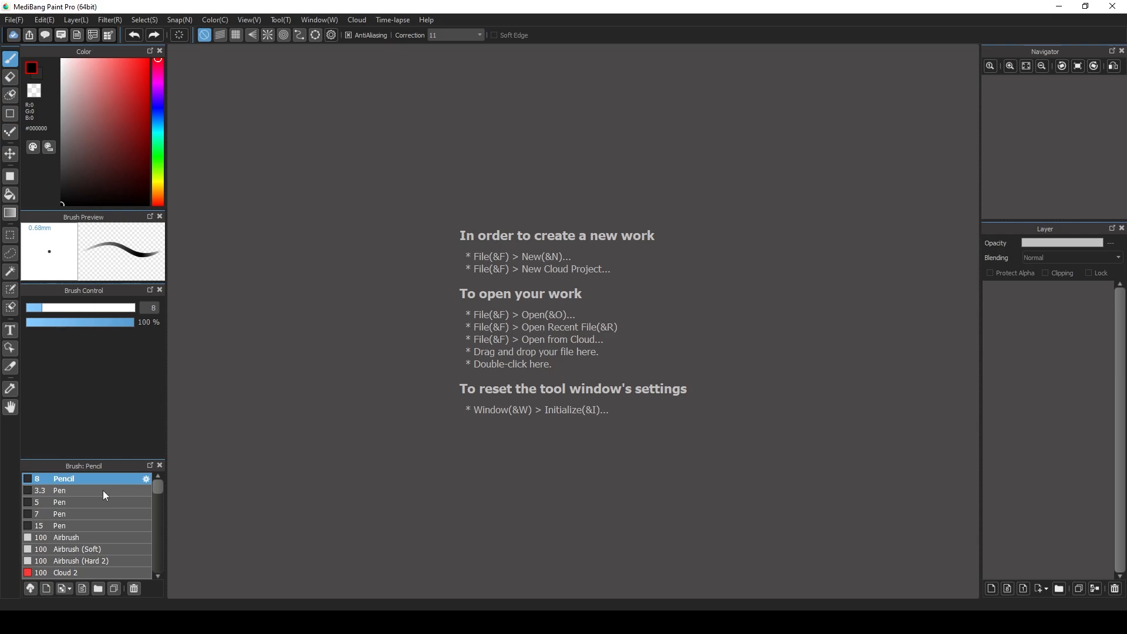
- Open the settings for a new image, look at the Comic options and return to the Standard type
left_click(14, 23)
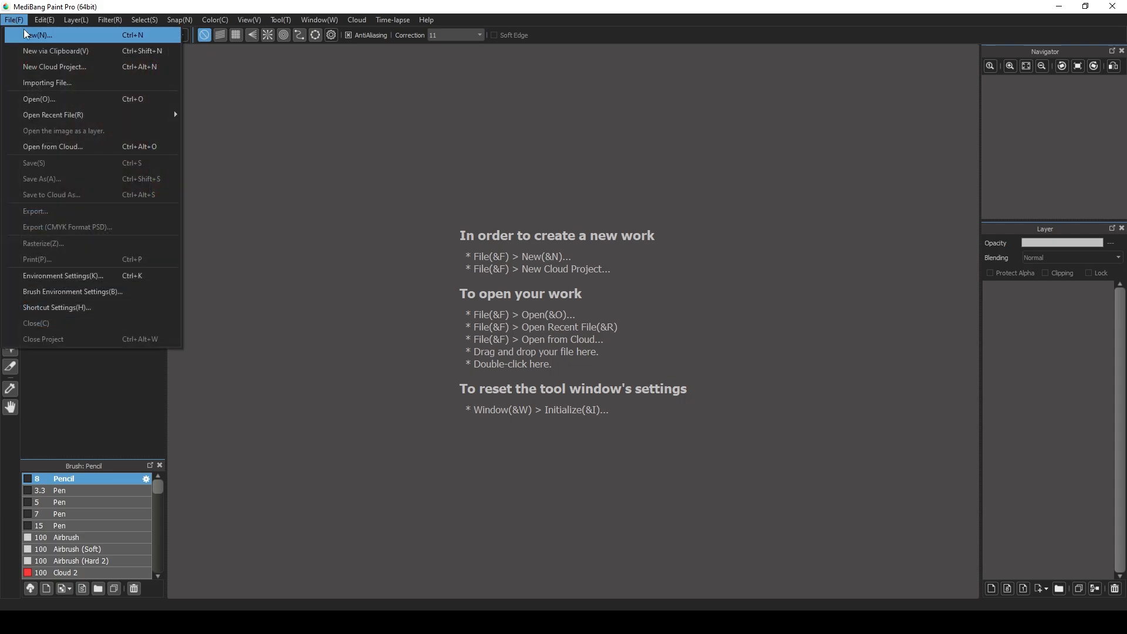
left_click(16, 18)
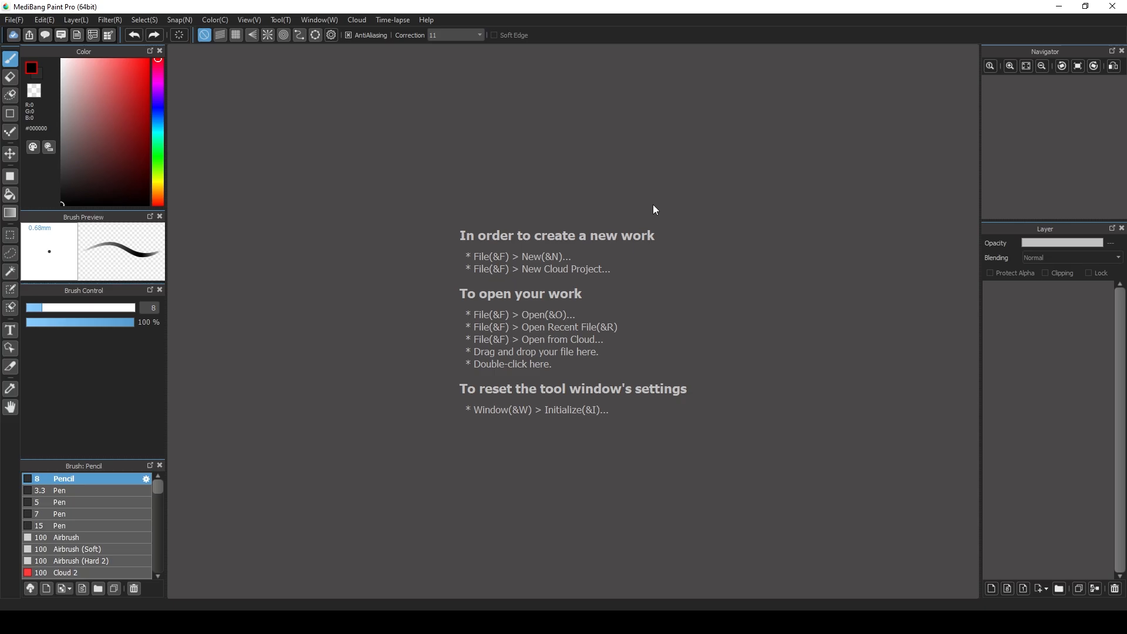
left_click(14, 20)
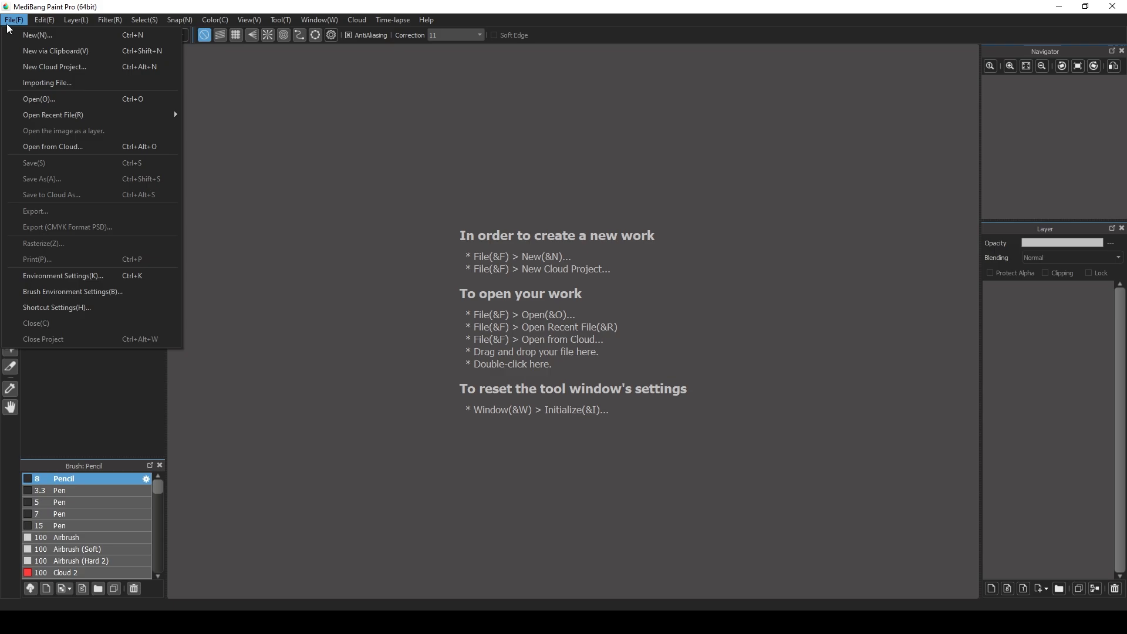
left_click(36, 37)
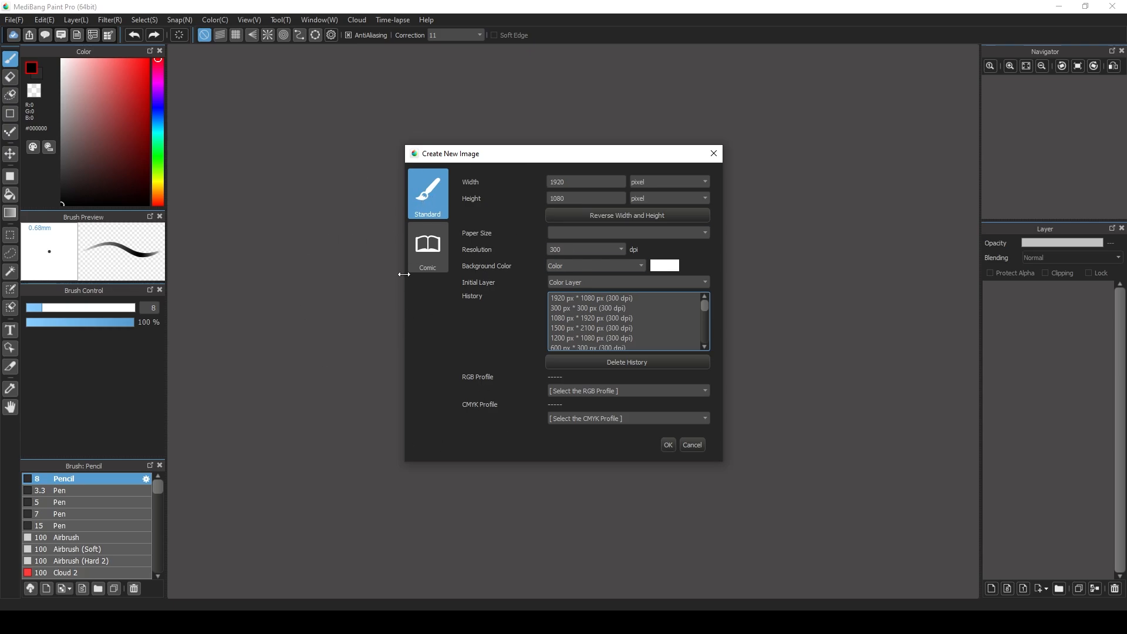
left_click(428, 266)
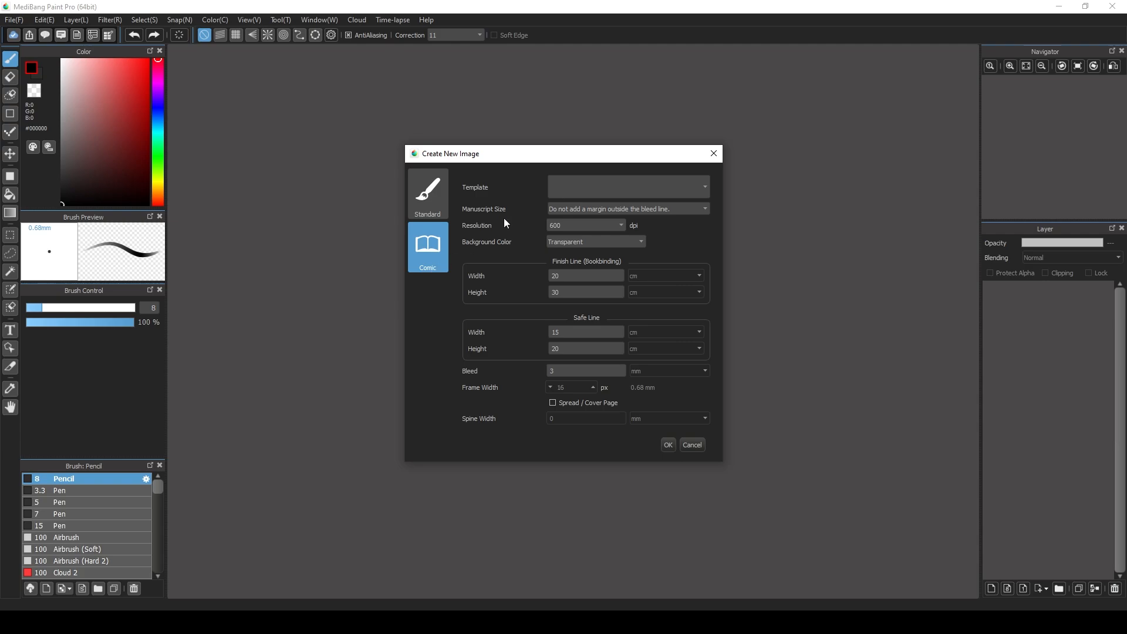
left_click(444, 213)
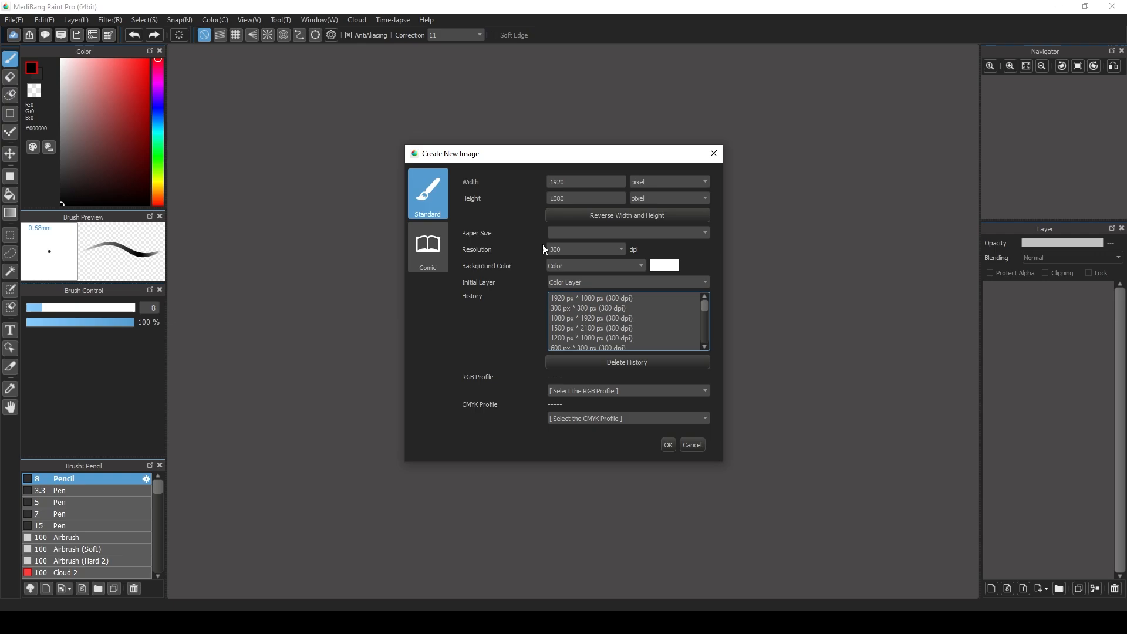
- Create a 1920 x 1080 pixel canvas at 300 dpi with a white background and a color layer, after viewing the paper sizes
left_click(599, 183)
left_click(576, 201)
left_click(604, 235)
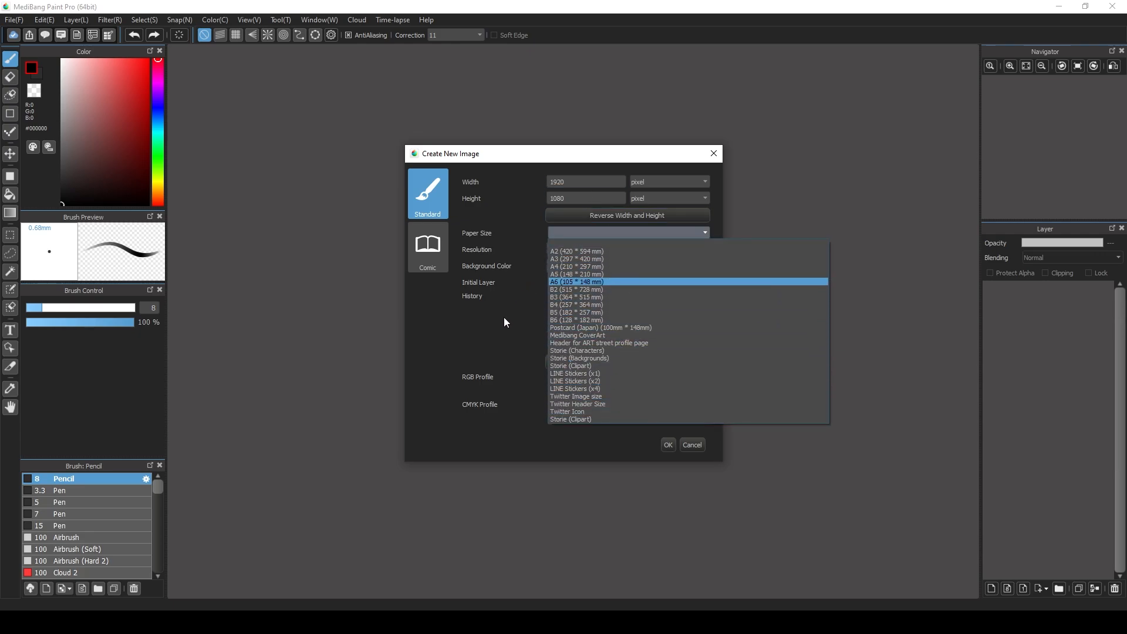
left_click(491, 326)
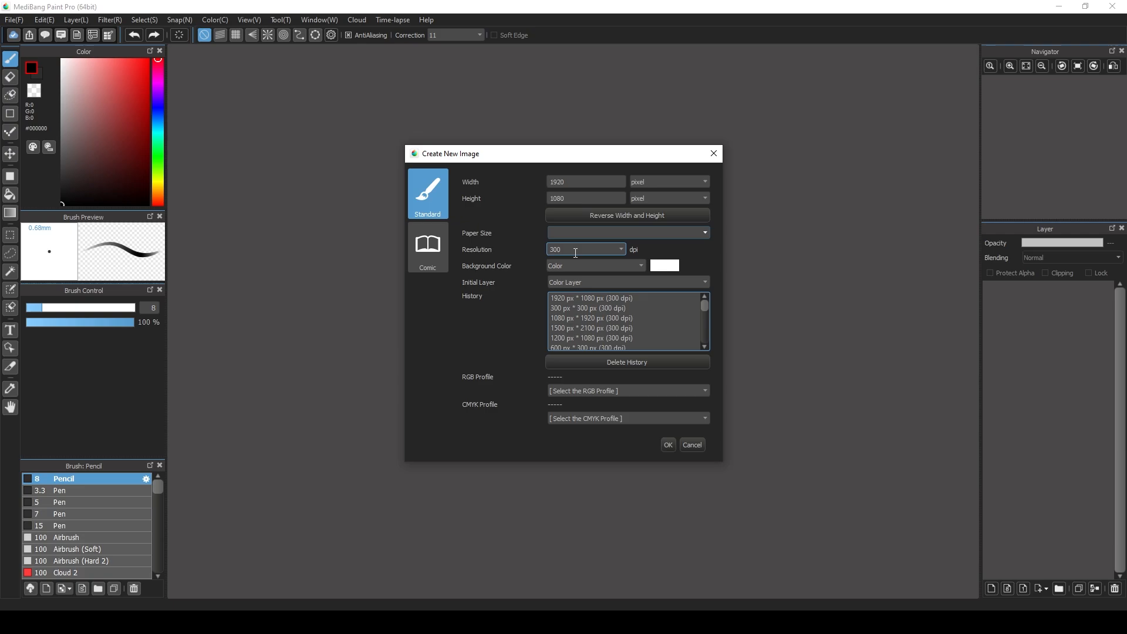
left_click(663, 266)
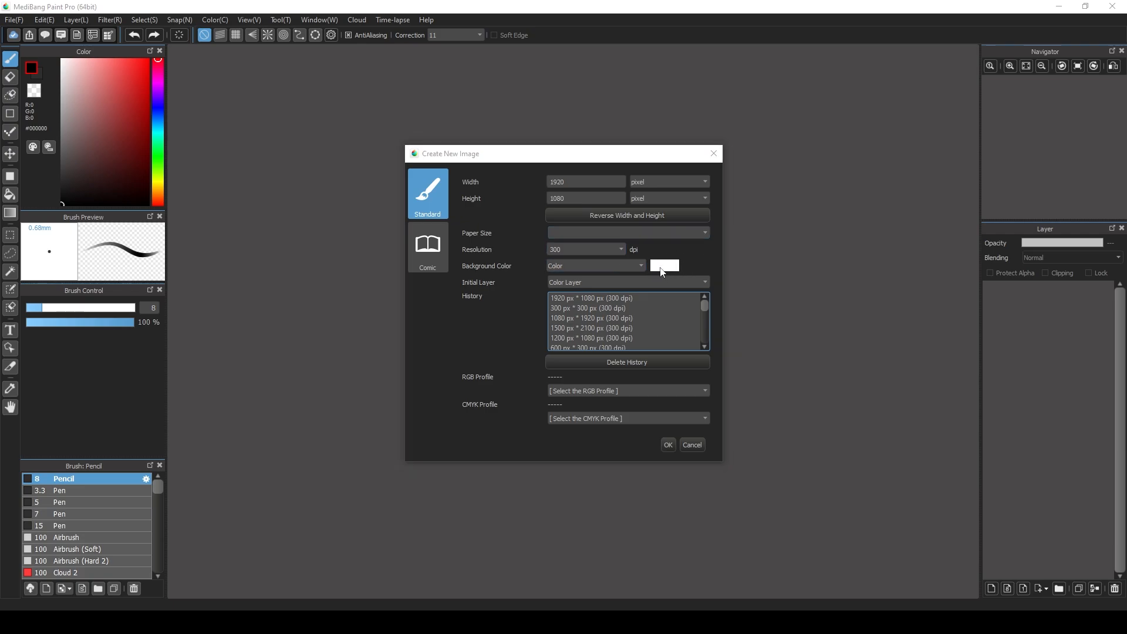
left_click(613, 369)
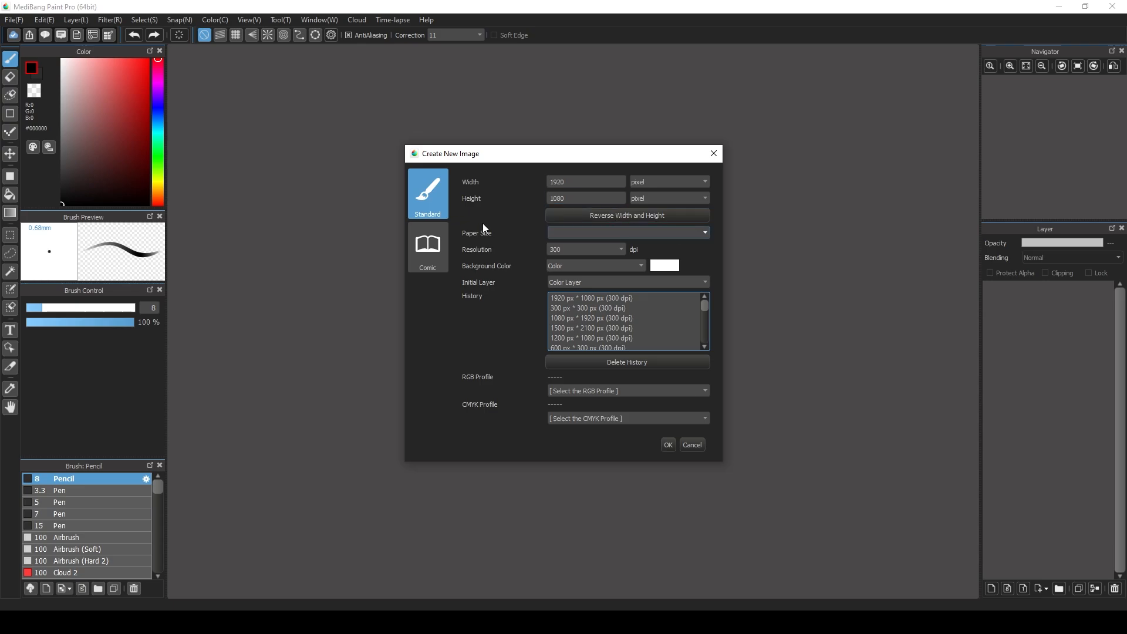
left_click(668, 444)
scroll(544, 325, "down", 1)
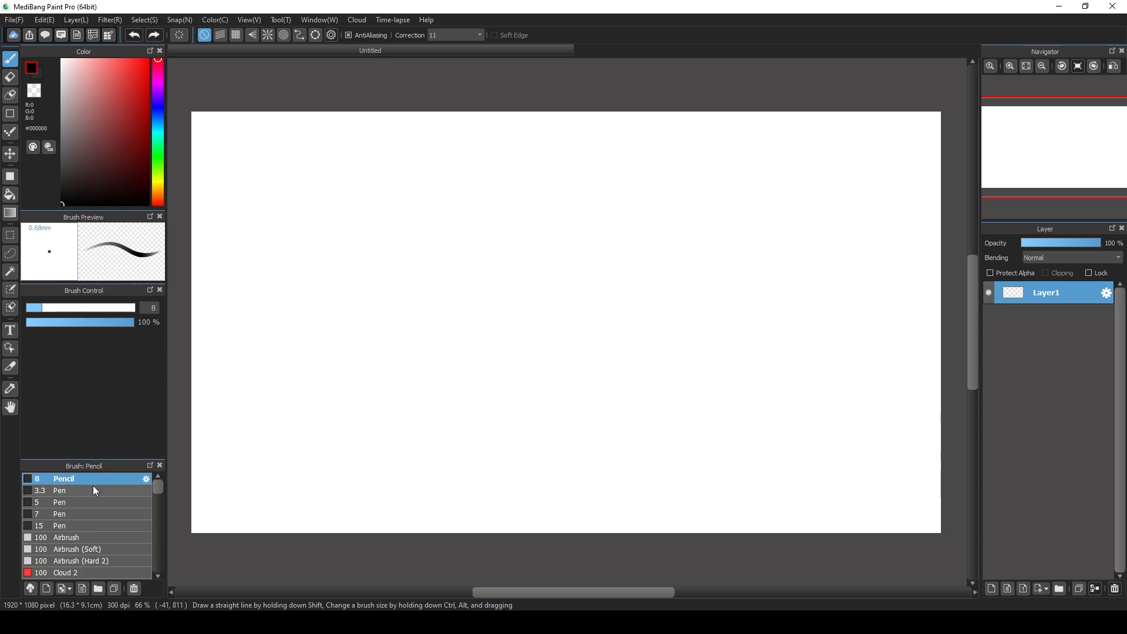
- Scribble zigzag test strokes of varying pressure across the whole canvas with the size 8 Pencil brush
mouse_move(313, 146)
left_mouse_down()
mouse_move(291, 303)
mouse_move(353, 357)
mouse_move(488, 344)
mouse_move(457, 437)
left_mouse_up()
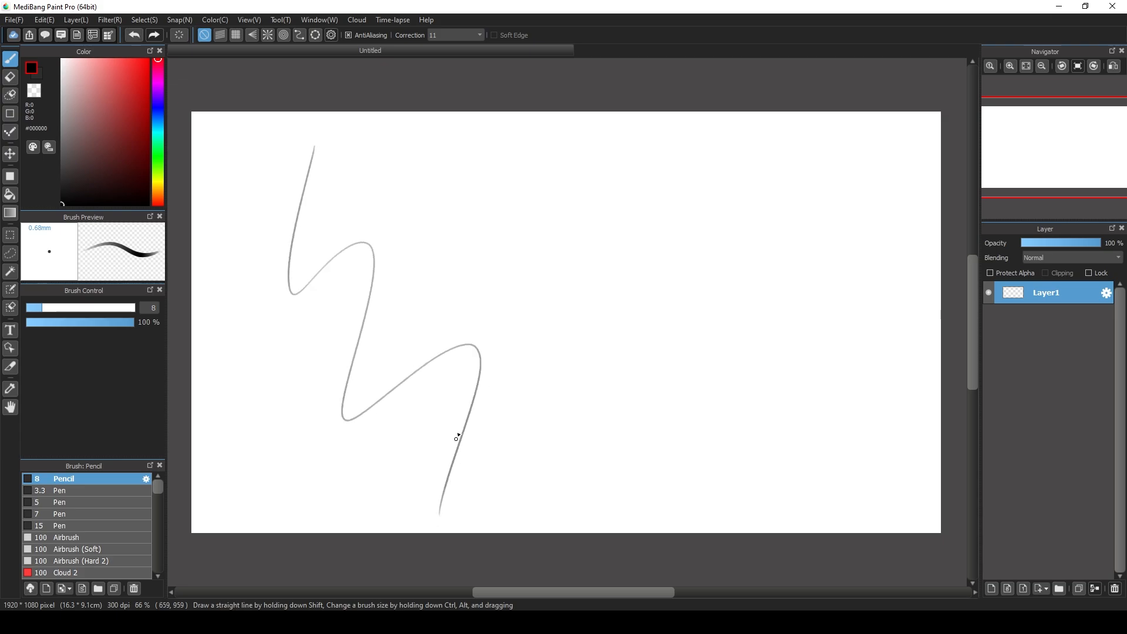
mouse_move(392, 191)
left_mouse_down()
mouse_move(311, 347)
mouse_move(556, 360)
mouse_move(664, 499)
left_mouse_up()
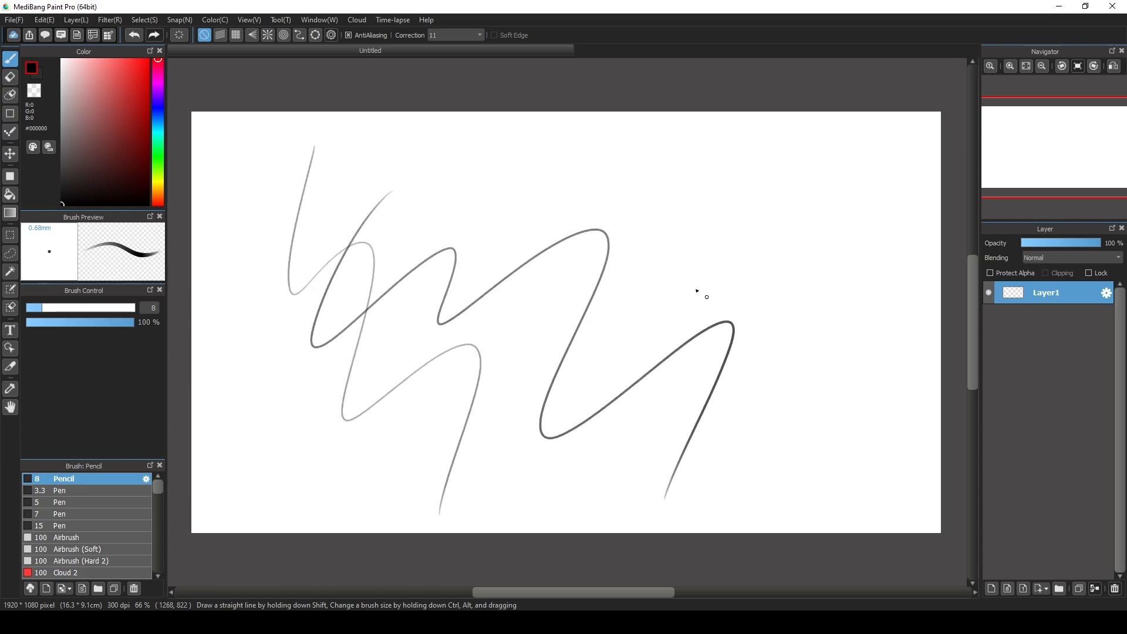
mouse_move(493, 159)
left_mouse_down()
mouse_move(451, 267)
mouse_move(761, 257)
mouse_move(824, 429)
left_mouse_up()
mouse_move(577, 245)
left_mouse_down()
mouse_move(657, 157)
mouse_move(795, 376)
mouse_move(757, 494)
left_mouse_up()
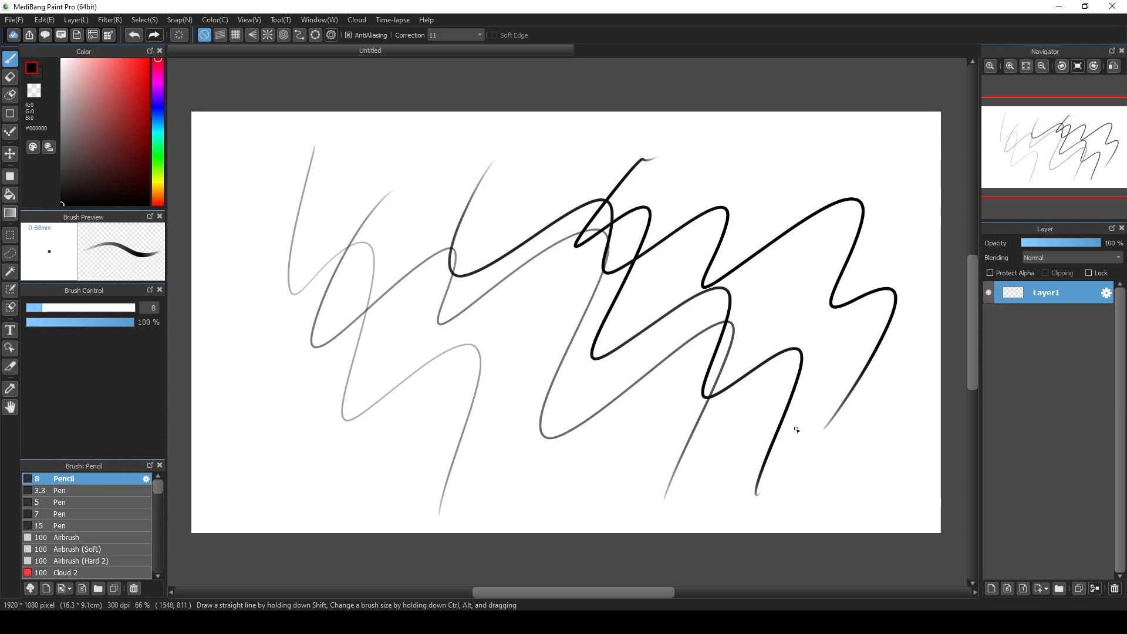
mouse_move(256, 436)
left_mouse_down()
mouse_move(346, 381)
mouse_move(555, 418)
mouse_move(667, 521)
left_mouse_up()
mouse_move(246, 282)
left_mouse_down()
mouse_move(379, 319)
mouse_move(652, 281)
mouse_move(941, 338)
left_mouse_up()
mouse_move(324, 174)
left_mouse_down()
mouse_move(340, 216)
mouse_move(693, 132)
mouse_move(880, 202)
mouse_move(868, 276)
left_mouse_up()
mouse_move(240, 481)
left_mouse_down()
mouse_move(267, 503)
mouse_move(340, 508)
mouse_move(523, 424)
mouse_move(643, 533)
mouse_move(876, 433)
mouse_move(851, 523)
left_mouse_up()
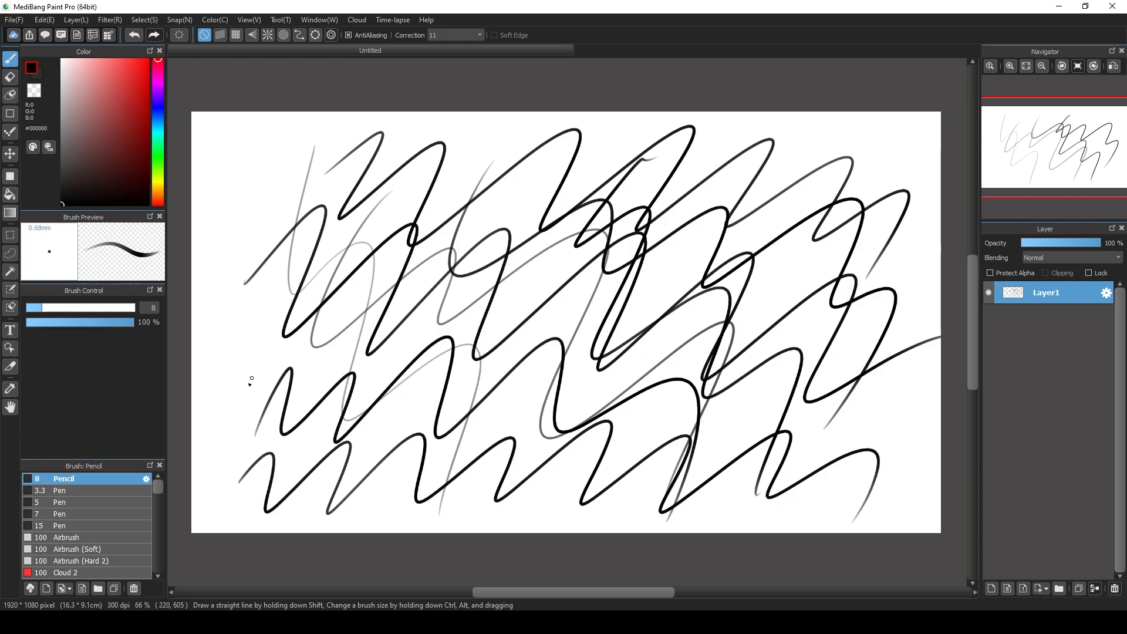
mouse_move(249, 377)
left_mouse_down()
mouse_move(382, 293)
mouse_move(663, 300)
mouse_move(823, 478)
left_mouse_up()
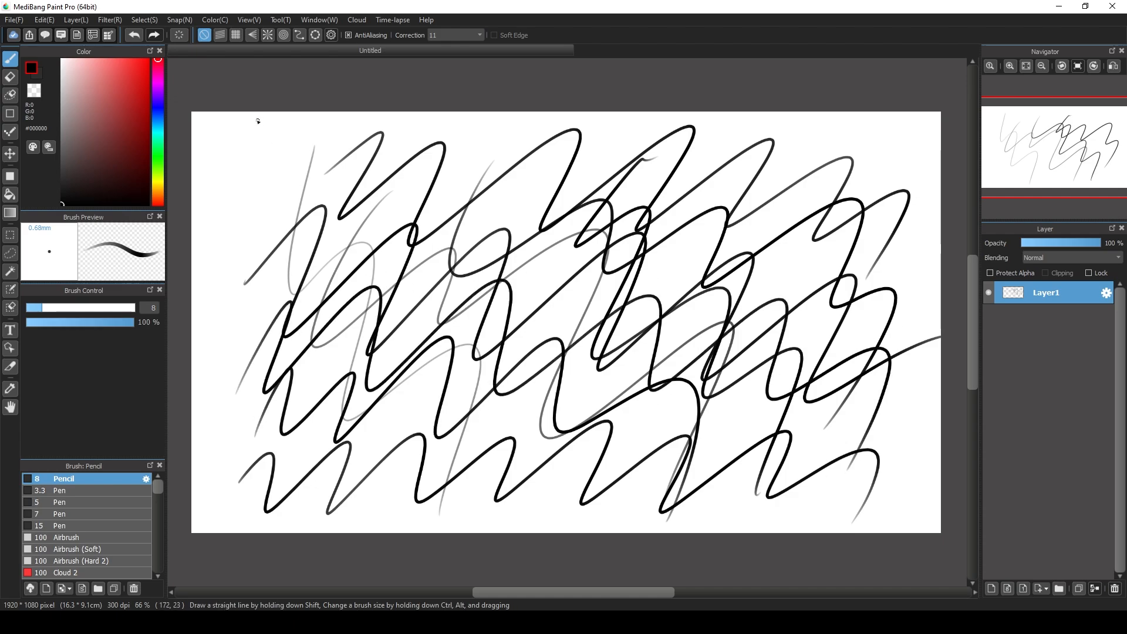
mouse_move(241, 139)
left_mouse_down()
mouse_move(229, 243)
mouse_move(220, 508)
left_mouse_up()
mouse_move(287, 155)
left_mouse_down()
mouse_move(261, 237)
mouse_move(252, 439)
left_mouse_up()
mouse_move(380, 187)
left_mouse_down()
mouse_move(361, 226)
mouse_move(609, 279)
mouse_move(812, 342)
mouse_move(860, 460)
left_mouse_up()
mouse_move(703, 448)
left_mouse_down()
mouse_move(766, 417)
mouse_move(861, 427)
left_mouse_up()
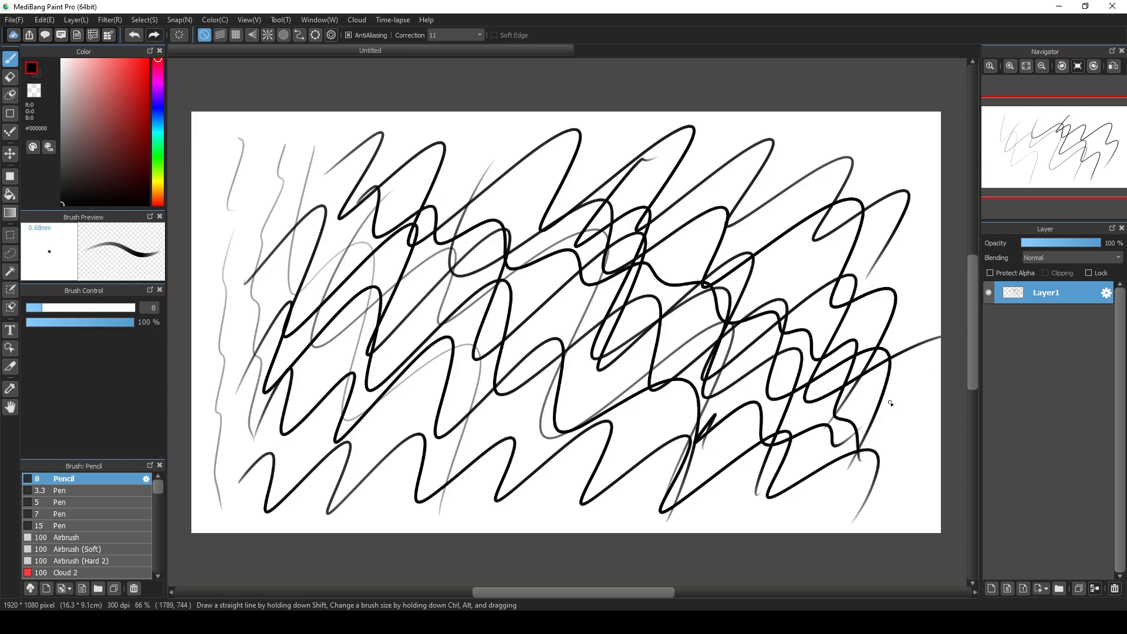
- Undo all the test scribbles to clear the canvas
key("ctrl+z")
key("ctrl+z")
key("ctrl+z")
key("ctrl+z")
key("ctrl+z")
key("ctrl+z")
key("ctrl+z")
key("ctrl+z")
key("ctrl+z")
key("ctrl+z")
key("ctrl+z")
key("ctrl+z")
key("ctrl+z")
key("ctrl+z")
key("ctrl+z")
key("ctrl+z")
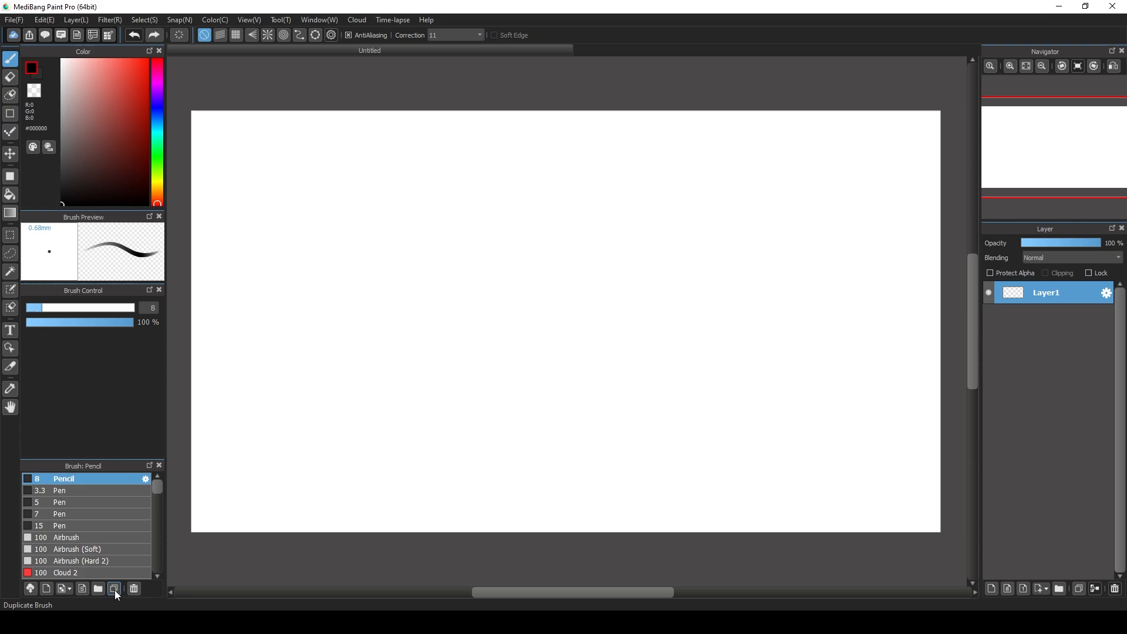
- Examine the settings for a new brush and for the Pencil brush, cancelling both without changes
left_click(47, 588)
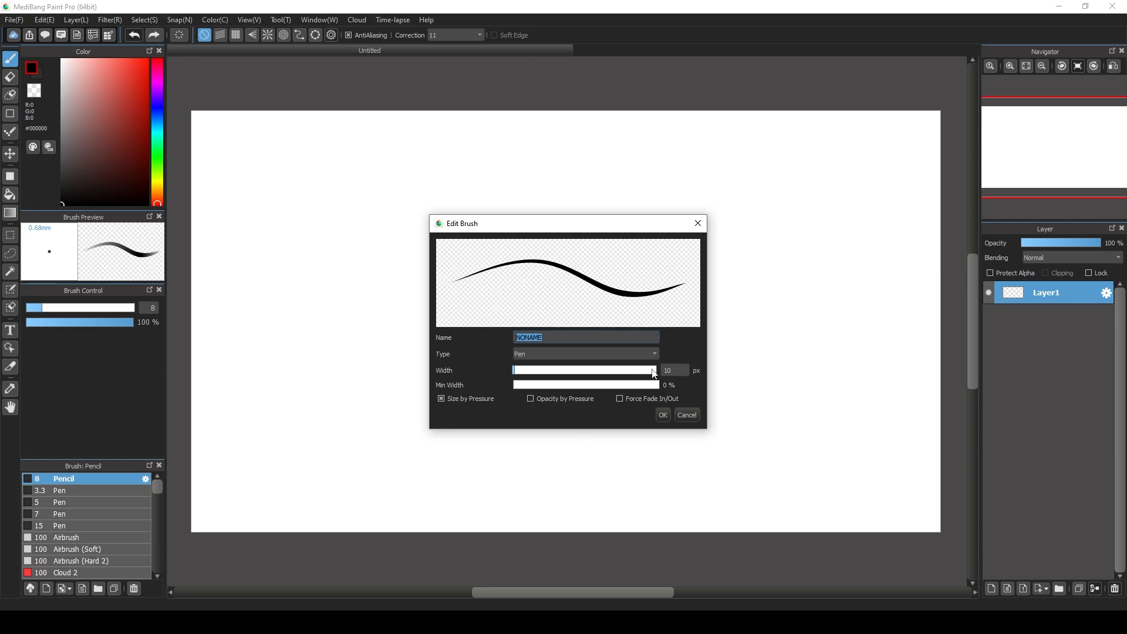
left_click(687, 416)
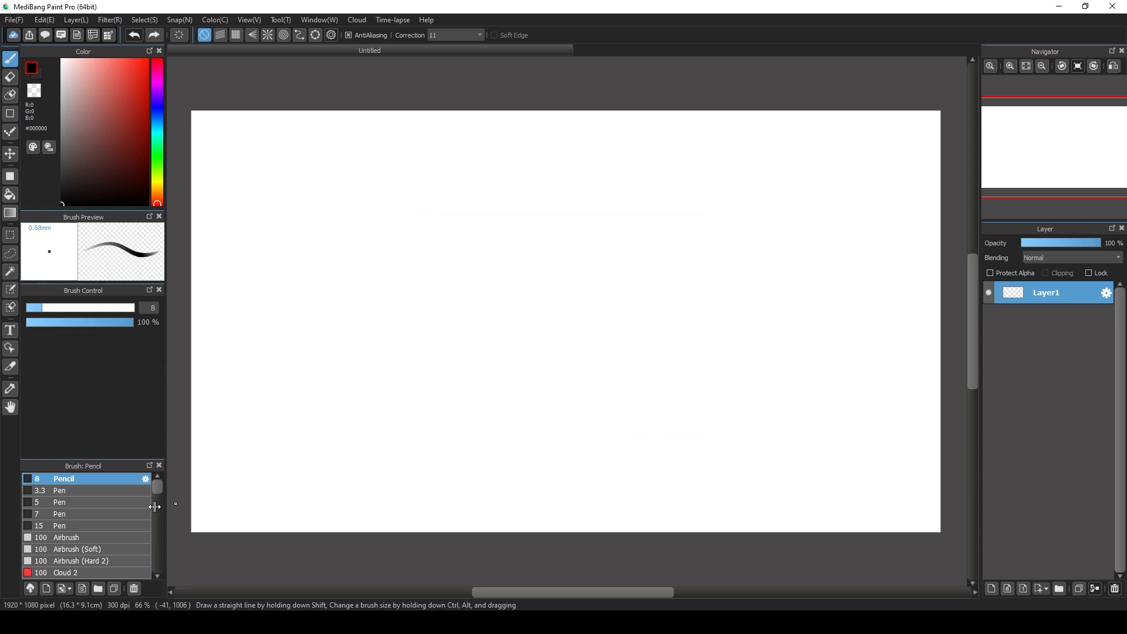
double_click(82, 480)
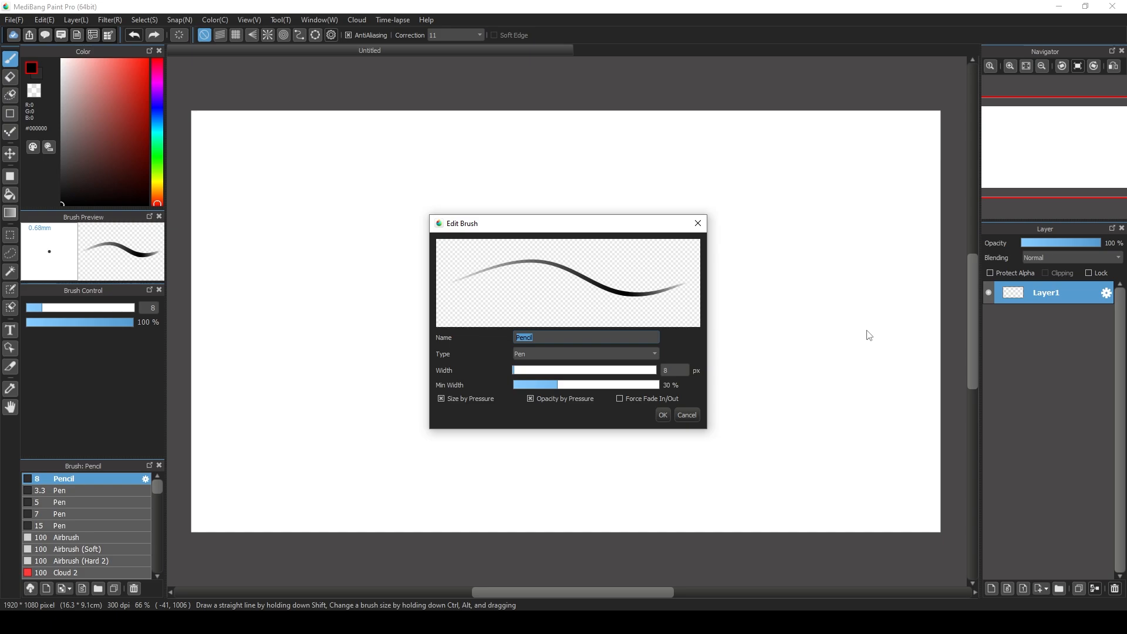
left_click(688, 415)
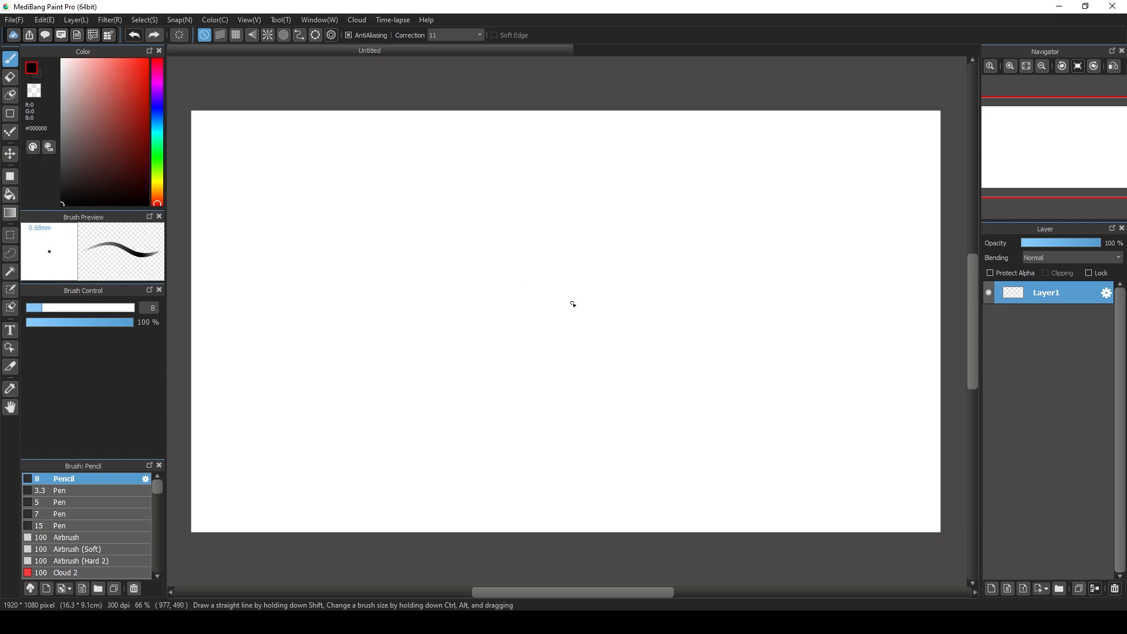
- Sketch a round head with crossed guidelines, a vertical spine line below it and a short chest line with the Pencil
mouse_move(613, 156)
left_mouse_down()
mouse_move(644, 188)
mouse_move(616, 156)
mouse_move(617, 212)
left_mouse_up()
mouse_move(589, 191)
left_mouse_down()
mouse_move(643, 189)
mouse_move(624, 324)
left_mouse_up()
left_click_drag(605, 261, 644, 245)
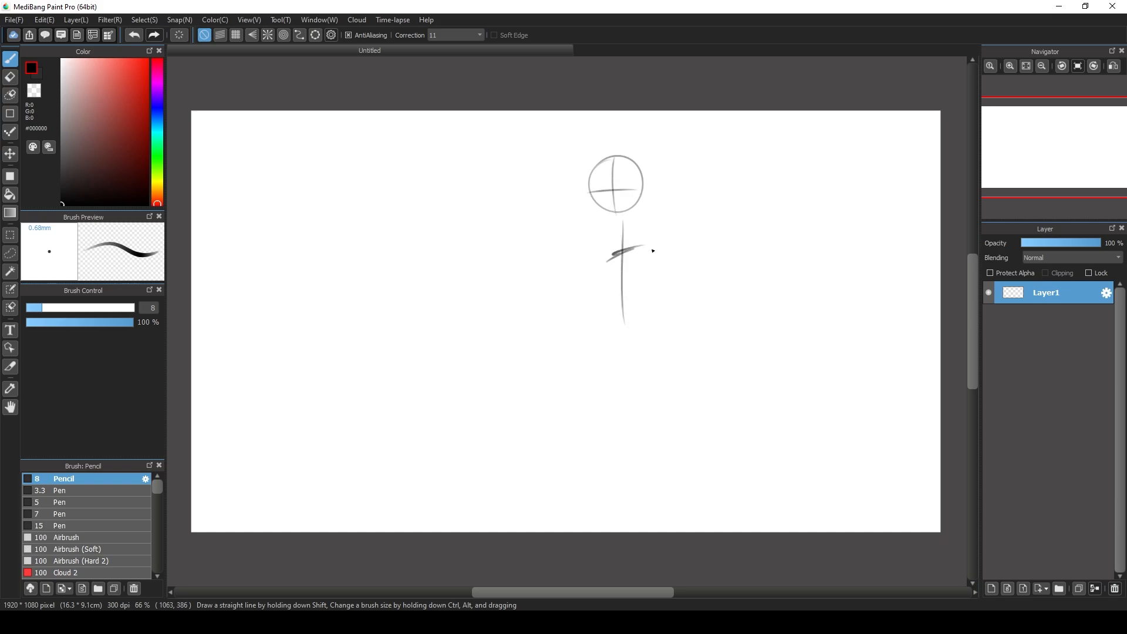
- Sketch the figure's chest and hip shapes around the spine line with light pencil strokes
mouse_move(607, 320)
left_mouse_down()
mouse_move(643, 322)
mouse_move(592, 354)
left_mouse_up()
left_click_drag(588, 356, 665, 369)
left_click_drag(601, 238, 597, 273)
mouse_move(589, 275)
left_mouse_down()
mouse_move(641, 286)
mouse_move(663, 258)
left_mouse_up()
mouse_move(600, 240)
left_mouse_down()
mouse_move(661, 254)
mouse_move(590, 291)
left_mouse_up()
mouse_move(593, 289)
left_mouse_down()
mouse_move(634, 289)
mouse_move(655, 269)
left_mouse_up()
left_click_drag(623, 246, 660, 239)
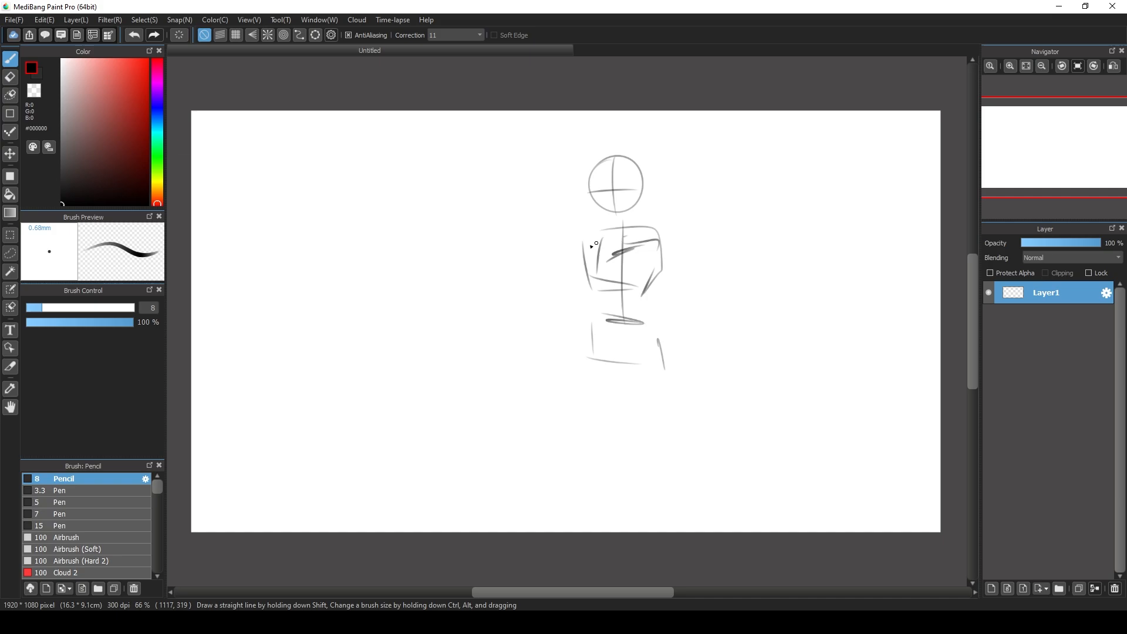
left_click_drag(585, 243, 623, 237)
left_click_drag(620, 255, 653, 251)
- Sketch both thighs, lower legs and feet below the hips, down to the lower edge of the canvas
mouse_move(580, 370)
left_mouse_down()
mouse_move(605, 420)
mouse_move(627, 396)
mouse_move(650, 450)
mouse_move(682, 406)
mouse_move(669, 448)
left_mouse_up()
left_click_drag(675, 359, 683, 434)
mouse_move(625, 392)
left_mouse_down()
mouse_move(623, 448)
mouse_move(685, 525)
left_mouse_up()
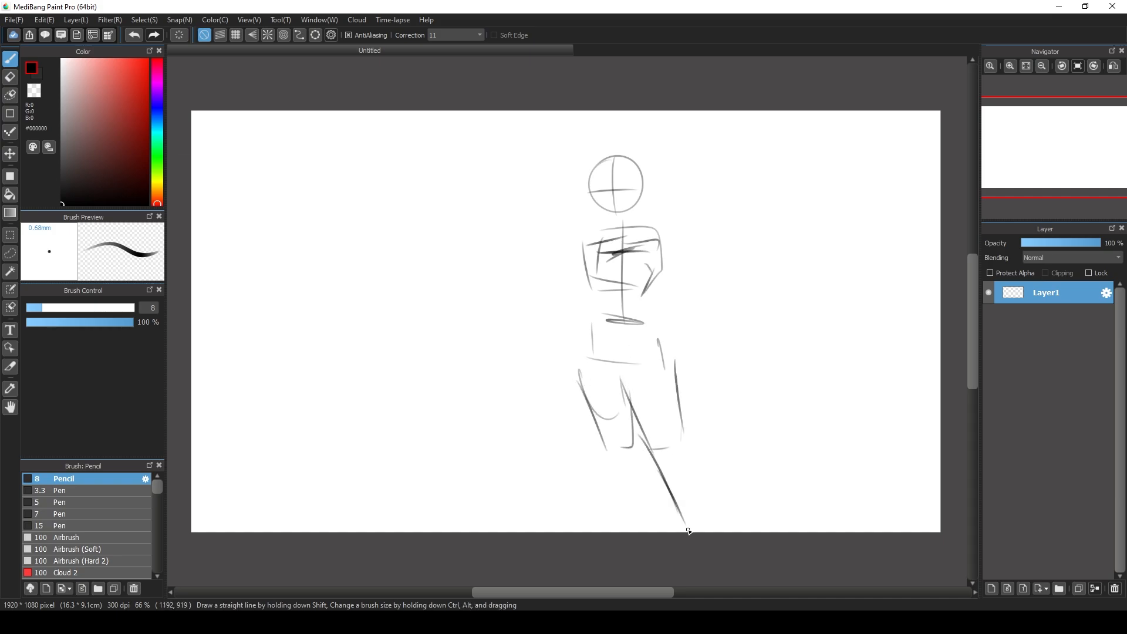
left_click_drag(688, 439, 698, 525)
left_click_drag(598, 433, 621, 518)
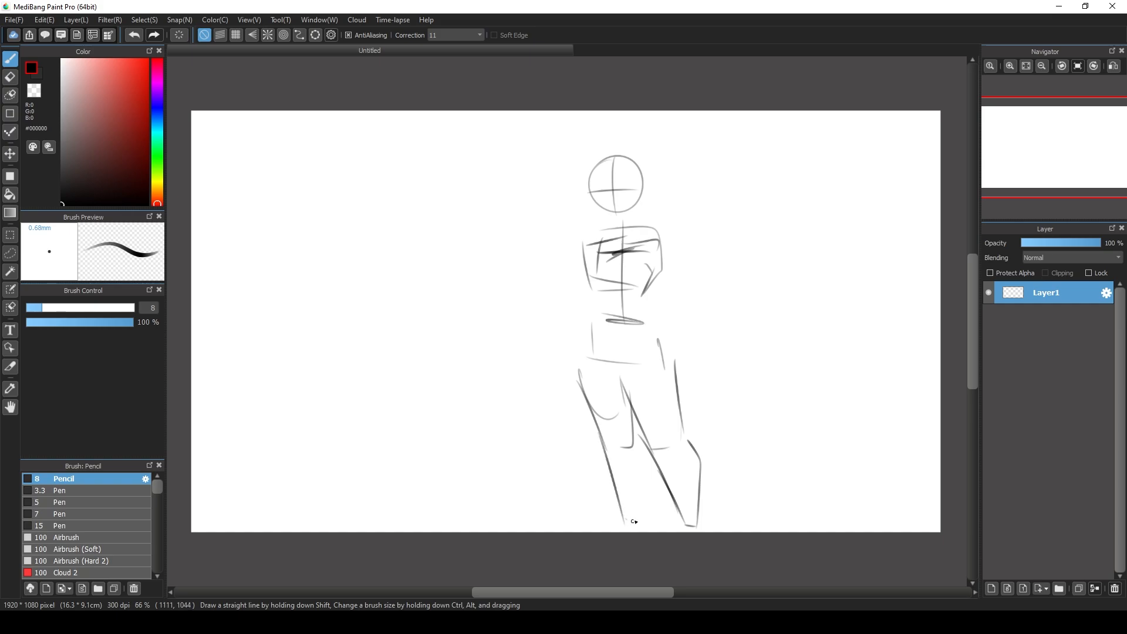
mouse_move(642, 461)
left_mouse_down()
mouse_move(638, 524)
mouse_move(609, 532)
left_mouse_up()
mouse_move(683, 520)
left_mouse_down()
mouse_move(677, 531)
mouse_move(708, 532)
left_mouse_up()
- Sketch both arms from the shoulders with circles for the joints and simple hand shapes
mouse_move(582, 241)
left_mouse_down()
mouse_move(561, 373)
mouse_move(572, 380)
left_mouse_up()
mouse_move(659, 240)
left_mouse_down()
mouse_move(665, 311)
mouse_move(694, 378)
mouse_move(675, 392)
mouse_move(686, 395)
left_mouse_up()
left_click_drag(554, 383, 568, 404)
left_click_drag(573, 403, 582, 380)
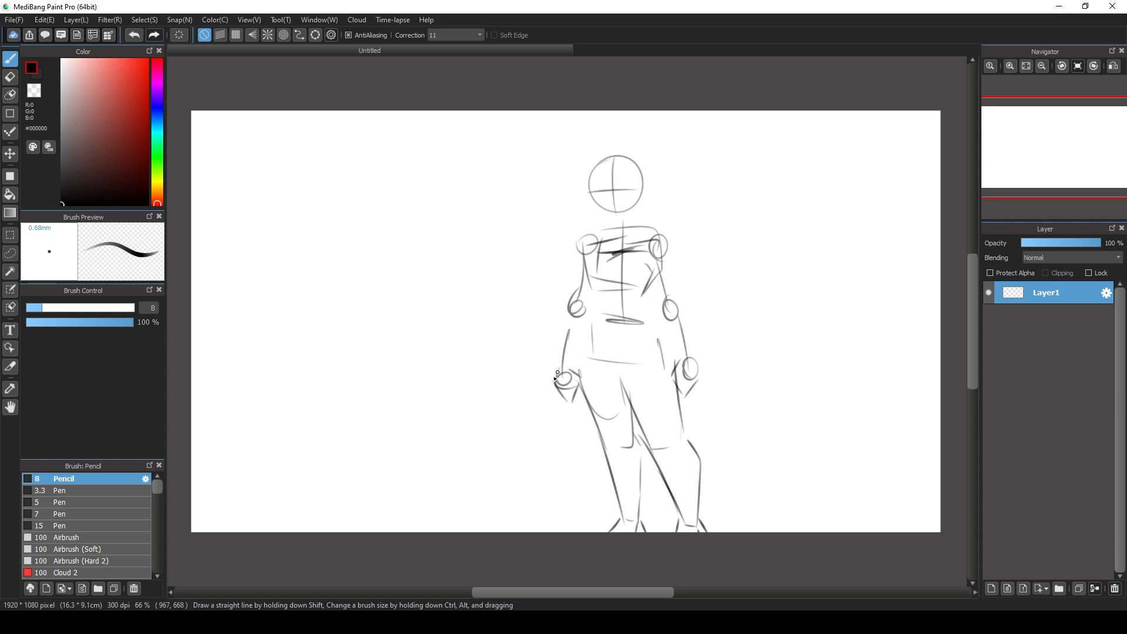
- Outline the forearms, upper arms and shoulders around the joint circles, and draw the side of the torso
left_click_drag(556, 329, 555, 382)
left_click_drag(587, 302, 568, 380)
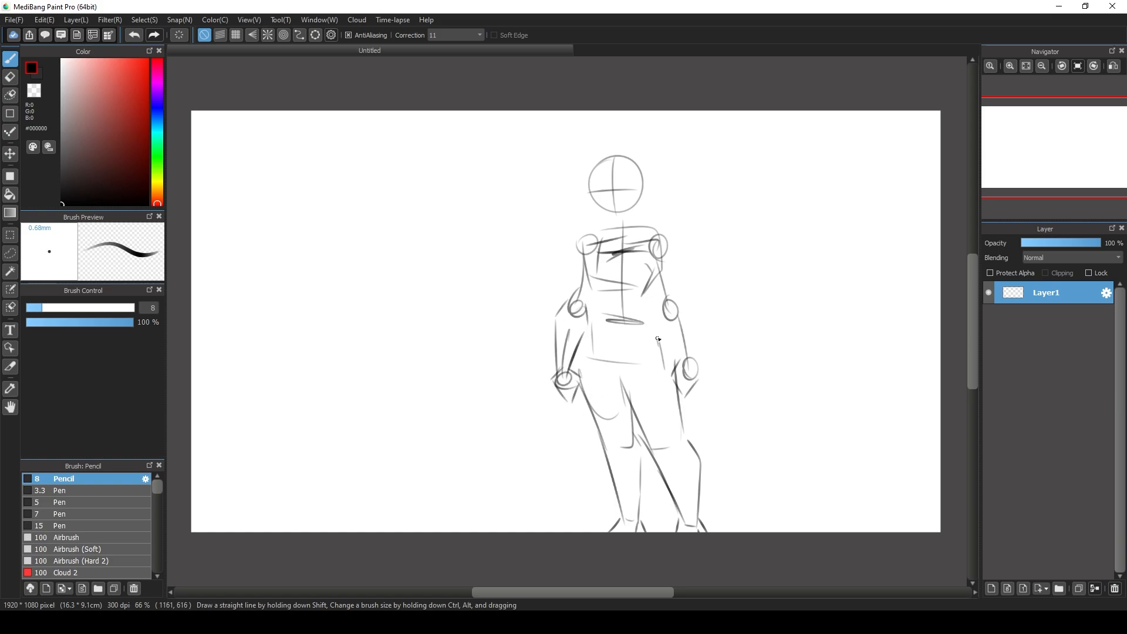
left_click_drag(655, 321, 688, 366)
left_click_drag(679, 302, 693, 367)
mouse_move(649, 251)
left_mouse_down()
mouse_move(660, 296)
mouse_move(679, 311)
left_mouse_up()
left_click_drag(675, 254, 686, 319)
mouse_move(589, 253)
left_mouse_down()
mouse_move(569, 301)
mouse_move(586, 376)
left_mouse_up()
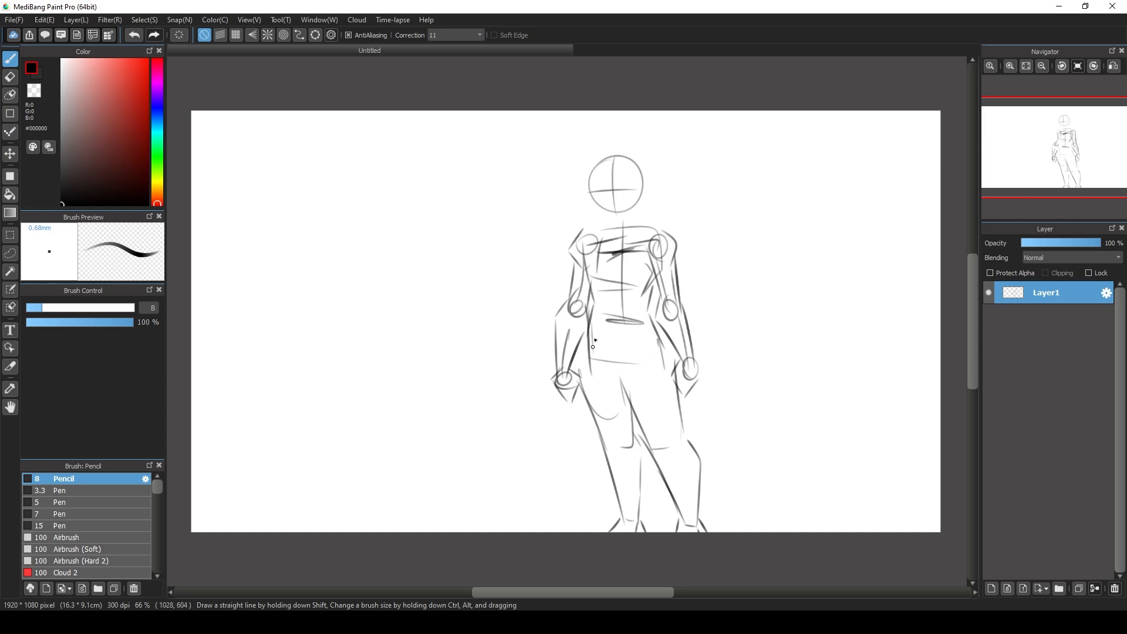
- Sketch the remaining torso side, then add the neck, jaw, facial features, ear and spiky hair to the figure
left_click_drag(598, 333, 589, 403)
left_click_drag(611, 212, 607, 233)
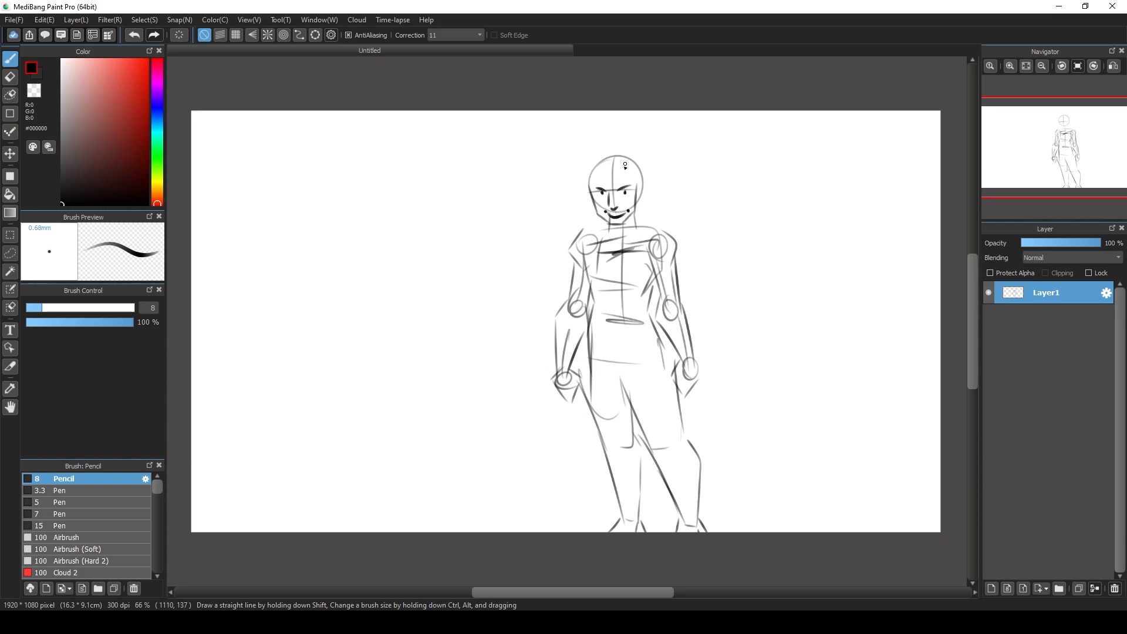
mouse_move(644, 185)
left_mouse_down()
mouse_move(640, 204)
mouse_move(568, 167)
mouse_move(585, 139)
mouse_move(632, 128)
mouse_move(635, 154)
left_mouse_up()
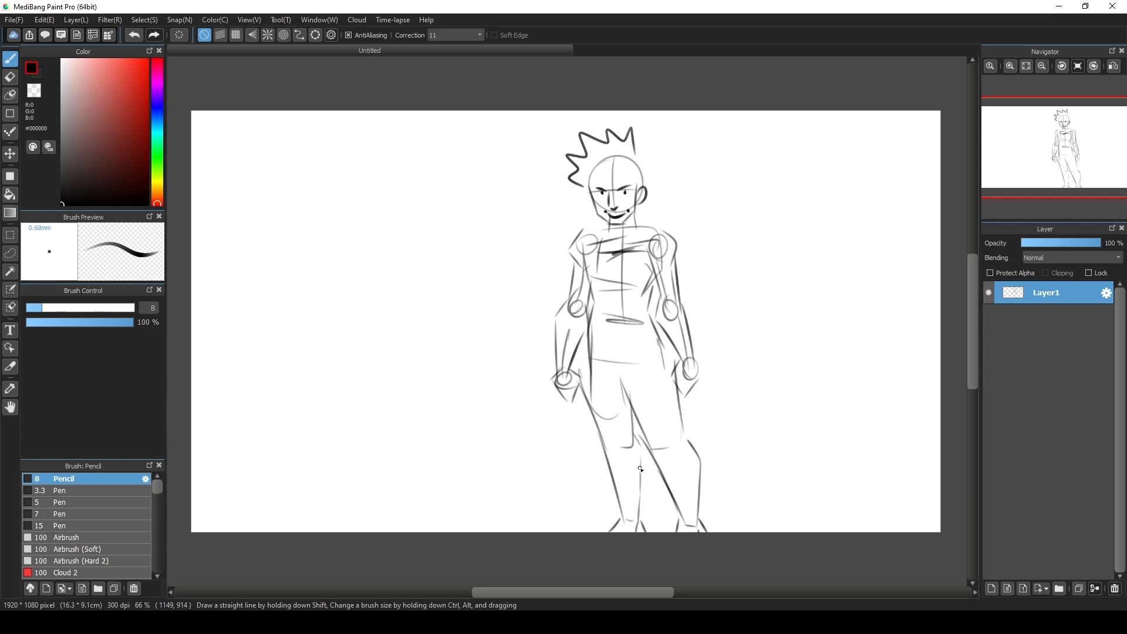
- Transform the whole sketch, making it slightly smaller and placing it nearer the canvas centre with the feet above the lower edge
key("ctrl+t")
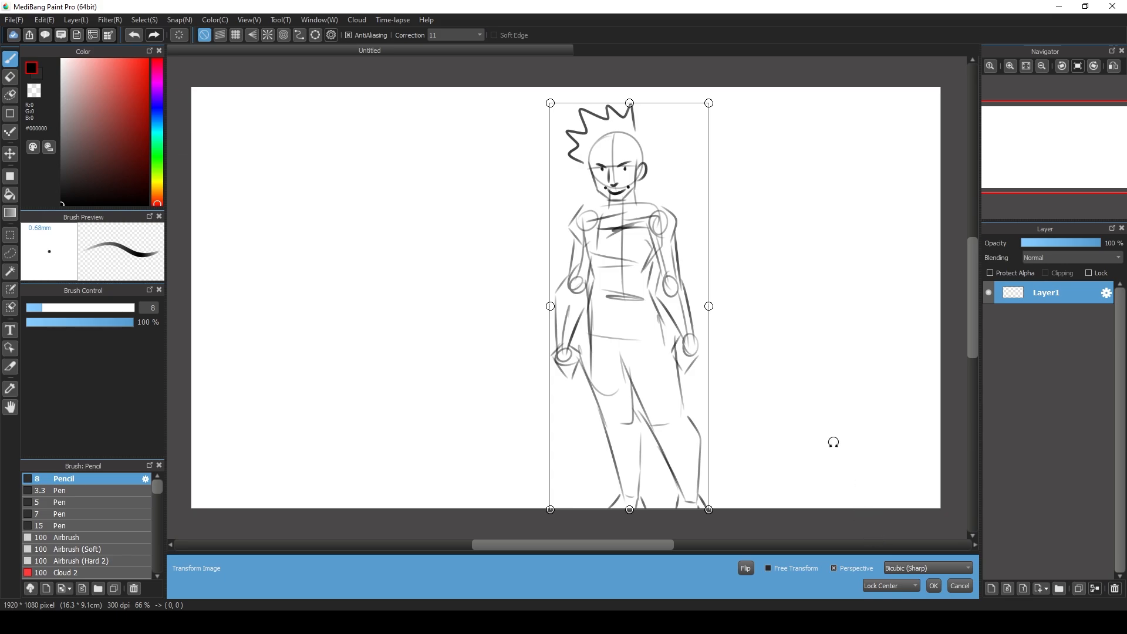
mouse_move(652, 270)
left_mouse_down()
mouse_move(604, 262)
mouse_move(620, 292)
mouse_move(593, 296)
left_mouse_up()
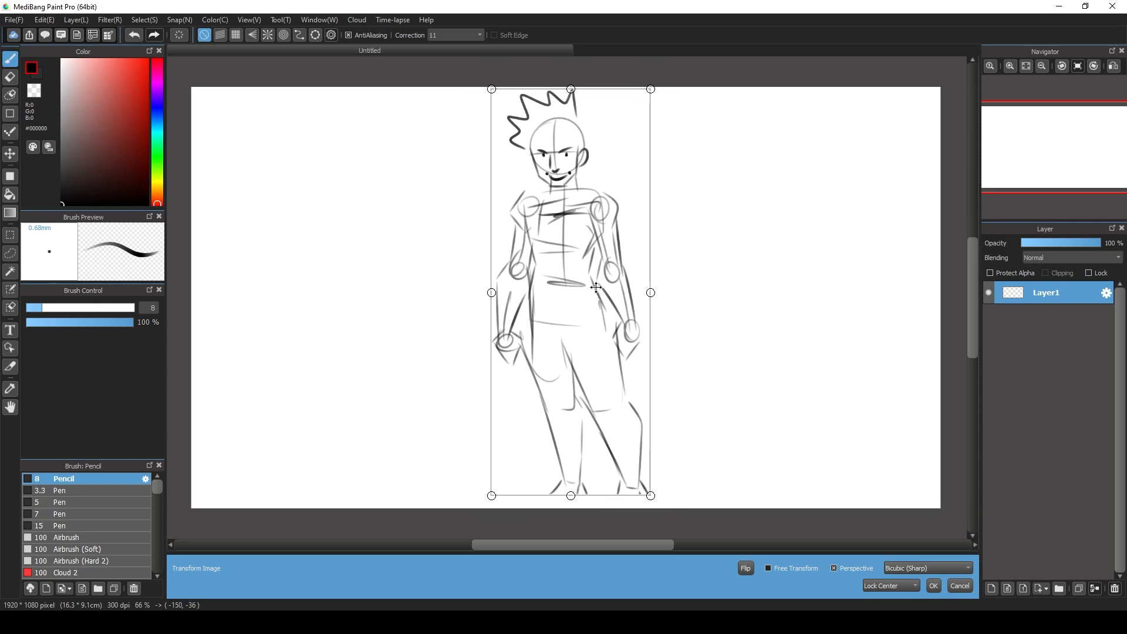
mouse_move(650, 85)
left_mouse_down()
mouse_move(627, 86)
mouse_move(585, 118)
mouse_move(619, 131)
mouse_move(552, 184)
mouse_move(608, 151)
mouse_move(637, 151)
mouse_move(555, 188)
mouse_move(638, 151)
mouse_move(621, 114)
mouse_move(563, 166)
mouse_move(604, 147)
mouse_move(587, 148)
mouse_move(604, 153)
mouse_move(605, 141)
mouse_move(560, 160)
mouse_move(561, 189)
left_mouse_up()
mouse_move(658, 290)
left_mouse_down()
mouse_move(698, 290)
mouse_move(645, 291)
left_mouse_up()
mouse_move(467, 291)
left_mouse_down()
mouse_move(435, 291)
mouse_move(511, 291)
left_mouse_up()
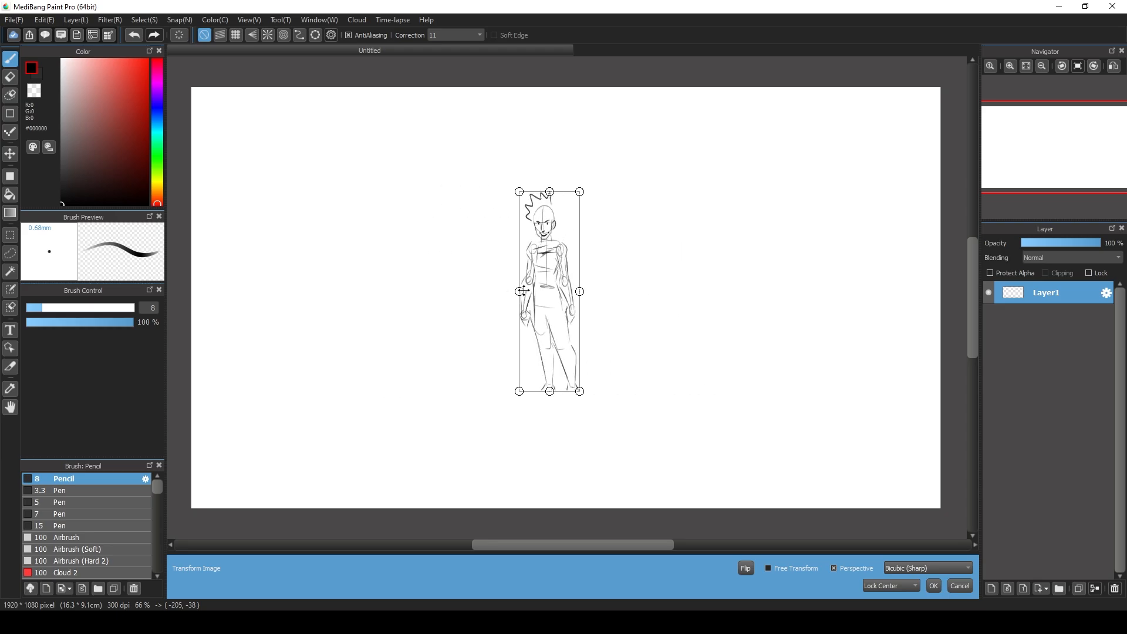
left_click_drag(477, 292, 441, 291)
left_click_drag(599, 186, 540, 227)
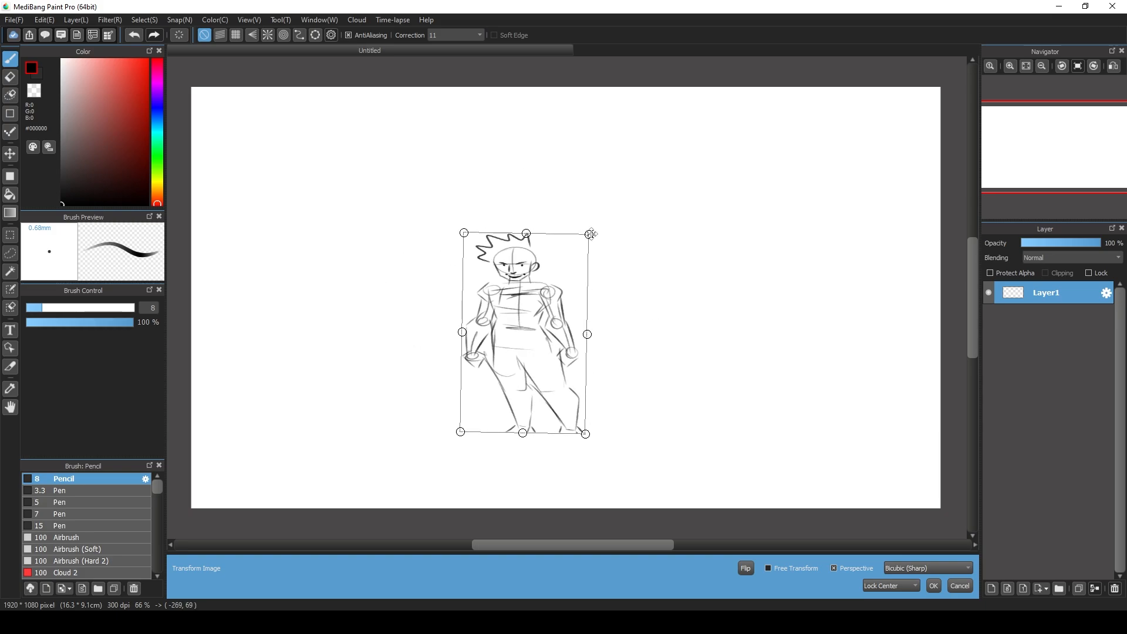
mouse_move(589, 235)
left_mouse_down()
mouse_move(663, 259)
mouse_move(618, 203)
mouse_move(646, 204)
mouse_move(583, 234)
mouse_move(624, 221)
mouse_move(601, 241)
mouse_move(616, 233)
mouse_move(627, 132)
mouse_move(621, 147)
left_mouse_up()
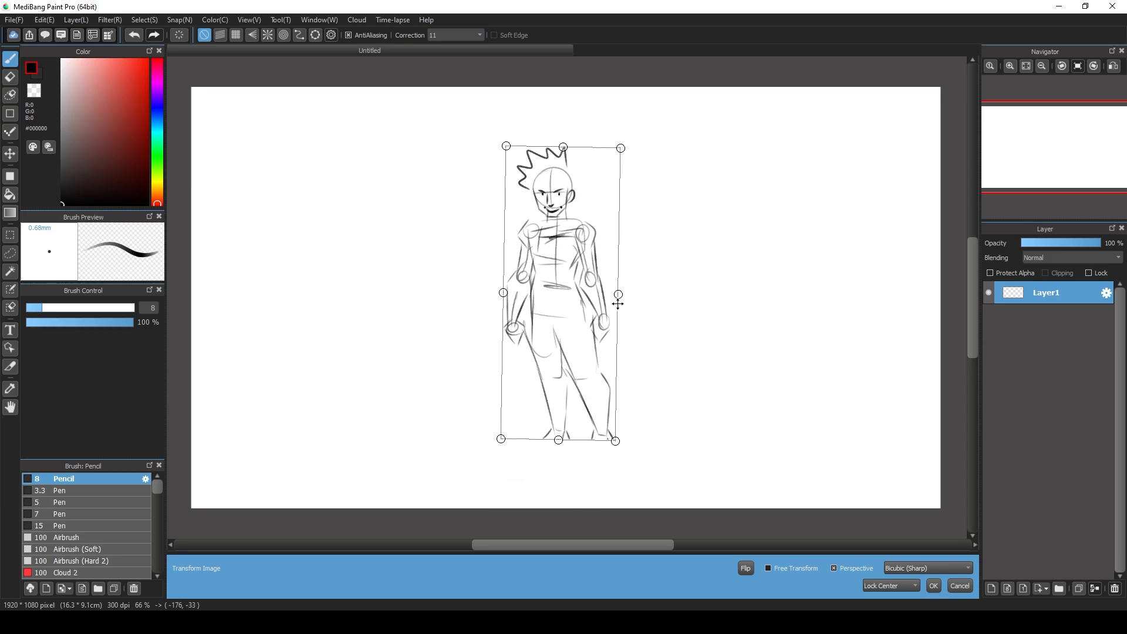
left_click_drag(618, 295, 792, 294)
mouse_move(795, 149)
left_mouse_down()
mouse_move(624, 266)
mouse_move(677, 244)
left_mouse_up()
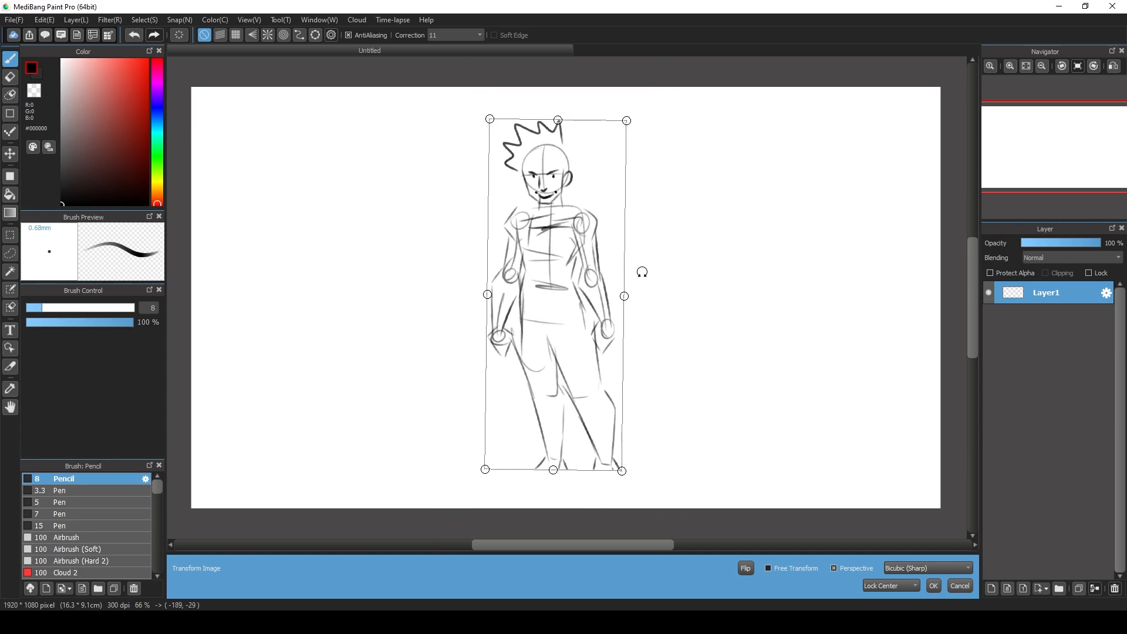
left_click(933, 585)
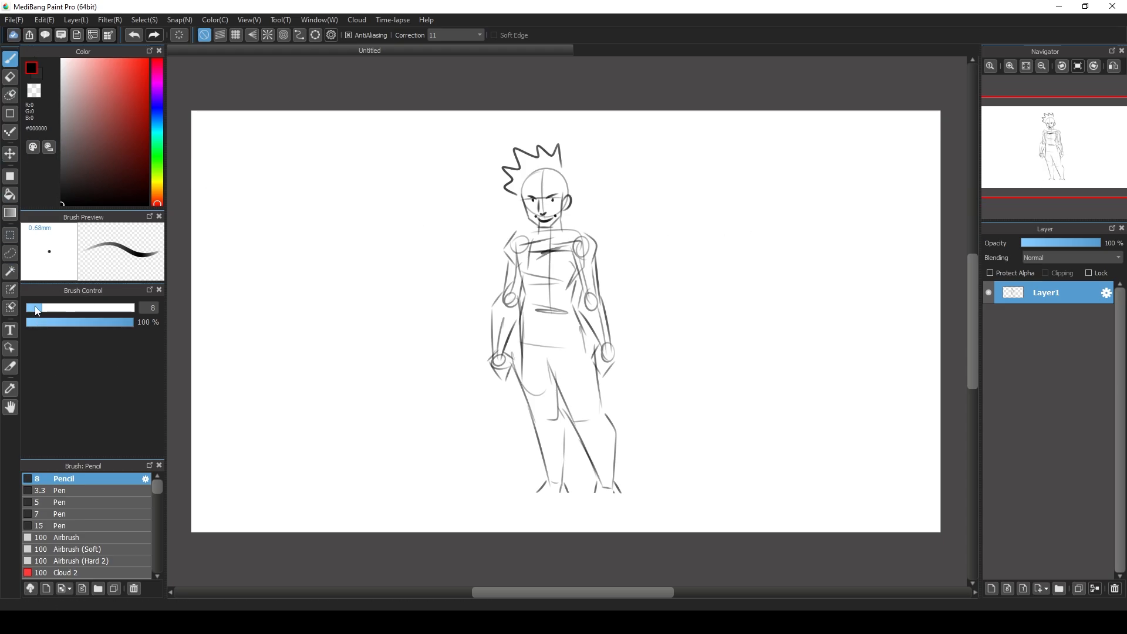
- Zoom the canvas view in and out, and fit the canvas to the window size
left_click(1010, 66)
left_click(1043, 67)
left_click(1042, 67)
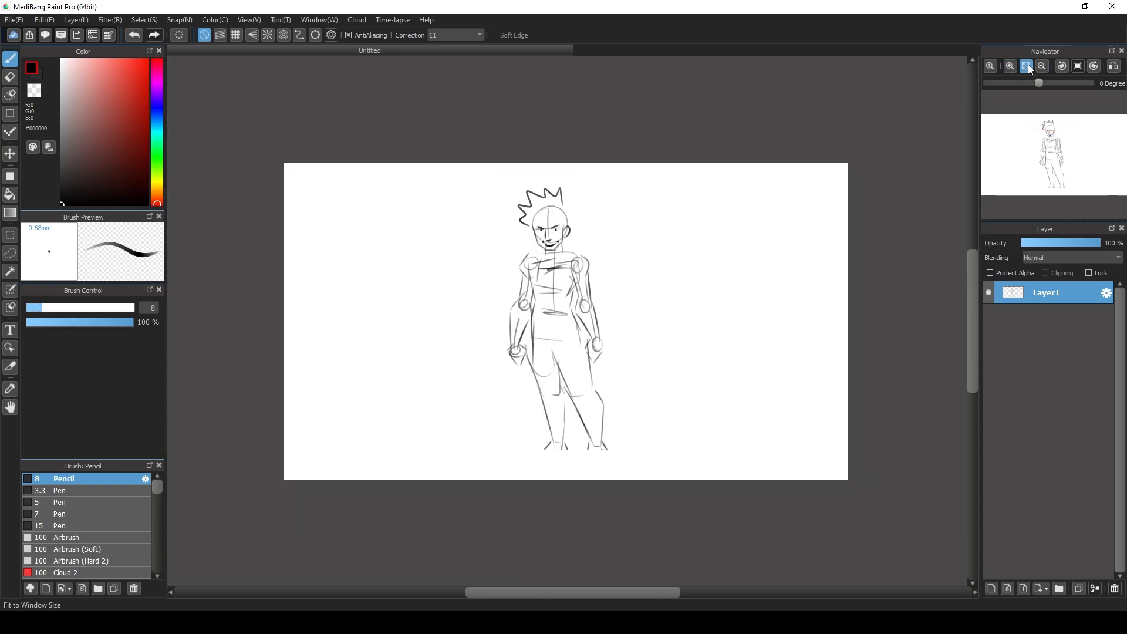
left_click(1028, 64)
- Rotate the canvas view in both directions, clear the rotation, and flip the view and back
left_click(1062, 67)
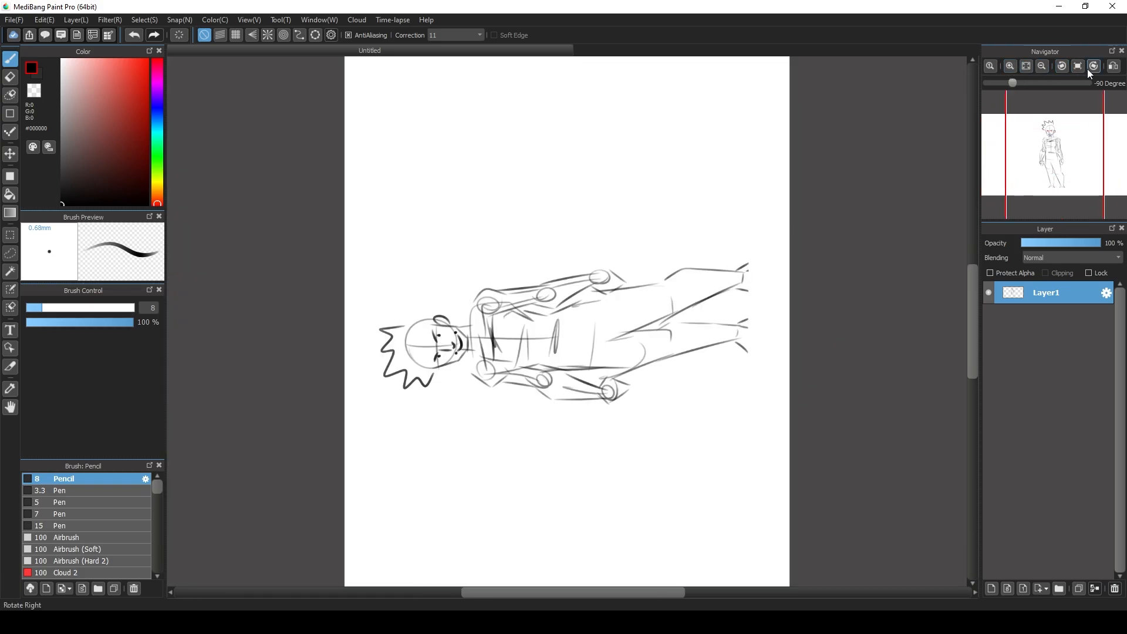
left_click(1092, 68)
left_click(1092, 69)
left_click(1080, 66)
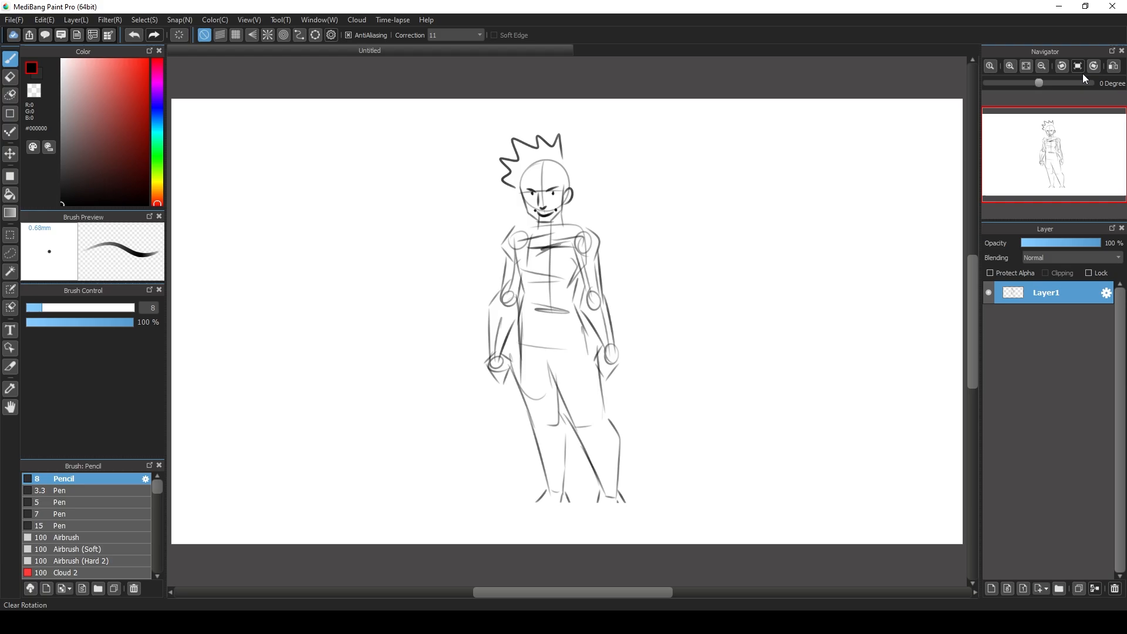
left_click(1114, 66)
left_click(1114, 67)
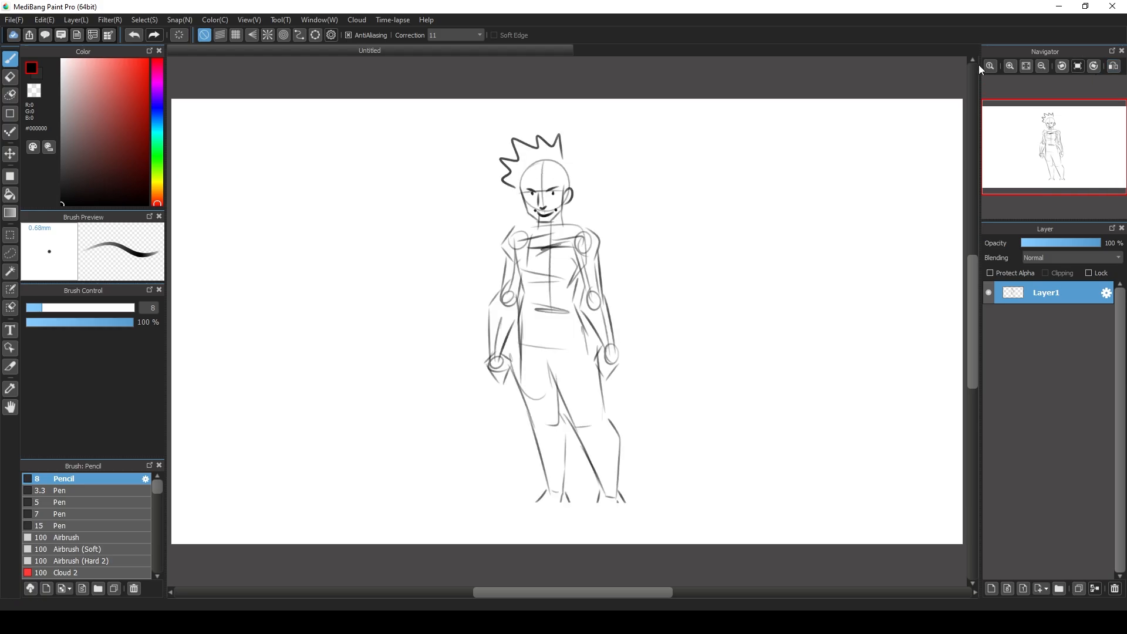
- View the canvas at actual pixels, and compare it with the zoomed-out and zoomed-in views
left_click(990, 66)
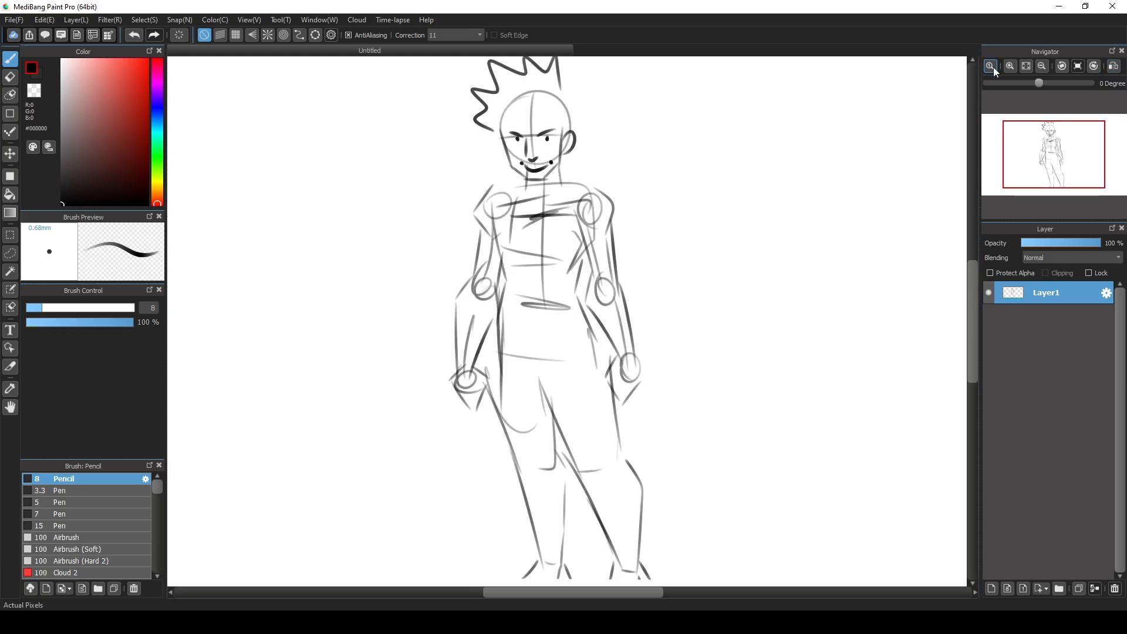
left_click(994, 66)
left_click(1042, 66)
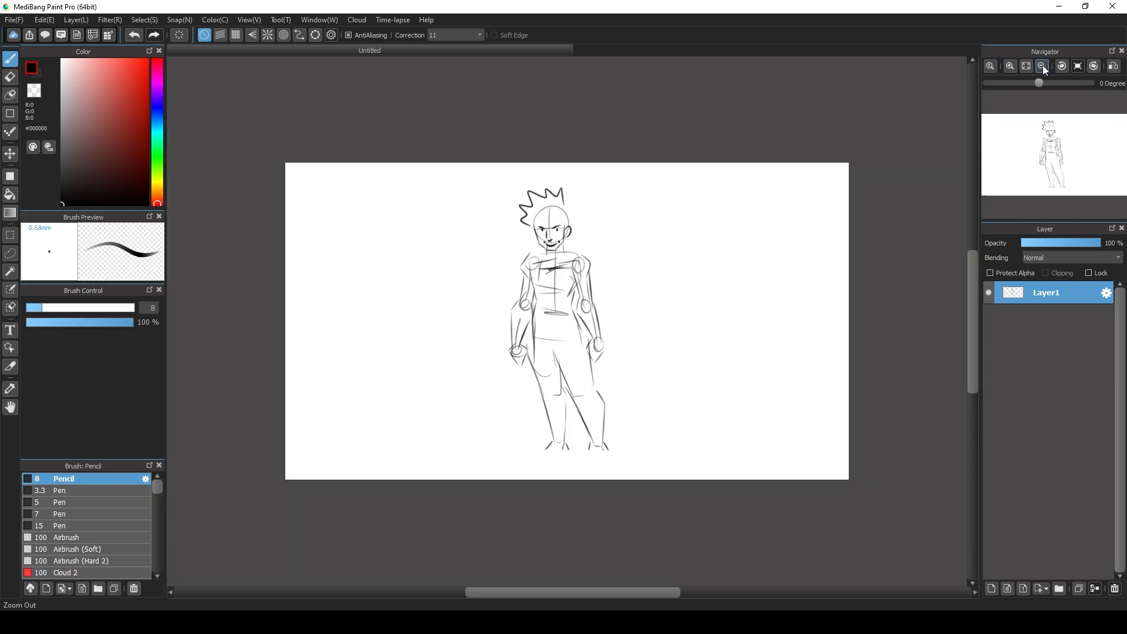
left_click(991, 67)
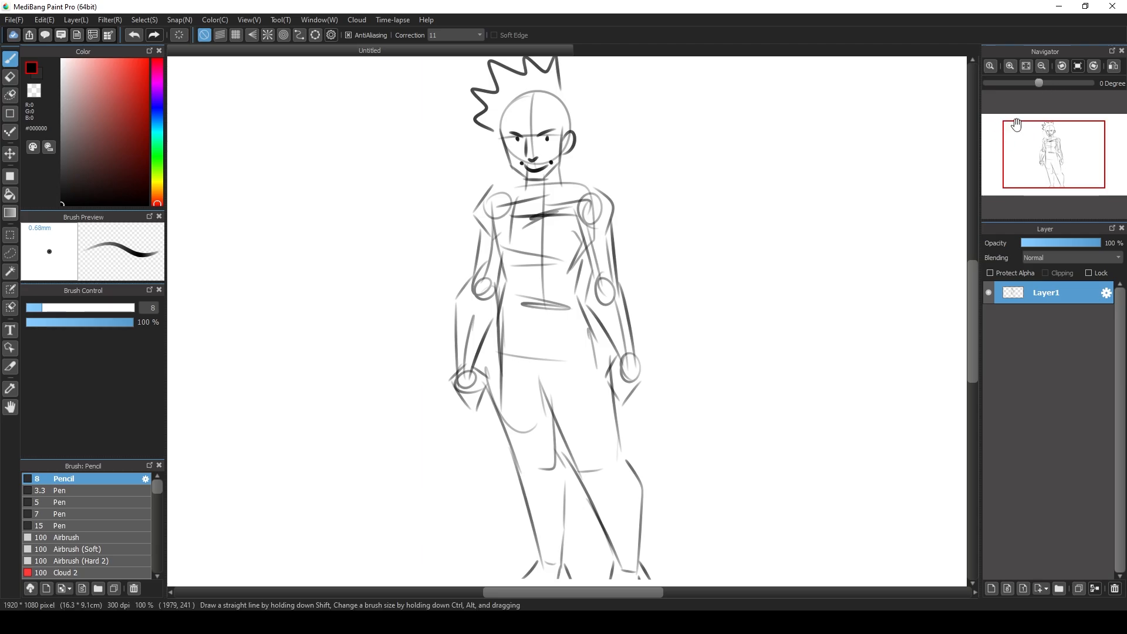
left_click(1046, 66)
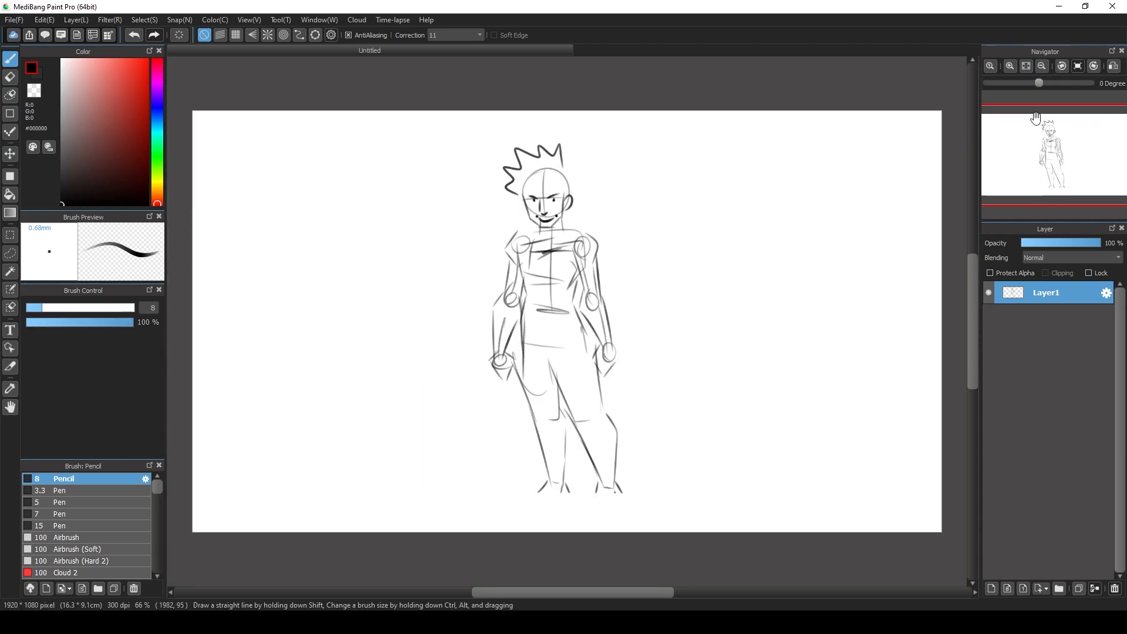
left_click(1010, 67)
left_click(1042, 67)
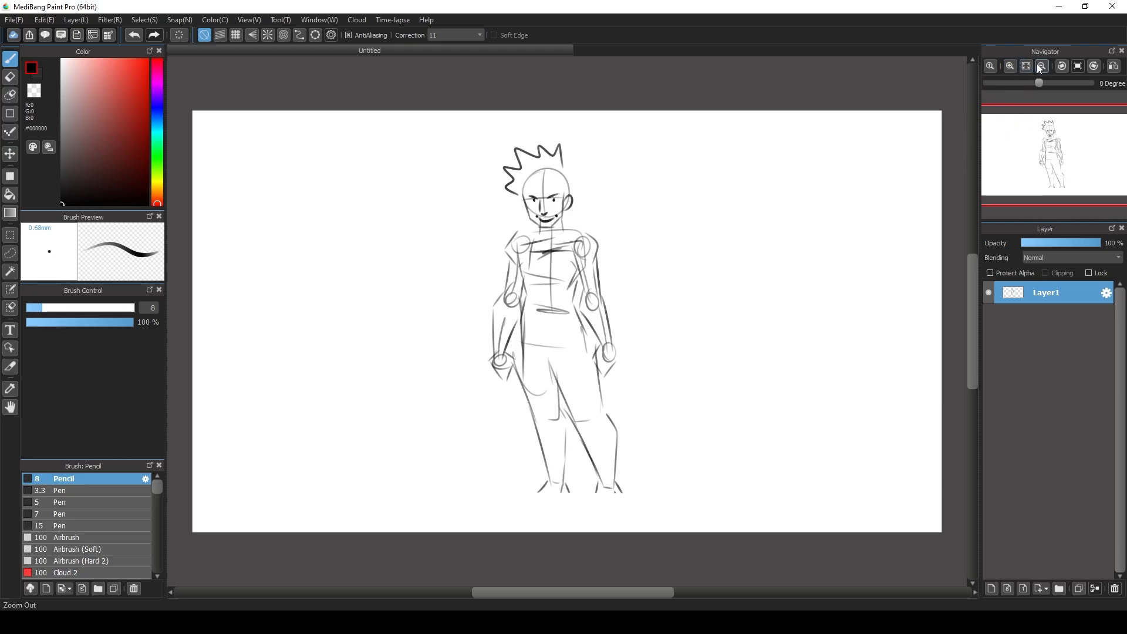
- Flip the canvas view and back, and shift the visible area slightly using the navigator preview
left_click(1116, 69)
left_click(1115, 69)
mouse_move(1038, 152)
left_mouse_down()
mouse_move(1066, 163)
mouse_move(1066, 147)
mouse_move(1040, 158)
mouse_move(1081, 160)
mouse_move(1078, 142)
mouse_move(1064, 144)
mouse_move(1082, 151)
mouse_move(1047, 130)
mouse_move(1033, 152)
mouse_move(1060, 174)
mouse_move(1073, 140)
mouse_move(1052, 154)
left_mouse_up()
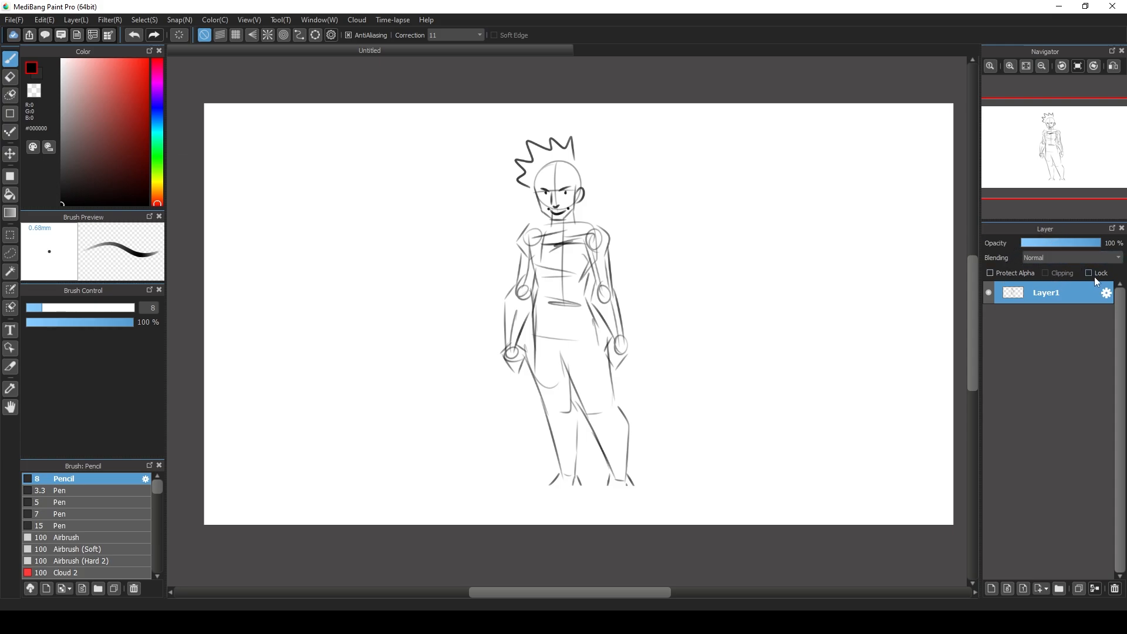
- View the Layer Property settings of Layer1 and dismiss them
double_click(1022, 294)
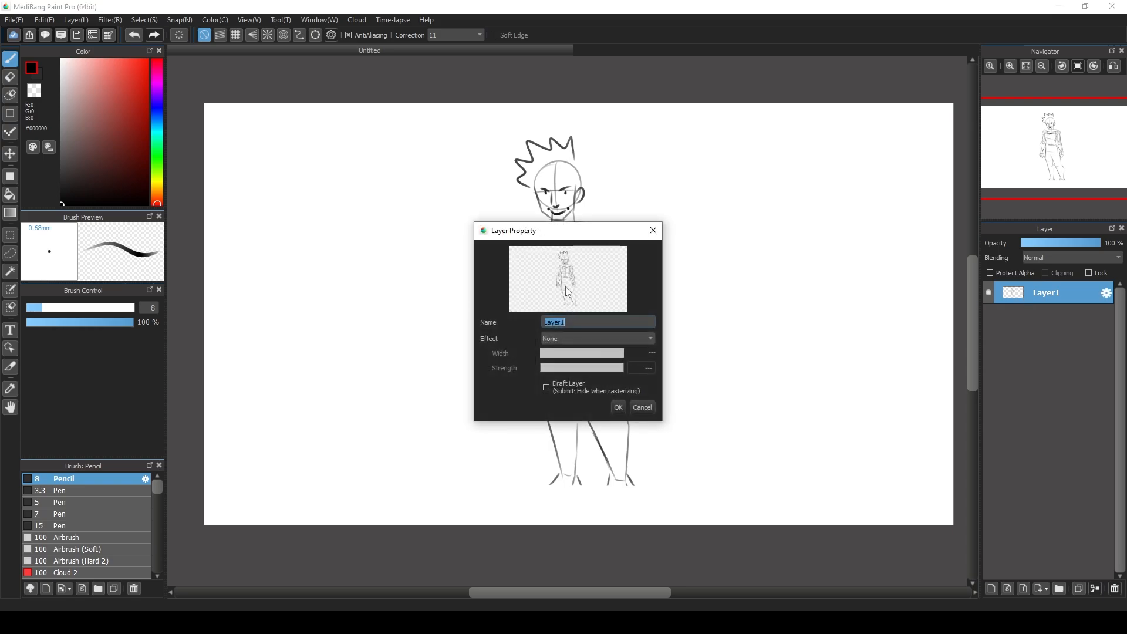
left_click(643, 407)
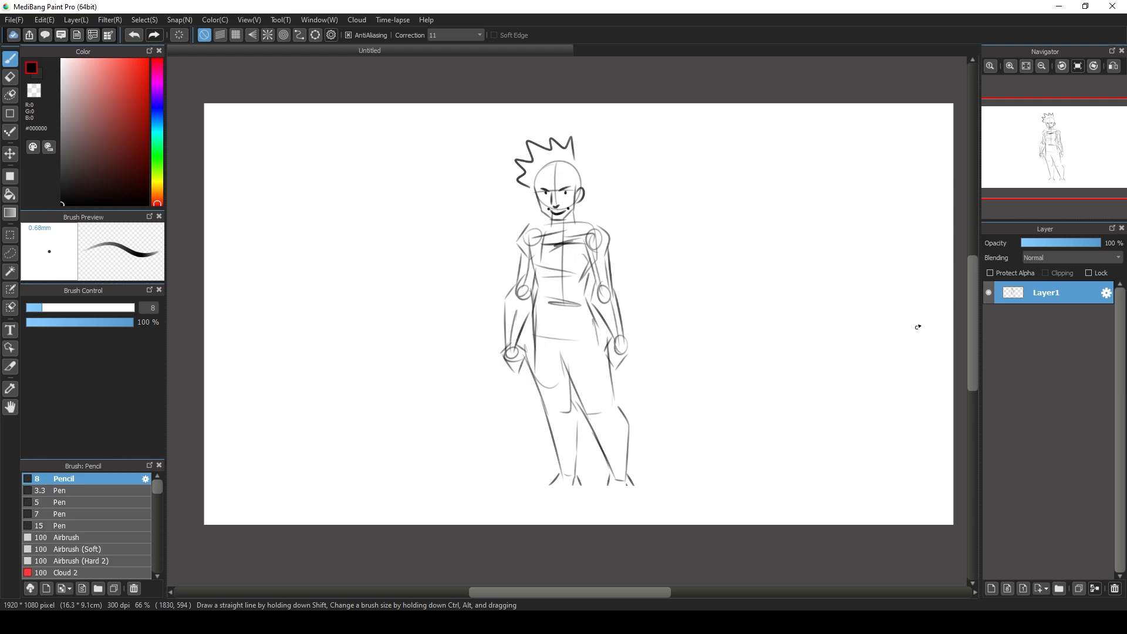
- Draw both of the figure's feet as simple shoe shapes below the ankles with the Pencil brush
left_click(1010, 66)
left_click(1009, 66)
mouse_move(1054, 137)
left_mouse_down()
mouse_move(1055, 174)
mouse_move(1054, 138)
mouse_move(1046, 166)
mouse_move(991, 211)
left_mouse_up()
mouse_move(555, 331)
left_mouse_down()
mouse_move(506, 361)
mouse_move(558, 371)
mouse_move(622, 357)
left_mouse_up()
left_click_drag(608, 310, 625, 350)
mouse_move(684, 327)
left_mouse_down()
mouse_move(645, 395)
mouse_move(699, 391)
mouse_move(718, 360)
left_mouse_up()
left_click_drag(721, 372, 727, 351)
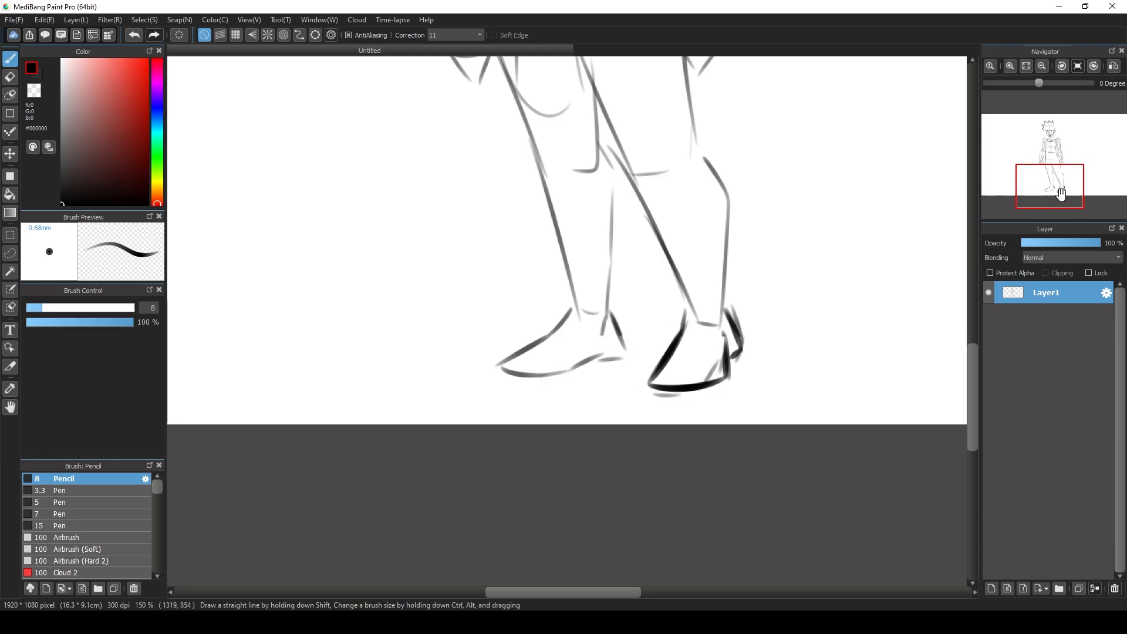
left_click_drag(1061, 194, 1012, 146)
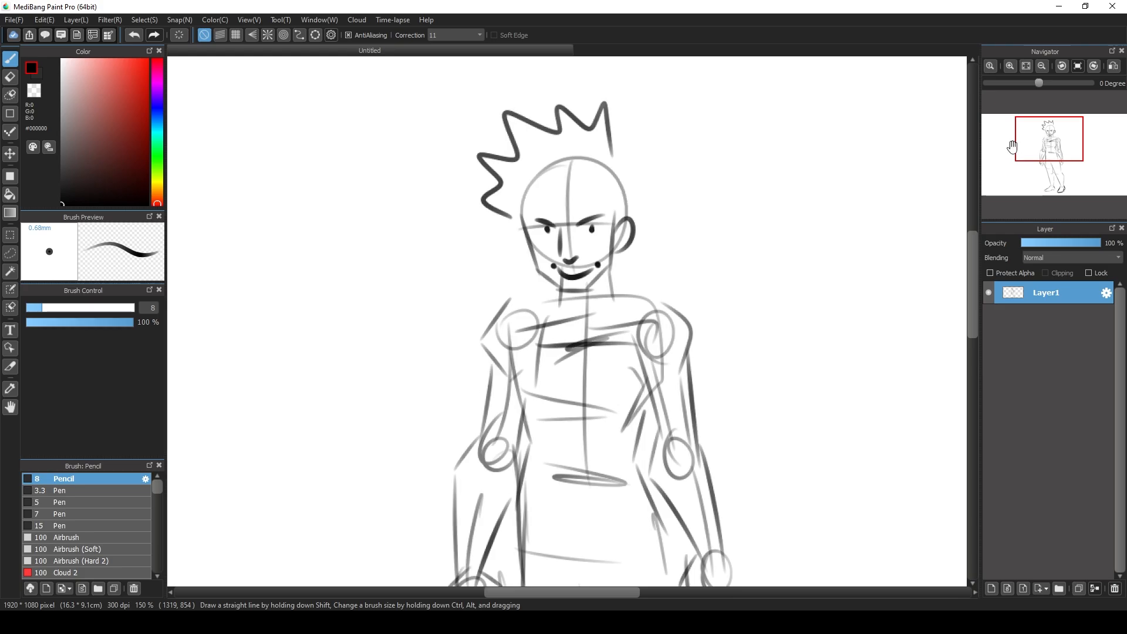
left_click(1043, 66)
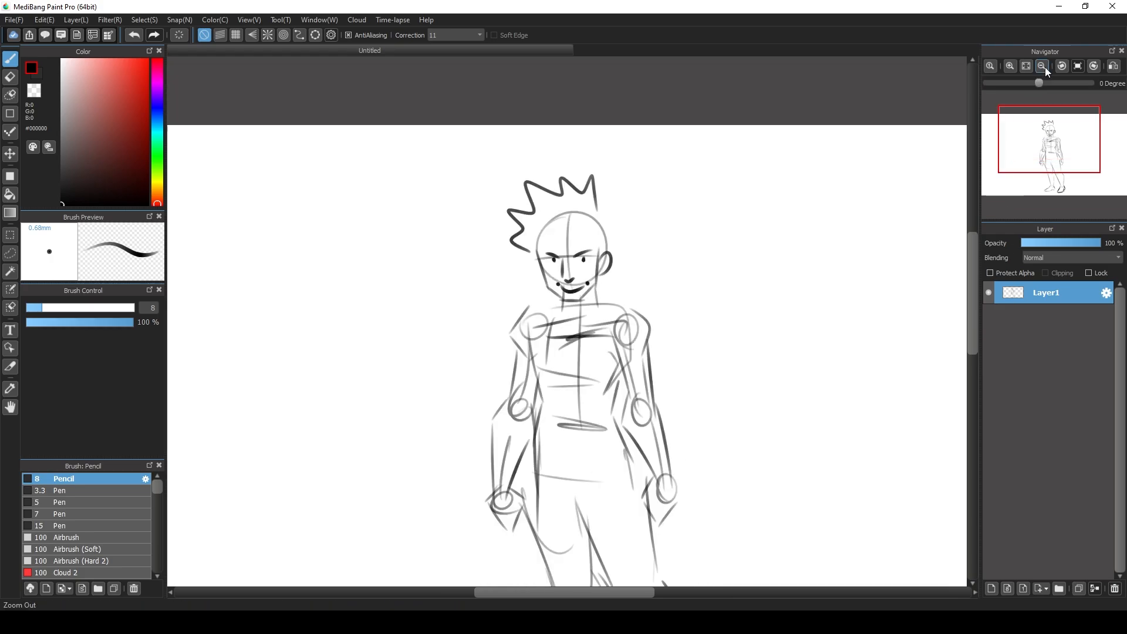
left_click(1042, 66)
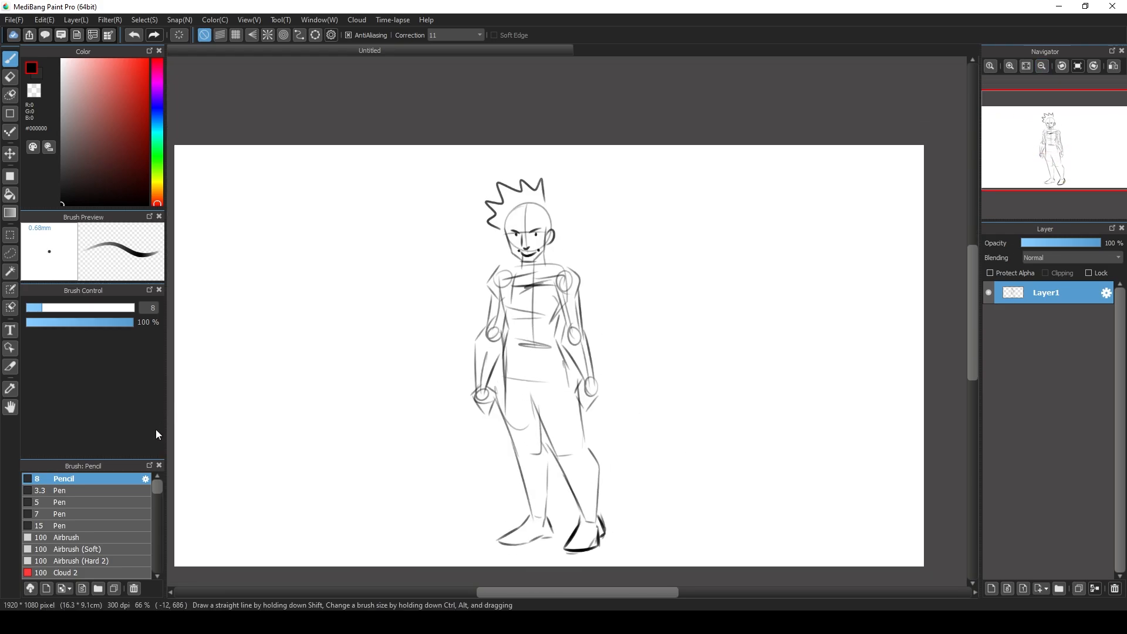
- Ink the jawline and the rounded top of the head over the sketch with the 3.3 Pen brush
left_click(85, 491)
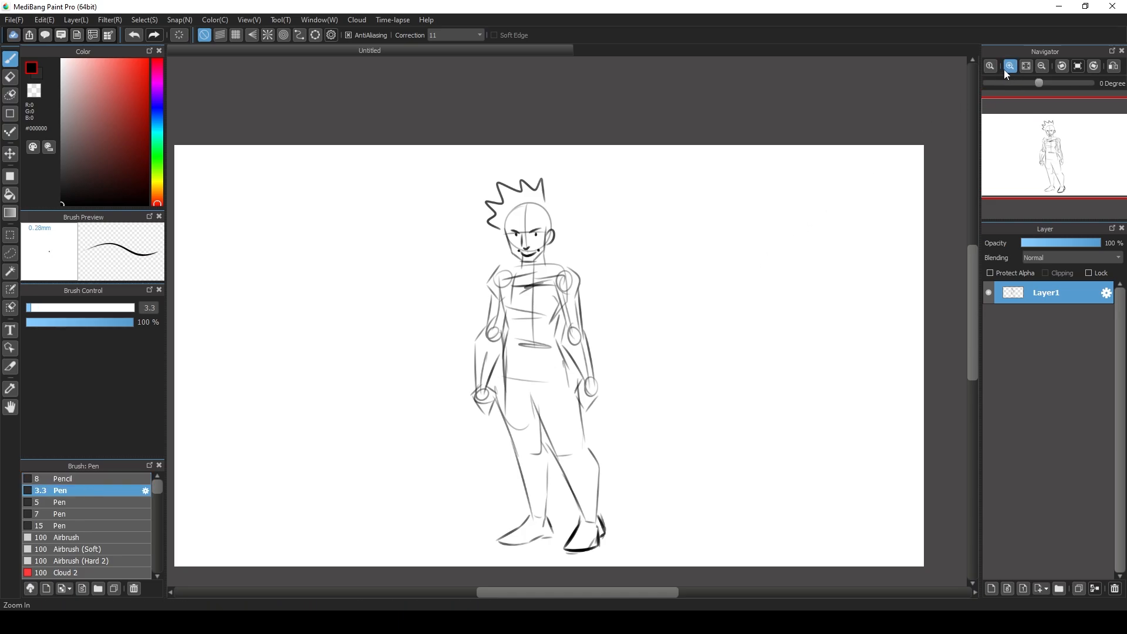
left_click(1010, 68)
left_click(1009, 68)
left_click(1010, 68)
left_click(1010, 68)
left_click(1052, 137)
left_click_drag(1052, 137, 1052, 132)
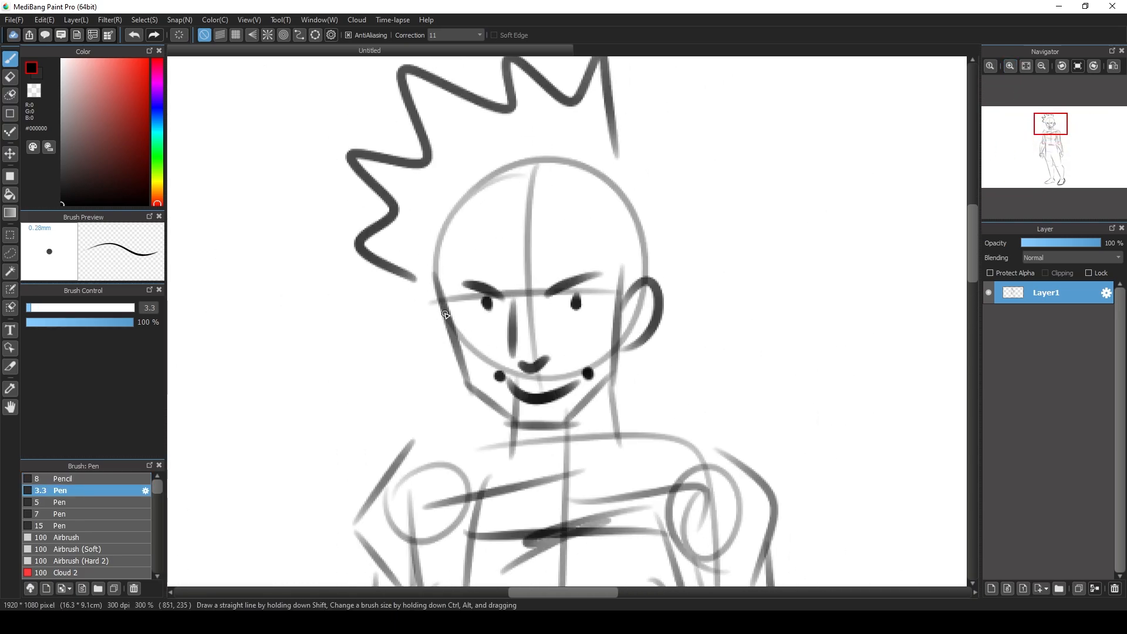
mouse_move(438, 285)
left_mouse_down()
mouse_move(466, 374)
mouse_move(524, 426)
mouse_move(557, 424)
mouse_move(618, 355)
mouse_move(622, 267)
left_mouse_up()
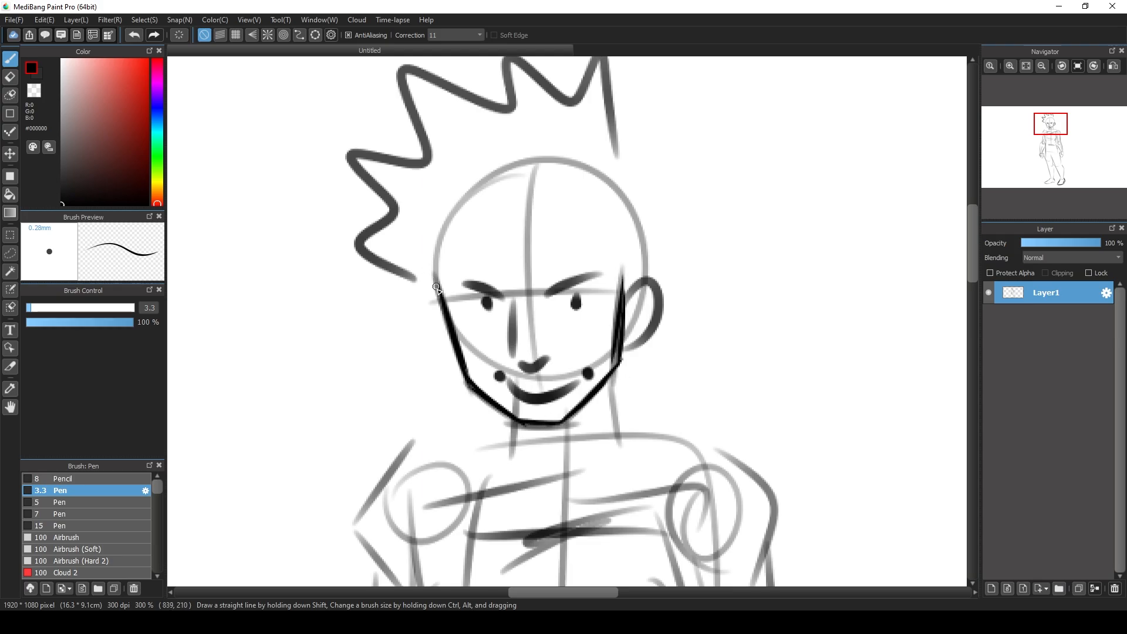
mouse_move(436, 287)
left_mouse_down()
mouse_move(447, 200)
mouse_move(528, 159)
mouse_move(617, 201)
left_mouse_up()
left_click_drag(552, 157, 639, 211)
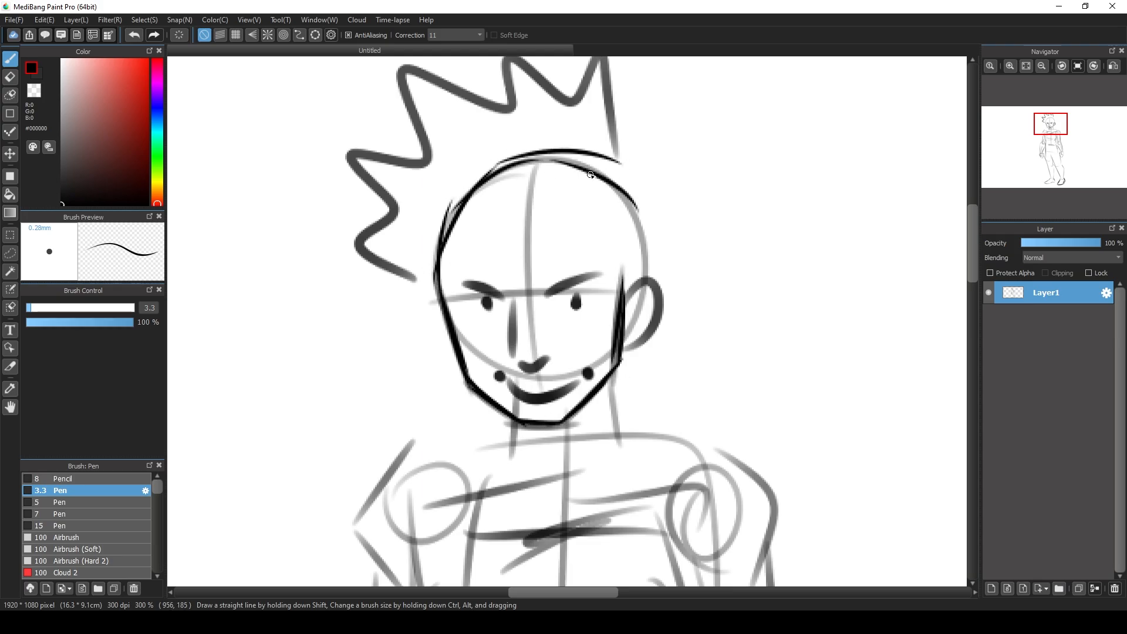
left_click_drag(591, 175, 648, 258)
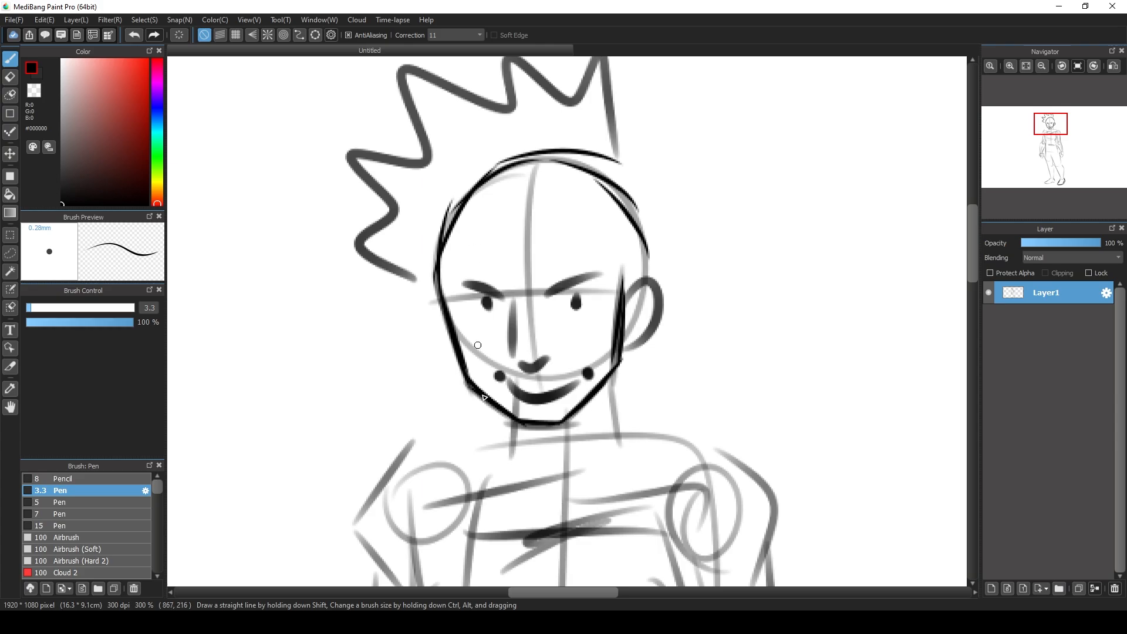
- Ink both sides of the neck and the shoulder slopes running outward from it
left_click_drag(512, 416, 511, 474)
left_click_drag(611, 376, 629, 469)
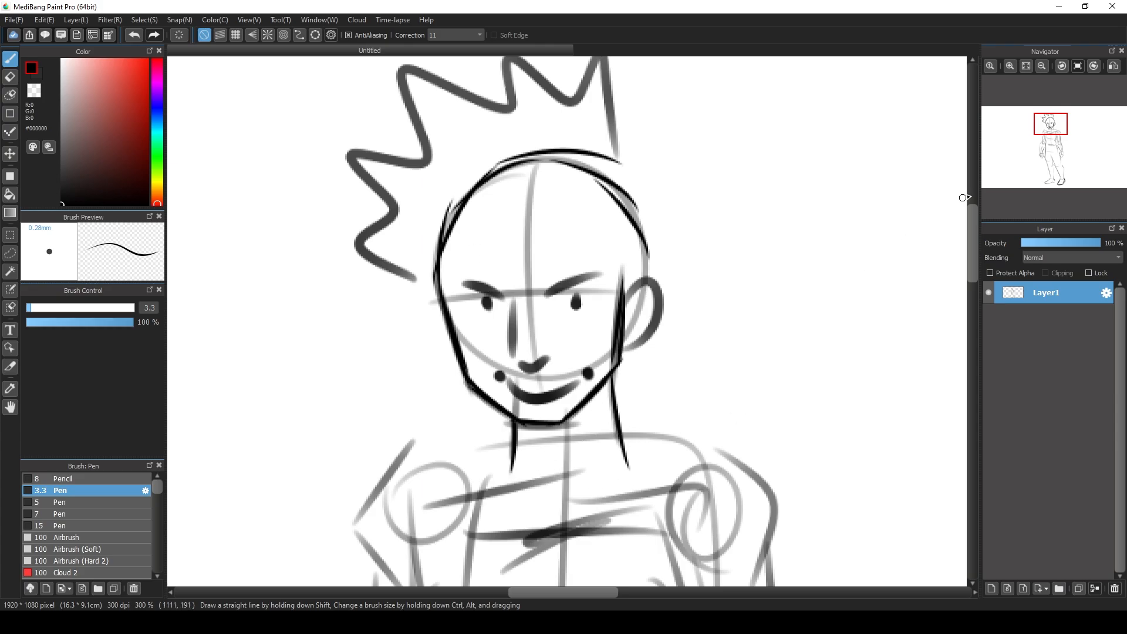
left_click_drag(1050, 125, 1051, 132)
left_click_drag(597, 219, 675, 253)
left_click_drag(495, 222, 439, 258)
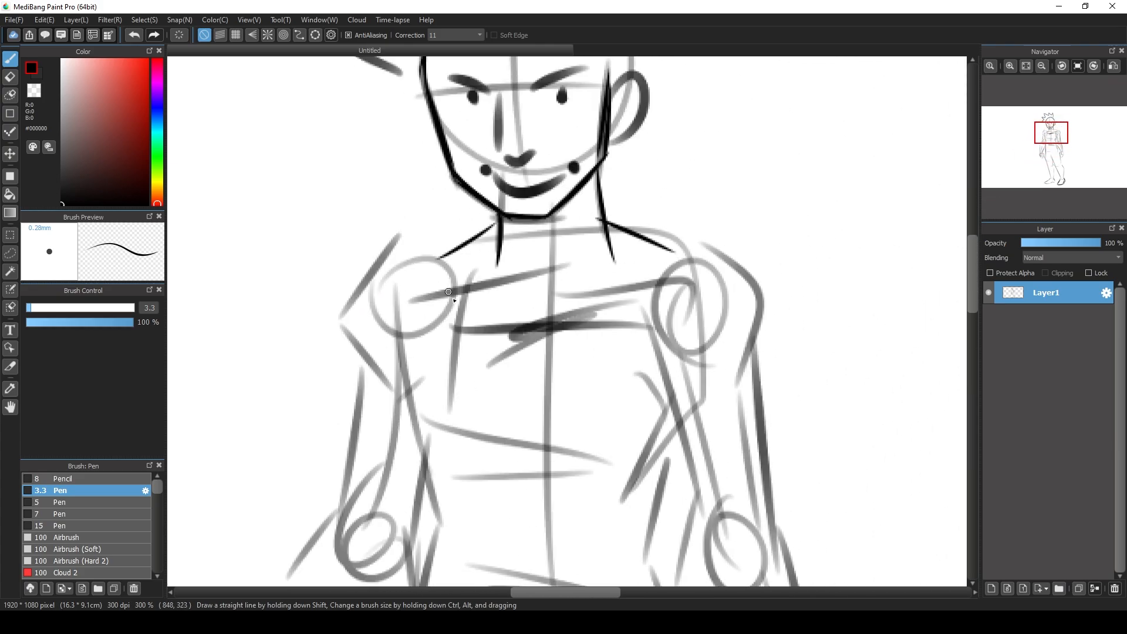
- Ink the outer shoulders, the upper arm edges and the short armpit lines on both sides of the body
left_click_drag(685, 250, 733, 263)
left_click_drag(737, 276, 739, 389)
left_click_drag(738, 264, 732, 435)
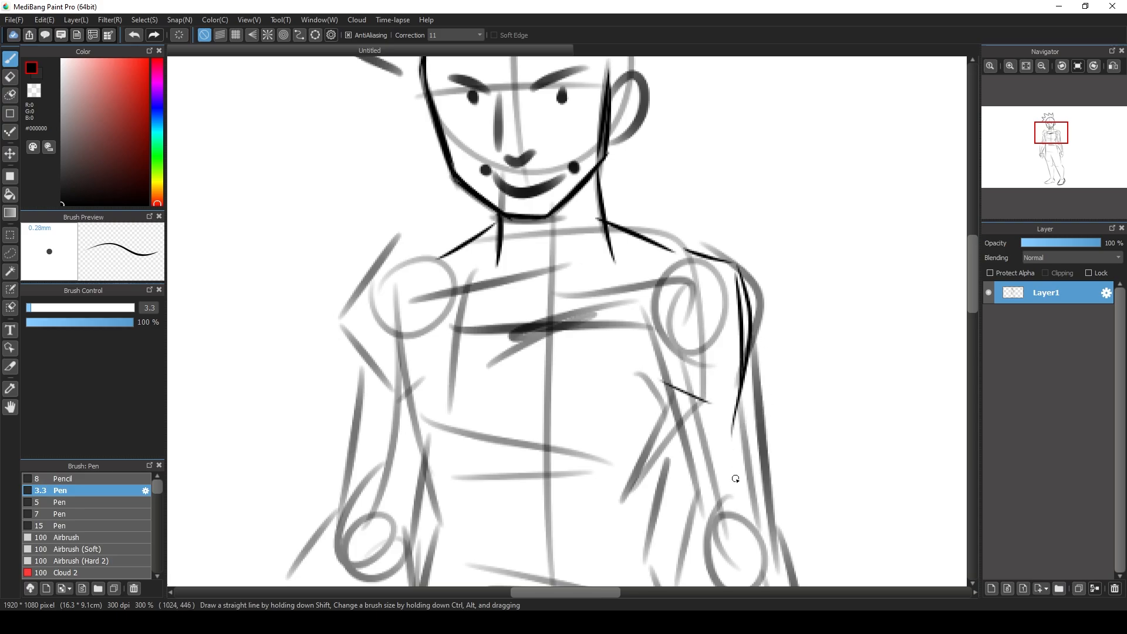
mouse_move(420, 257)
left_mouse_down()
mouse_move(352, 305)
mouse_move(370, 418)
left_mouse_up()
left_click_drag(425, 395, 398, 425)
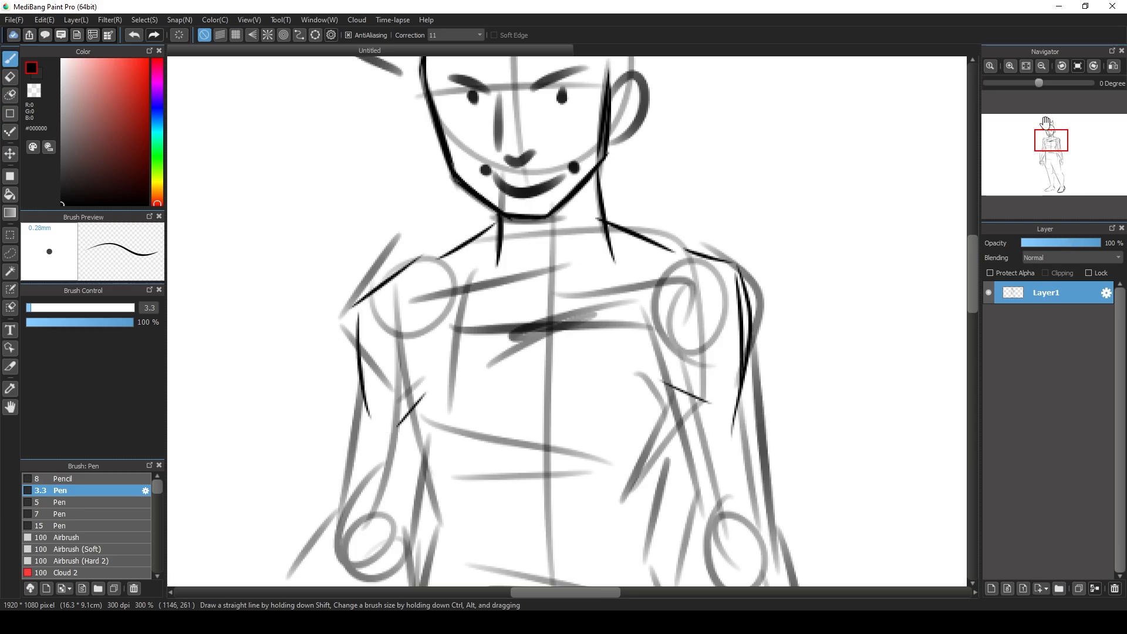
left_click(1042, 65)
left_click(1042, 66)
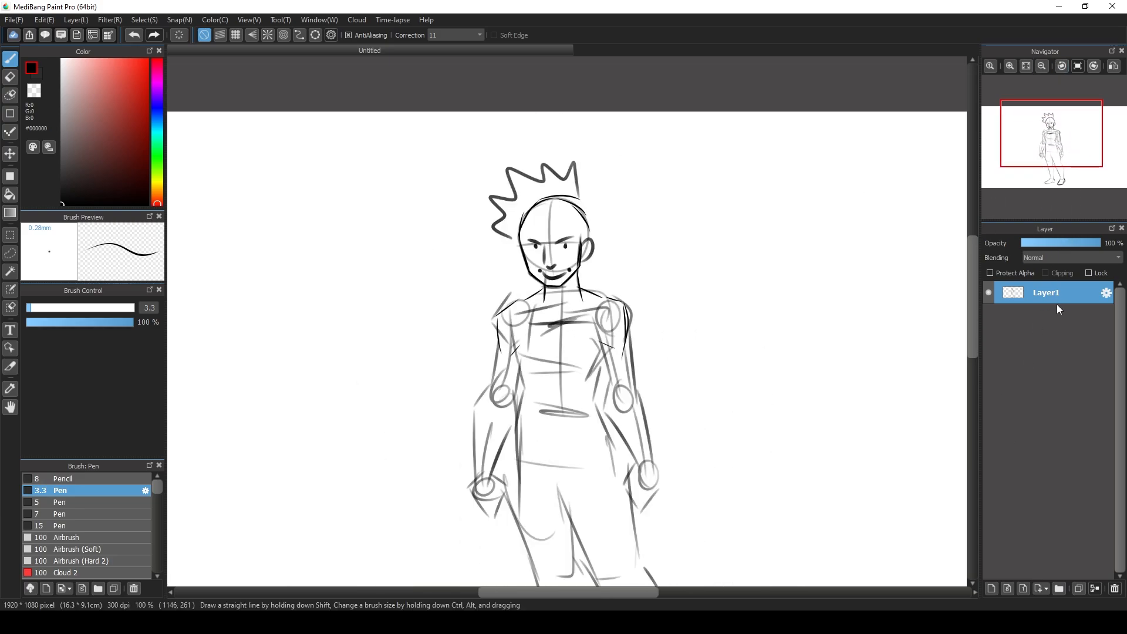
- Add a new layer above the sketch layer, view the extra layer types, and add a layer folder on top
left_click(993, 585)
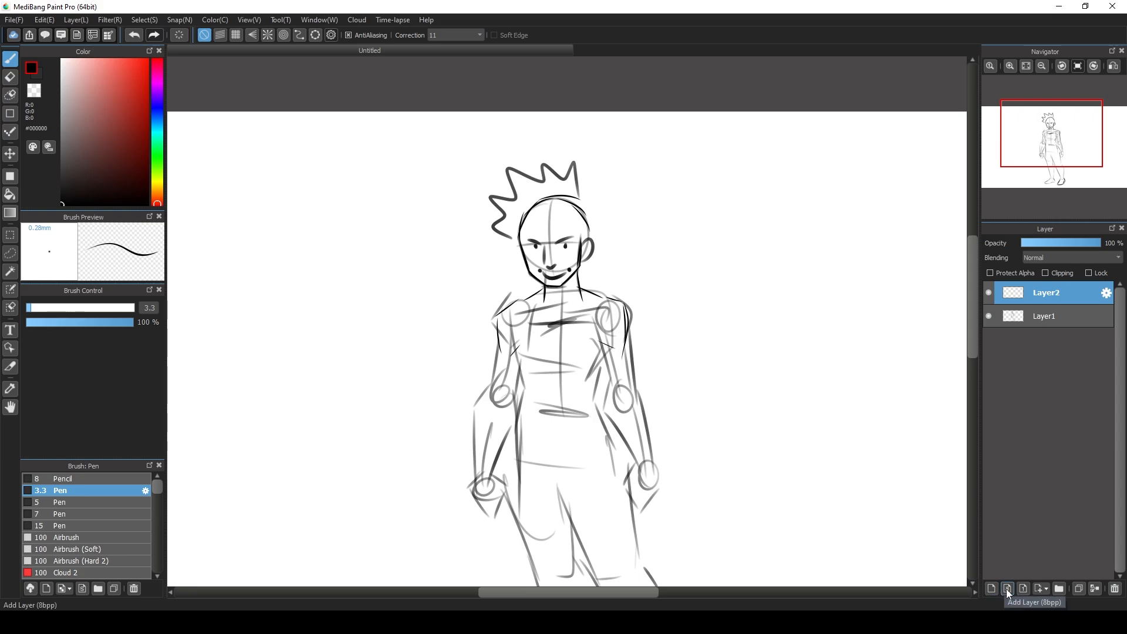
left_click(1036, 594)
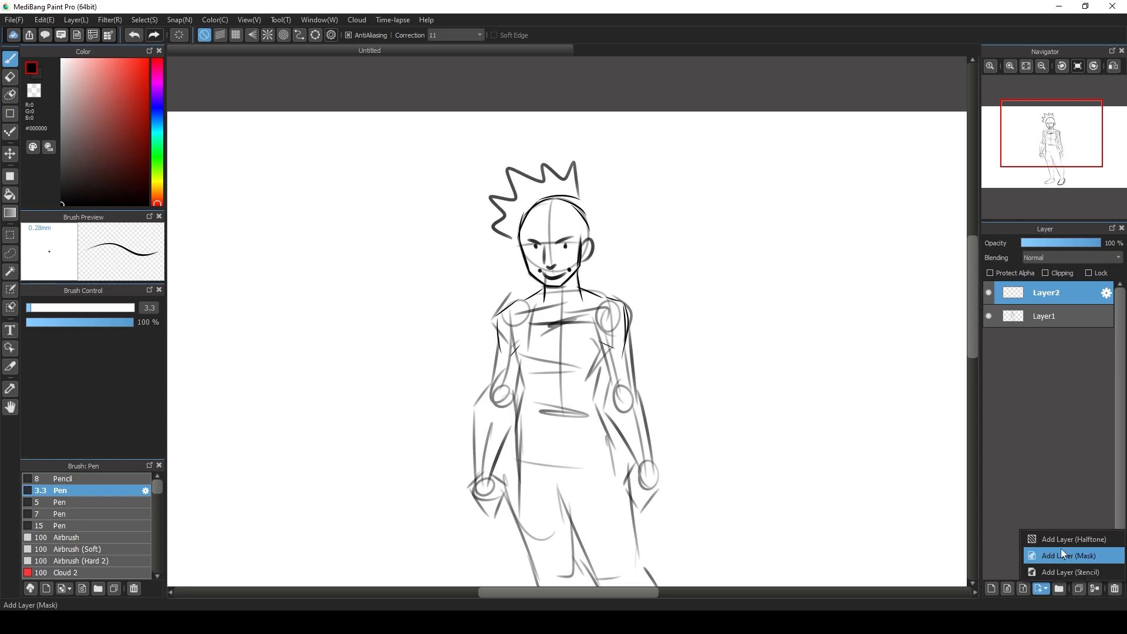
left_click(1061, 596)
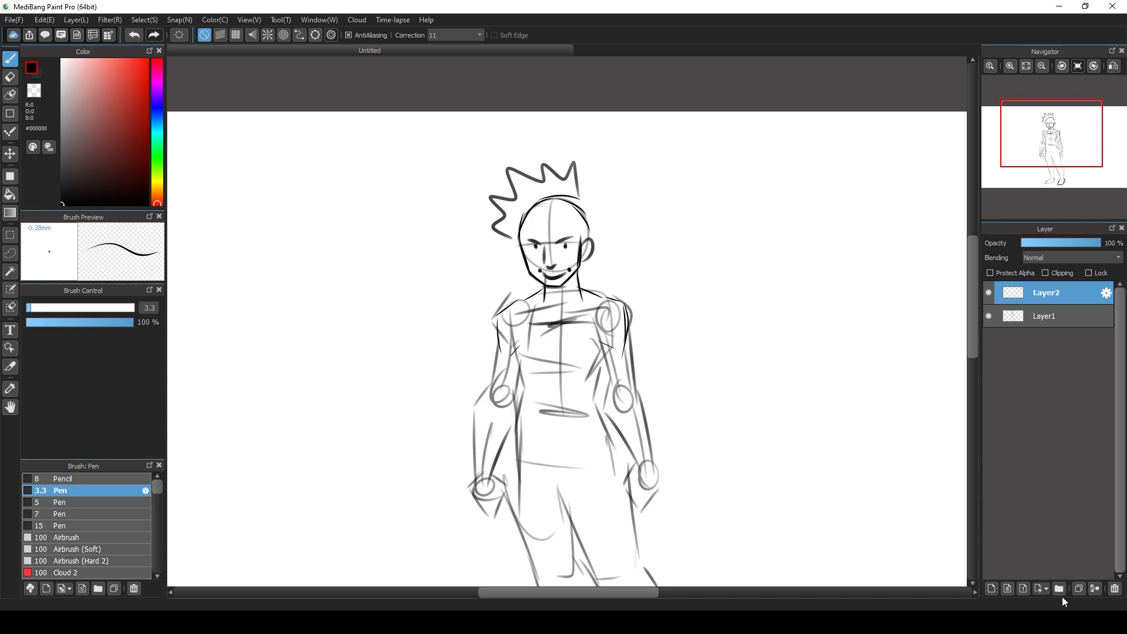
left_click(1065, 590)
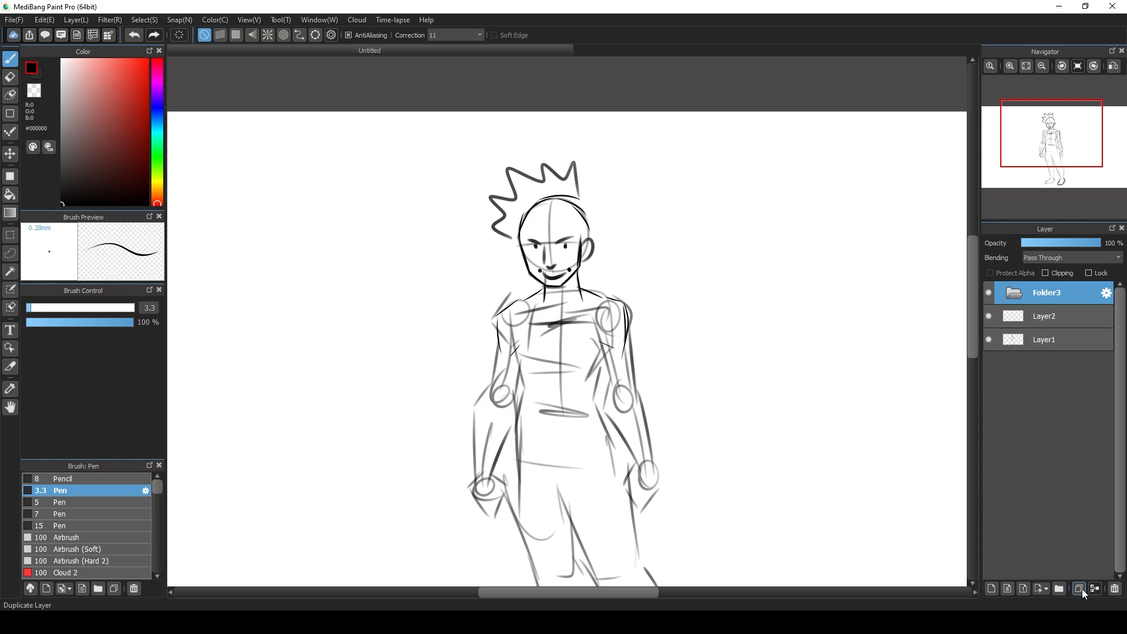
- Duplicate the folder and merge the copy, and merge Layer2 down into Layer1
left_click(1085, 590)
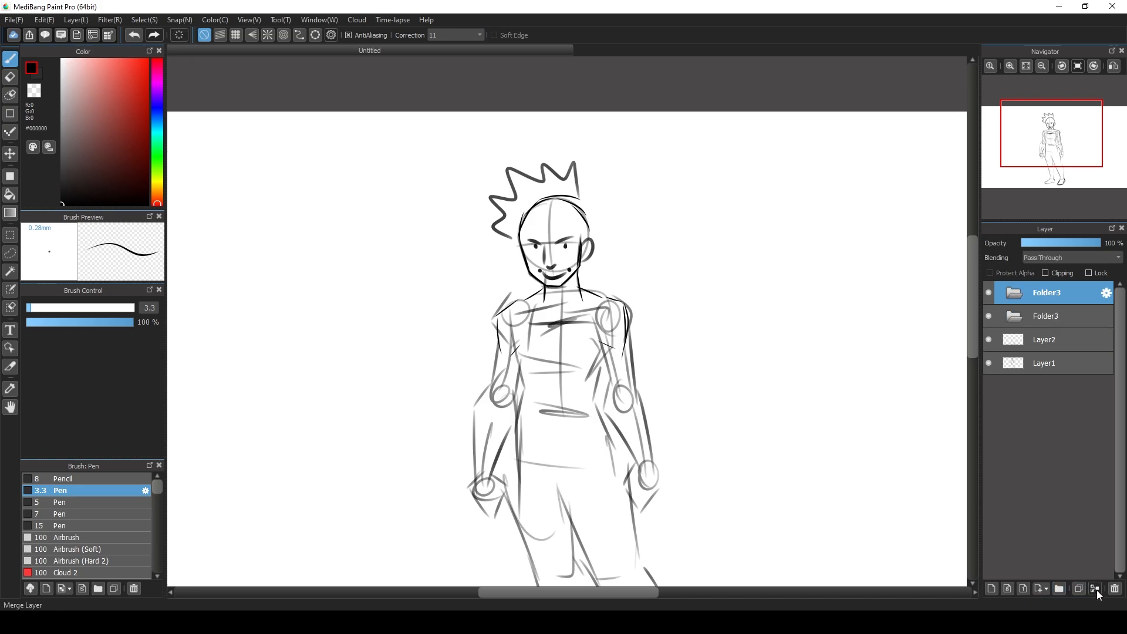
left_click(1097, 590)
left_click(1048, 316)
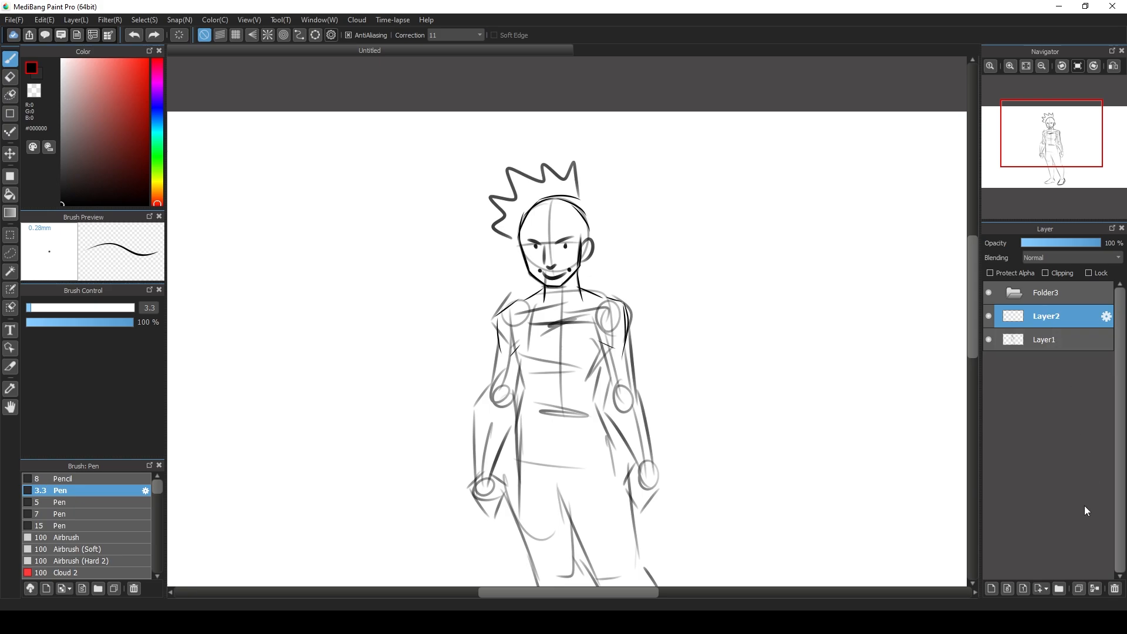
left_click(1095, 590)
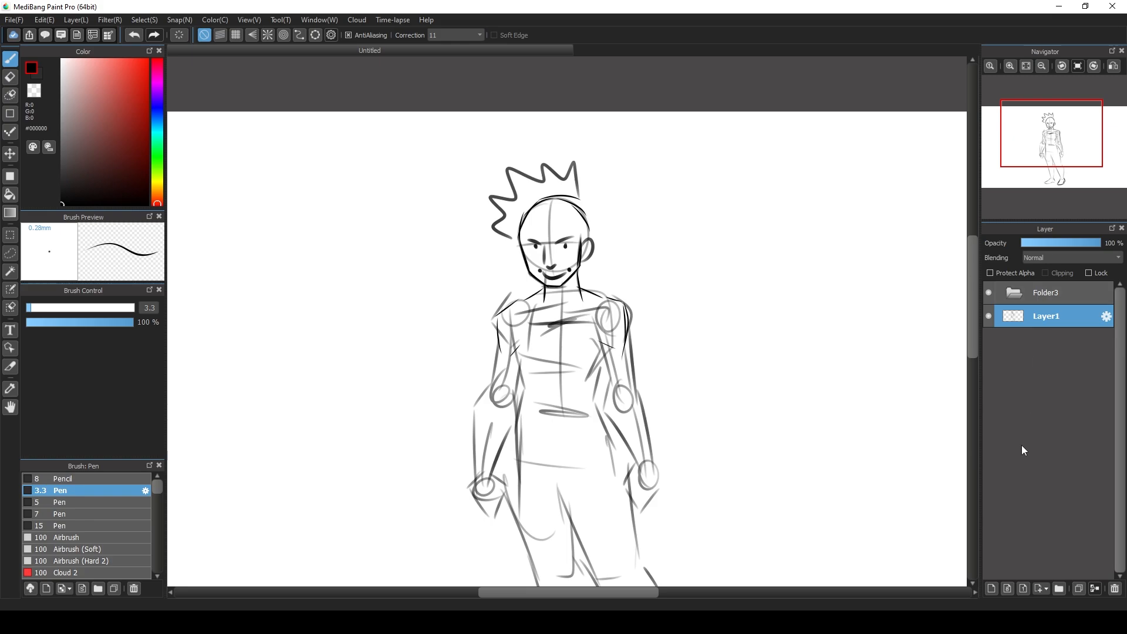
- Delete Layer1 with the sketch and undo the deletion
left_click(1114, 589)
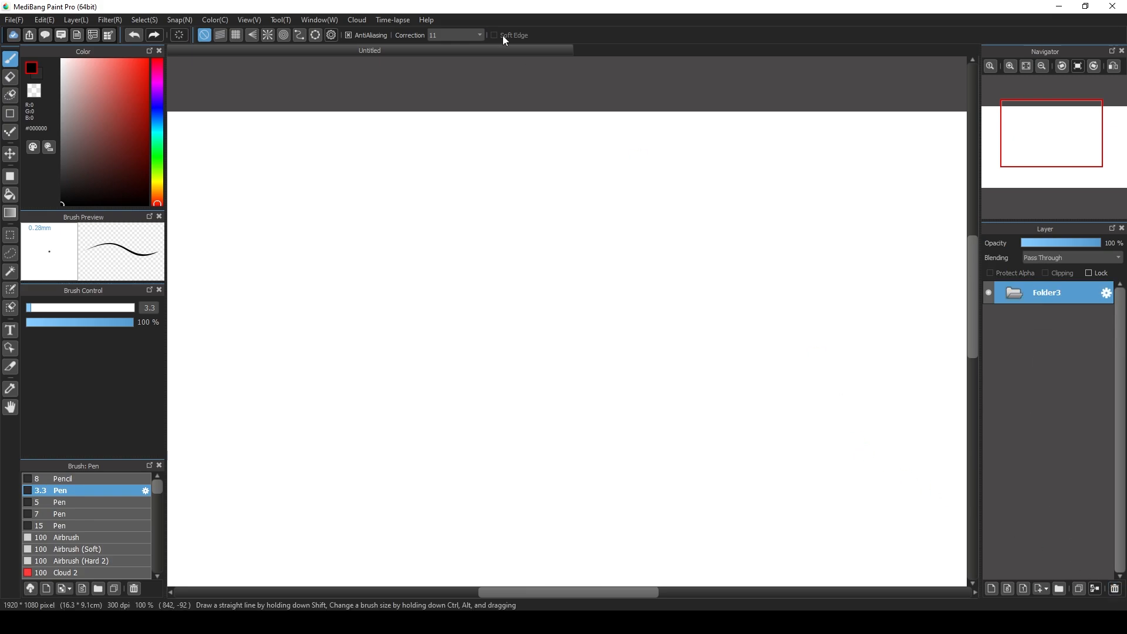
key("ctrl+z")
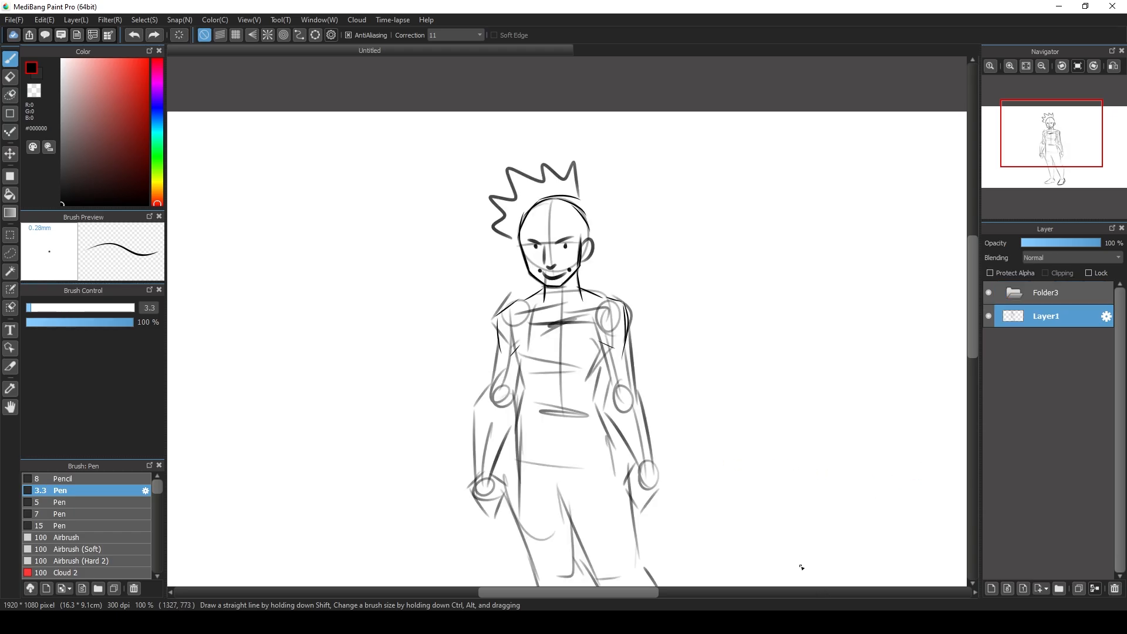
- Add a new empty layer above Layer1 and delete the layer folder
left_click(991, 589)
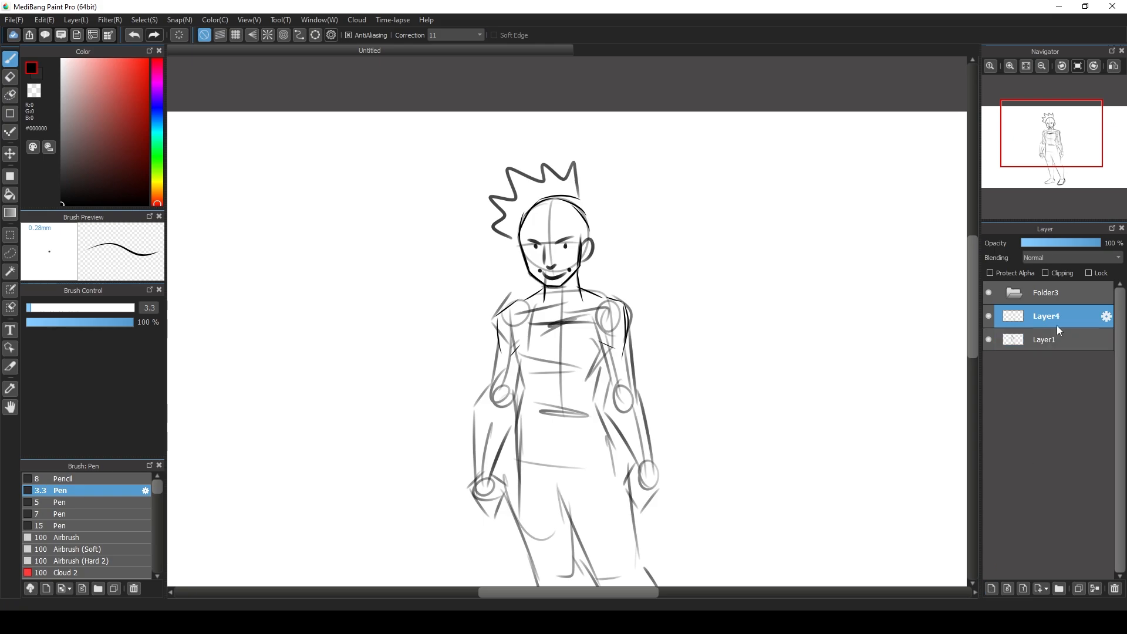
left_click(1069, 291)
left_click(1115, 589)
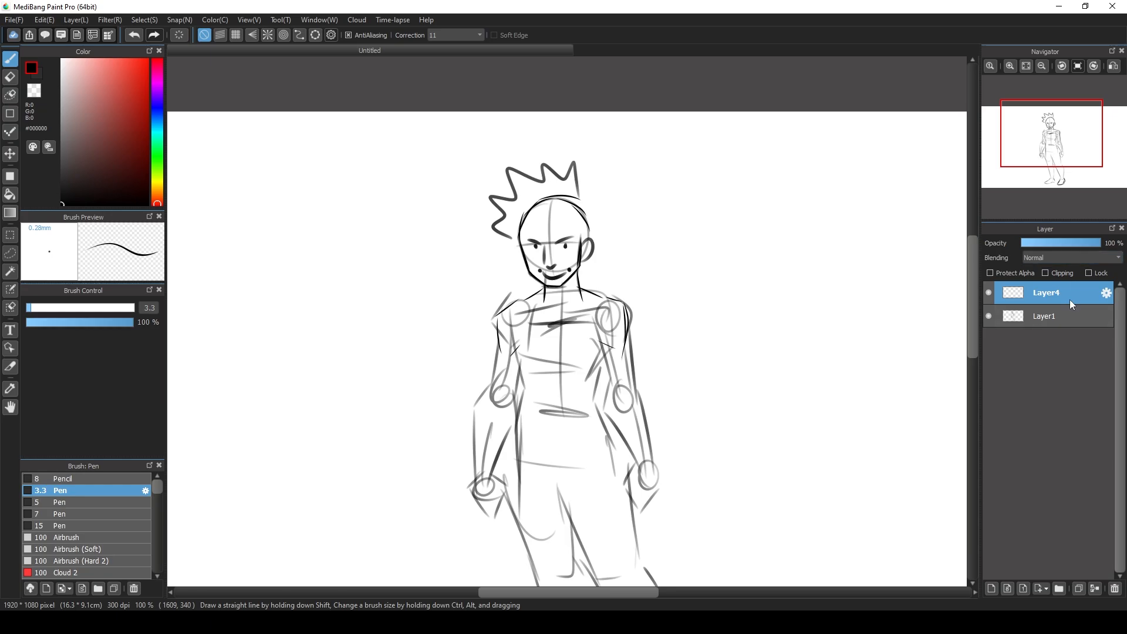
- Ink the forearm, angular hand and upper arm edges of the figure's right arm on the new layer with the 3.3 Pen
scroll(559, 233, "up", 3)
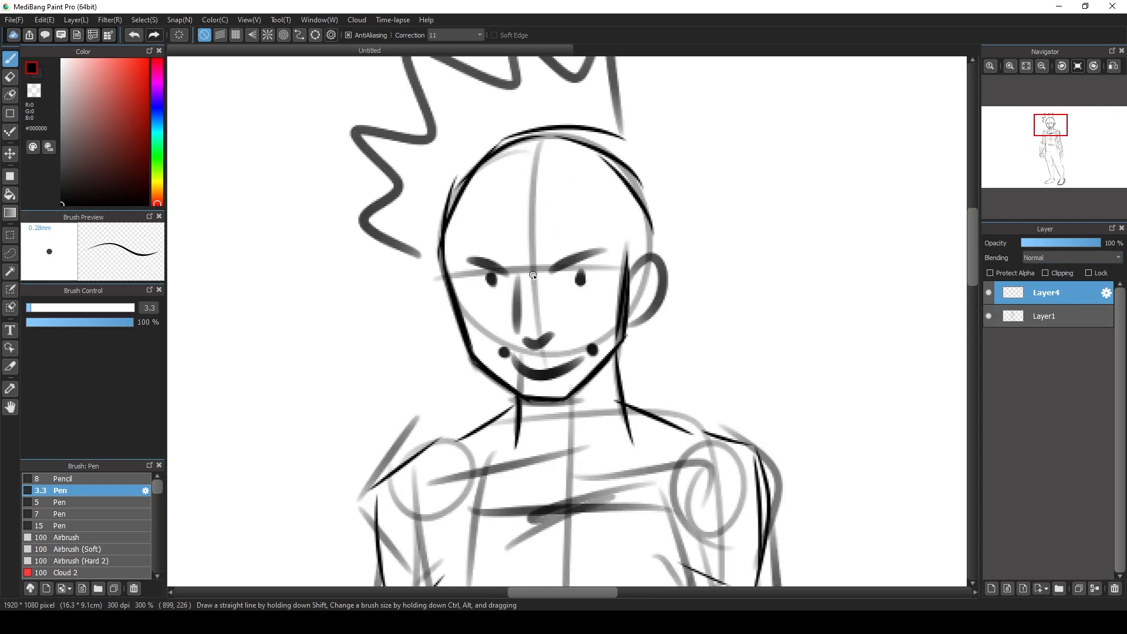
left_click_drag(1057, 139, 1044, 156)
left_click(1046, 142)
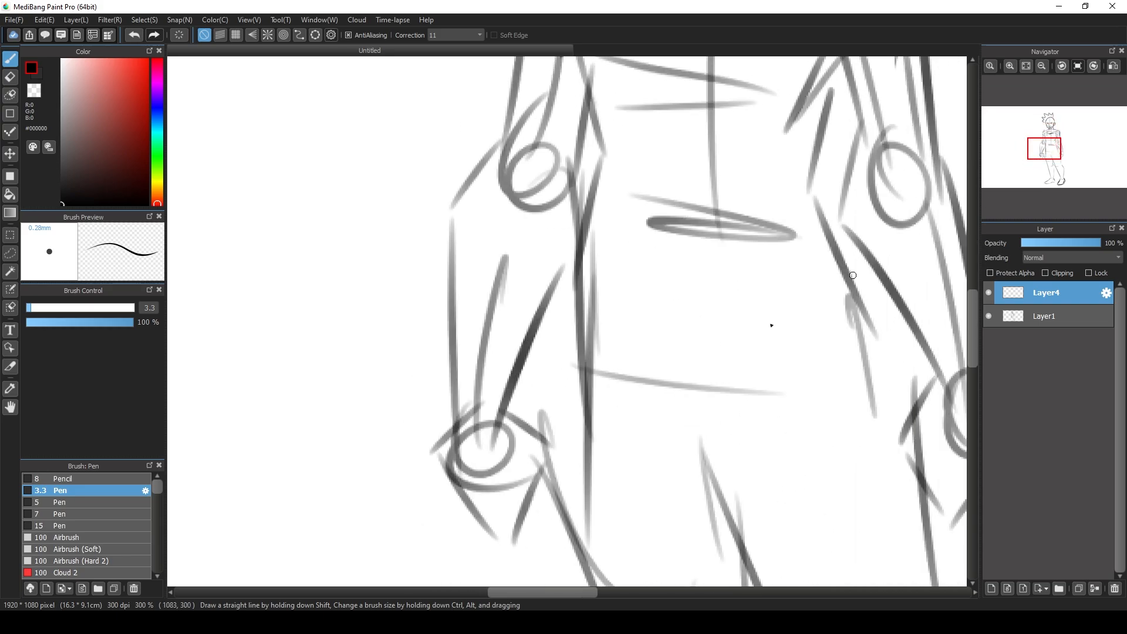
mouse_move(450, 431)
left_mouse_down()
mouse_move(444, 497)
mouse_move(506, 551)
mouse_move(542, 455)
mouse_move(513, 419)
mouse_move(575, 239)
mouse_move(577, 248)
mouse_move(575, 135)
left_mouse_up()
mouse_move(455, 425)
left_mouse_down()
mouse_move(443, 193)
mouse_move(496, 127)
left_mouse_up()
left_click_drag(1044, 147, 1038, 131)
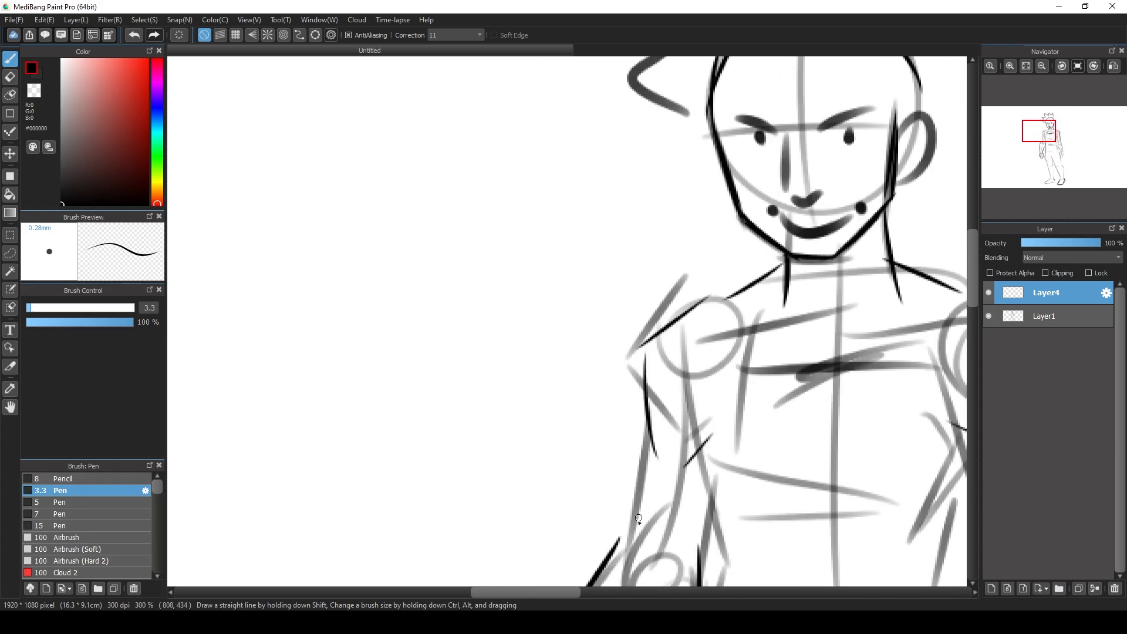
left_click_drag(620, 538, 643, 387)
left_click_drag(698, 562, 712, 496)
- Ink the figure's right torso side from the armpit through the waist and down the hip to the outer thigh
left_click_drag(1046, 143, 1057, 154)
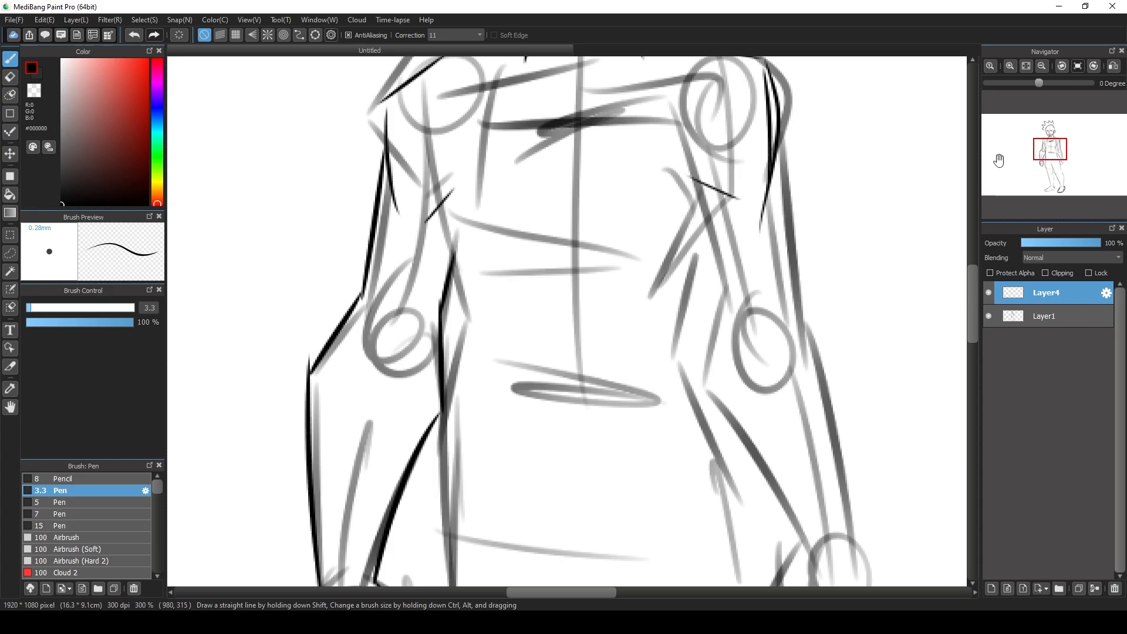
mouse_move(439, 179)
left_mouse_down()
mouse_move(465, 303)
mouse_move(449, 428)
left_mouse_up()
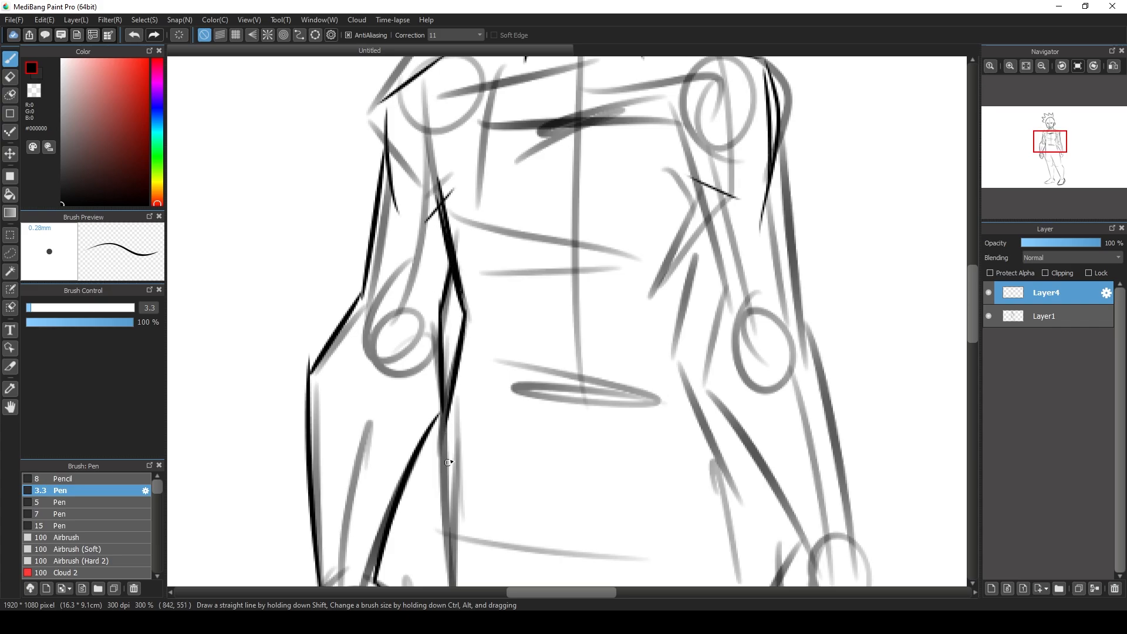
left_click_drag(455, 382, 436, 482)
left_click_drag(1048, 143, 1049, 153)
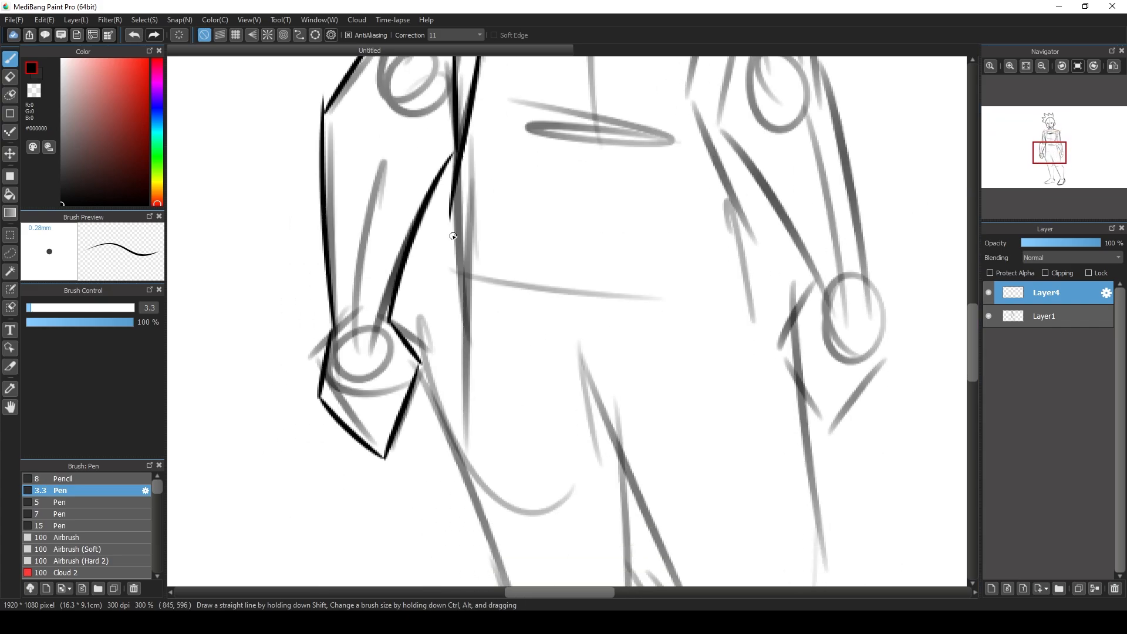
left_click_drag(453, 179, 456, 461)
left_click_drag(445, 344, 478, 533)
- Ink the figure's left torso side, hip and outer thigh, plus the short crotch line and upper inner thigh
left_click_drag(1049, 153, 1054, 137)
mouse_move(611, 375)
left_mouse_down()
mouse_move(576, 519)
mouse_move(612, 584)
left_mouse_up()
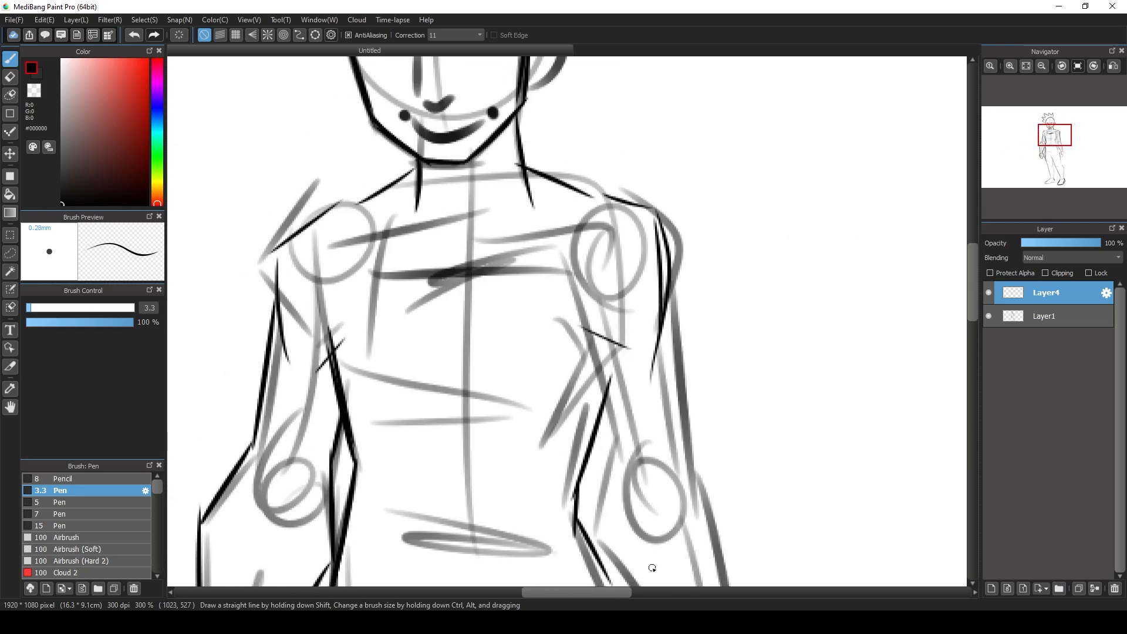
left_click_drag(1071, 147, 1066, 163)
left_click_drag(702, 156, 770, 369)
left_click_drag(735, 246, 799, 514)
mouse_move(600, 339)
left_mouse_down()
mouse_move(663, 385)
mouse_move(707, 523)
left_mouse_up()
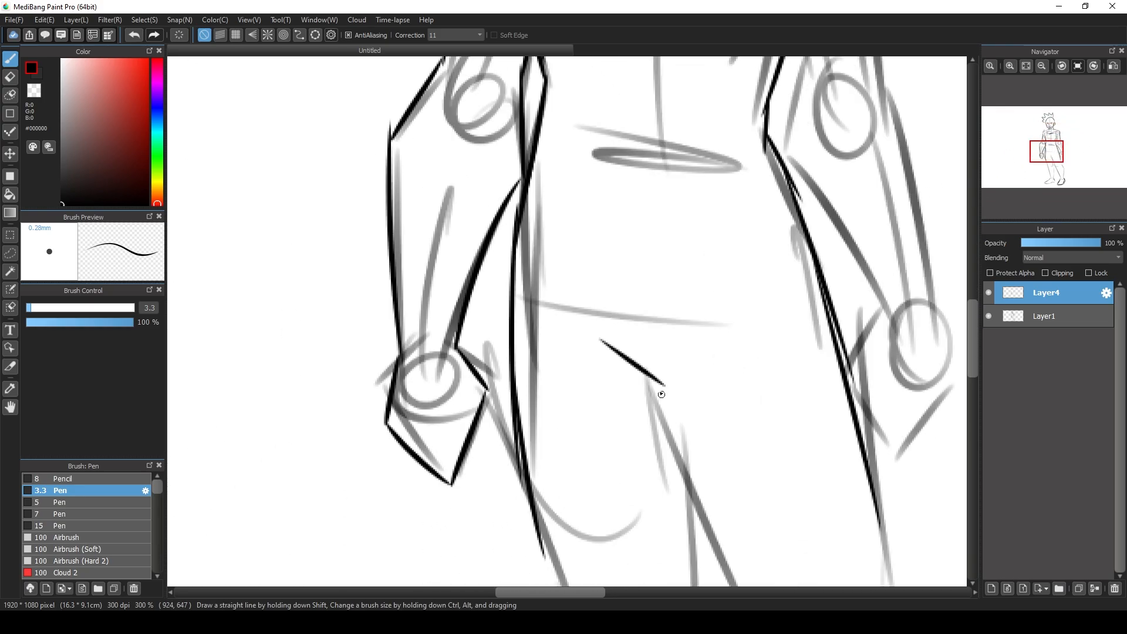
left_click_drag(1053, 162, 1055, 147)
left_click(1040, 66)
left_click(1041, 66)
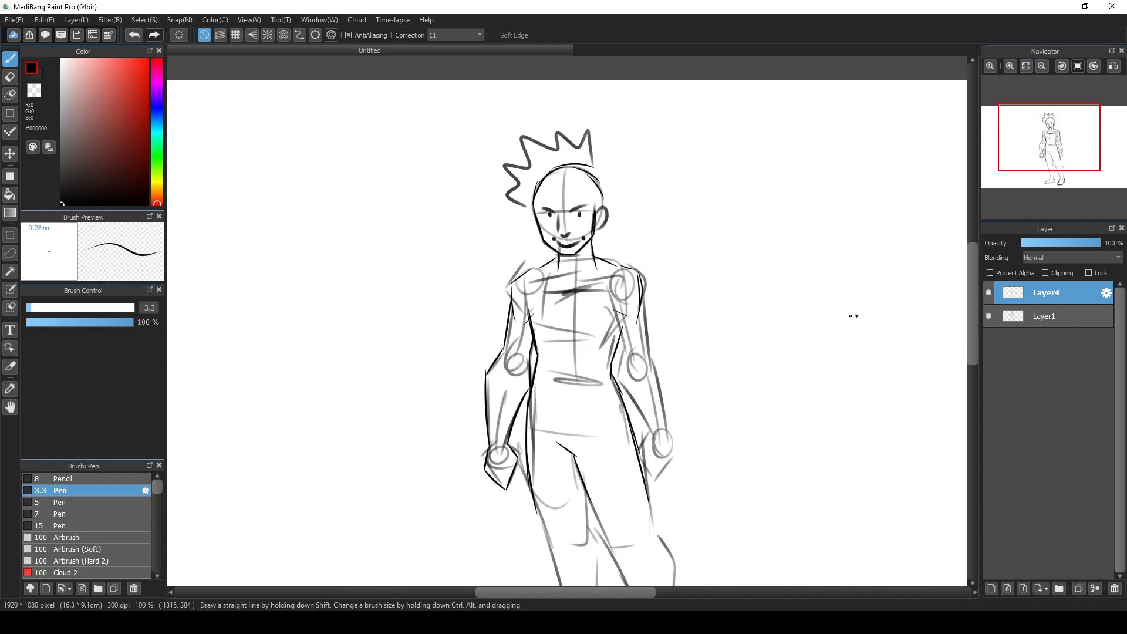
- Hide and show Layer1 repeatedly to compare the new layer's ink lines with the sketch beneath, leaving Layer1 visible
left_click(988, 317)
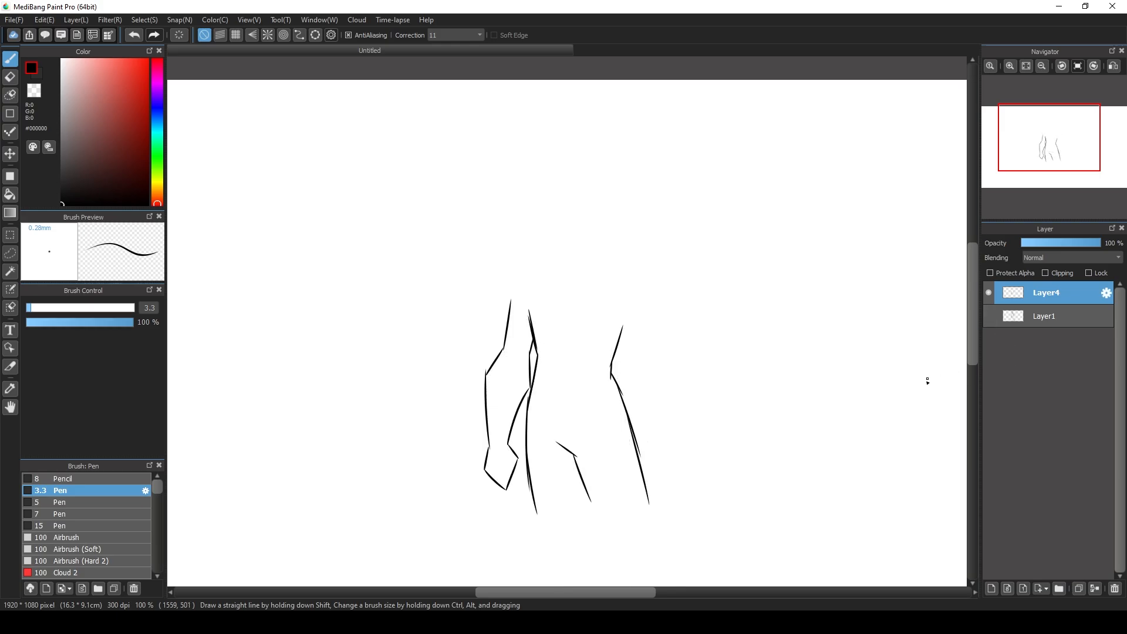
mouse_move(1050, 158)
left_mouse_down()
mouse_move(1051, 180)
mouse_move(1047, 153)
left_mouse_up()
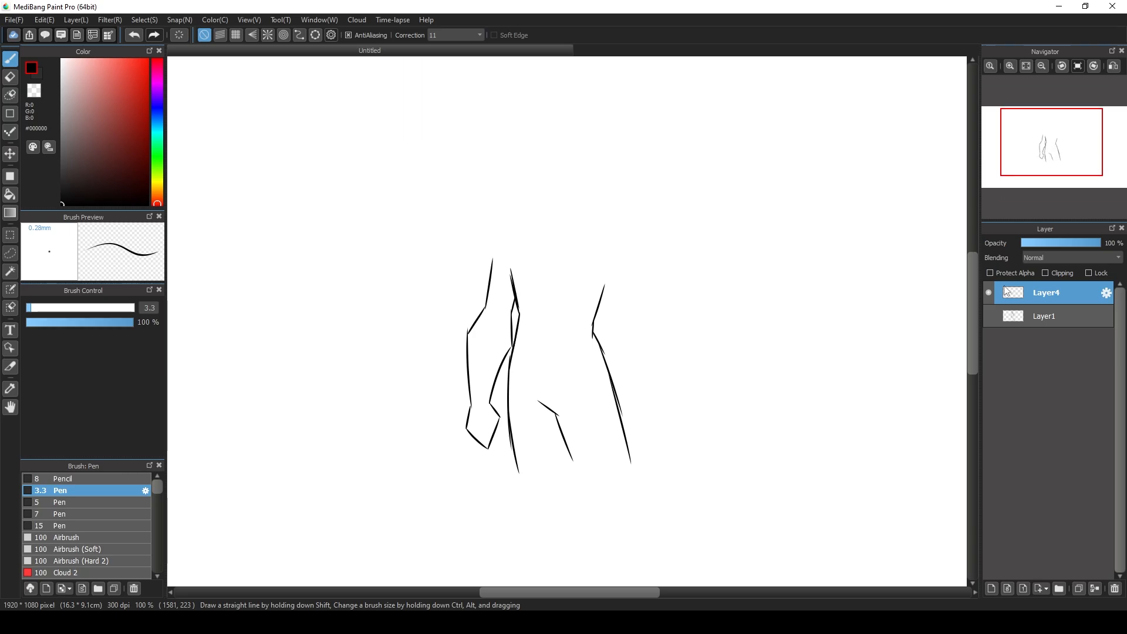
left_click(989, 317)
left_click(988, 316)
left_click(989, 314)
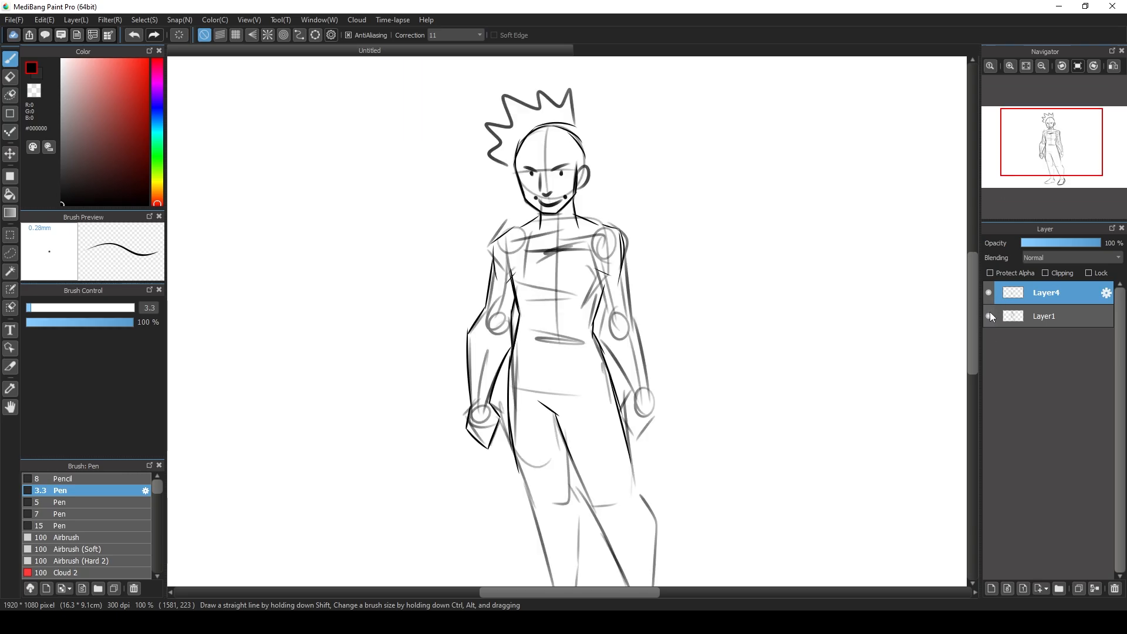
left_click(988, 316)
left_click(988, 317)
left_click(989, 315)
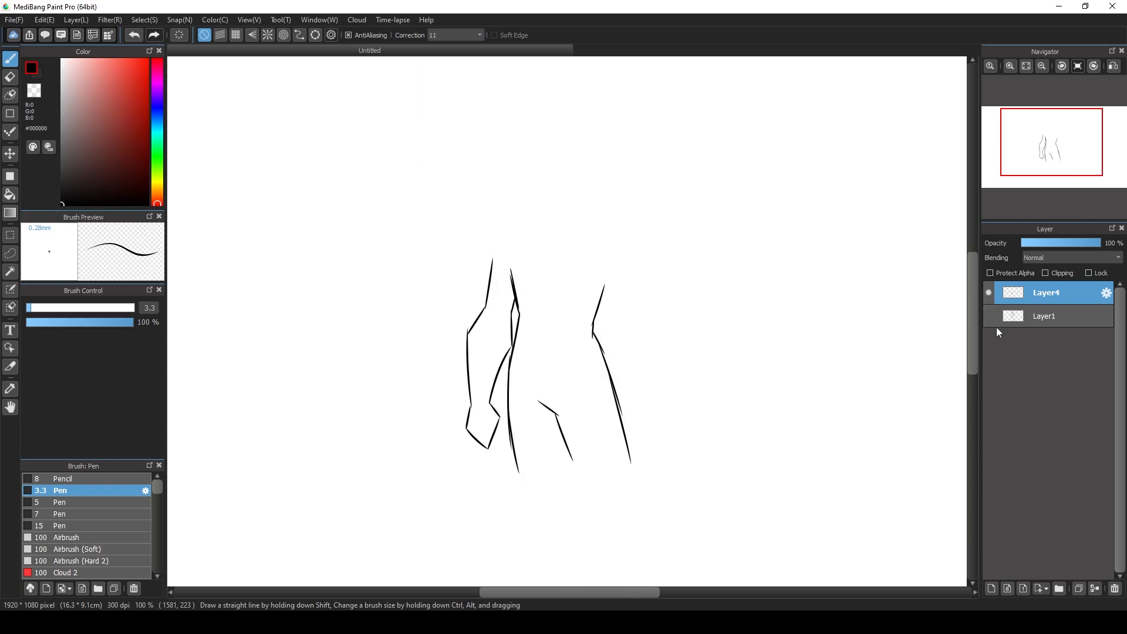
left_click(989, 317)
left_click(989, 317)
left_click(989, 316)
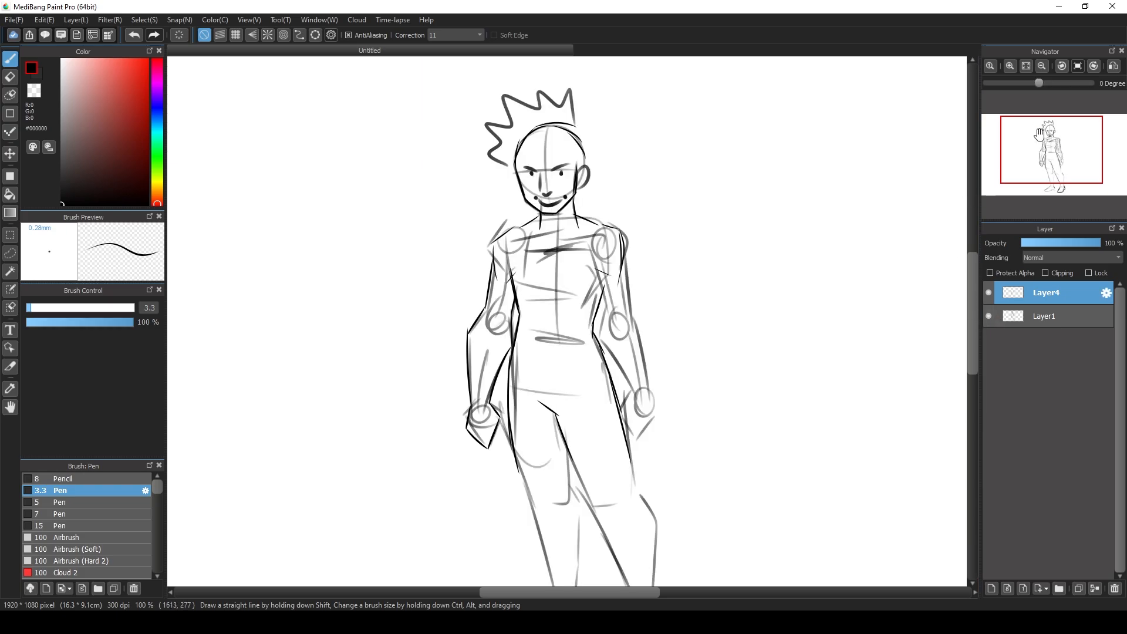
- Examine the head and shoulder linework up close, switching Layer1 off and on to see which lines belong to it
left_click(1010, 66)
left_click_drag(1048, 153, 1048, 135)
left_click(988, 316)
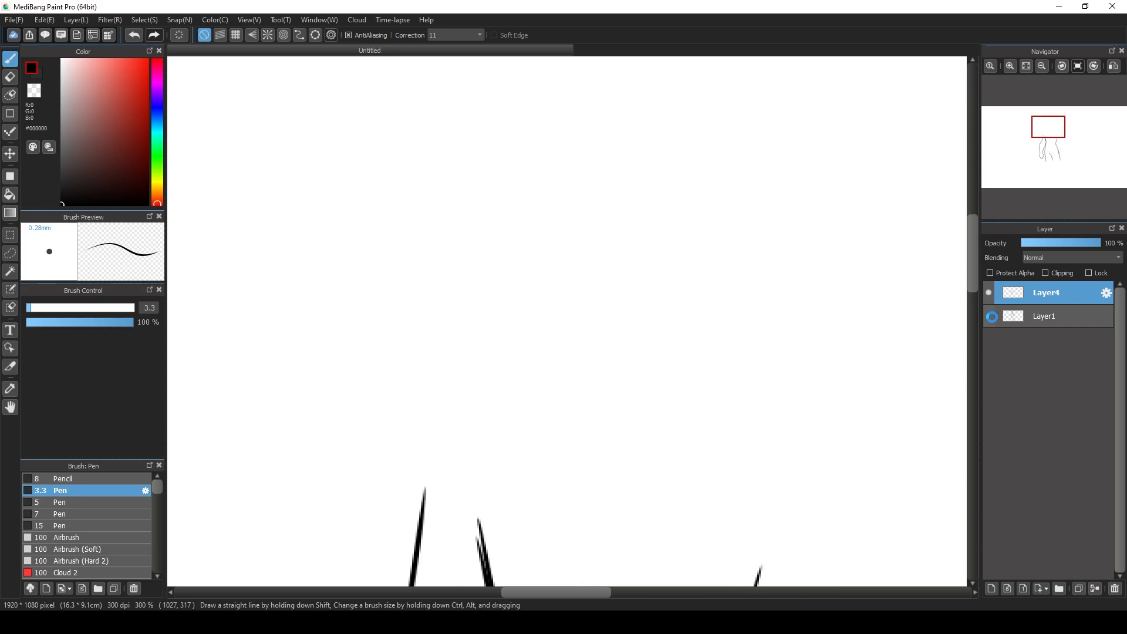
left_click(989, 316)
left_click(989, 317)
left_click(989, 316)
left_click(989, 316)
left_click(989, 316)
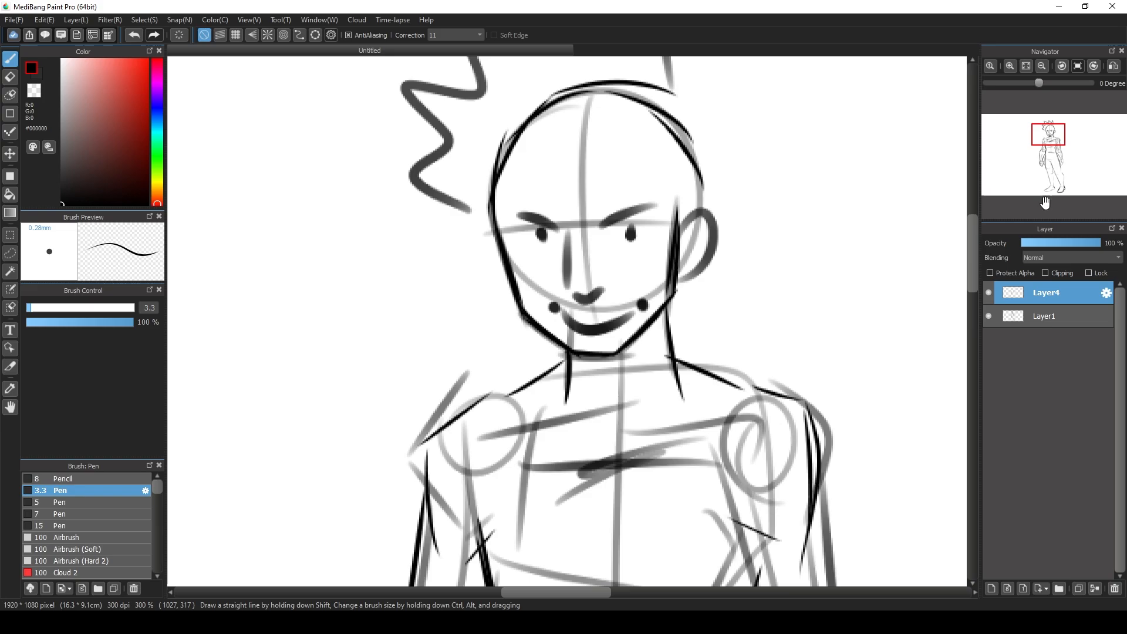
left_click_drag(1051, 128, 1045, 133)
left_click(1009, 67)
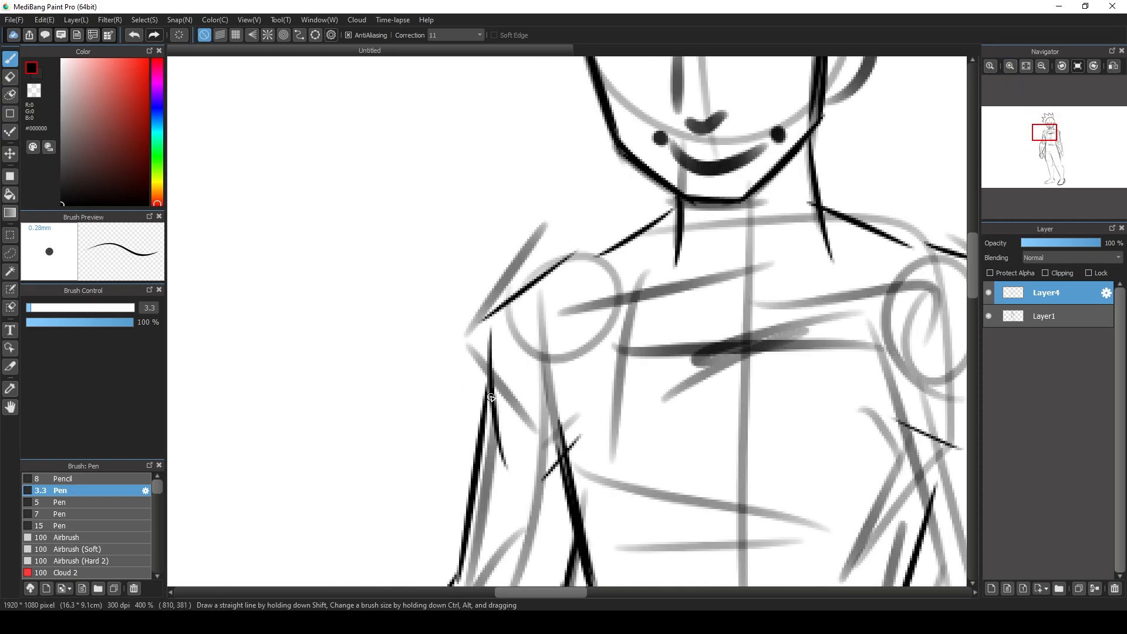
left_click(1042, 67)
left_click(1042, 67)
mouse_move(1060, 129)
left_mouse_down()
mouse_move(1049, 133)
mouse_move(1057, 140)
mouse_move(1041, 131)
left_mouse_up()
- Lower the opacity of the Layer1 sketch to 24%
left_click(1057, 316)
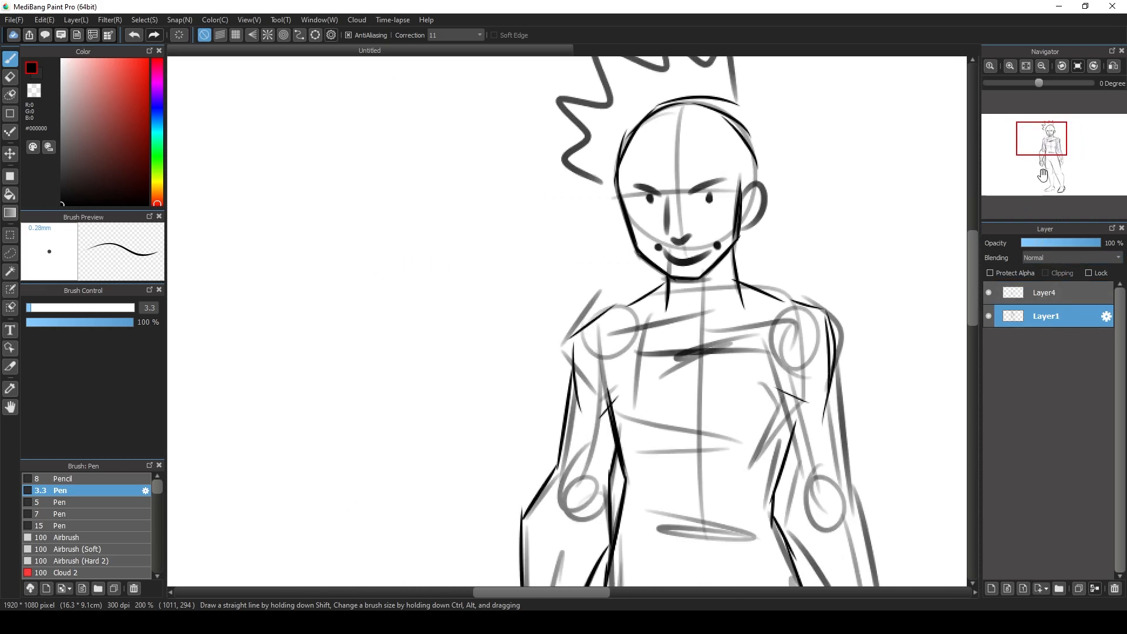
left_click(1047, 70)
left_click_drag(1052, 150, 1053, 142)
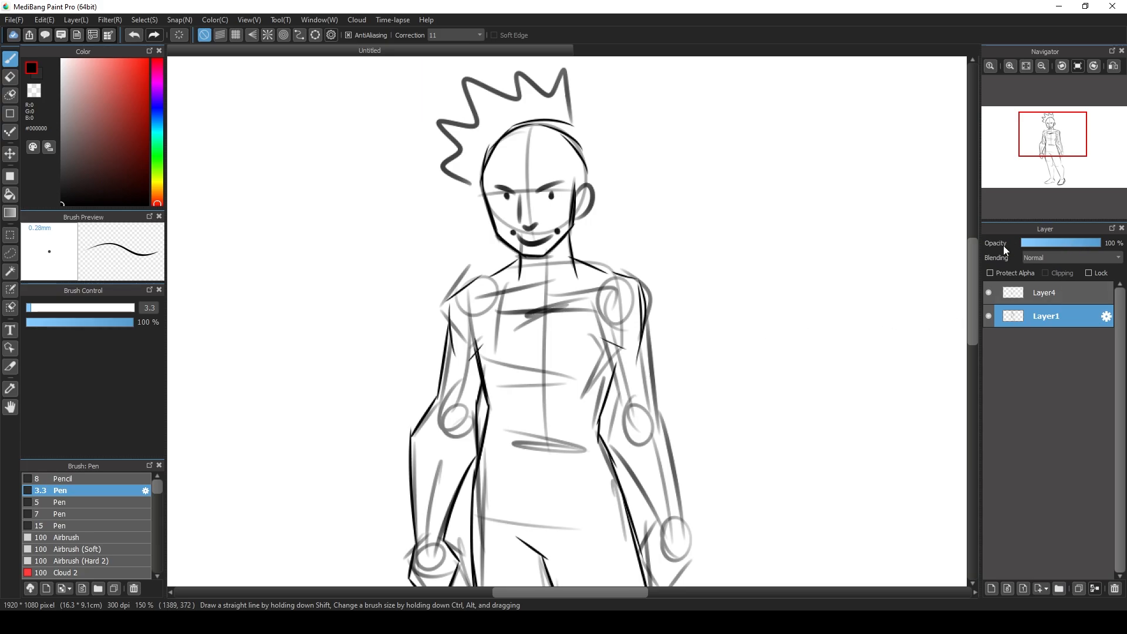
left_click_drag(1100, 241, 1041, 244)
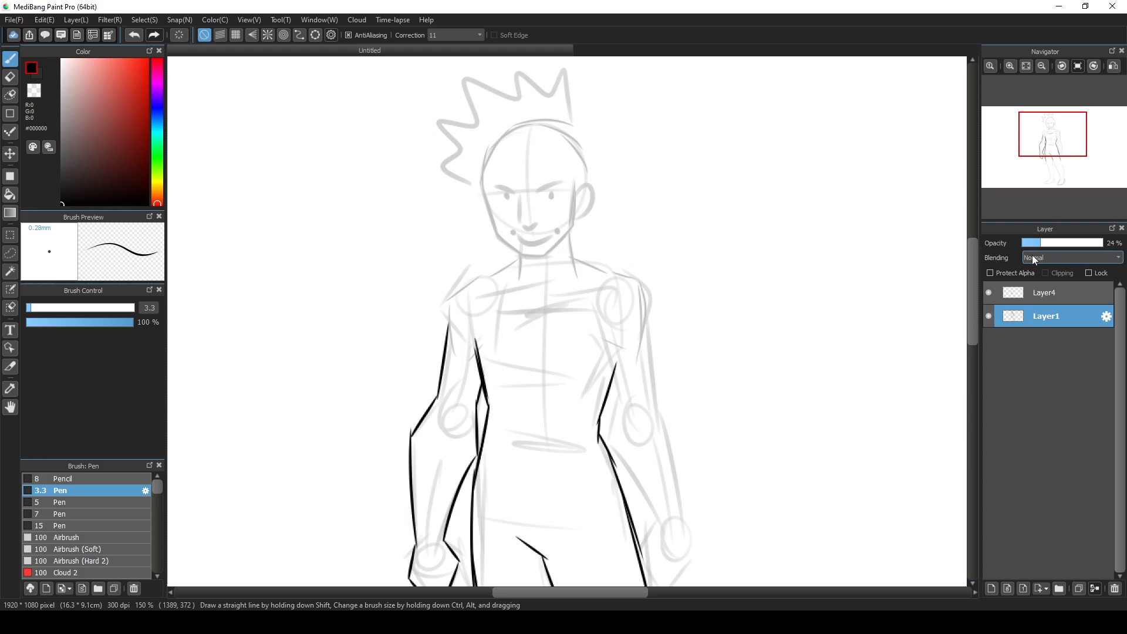
- Add another new layer and move it below Layer1 in the layer stack
left_click(1010, 65)
left_click(1010, 65)
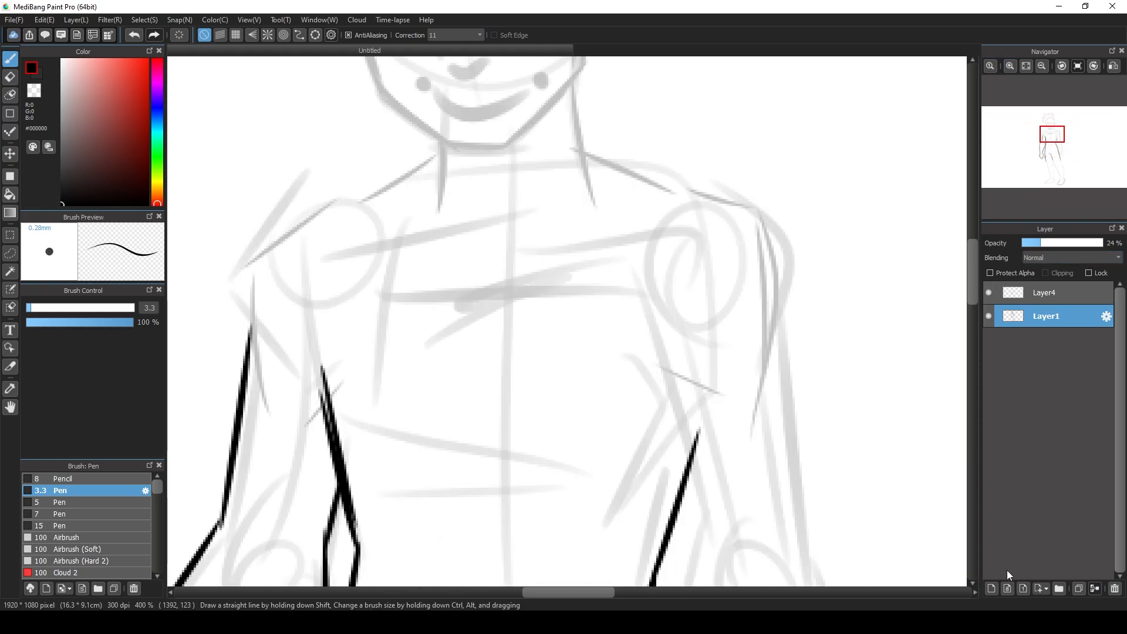
left_click(991, 588)
left_click_drag(1041, 317, 1037, 352)
- Replace a black diagonal test stroke on the bottom layer with a dark red #73201A stroke across the figure's left shoulder
left_click_drag(710, 97, 505, 349)
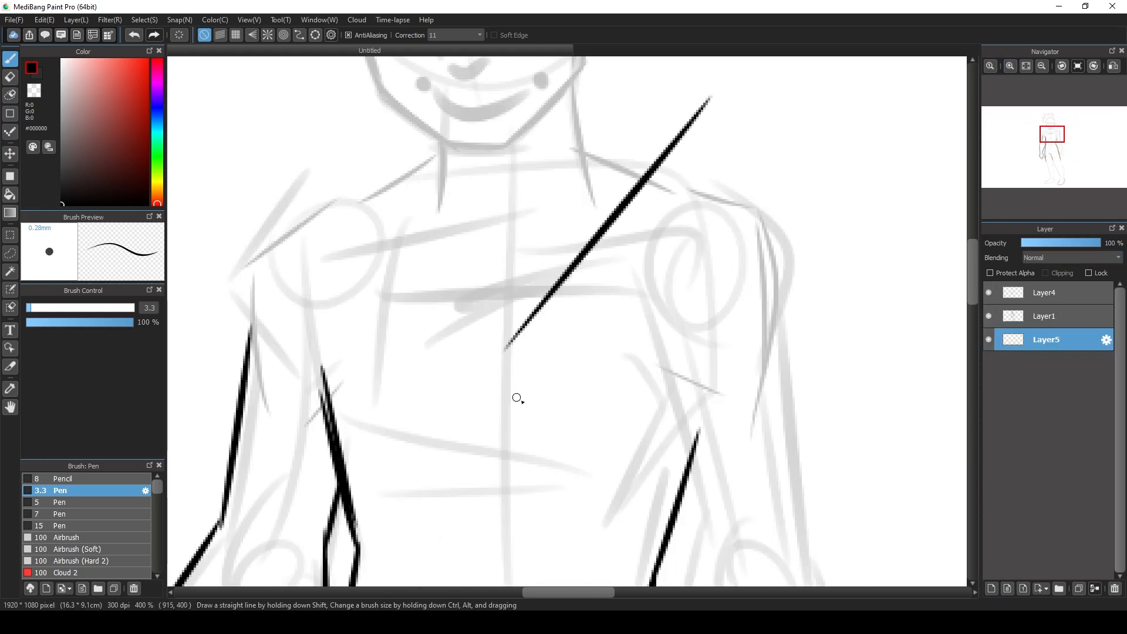
key("ctrl+z")
left_click(126, 159)
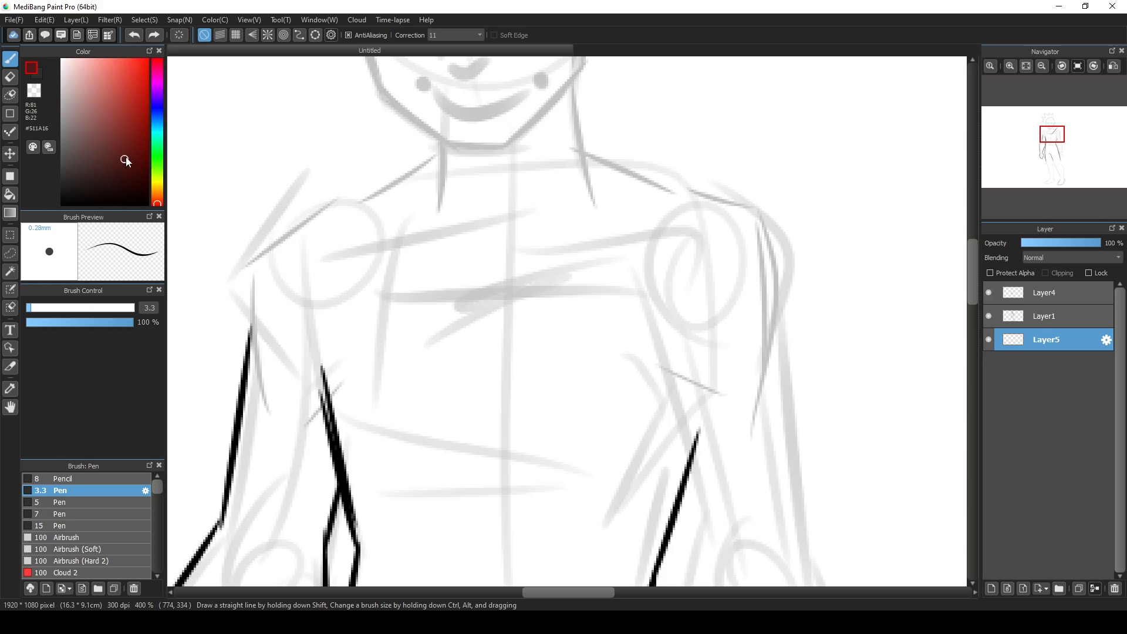
left_click_drag(744, 110, 617, 251)
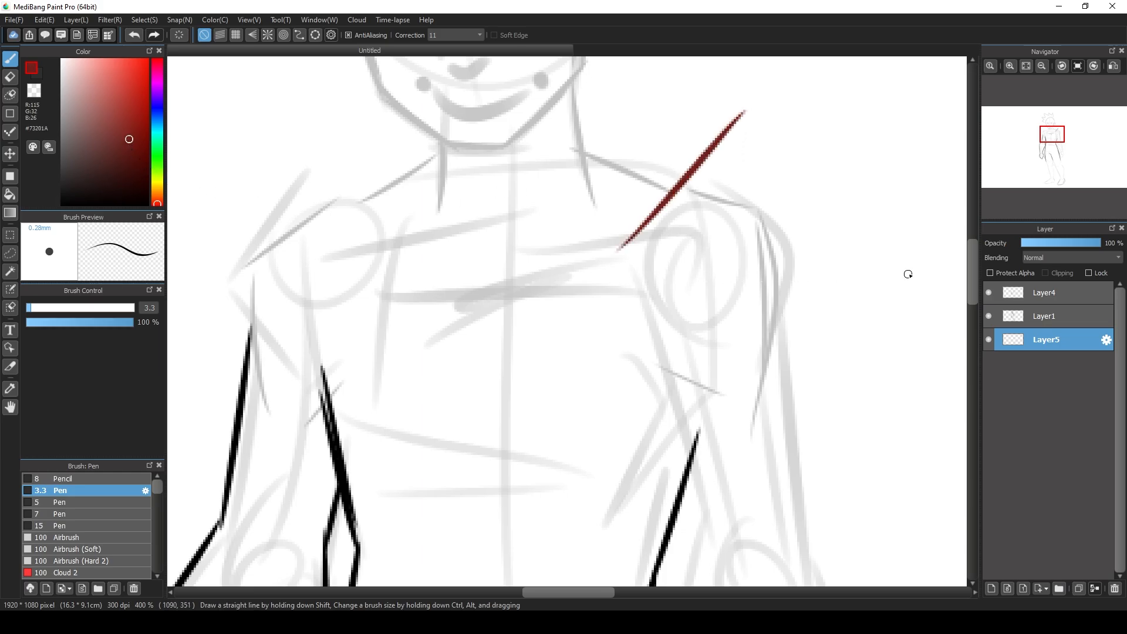
- Raise Layer1's opacity to 84%, and use Transform to shift Layer5's dark red stroke slightly up toward the neck
left_click(1037, 316)
left_click_drag(1050, 243, 1094, 245)
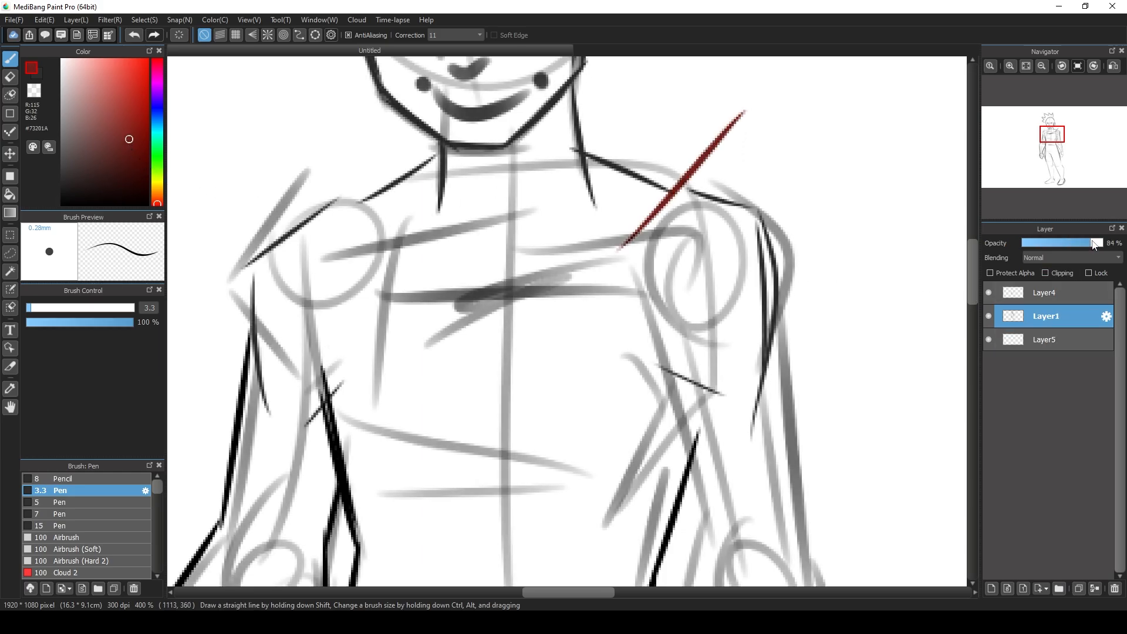
left_click(1037, 339)
key("ctrl+t")
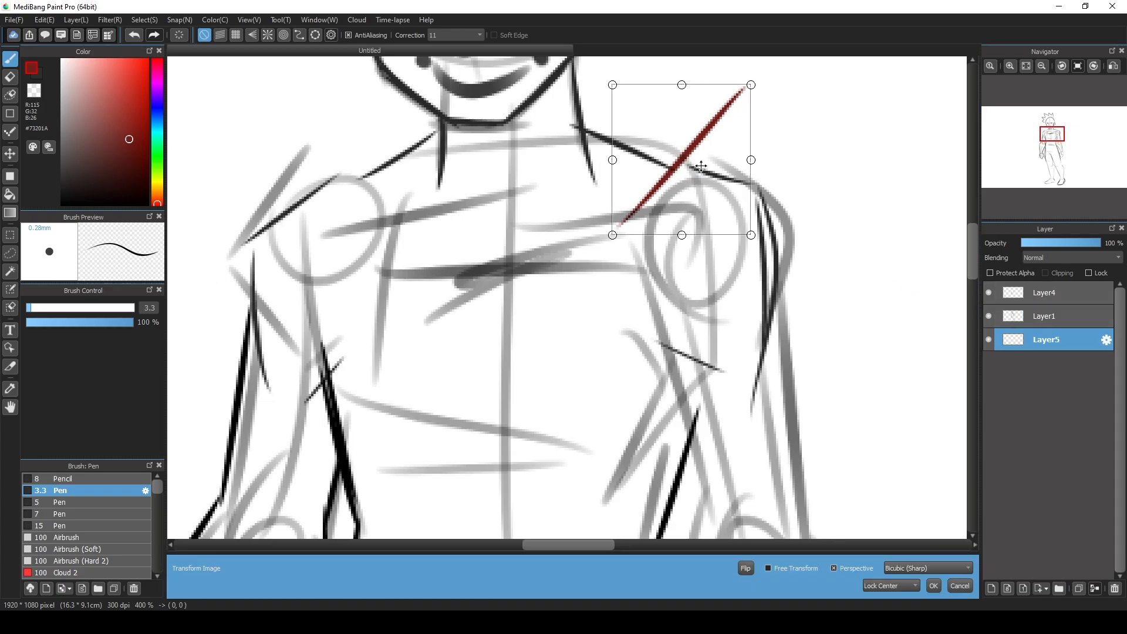
left_click_drag(702, 164, 669, 144)
left_click(936, 583)
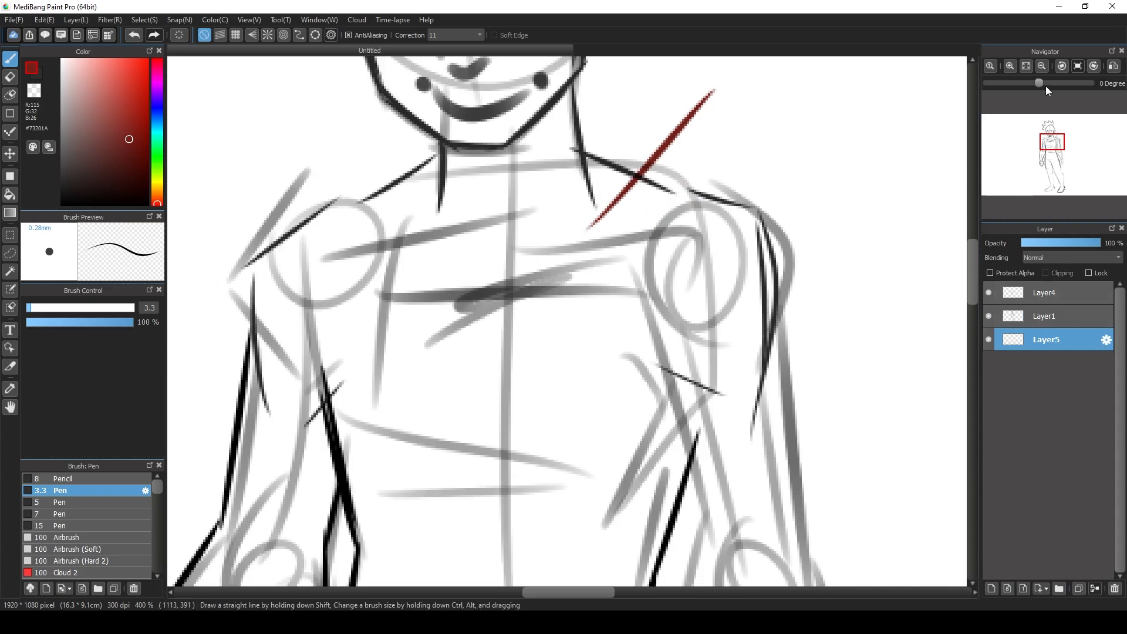
- Recolour the diagonal stroke on Layer5 bright red #FF1200 by painting over it with Protect Alpha enabled
left_click(1010, 65)
left_click(1009, 66)
left_click(1055, 136)
left_click_drag(1055, 137, 1056, 138)
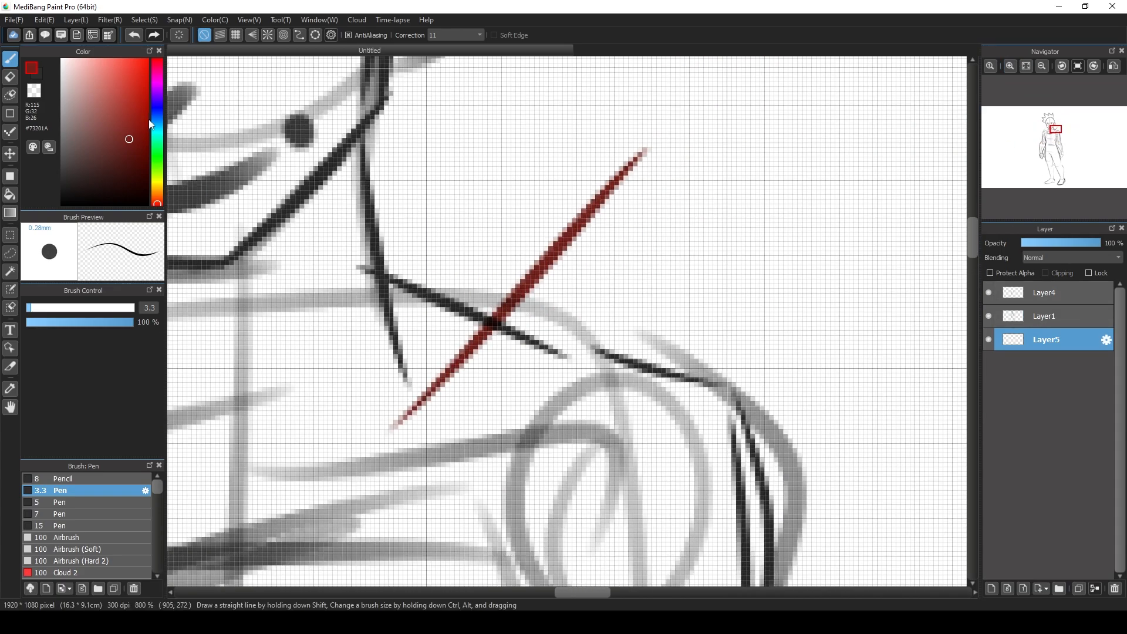
left_click(148, 58)
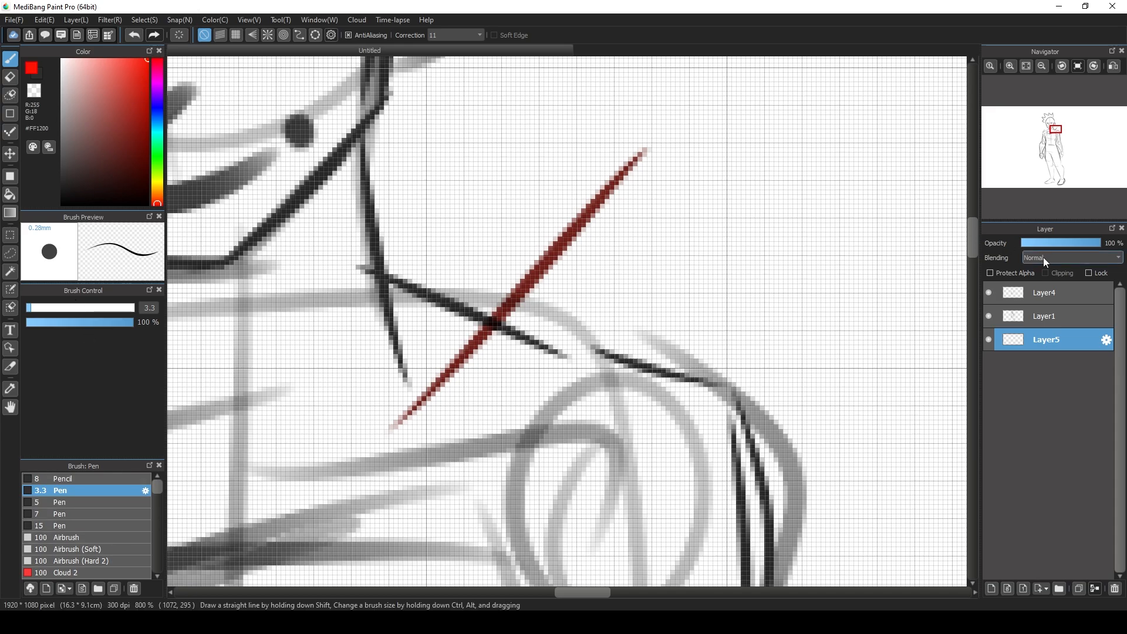
left_click(1017, 274)
left_click_drag(394, 426, 643, 154)
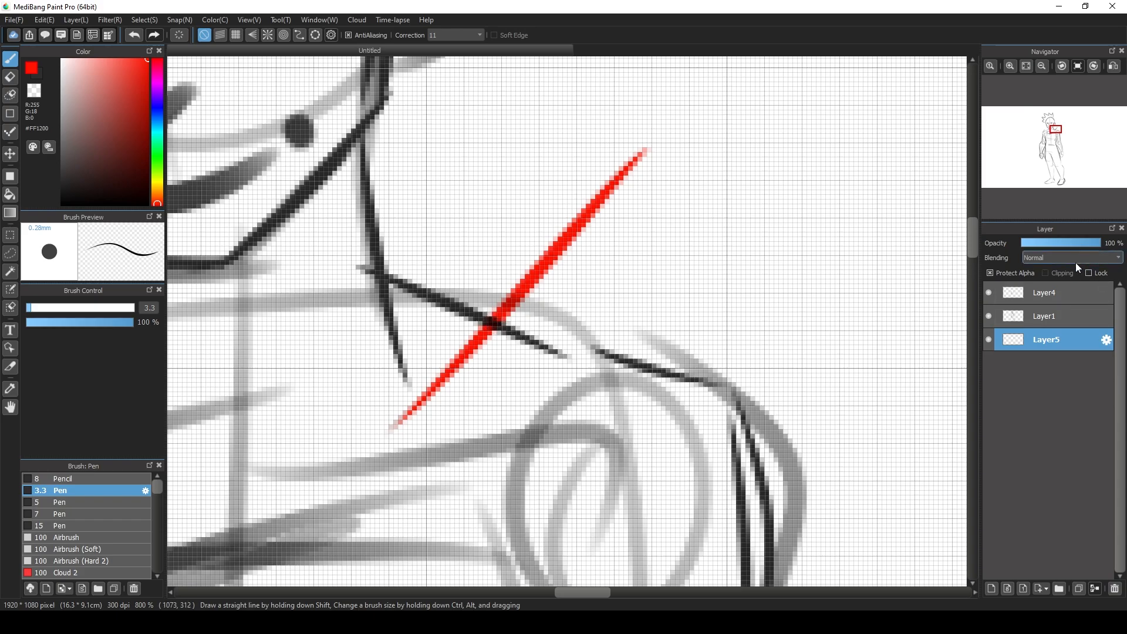
- Demonstrate Layer1's opacity at 62% and 100%, finishing with the layer at 44%
left_click(1053, 316)
left_click_drag(1098, 243, 1072, 253)
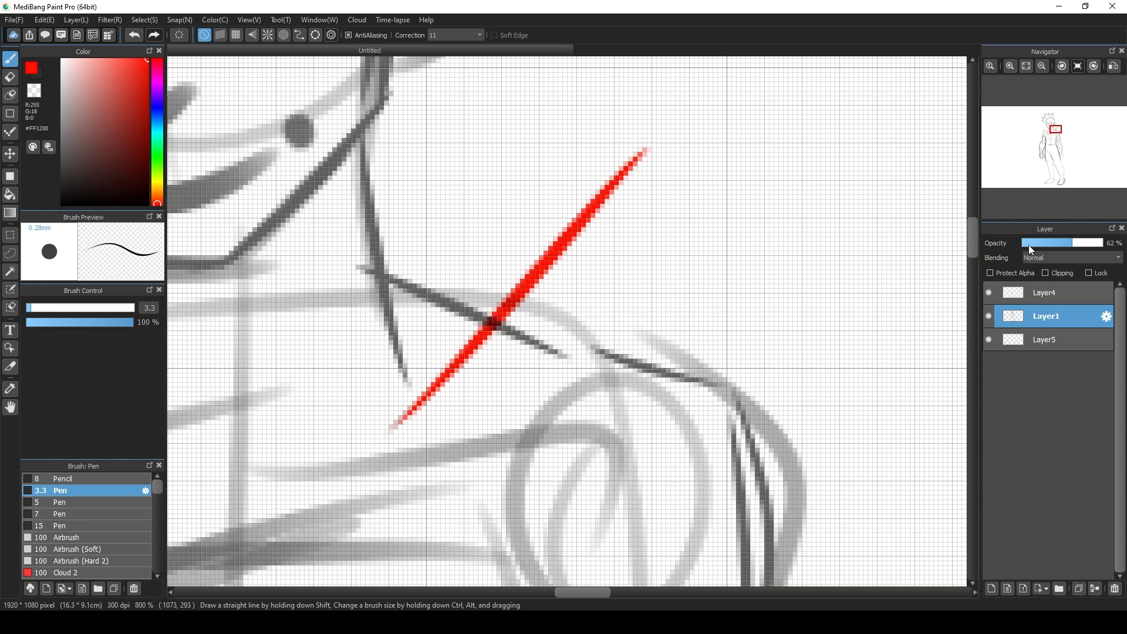
mouse_move(1069, 250)
left_mouse_down()
mouse_move(1039, 254)
mouse_move(1104, 246)
left_mouse_up()
left_click(1042, 66)
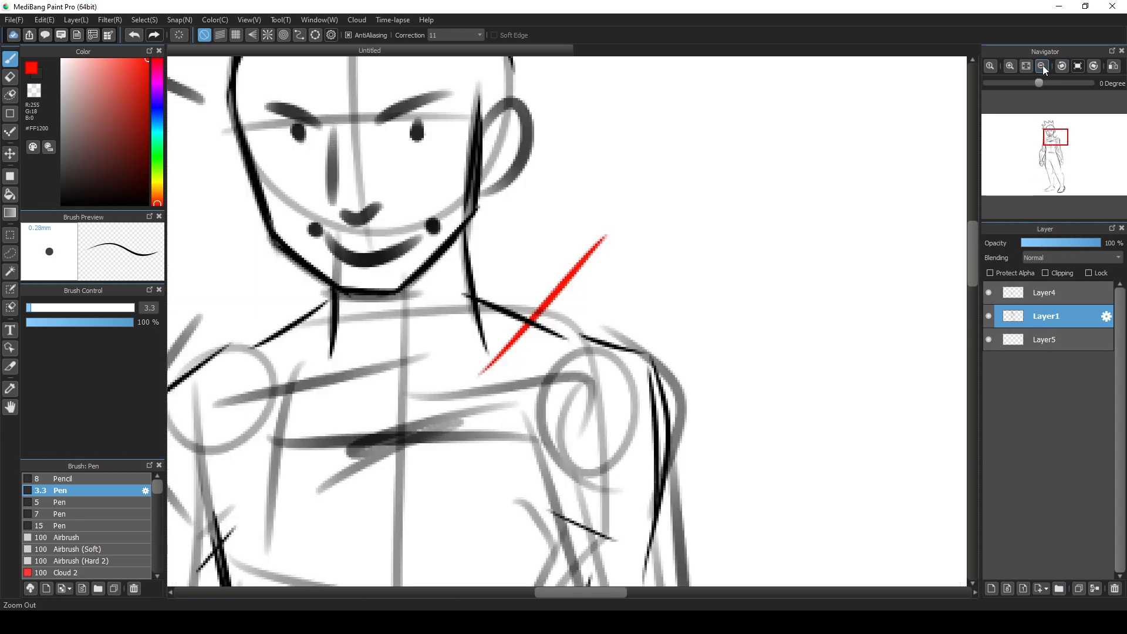
left_click(1042, 66)
mouse_move(1052, 136)
left_mouse_down()
mouse_move(1052, 146)
mouse_move(1047, 127)
left_mouse_up()
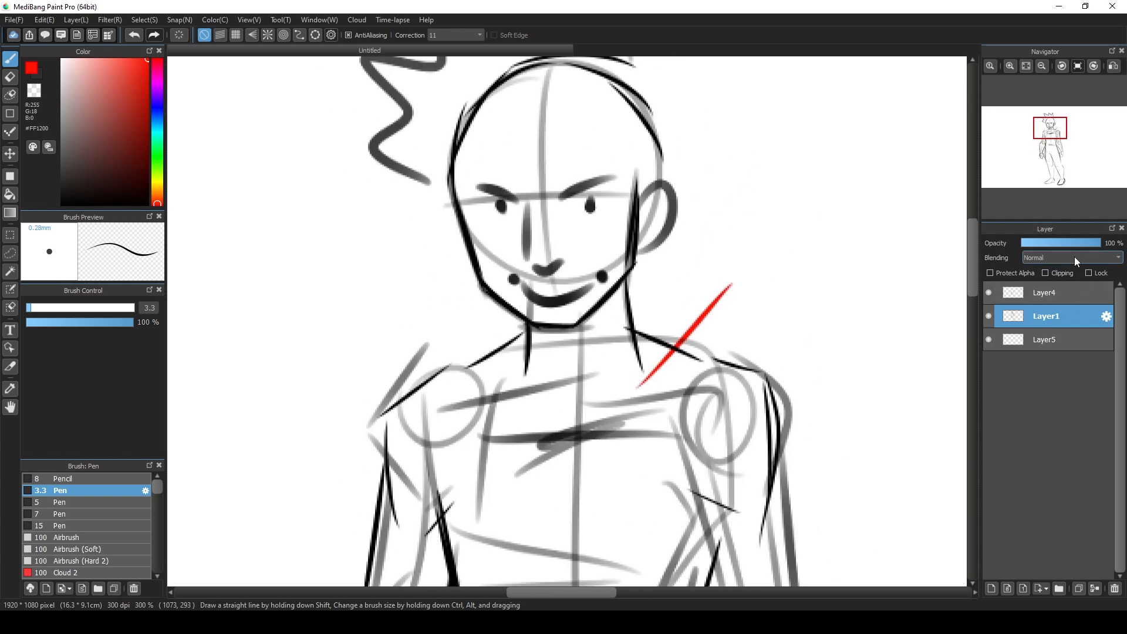
left_click_drag(1102, 250, 1058, 252)
- Delete Layer5 with its red test stroke and return the brush colour to black #000000
left_click(1063, 342)
left_click(1113, 588)
mouse_move(1048, 136)
left_mouse_down()
mouse_move(1028, 151)
mouse_move(1045, 136)
left_mouse_up()
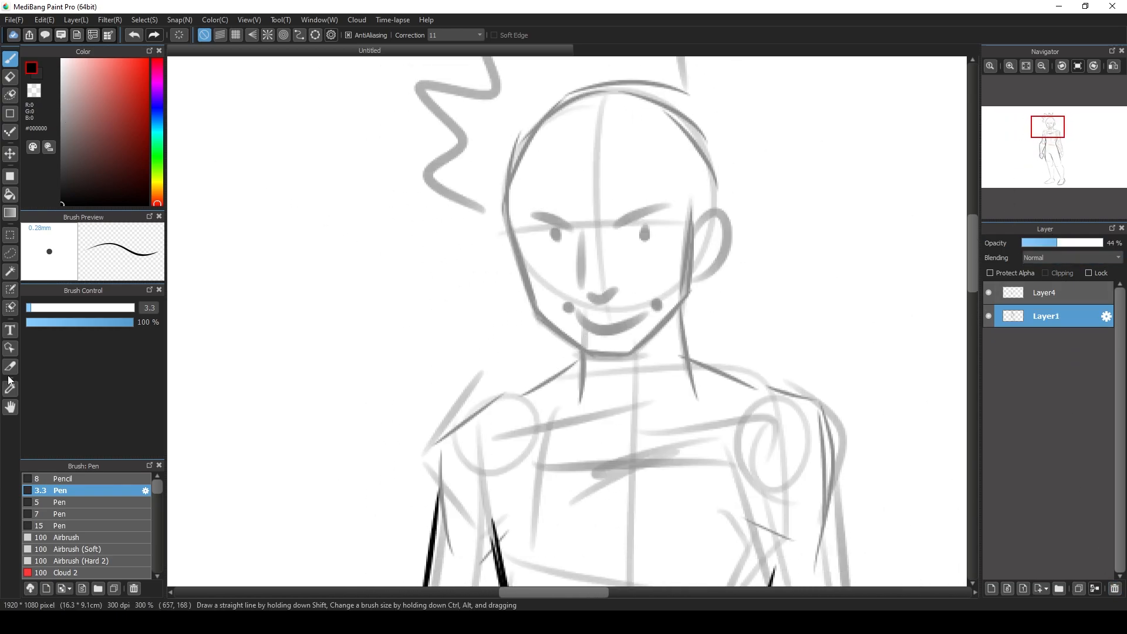
- On Layer4, ink the figure's right upper arm and the shoulder line up to the neck over the faded sketch
left_click(1047, 295)
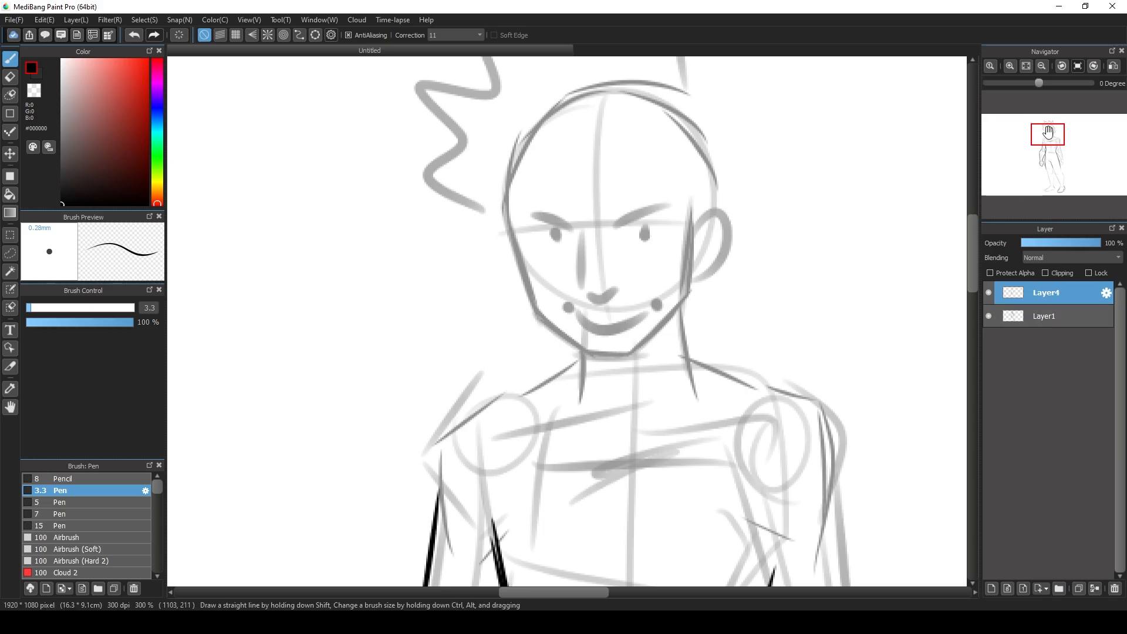
left_click(1006, 67)
left_click(1005, 67)
left_click(1006, 67)
left_click_drag(1059, 153, 1062, 151)
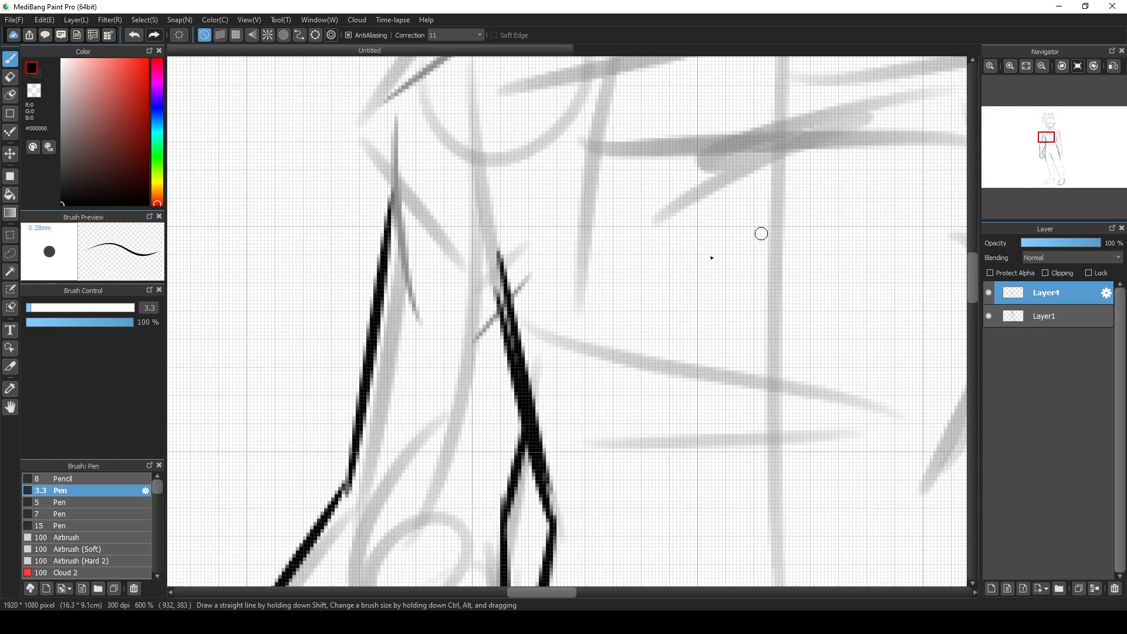
left_click_drag(390, 106, 419, 320)
left_click_drag(1046, 136, 1049, 132)
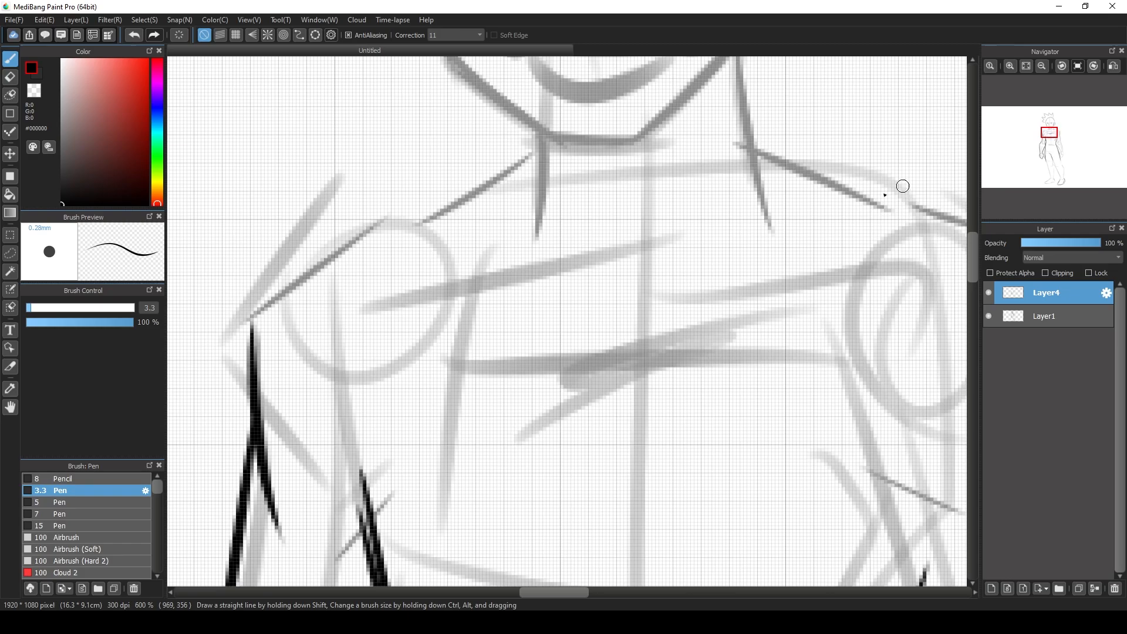
mouse_move(252, 327)
left_mouse_down()
mouse_move(274, 297)
mouse_move(526, 172)
mouse_move(543, 148)
left_mouse_up()
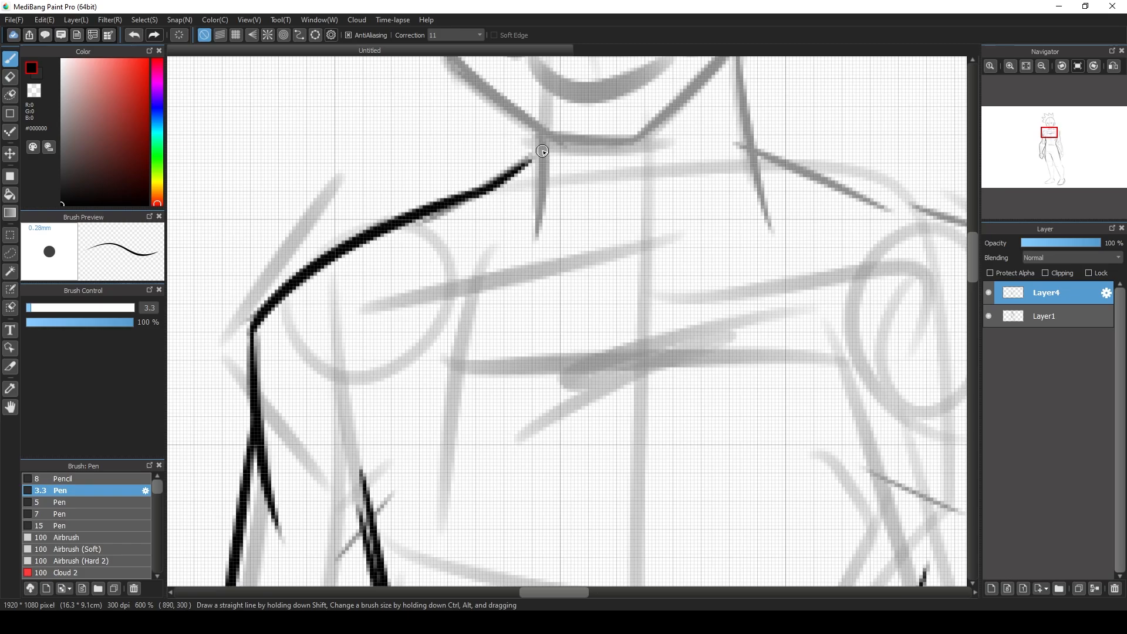
- Ink the figure's left shoulder from the neck into the curved outer upper arm, plus a short slanted armpit stroke
left_click_drag(1050, 133, 1057, 134)
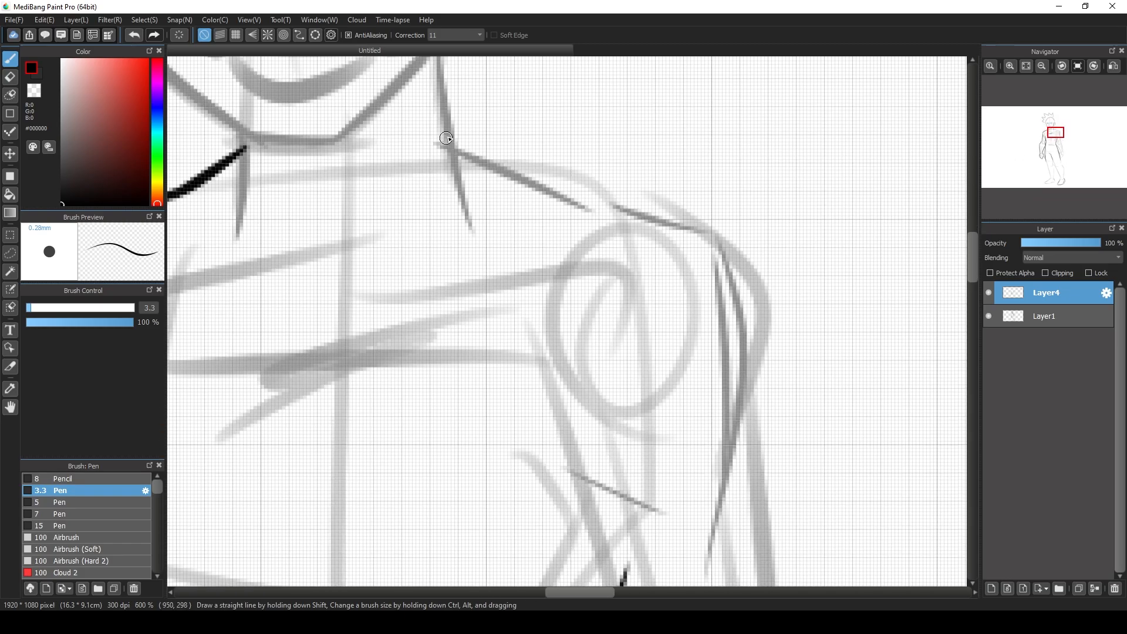
left_click_drag(446, 138, 587, 204)
mouse_move(535, 175)
left_mouse_down()
mouse_move(669, 223)
mouse_move(742, 329)
mouse_move(707, 470)
left_mouse_up()
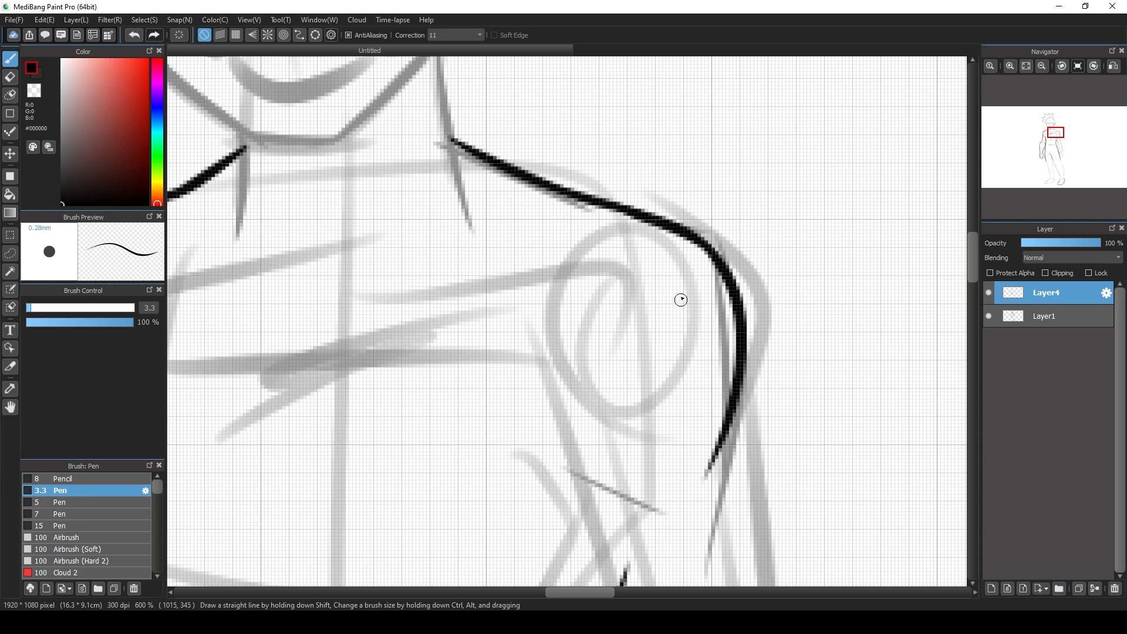
key("ctrl+z")
left_click_drag(709, 251, 703, 548)
key("ctrl+z")
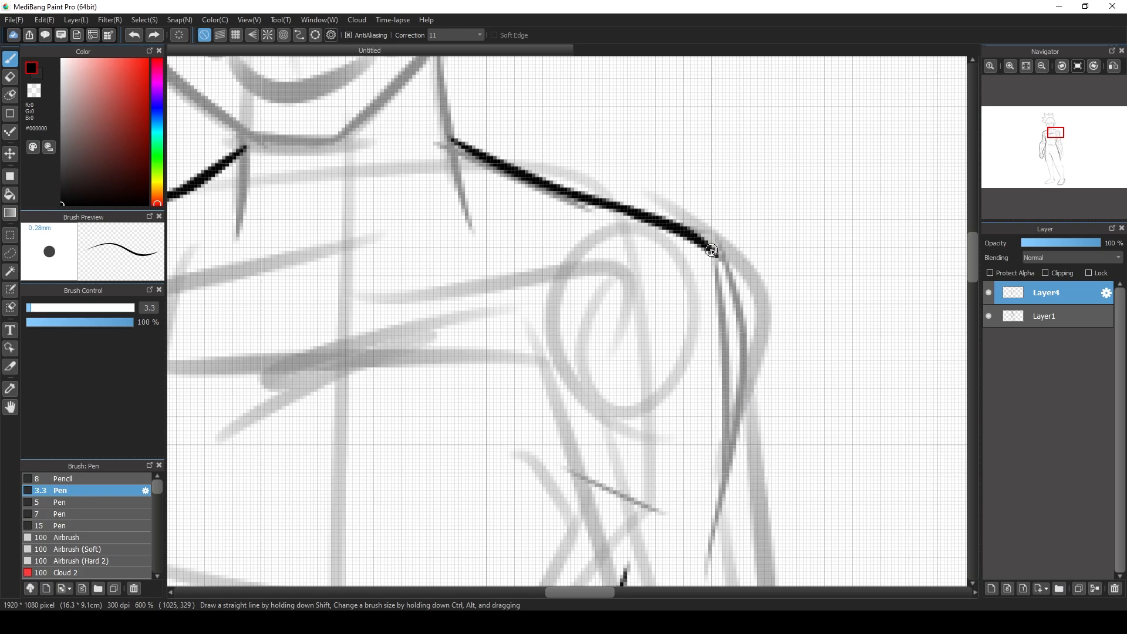
left_click_drag(710, 251, 713, 549)
left_click_drag(555, 460, 656, 507)
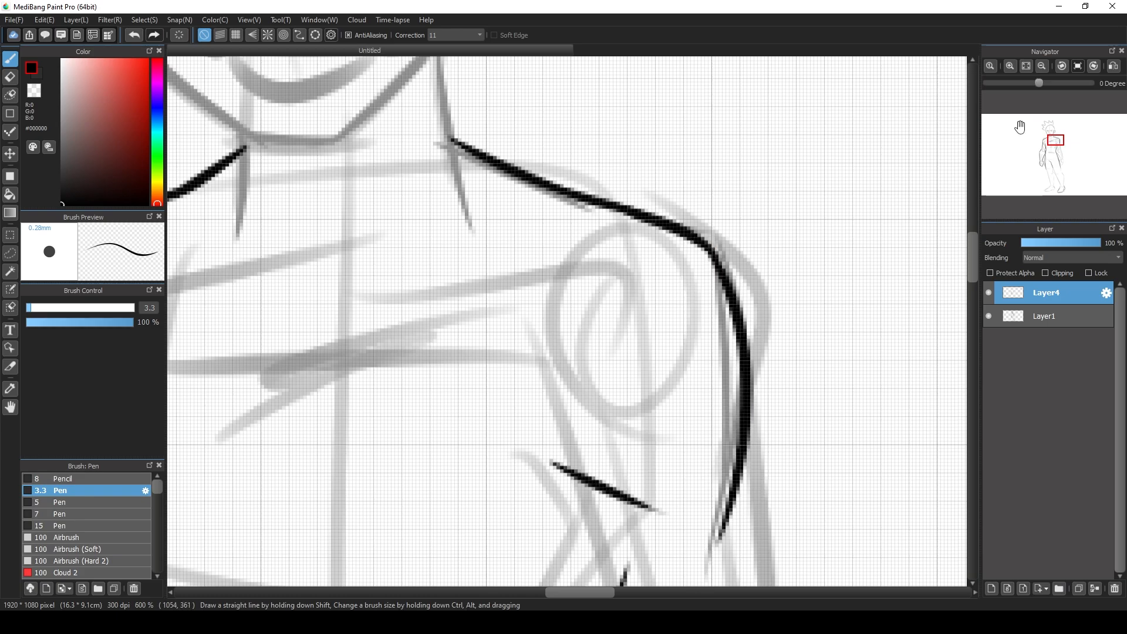
- Ink the outer and inner upper-arm lines of the figure's left arm and the inner line past the elbow along the forearm
left_click(1044, 66)
left_click(1059, 142)
left_click(1055, 149)
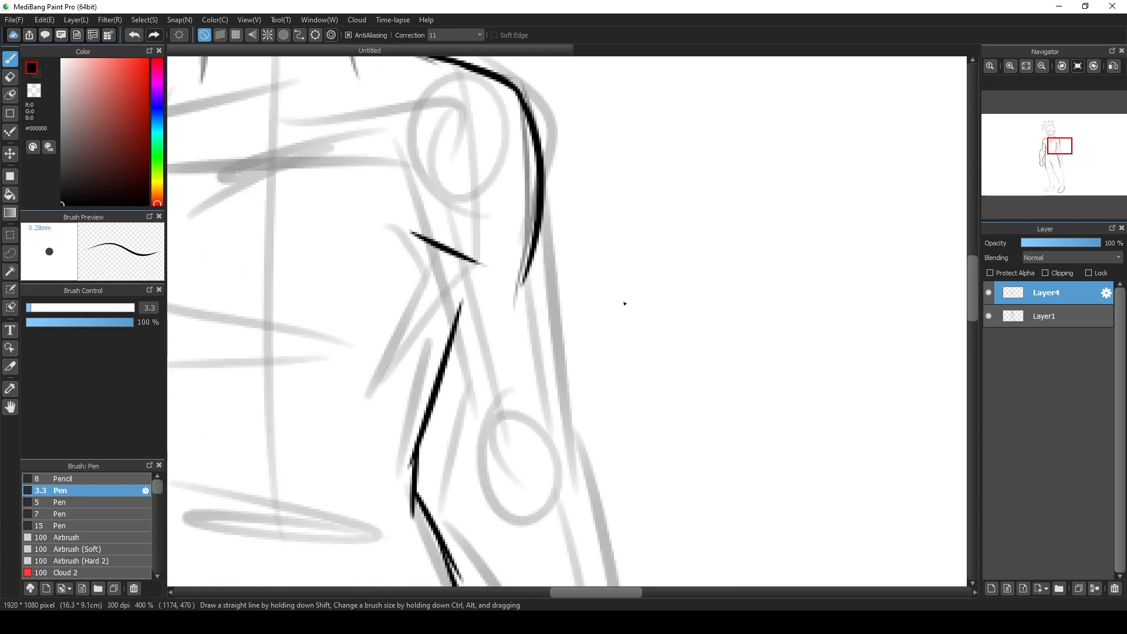
left_click_drag(428, 249, 483, 432)
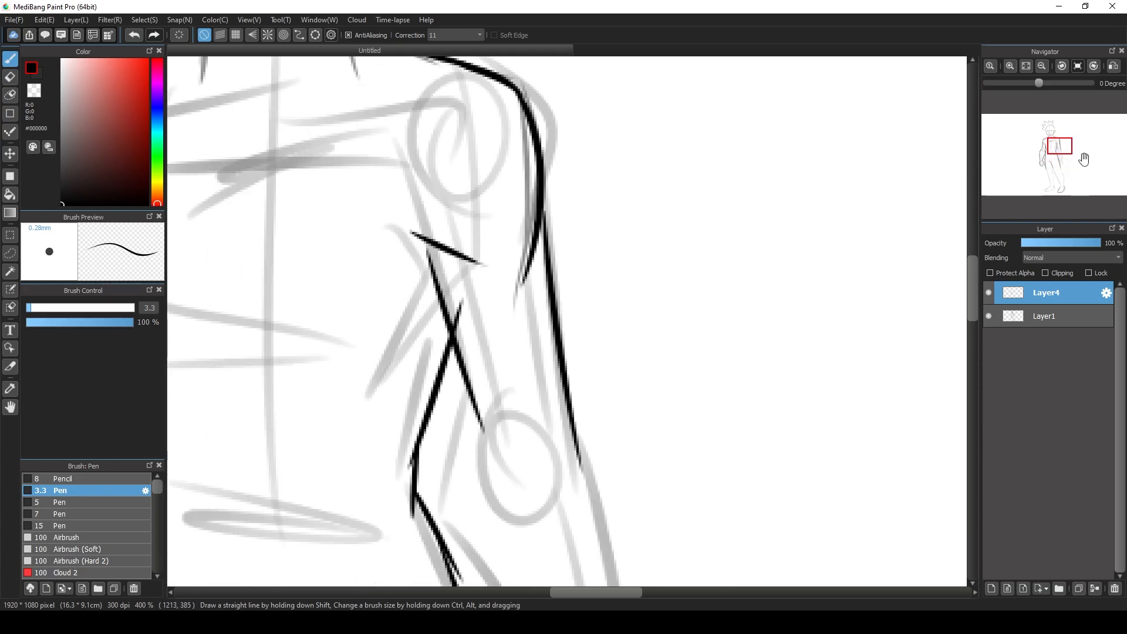
left_click_drag(1074, 151, 1061, 145)
mouse_move(418, 201)
left_mouse_down()
mouse_move(418, 350)
mouse_move(551, 539)
left_mouse_up()
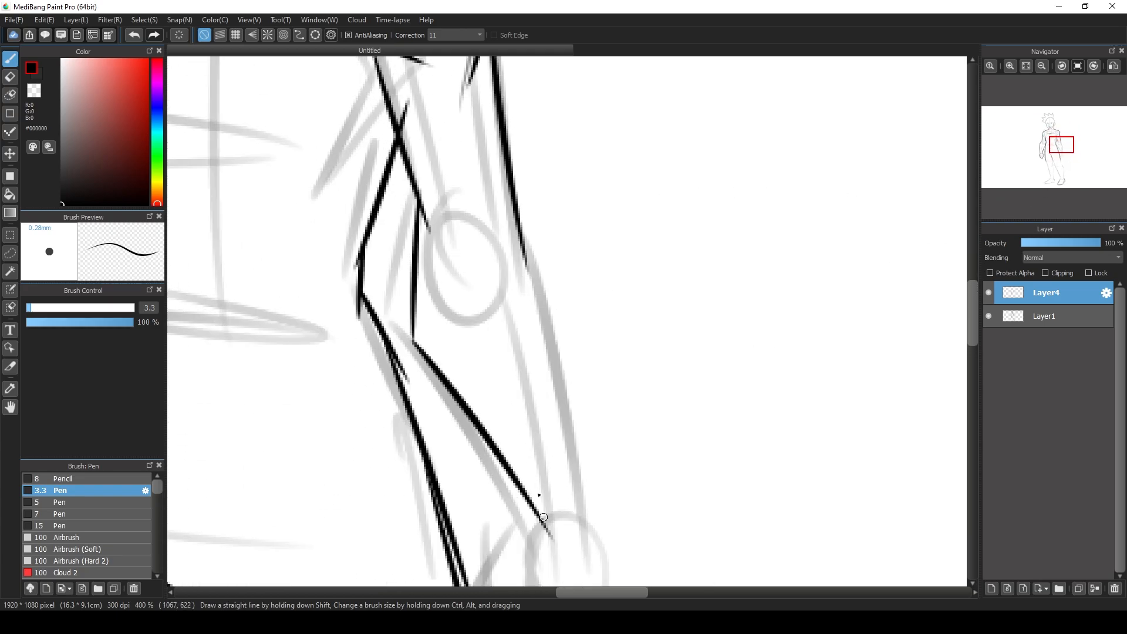
key("ctrl+z")
left_click_drag(417, 341, 519, 578)
- Ink the outer forearm of the figure's left arm down to the wrist and outline the angular hand
left_click_drag(515, 193, 569, 322)
mouse_move(553, 290)
left_mouse_down()
mouse_move(580, 379)
mouse_move(599, 579)
left_mouse_up()
left_click_drag(1074, 153, 1061, 152)
key("ctrl+z")
left_click_drag(607, 280, 610, 574)
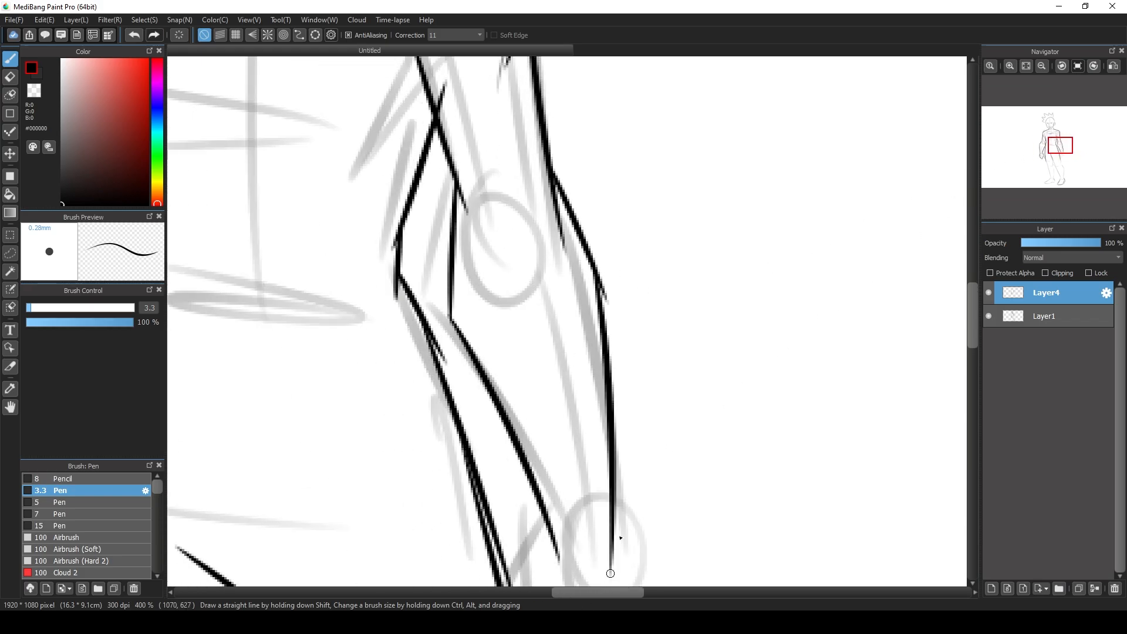
left_click_drag(1060, 145, 1059, 152)
mouse_move(599, 322)
left_mouse_down()
mouse_move(558, 428)
mouse_move(646, 510)
mouse_move(645, 482)
mouse_move(683, 404)
left_mouse_up()
left_click_drag(684, 404, 669, 306)
- Ink both sides of the neck between the jaw and the shoulder lines
left_click(1048, 137)
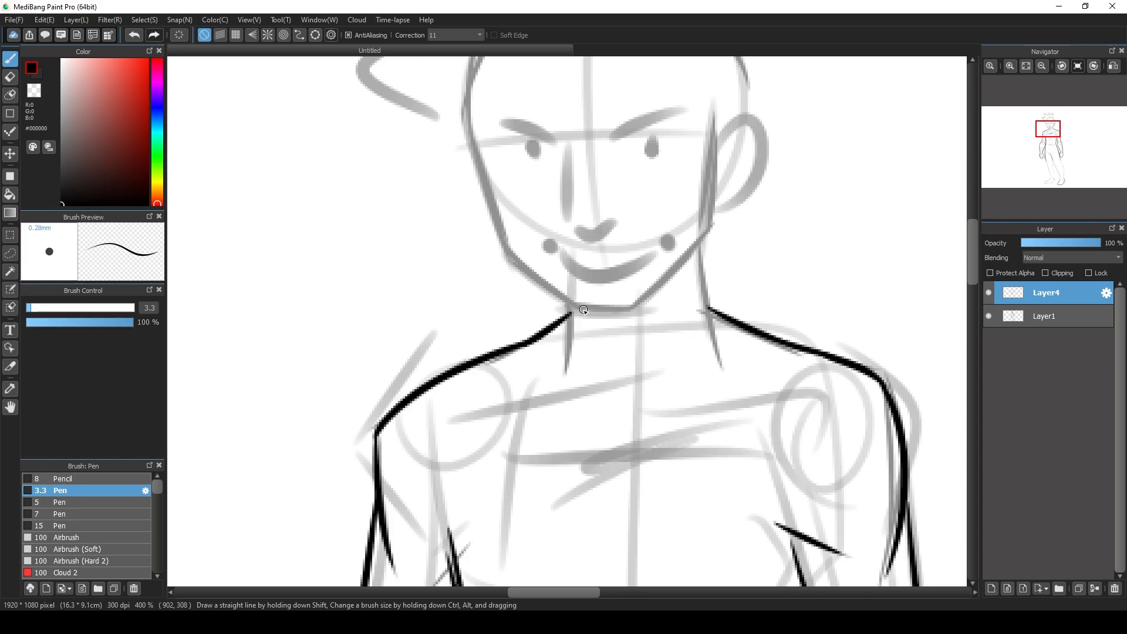
left_click_drag(571, 305, 573, 340)
left_click_drag(702, 246, 717, 336)
key("ctrl+z")
left_click_drag(696, 253, 711, 322)
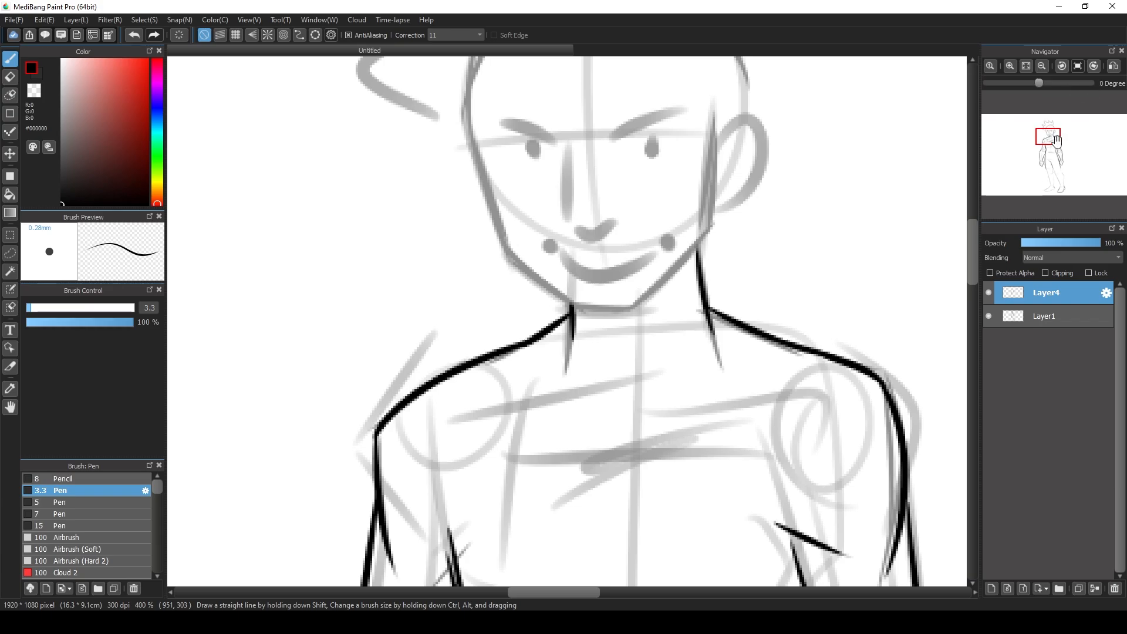
- Extend the inked outer and inner thigh lines down to the knees
mouse_move(1048, 136)
left_mouse_down()
mouse_move(1037, 167)
mouse_move(1049, 145)
left_mouse_up()
left_click(1042, 66)
left_click(1042, 66)
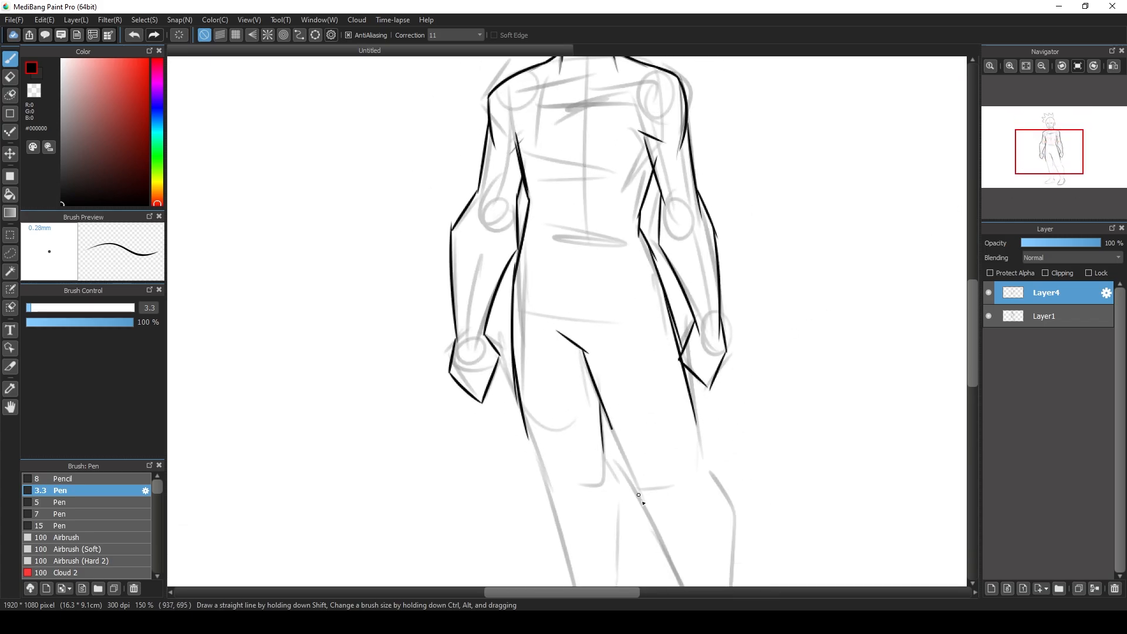
left_click_drag(638, 495, 646, 504)
left_click_drag(696, 423, 707, 478)
left_click_drag(528, 437, 554, 516)
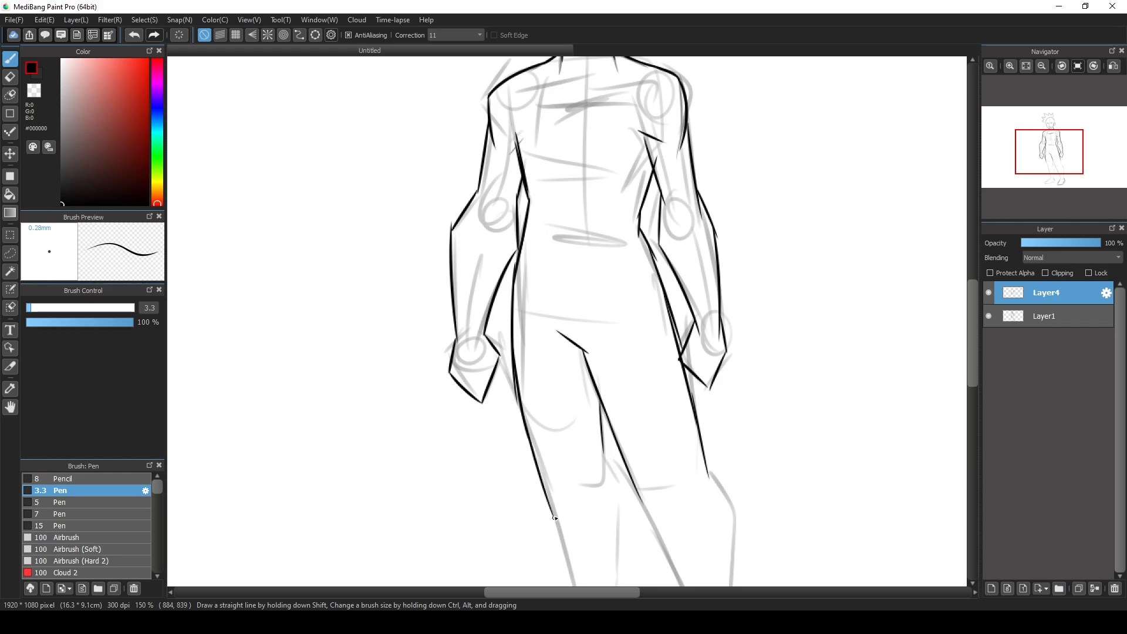
- Ink the inner and outer lines of both lower legs from the knees to the ankles
left_click_drag(1050, 154, 1064, 175)
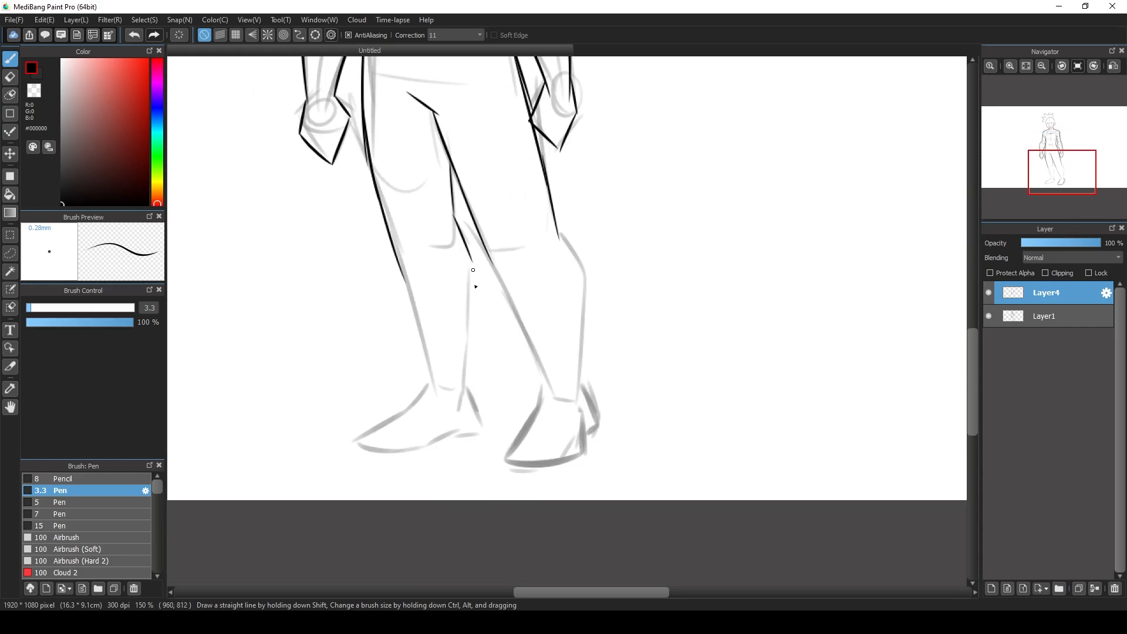
left_click_drag(474, 264, 466, 403)
mouse_move(483, 241)
left_mouse_down()
mouse_move(552, 391)
mouse_move(579, 405)
left_mouse_up()
left_click_drag(1054, 149, 1051, 167)
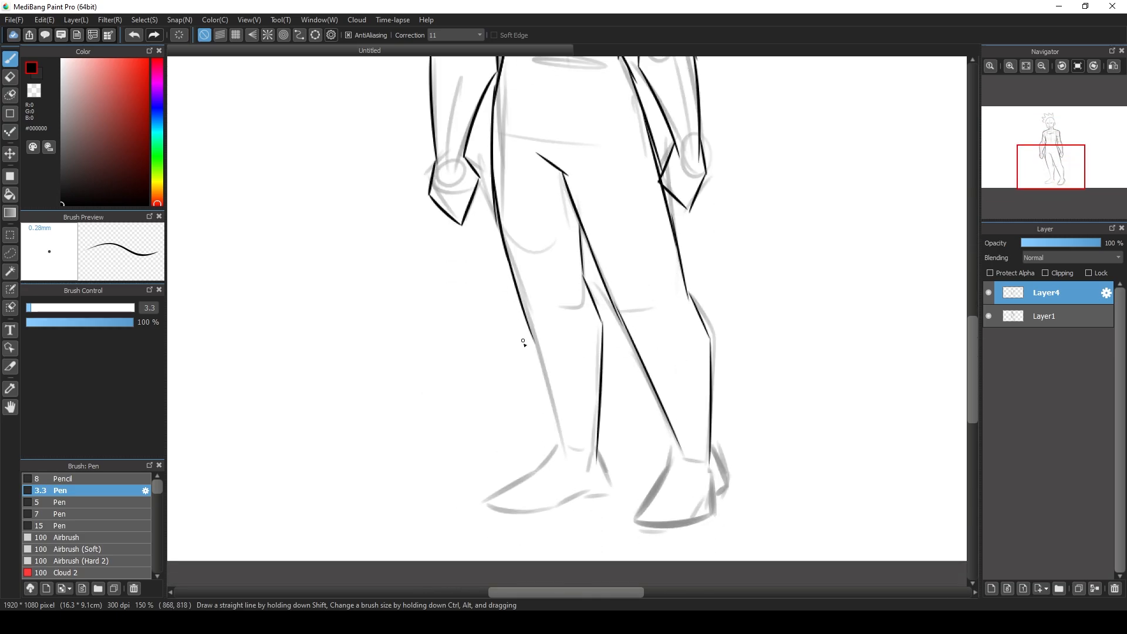
left_click_drag(525, 310, 569, 455)
- Ink the outlines of both feet, including the heels, over the sketch
left_click_drag(1048, 141, 1044, 177)
mouse_move(631, 354)
left_mouse_down()
mouse_move(569, 416)
mouse_move(642, 406)
left_mouse_up()
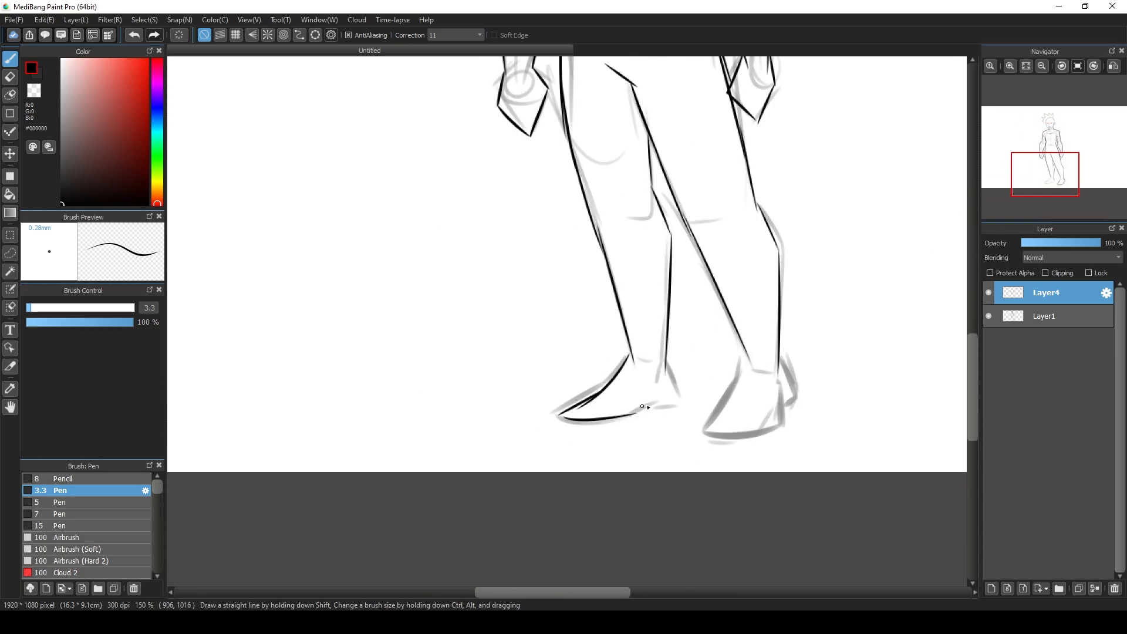
mouse_move(740, 359)
left_mouse_down()
mouse_move(706, 430)
mouse_move(785, 427)
left_mouse_up()
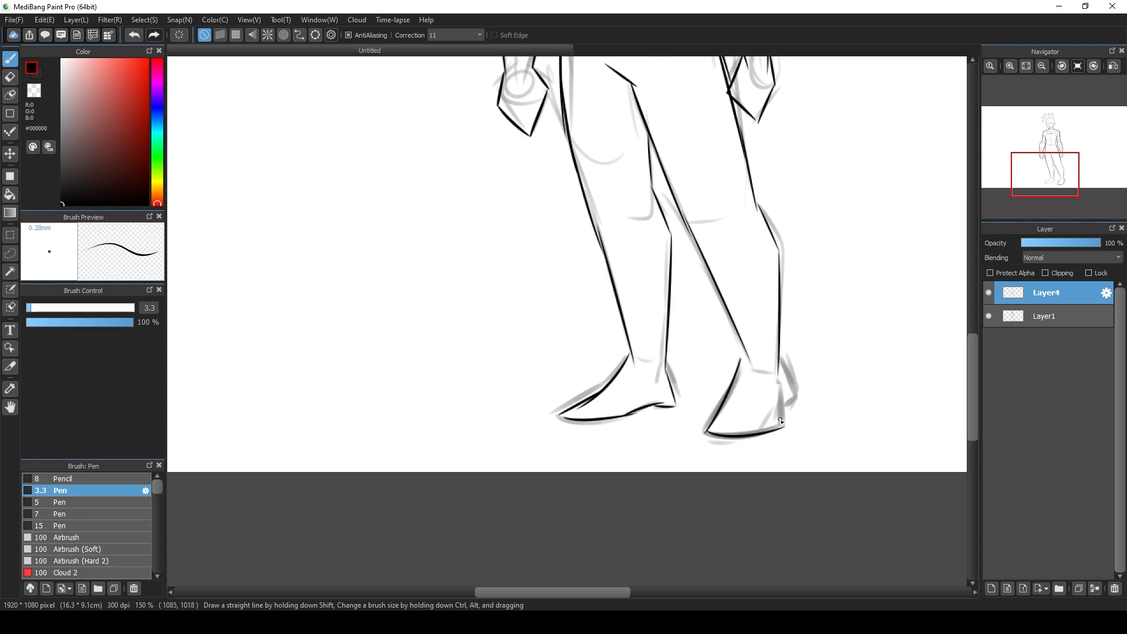
left_click_drag(779, 382, 783, 425)
left_click_drag(779, 337, 793, 388)
- Ink both eyebrows, upper eyelids and pupils on the face
left_click_drag(1045, 180, 1047, 132)
left_click(1009, 66)
left_click(1009, 66)
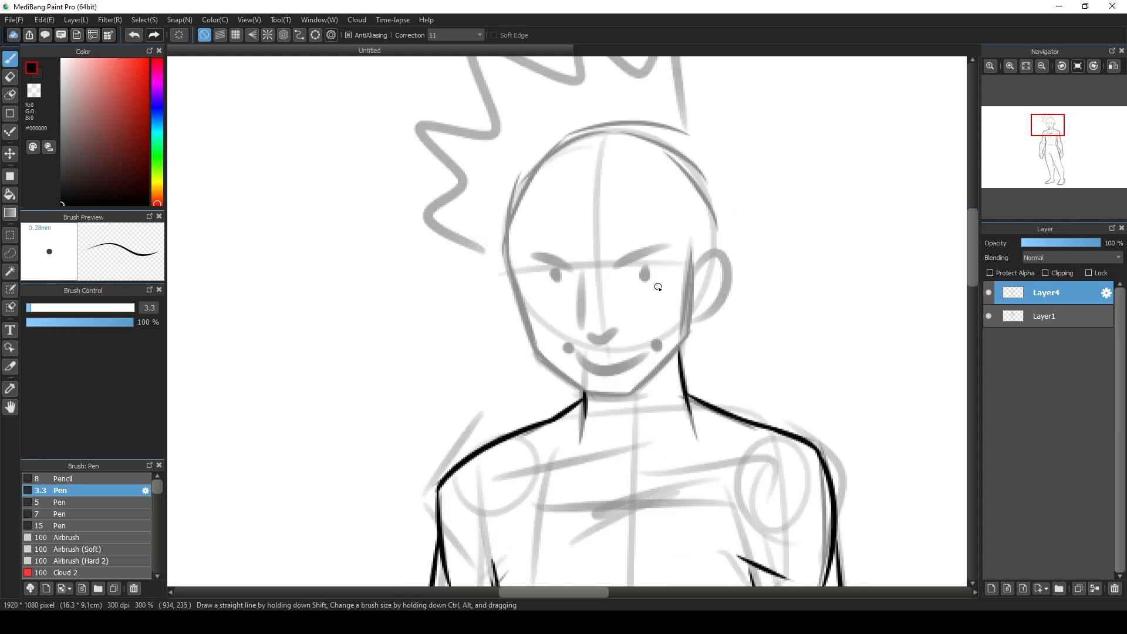
mouse_move(620, 281)
left_mouse_down()
mouse_move(656, 277)
mouse_move(642, 274)
mouse_move(683, 246)
left_mouse_up()
mouse_move(524, 260)
left_mouse_down()
mouse_move(575, 256)
mouse_move(551, 275)
left_mouse_up()
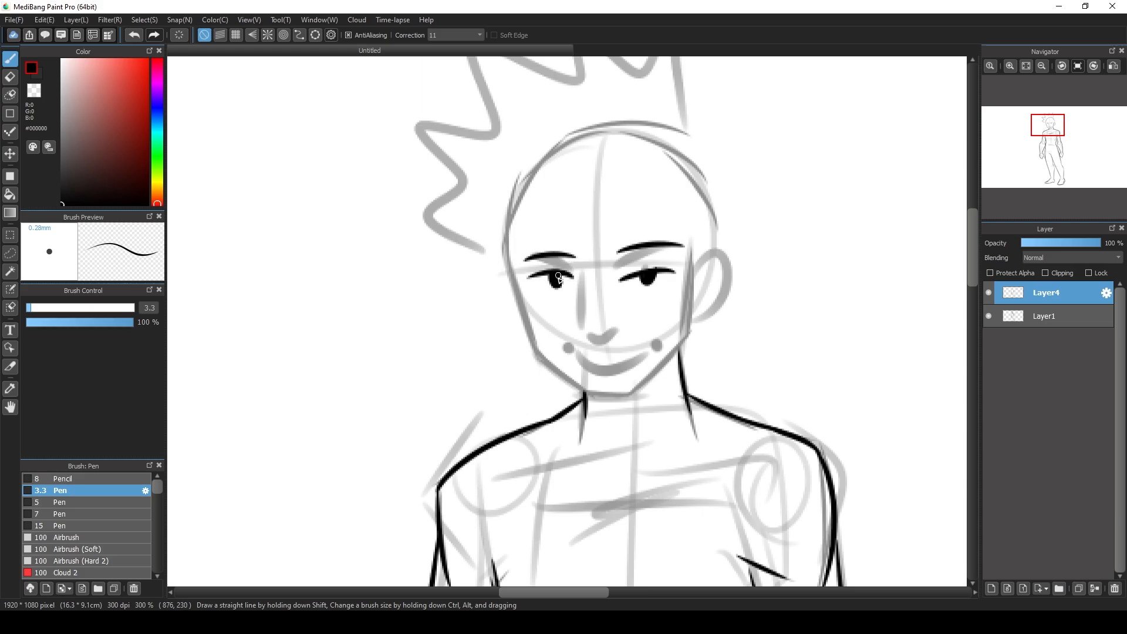
- Ink the lower eyelids, the smiling mouth and the nose, and thicken the upper eyelids
left_click_drag(637, 296, 664, 292)
left_click_drag(590, 365, 650, 343)
left_click(652, 342)
mouse_move(584, 277)
left_mouse_down()
mouse_move(575, 330)
mouse_move(603, 345)
left_mouse_up()
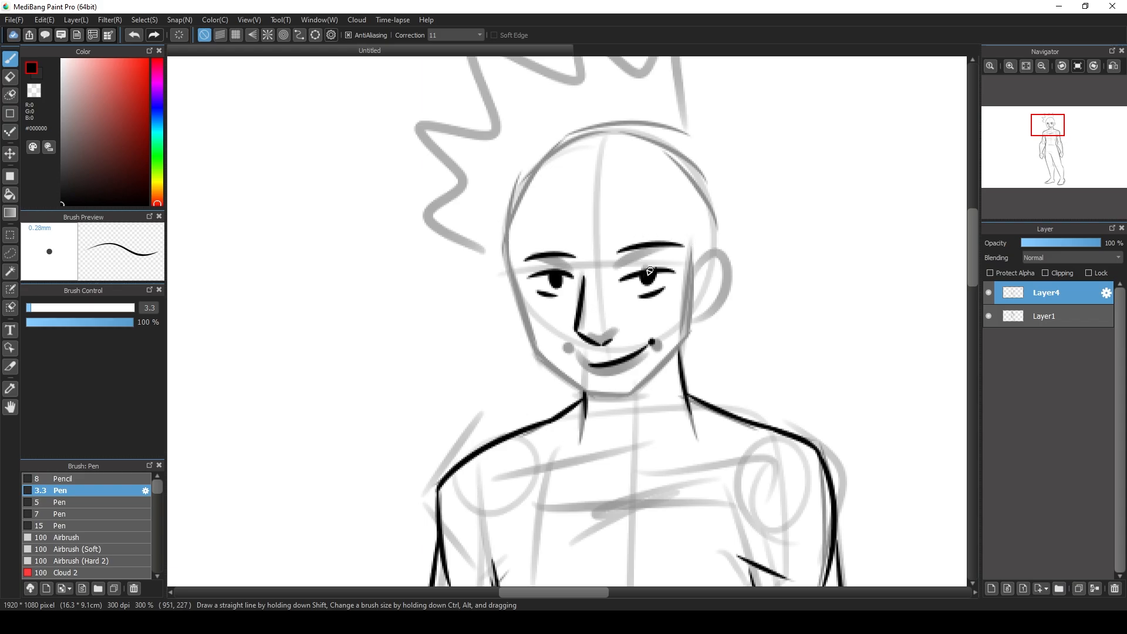
left_click_drag(666, 268, 671, 271)
left_click_drag(533, 275, 573, 271)
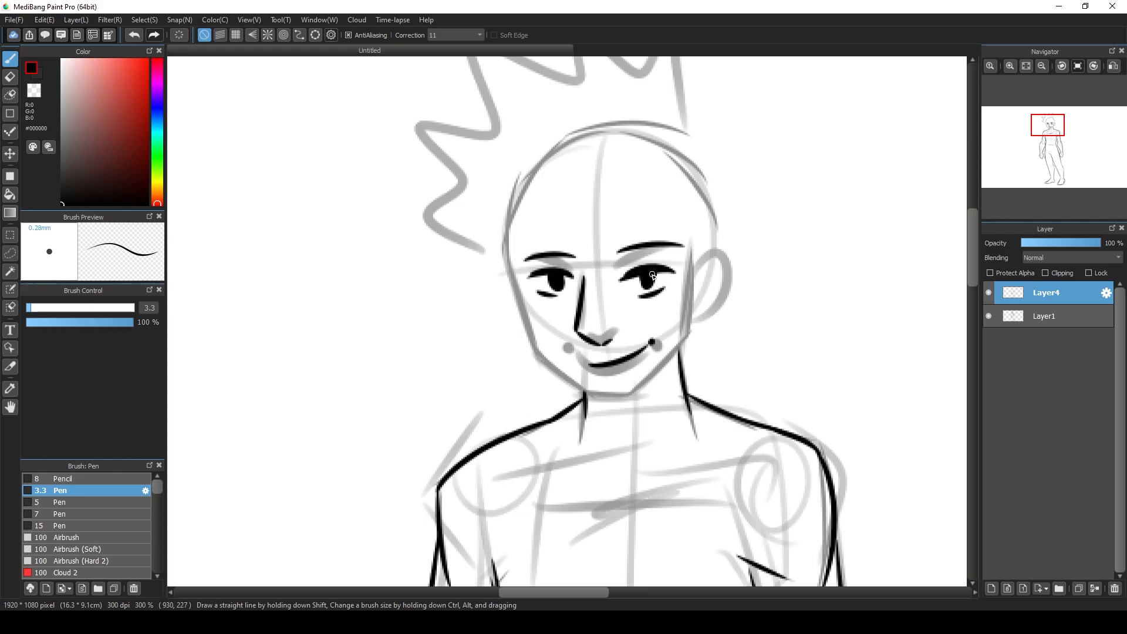
- Ink the ear, the jawline from cheek to ear, and the tendon line on the neck over the sketch
mouse_move(693, 273)
left_mouse_down()
mouse_move(729, 267)
mouse_move(696, 326)
left_mouse_up()
mouse_move(518, 277)
left_mouse_down()
mouse_move(550, 365)
mouse_move(600, 399)
mouse_move(636, 395)
mouse_move(690, 349)
left_mouse_up()
key("ctrl+z")
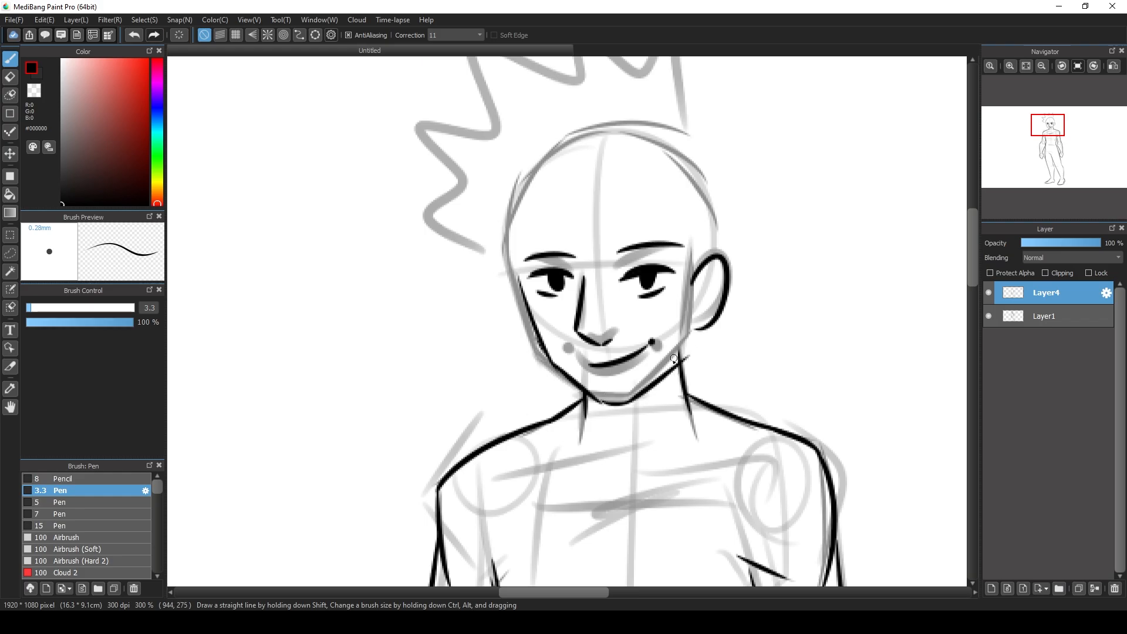
key("ctrl+z")
key("ctrl+z")
key("ctrl+z")
mouse_move(556, 368)
left_mouse_down()
mouse_move(603, 395)
mouse_move(648, 382)
mouse_move(687, 342)
mouse_move(695, 242)
left_mouse_up()
left_click_drag(669, 361, 647, 439)
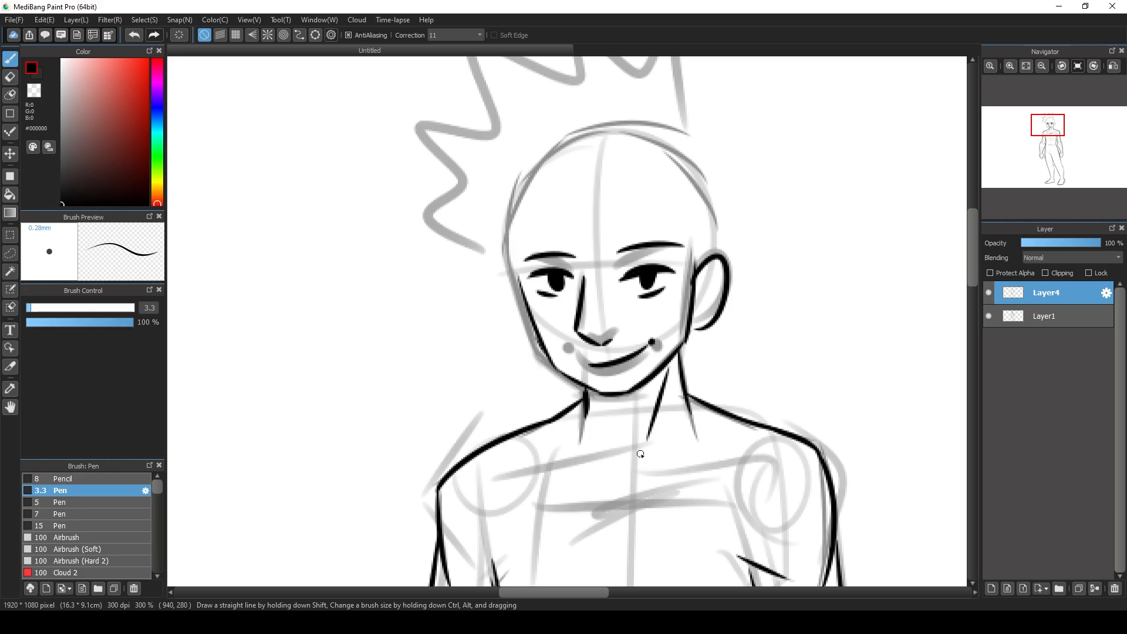
- Ink the tank top's curved neckline and both armholes on the torso
left_click_drag(1032, 147, 1048, 137)
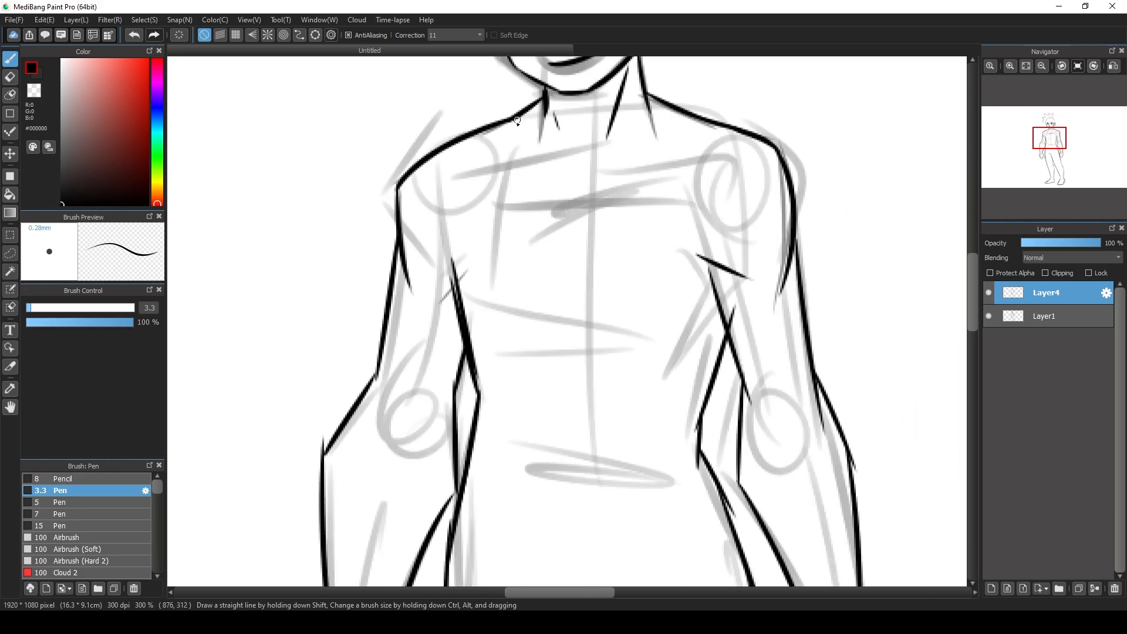
mouse_move(516, 125)
left_mouse_down()
mouse_move(697, 108)
mouse_move(674, 137)
mouse_move(524, 180)
mouse_move(680, 120)
left_mouse_up()
key("ctrl+z")
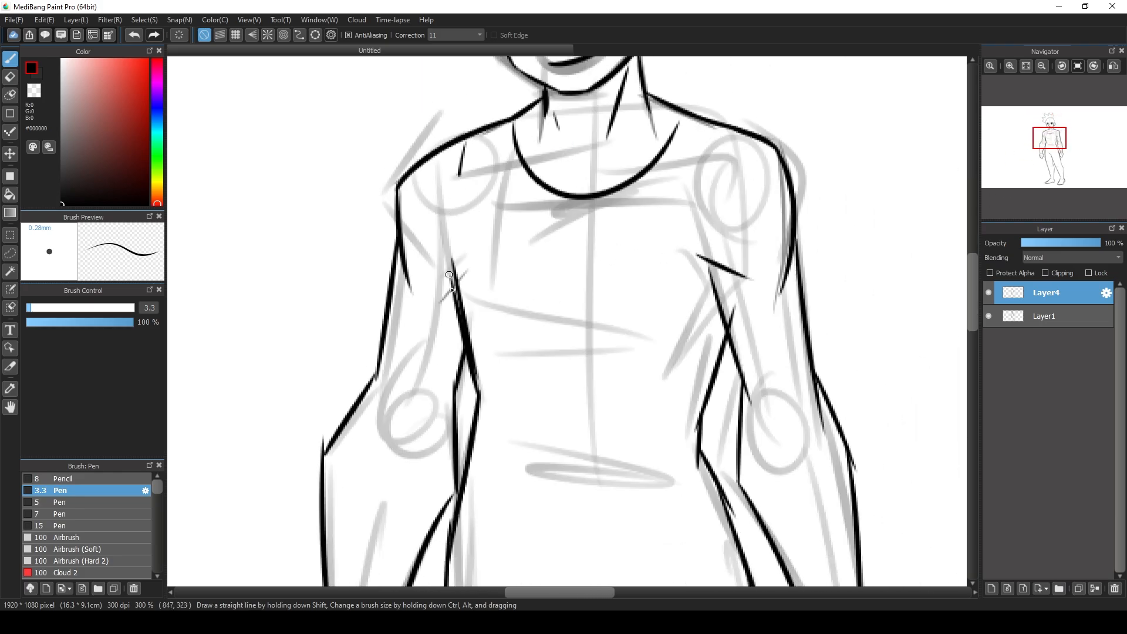
left_click_drag(449, 275, 453, 308)
mouse_move(707, 128)
left_mouse_down()
mouse_move(707, 337)
mouse_move(733, 353)
left_mouse_up()
- Ink a belt around the waist with upper and lower edges, belt loops and short vertical divisions
left_click_drag(1049, 154, 1030, 160)
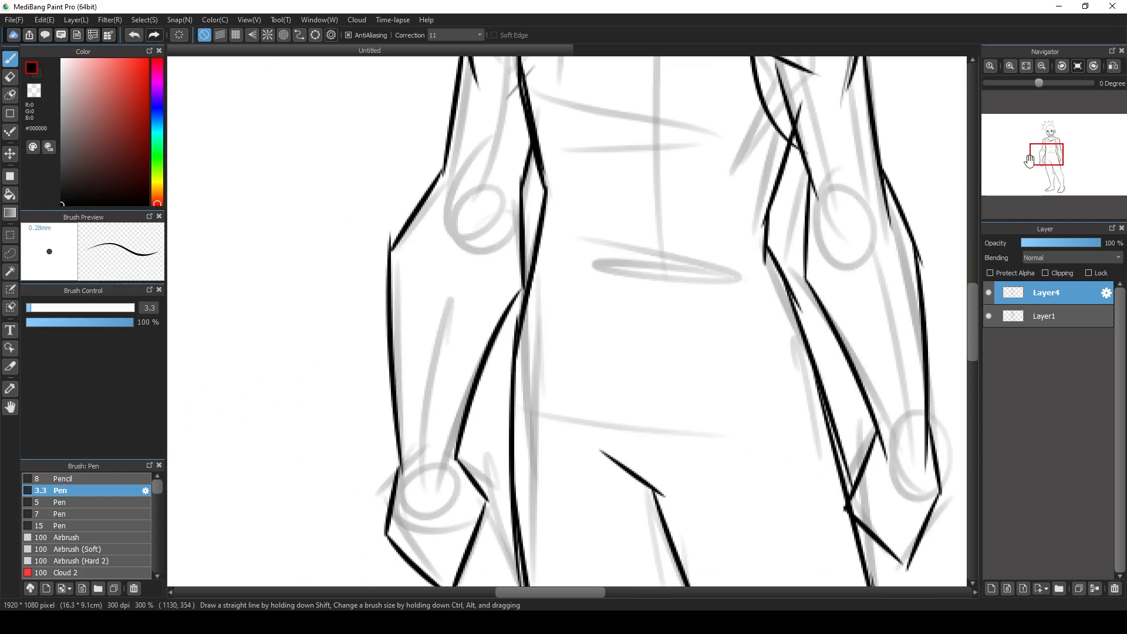
mouse_move(536, 260)
left_mouse_down()
mouse_move(721, 276)
mouse_move(767, 260)
left_mouse_up()
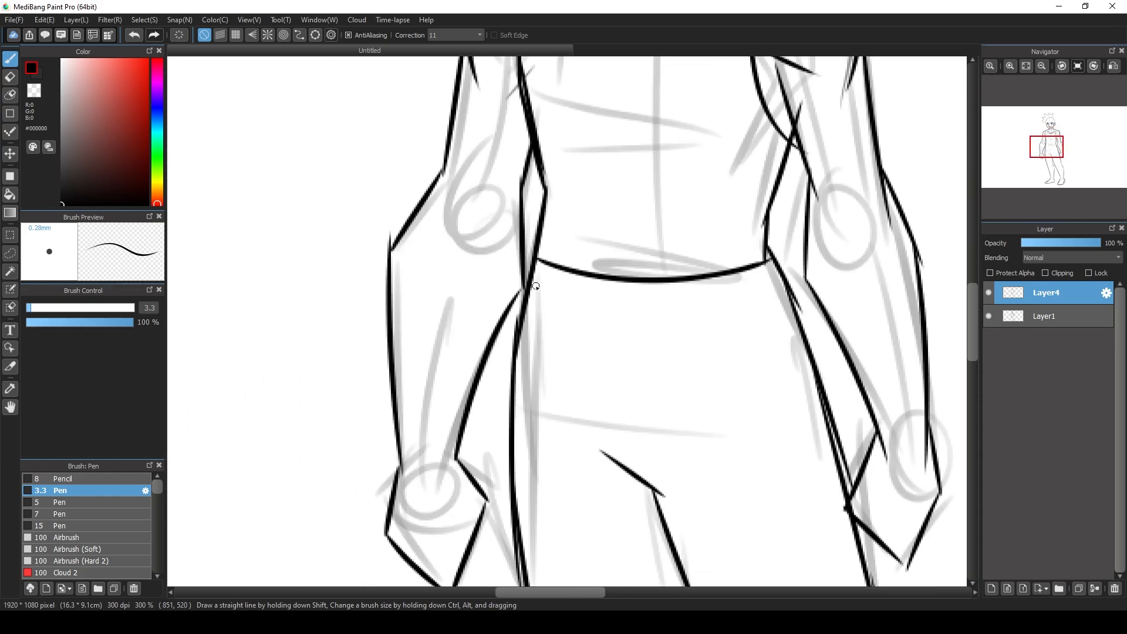
left_click_drag(535, 286, 777, 295)
key("ctrl+z")
mouse_move(531, 286)
left_mouse_down()
mouse_move(777, 295)
mouse_move(751, 270)
left_mouse_up()
left_click_drag(546, 265, 562, 266)
left_click_drag(597, 279, 597, 309)
left_click_drag(660, 283, 661, 311)
- Ink the trouser fly below the belt and short fold creases around the crotch
left_click(1041, 67)
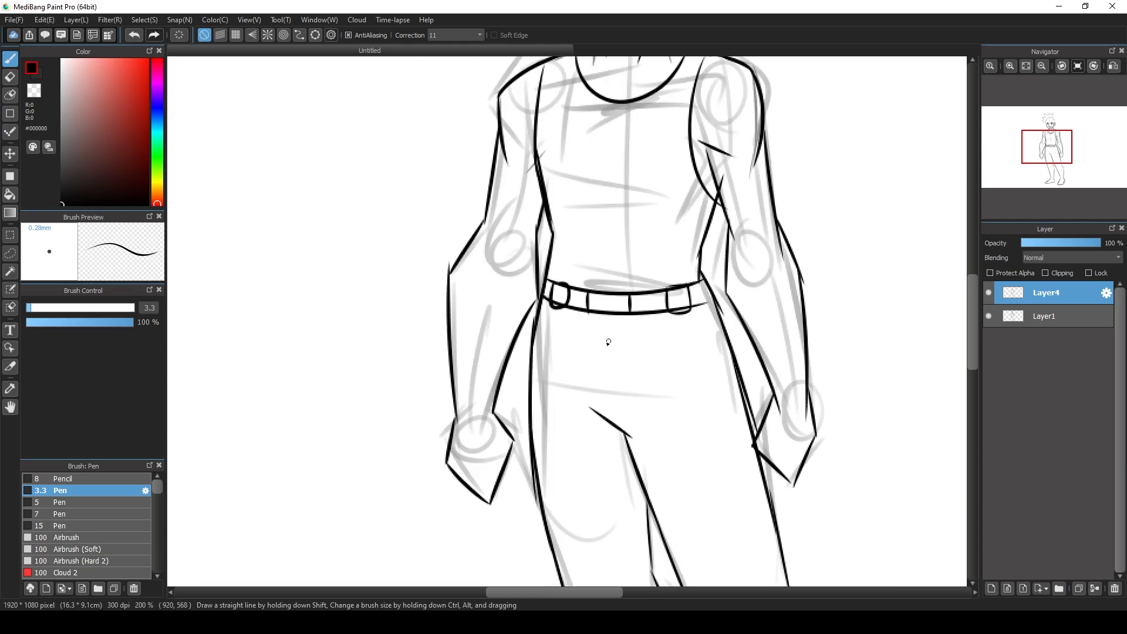
left_click_drag(593, 319, 616, 414)
mouse_move(621, 323)
left_mouse_down()
mouse_move(628, 428)
mouse_move(674, 438)
mouse_move(714, 469)
left_mouse_up()
key("ctrl+z")
left_click_drag(579, 436, 602, 434)
- Ink the shoe collars and the trouser hem bands around both ankles
left_click_drag(1058, 171, 1057, 185)
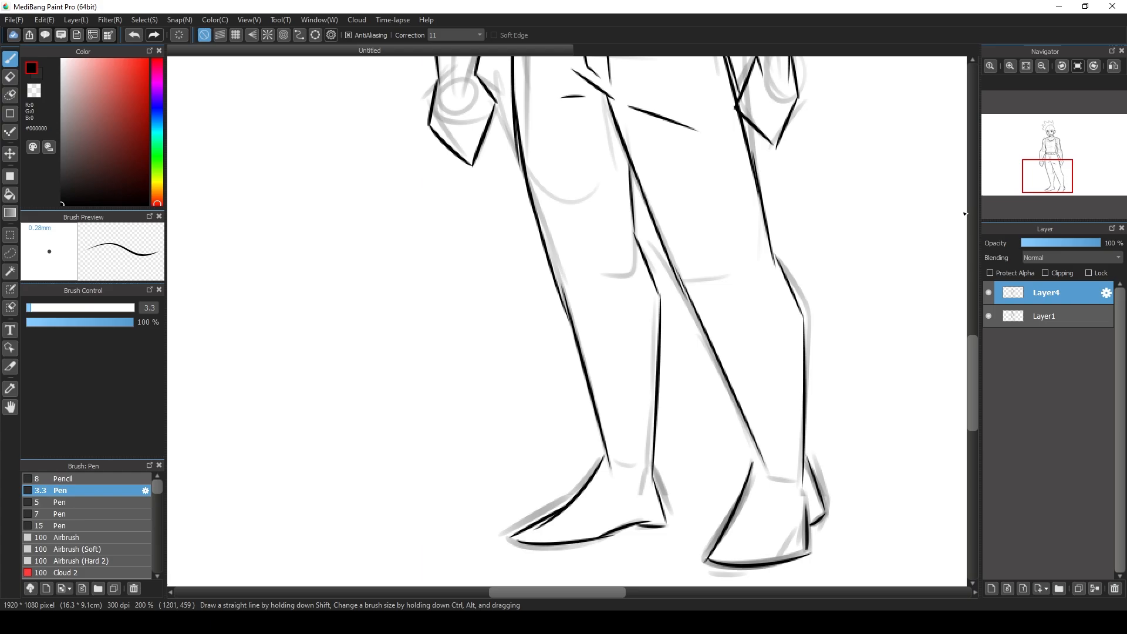
key("ctrl+z")
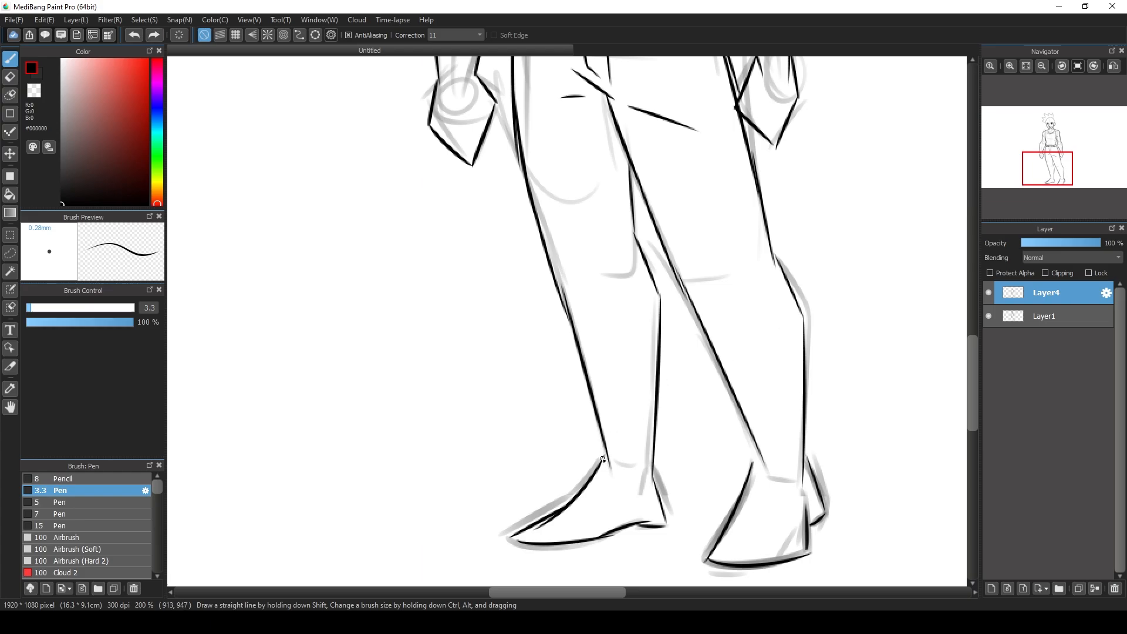
left_click_drag(608, 447, 657, 479)
mouse_move(748, 476)
left_mouse_down()
mouse_move(783, 461)
mouse_move(822, 485)
left_mouse_up()
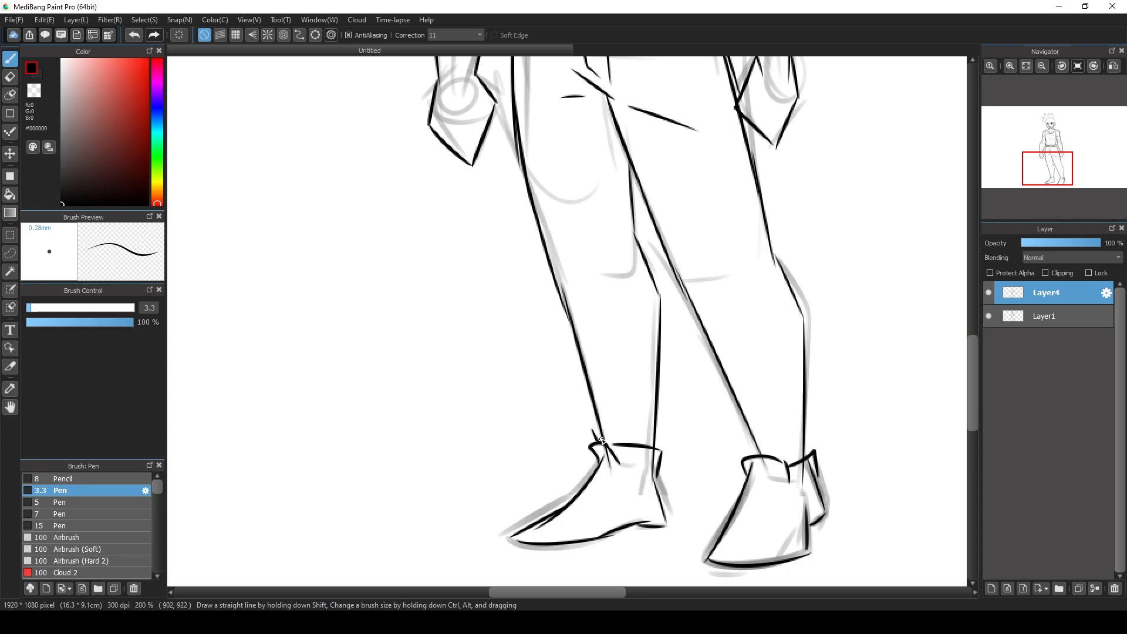
left_click_drag(601, 440, 663, 448)
left_click_drag(597, 424, 660, 423)
- Ink loose, baggy trouser outlines along both legs, bunching up above the ankle hems
left_click_drag(560, 353, 526, 179)
mouse_move(635, 165)
left_mouse_down()
mouse_move(669, 335)
mouse_move(656, 395)
mouse_move(668, 434)
left_mouse_up()
mouse_move(619, 149)
left_mouse_down()
mouse_move(738, 423)
mouse_move(813, 429)
mouse_move(745, 459)
left_mouse_up()
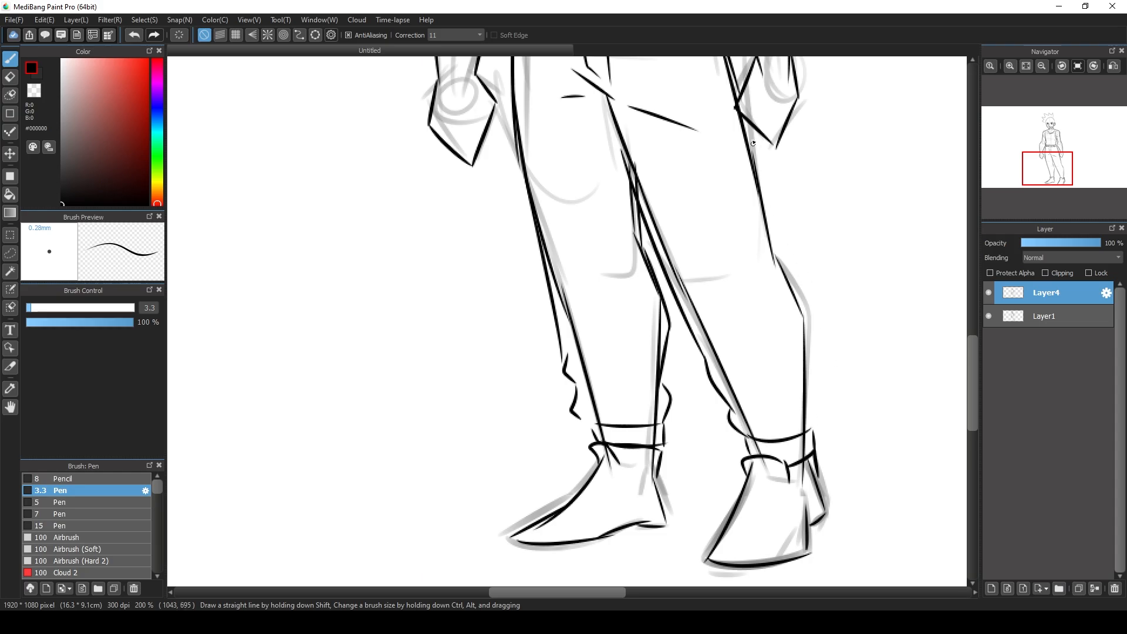
mouse_move(753, 143)
left_mouse_down()
mouse_move(812, 346)
mouse_move(818, 432)
left_mouse_up()
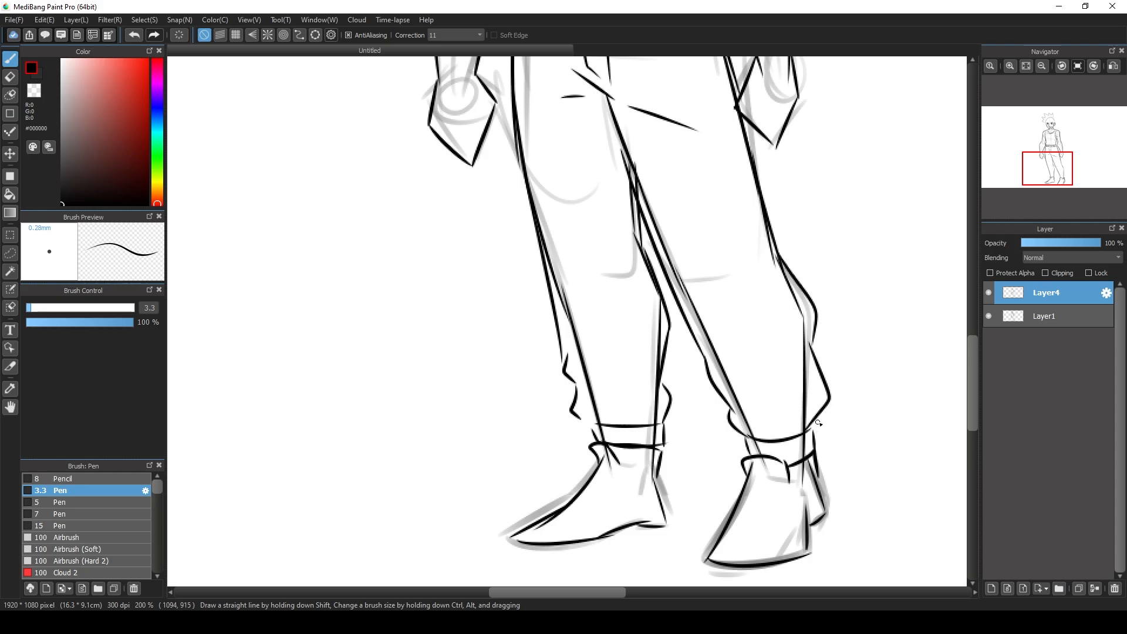
- Ink the upper and lower edges of a band around each elbow and fill both bands with diagonal hatching
left_click_drag(1048, 177, 1047, 141)
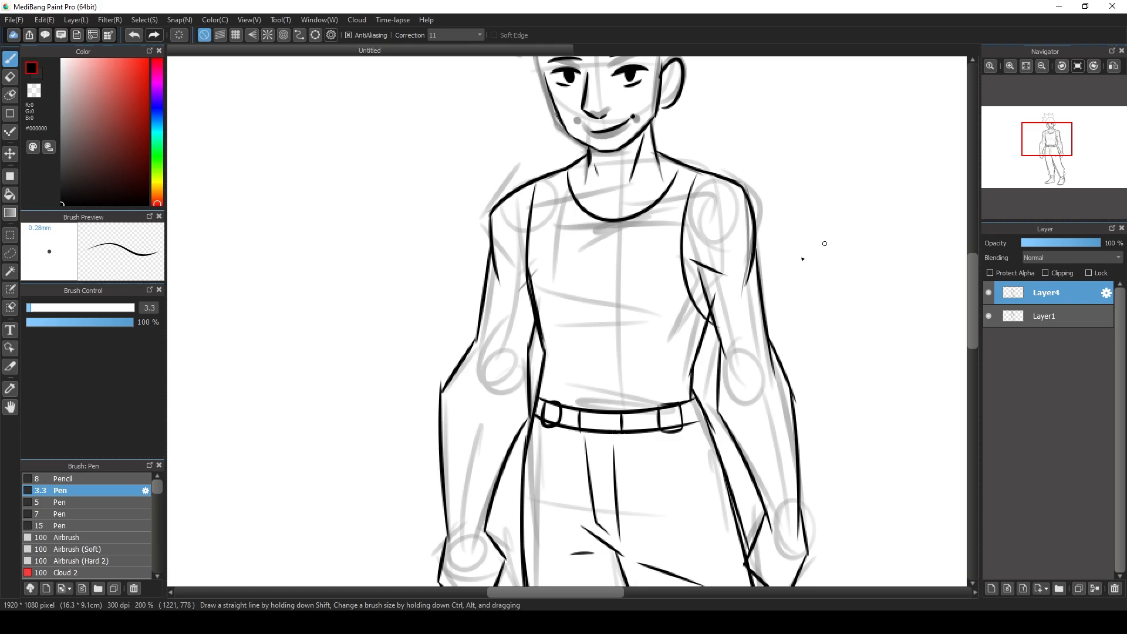
left_click_drag(443, 389, 515, 404)
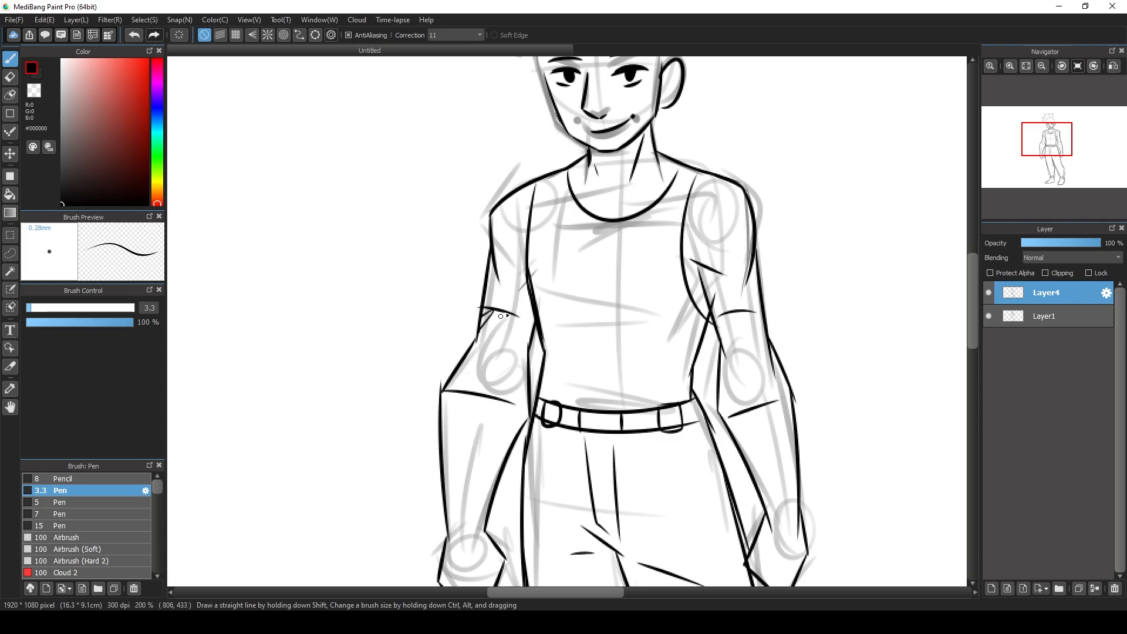
mouse_move(501, 317)
left_mouse_down()
mouse_move(514, 326)
mouse_move(516, 381)
mouse_move(531, 402)
left_mouse_up()
mouse_move(719, 326)
left_mouse_down()
mouse_move(742, 312)
mouse_move(721, 411)
mouse_move(767, 406)
left_mouse_up()
- Ink the fringe over the forehead and the spiky outer outline of the hair around the head
left_click_drag(599, 176, 662, 377)
left_click_drag(643, 260, 642, 227)
mouse_move(645, 261)
left_mouse_down()
mouse_move(672, 233)
mouse_move(733, 252)
left_mouse_up()
left_click_drag(676, 227, 709, 235)
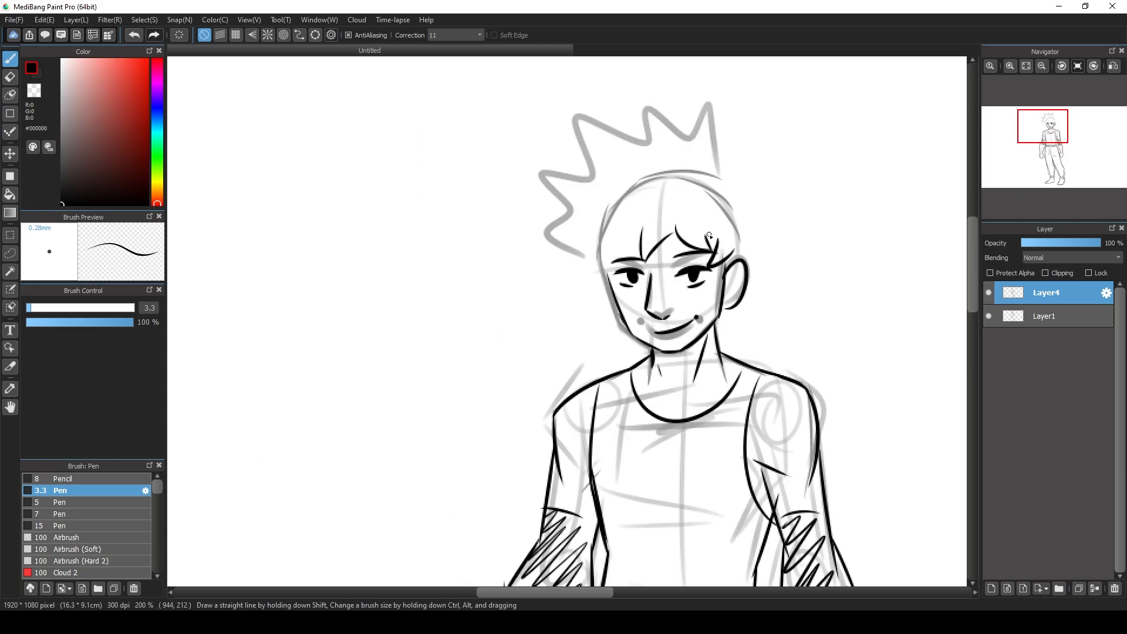
mouse_move(638, 231)
left_mouse_down()
mouse_move(604, 264)
mouse_move(544, 228)
left_mouse_up()
mouse_move(542, 224)
left_mouse_down()
mouse_move(582, 192)
mouse_move(547, 136)
left_mouse_up()
mouse_move(549, 131)
left_mouse_down()
mouse_move(731, 153)
mouse_move(770, 224)
mouse_move(754, 283)
left_mouse_up()
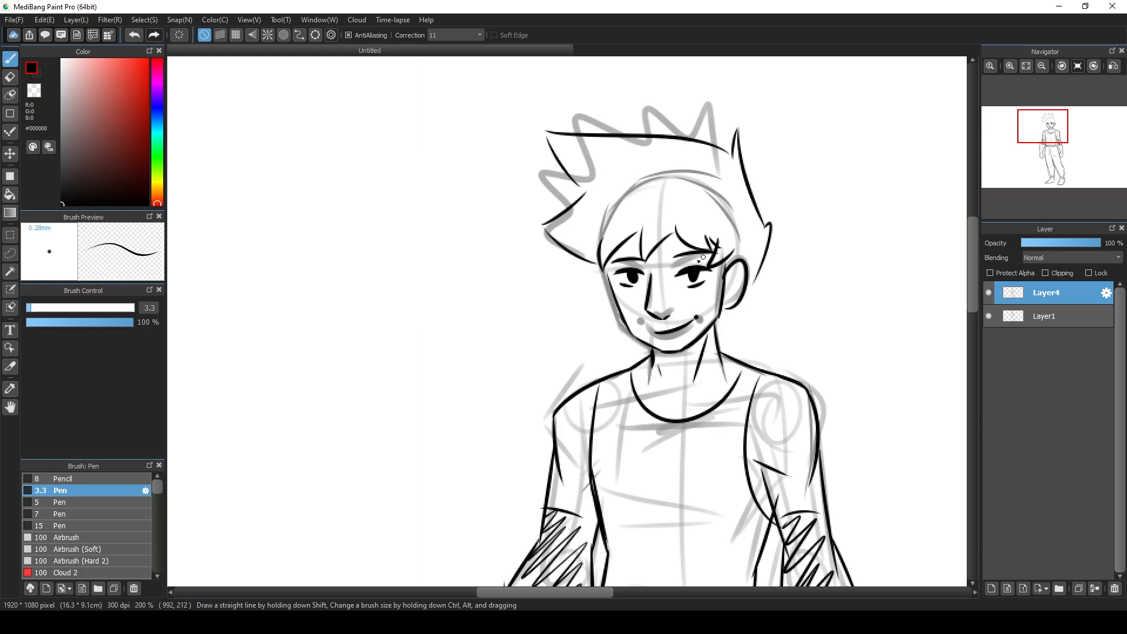
- Hide the sketch layer Layer1 and add a new layer directly above it, below the inked figure
left_click(988, 316)
mouse_move(1043, 134)
left_mouse_down()
mouse_move(1050, 180)
mouse_move(1051, 136)
left_mouse_up()
left_click(1041, 66)
left_click(1041, 65)
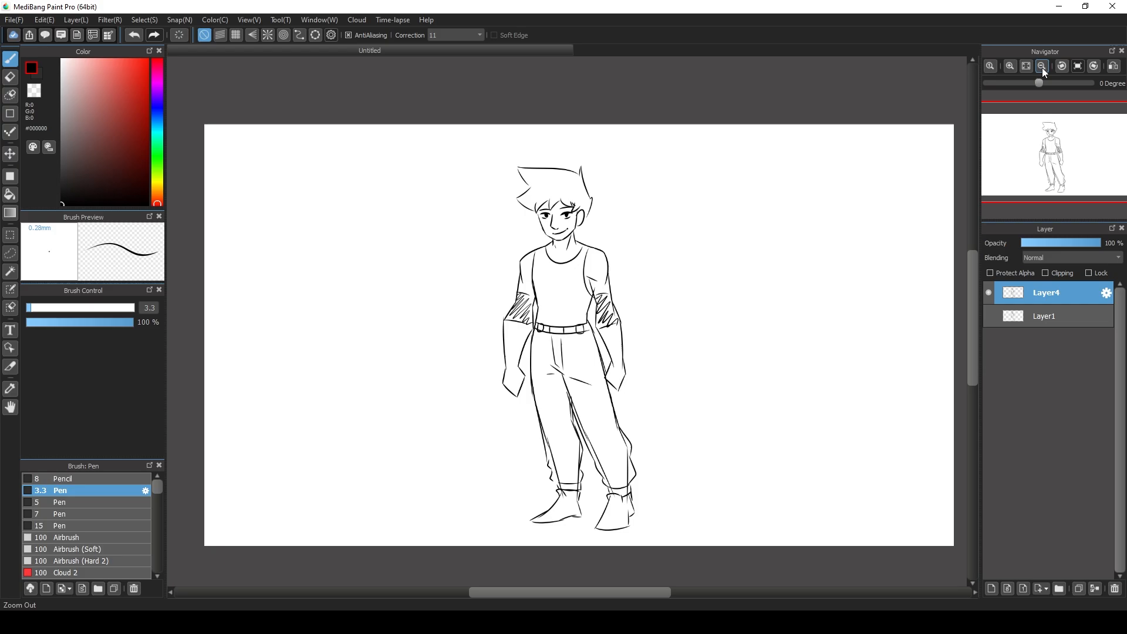
left_click(1041, 65)
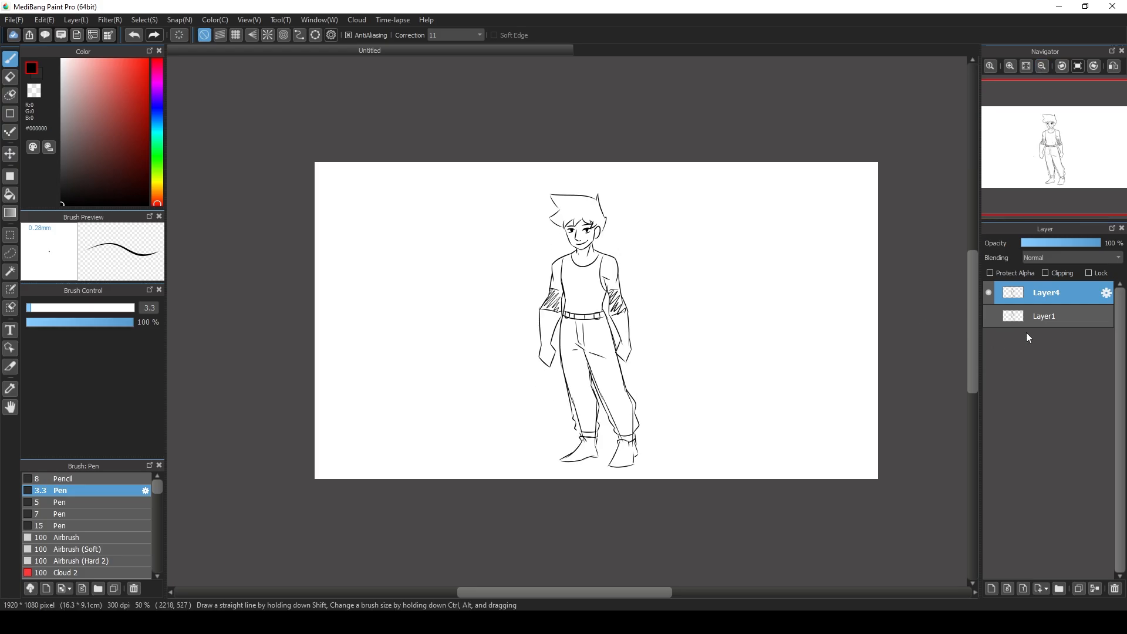
left_click(1040, 318)
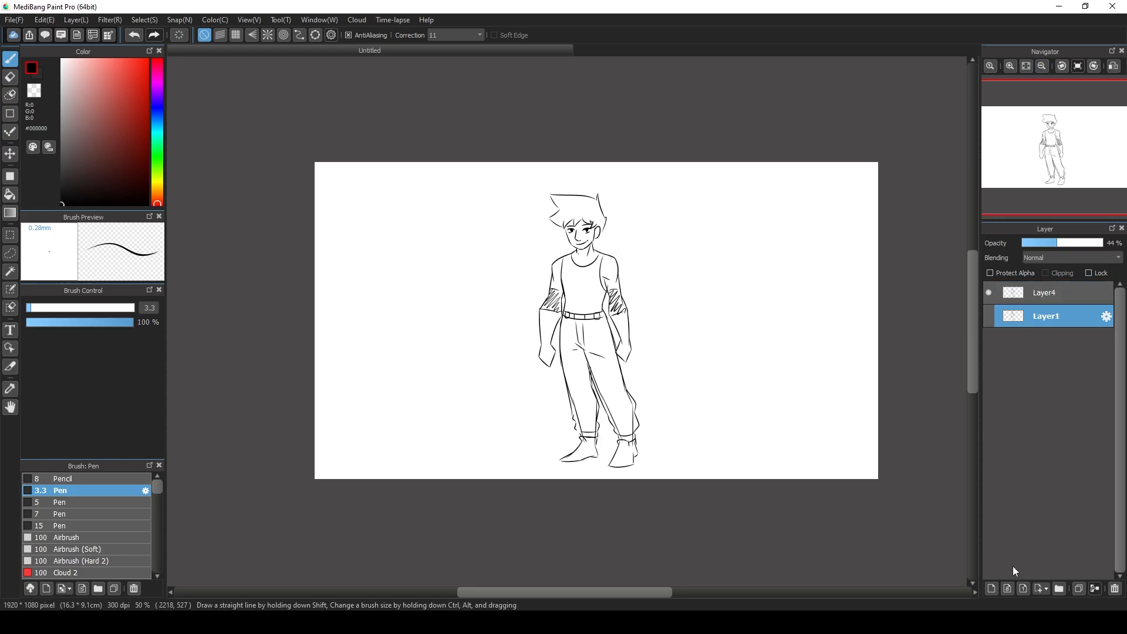
left_click(990, 589)
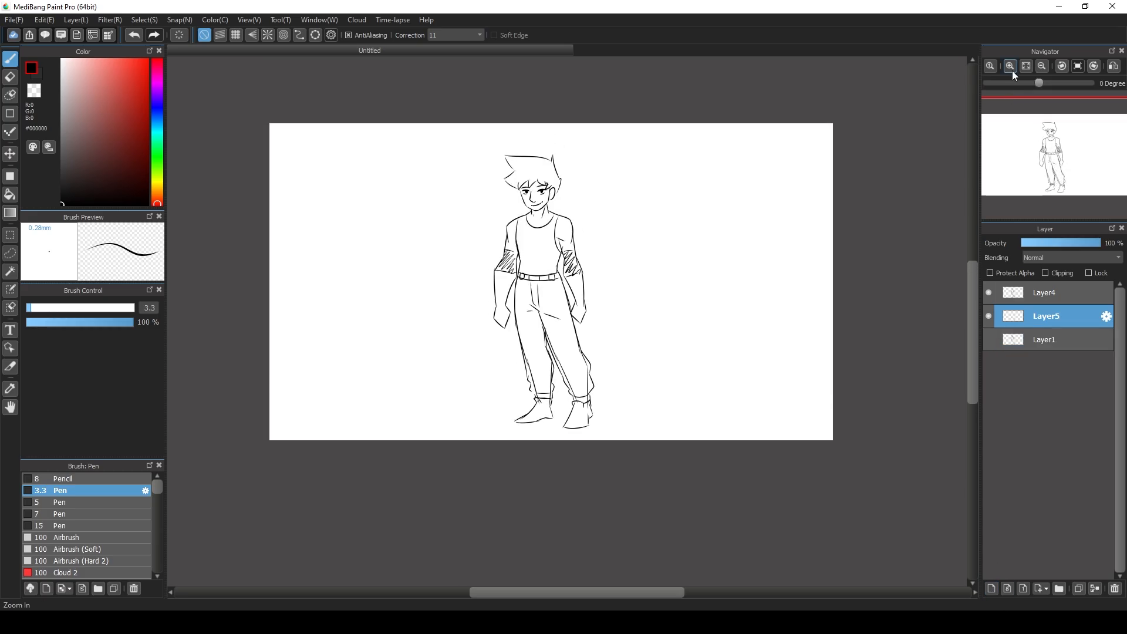
- Draw the back and front edges of a ledge under the figure, meeting at a corner left of the feet
left_click(1010, 66)
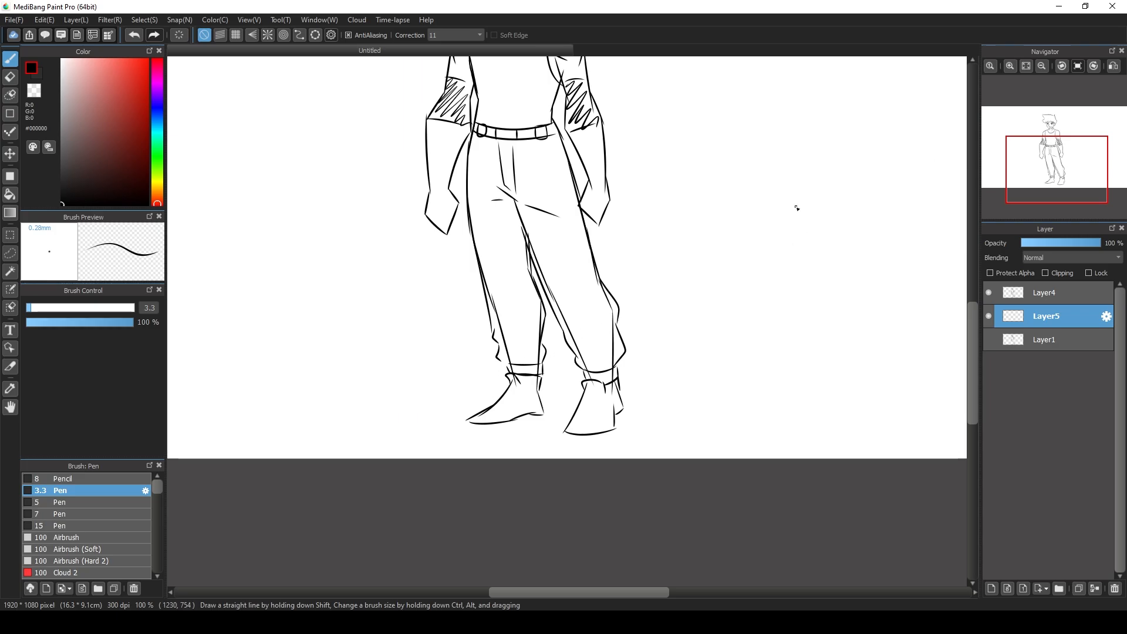
left_click(1041, 66)
left_click(1036, 172)
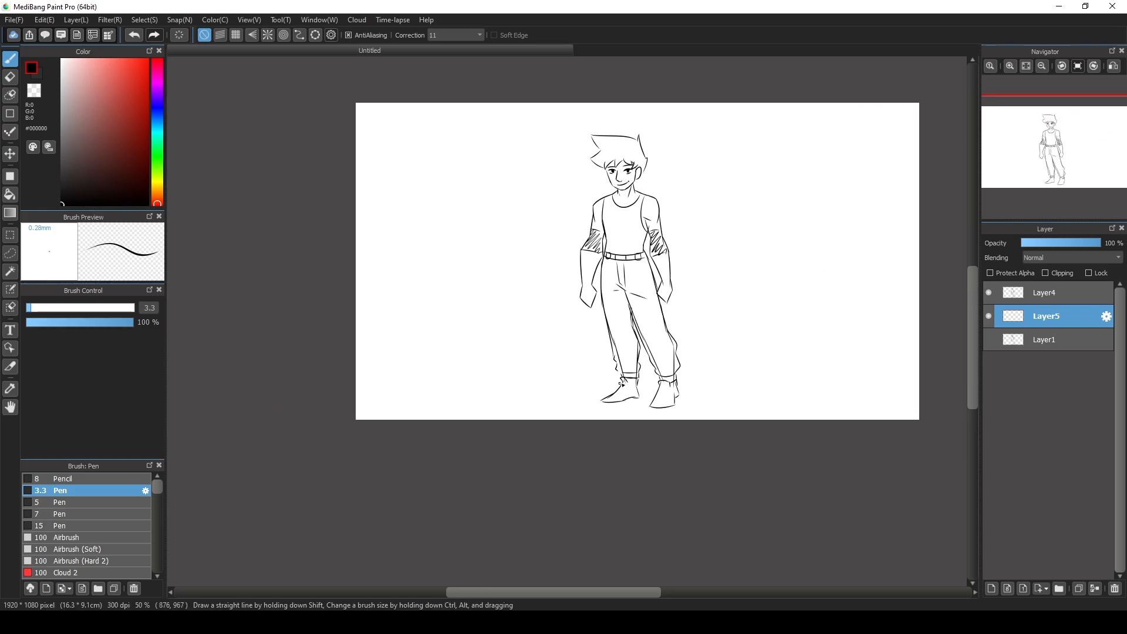
left_click_drag(608, 358, 462, 373)
mouse_move(462, 373)
left_mouse_down()
mouse_move(595, 362)
mouse_move(551, 411)
left_mouse_up()
left_click_drag(551, 411, 479, 394)
left_click_drag(478, 398, 549, 419)
key("ctrl+z")
key("ctrl+z")
left_click_drag(462, 375, 646, 440)
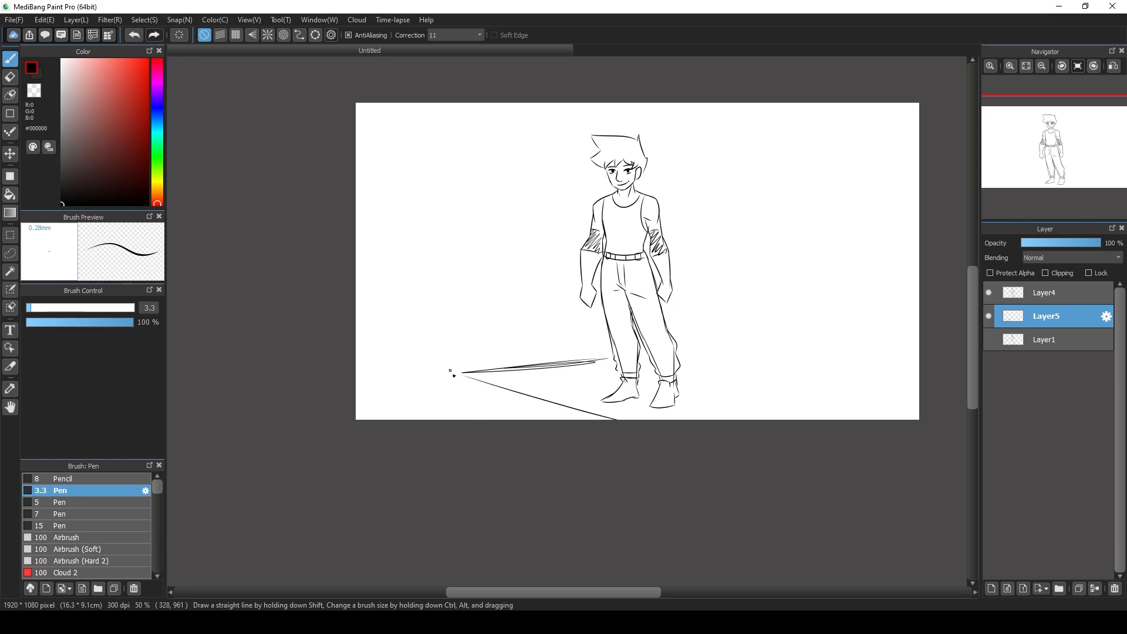
- Draw the ledge's vertical corner edge and extend its back edge from behind the figure to the right canvas border
left_click_drag(451, 371, 456, 438)
left_click_drag(905, 311, 919, 303)
key("ctrl+z")
key("ctrl+z")
mouse_move(679, 351)
left_mouse_down()
mouse_move(919, 298)
mouse_move(919, 316)
left_mouse_up()
left_click_drag(452, 406, 482, 421)
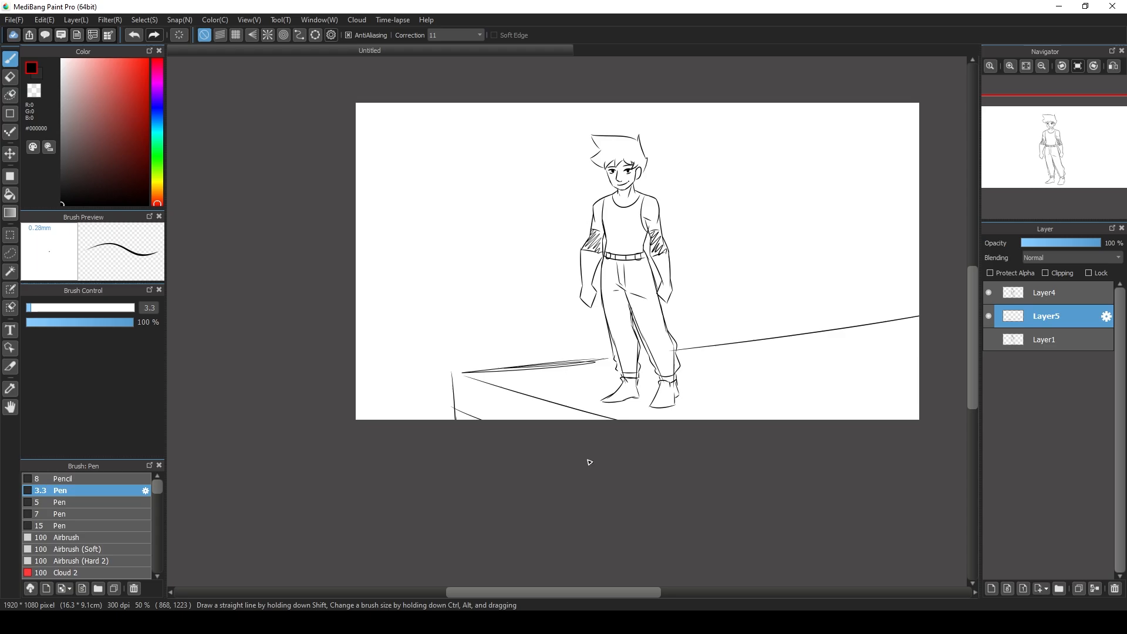
left_click_drag(452, 369, 456, 409)
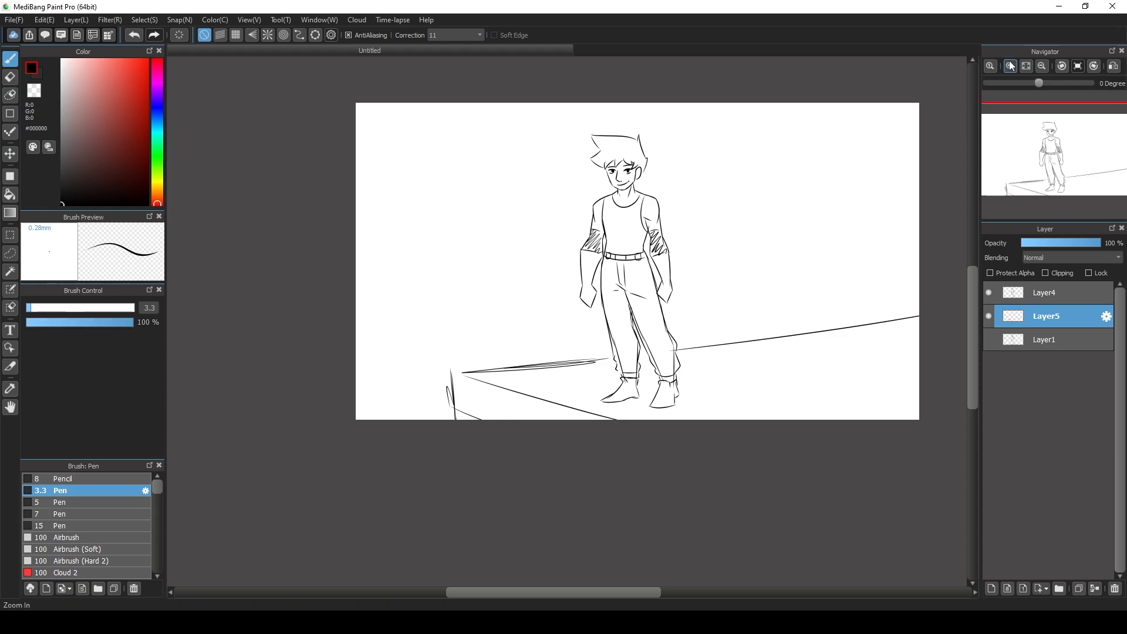
- Outline a low building in the lower-left corner of the drawing and a taller one just left of the figure
scroll(574, 247, "up", 1)
left_click_drag(401, 319, 396, 495)
left_click_drag(326, 329, 325, 487)
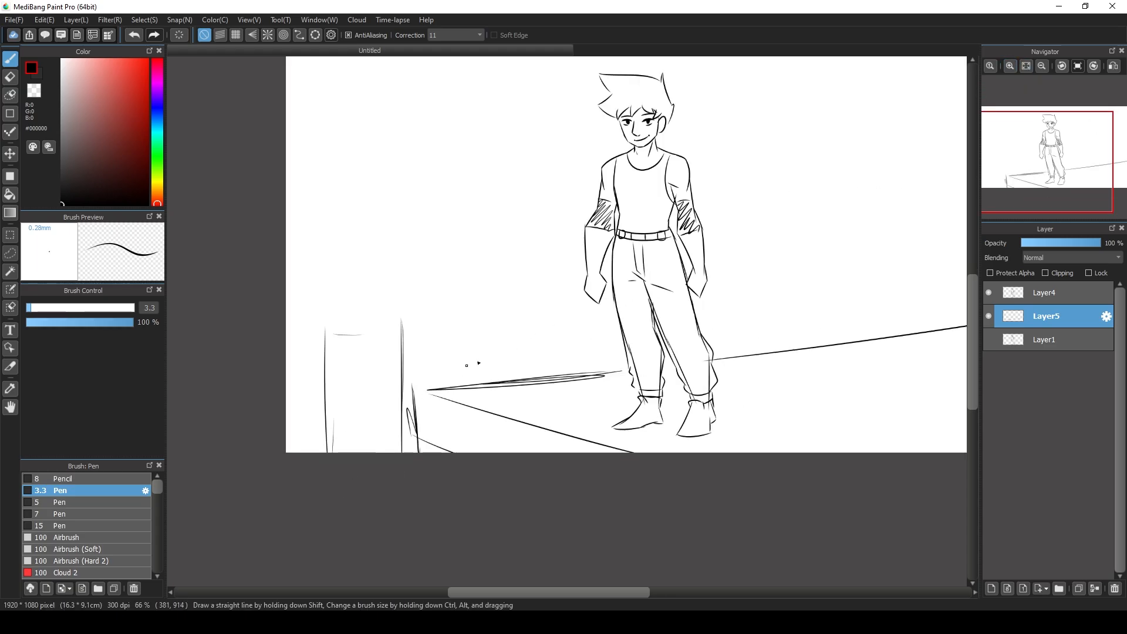
mouse_move(500, 216)
left_mouse_down()
mouse_move(504, 358)
mouse_move(543, 212)
mouse_move(569, 360)
left_mouse_up()
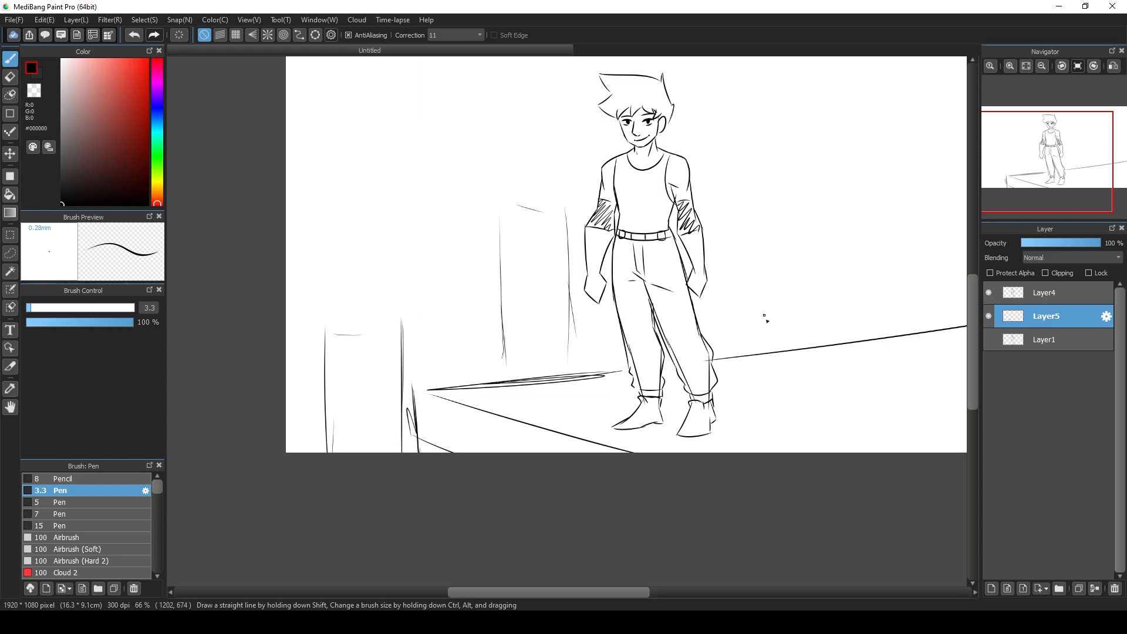
- Outline a wide building to the right of the figure and reinforce the side edges of the building on the figure's left
left_click_drag(756, 204, 873, 198)
left_click_drag(870, 200, 869, 226)
mouse_move(745, 208)
left_mouse_down()
mouse_move(755, 352)
mouse_move(638, 452)
left_mouse_up()
left_click_drag(404, 307, 450, 314)
left_click_drag(459, 329, 462, 454)
left_click_drag(387, 308, 389, 482)
left_click_drag(348, 334, 516, 308)
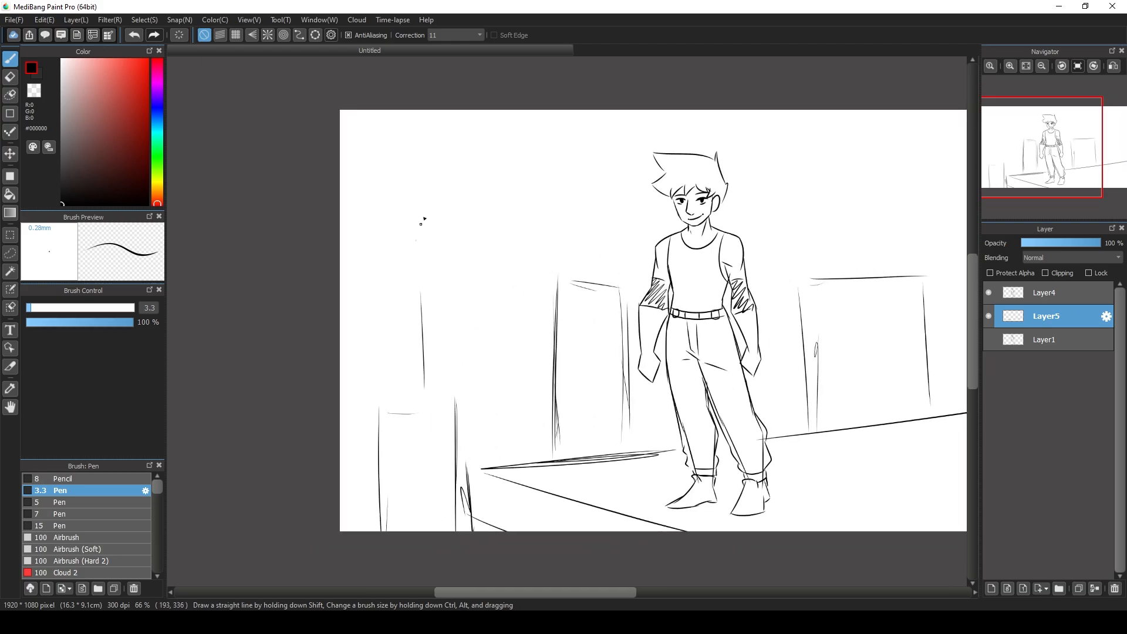
- Outline a tall building on the far left of the drawing and add low horizontal rooflines on either side of it
left_click_drag(421, 223, 422, 215)
left_click_drag(423, 195, 519, 208)
left_click_drag(517, 212, 512, 443)
left_click_drag(422, 223, 424, 397)
left_click_drag(418, 201, 423, 363)
left_click_drag(340, 307, 411, 304)
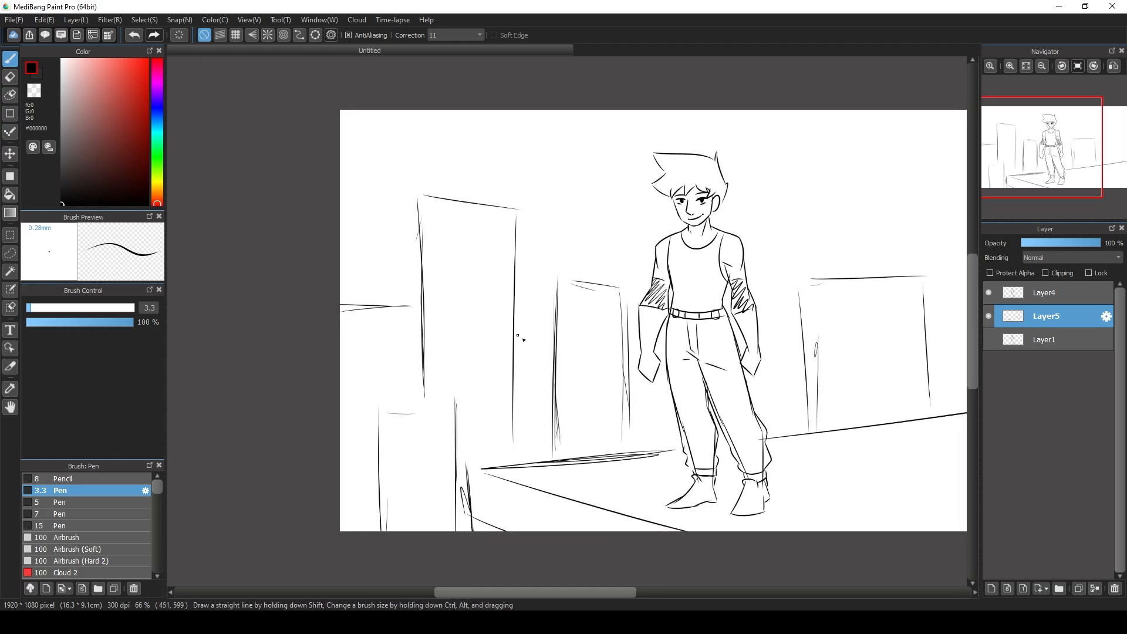
left_click_drag(516, 336, 555, 337)
key("ctrl+z")
left_click_drag(513, 368, 551, 367)
- Outline a tall building at the right canvas border with a roofline and a doubled side edge
left_click_drag(951, 288, 698, 299)
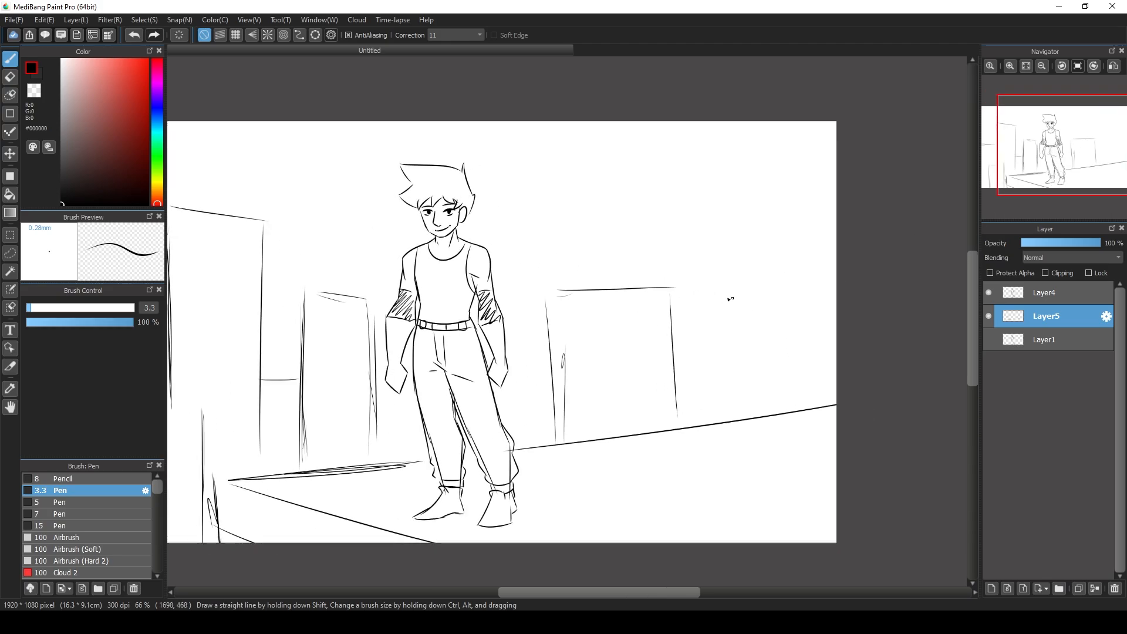
left_click_drag(701, 175, 837, 166)
left_click_drag(692, 183, 694, 423)
left_click_drag(704, 184, 699, 424)
left_click_drag(699, 192, 695, 437)
left_click_drag(907, 186, 960, 190)
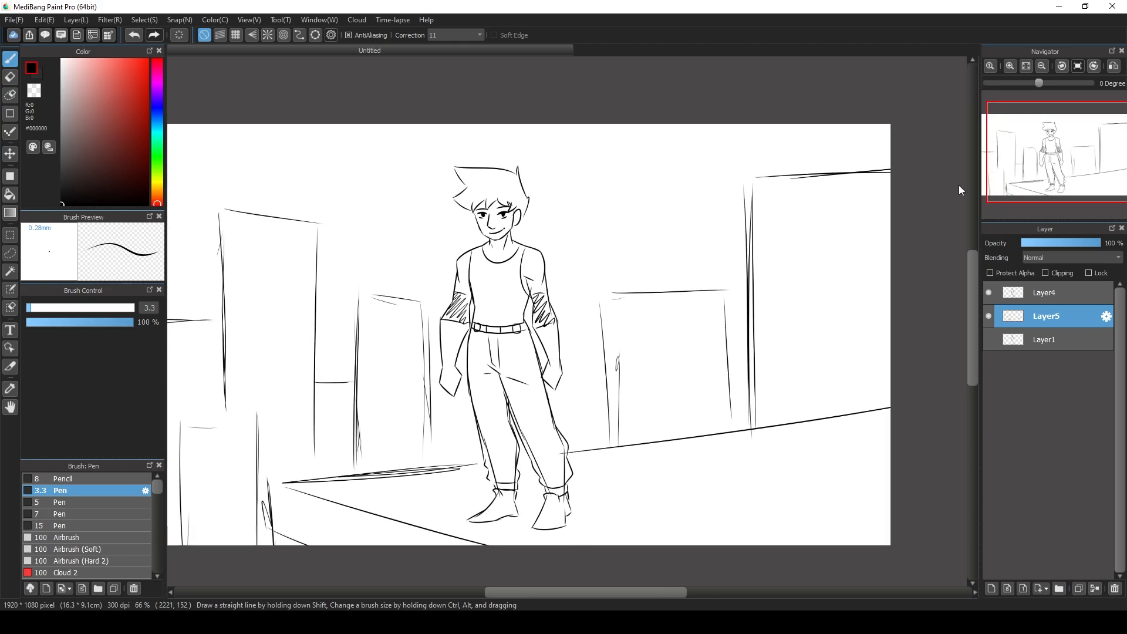
- Draw a long slanted line across the figure's chest, a sweeping curve across the head and a looped curve above the hair
left_click_drag(414, 293, 714, 261)
mouse_move(366, 285)
left_mouse_down()
mouse_move(451, 228)
mouse_move(596, 209)
left_mouse_up()
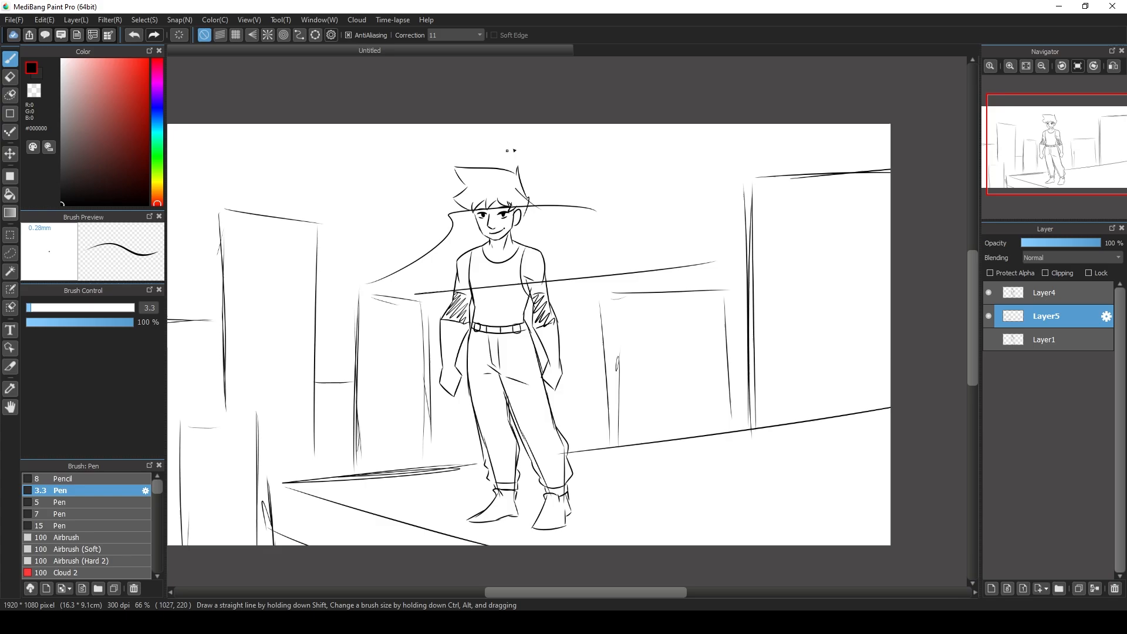
left_click_drag(508, 170, 570, 124)
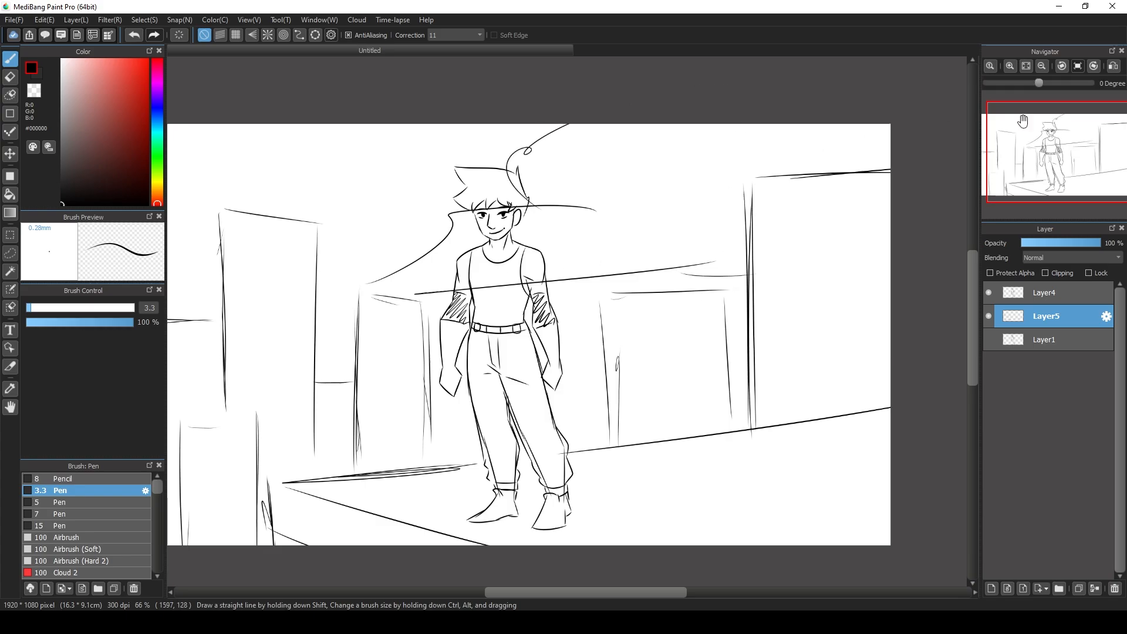
- Add another new layer between the background line layer Layer5 and the figure layer Layer4
left_click(1010, 66)
left_click(1010, 66)
left_click(1050, 134)
mouse_move(1050, 134)
left_mouse_down()
mouse_move(1050, 187)
mouse_move(1037, 127)
mouse_move(1050, 131)
left_mouse_up()
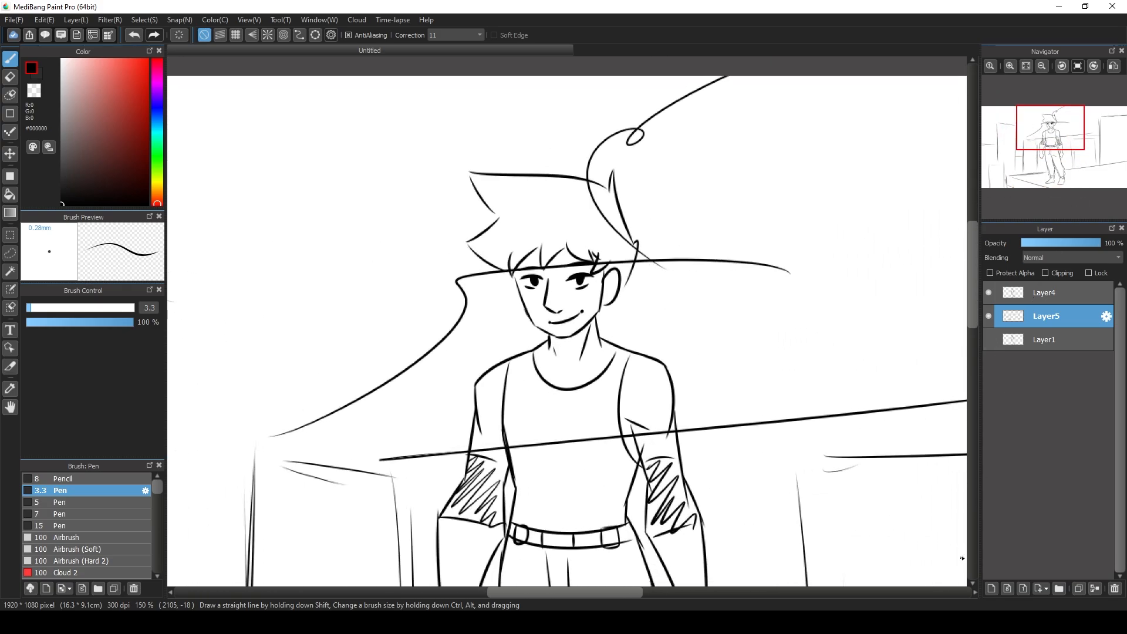
left_click(992, 589)
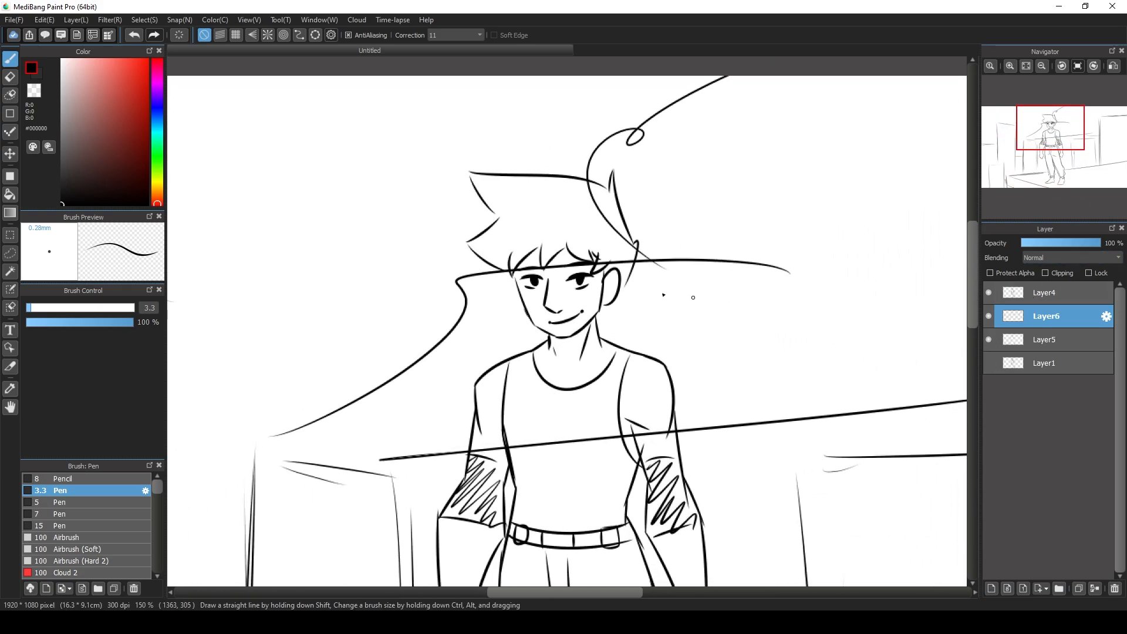
- Hide and show the background layer Layer5 to check which lines it holds
left_click(1050, 342)
left_click(989, 340)
left_click(989, 340)
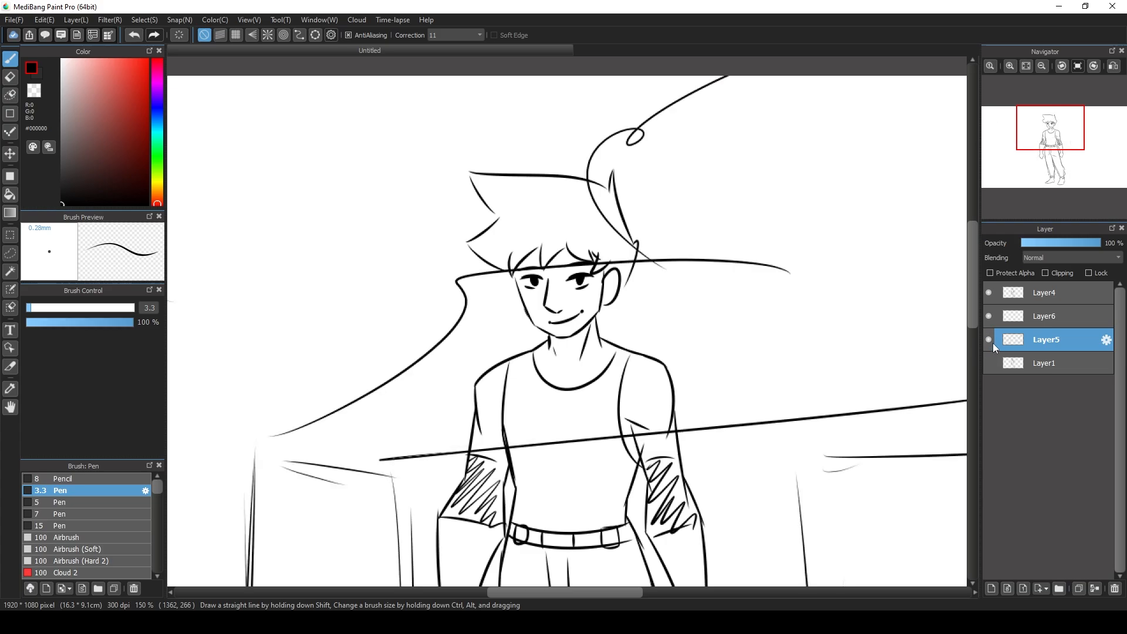
- On Layer6, paint over the background lines crossing the figure's face and hair with the white size 7 Pen
left_click(1029, 291)
left_click(62, 58)
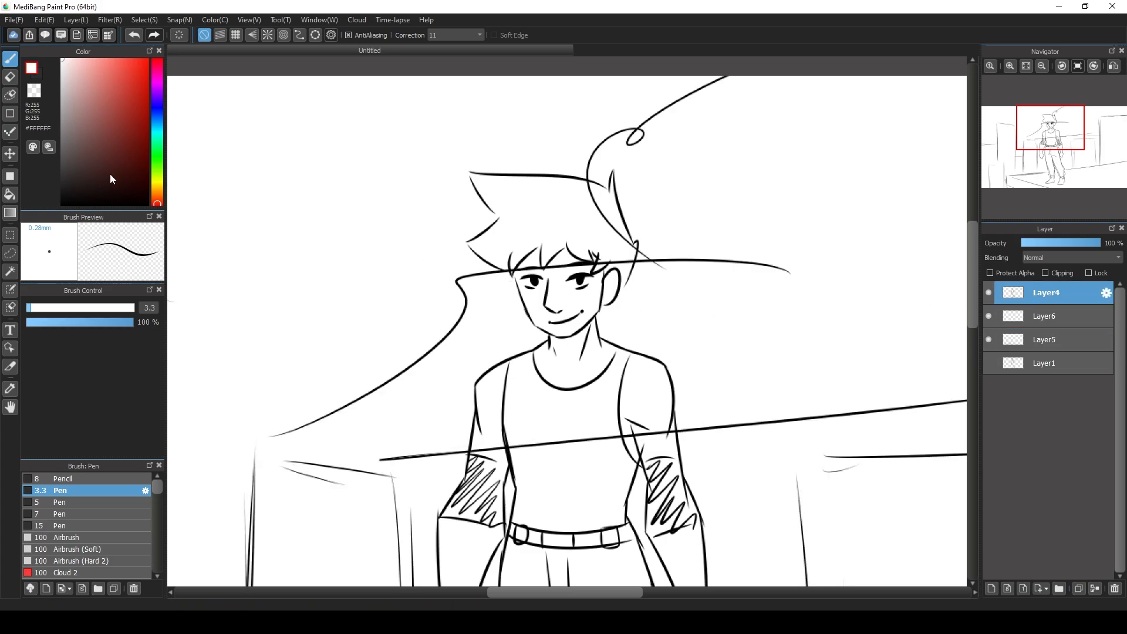
left_click(104, 514)
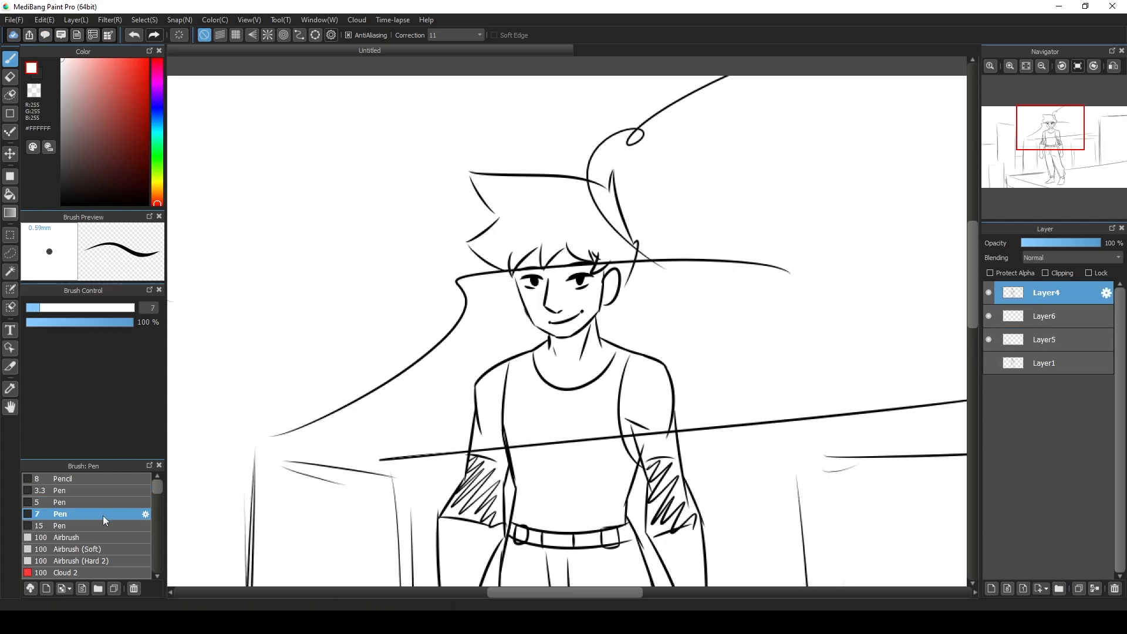
left_click(1010, 65)
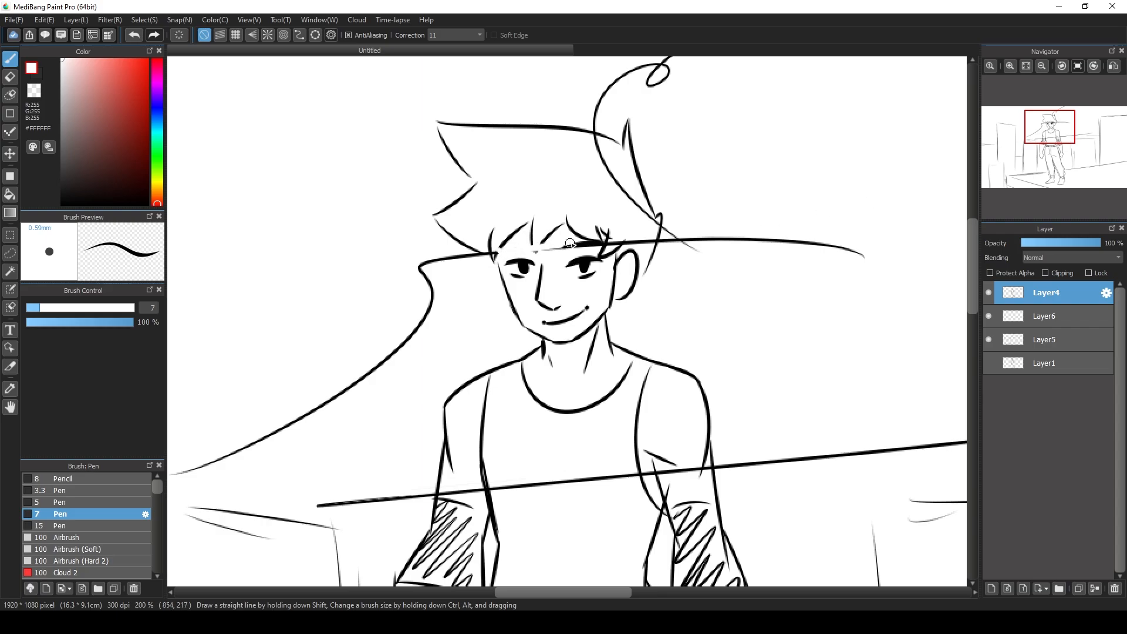
left_click(1027, 319)
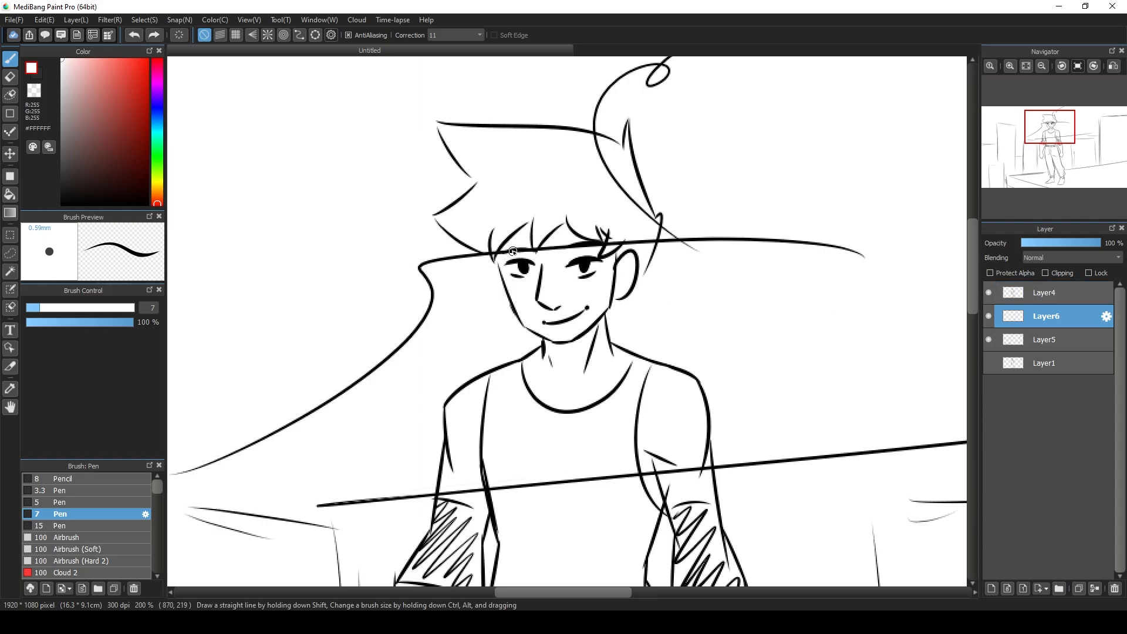
mouse_move(501, 251)
left_mouse_down()
mouse_move(650, 246)
mouse_move(657, 217)
mouse_move(634, 209)
mouse_move(595, 141)
left_mouse_up()
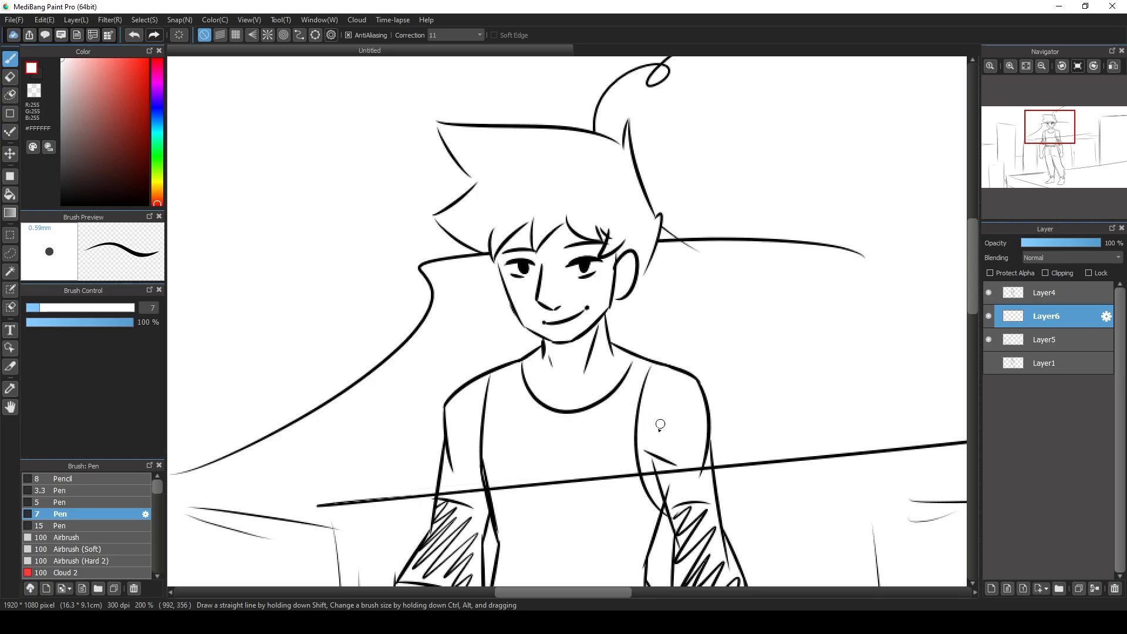
- Paint white over the slanted background line where it crosses the figure's torso and arms on Layer6
mouse_move(457, 492)
left_mouse_down()
mouse_move(660, 466)
mouse_move(604, 479)
mouse_move(703, 471)
left_mouse_up()
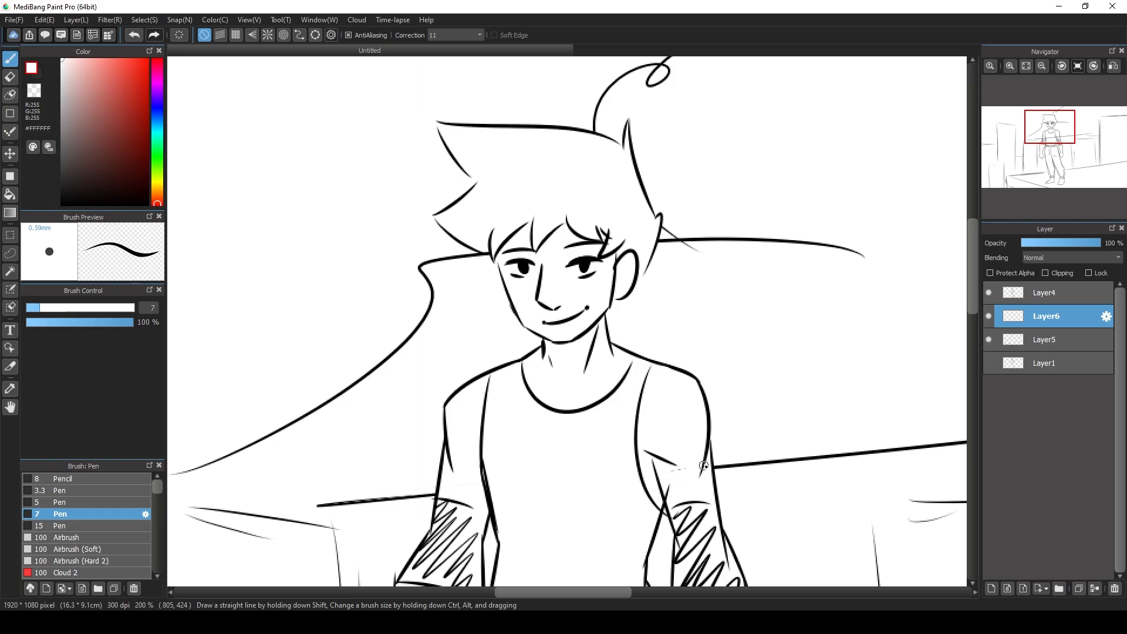
scroll(822, 323, "down", 10)
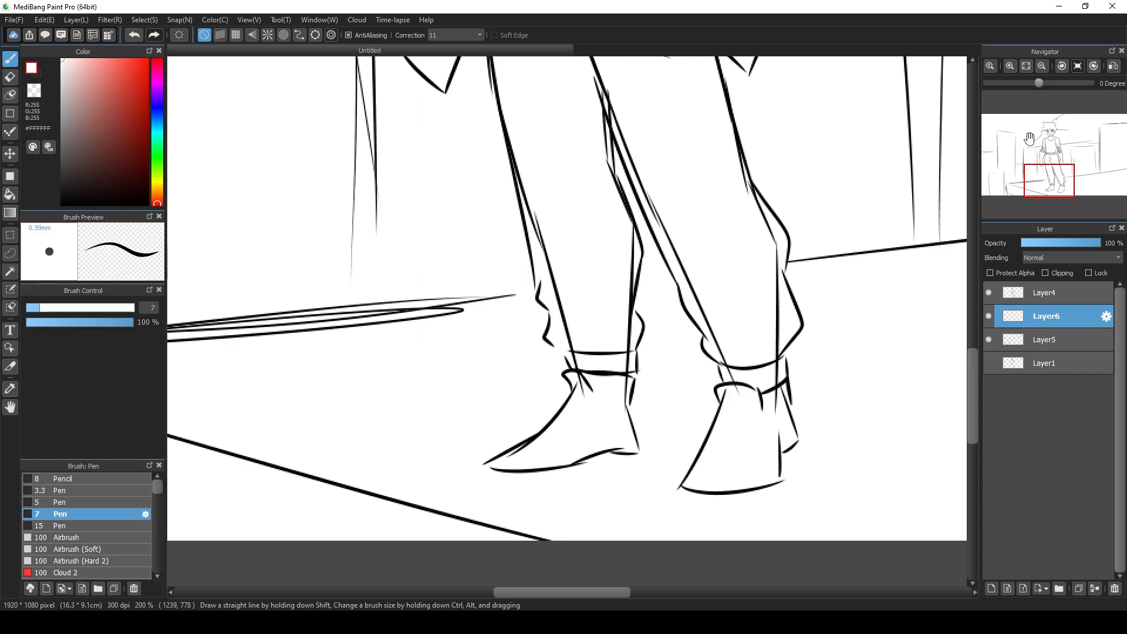
left_click(1042, 66)
left_click(1043, 67)
left_click_drag(1042, 181, 1045, 145)
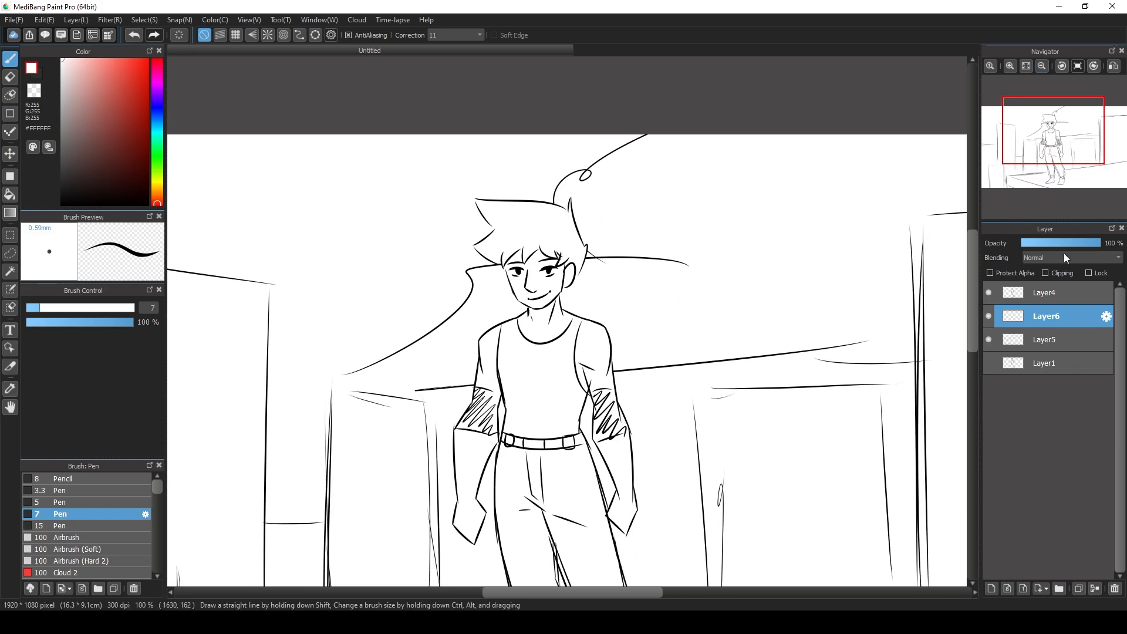
- Hide and show Layer4 and Layer6 repeatedly to compare the masked drawing with the intact background lines on Layer5
left_click(989, 297)
left_click(988, 314)
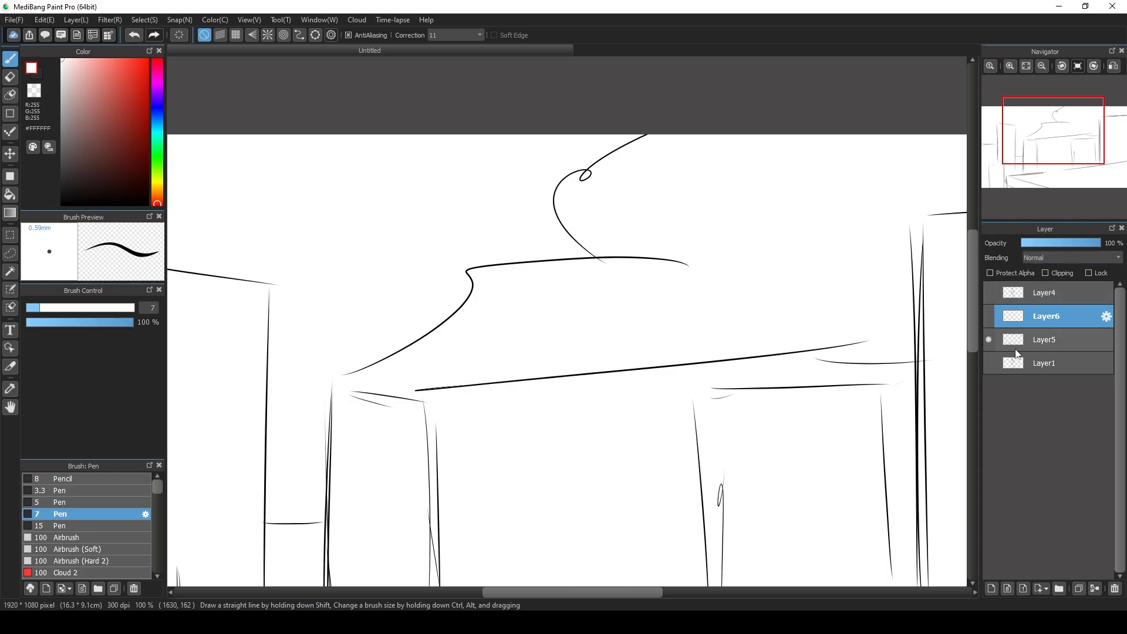
left_click(990, 316)
left_click(988, 295)
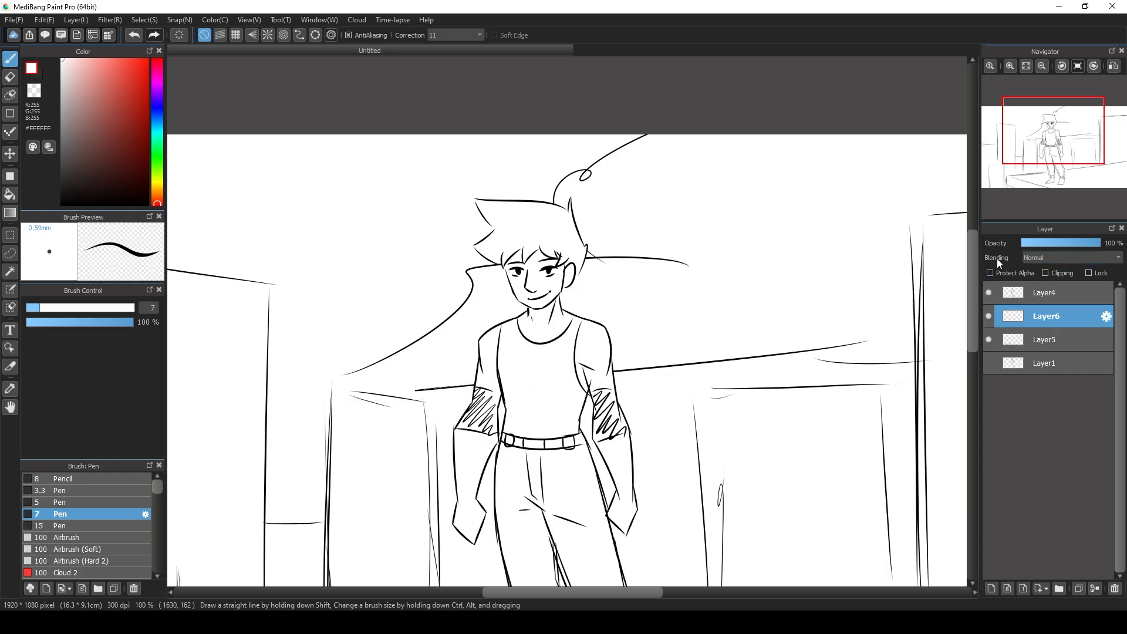
left_click_drag(1042, 163, 1048, 143)
left_click(989, 292)
left_click(989, 315)
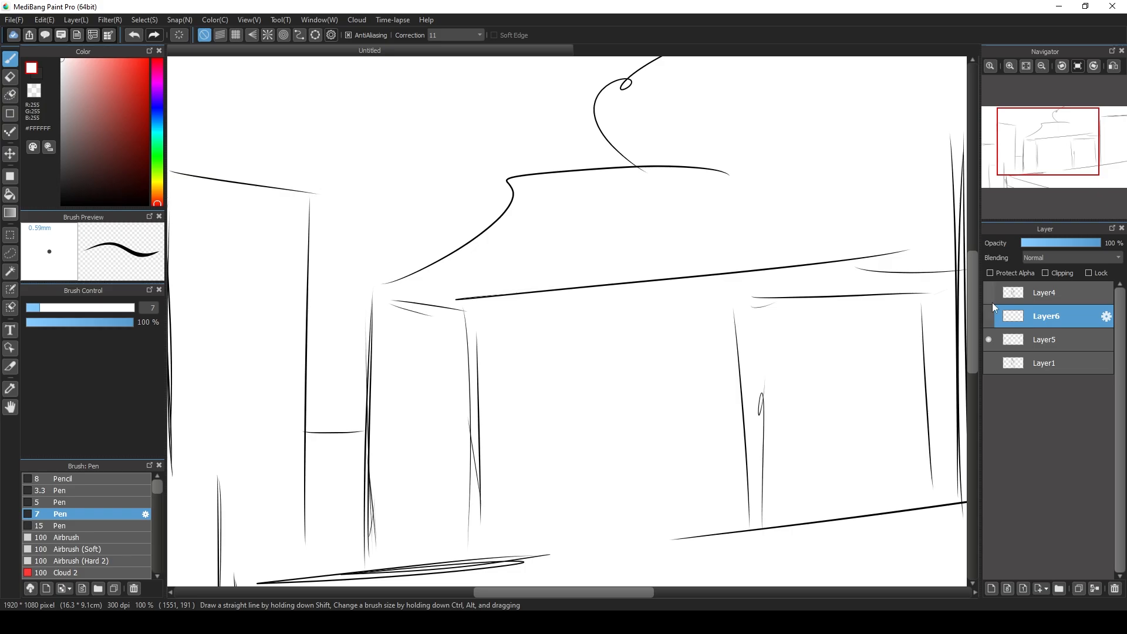
left_click(988, 293)
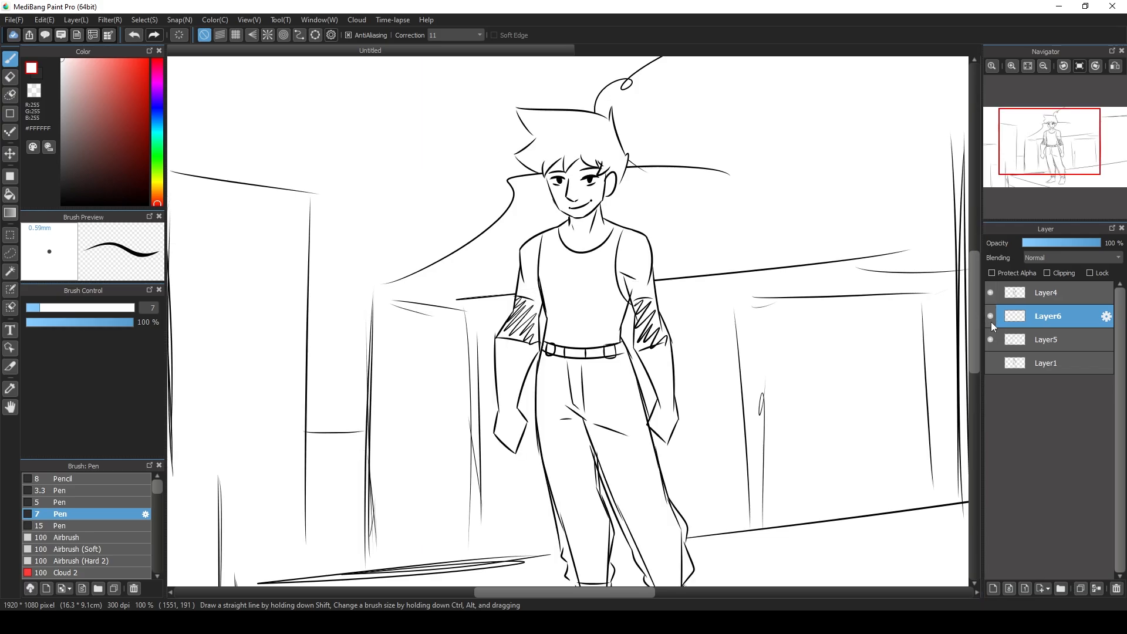
left_click(988, 292)
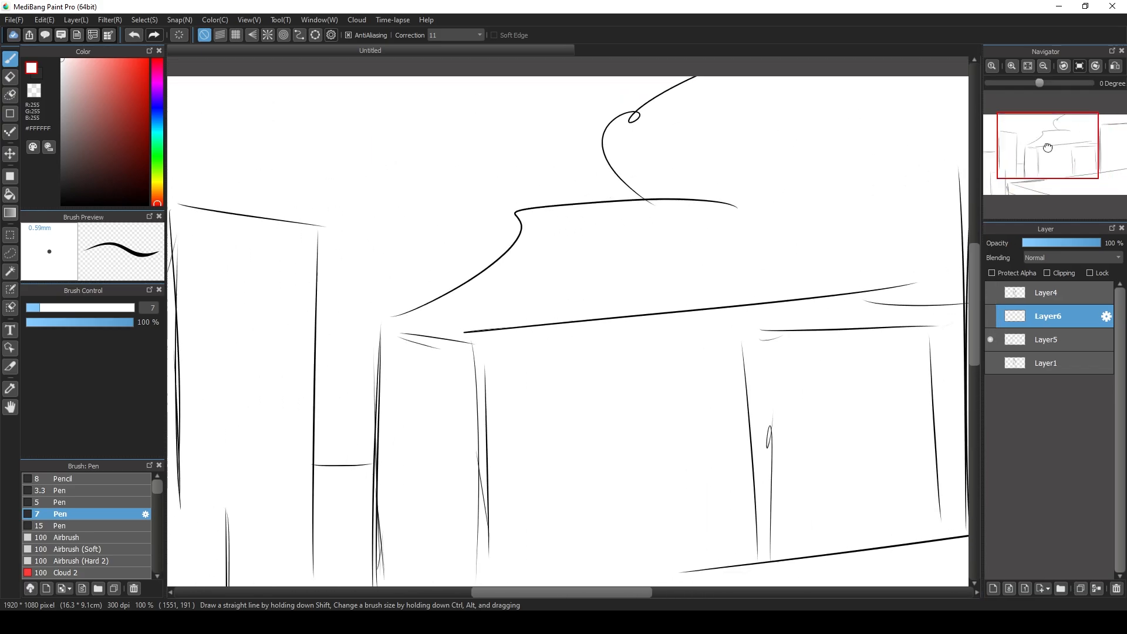
left_click(991, 292)
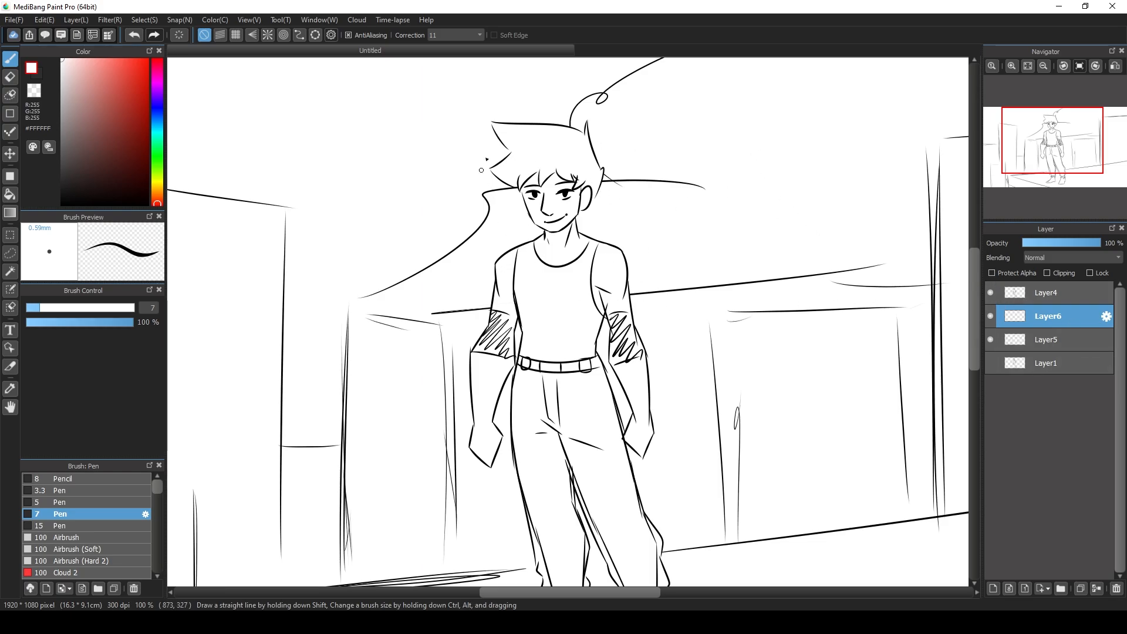
- Merge the figure layer Layer4 down into the white masking layer Layer6
left_click_drag(1080, 154, 1045, 135)
left_click(1069, 298)
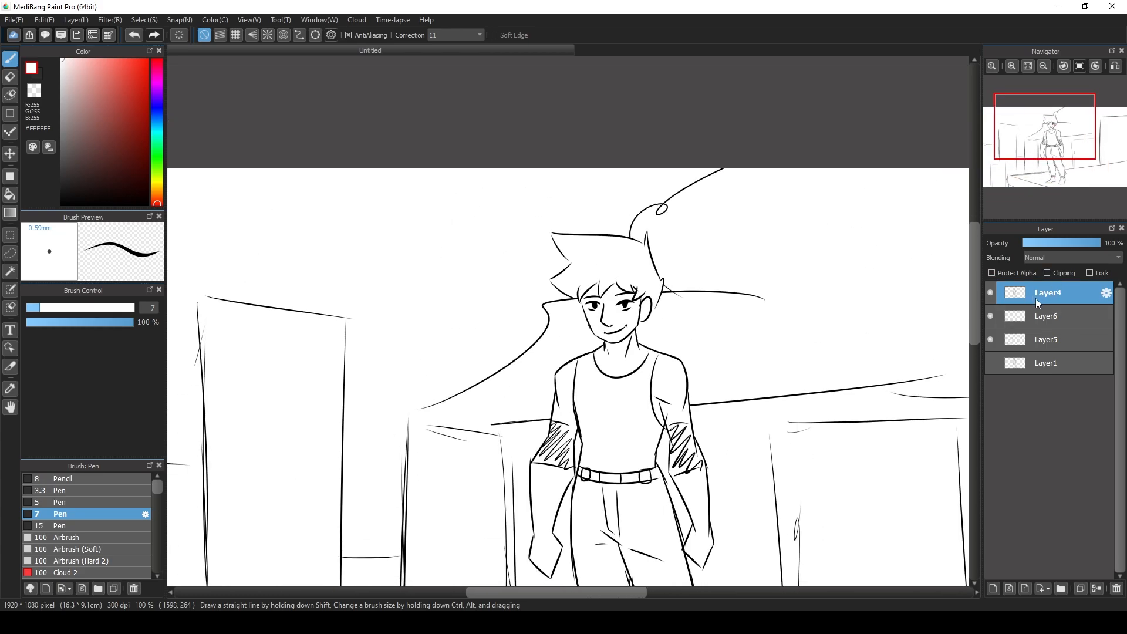
left_click(1045, 318)
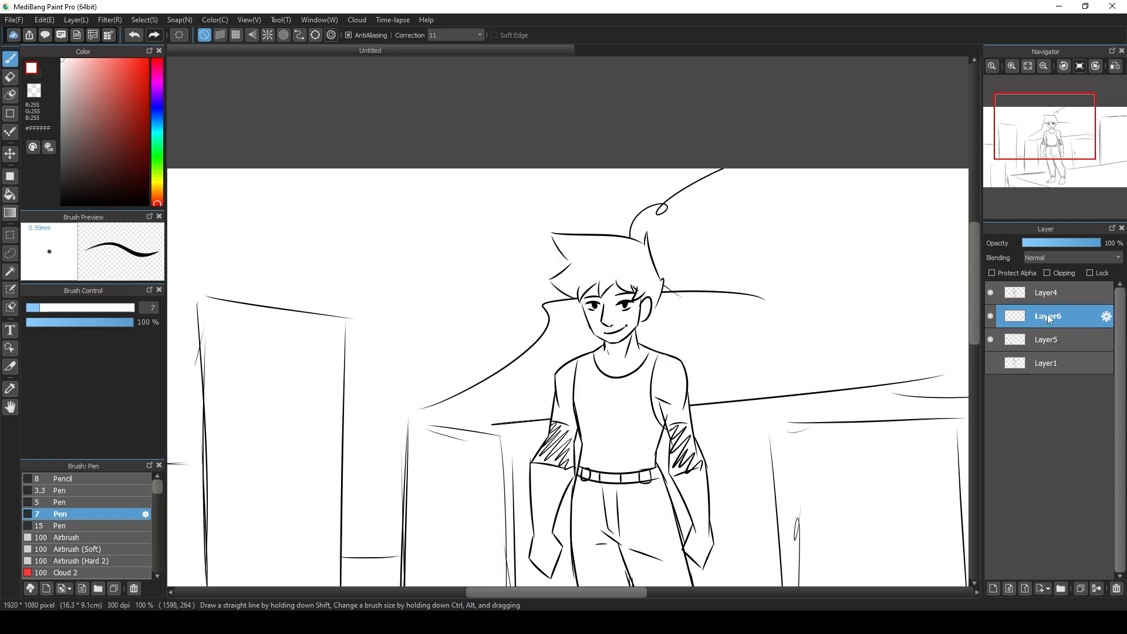
left_click(1051, 296)
left_click(1096, 589)
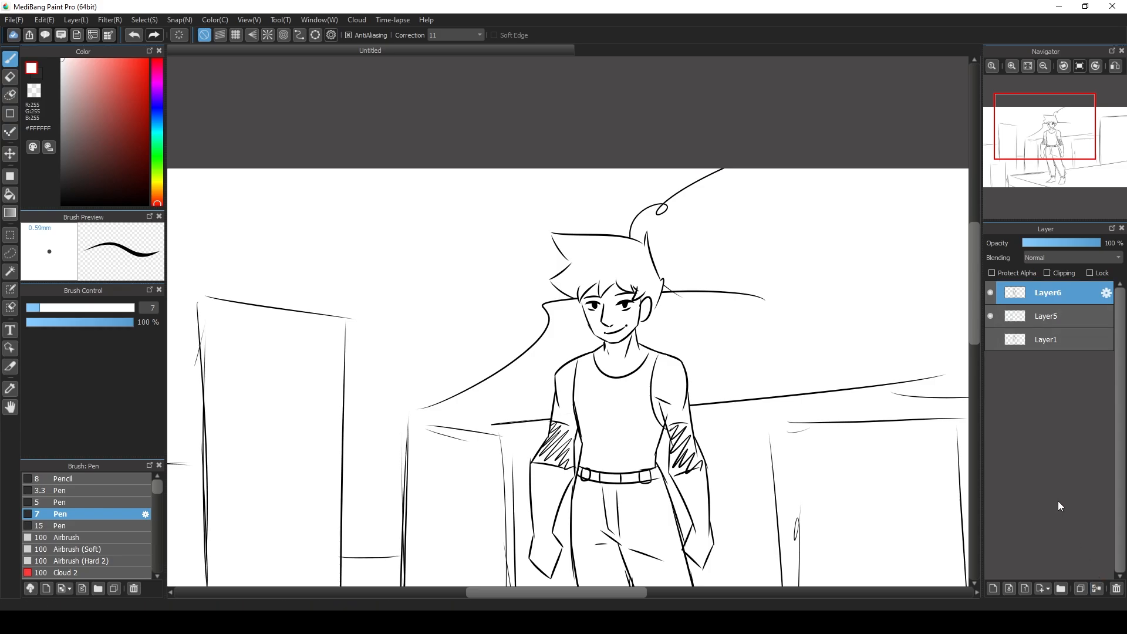
- Toggle the merged Layer6's visibility and inspect the whole drawing at different zoom levels
left_click(991, 292)
left_click(990, 293)
left_click(990, 292)
left_click(990, 293)
mouse_move(1034, 136)
left_mouse_down()
mouse_move(1036, 157)
mouse_move(1039, 136)
left_mouse_up()
left_click(1044, 67)
left_click(1043, 66)
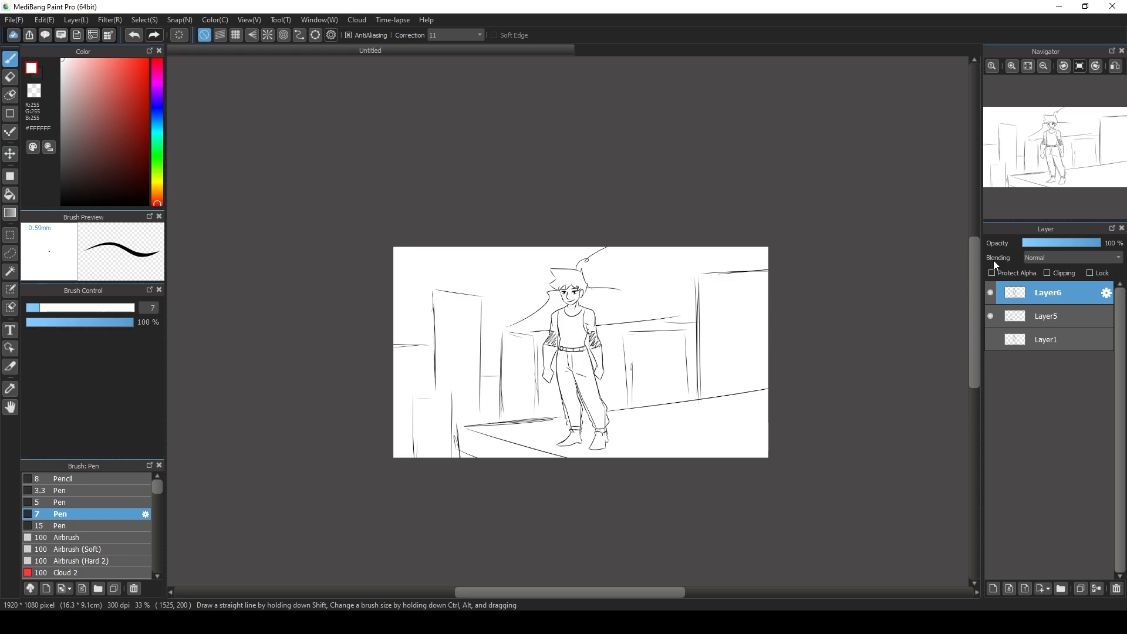
left_click(1011, 68)
left_click(1011, 68)
left_click_drag(1023, 150, 1065, 134)
left_click(1044, 66)
left_click(1043, 66)
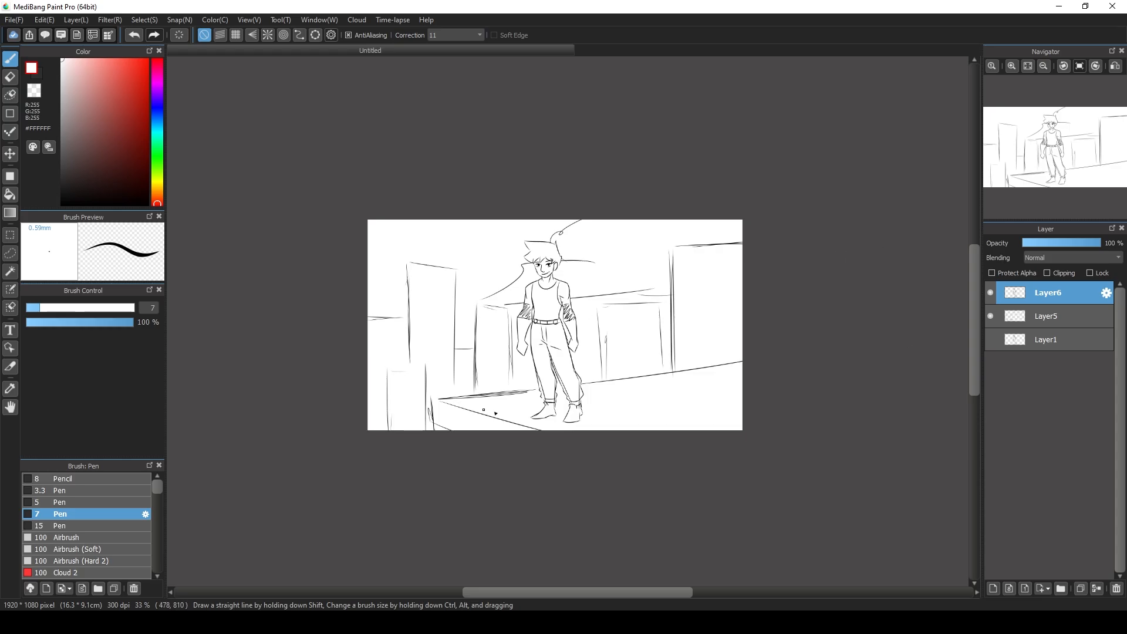
left_click(1011, 66)
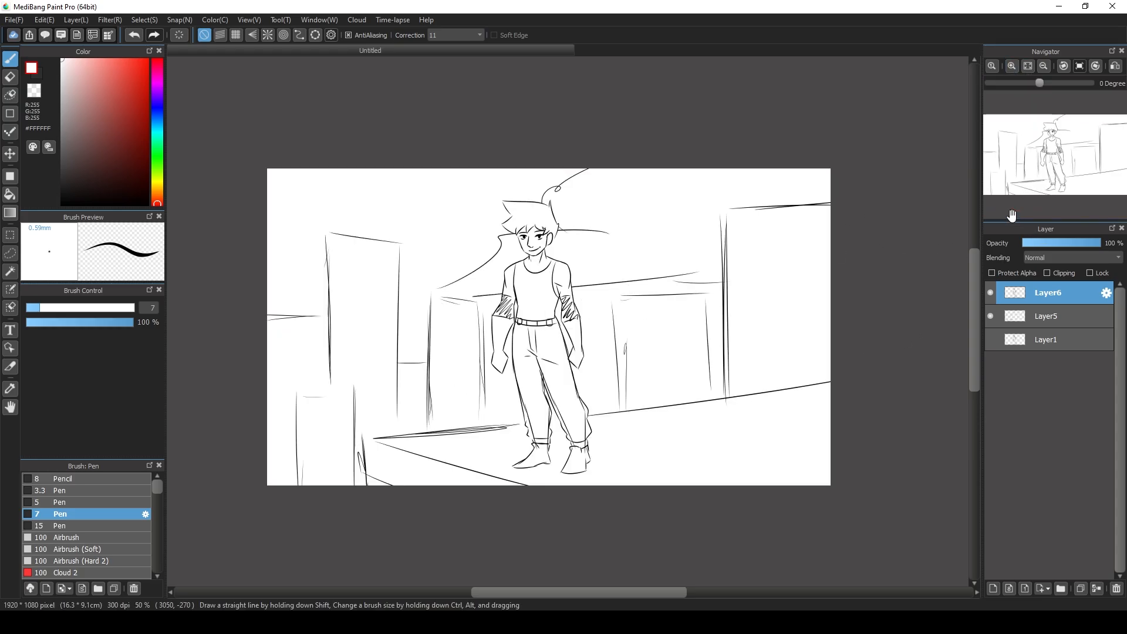
- Add a new layer and draw filled black rectangles across the canvas's upper and lower edges as letterbox bars
left_click_drag(105, 162, 61, 205)
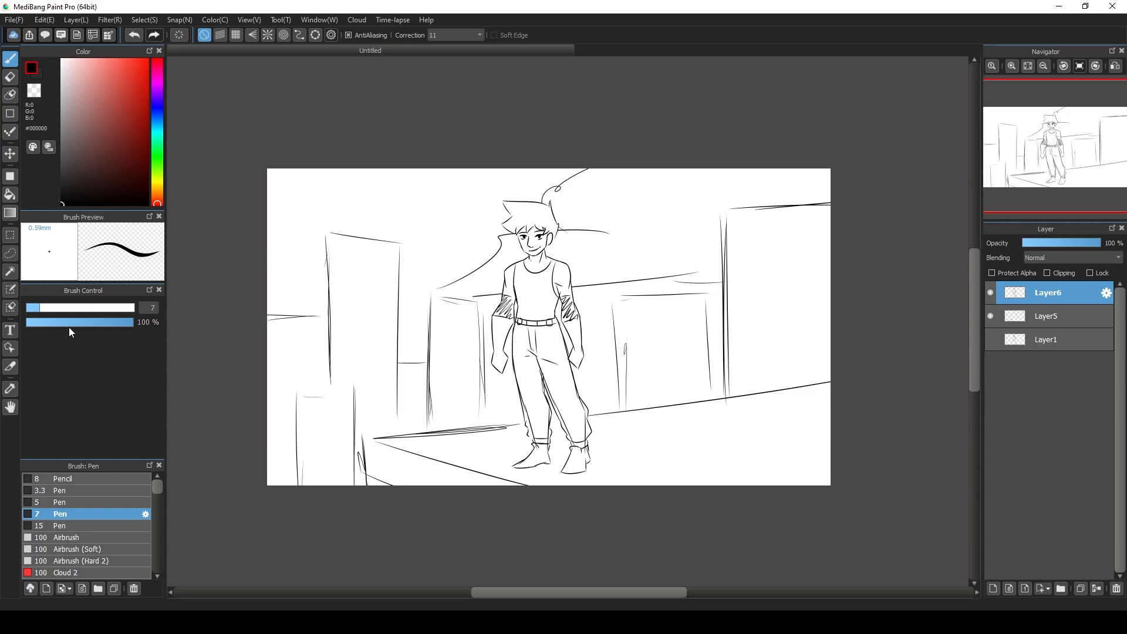
left_click(10, 180)
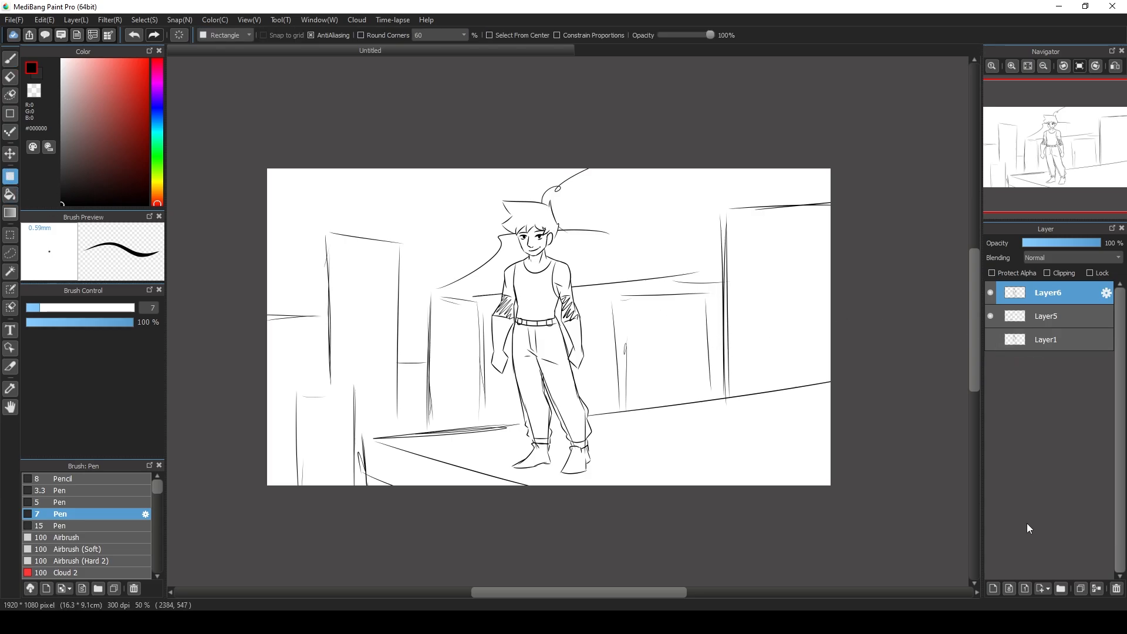
left_click(993, 588)
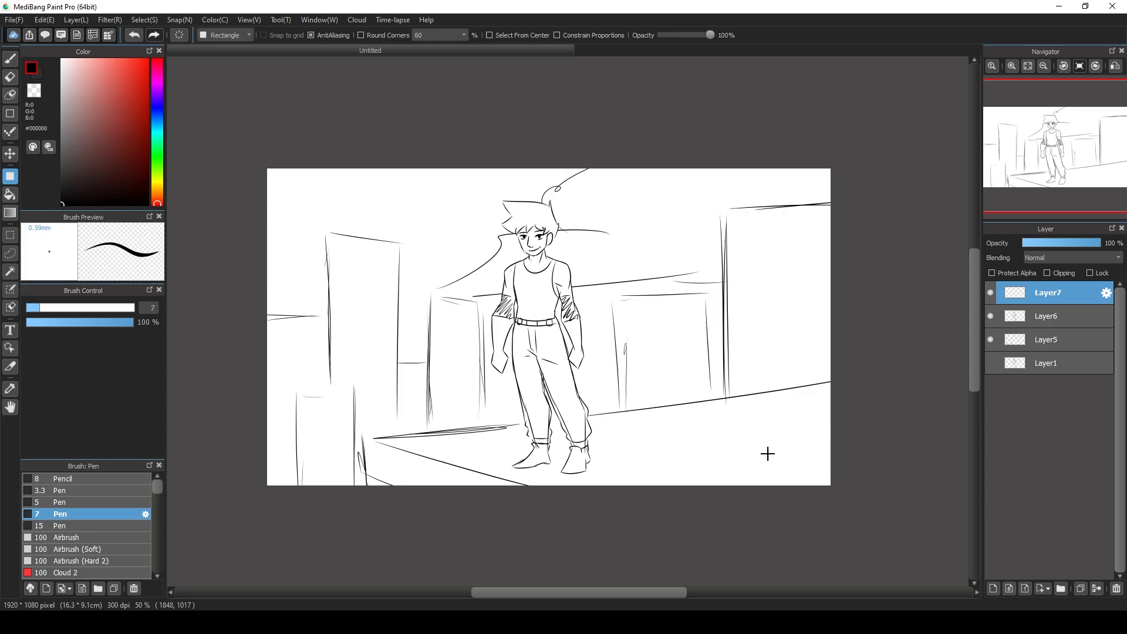
left_click_drag(224, 154, 902, 214)
left_click_drag(228, 439, 912, 520)
- Draw trial filled rectangles over the buildings and the figure on Layer7, undoing each one
mouse_move(1059, 154)
left_mouse_down()
mouse_move(1052, 176)
mouse_move(1042, 146)
mouse_move(1055, 149)
left_mouse_up()
left_click(1011, 67)
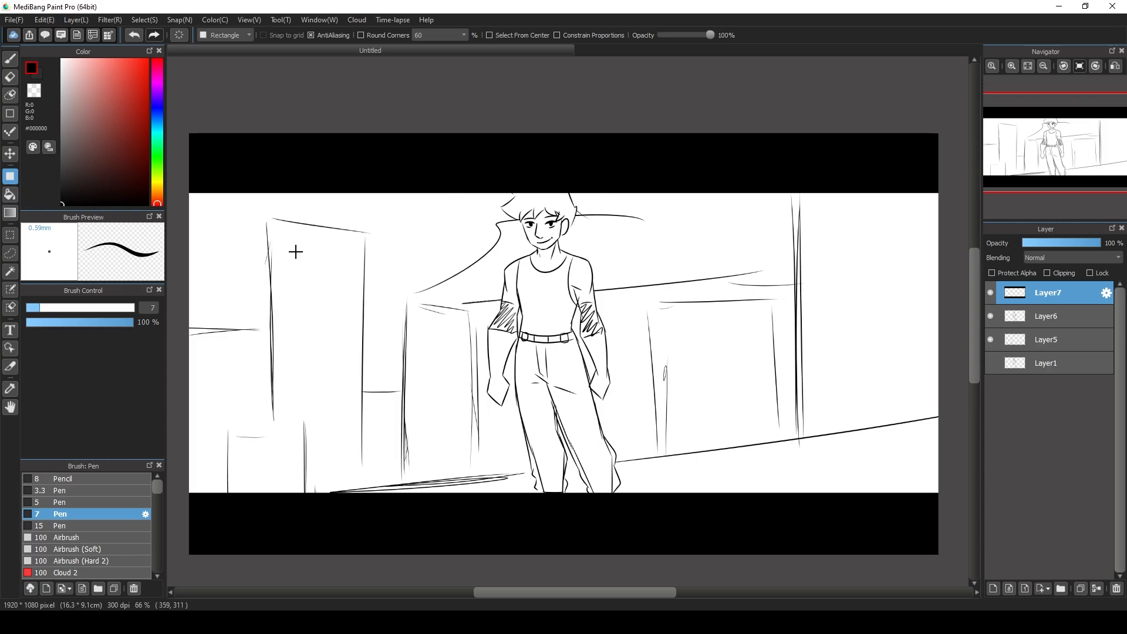
left_click_drag(295, 252, 664, 389)
key("ctrl+z")
left_click_drag(264, 224, 404, 429)
key("ctrl+z")
left_click_drag(707, 286, 908, 397)
key("ctrl+z")
left_click(226, 34)
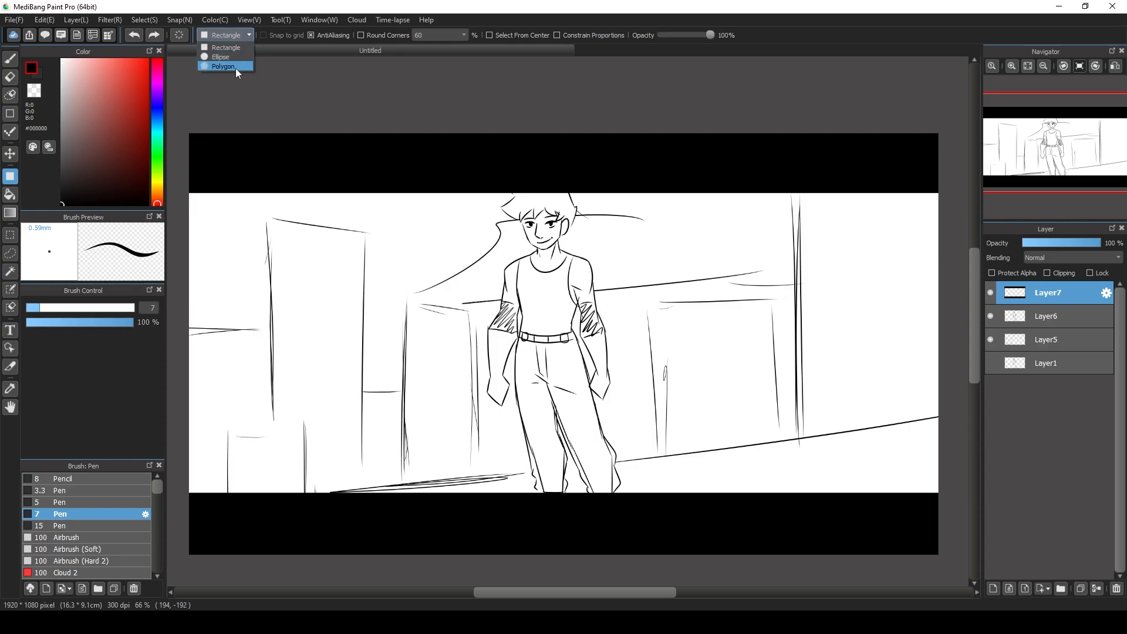
left_click(228, 70)
left_click_drag(305, 273, 407, 415)
key("ctrl+z")
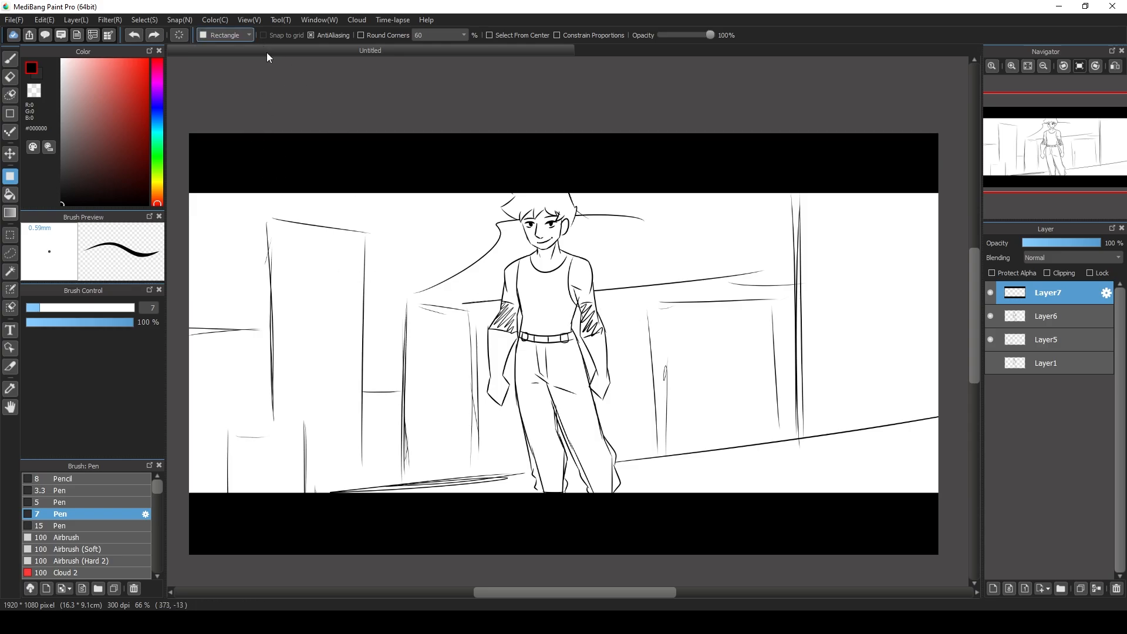
- Switch the shape type to Polygon, draw a filled six-sided shape over the tall building beside the figure, and undo it
left_click(225, 35)
left_click(233, 69)
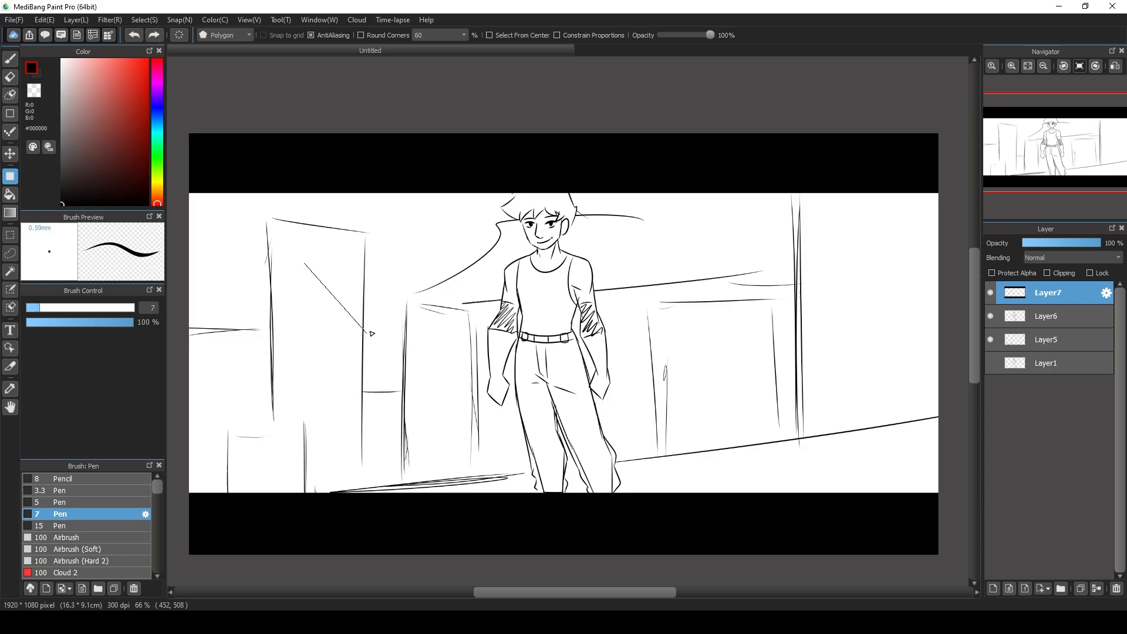
left_click(389, 292)
left_click(436, 246)
left_click(350, 191)
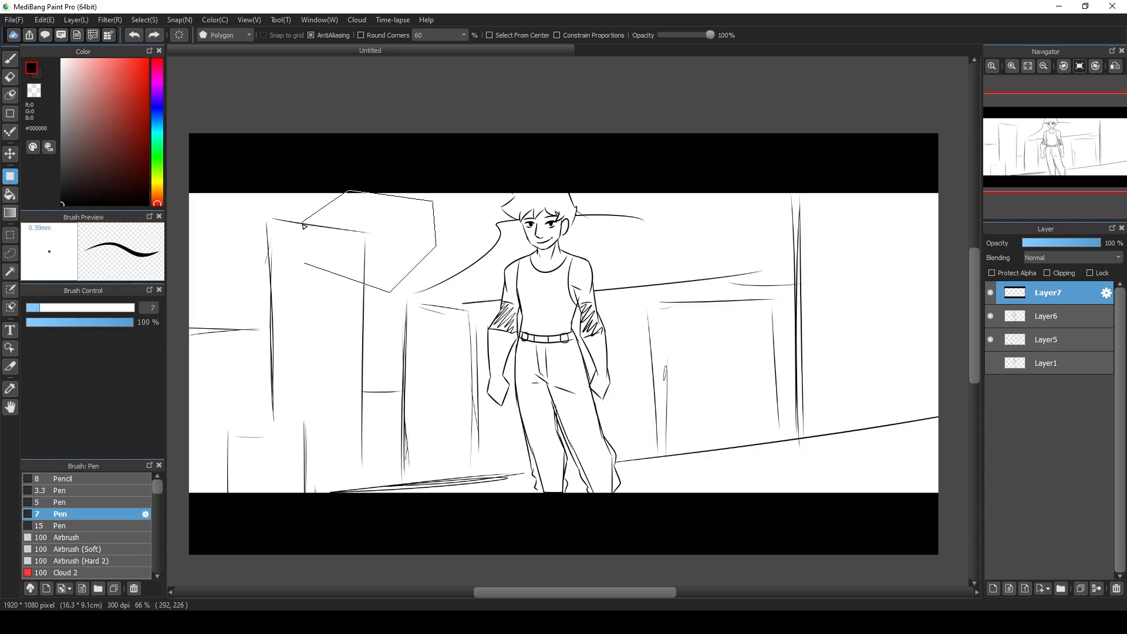
left_click(306, 263)
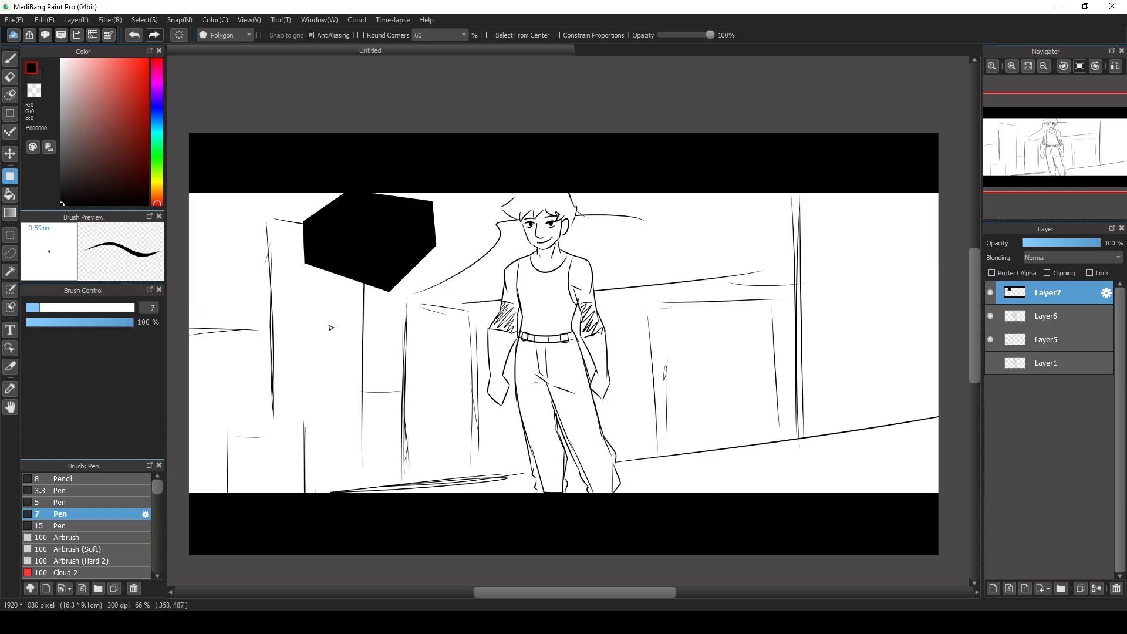
key("ctrl+z")
- Draw a larger irregular filled black polygon with many corners over the left-hand buildings, and undo it
left_click(294, 377)
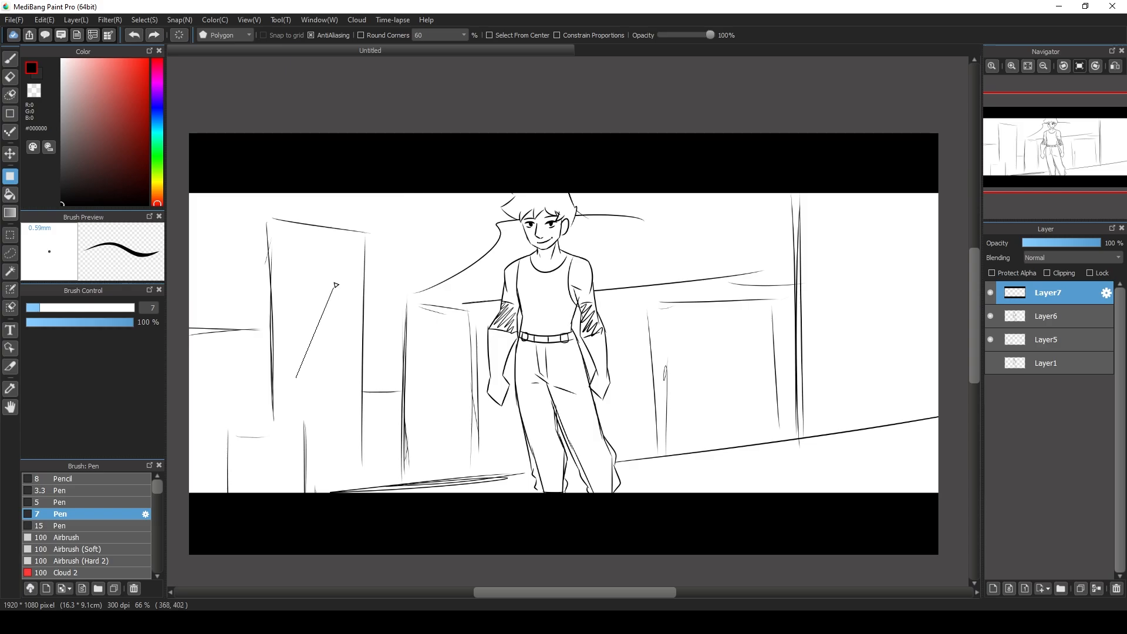
left_click(295, 266)
left_click(420, 425)
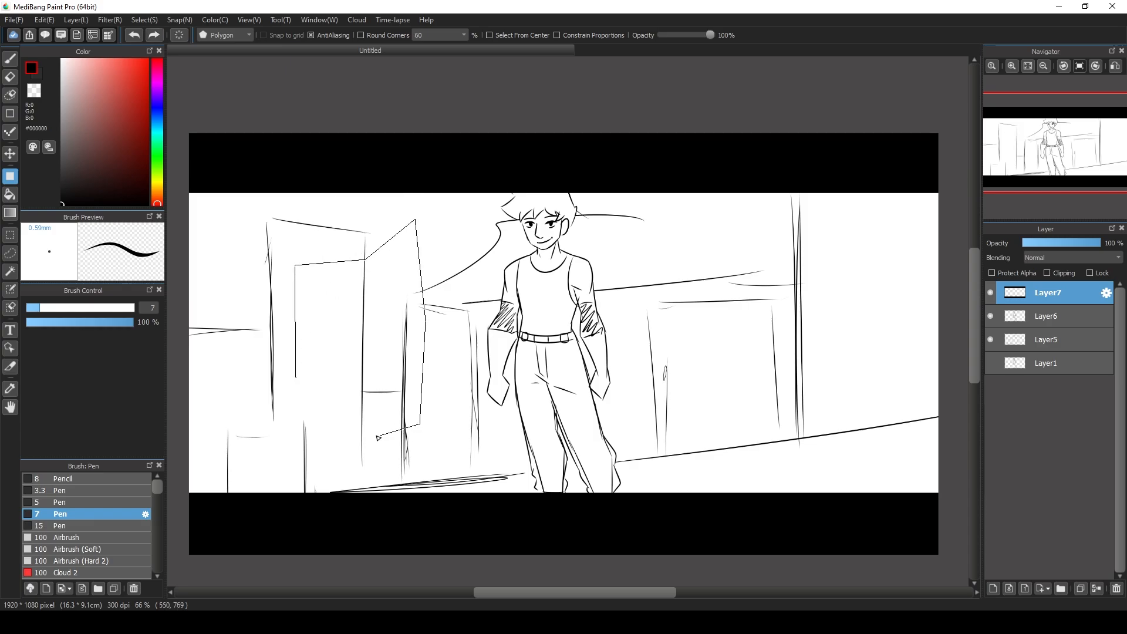
left_click(364, 434)
left_click(342, 376)
left_click(304, 390)
left_click(297, 379)
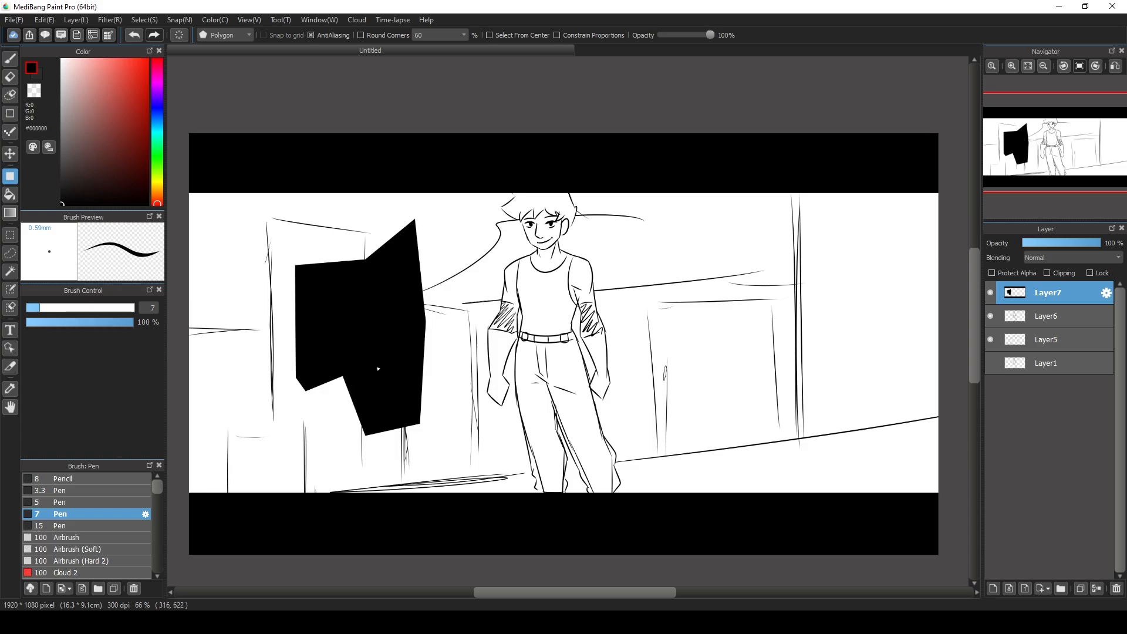
key("ctrl+z")
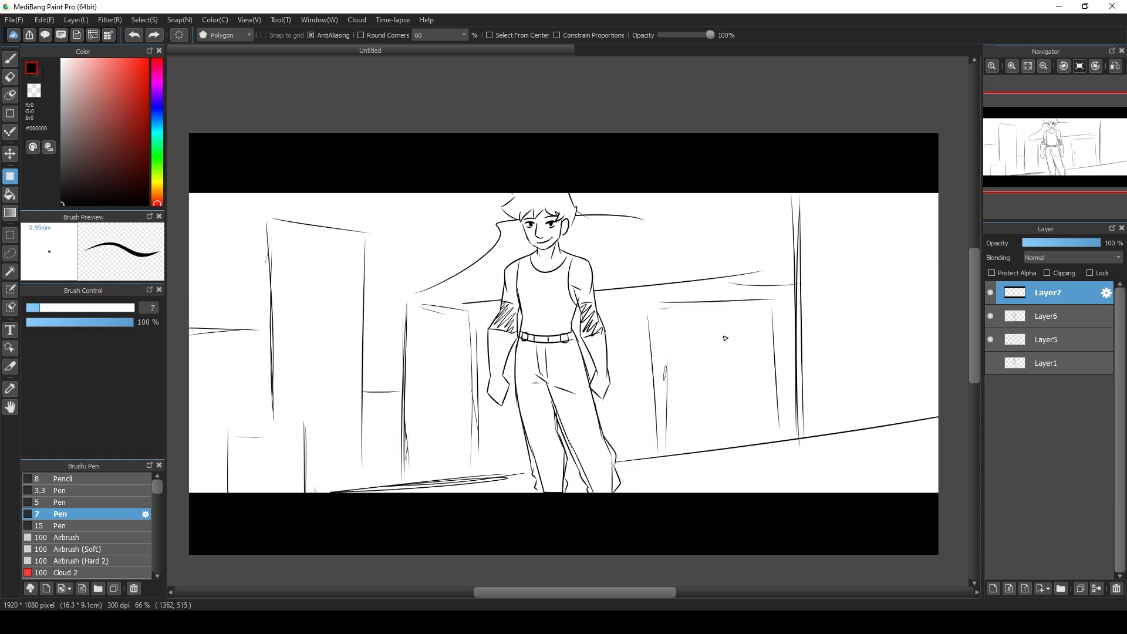
- Switch the shape type to Ellipse and draw trial filled black ellipses over the left-hand buildings, undoing each one
left_click(243, 36)
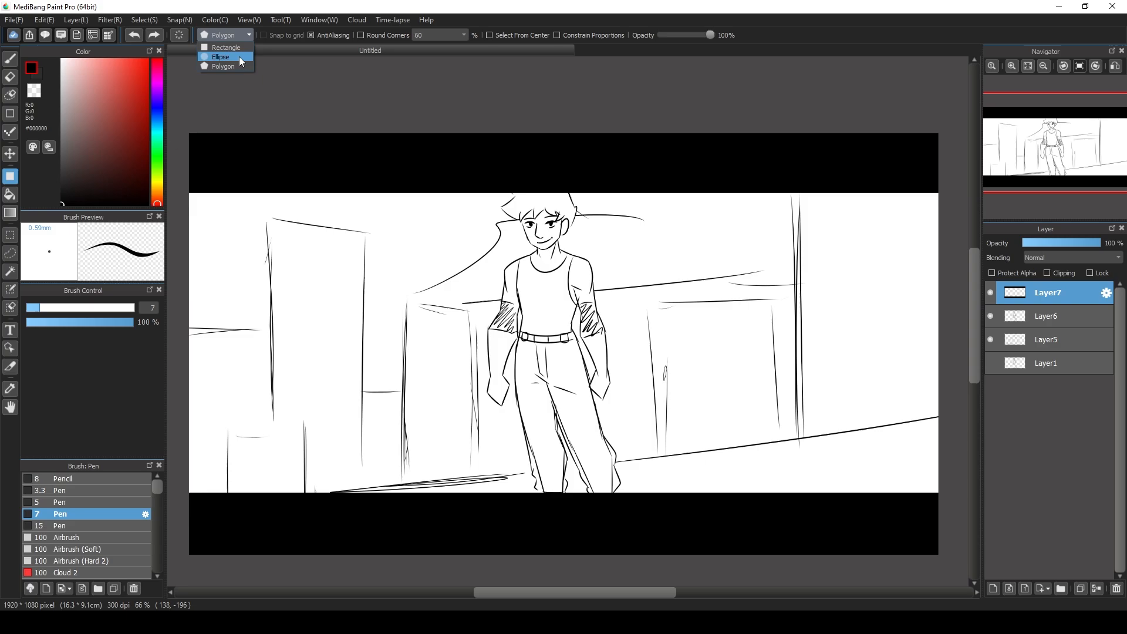
left_click(221, 57)
left_click_drag(234, 231, 441, 414)
key("ctrl+z")
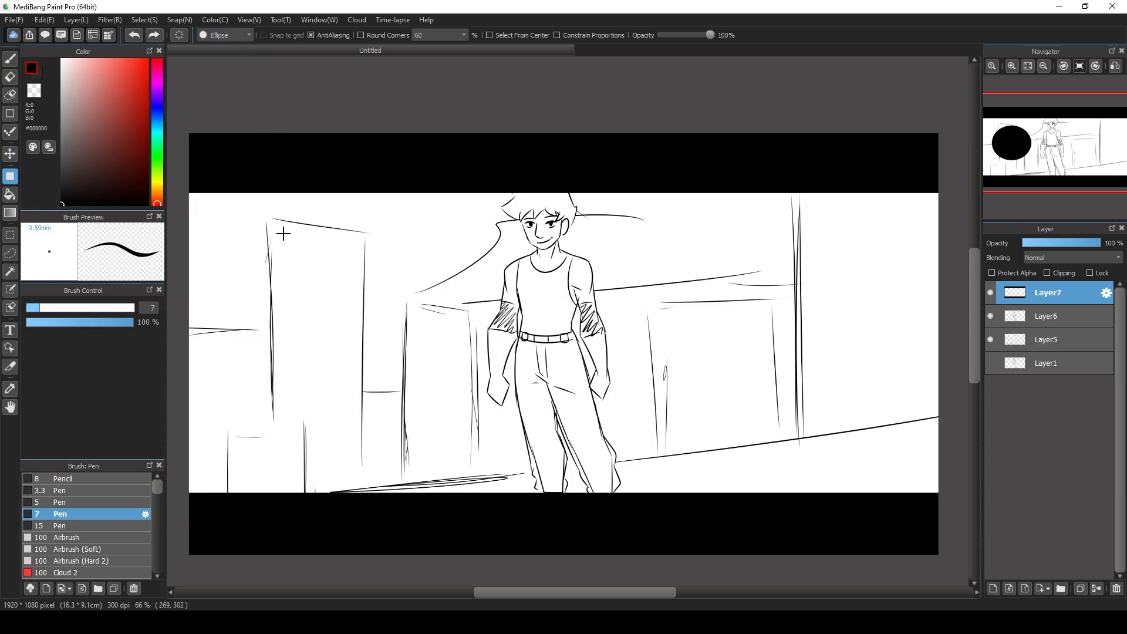
mouse_move(282, 240)
left_mouse_down()
mouse_move(418, 432)
mouse_move(461, 430)
mouse_move(469, 443)
left_mouse_up()
key("ctrl+z")
key("ctrl+z")
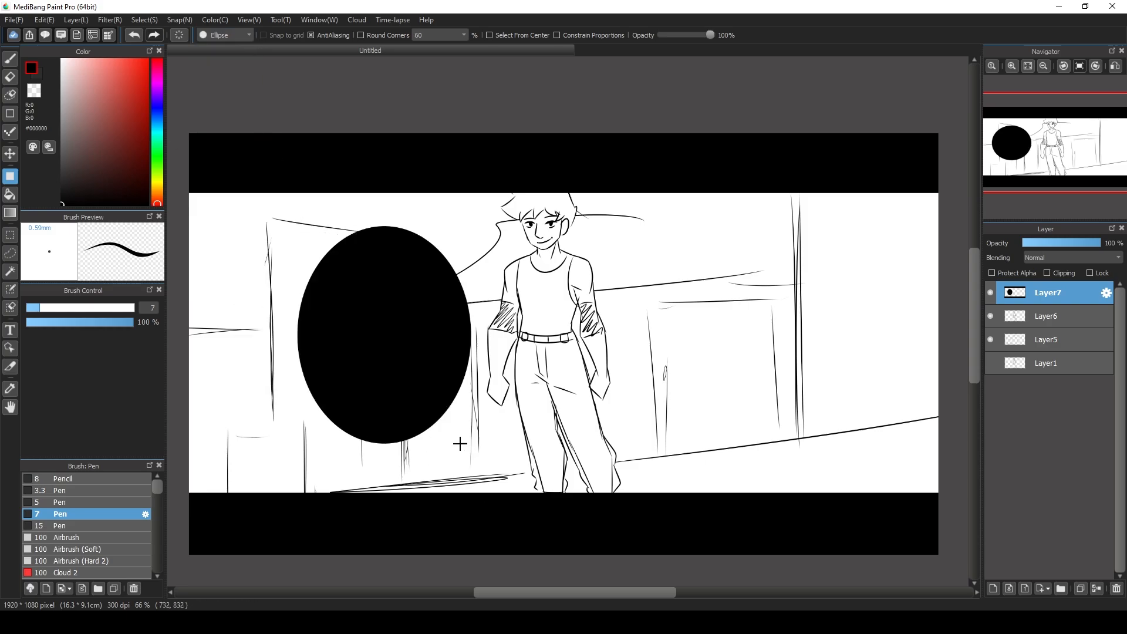
key("ctrl+z")
left_click_drag(241, 271, 458, 421)
key("ctrl+z")
- Draw one trial rectangle over the left-hand buildings and undo it, then switch back to Ellipse and draw and undo one ellipse
left_click(244, 36)
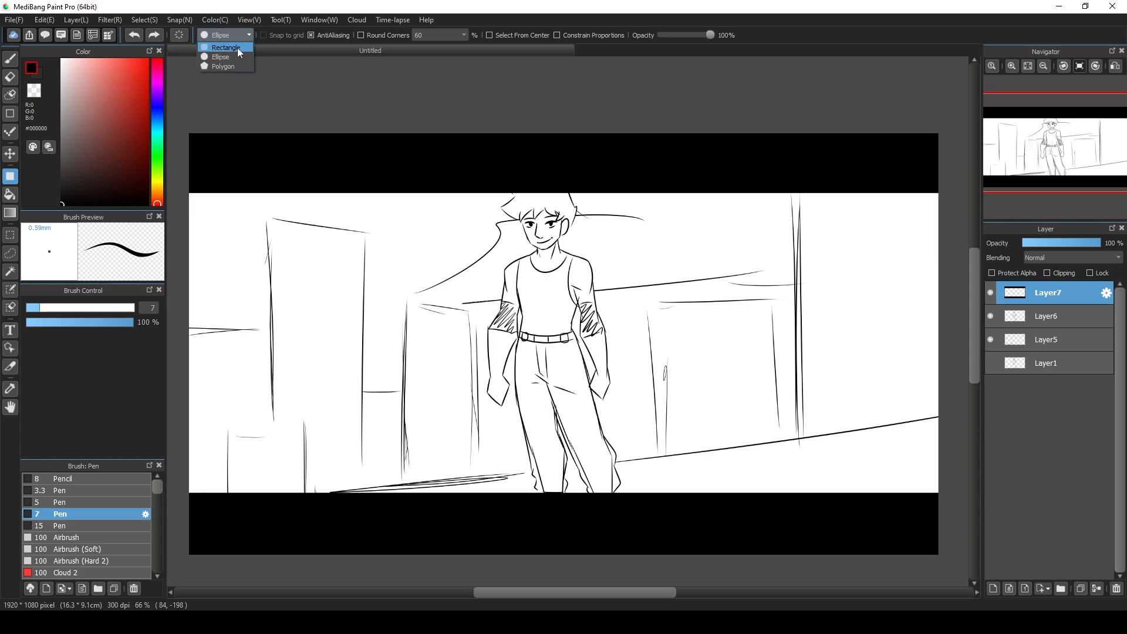
left_click(238, 47)
left_click_drag(239, 214, 376, 347)
key("ctrl+z")
left_click(247, 35)
left_click(245, 61)
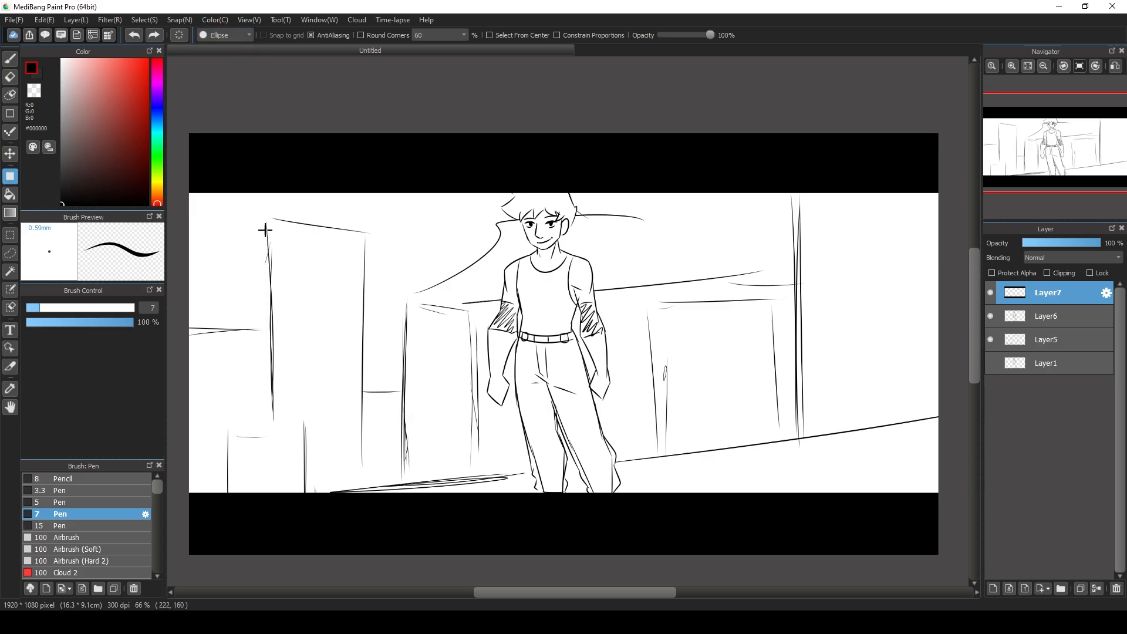
left_click_drag(264, 229, 429, 404)
key("ctrl+z")
- Toggle Layer7's visibility off and on repeatedly to compare the drawing with and without the letterbox bars
mouse_move(1056, 142)
left_mouse_down()
mouse_move(1040, 141)
mouse_move(1057, 152)
mouse_move(1041, 149)
mouse_move(1056, 154)
mouse_move(1054, 190)
mouse_move(1056, 153)
left_mouse_up()
left_click(990, 292)
left_click(990, 292)
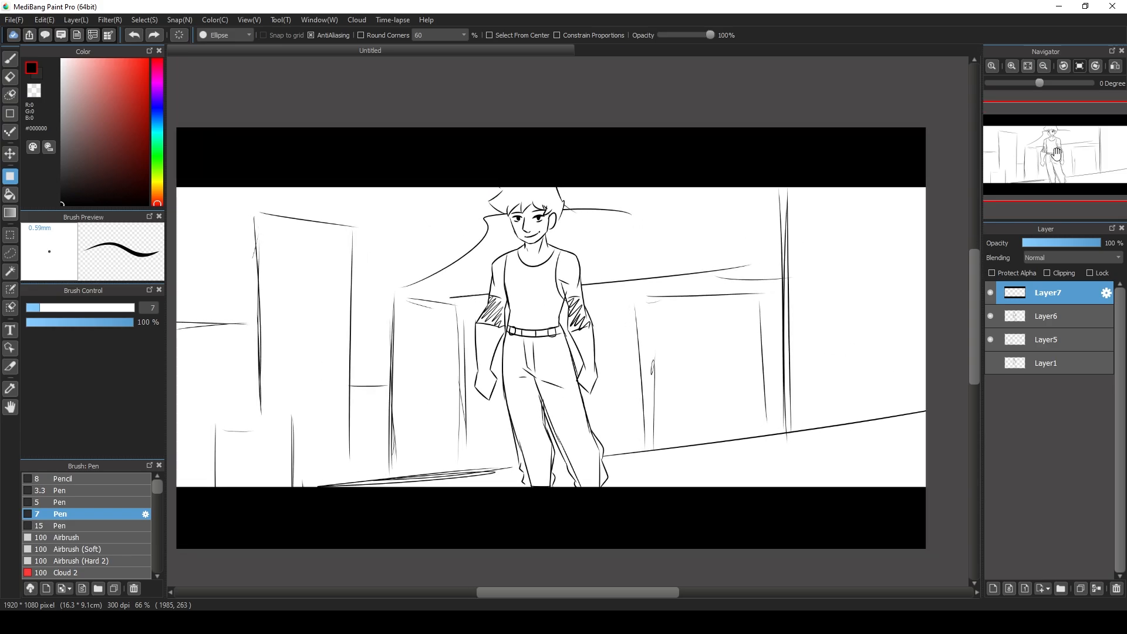
left_click(989, 294)
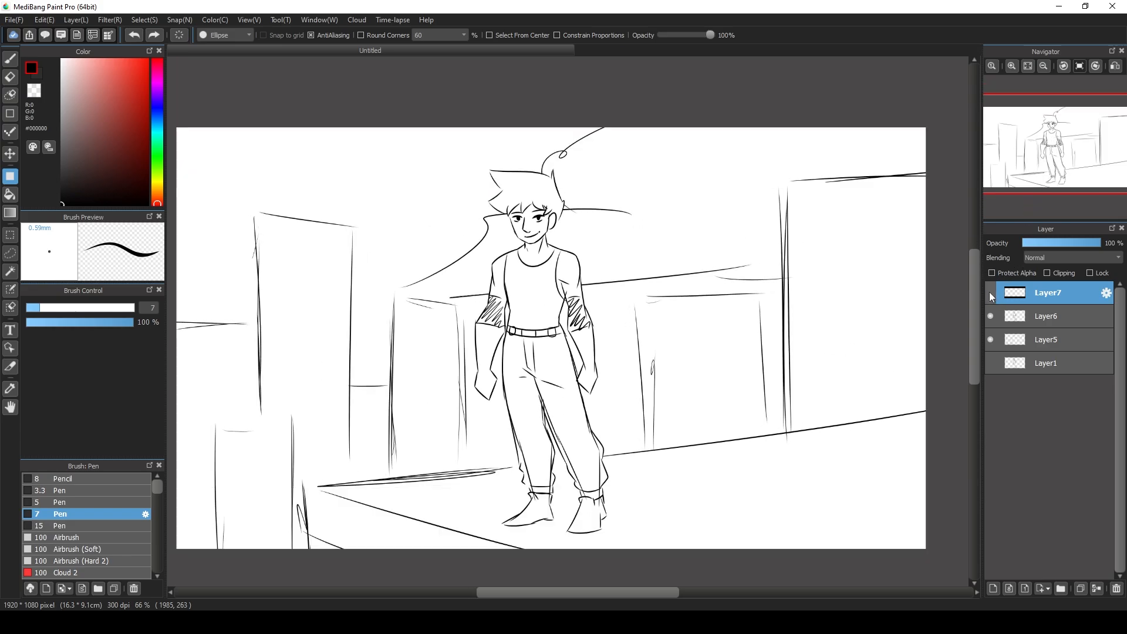
left_click(990, 291)
left_click(990, 291)
left_click(988, 292)
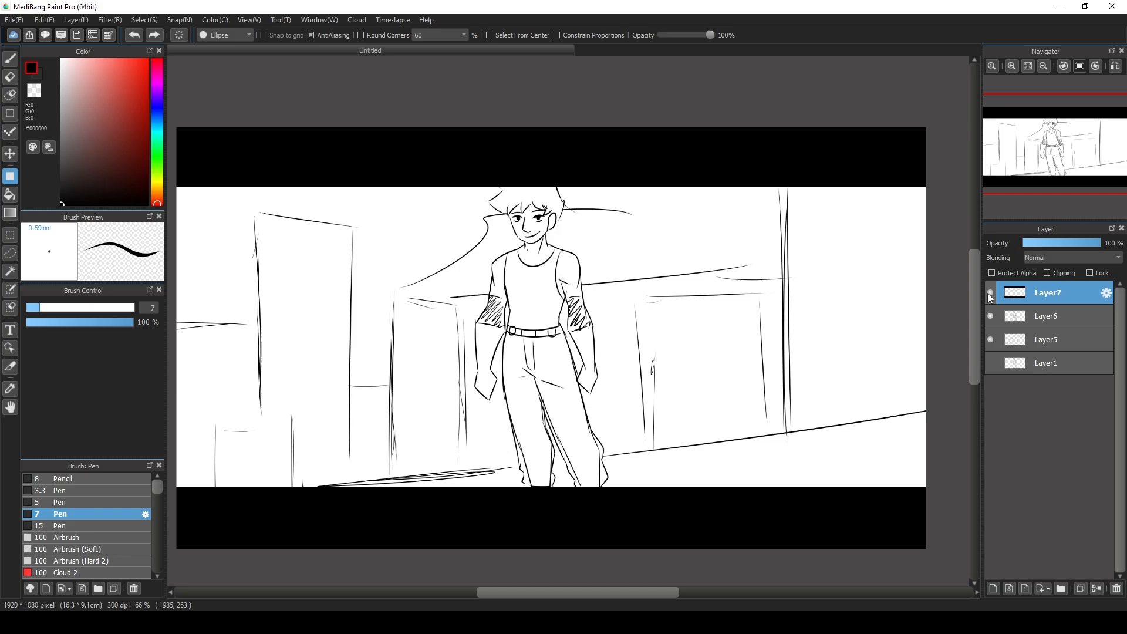
left_click(988, 294)
left_click(987, 294)
- Lower Layer7's opacity to 78%
mouse_move(1051, 170)
left_mouse_down()
mouse_move(1052, 156)
mouse_move(1037, 186)
left_mouse_up()
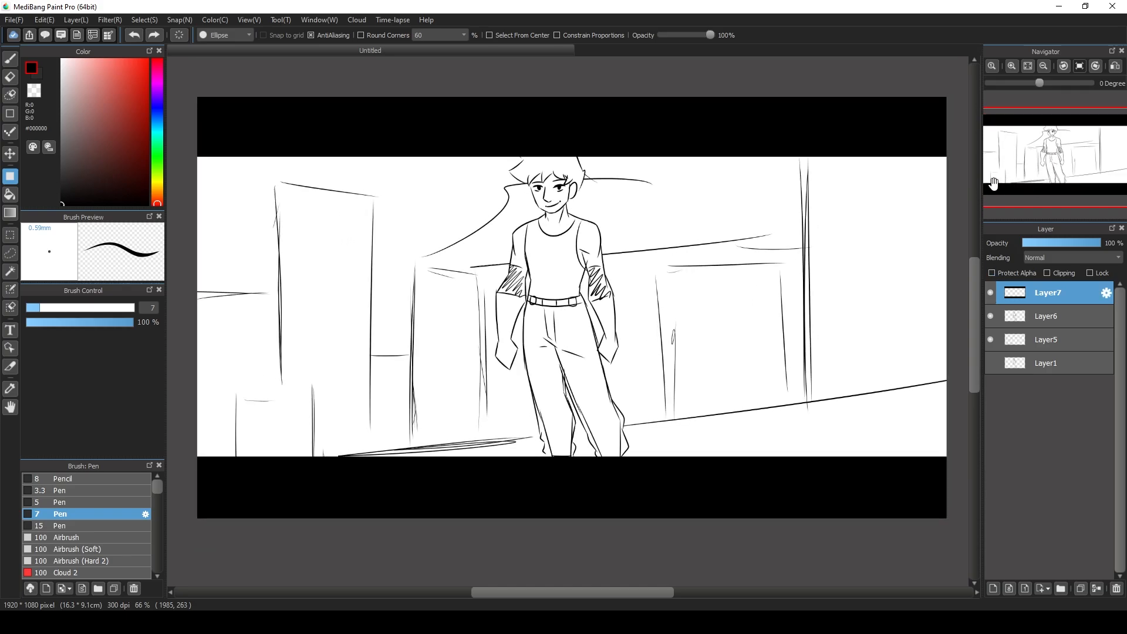
left_click_drag(1090, 245, 1082, 244)
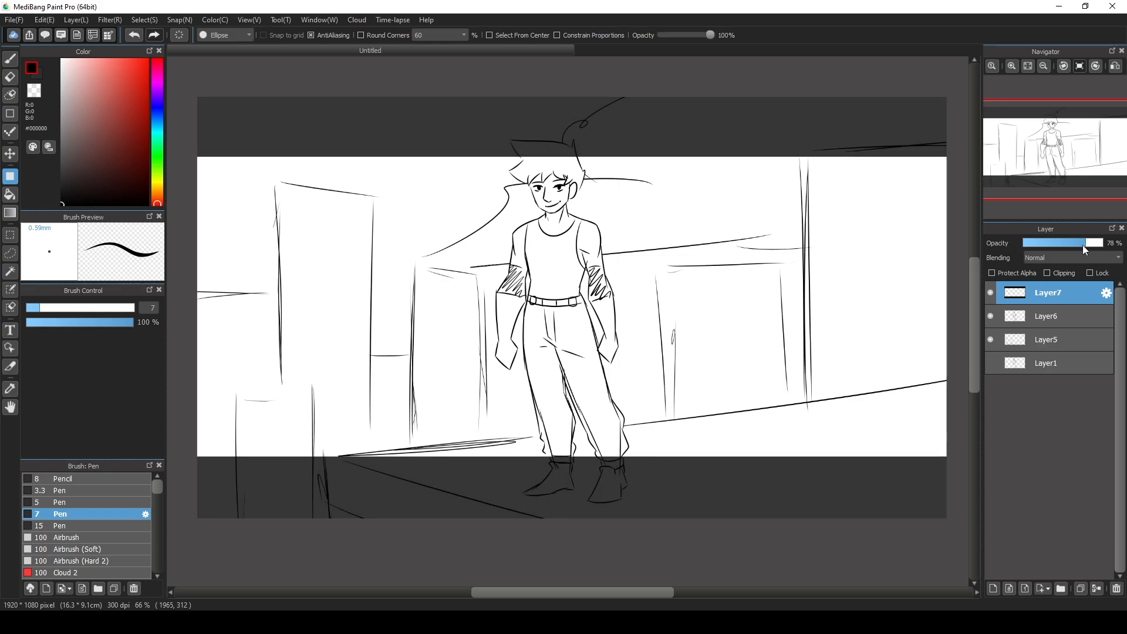
- Erase the upper letterbox bar on Layer7 along the inside of the hair outline, undoing the stray strokes
left_click_drag(1055, 157, 1050, 131)
left_click(1010, 66)
left_click(1010, 66)
left_click(1053, 128)
left_click(1011, 66)
left_click(1041, 139)
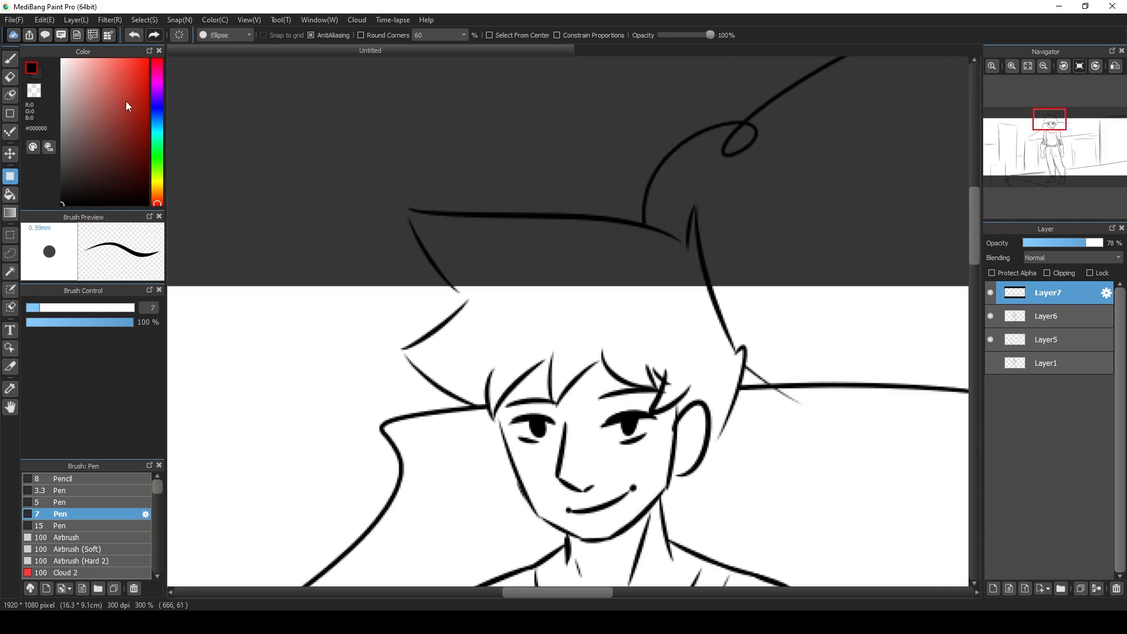
left_click(12, 79)
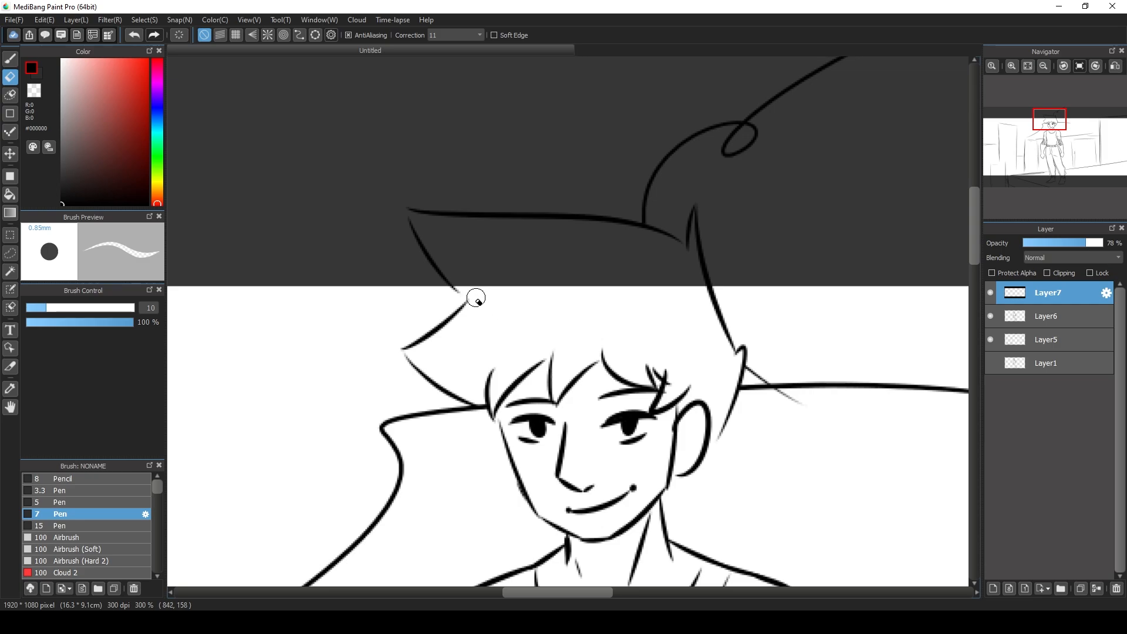
left_click_drag(465, 286, 422, 226)
key("ctrl+z")
mouse_move(470, 294)
left_mouse_down()
mouse_move(414, 214)
mouse_move(575, 221)
mouse_move(606, 226)
left_mouse_up()
mouse_move(689, 255)
left_mouse_down()
mouse_move(692, 212)
mouse_move(701, 283)
left_mouse_up()
key("ctrl+z")
key("ctrl+z")
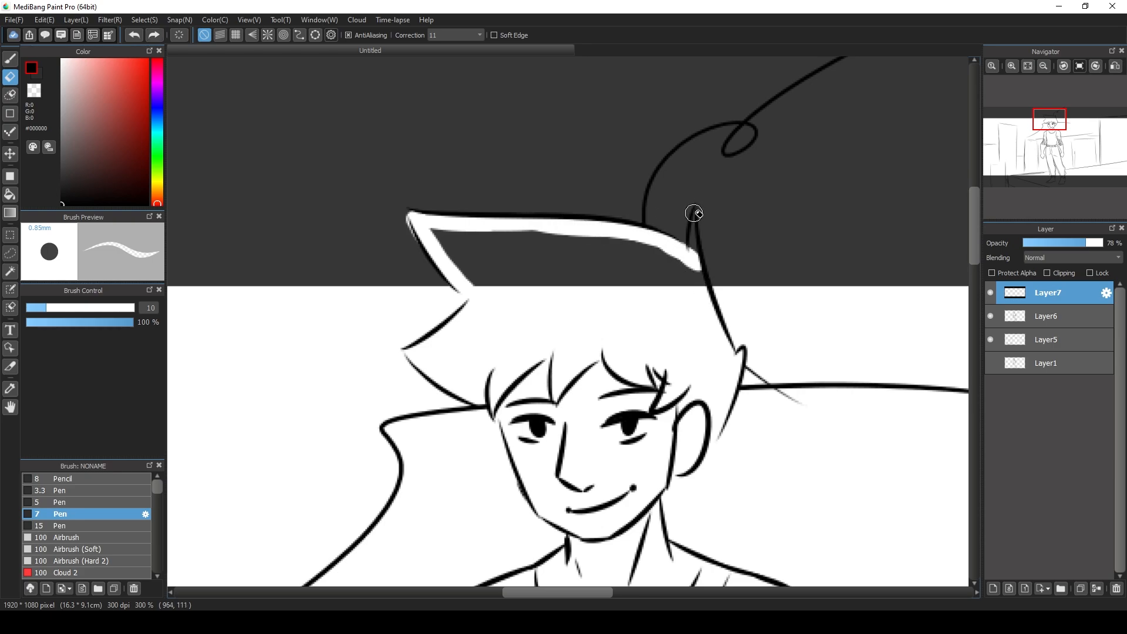
left_click_drag(694, 213, 712, 307)
key("ctrl+z")
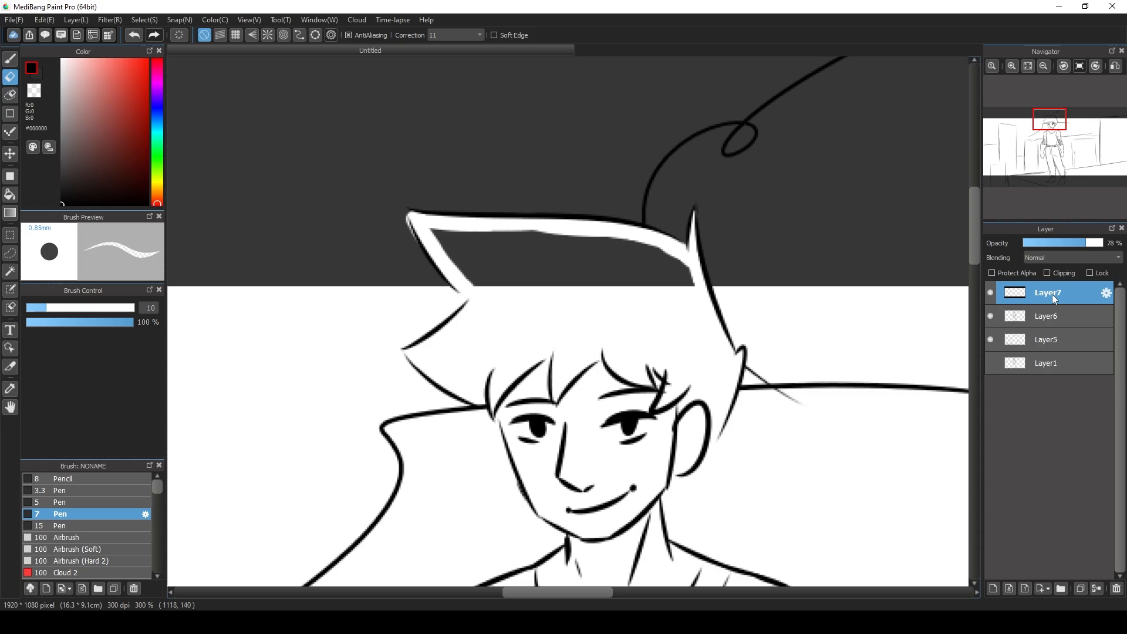
- Erase the rest of the upper bar inside the hair so the head overlaps the letterbox
mouse_move(444, 241)
left_mouse_down()
mouse_move(489, 297)
mouse_move(486, 248)
left_mouse_up()
mouse_move(566, 262)
left_mouse_down()
mouse_move(504, 233)
mouse_move(688, 246)
mouse_move(646, 257)
mouse_move(675, 252)
left_mouse_up()
key("ctrl+z")
key("ctrl+z")
mouse_move(431, 229)
left_mouse_down()
mouse_move(686, 267)
mouse_move(429, 235)
mouse_move(474, 286)
mouse_move(478, 258)
mouse_move(603, 287)
mouse_move(619, 267)
left_mouse_up()
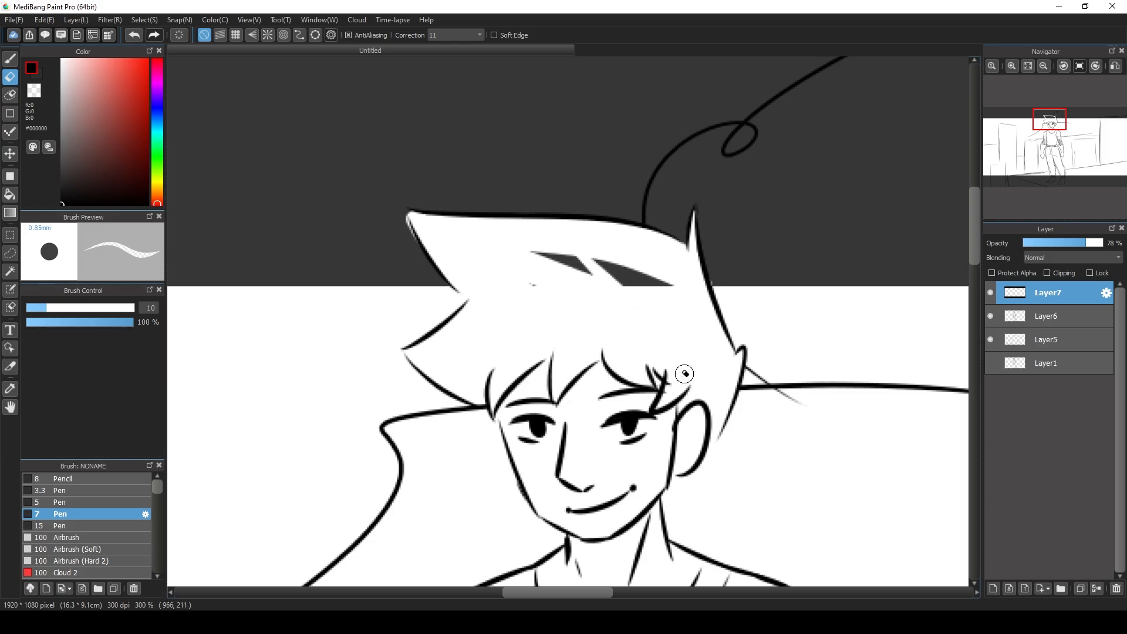
key("ctrl+z")
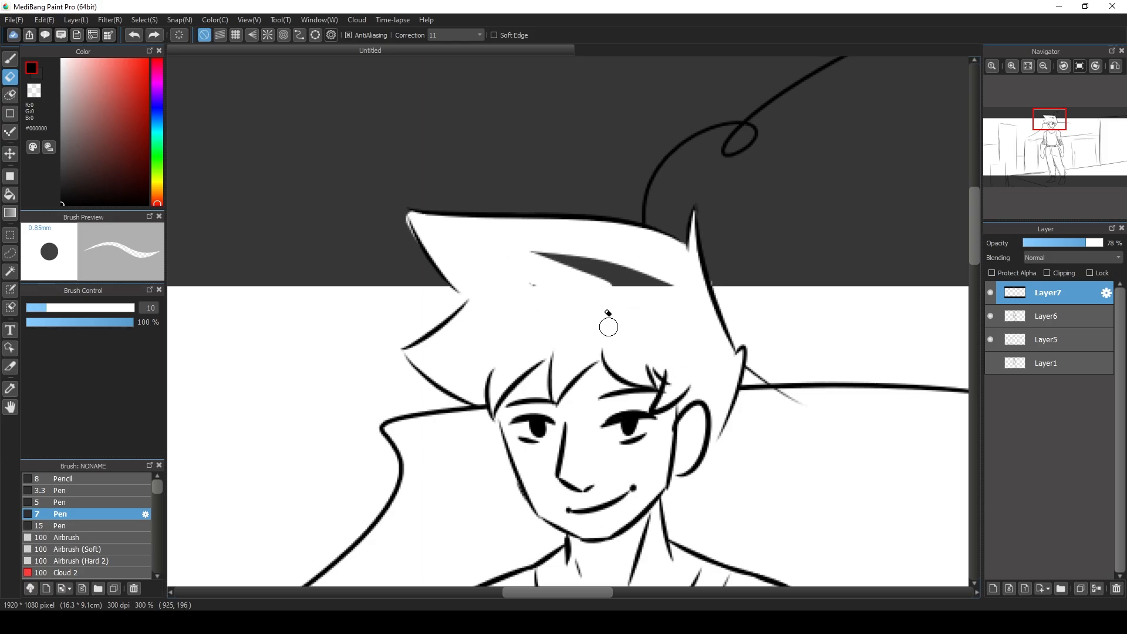
mouse_move(513, 249)
left_mouse_down()
mouse_move(656, 315)
mouse_move(523, 252)
mouse_move(678, 296)
mouse_move(532, 247)
left_mouse_up()
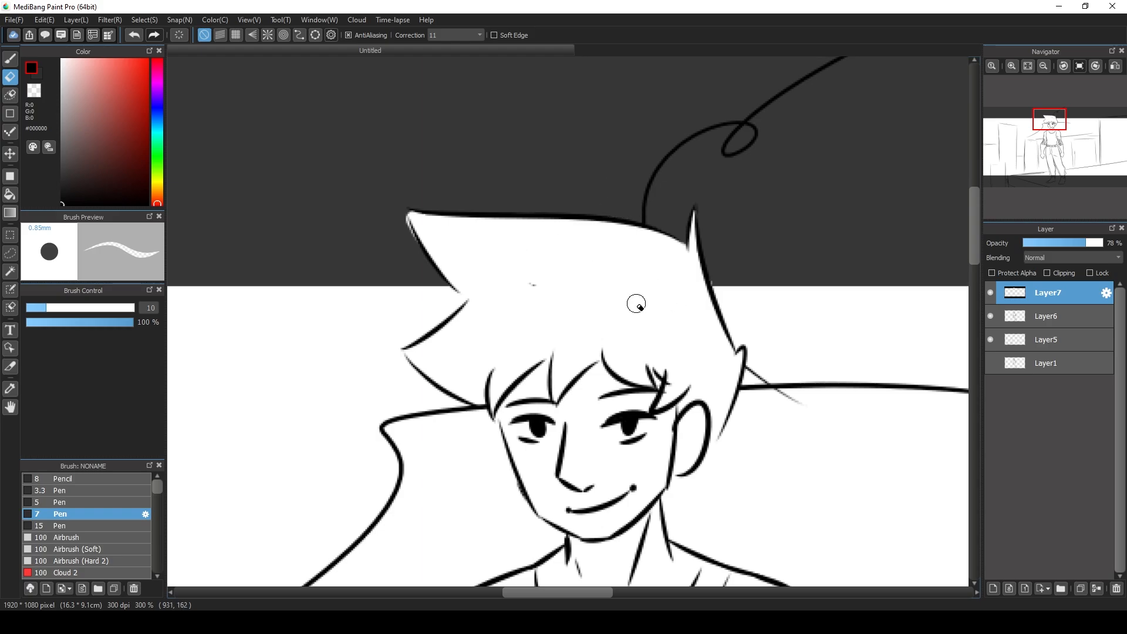
- Erase a trial curved stroke through the upper bar beside the head, undo and redo it, and undo it again
mouse_move(233, 312)
left_mouse_down()
mouse_move(273, 227)
mouse_move(588, 79)
left_mouse_up()
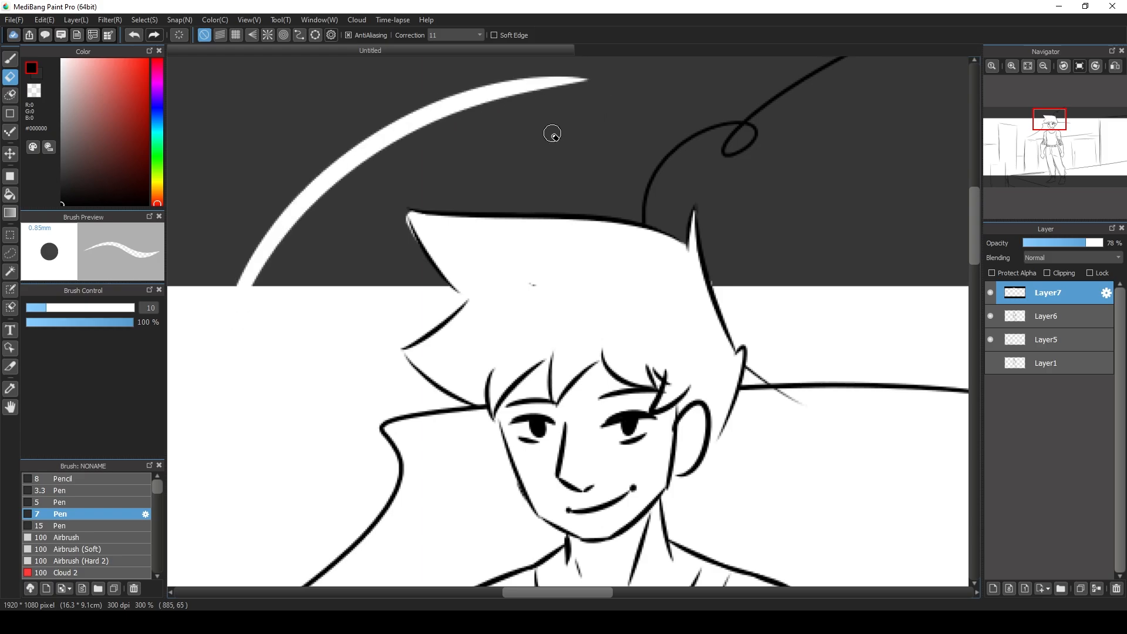
key("ctrl+z")
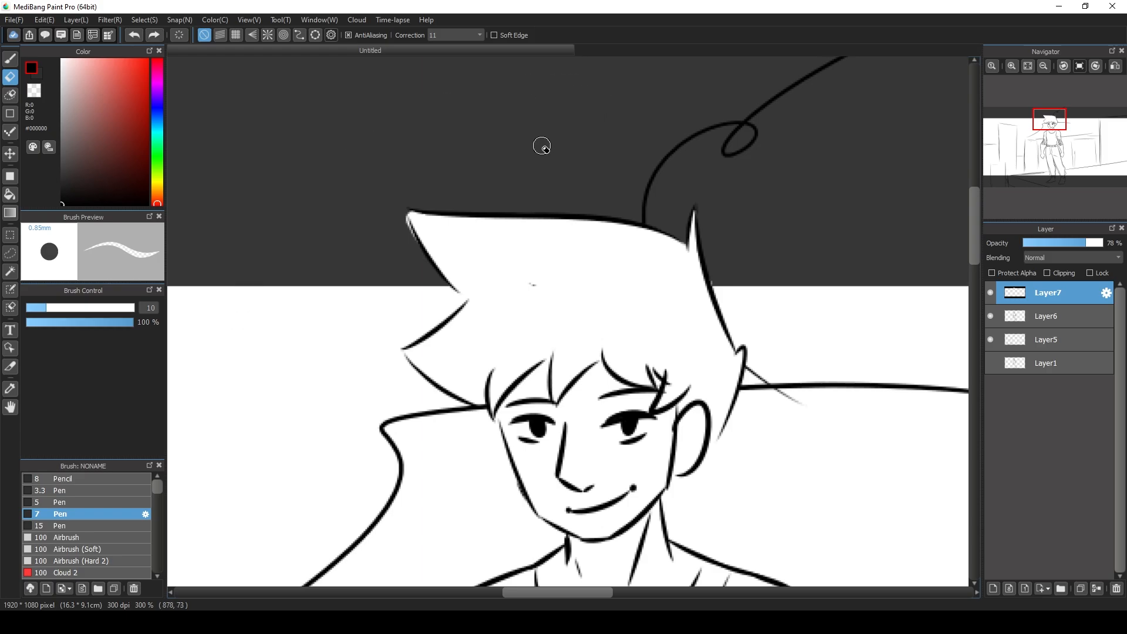
key("ctrl+y")
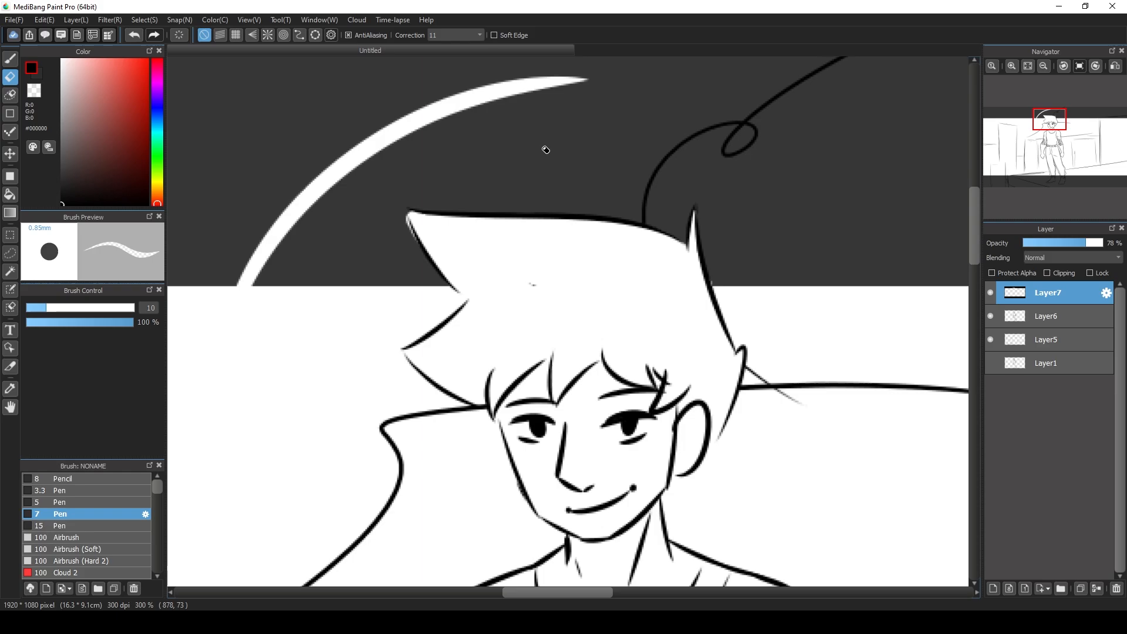
key("ctrl+z")
- Erase the lower letterbox bar on Layer7 inside the outlines of both feet and ankles
mouse_move(1060, 141)
left_mouse_down()
mouse_move(1048, 151)
mouse_move(1052, 183)
left_mouse_up()
mouse_move(544, 313)
left_mouse_down()
mouse_move(463, 433)
mouse_move(436, 446)
mouse_move(500, 409)
mouse_move(414, 445)
mouse_move(546, 432)
mouse_move(614, 412)
mouse_move(594, 412)
mouse_move(642, 418)
mouse_move(626, 320)
mouse_move(605, 329)
mouse_move(598, 402)
mouse_move(483, 430)
mouse_move(536, 377)
mouse_move(562, 421)
mouse_move(587, 364)
left_mouse_up()
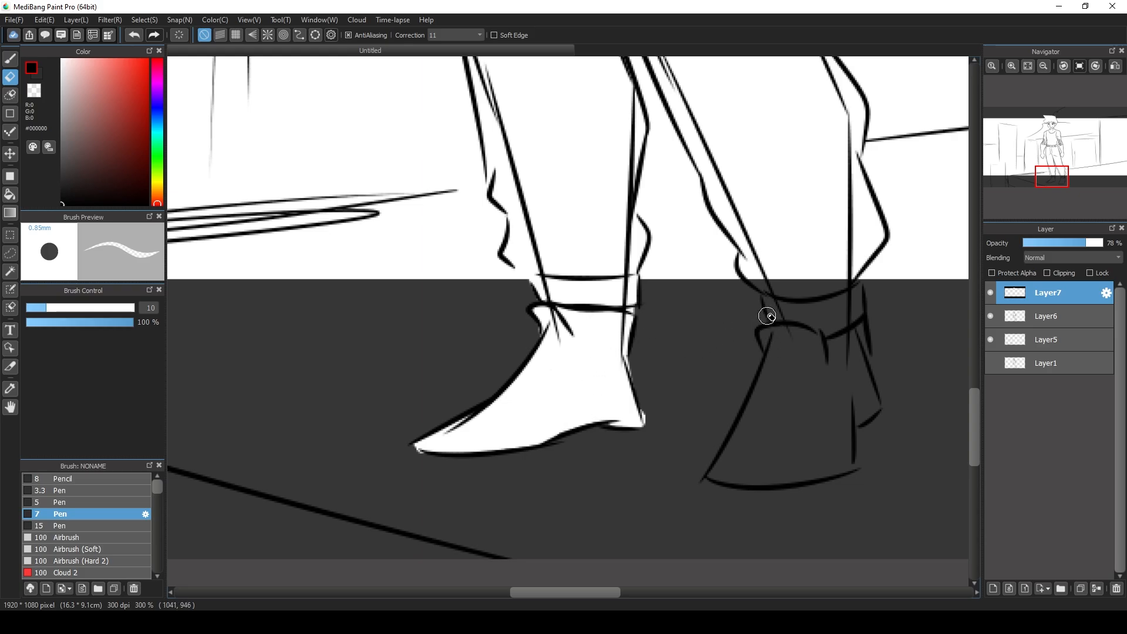
mouse_move(767, 312)
left_mouse_down()
mouse_move(780, 346)
mouse_move(778, 288)
mouse_move(803, 350)
mouse_move(840, 328)
mouse_move(858, 369)
mouse_move(857, 352)
mouse_move(855, 411)
left_mouse_up()
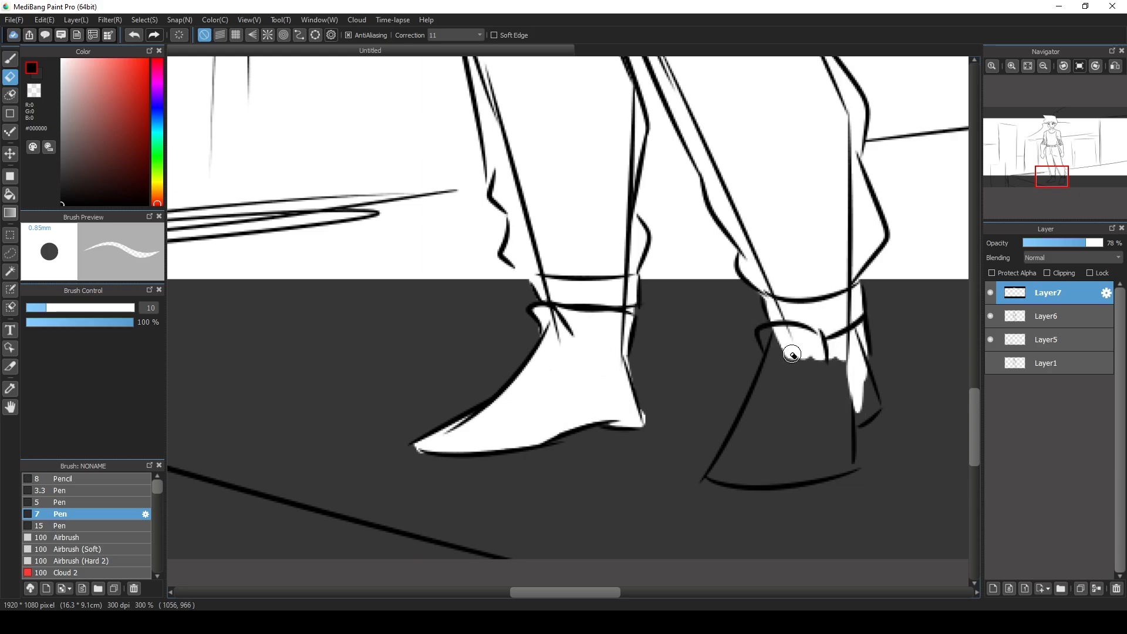
mouse_move(791, 354)
left_mouse_down()
mouse_move(763, 338)
mouse_move(783, 392)
mouse_move(778, 346)
mouse_move(720, 474)
mouse_move(809, 476)
mouse_move(774, 480)
mouse_move(843, 461)
mouse_move(845, 346)
left_mouse_up()
mouse_move(851, 422)
left_mouse_down()
mouse_move(853, 351)
mouse_move(822, 346)
mouse_move(838, 367)
mouse_move(839, 353)
mouse_move(801, 461)
mouse_move(761, 456)
mouse_move(769, 390)
mouse_move(782, 418)
mouse_move(819, 349)
left_mouse_up()
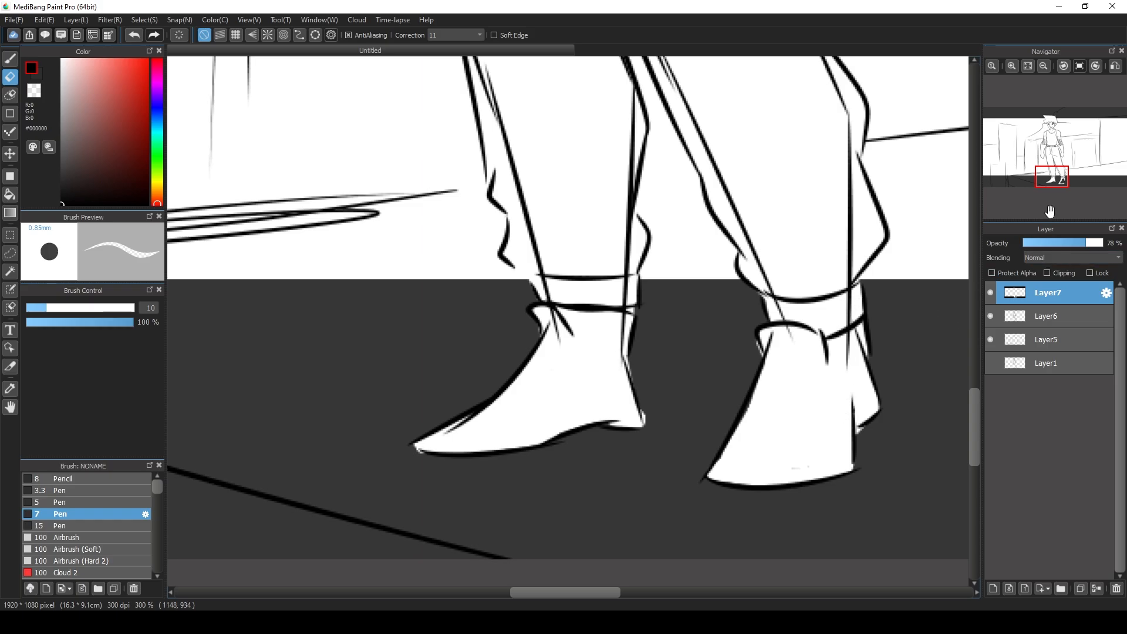
- Restore Layer7's opacity to 100% with the whole canvas in view
left_click(1028, 66)
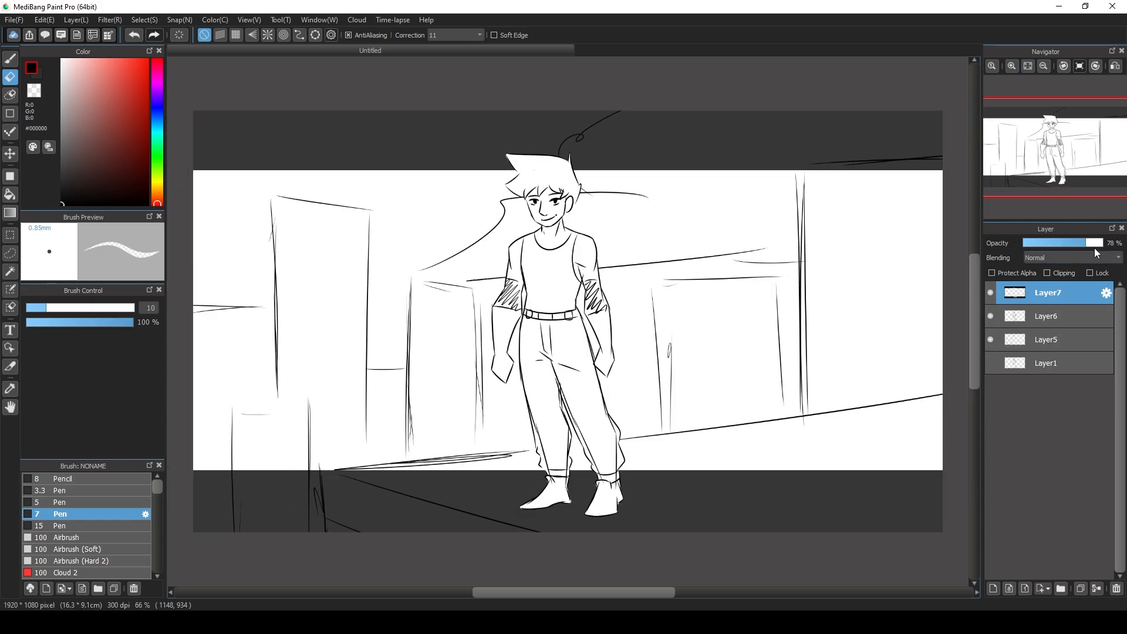
left_click_drag(1085, 243, 1111, 247)
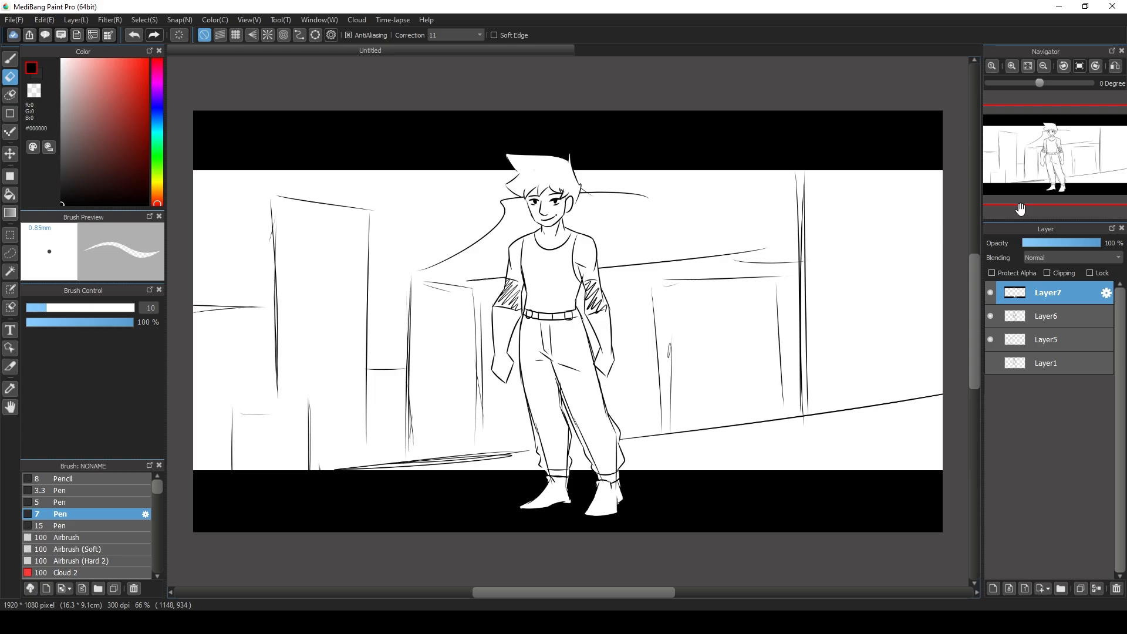
mouse_move(1055, 154)
left_mouse_down()
mouse_move(1055, 164)
mouse_move(1064, 152)
mouse_move(1057, 170)
mouse_move(1055, 146)
mouse_move(1054, 159)
left_mouse_up()
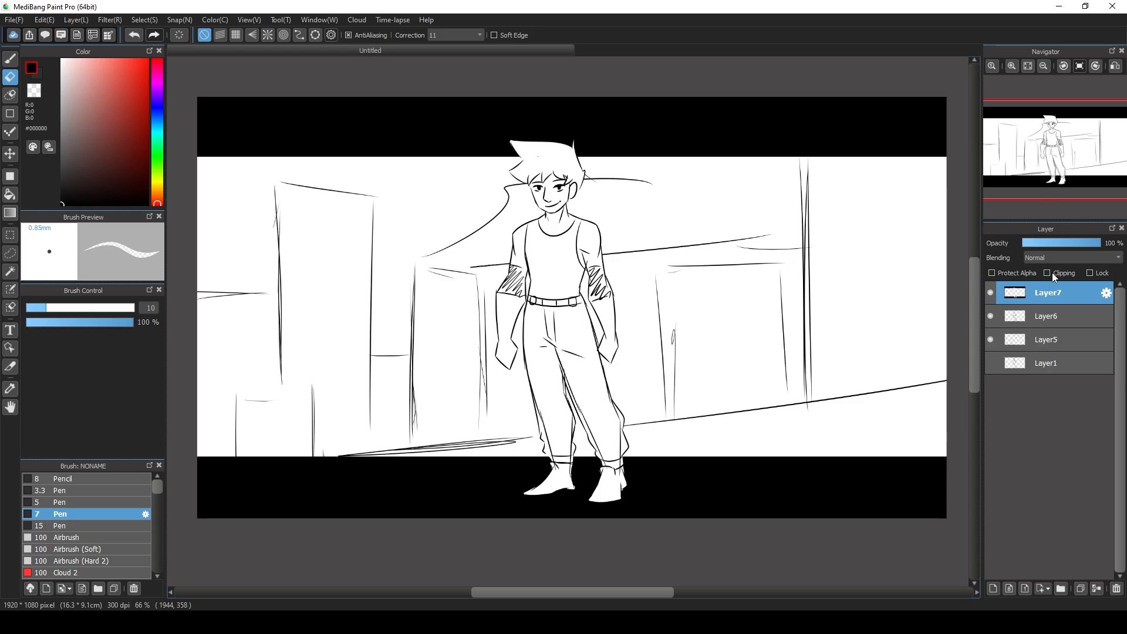
- Add a new layer directly above Layer5
left_click(1059, 326)
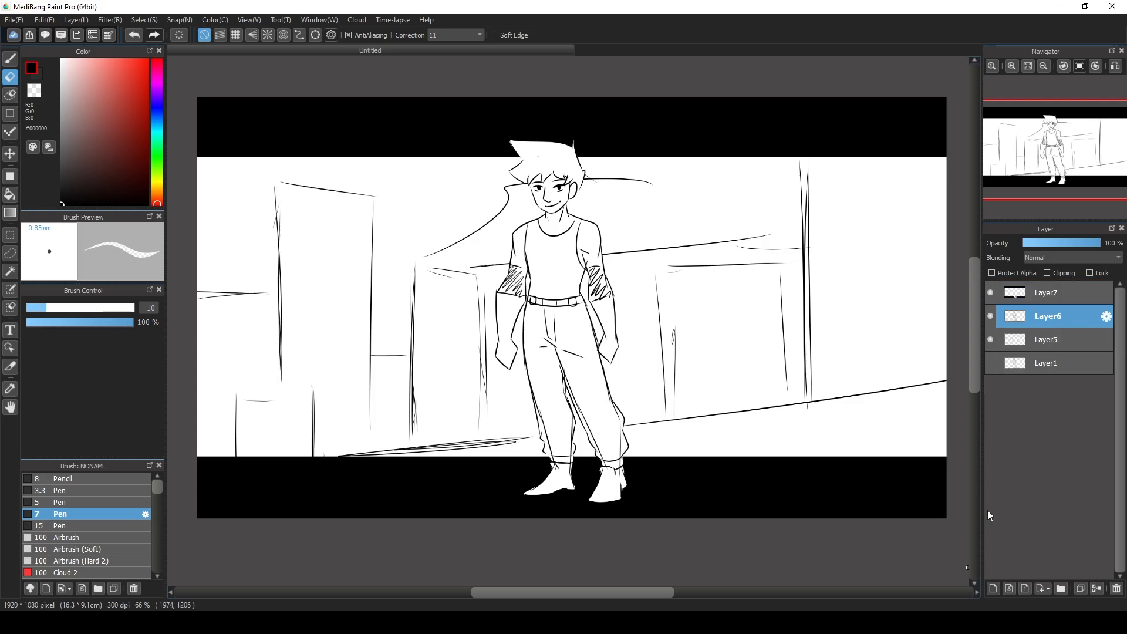
left_click(1033, 339)
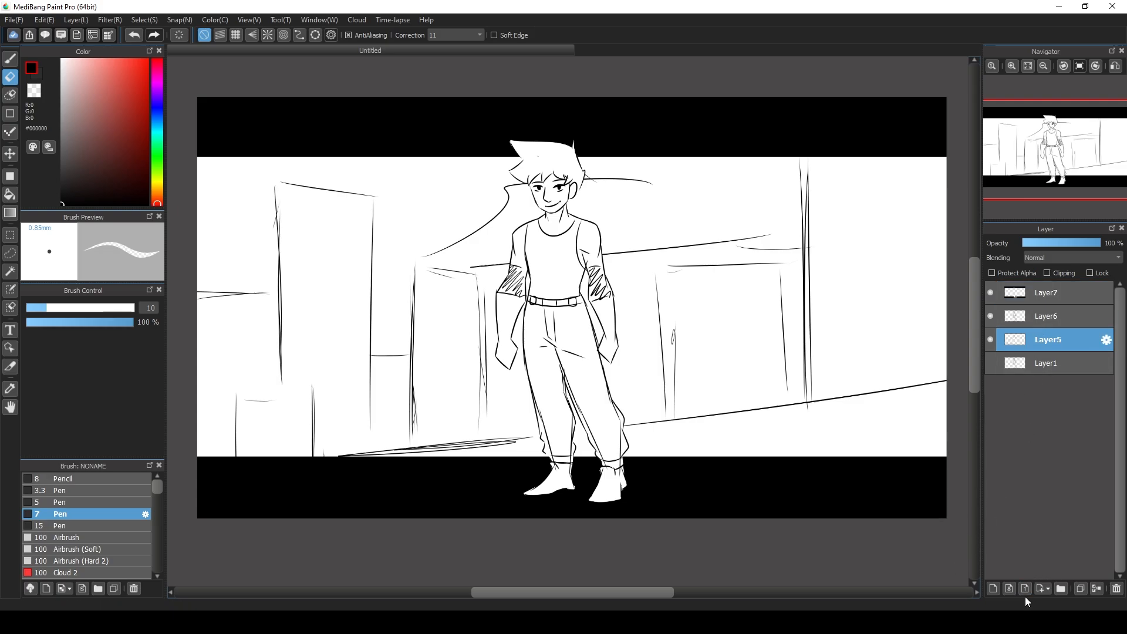
left_click(994, 589)
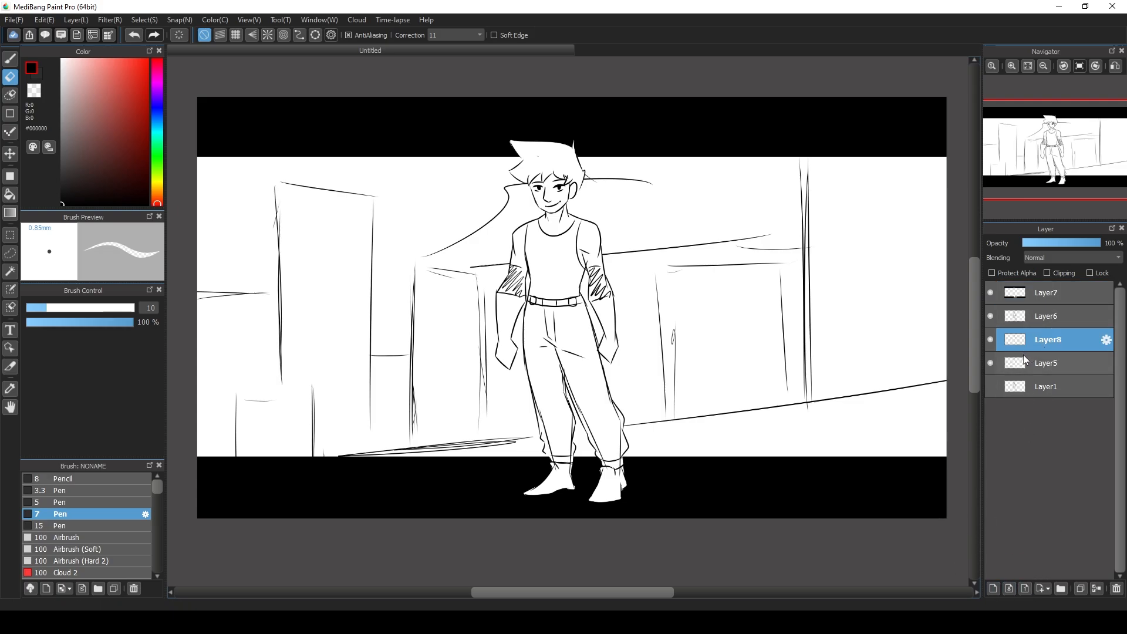
- Bucket-fill the trousers and the gap at the trouser cuff with bright red #FF1200 on Layer8, and undo both fills
left_click(10, 194)
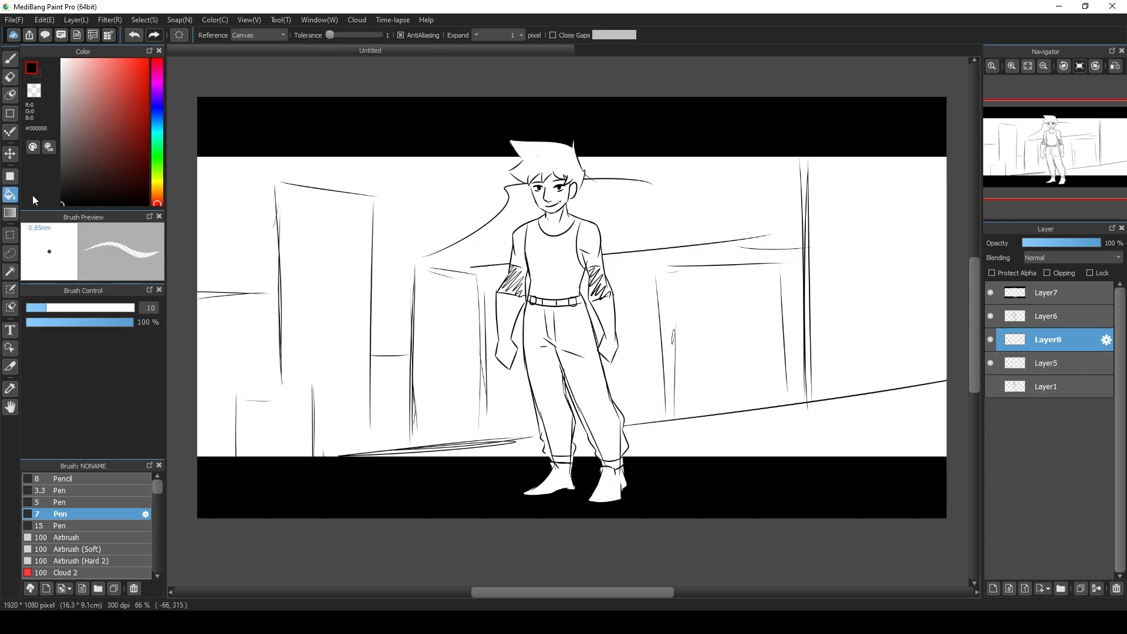
left_click(147, 61)
left_click(560, 391)
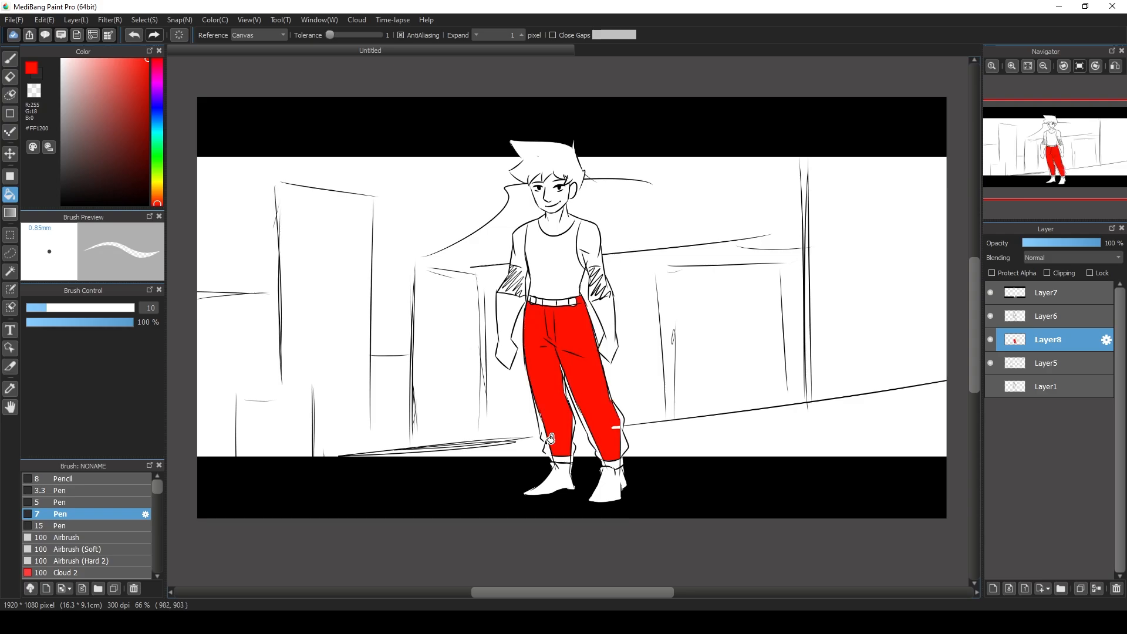
left_click(560, 441)
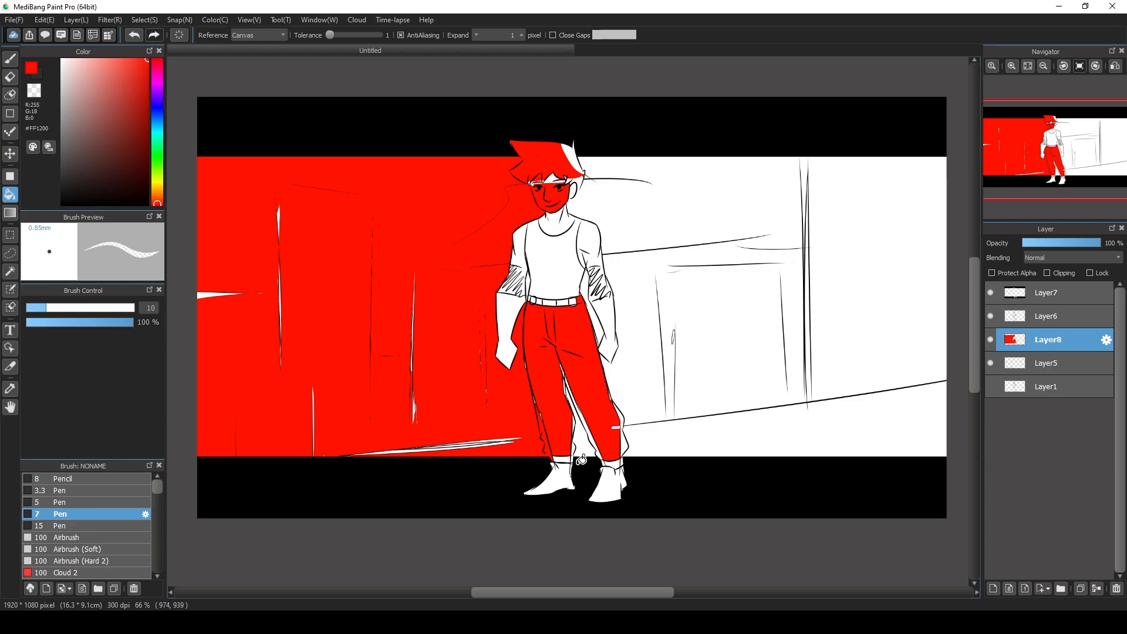
key("ctrl+z")
key("ctrl+z")
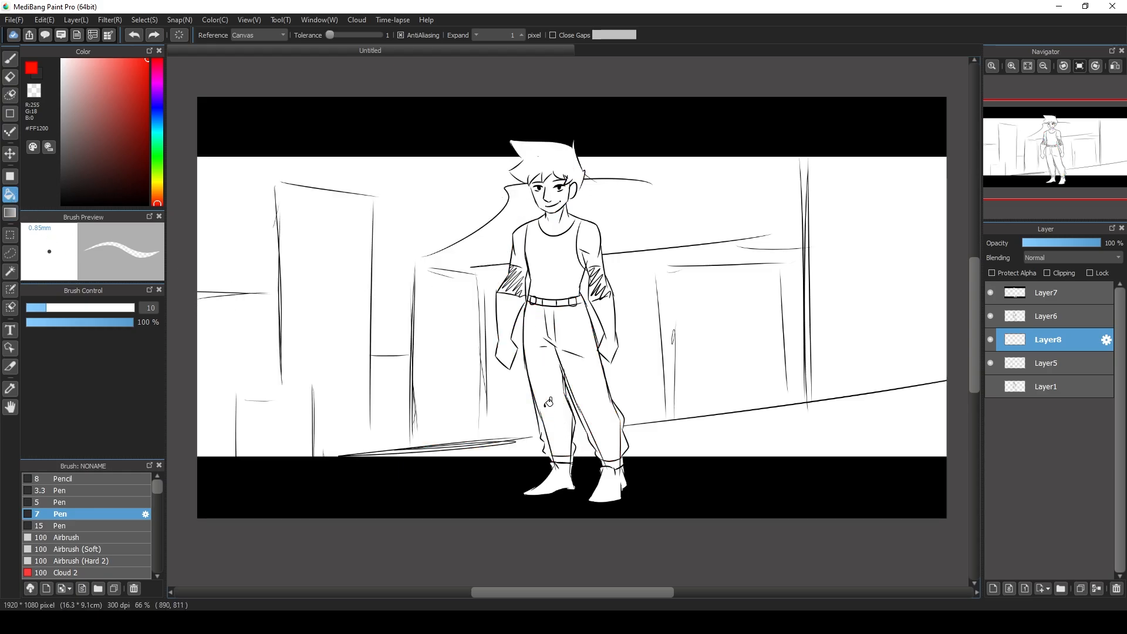
- Fill the trousers with red again, undo it, and fill only the open area beside the figure's left-hand trouser cuff
left_click(585, 423)
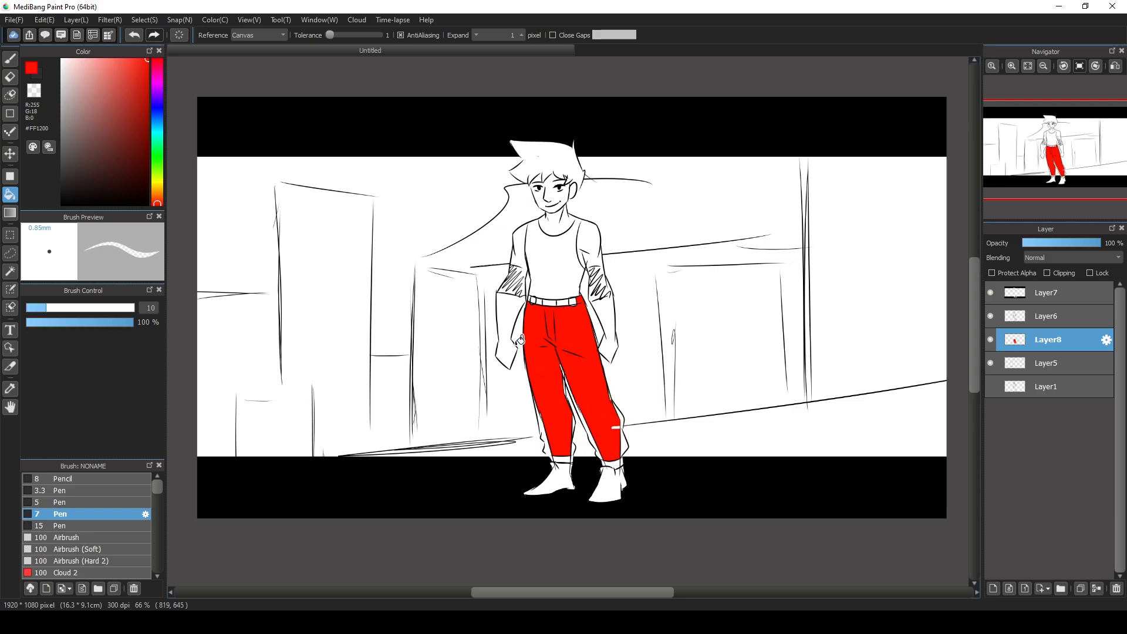
key("ctrl+z")
left_click(551, 446)
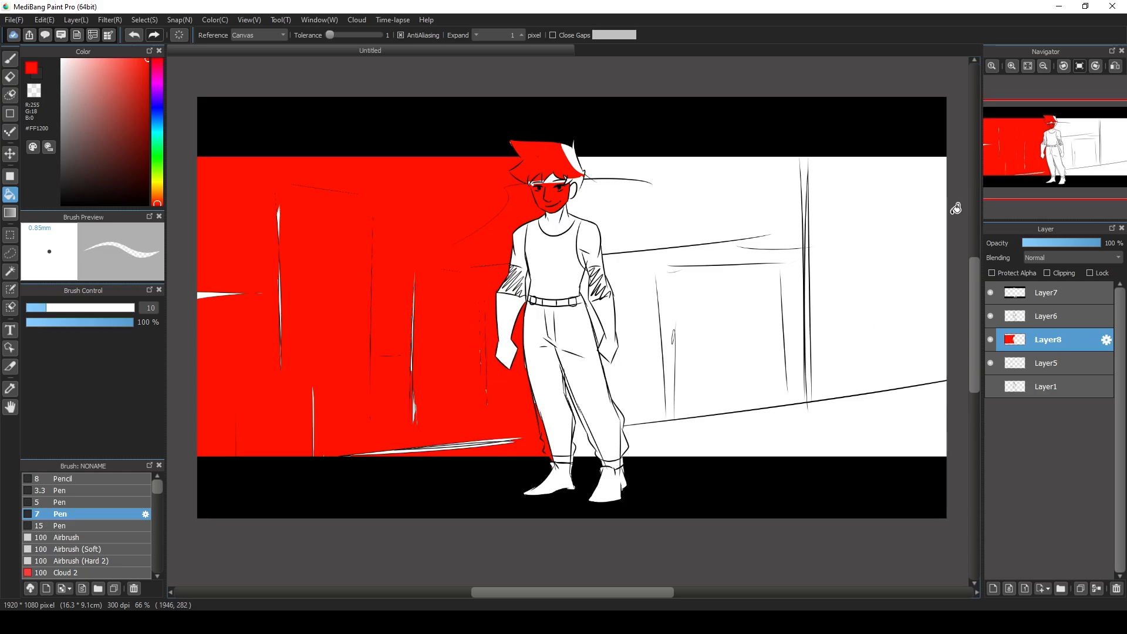
- Undo the red background fill and bucket-fill both trouser legs with red #FF1200 on Layer8
left_click(1011, 65)
left_click(1011, 65)
left_click_drag(1054, 155, 1049, 180)
key("ctrl+z")
left_click(1011, 66)
left_click(1012, 66)
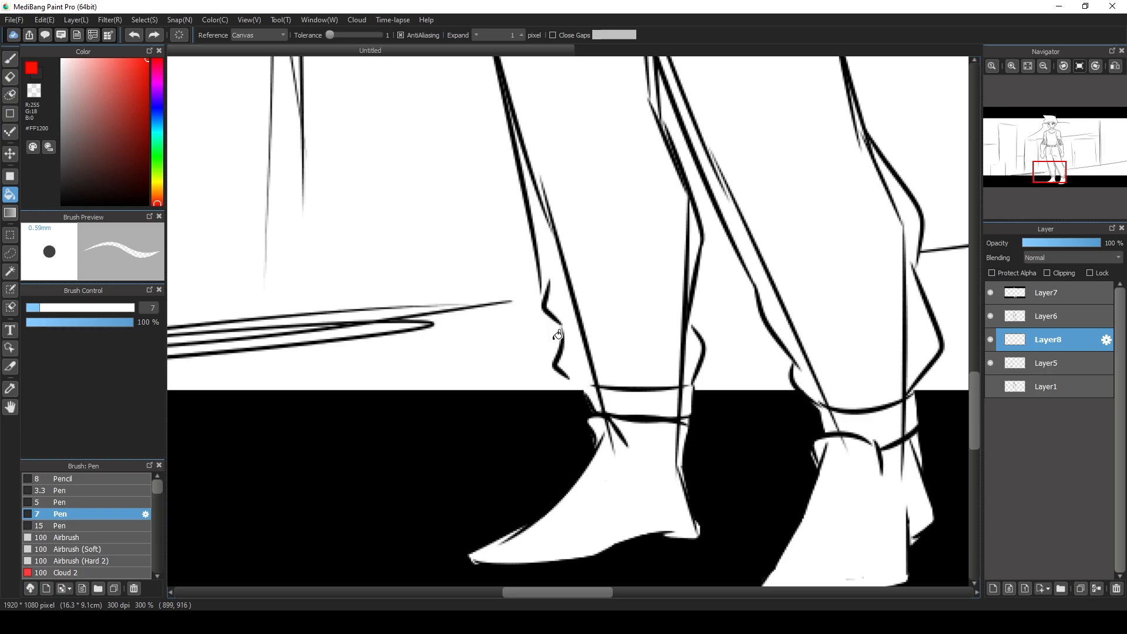
left_click(653, 239)
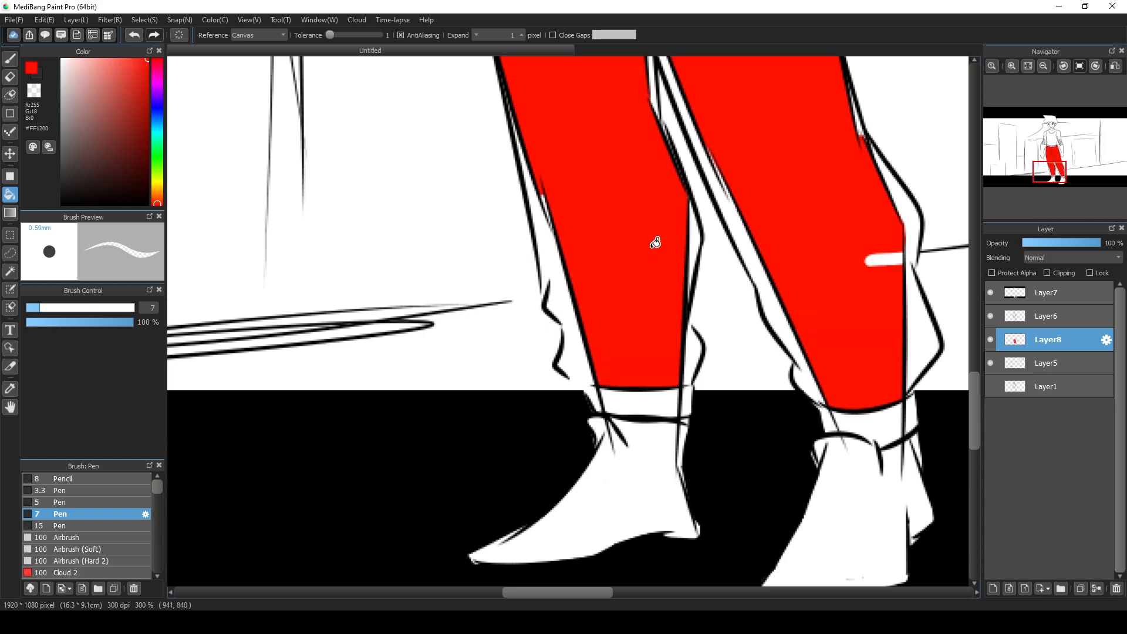
- Bucket-fill the figure's left-hand forearm and hand, beside the trousers, with the same red
mouse_move(1052, 177)
left_mouse_down()
mouse_move(1054, 152)
mouse_move(1055, 181)
mouse_move(1046, 180)
left_mouse_up()
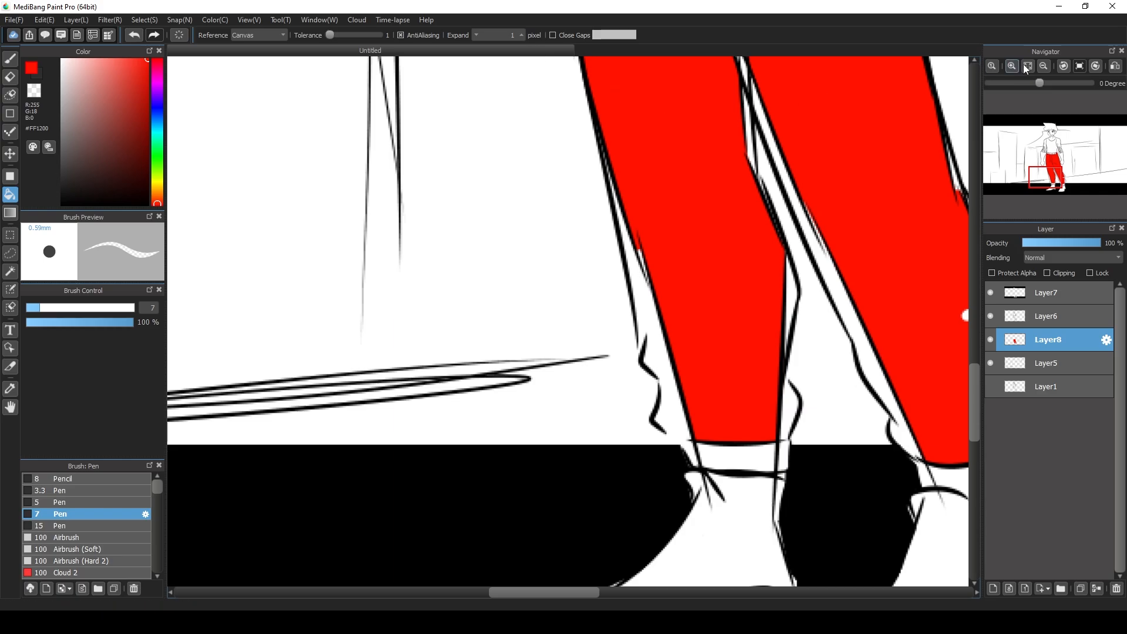
left_click(1044, 65)
left_click(1043, 66)
mouse_move(1048, 147)
left_mouse_down()
mouse_move(1048, 171)
mouse_move(1052, 151)
left_mouse_up()
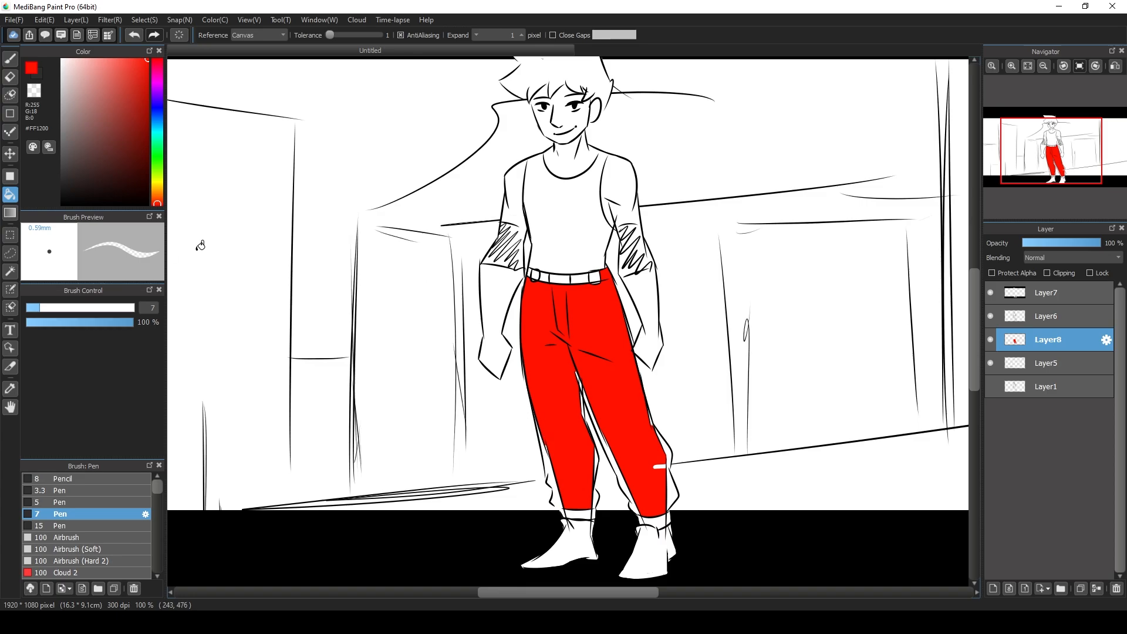
mouse_move(470, 622)
left_click(500, 287)
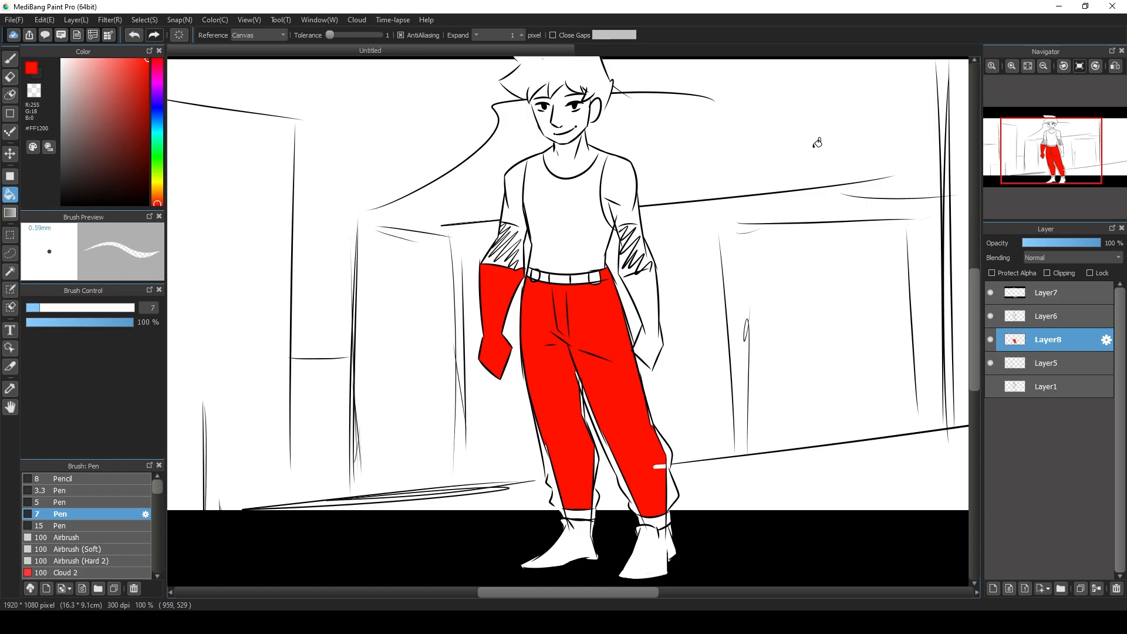
- Bucket-fill the figure's right-hand forearm and hand with red, including the open gaps in the elbow scribble
left_click(1010, 68)
left_click(1011, 68)
left_click(1010, 69)
left_click(1045, 153)
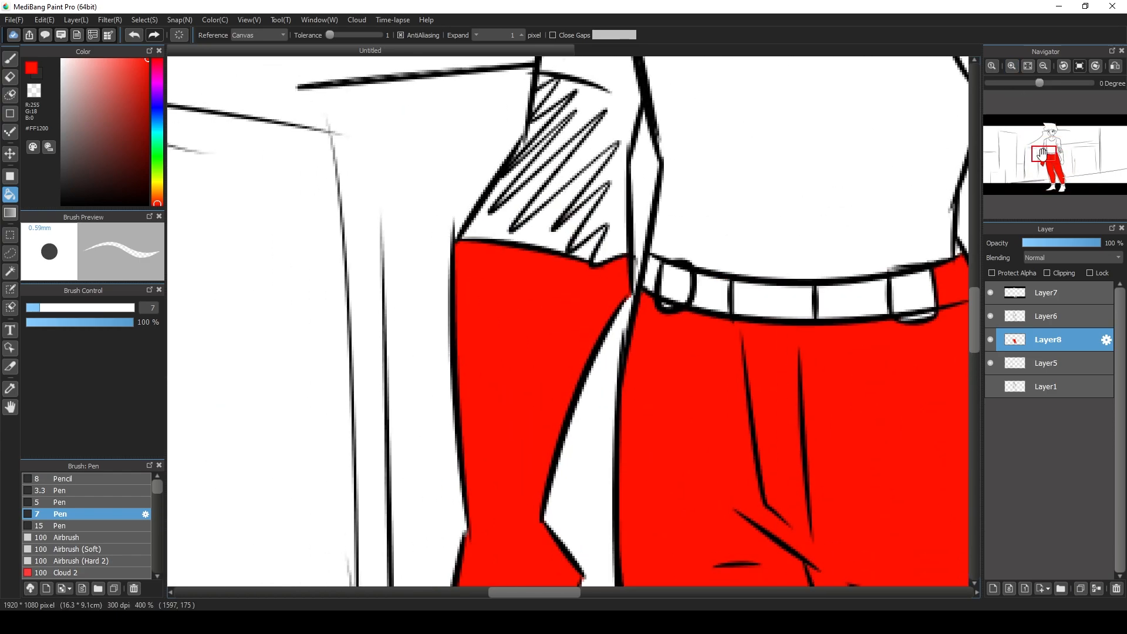
left_click(1042, 164)
left_click_drag(1042, 164, 1059, 143)
left_click(583, 268)
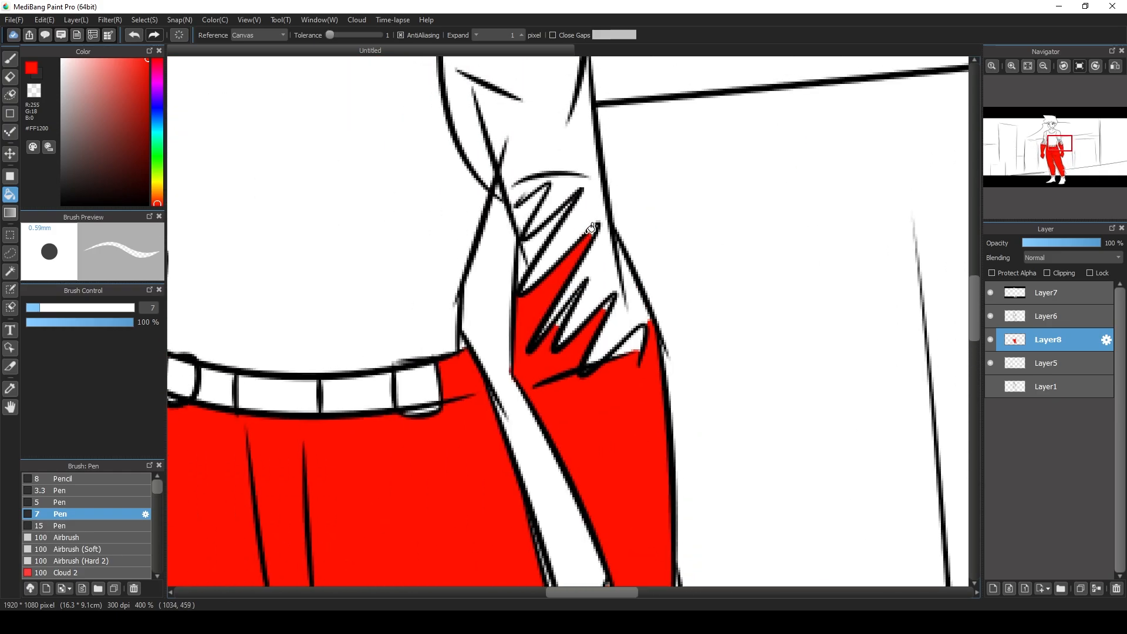
- Paint over the unfilled slivers in the right-hand elbow scribble in red with the 5 px Pen brush
left_click(10, 58)
left_click(118, 502)
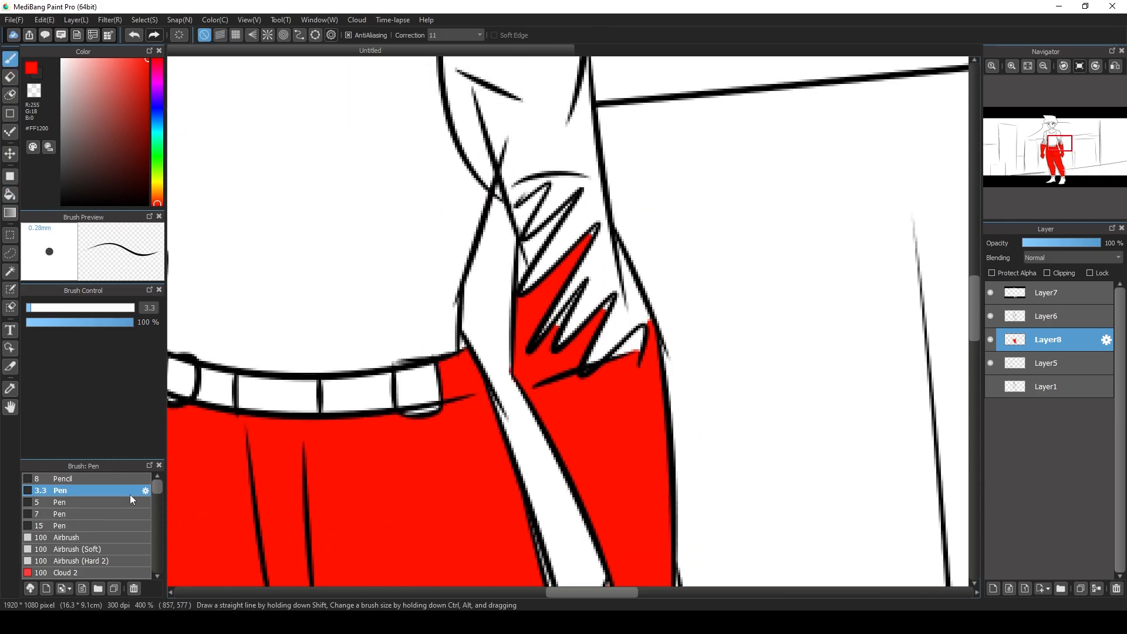
left_click_drag(598, 227, 591, 235)
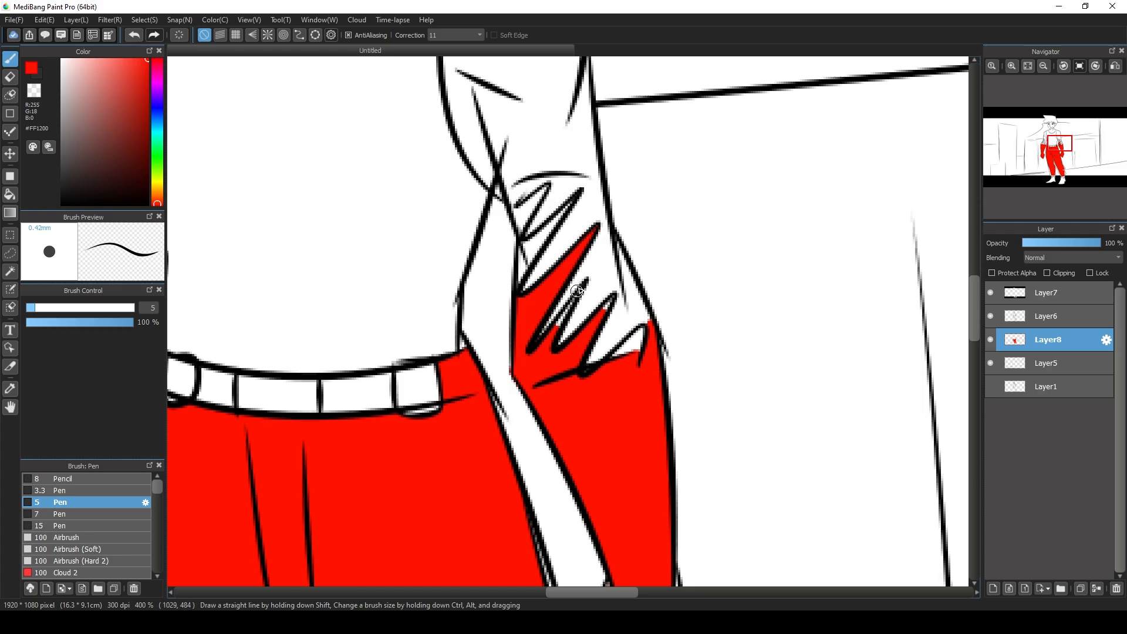
left_click_drag(583, 286, 559, 323)
left_click_drag(611, 297, 605, 310)
mouse_move(628, 354)
left_mouse_down()
mouse_move(637, 329)
mouse_move(594, 374)
mouse_move(636, 333)
mouse_move(634, 350)
mouse_move(644, 329)
left_mouse_up()
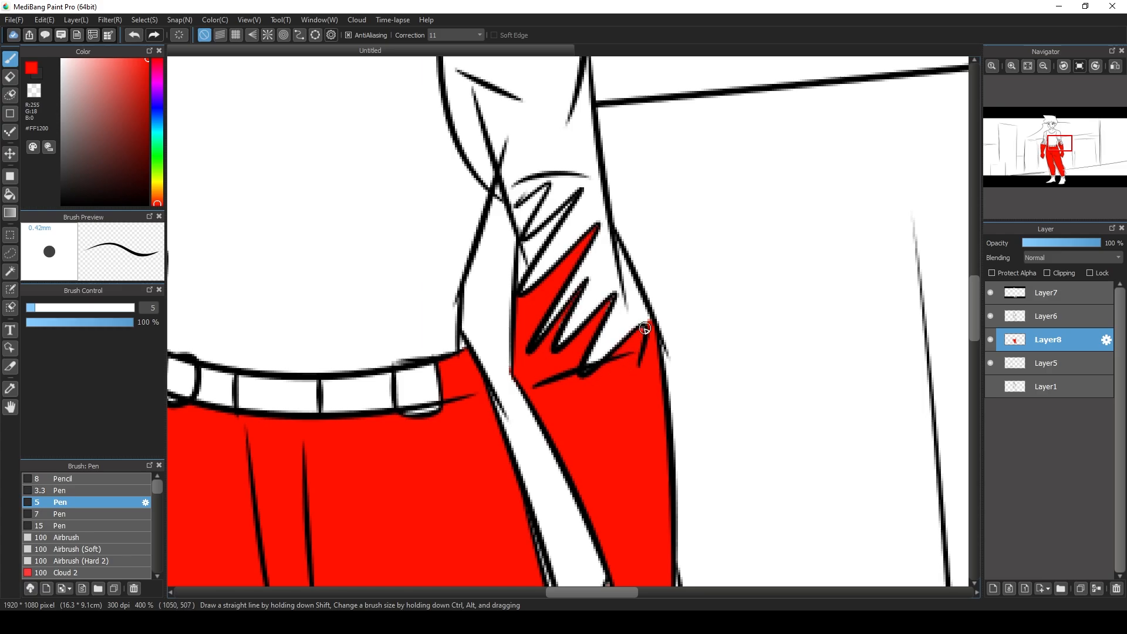
- Hide Layer5, Layer8, Layer6 and Layer7 to leave a blank canvas
left_click(1042, 67)
left_click(1042, 67)
left_click(1043, 67)
left_click_drag(1049, 150, 1069, 159)
left_click(1028, 66)
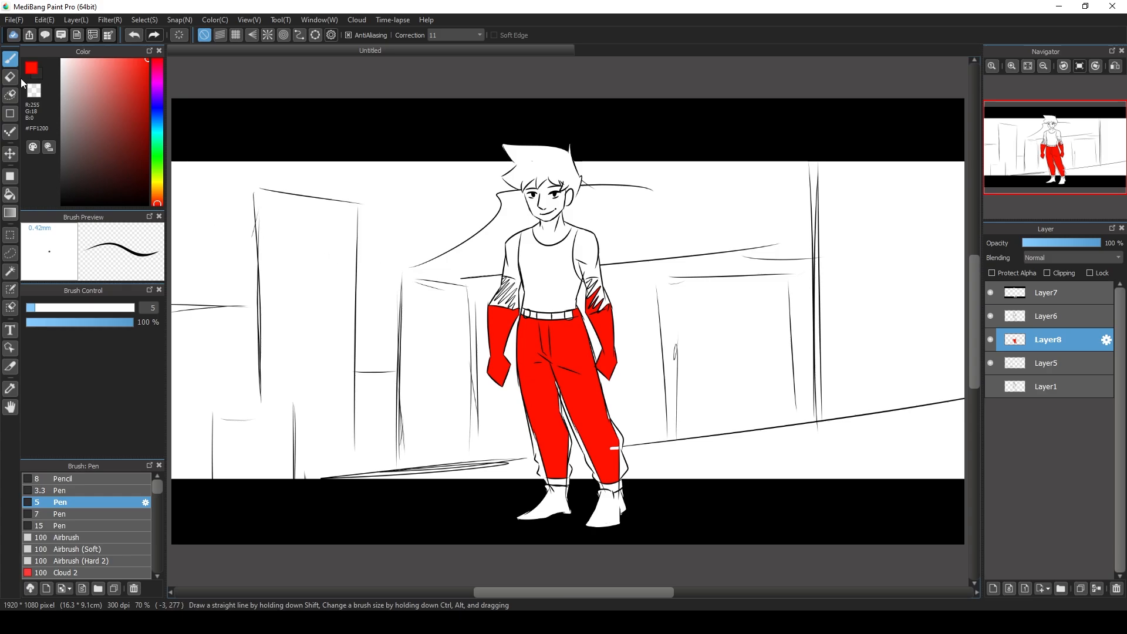
left_click(990, 362)
left_click(990, 339)
left_click(990, 316)
left_click(990, 293)
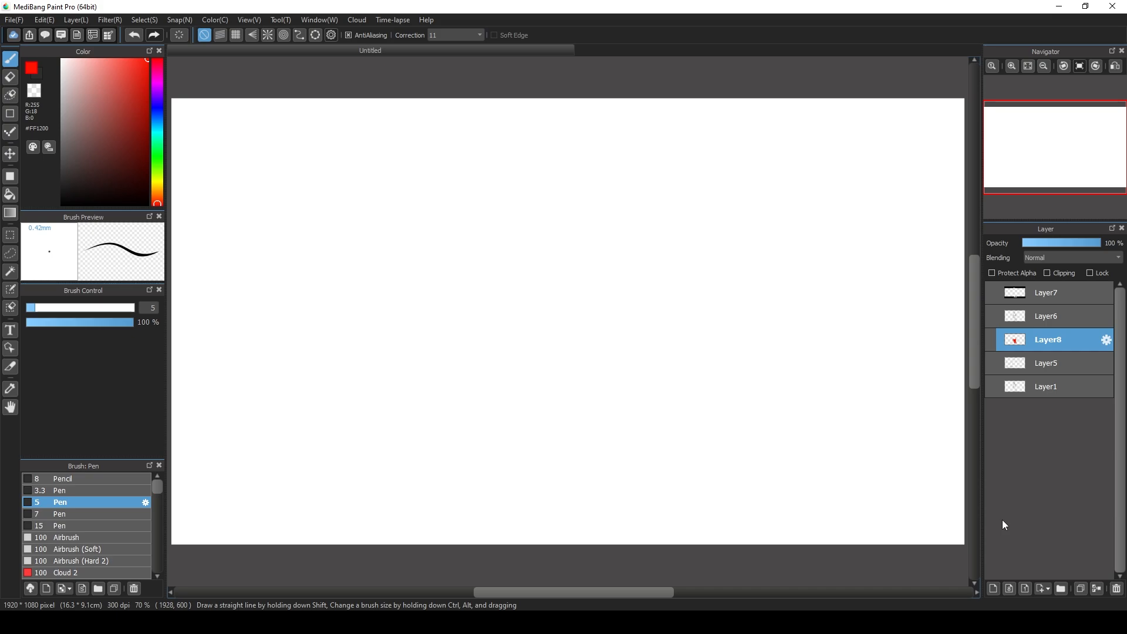
- Set the brush correction to 0 and add a new layer above Layer7
left_click(455, 36)
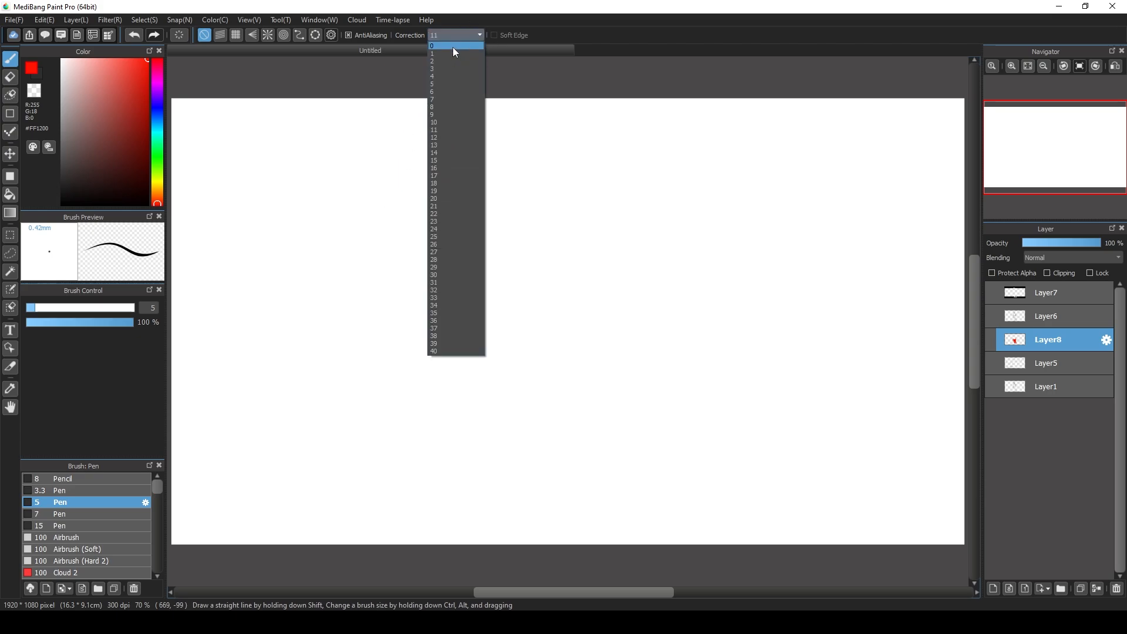
left_click(452, 47)
left_click(1057, 293)
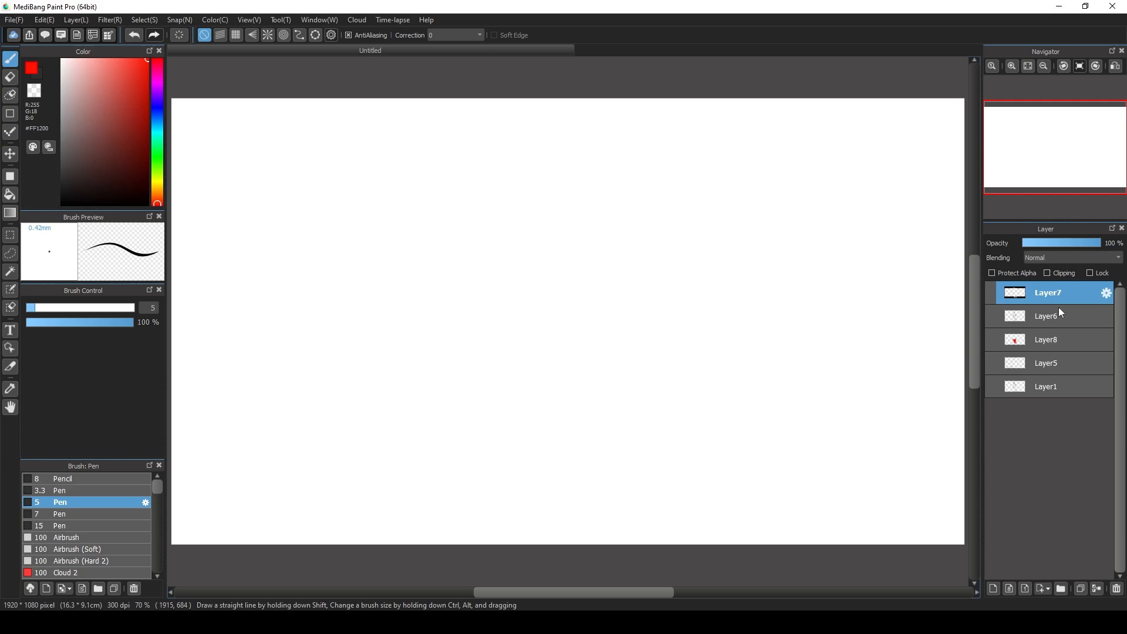
left_click(993, 588)
- Scribble several loose red test curves across the blank canvas with correction at 0
mouse_move(294, 312)
left_mouse_down()
mouse_move(596, 250)
mouse_move(675, 513)
mouse_move(590, 279)
mouse_move(258, 167)
mouse_move(464, 263)
left_mouse_up()
mouse_move(561, 257)
left_mouse_down()
mouse_move(711, 337)
mouse_move(549, 417)
left_mouse_up()
left_click_drag(626, 460, 772, 410)
left_click_drag(695, 312, 626, 310)
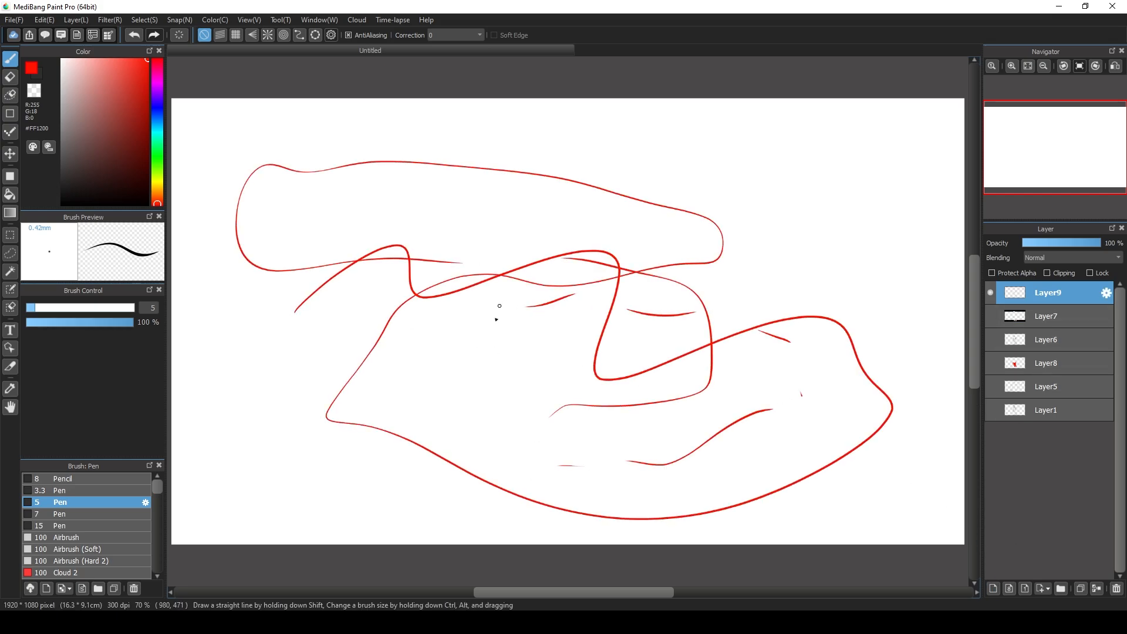
mouse_move(497, 311)
left_mouse_down()
mouse_move(927, 163)
mouse_move(797, 139)
left_mouse_up()
left_click_drag(657, 148, 552, 156)
left_click_drag(499, 157, 469, 173)
- Set the brush correction to 11 and draw large sweeping oval test strokes over the scribbles
left_click(455, 35)
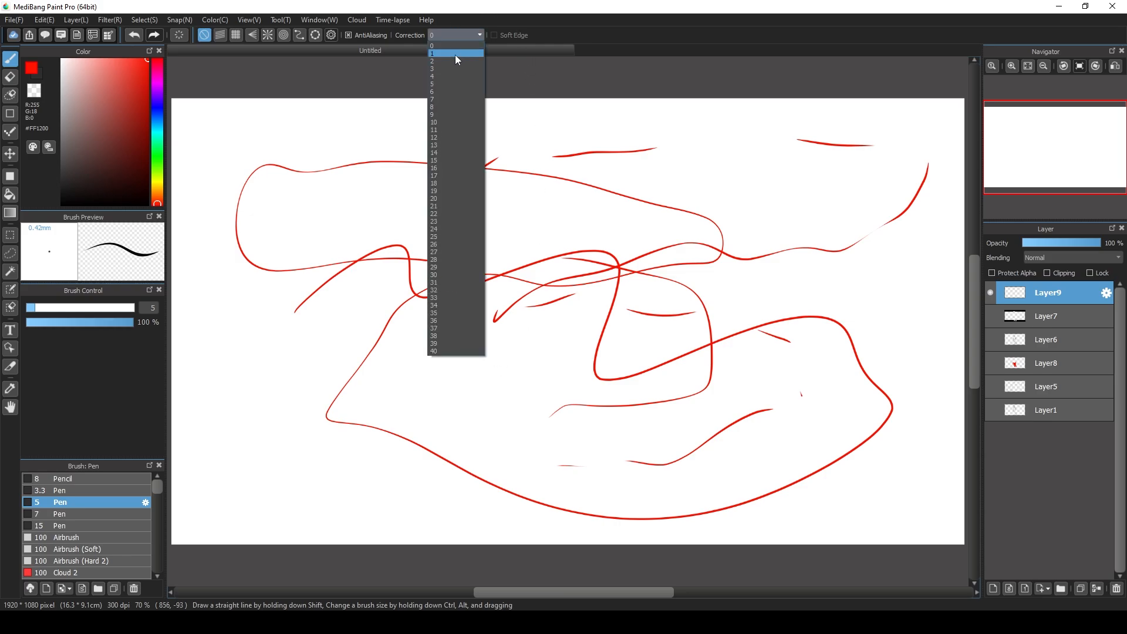
left_click(457, 129)
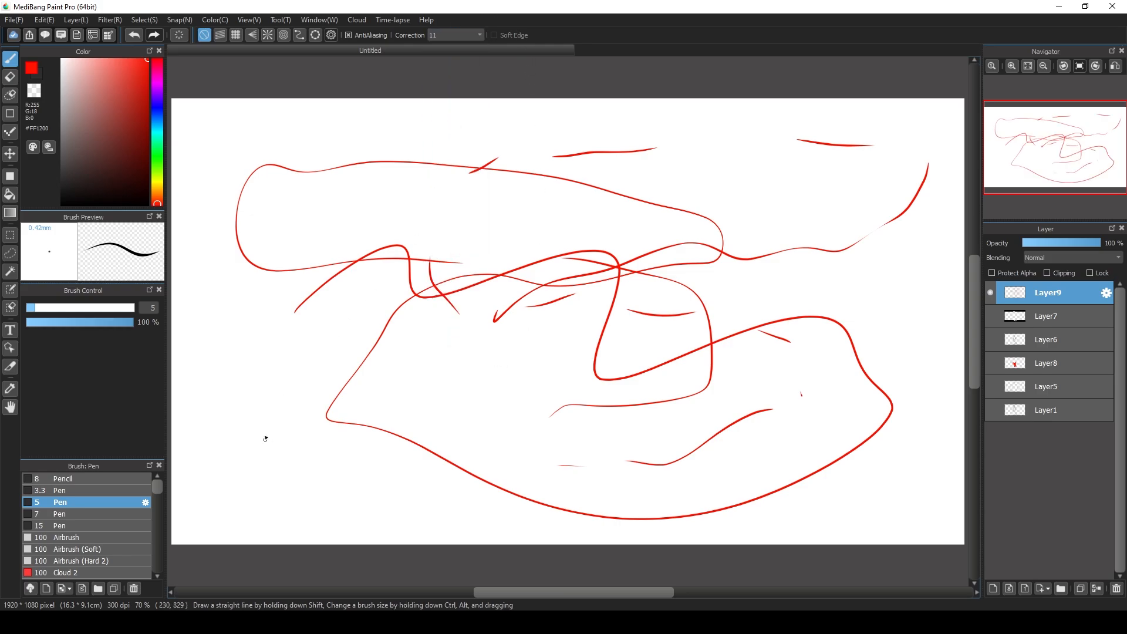
mouse_move(266, 438)
left_mouse_down()
mouse_move(805, 201)
mouse_move(556, 428)
left_mouse_up()
mouse_move(423, 387)
left_mouse_down()
mouse_move(267, 247)
mouse_move(623, 434)
left_mouse_up()
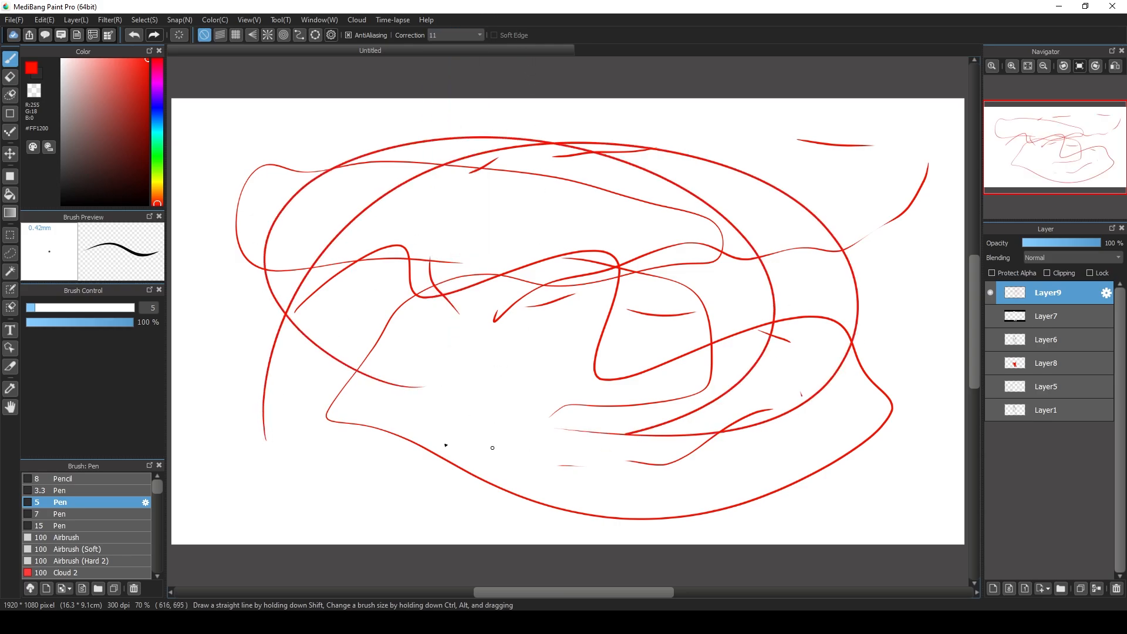
mouse_move(446, 445)
left_mouse_down()
mouse_move(936, 351)
mouse_move(271, 418)
mouse_move(281, 436)
left_mouse_up()
- Undo all the red test strokes until Layer9 is empty
key("ctrl+z")
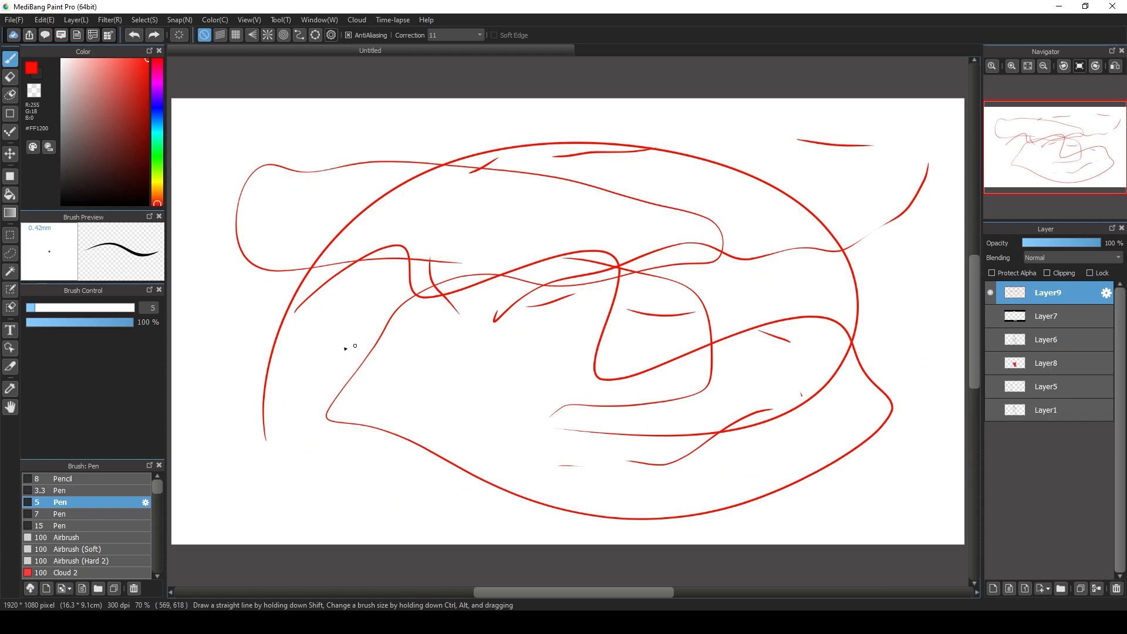
key("ctrl+z")
key("ctrl+z")
key("ctrl+z")
key("ctrl+z")
key("ctrl+z")
key("ctrl+z")
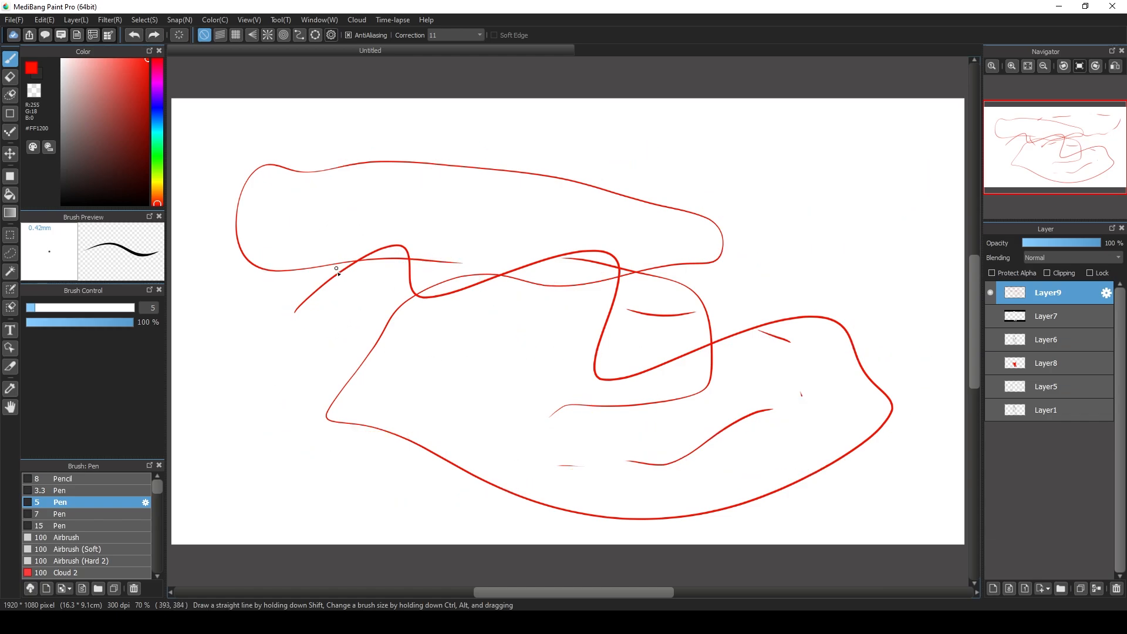
key("ctrl+z")
key("ctrl+z")
key("ctrl+z")
key("ctrl+z")
key("ctrl+z")
key("ctrl+z")
key("ctrl+z")
key("ctrl+z")
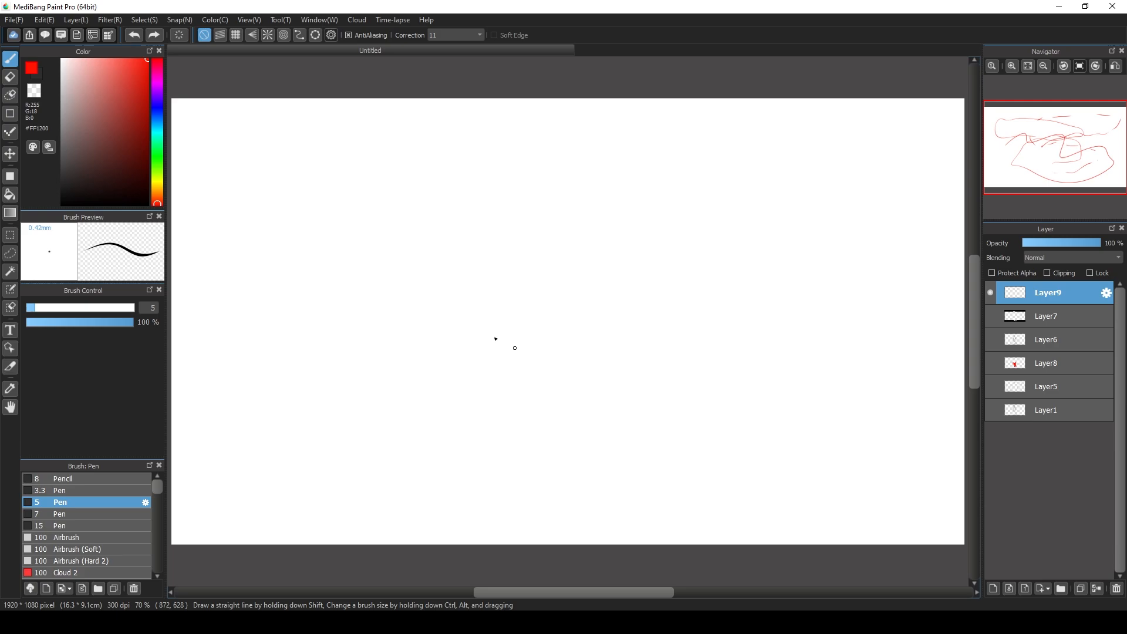
- Draw a long red arc across the canvas at correction 11 and a second one below it at correction 0
left_click_drag(255, 320, 948, 278)
key("ctrl+z")
left_click_drag(215, 297, 904, 221)
left_click(445, 35)
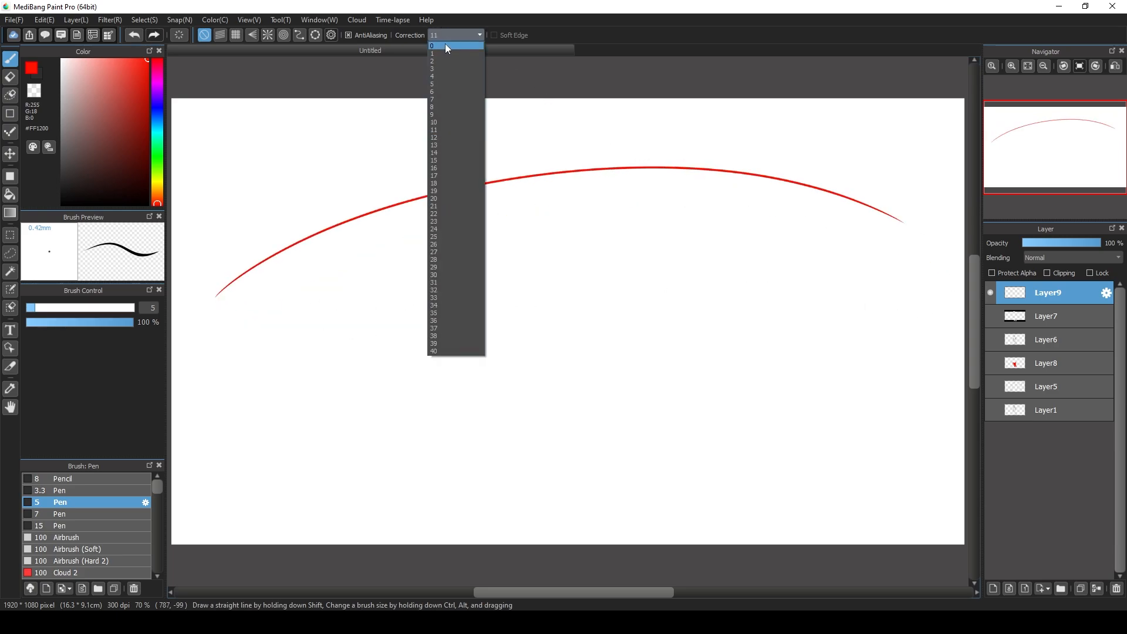
left_click(445, 43)
left_click_drag(239, 412, 954, 340)
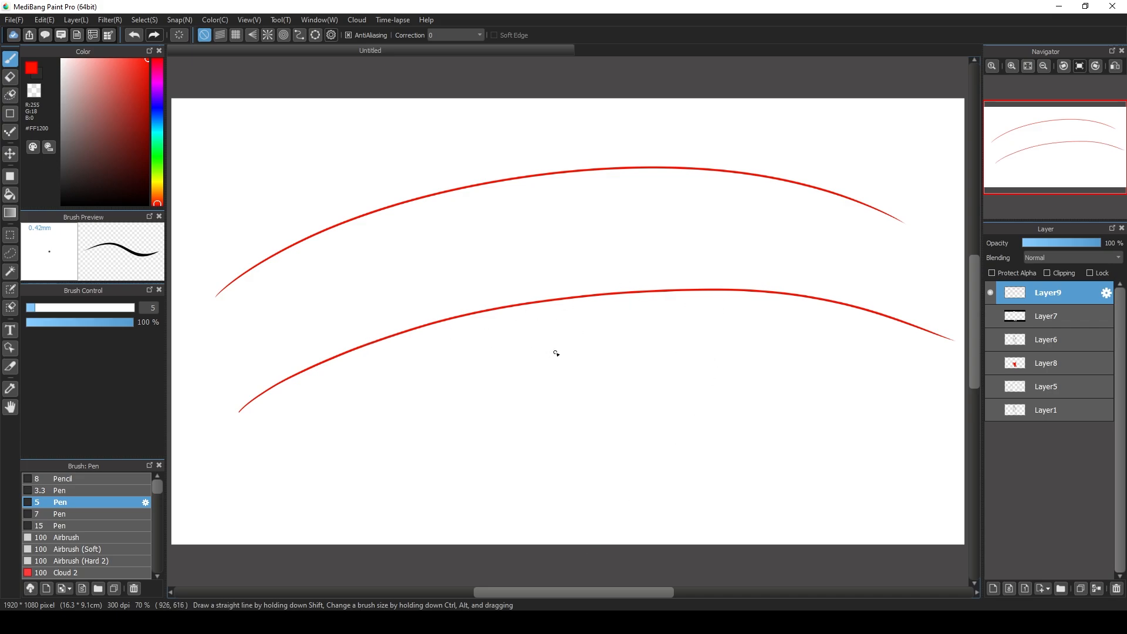
- Undo both comparison arcs and set the brush correction to 11
key("ctrl+z")
key("ctrl+z")
left_click(479, 36)
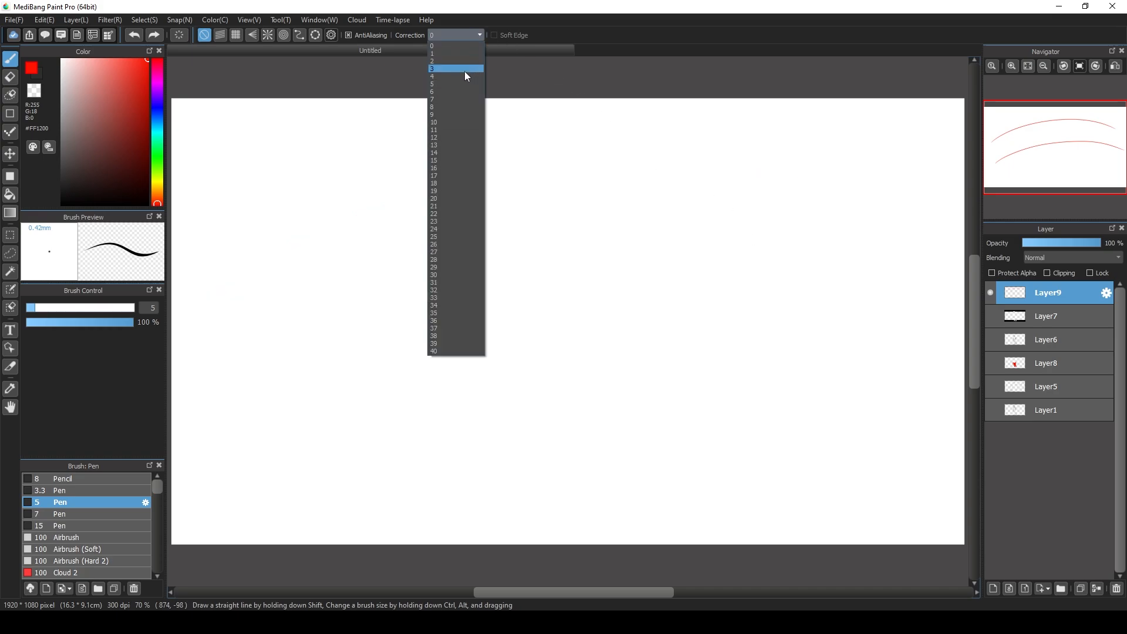
left_click(458, 130)
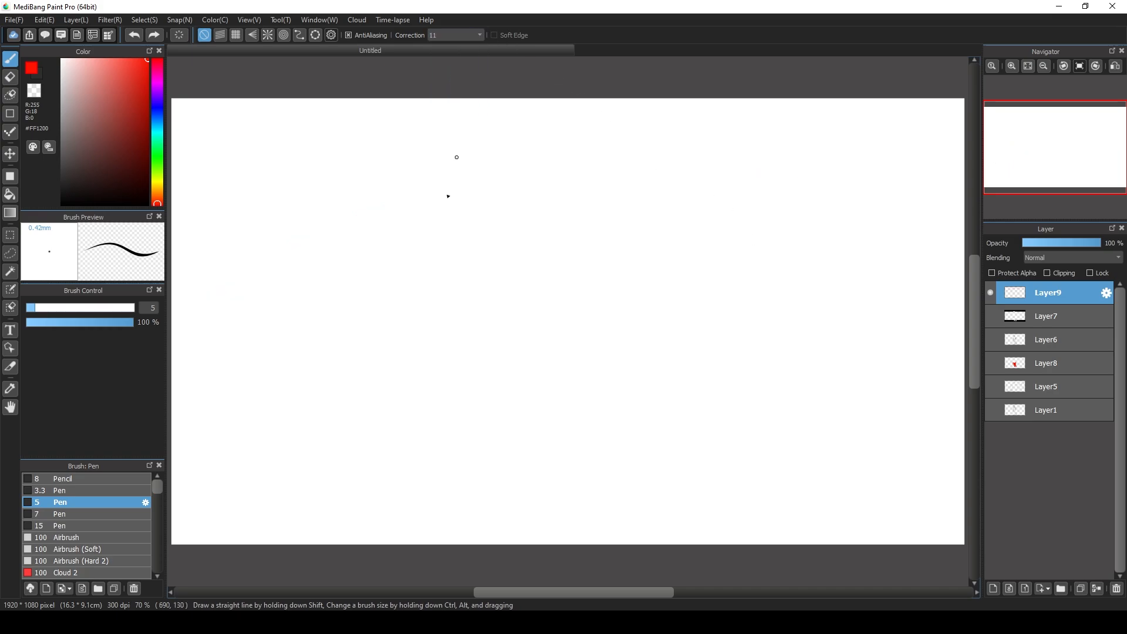
- Examine the Edit Brush settings of the 5 px Pen and the Airbrush, leaving both unchanged
double_click(82, 501)
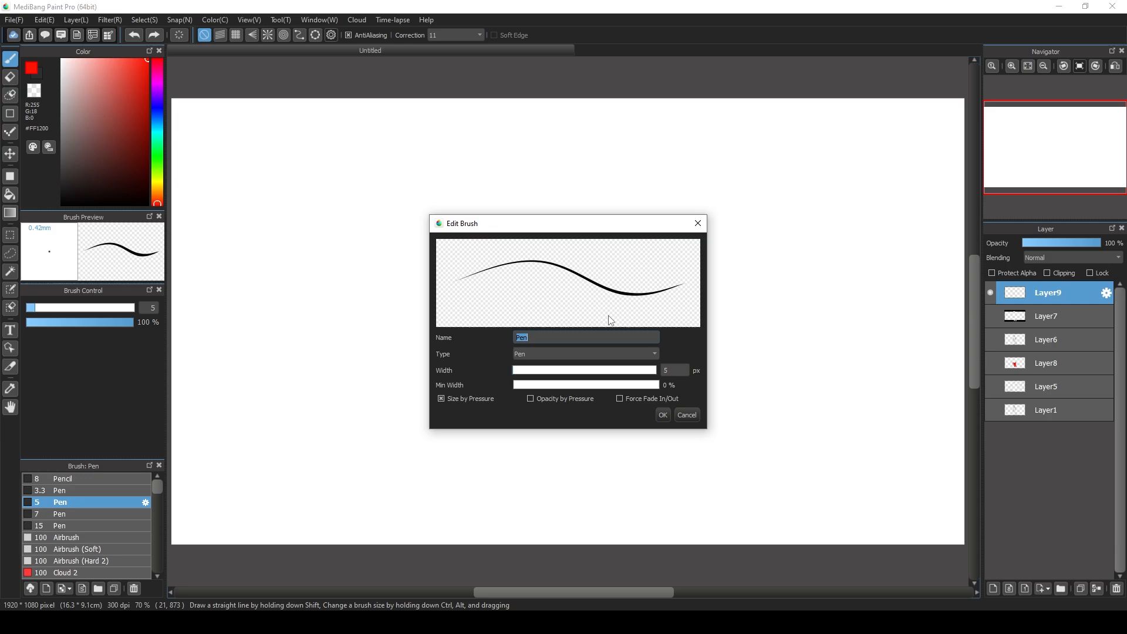
left_click(695, 415)
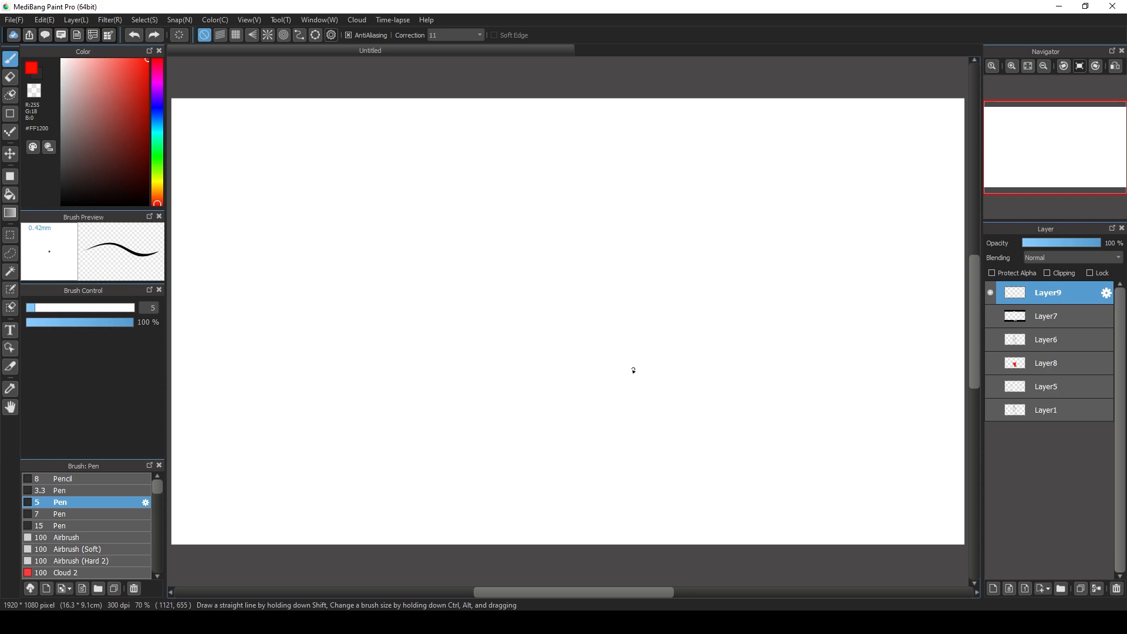
double_click(81, 537)
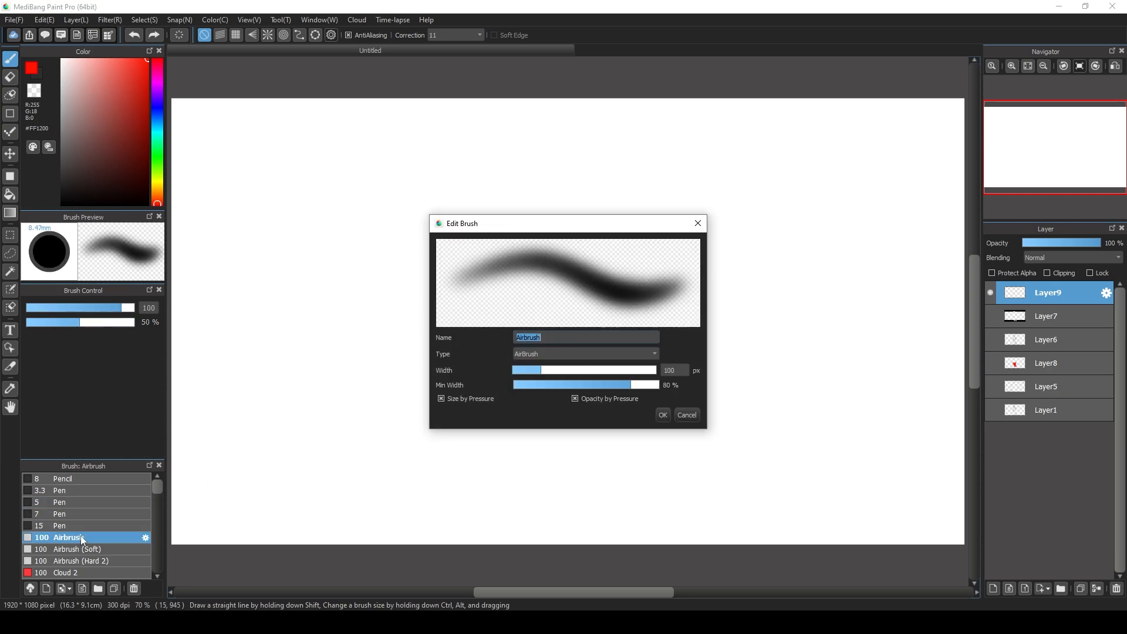
left_click(684, 416)
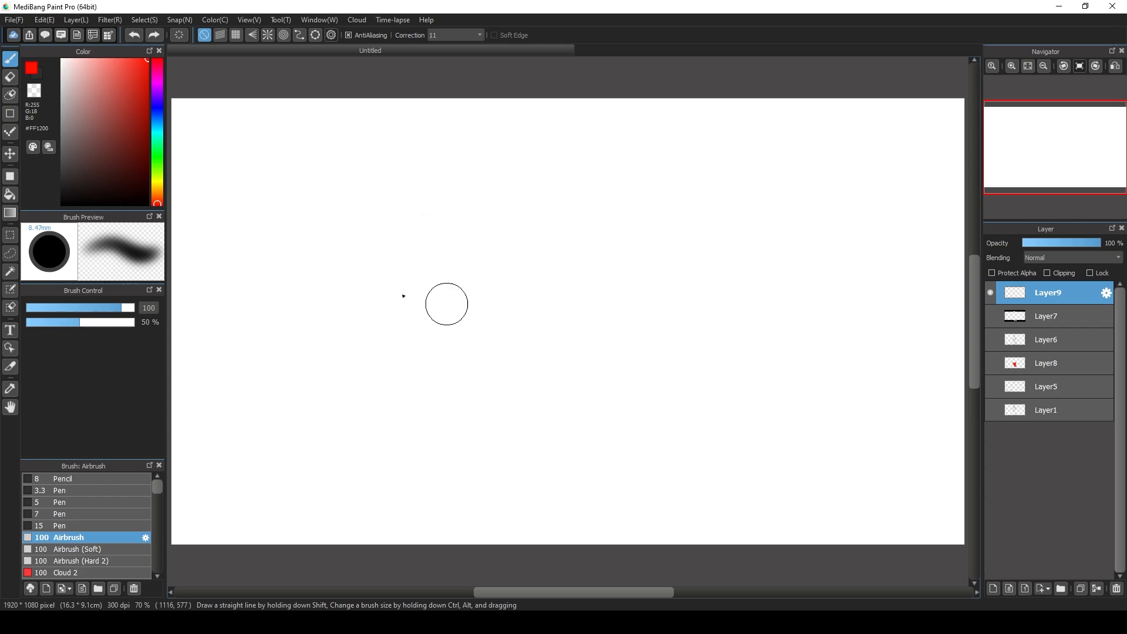
- Paint a vertical red Airbrush stroke near the canvas's left edge and erase a thin line down through it
left_click_drag(214, 120, 215, 434)
left_click(11, 77)
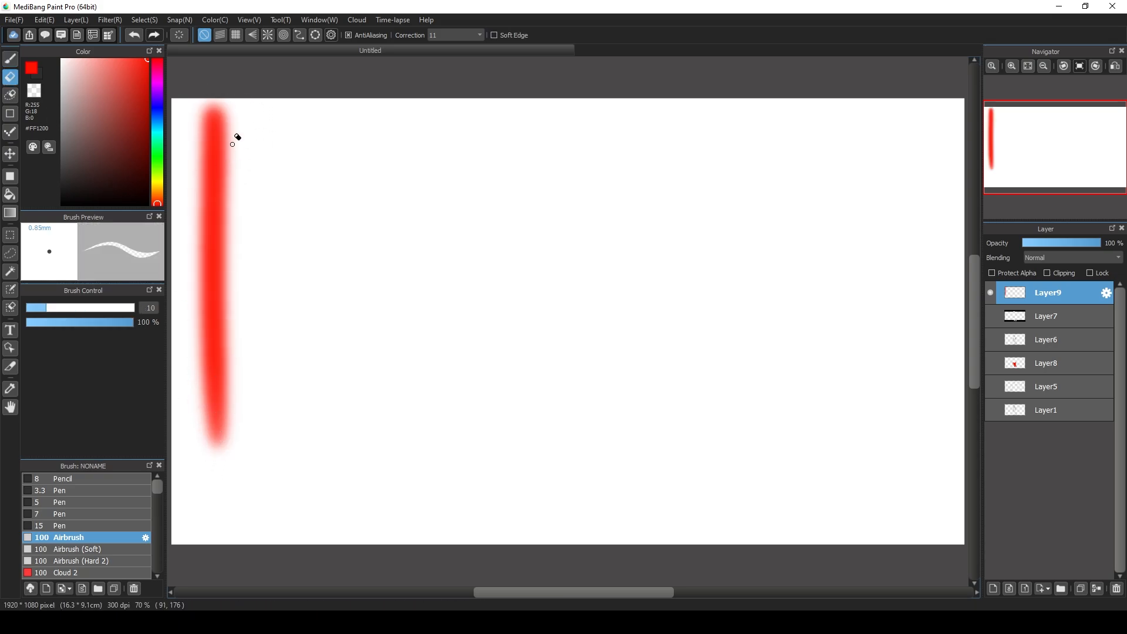
left_click_drag(212, 239, 210, 373)
- Try the lasso eraser on areas across the red airbrush stroke, undoing each erasure
left_click(10, 95)
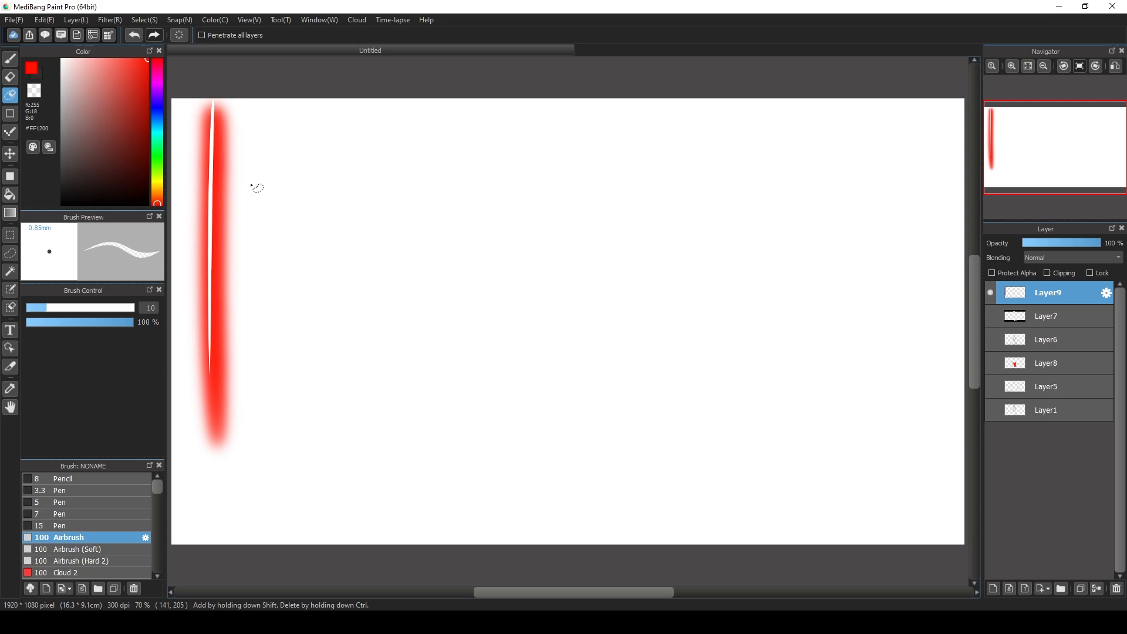
mouse_move(238, 173)
left_mouse_down()
mouse_move(185, 199)
mouse_move(267, 212)
mouse_move(186, 283)
mouse_move(264, 270)
mouse_move(203, 220)
mouse_move(222, 282)
mouse_move(255, 226)
left_mouse_up()
key("ctrl+z")
key("ctrl+z")
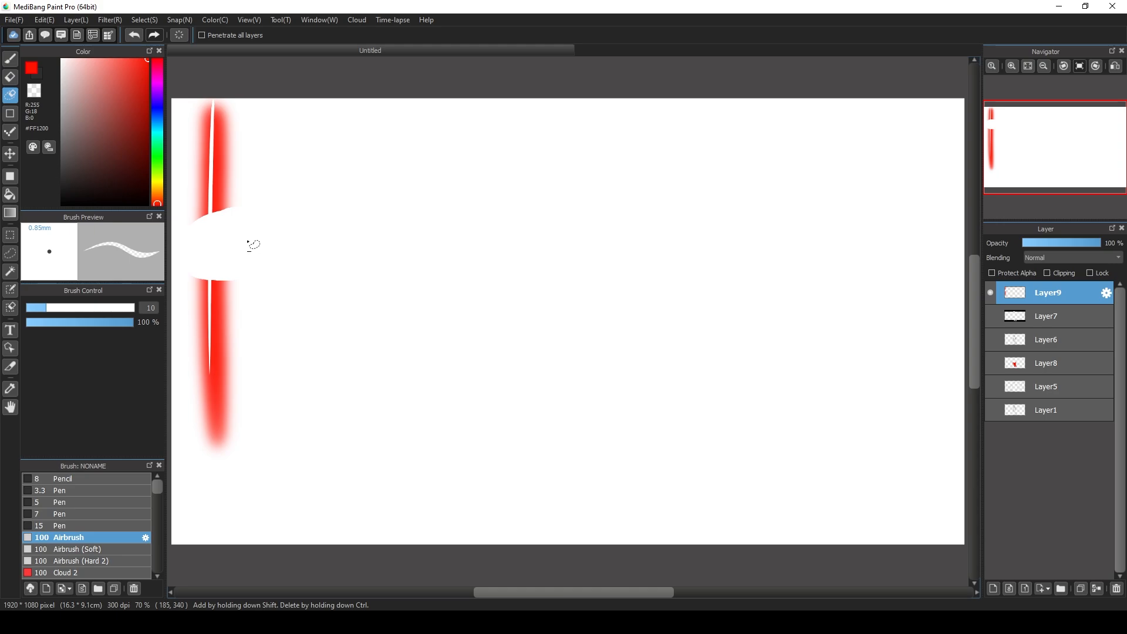
key("ctrl+z")
mouse_move(252, 157)
left_mouse_down()
mouse_move(282, 221)
mouse_move(291, 176)
left_mouse_up()
key("ctrl+z")
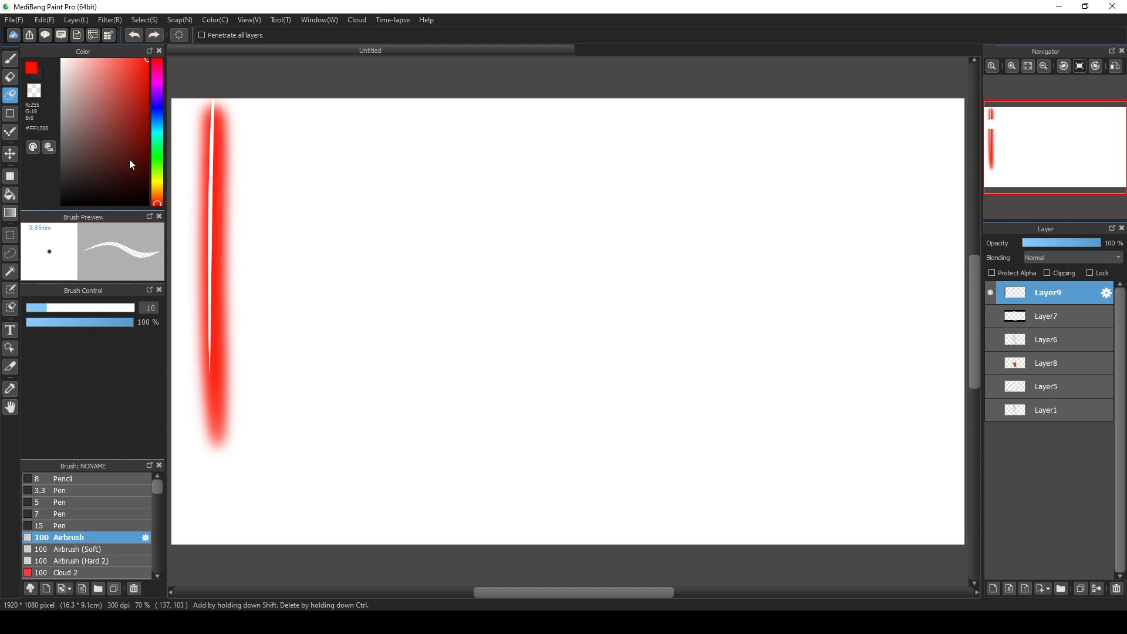
- Draw a straight vertical red line with the shape tool and the Airbrush, beside the first stroke
left_click(12, 113)
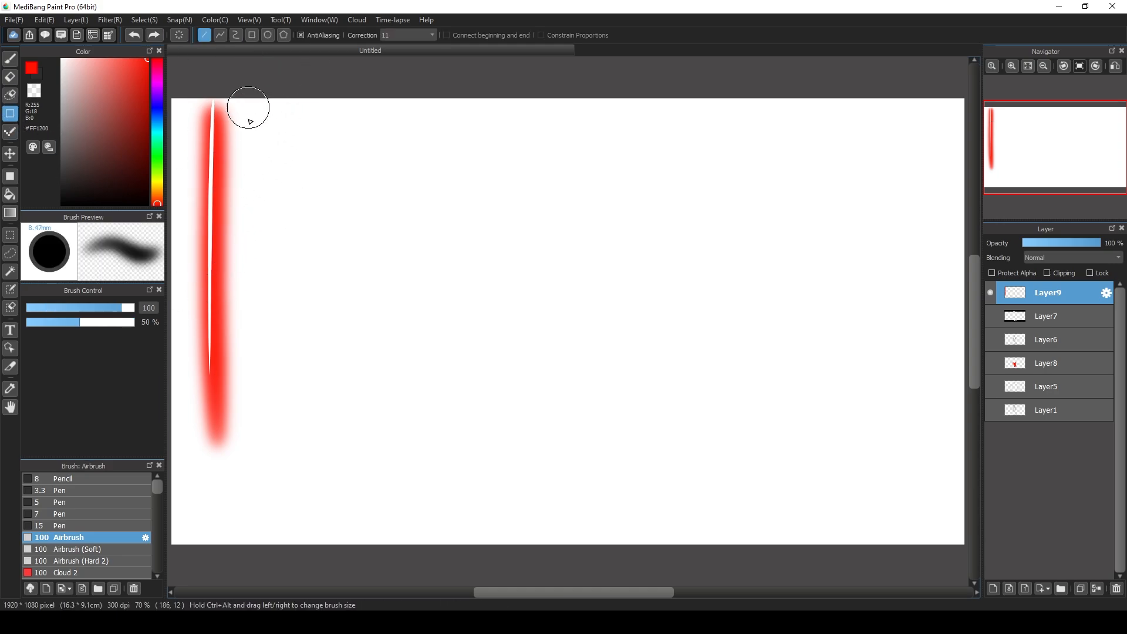
left_click_drag(331, 139, 333, 405)
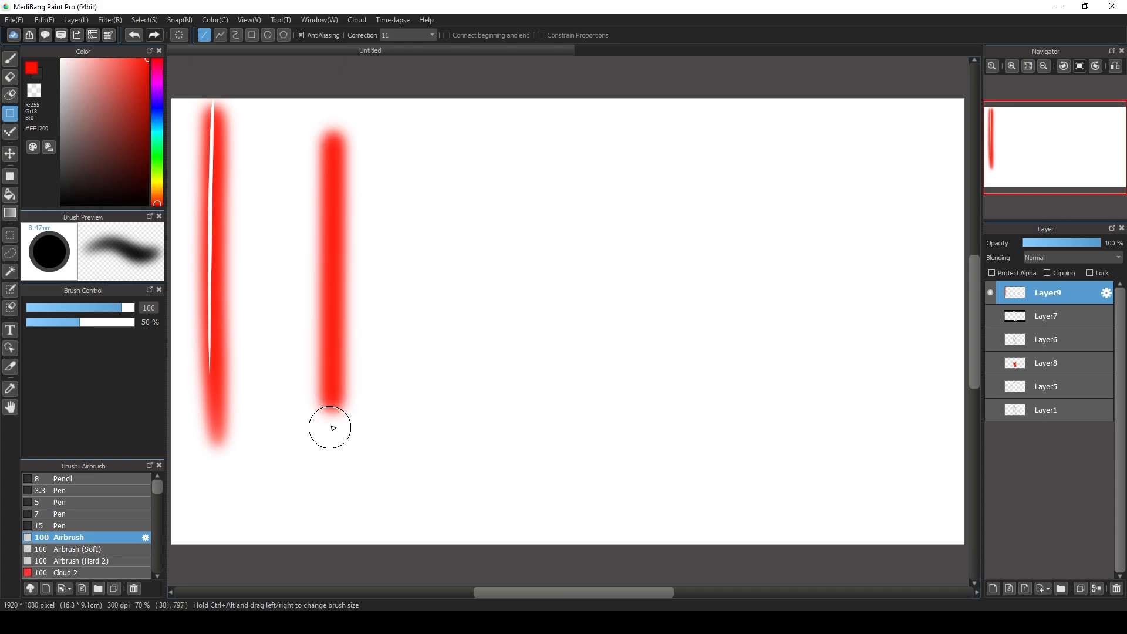
- Undo the straight airbrush line and draw a near-vertical red line with the 5 px Pen in its place
key("ctrl+z")
left_click(80, 502)
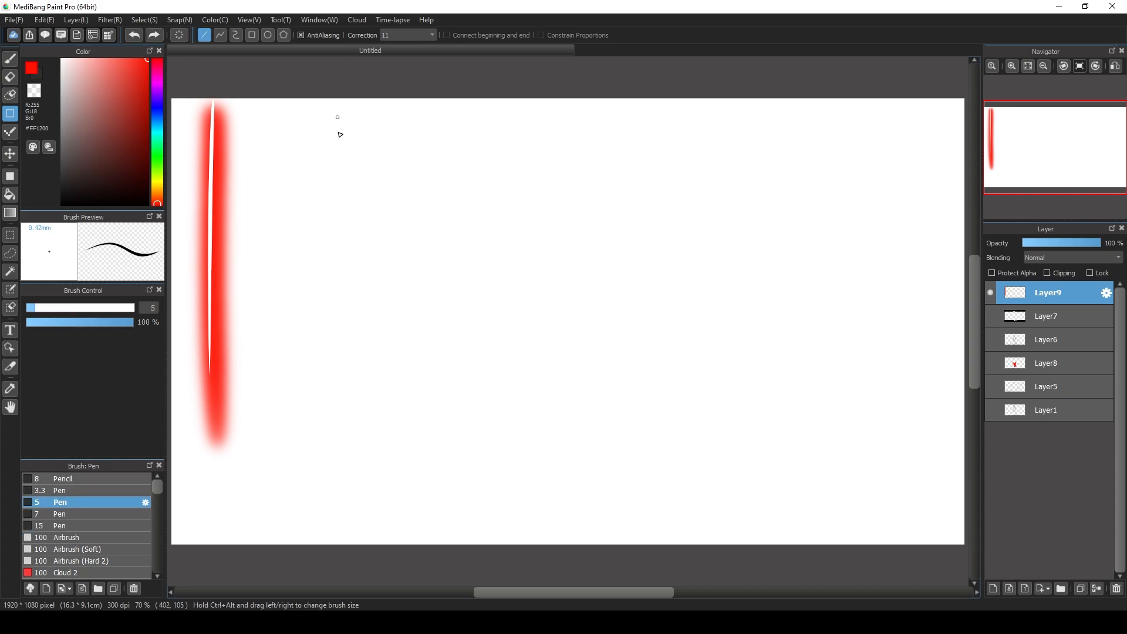
left_click_drag(337, 117, 346, 453)
- Try a polyline shape beside the straight red line, placing seven anchors in an open, crown-like outline
left_click(220, 35)
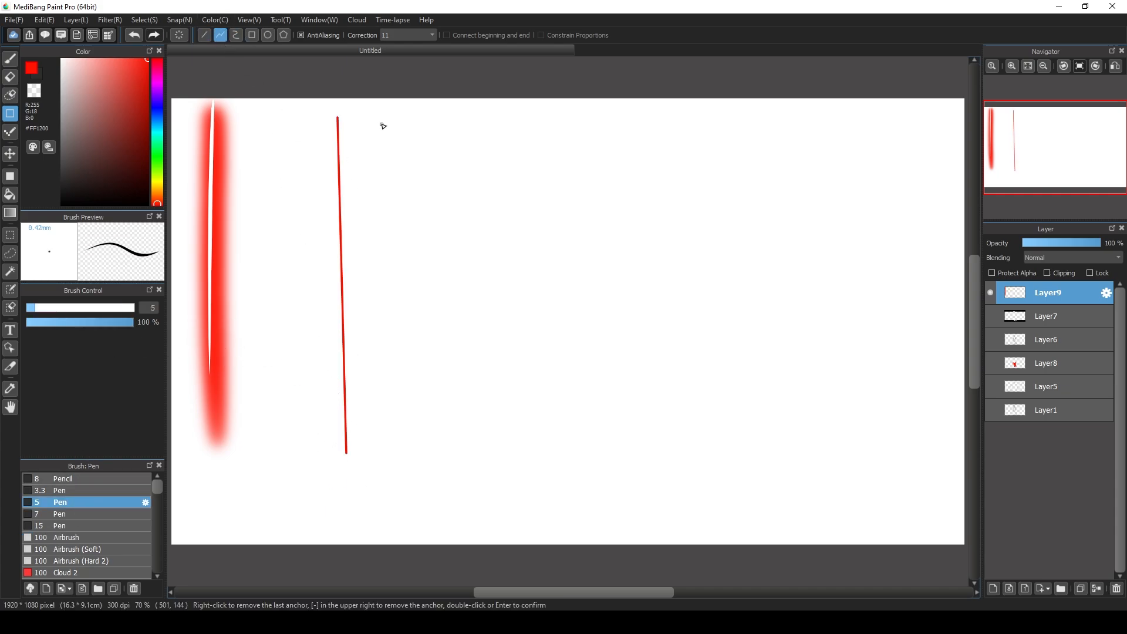
left_click(420, 287)
left_click(432, 140)
left_click(567, 230)
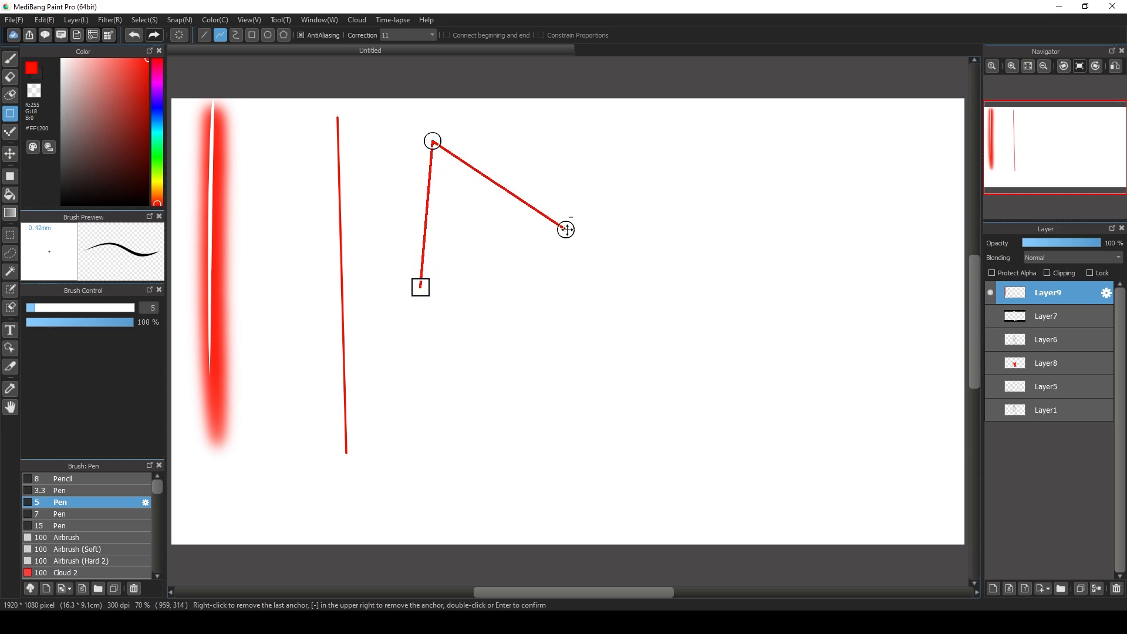
left_click(686, 142)
left_click(757, 320)
left_click(638, 380)
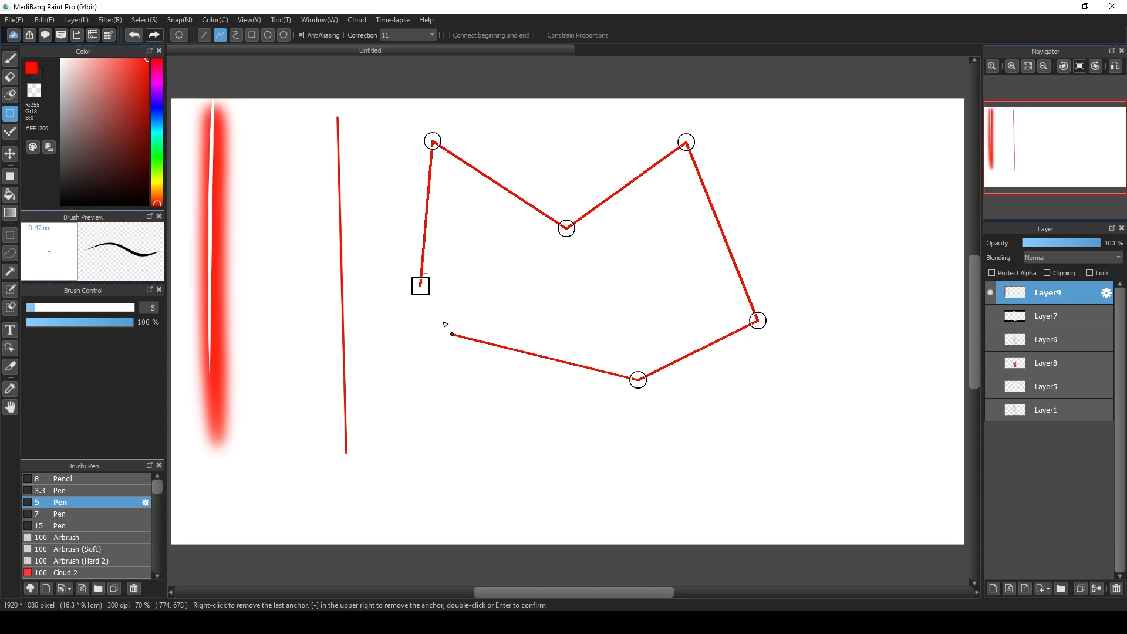
left_click(472, 352)
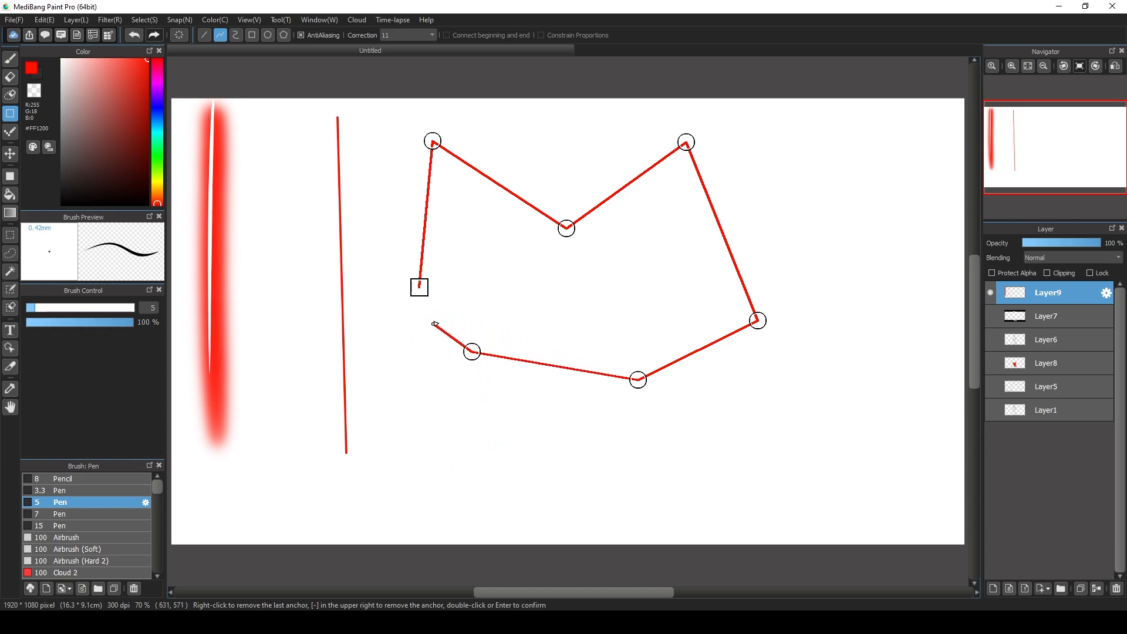
- Remove the polyline's anchors one by one, back to its starting anchor
right_click(484, 324)
right_click(485, 322)
right_click(478, 319)
right_click(477, 319)
right_click(470, 318)
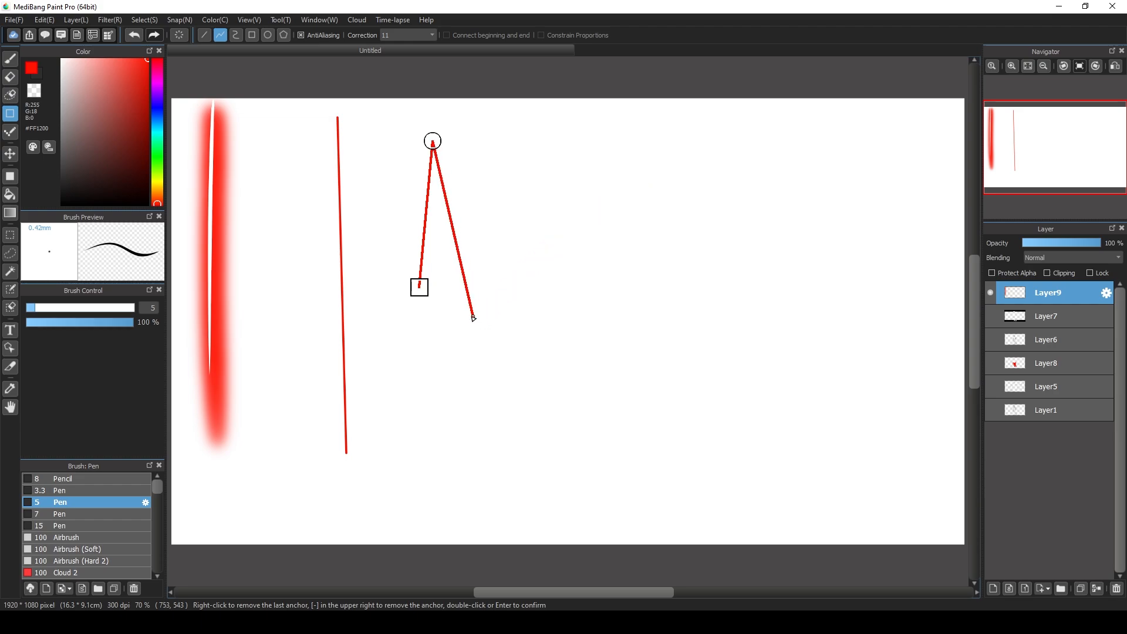
right_click(473, 320)
- Try extending the polyline from its starting anchor with short segments that zigzag back towards the start
left_click(575, 282)
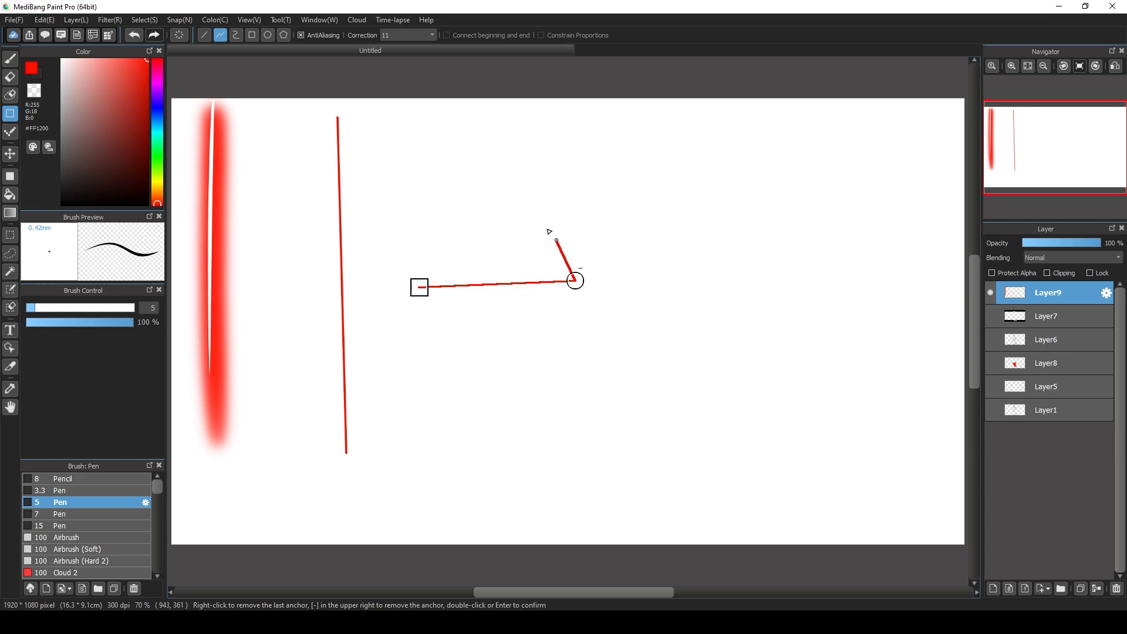
left_click(488, 215)
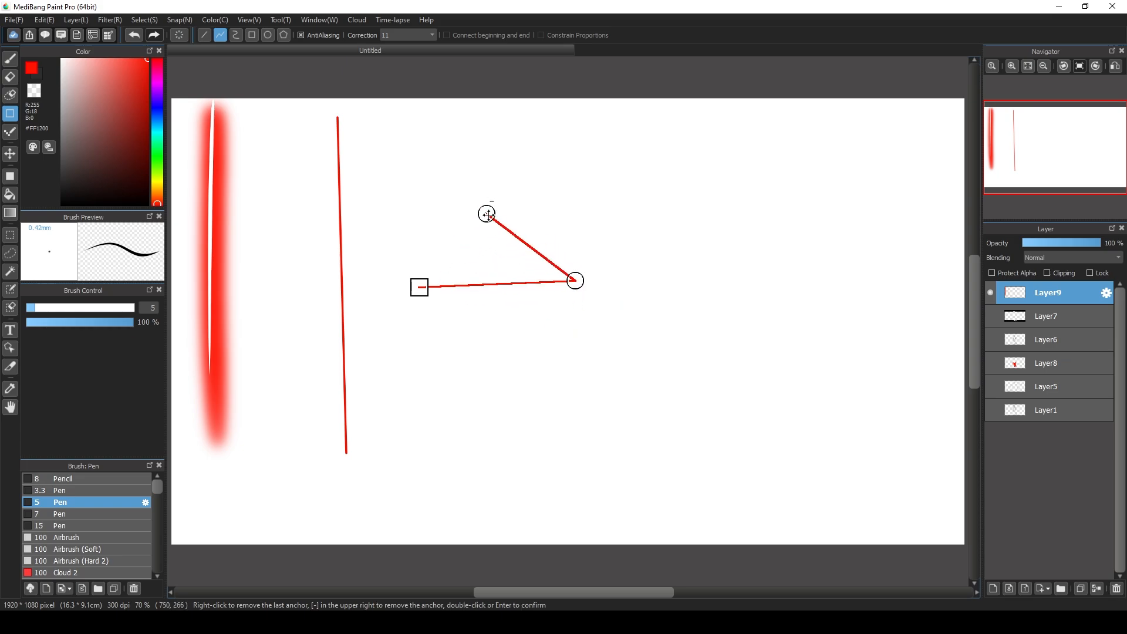
left_click(497, 274)
left_click(561, 281)
left_click(455, 321)
left_click(434, 278)
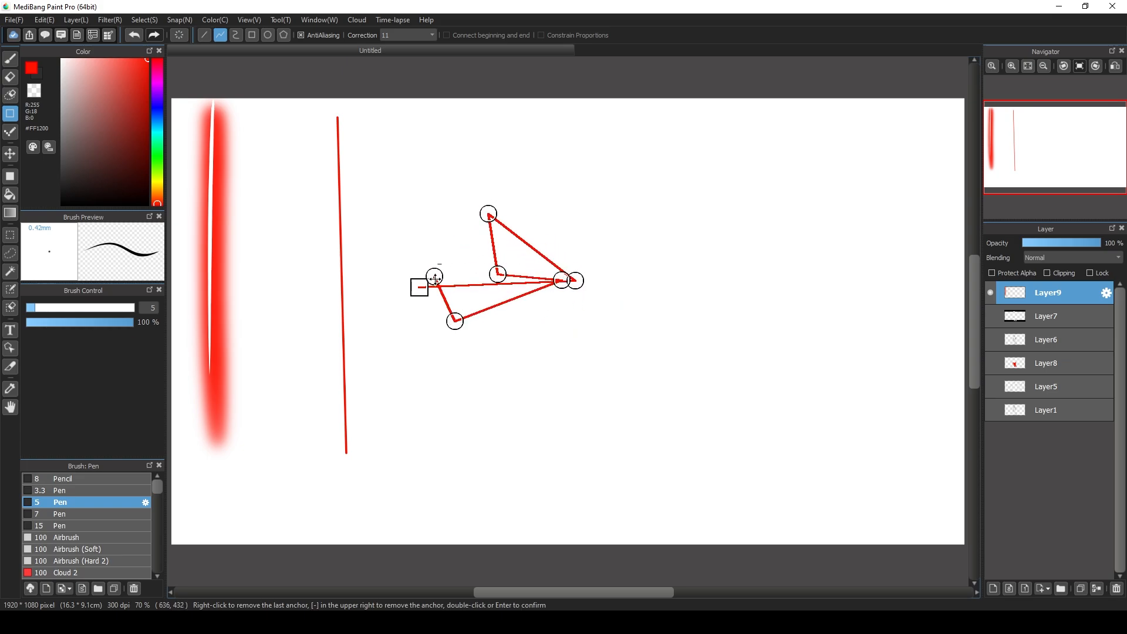
left_click(403, 256)
- Build a winding red curve with the curve shape, moving its second anchor far from the start and adding anchors down the canvas
left_click(235, 35)
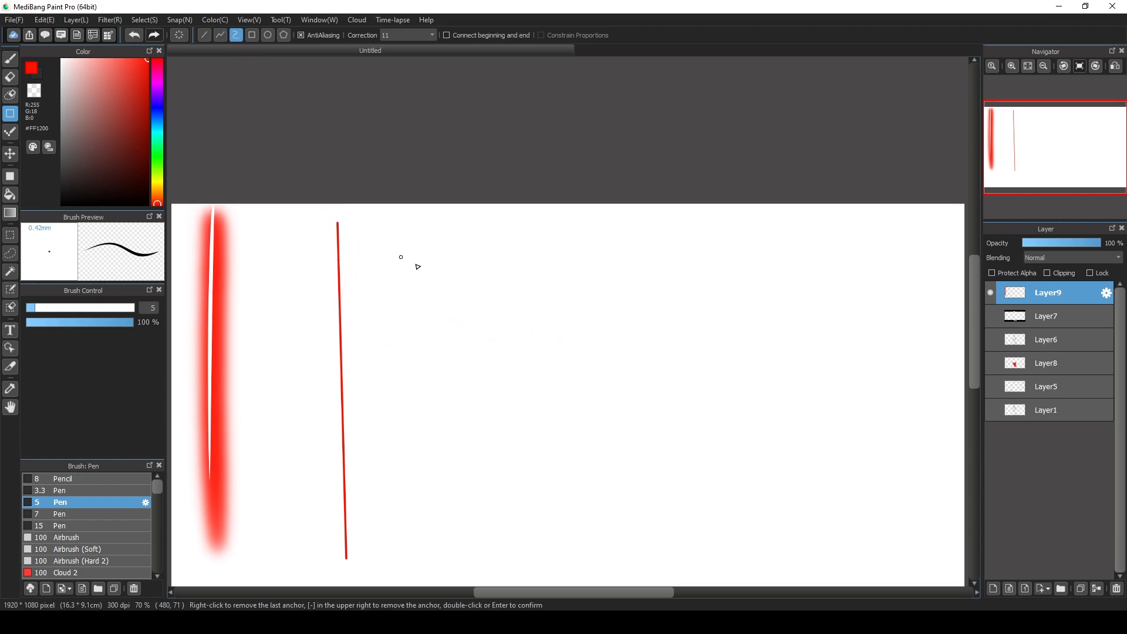
left_click_drag(482, 257, 451, 314)
left_click(443, 258)
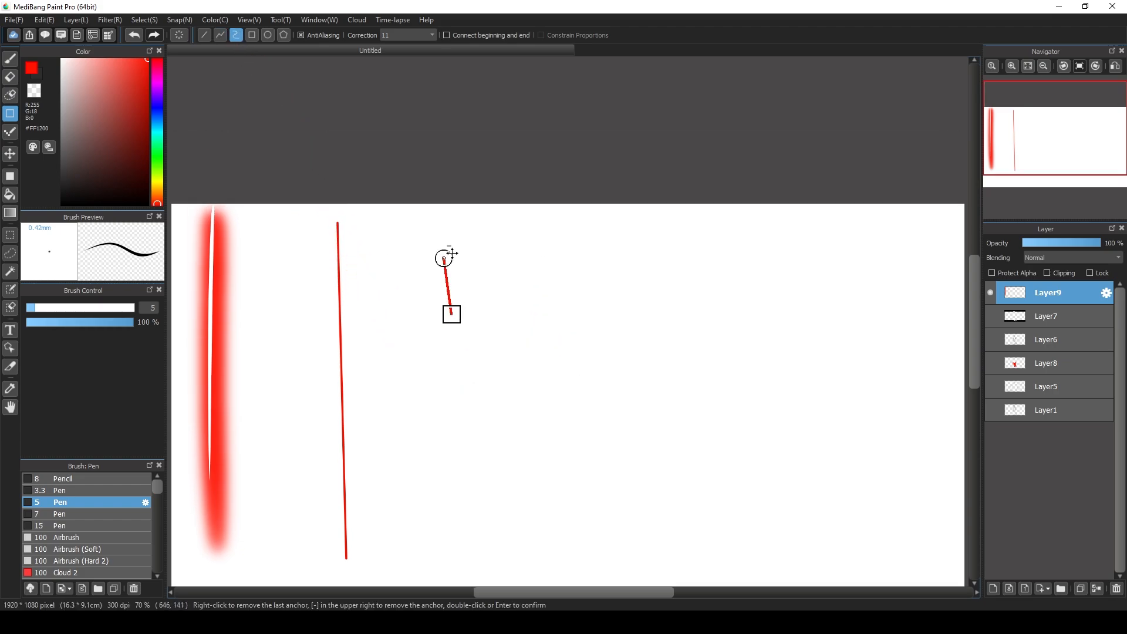
left_click_drag(452, 252, 634, 281)
left_click(648, 282)
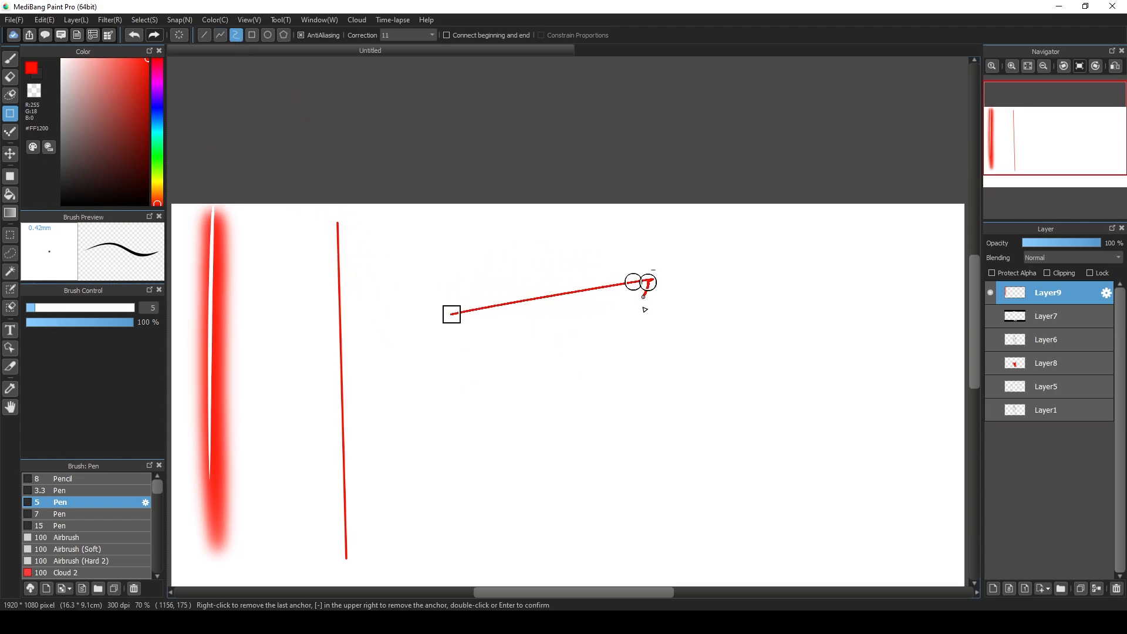
left_click(692, 234)
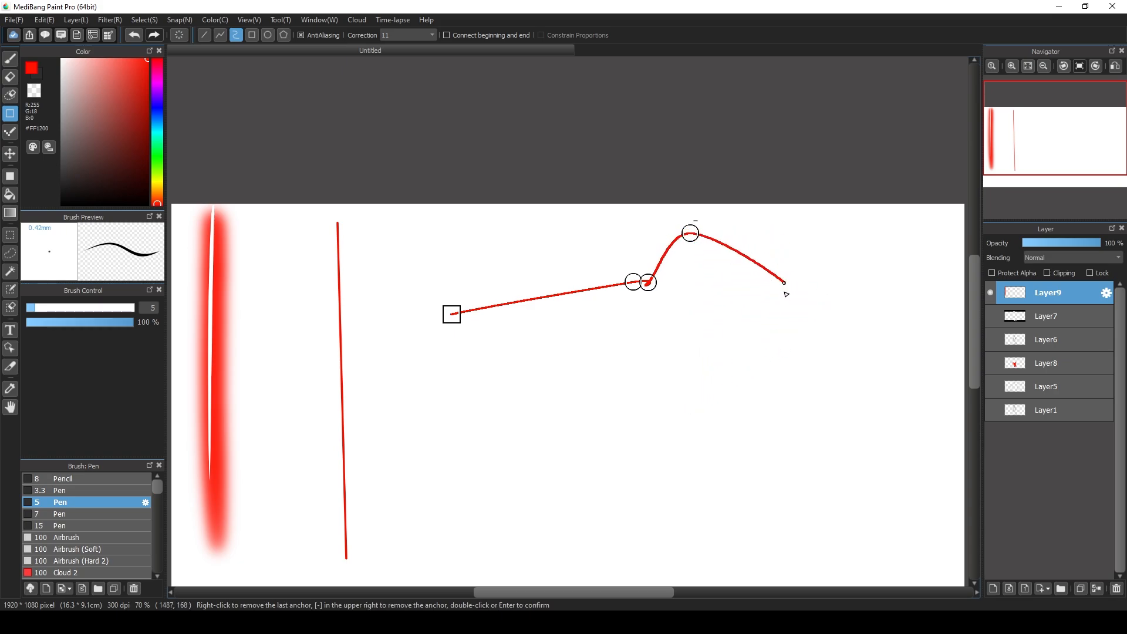
left_click(705, 352)
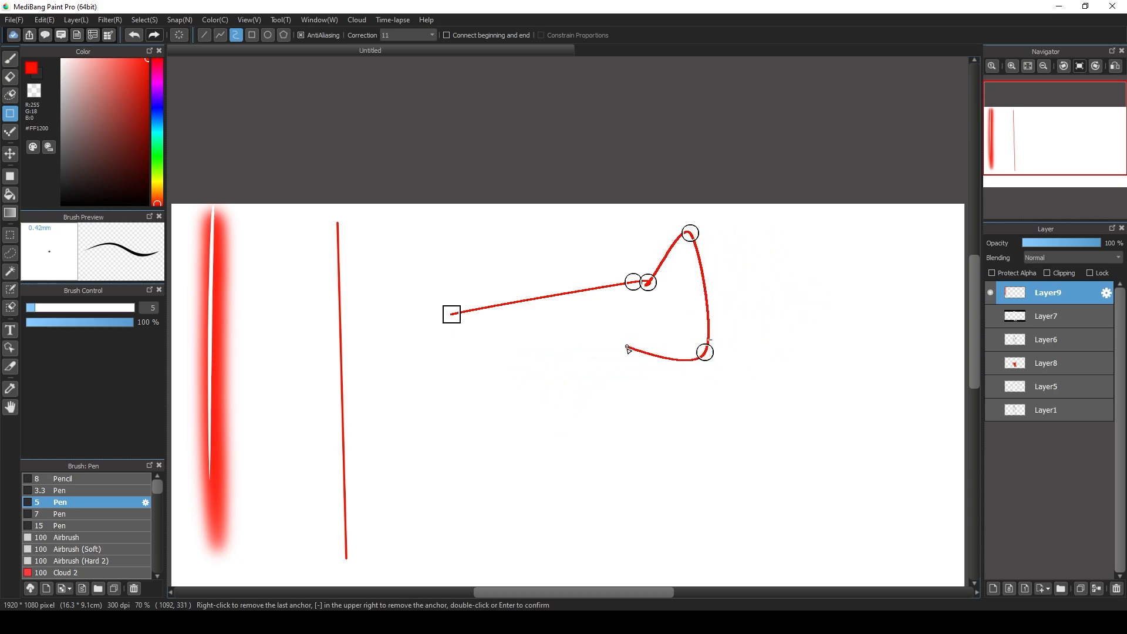
left_click(509, 338)
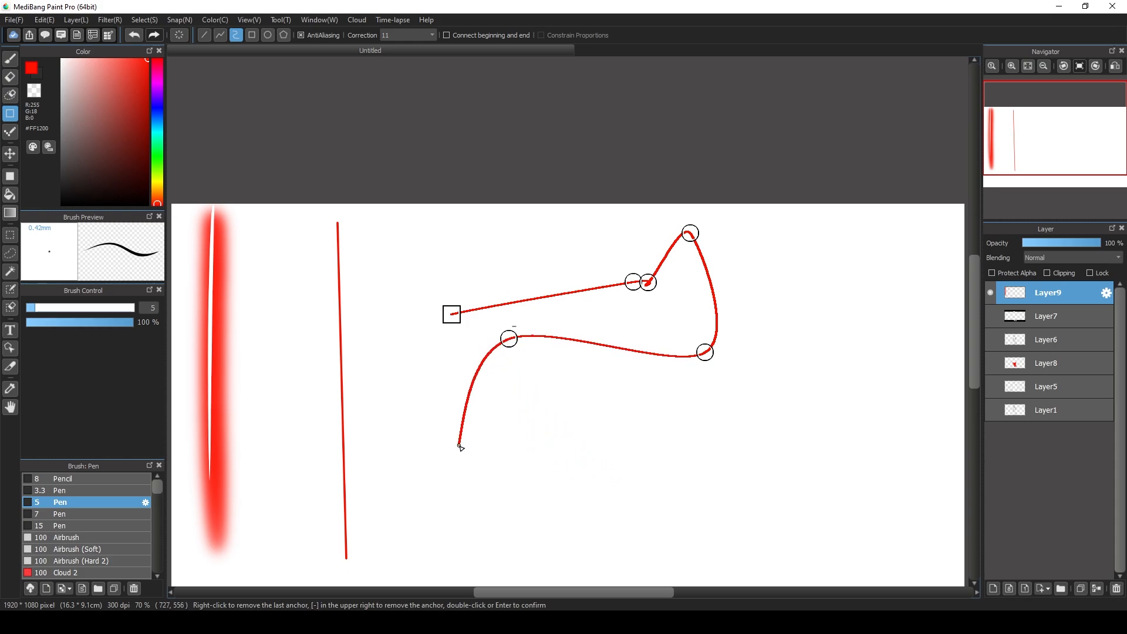
left_click(448, 483)
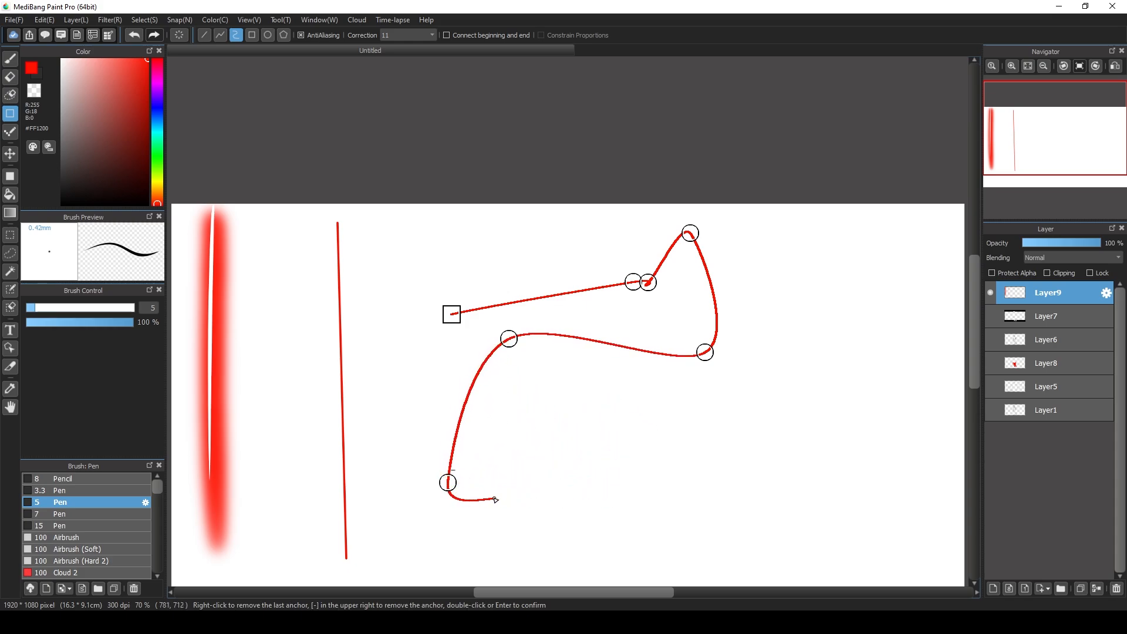
left_click(583, 384)
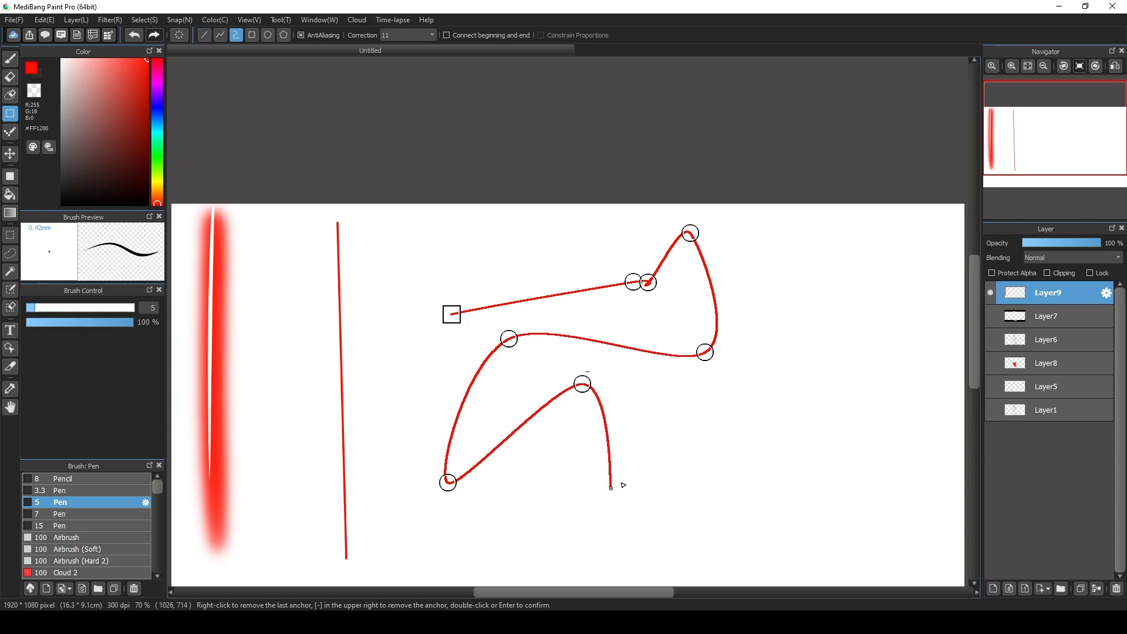
left_click(676, 429)
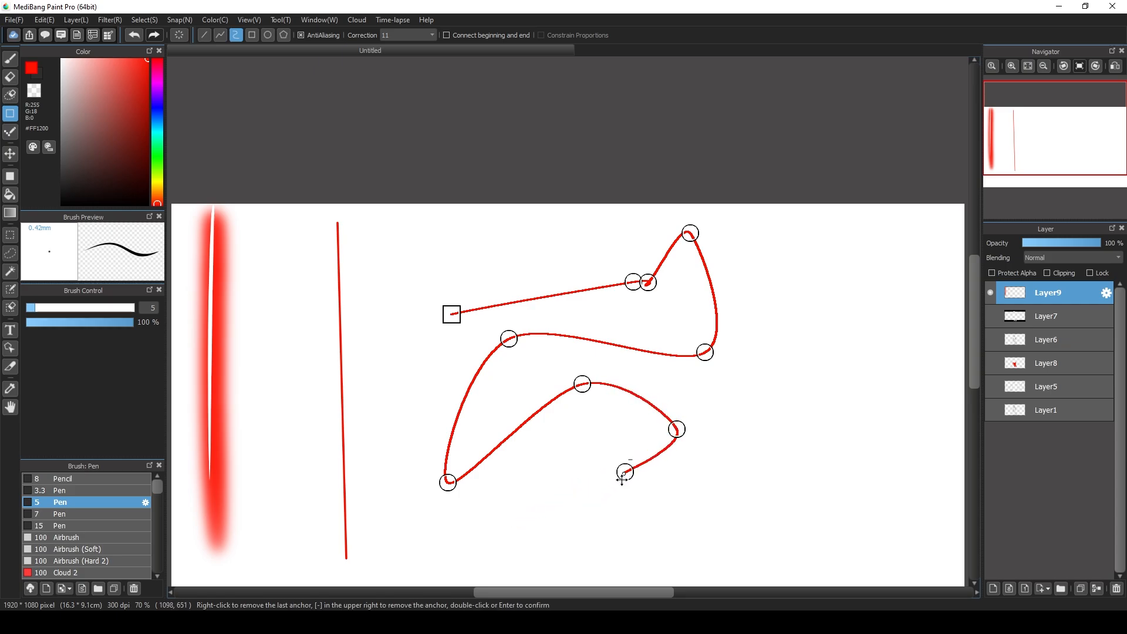
- Draw a tall red rectangle outline beside the vertical line and an upright ellipse outline next to it
left_click(624, 472)
left_click(516, 395)
left_click(251, 35)
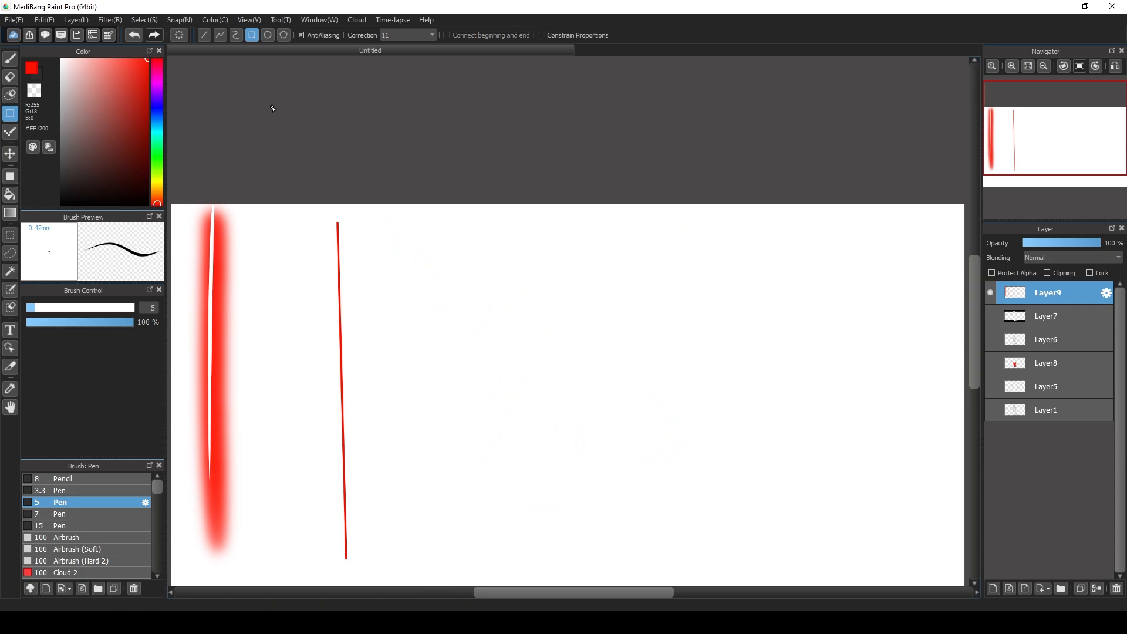
left_click_drag(390, 233, 532, 423)
left_click(268, 34)
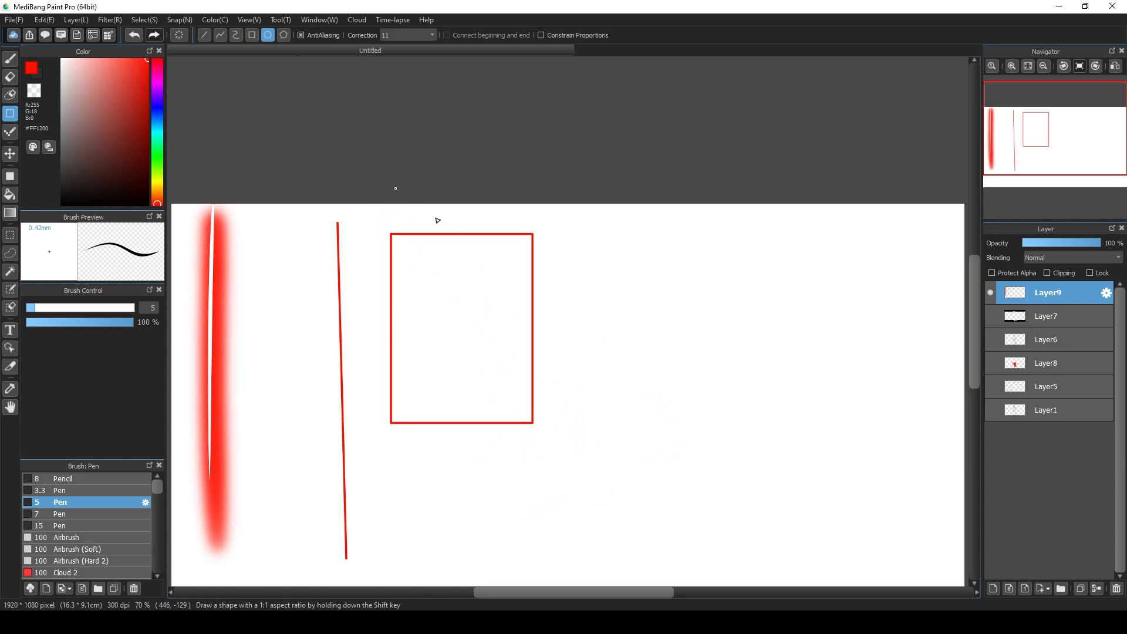
left_click_drag(563, 204, 715, 460)
- Draw a closed four-corner polygon outline in the empty area below the rectangle
left_click(283, 34)
scroll(459, 455, "up", 1)
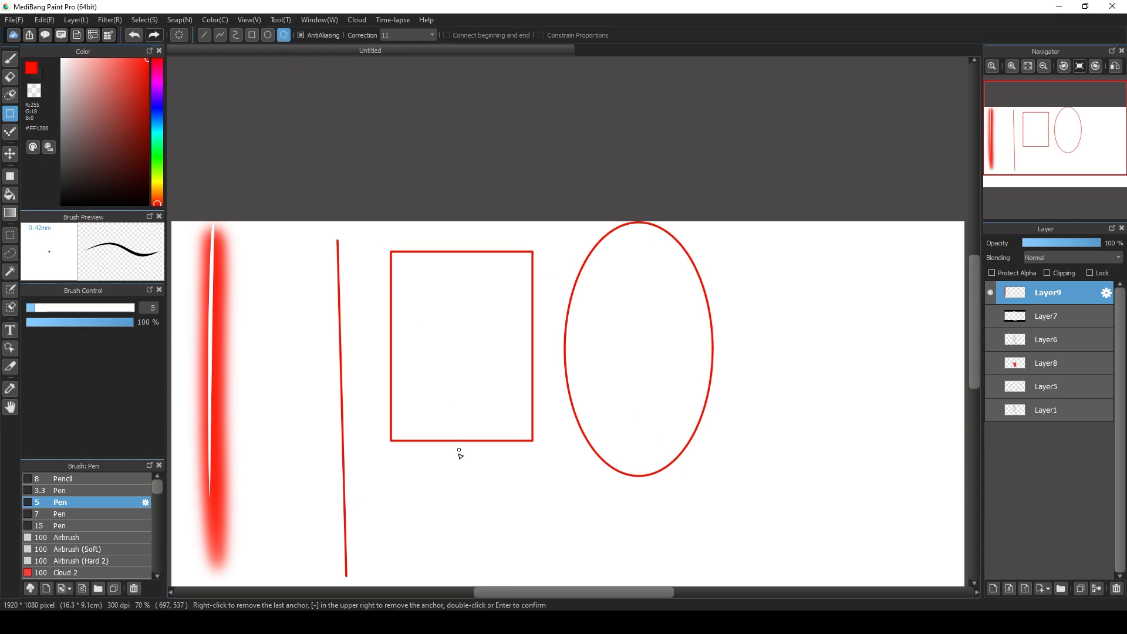
left_click(445, 506)
left_click(391, 546)
scroll(496, 561, "down", 5)
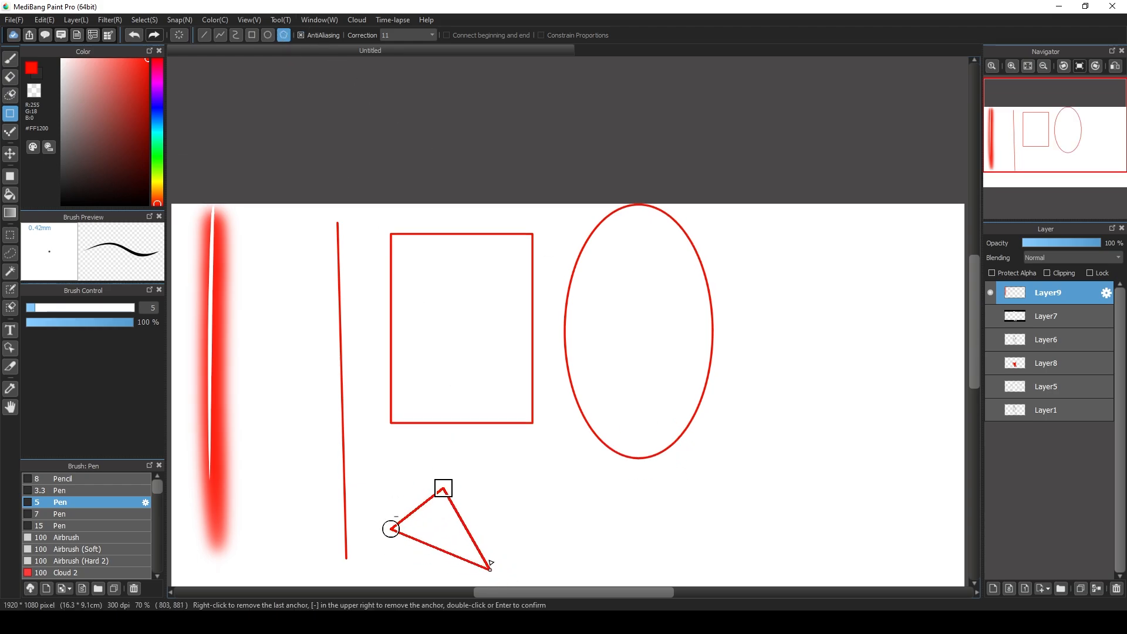
left_click(503, 514)
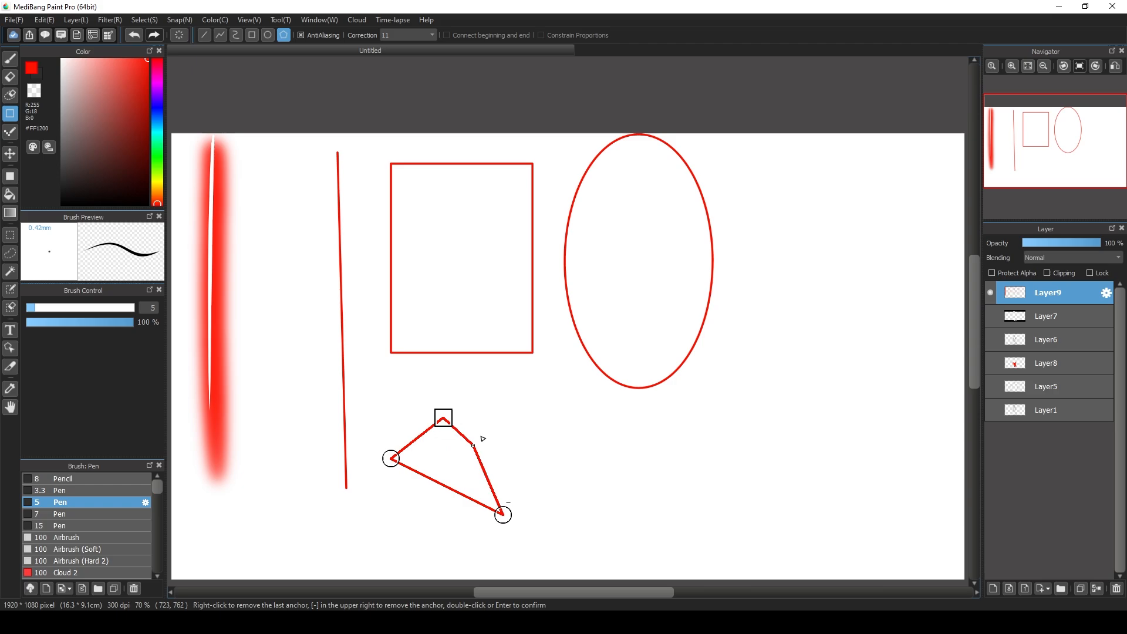
left_click(535, 392)
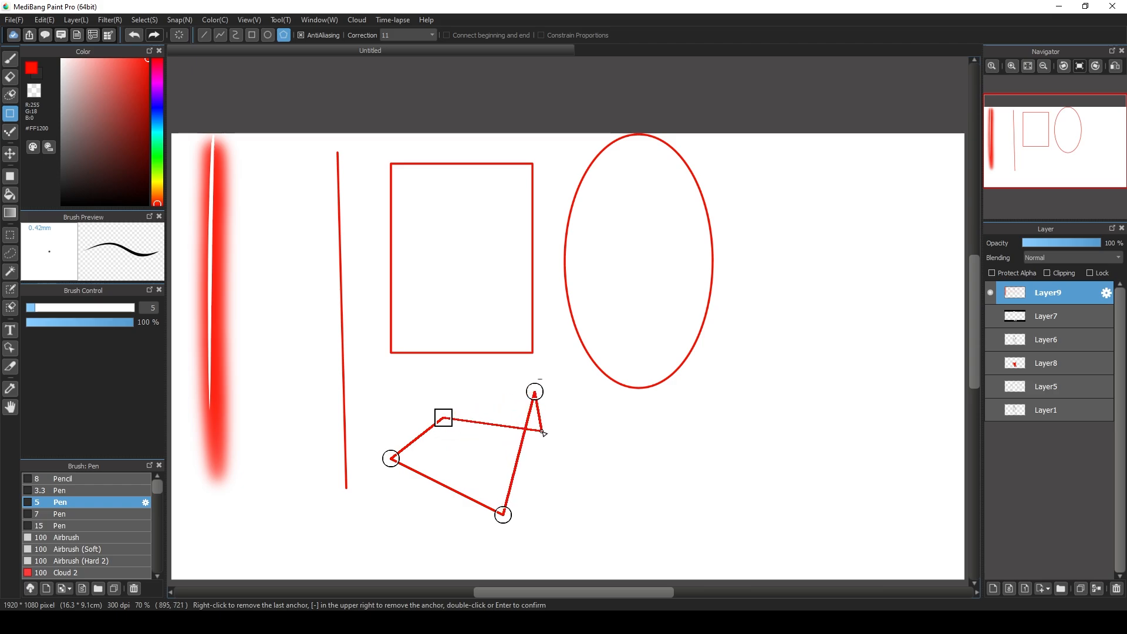
double_click(534, 391)
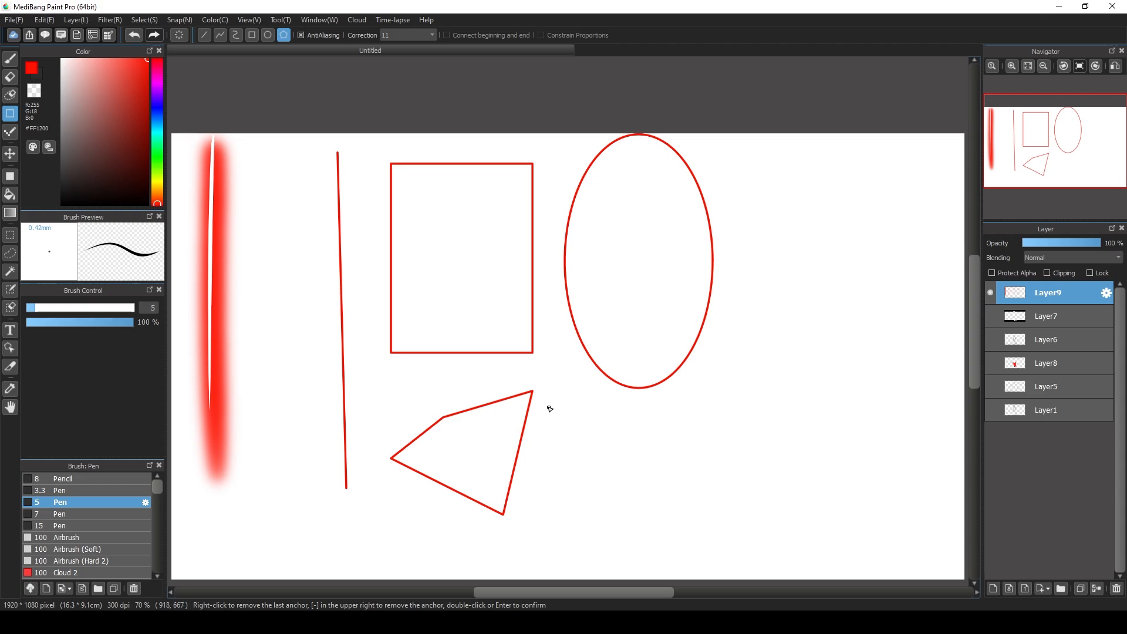
- Draw an open polyline passing under the ellipse and up its far side, and undo both it and the polygon
left_click(220, 34)
left_click(594, 505)
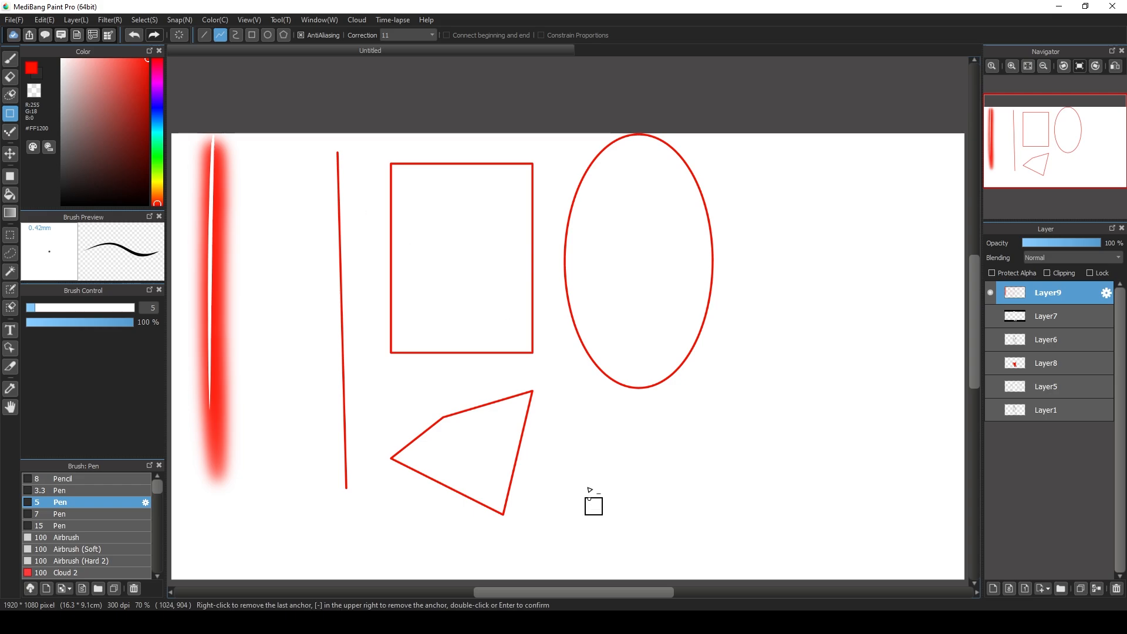
left_click(557, 359)
left_click(550, 345)
left_click(763, 414)
left_click(759, 299)
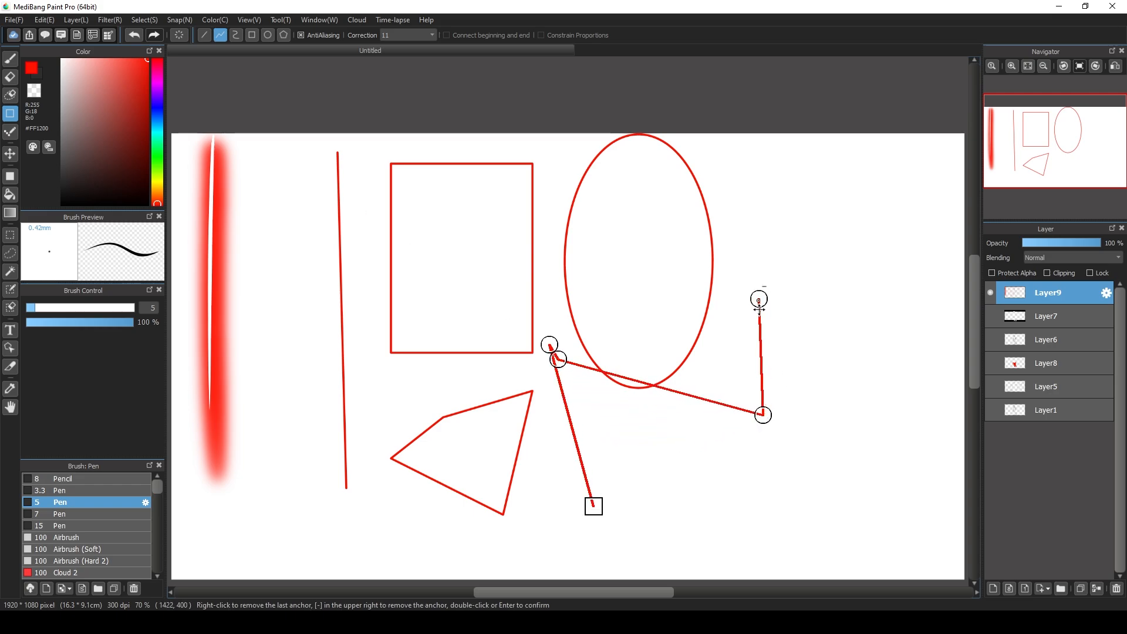
left_click(741, 231)
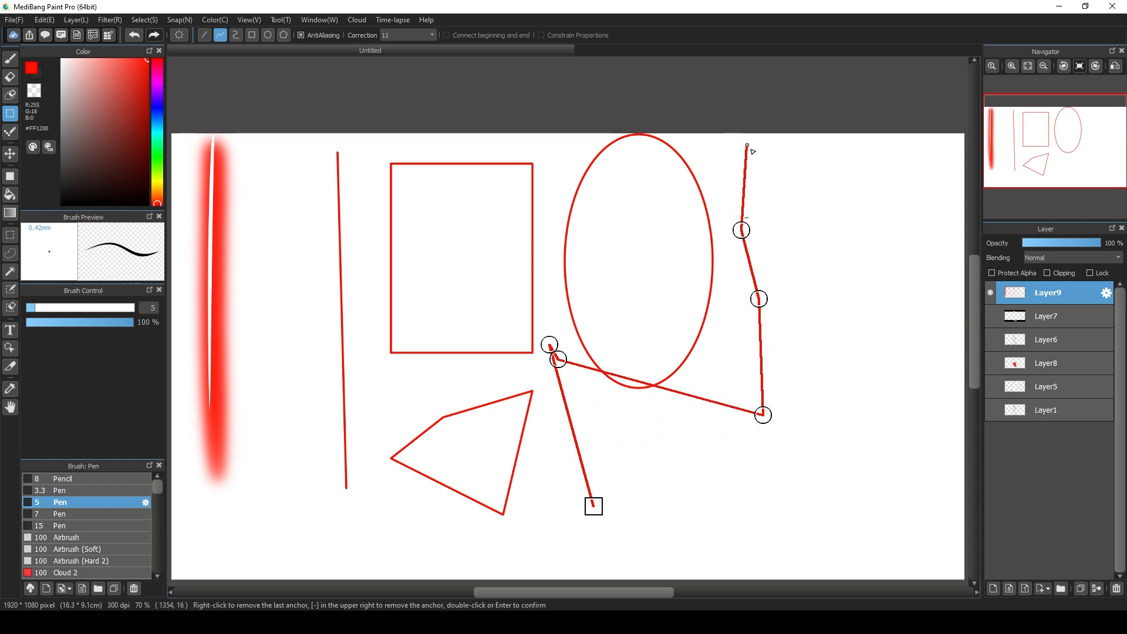
double_click(742, 230)
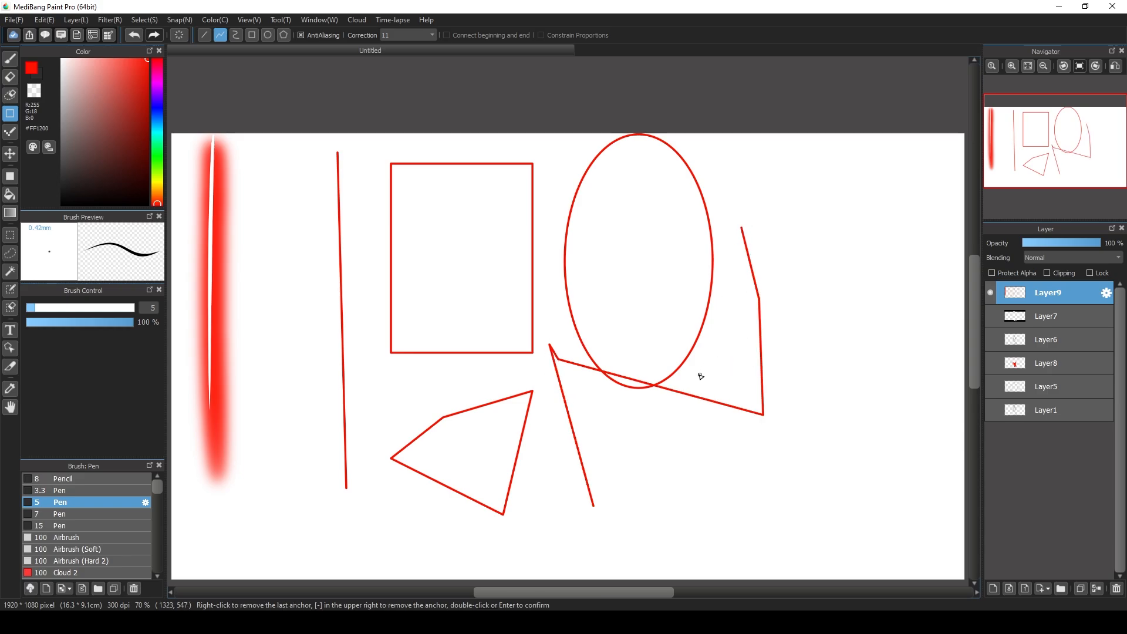
key("ctrl+z")
key("ctrl+z")
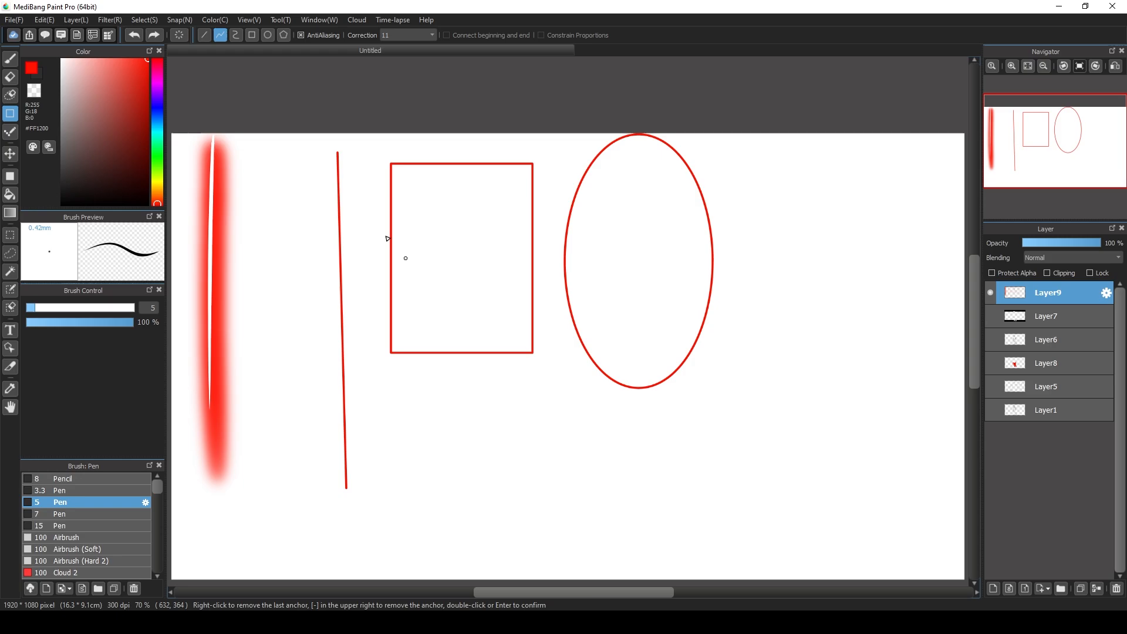
- With the Dot tool at 1 pixel, draw a diagonal stroke below the rectangle and a few freehand squiggles beside it
left_click(13, 135)
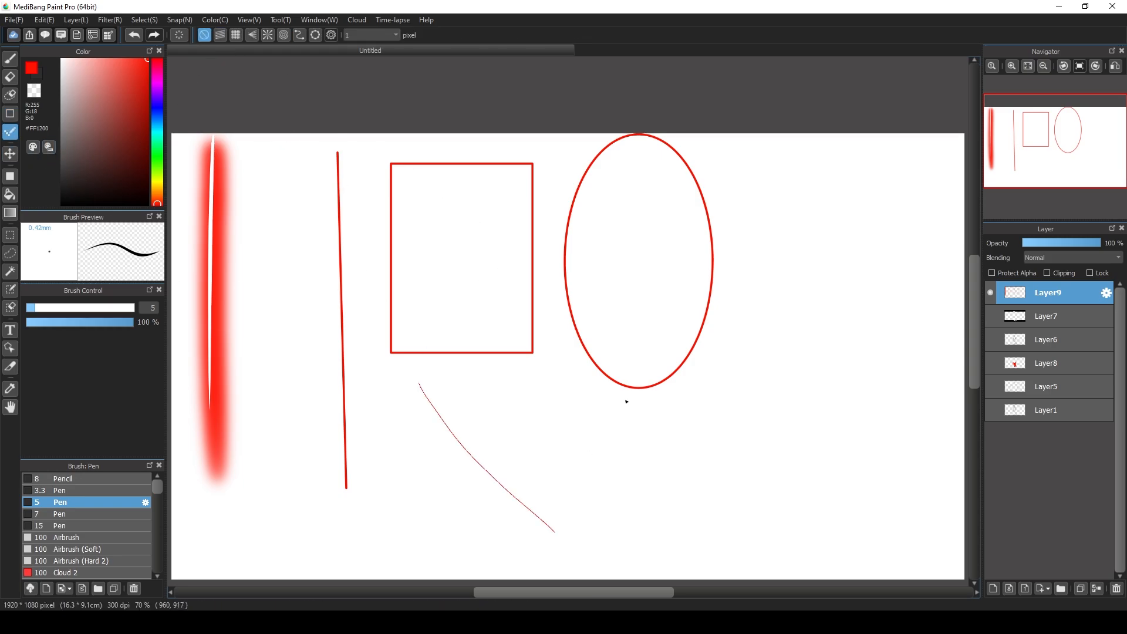
left_click(1011, 66)
left_click(1012, 67)
left_click(1011, 67)
mouse_move(1049, 156)
left_mouse_down()
mouse_move(1046, 174)
mouse_move(1033, 161)
left_mouse_up()
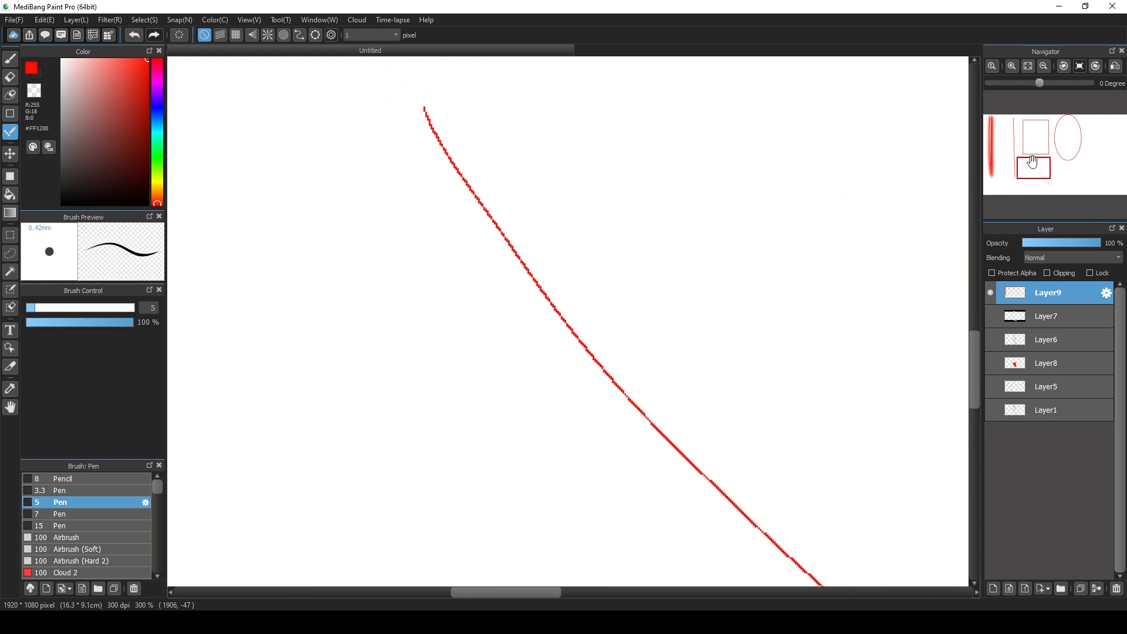
left_click(1011, 67)
left_click(1011, 67)
left_click(1011, 66)
left_click(1011, 67)
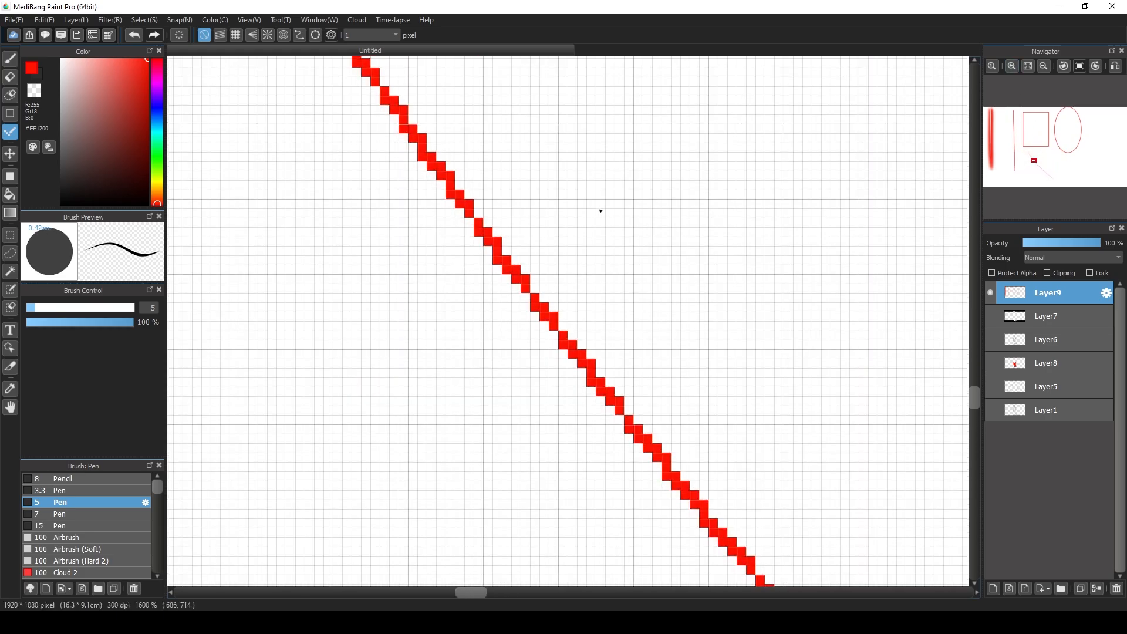
mouse_move(633, 209)
left_mouse_down()
mouse_move(639, 268)
mouse_move(601, 282)
mouse_move(558, 208)
mouse_move(568, 184)
mouse_move(612, 151)
mouse_move(646, 148)
mouse_move(659, 185)
mouse_move(685, 187)
mouse_move(713, 227)
mouse_move(685, 290)
mouse_move(710, 346)
mouse_move(695, 364)
left_mouse_up()
mouse_move(759, 308)
left_mouse_down()
mouse_move(769, 238)
mouse_move(807, 185)
left_mouse_up()
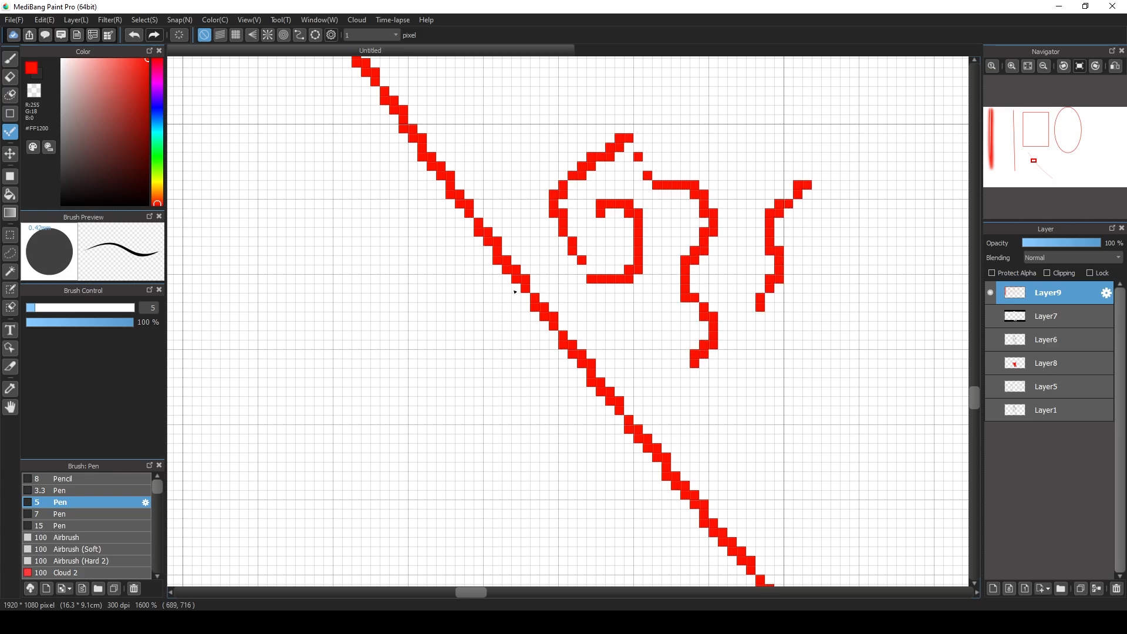
- Draw a small pixel-art character's cap, arms, waist and legs in red on the other side of the diagonal line
mouse_move(325, 317)
left_mouse_down()
mouse_move(355, 282)
mouse_move(355, 292)
mouse_move(301, 282)
mouse_move(332, 280)
mouse_move(329, 296)
mouse_move(333, 281)
mouse_move(367, 279)
mouse_move(375, 256)
mouse_move(358, 264)
mouse_move(417, 256)
left_mouse_up()
mouse_move(321, 361)
left_mouse_down()
mouse_move(299, 361)
mouse_move(320, 430)
mouse_move(306, 387)
mouse_move(329, 411)
left_mouse_up()
mouse_move(450, 351)
left_mouse_down()
mouse_move(439, 426)
mouse_move(433, 410)
mouse_move(452, 392)
left_mouse_up()
mouse_move(337, 437)
left_mouse_down()
mouse_move(319, 495)
mouse_move(327, 507)
mouse_move(348, 483)
left_mouse_up()
mouse_move(343, 439)
left_mouse_down()
mouse_move(421, 456)
mouse_move(426, 503)
mouse_move(459, 503)
mouse_move(419, 505)
mouse_move(415, 464)
mouse_move(409, 493)
left_mouse_up()
mouse_move(387, 451)
left_mouse_down()
mouse_move(364, 458)
mouse_move(366, 429)
mouse_move(392, 428)
left_mouse_up()
mouse_move(347, 393)
left_mouse_down()
mouse_move(338, 354)
mouse_move(347, 412)
mouse_move(401, 403)
mouse_move(414, 343)
mouse_move(424, 405)
left_mouse_up()
left_click(405, 437)
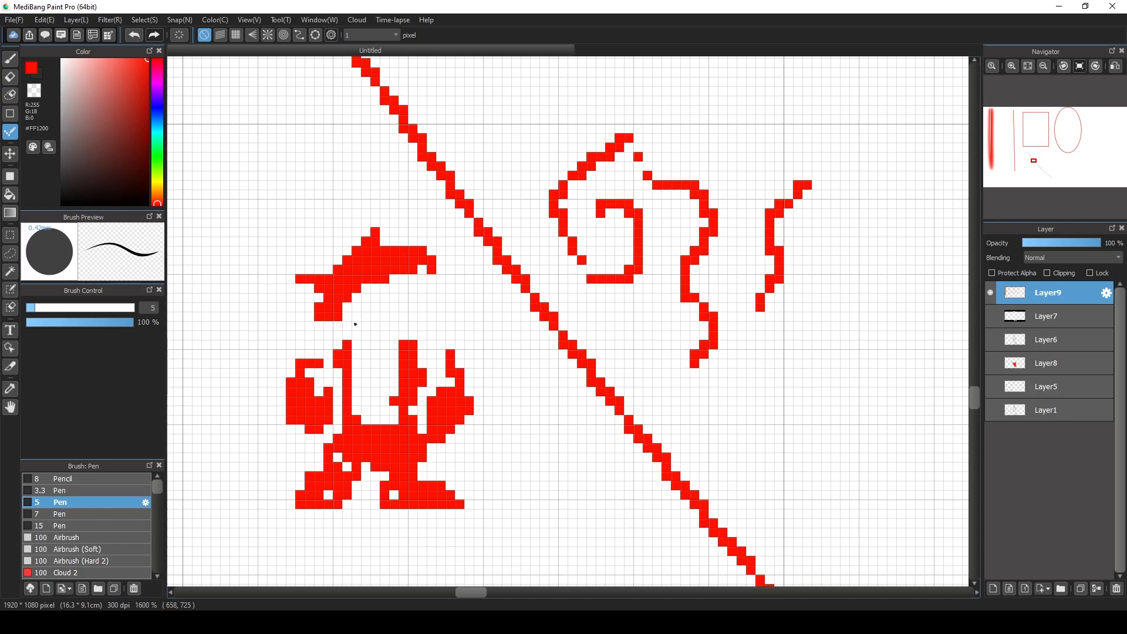
- Add the character's facial features and head outline in pixels, and fill in the lower torso
mouse_move(355, 323)
left_mouse_down()
mouse_move(392, 327)
mouse_move(404, 307)
left_mouse_up()
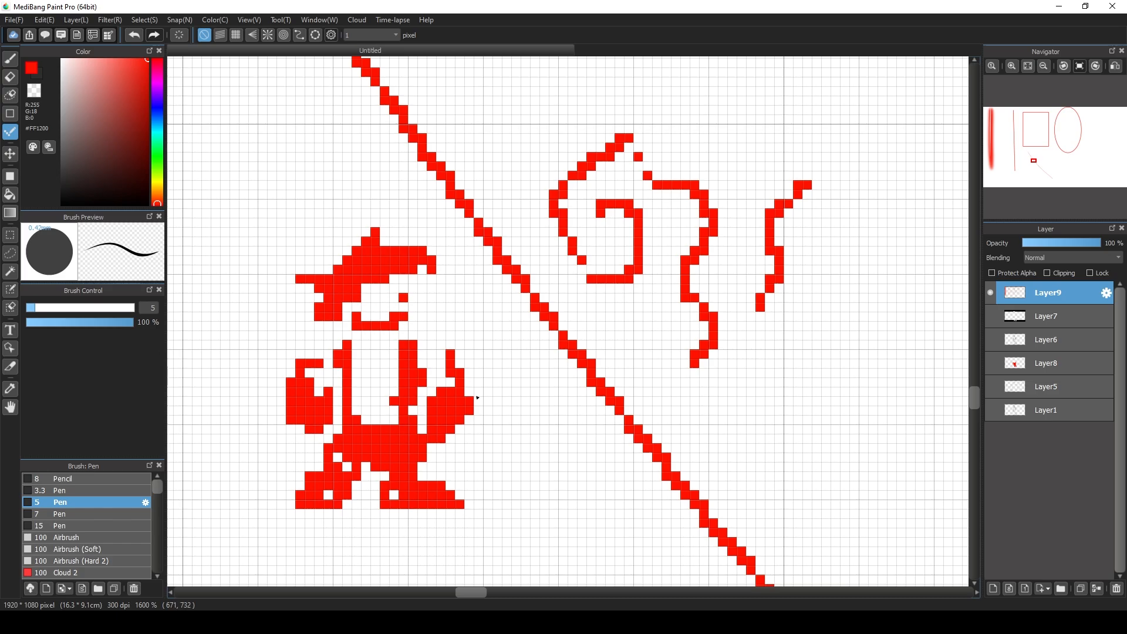
mouse_move(433, 289)
left_mouse_down()
mouse_move(454, 296)
mouse_move(470, 308)
mouse_move(441, 326)
left_mouse_up()
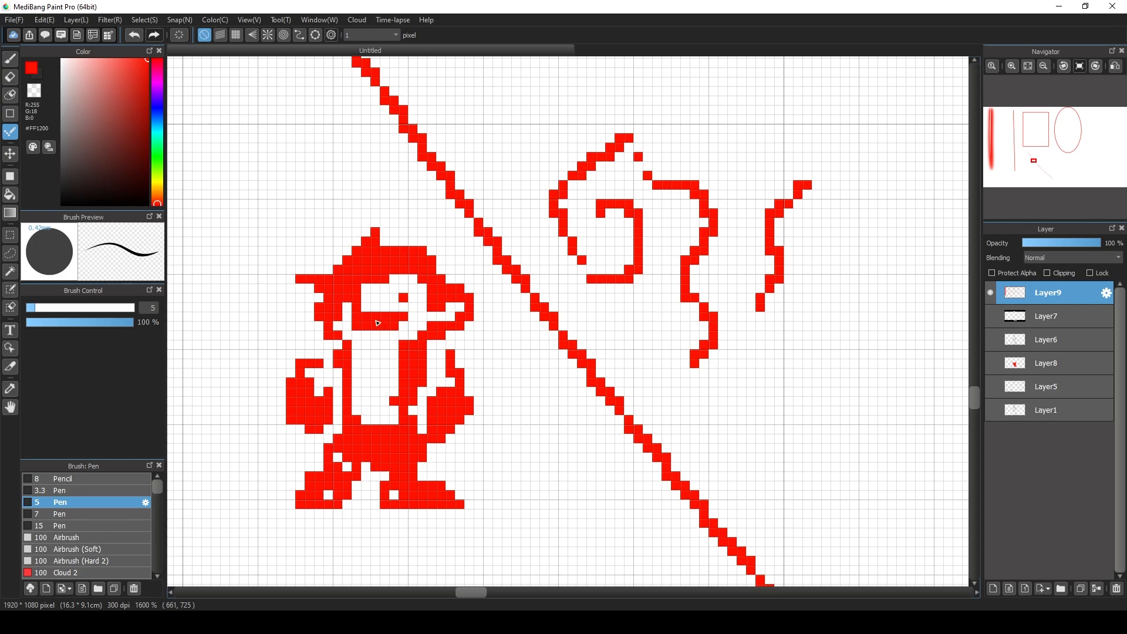
left_click_drag(362, 304, 387, 299)
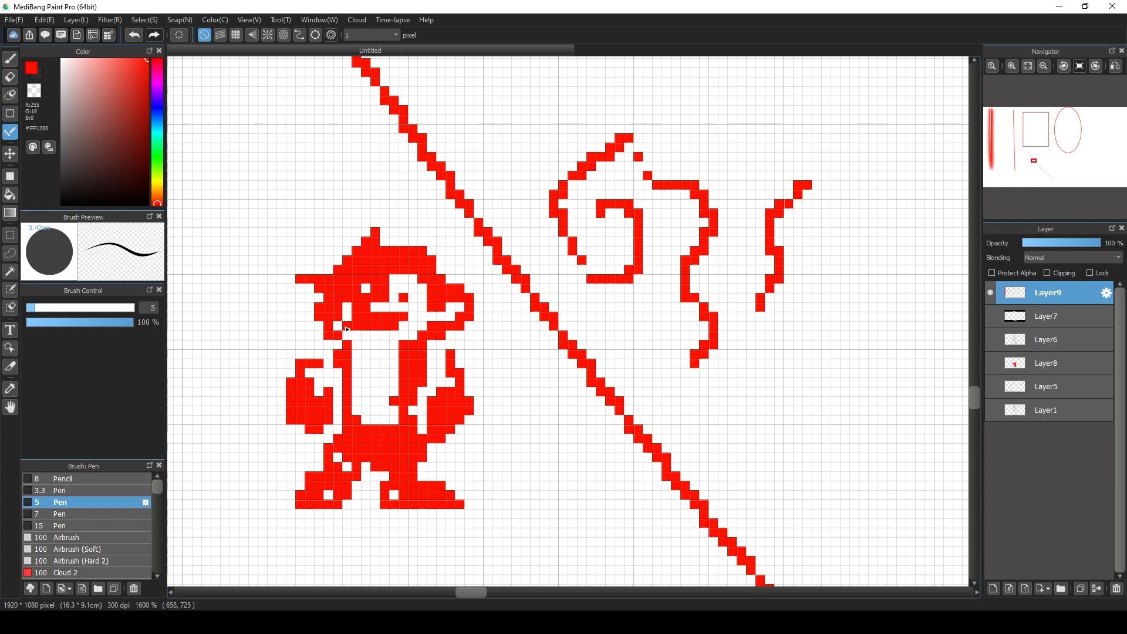
left_click_drag(422, 330, 412, 335)
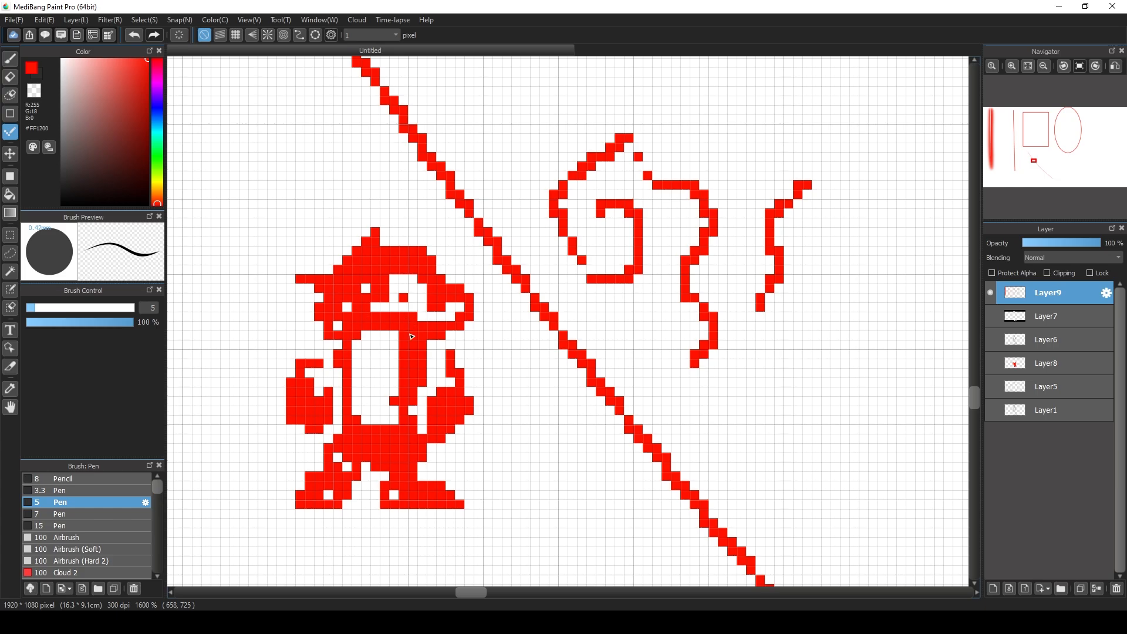
mouse_move(357, 378)
left_mouse_down()
mouse_move(402, 375)
mouse_move(360, 396)
mouse_move(385, 407)
left_mouse_up()
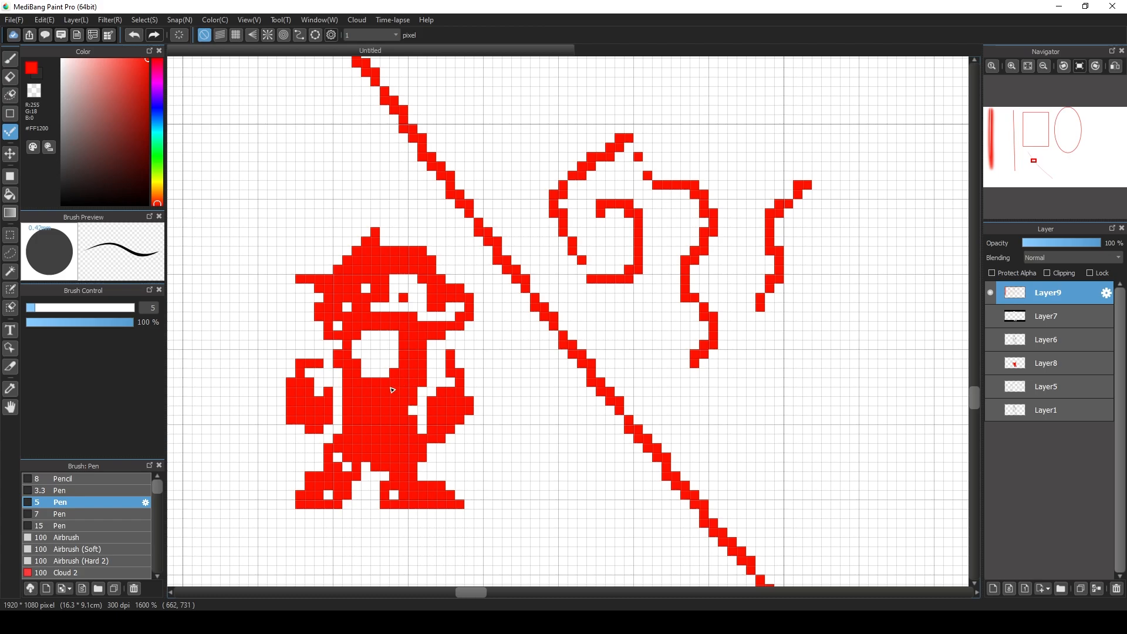
- Move all of Layer9's artwork to the right and slightly down so it sits inside the canvas
left_click(1043, 68)
left_click(1043, 68)
left_click(1044, 68)
left_click(1043, 68)
left_click(1044, 68)
left_click(1044, 68)
left_click(1043, 68)
left_click(1044, 68)
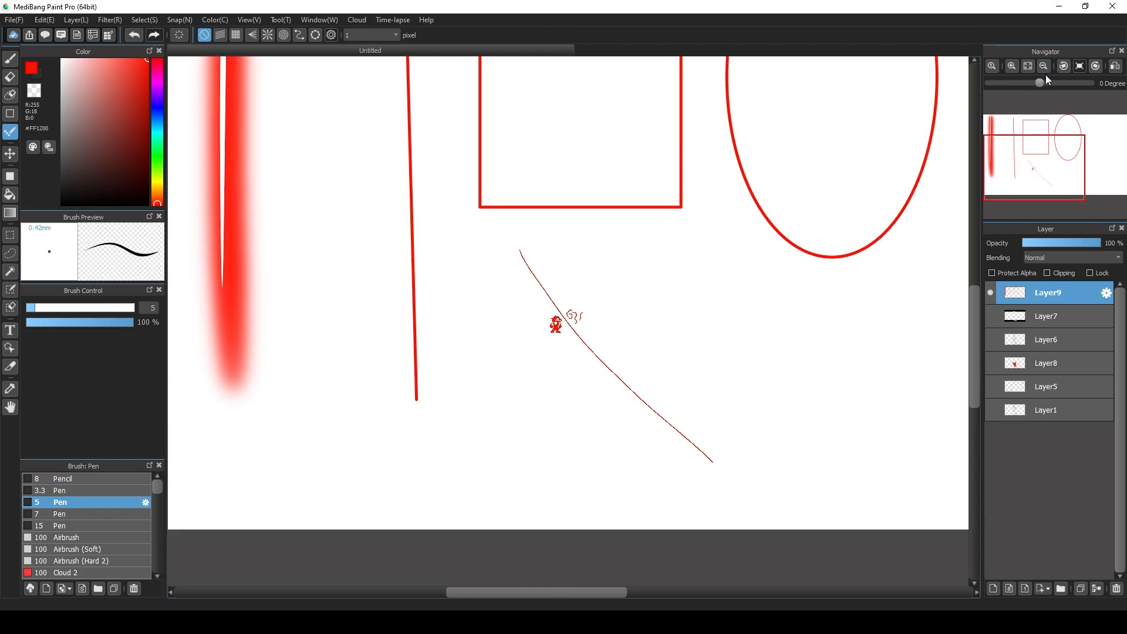
left_click(1044, 68)
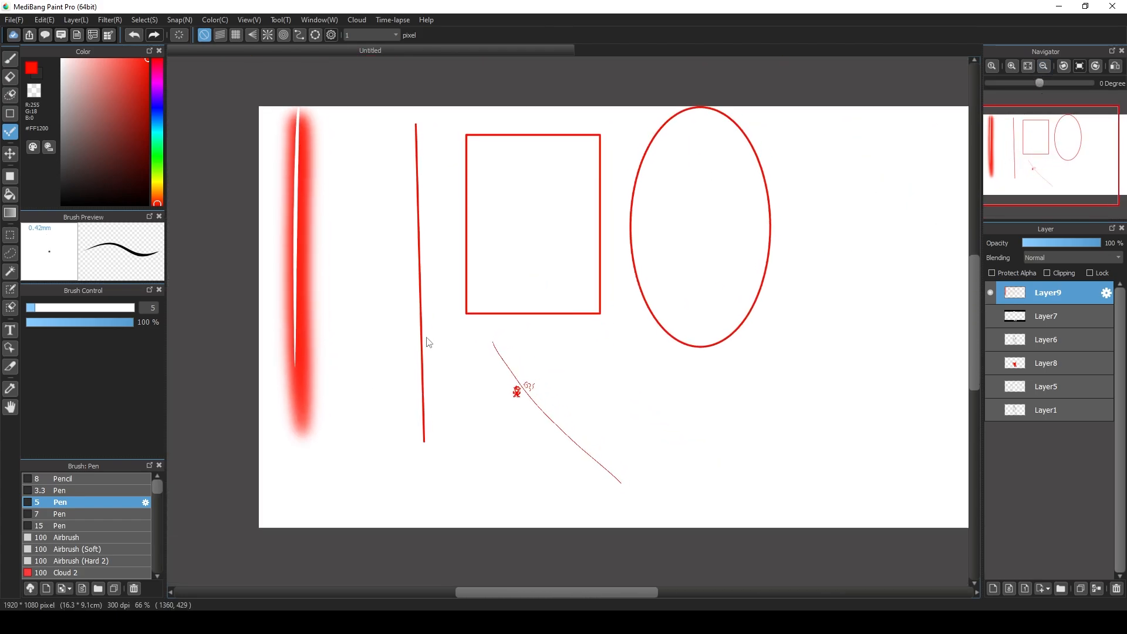
left_click(10, 154)
left_click_drag(536, 239, 598, 222)
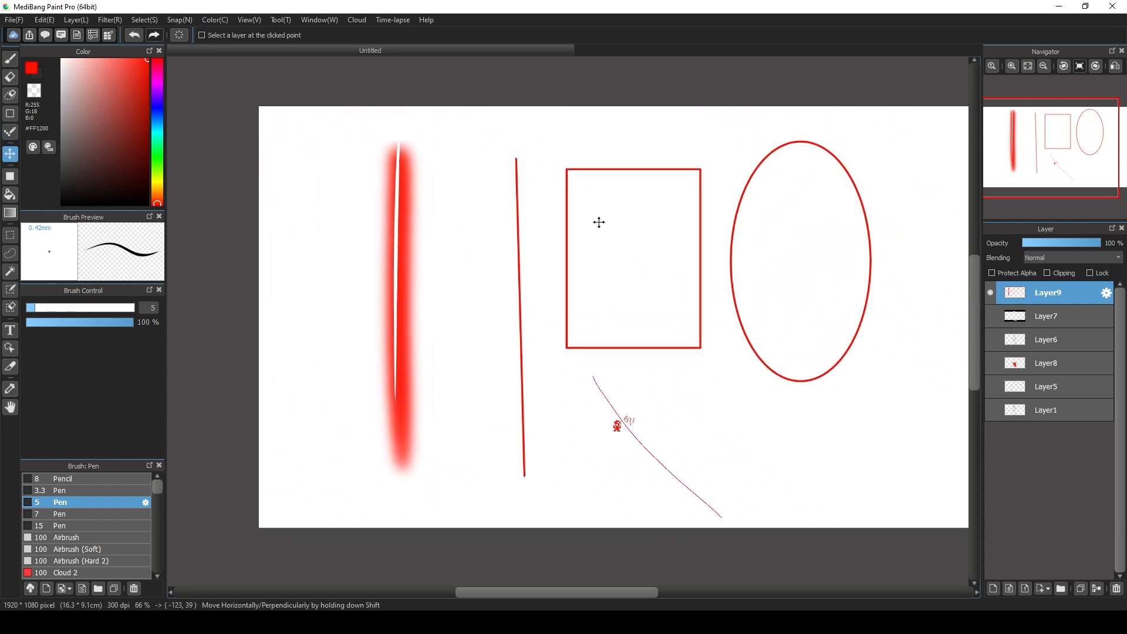
- Try to reposition and shrink Layer9's artwork with Transform, and cancel it
key("ctrl+t")
left_click_drag(643, 285, 595, 274)
left_click_drag(851, 103, 730, 177)
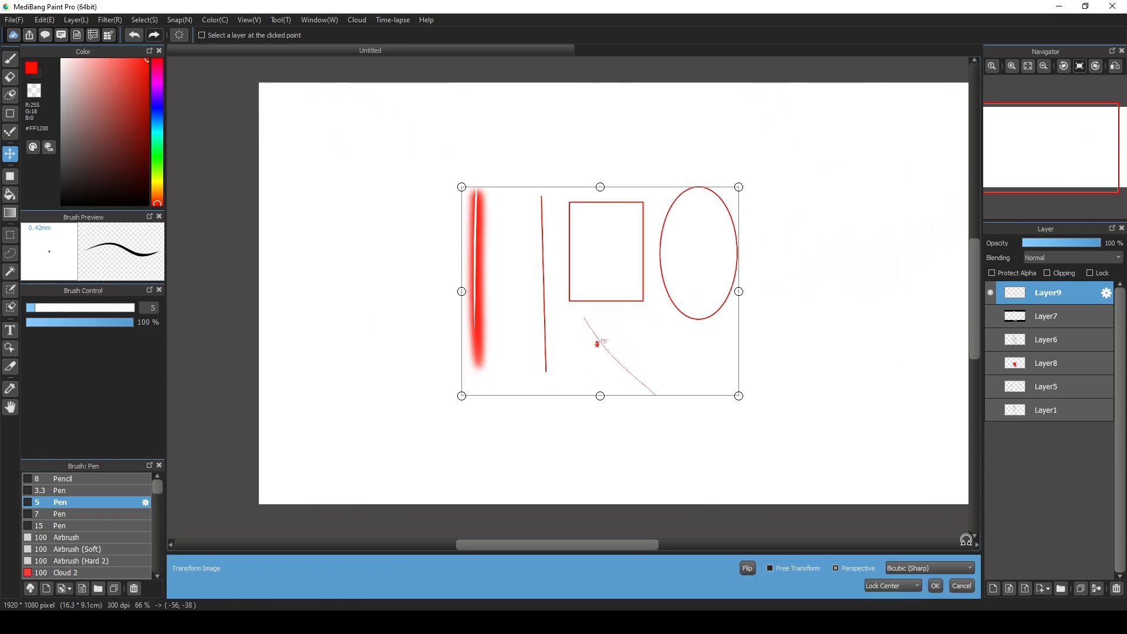
left_click(962, 585)
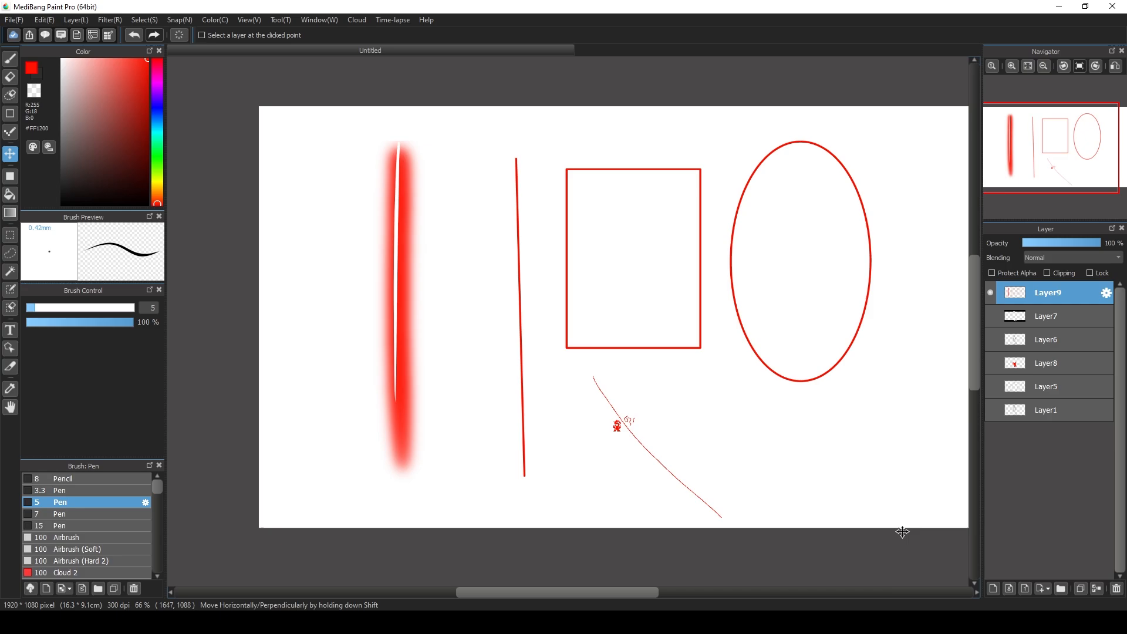
- Try to shift Layer9's artwork to the right with Transform while the Brush tool is active, and cancel it
key("b")
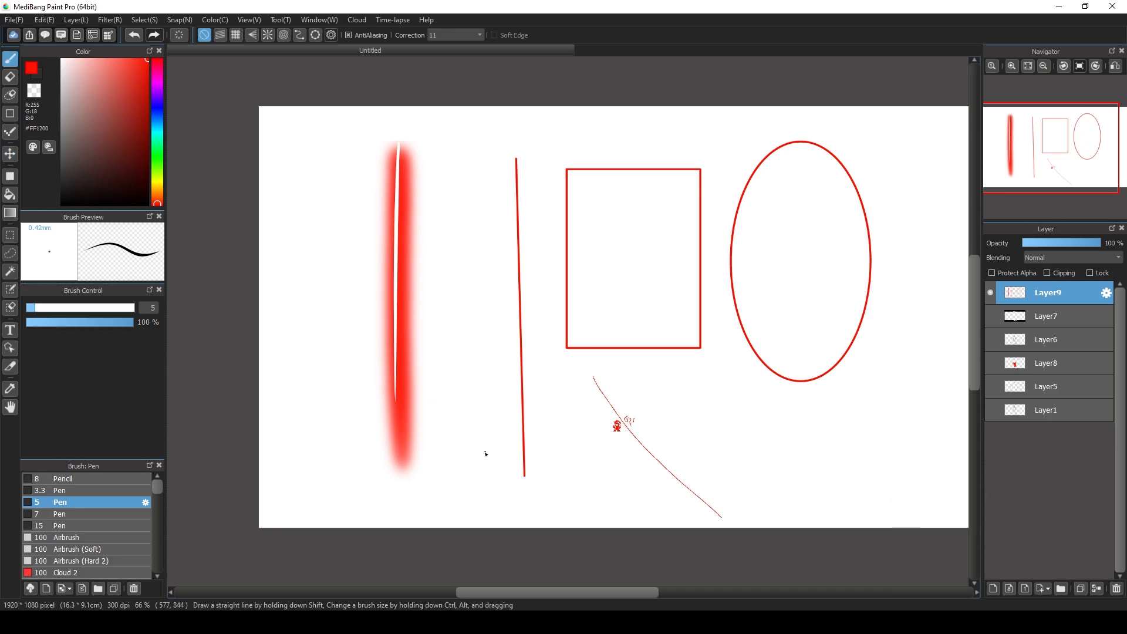
key("ctrl+t")
mouse_move(483, 322)
left_mouse_down()
mouse_move(466, 304)
mouse_move(660, 311)
left_mouse_up()
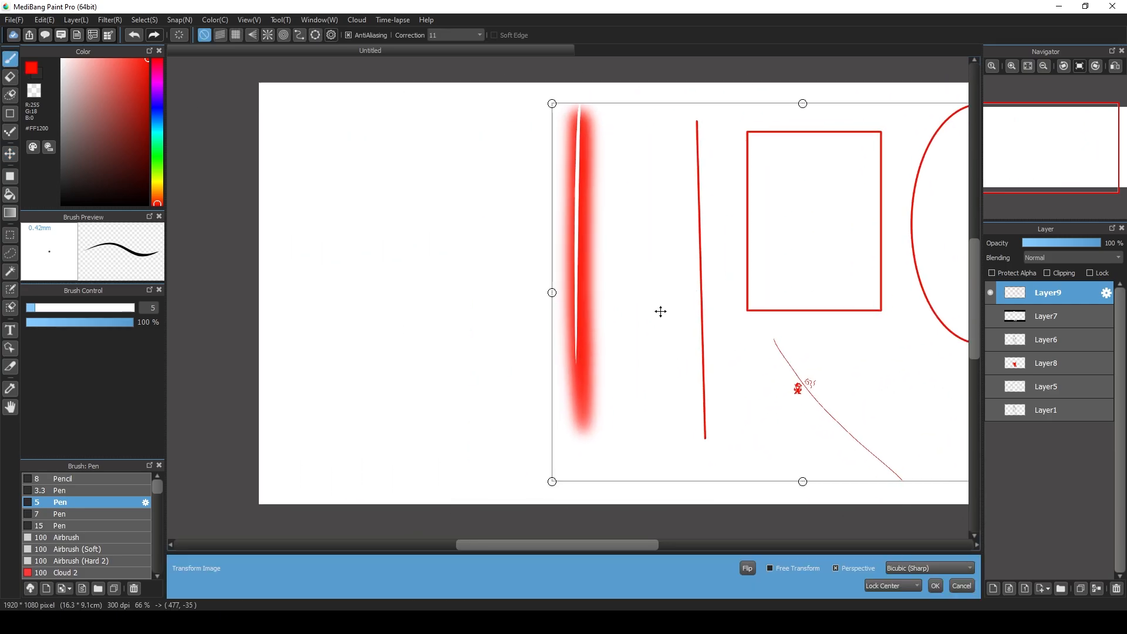
left_click(961, 585)
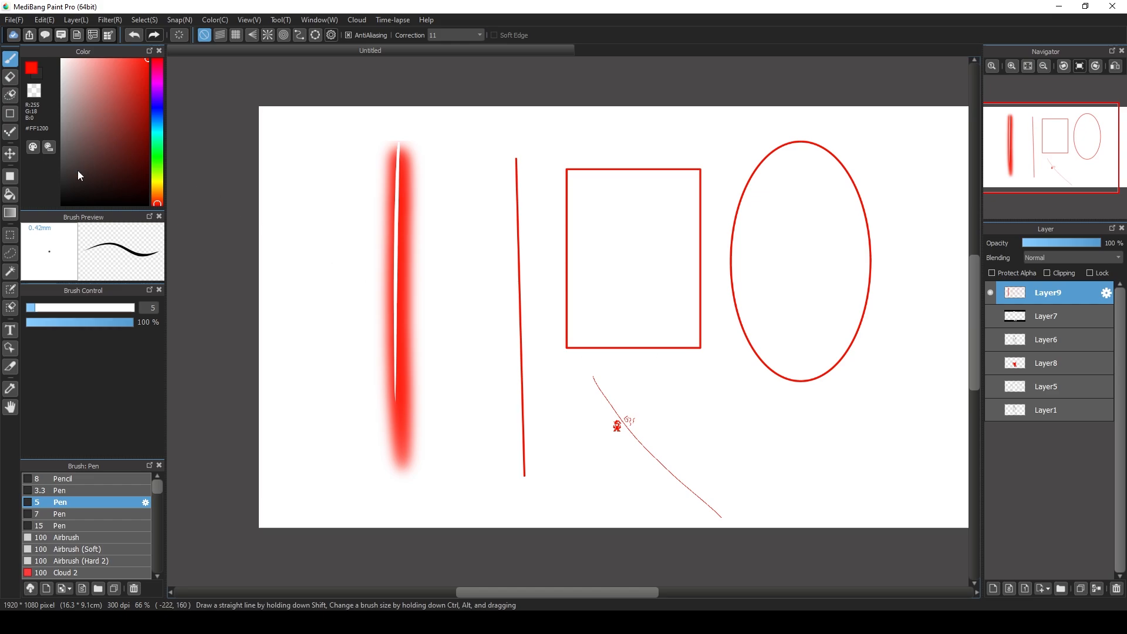
- Move Layer9's artwork a little further right and down with the Move tool
key("v")
mouse_move(598, 284)
left_mouse_down()
mouse_move(551, 267)
mouse_move(611, 276)
left_mouse_up()
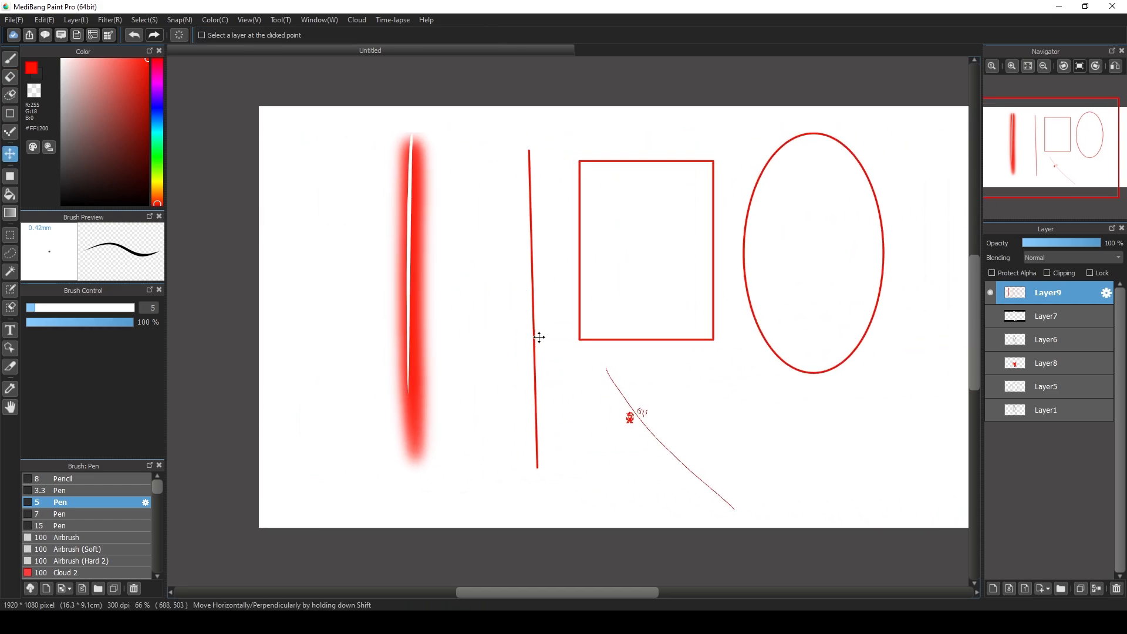
mouse_move(558, 315)
left_mouse_down()
mouse_move(727, 335)
mouse_move(596, 340)
left_mouse_up()
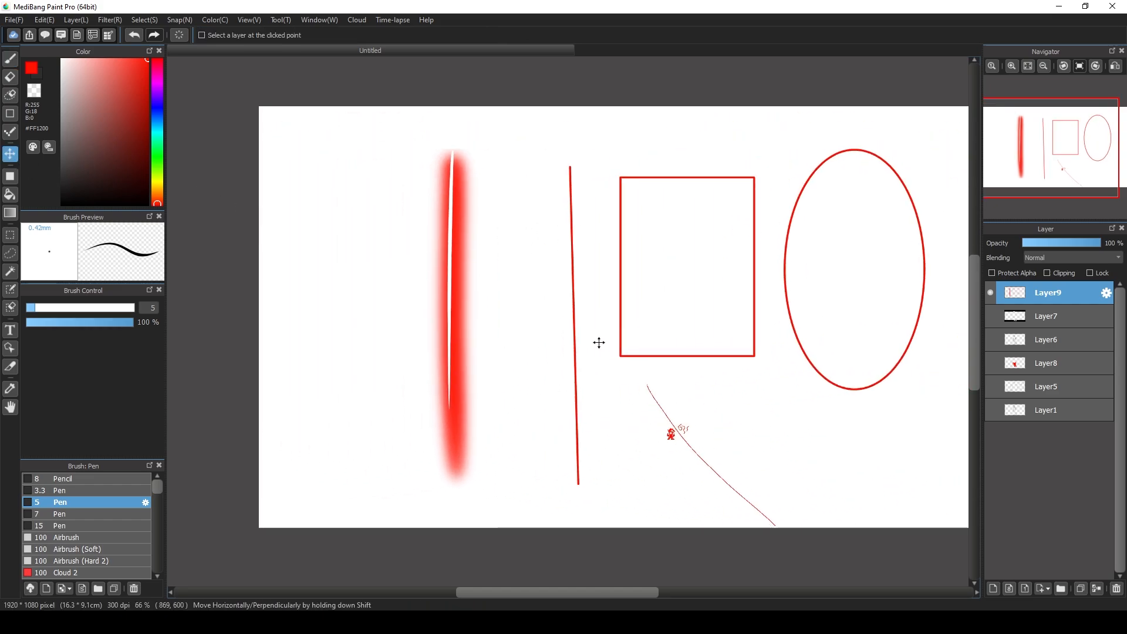
- Set the Fill tool's shape to Rectangle, and fill the rectangle outline's interior with red using the Bucket tool
left_click(10, 177)
left_click(224, 35)
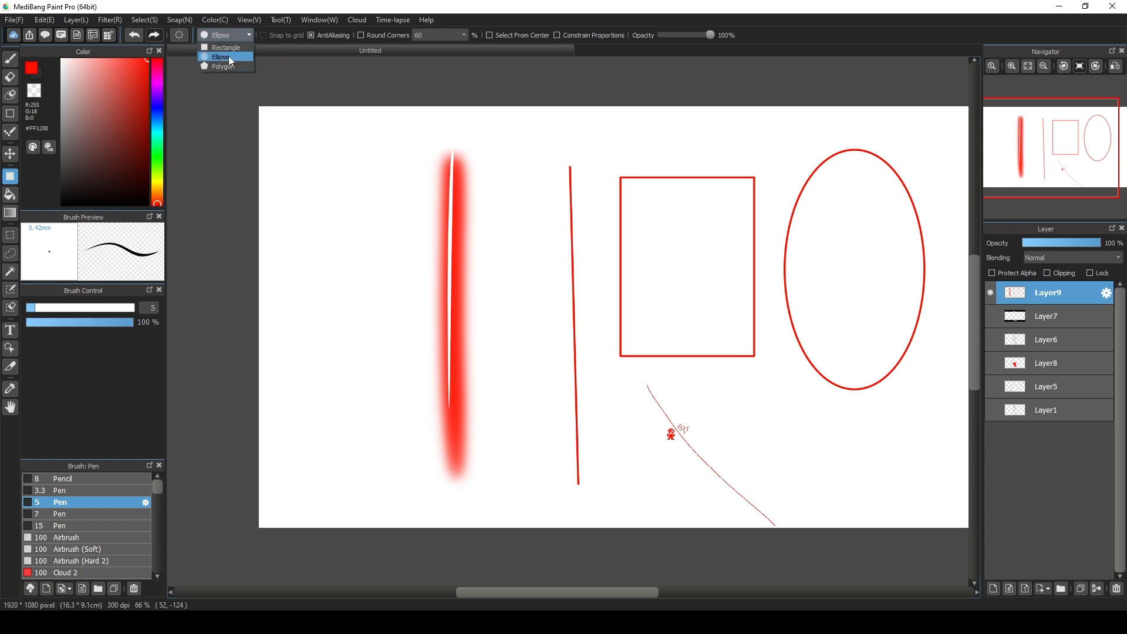
left_click(237, 49)
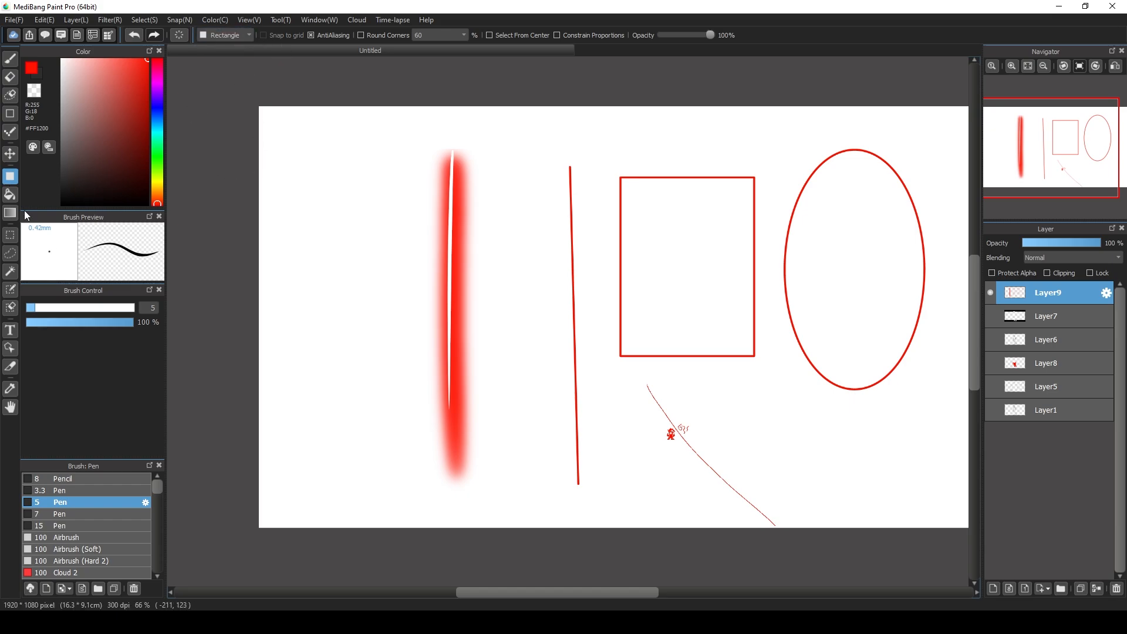
left_click(10, 194)
left_click(669, 272)
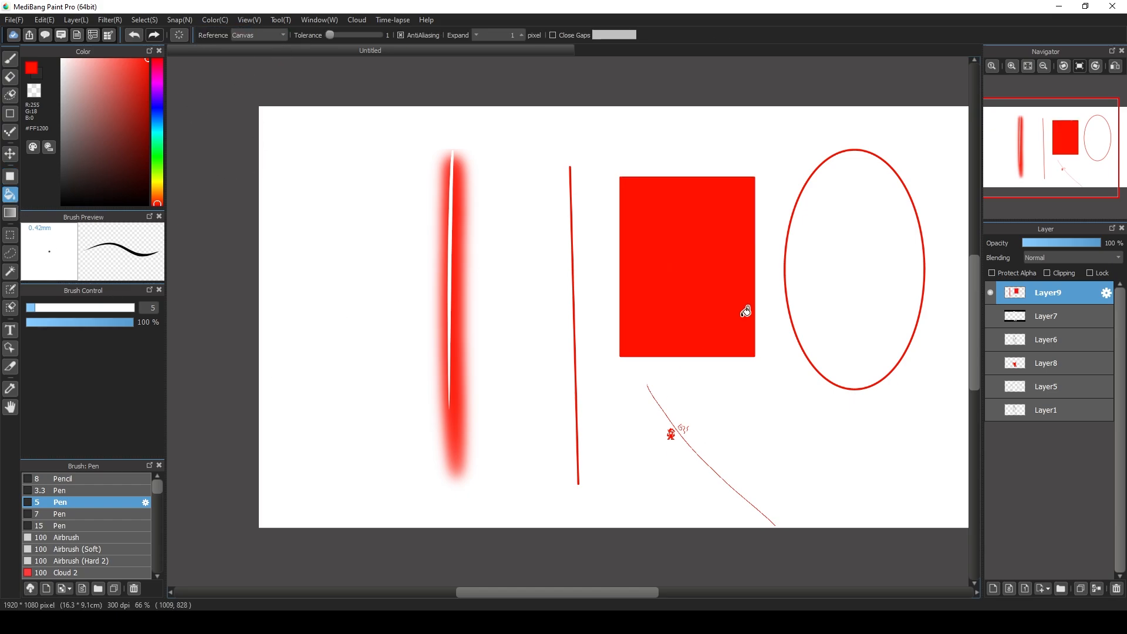
- Fill the ellipse outline's interior on Layer9 with red using the Bucket tool
left_click(878, 309)
- Choose the Gradient tool, add a new empty layer above Layer9, and hide Layer9
left_click(10, 213)
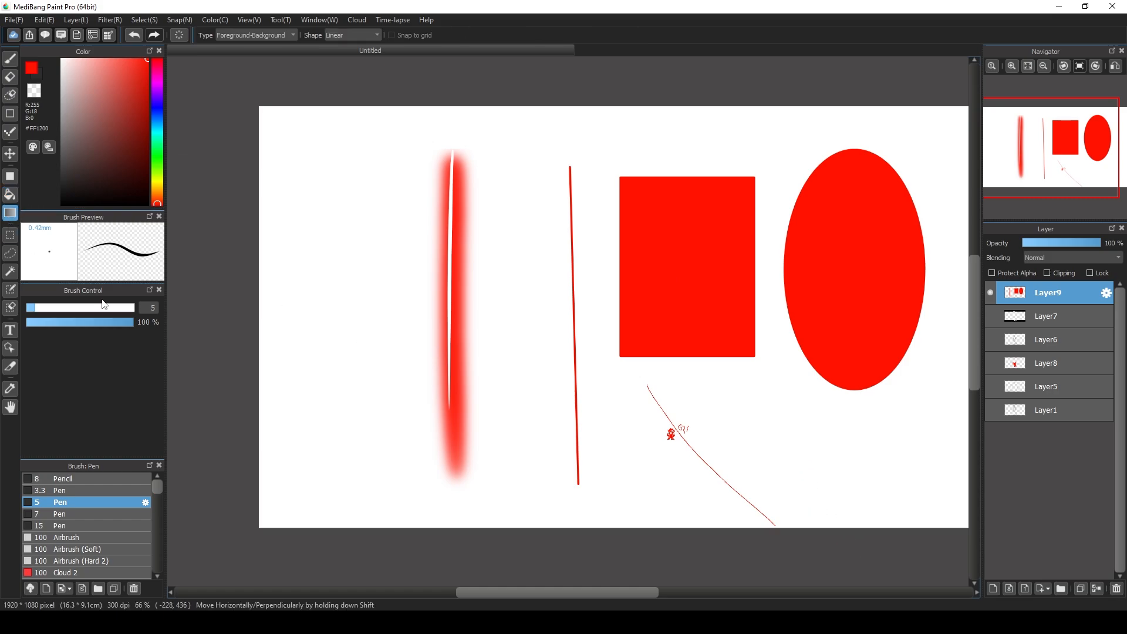
left_click(1043, 66)
mouse_move(1060, 157)
left_mouse_down()
mouse_move(1082, 142)
mouse_move(1044, 146)
mouse_move(1050, 154)
left_mouse_up()
left_click(992, 588)
left_click(990, 316)
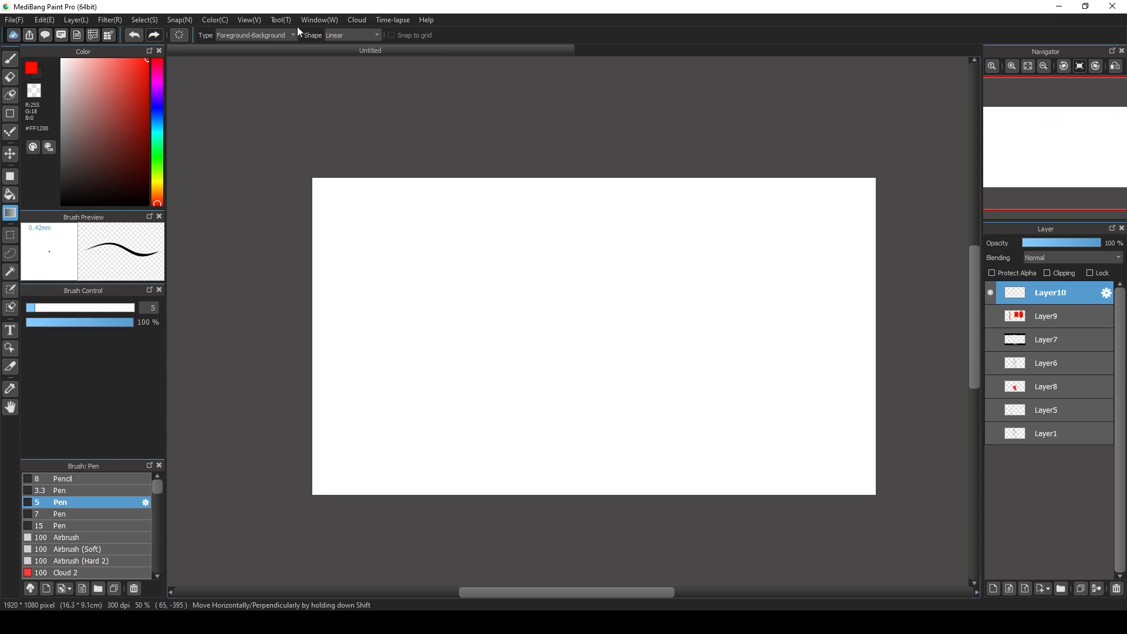
- Try a linear Foreground-Background gradient running upward across the middle of Layer10, and undo it
left_click(291, 35)
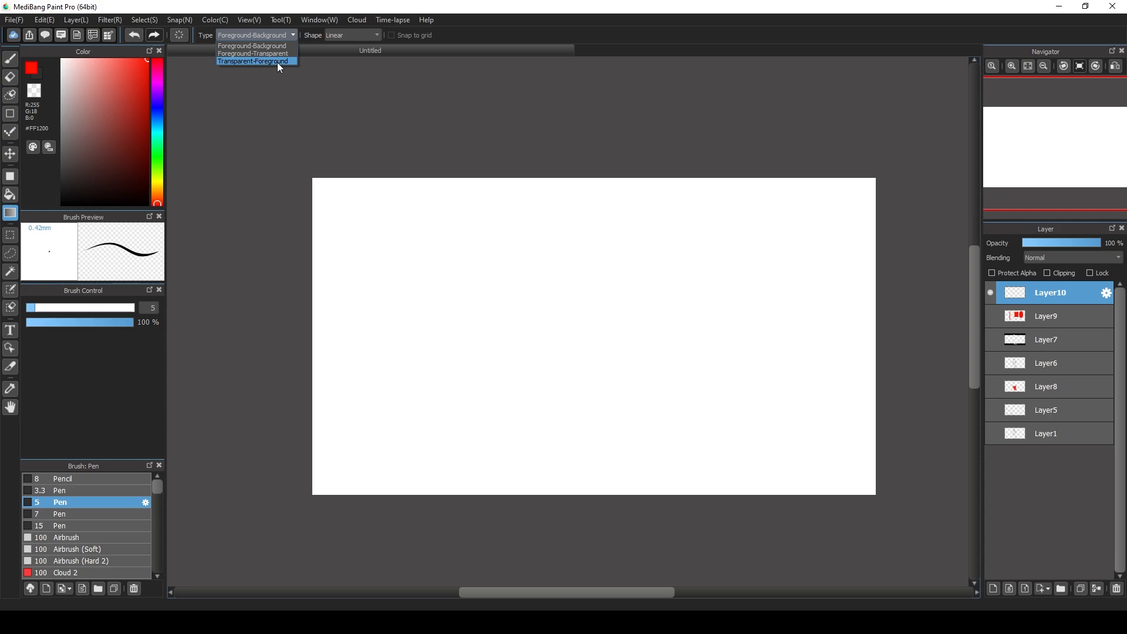
left_click(276, 45)
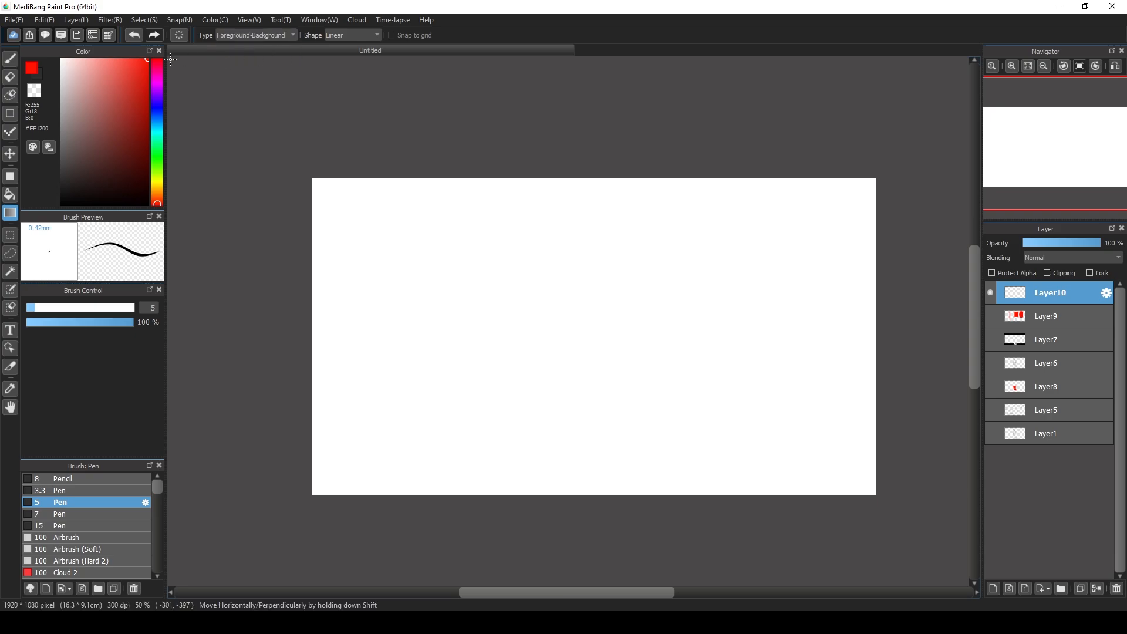
left_click(36, 77)
left_click(37, 72)
left_click(31, 70)
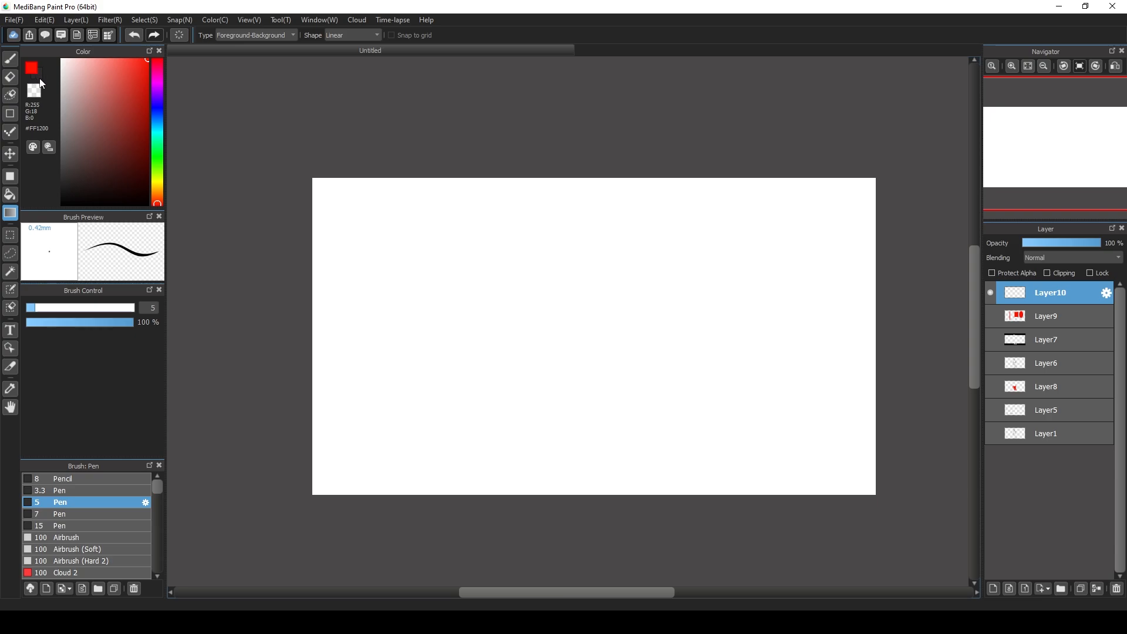
left_click(267, 31)
left_click(266, 45)
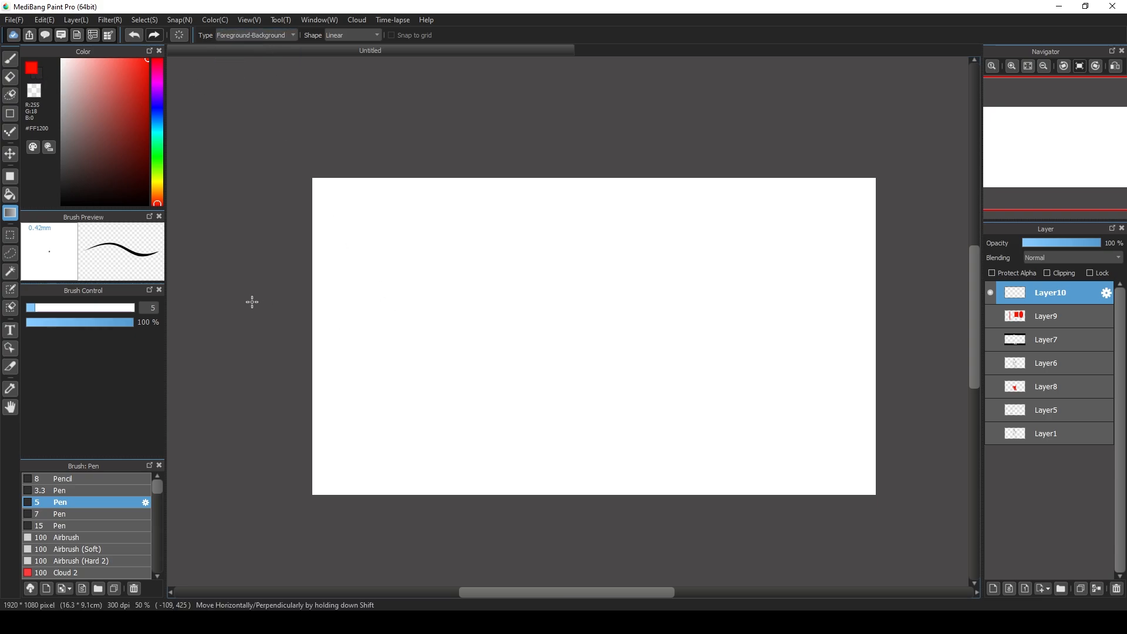
left_click_drag(584, 398, 585, 252)
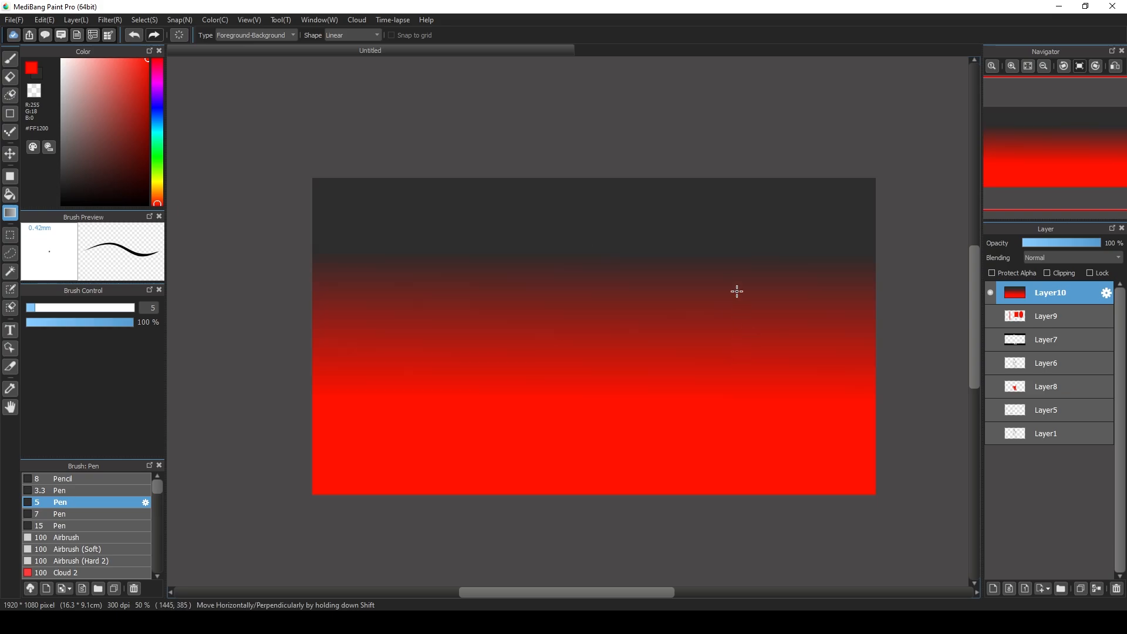
key("ctrl+z")
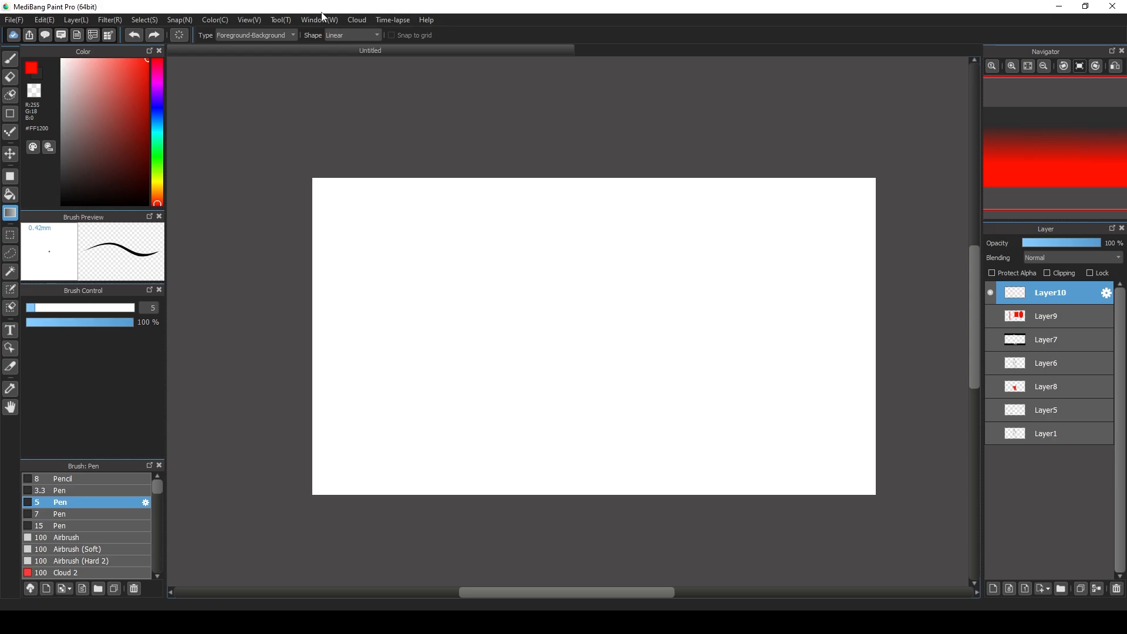
- Try two linear Foreground-Transparent gradients from the canvas's lower edge to near its upper edge, undoing each one
left_click(283, 37)
left_click(277, 54)
left_click_drag(607, 495, 601, 223)
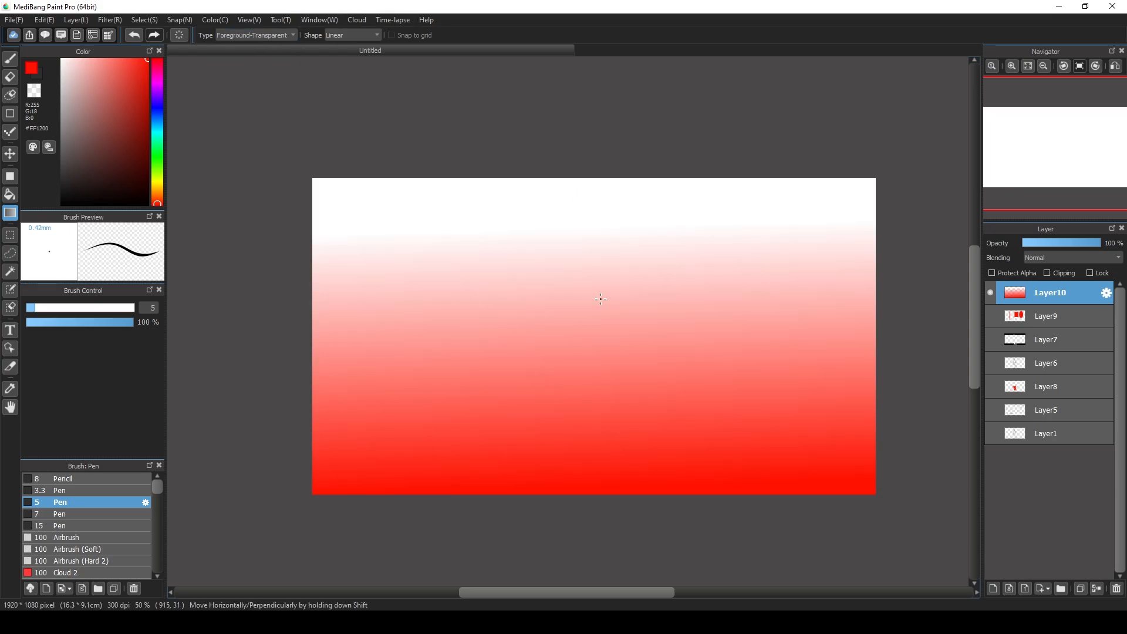
key("ctrl+z")
left_click_drag(595, 521, 591, 214)
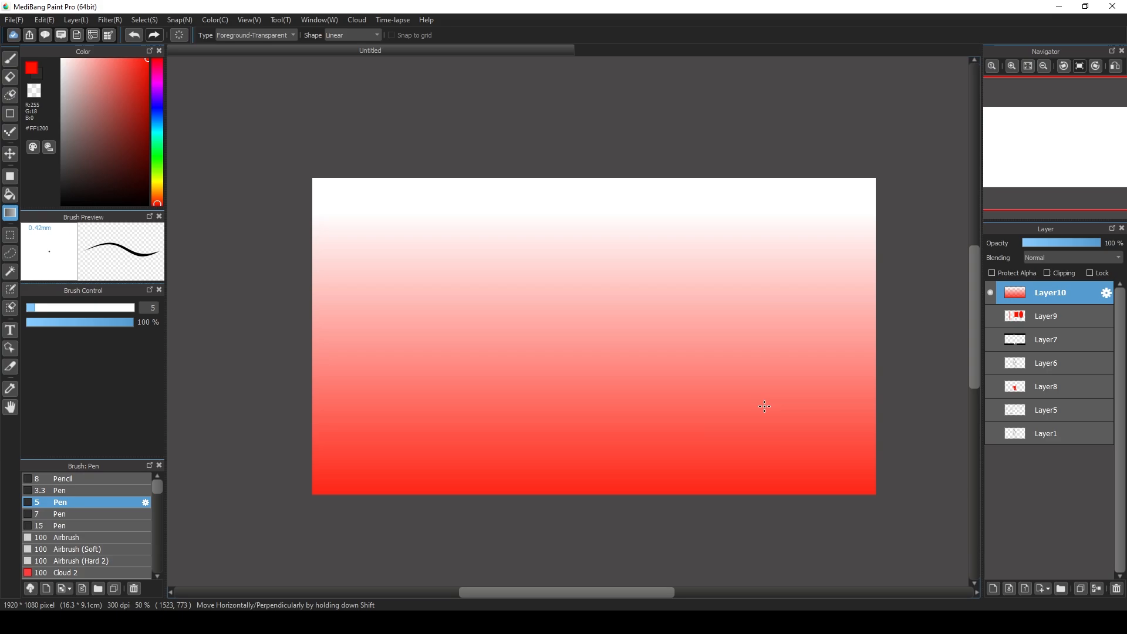
key("ctrl+z")
- Try a Transparent-Foreground linear gradient in the middle of Layer10, and undo it
left_click(276, 36)
left_click(272, 61)
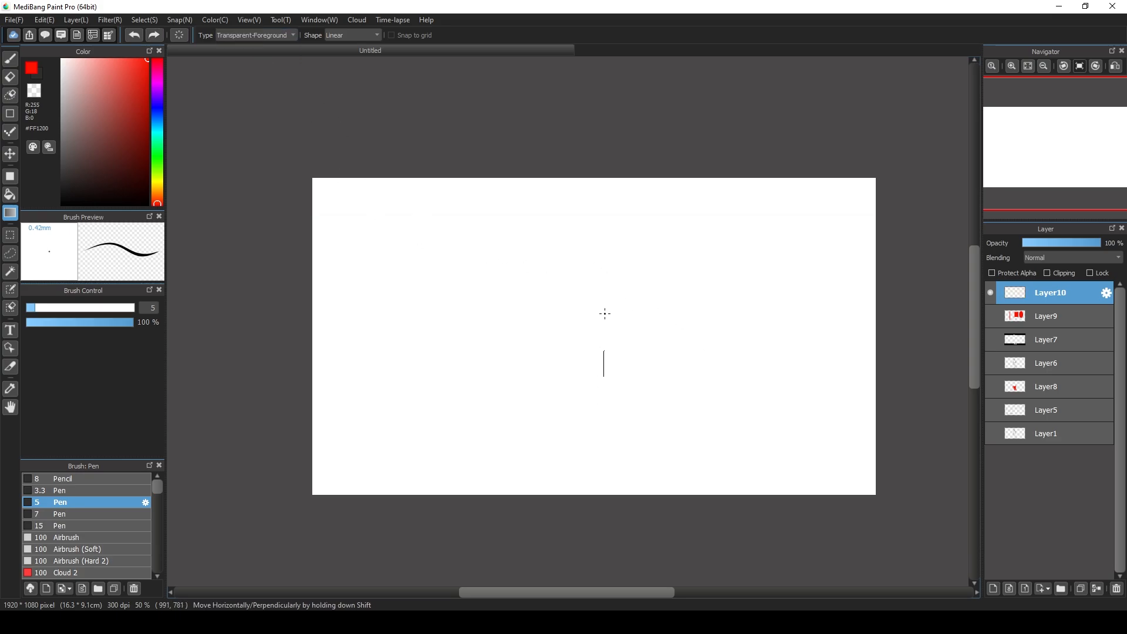
left_click_drag(605, 313, 616, 309)
key("ctrl+z")
- Switch the gradient type back to Foreground-Transparent, try a slightly tilted upward gradient on Layer10, and undo it
left_click(277, 36)
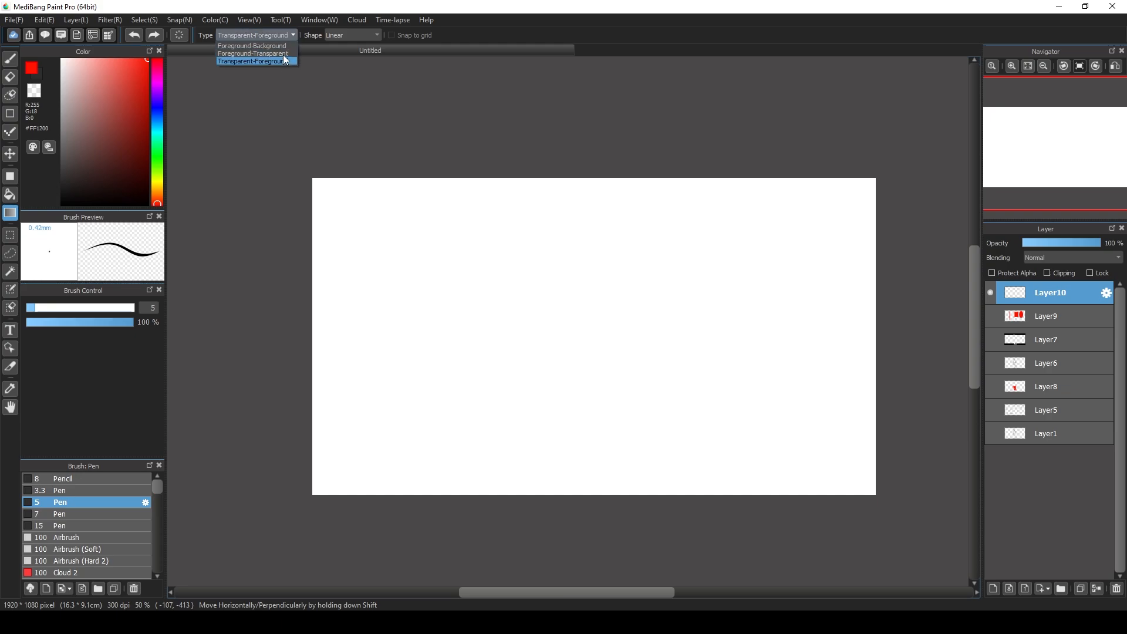
left_click(276, 53)
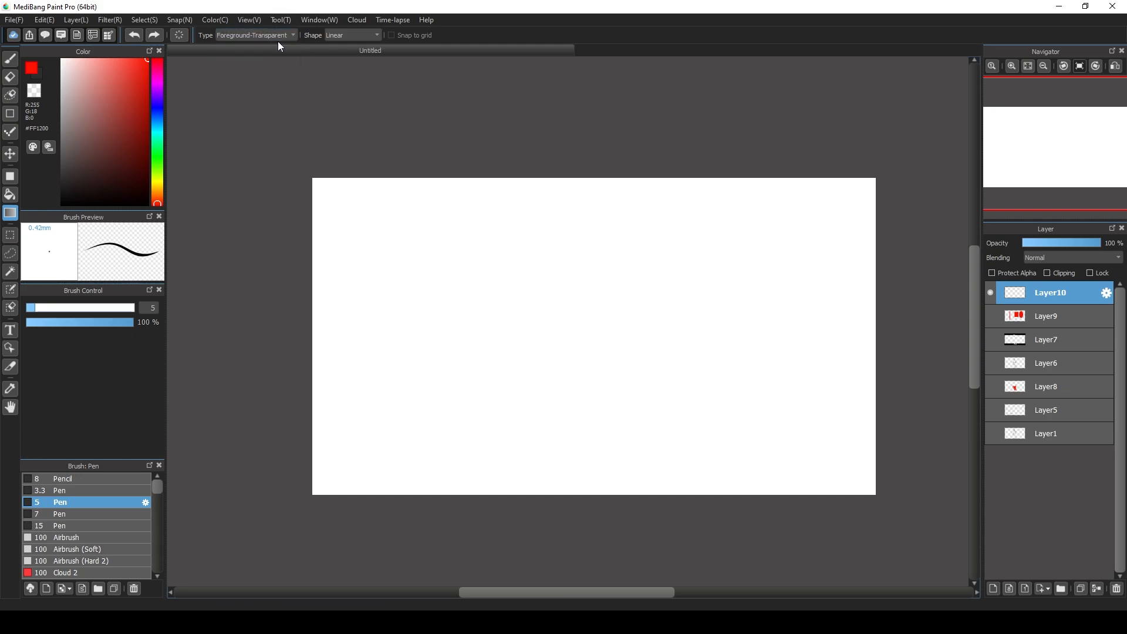
left_click(278, 35)
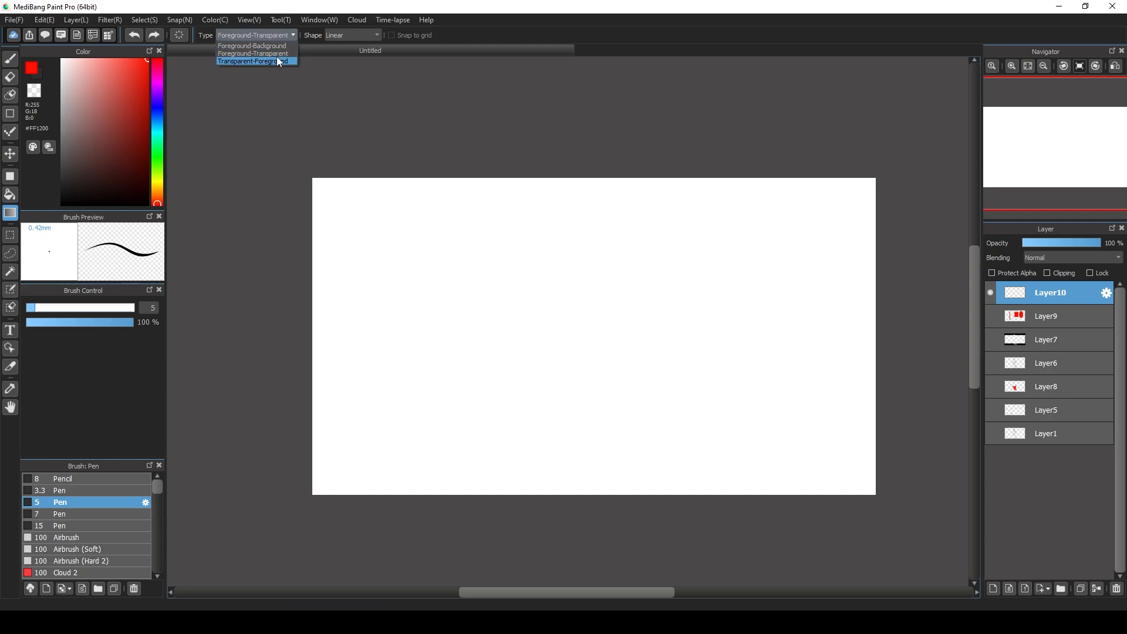
left_click(278, 34)
left_click_drag(576, 428, 558, 279)
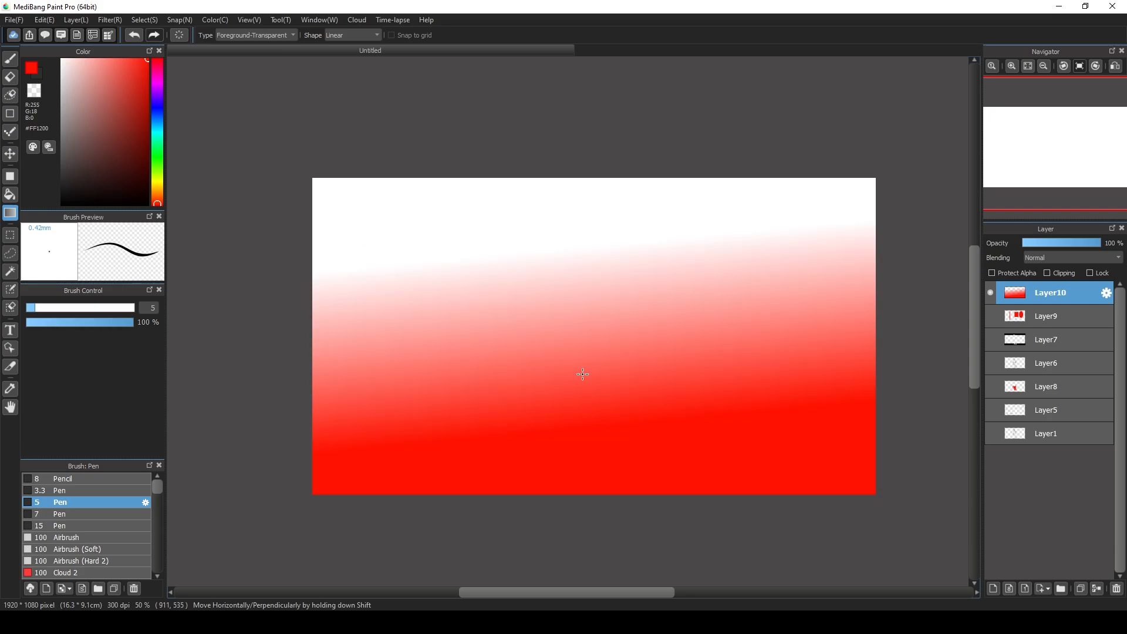
key("ctrl+z")
- Try Transparent-Foreground gradients in both vertical directions on Layer10, undo them, and return the gradient type to Foreground-Background
left_click(278, 36)
left_click(273, 62)
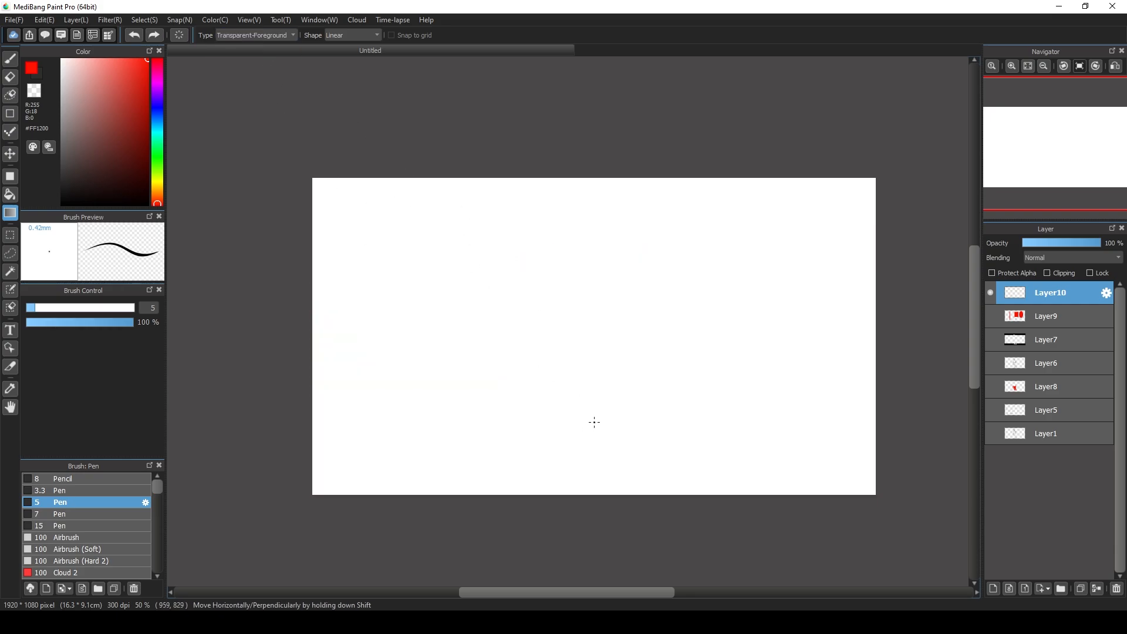
left_click_drag(591, 421, 595, 275)
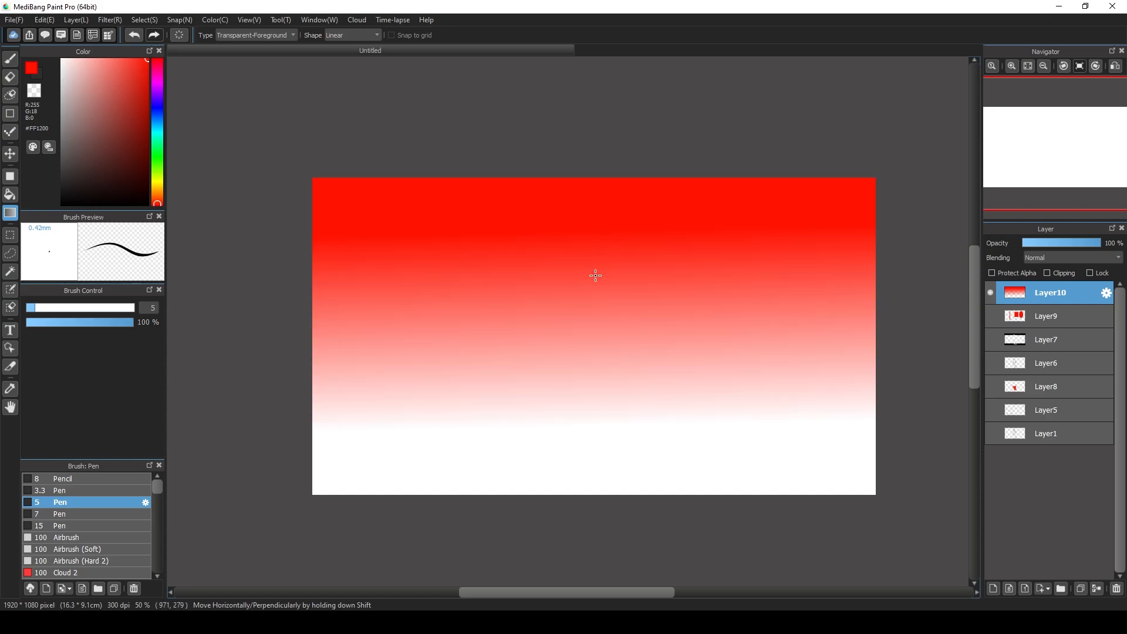
left_click_drag(585, 434, 571, 474)
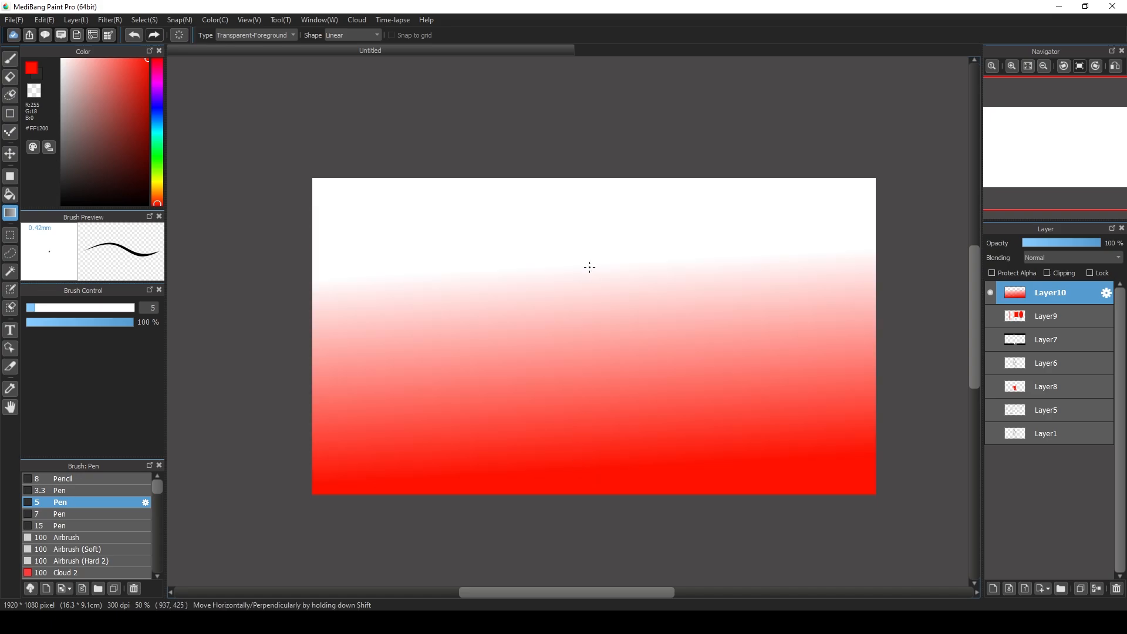
left_click_drag(588, 264, 593, 213)
key("ctrl+z")
key("ctrl+z")
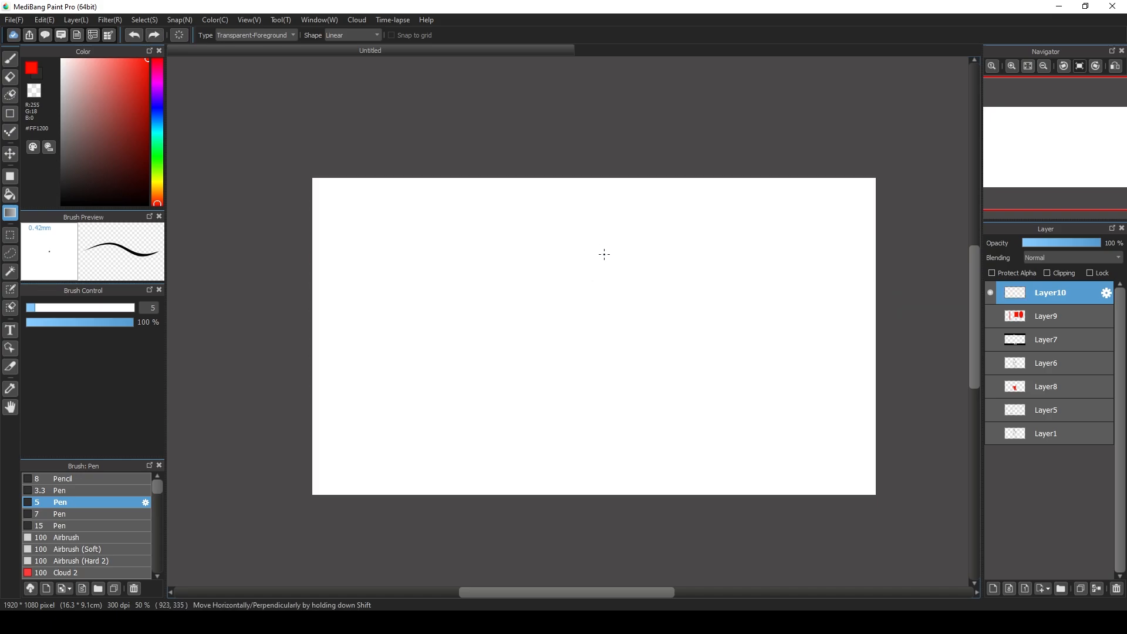
left_click(255, 35)
left_click(276, 48)
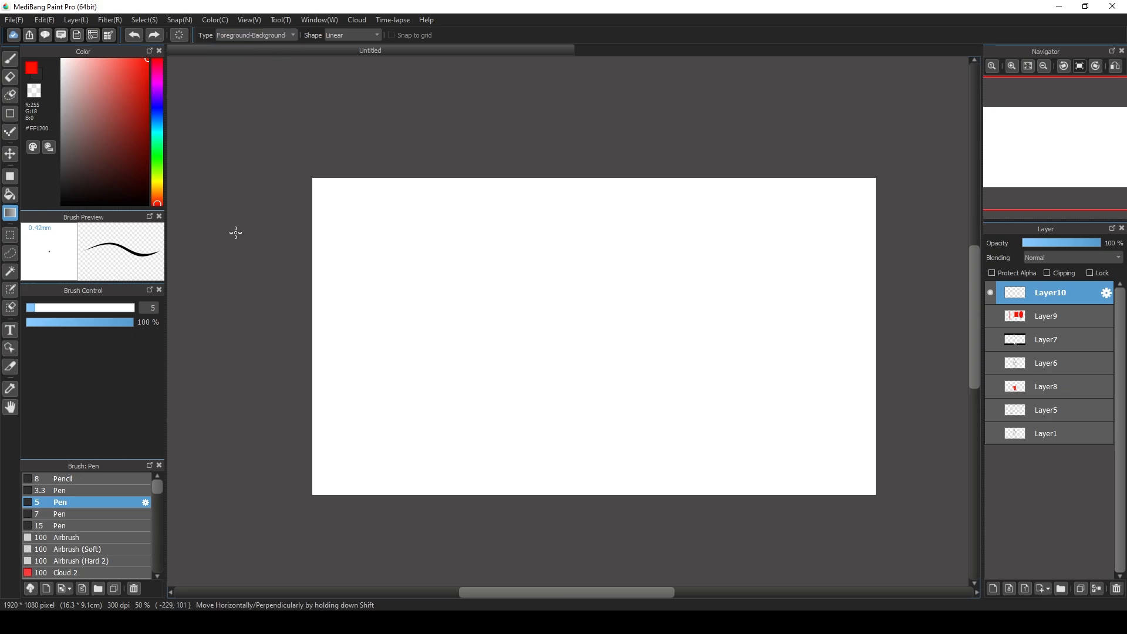
- Make Layer9 visible and active, and draw a rectangular selection around the red ellipse
left_click(10, 235)
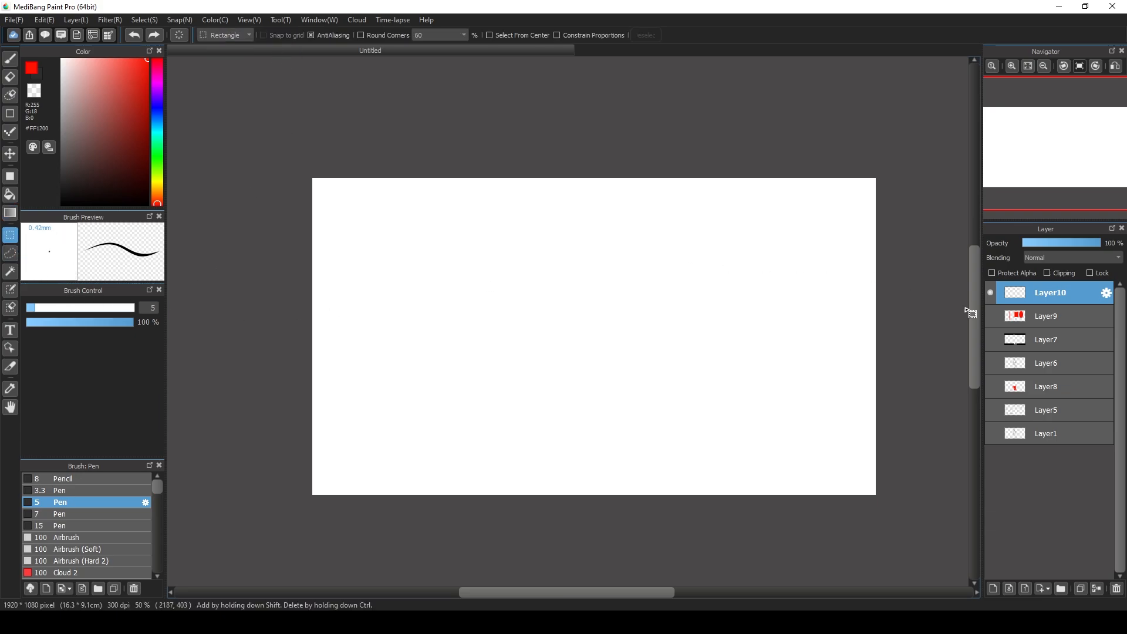
left_click(991, 315)
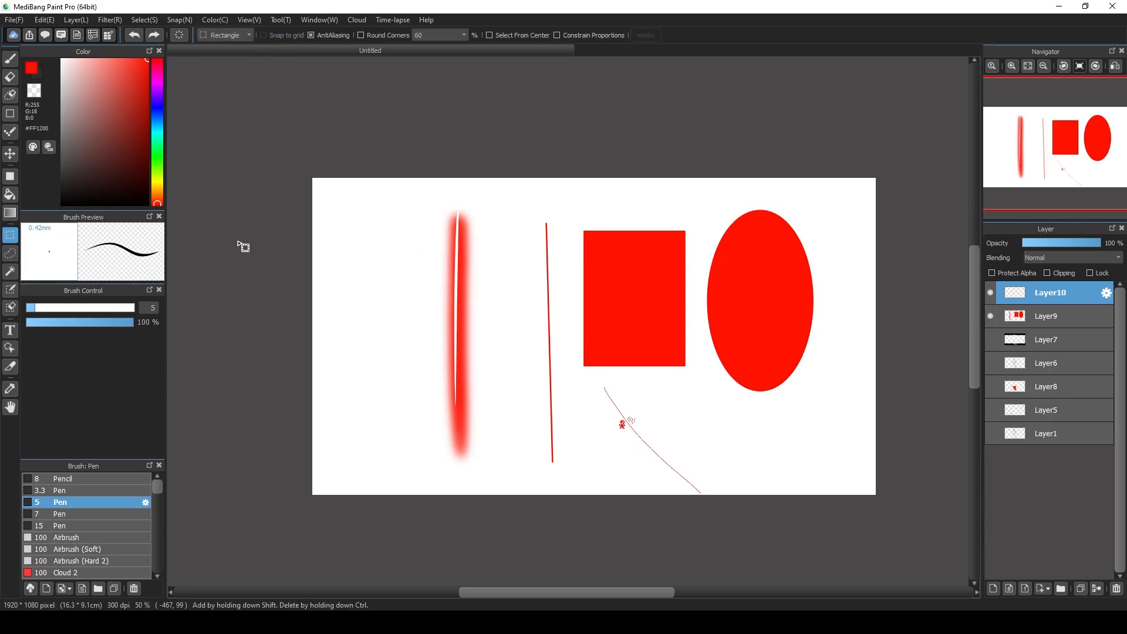
left_click_drag(693, 182, 829, 430)
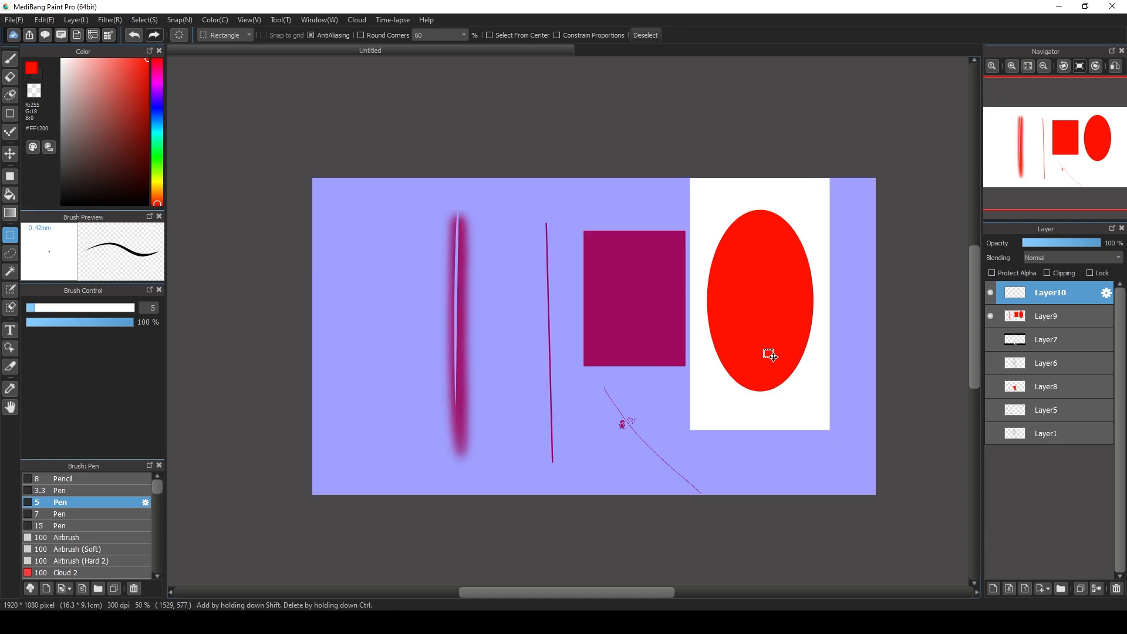
left_click(1009, 317)
- Try to shift the selected ellipse left and down with Transform, and cancel it
key("ctrl+t")
left_click_drag(737, 274, 707, 300)
left_click(965, 587)
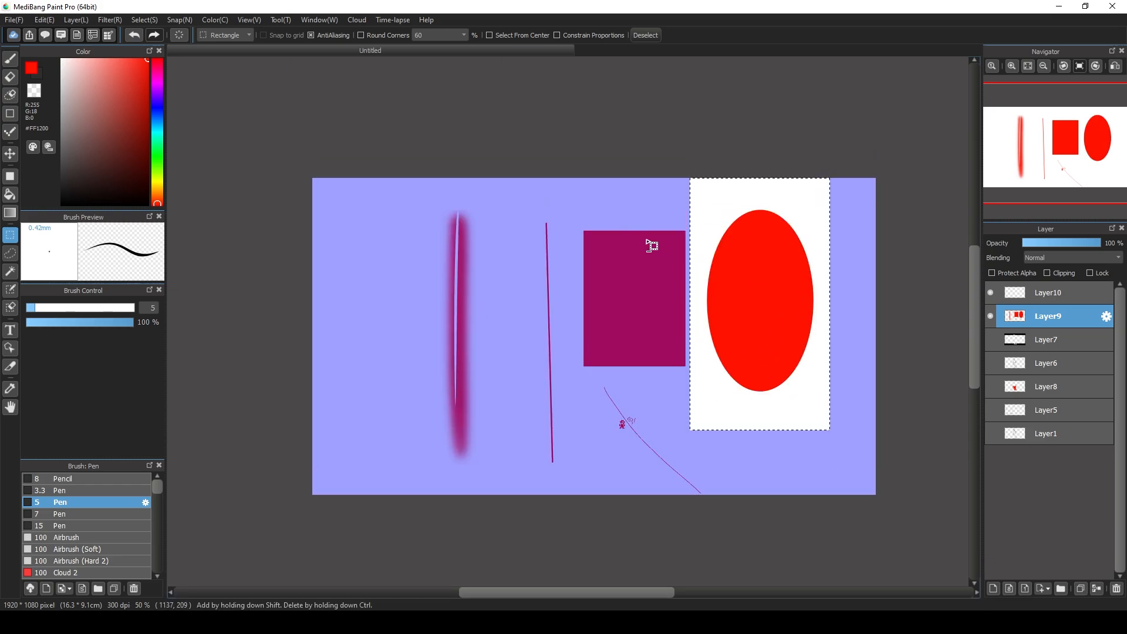
- Redraw the rectangular selection around the ellipse so that it overlaps the red rectangle's right edge
left_click_drag(700, 185, 833, 460)
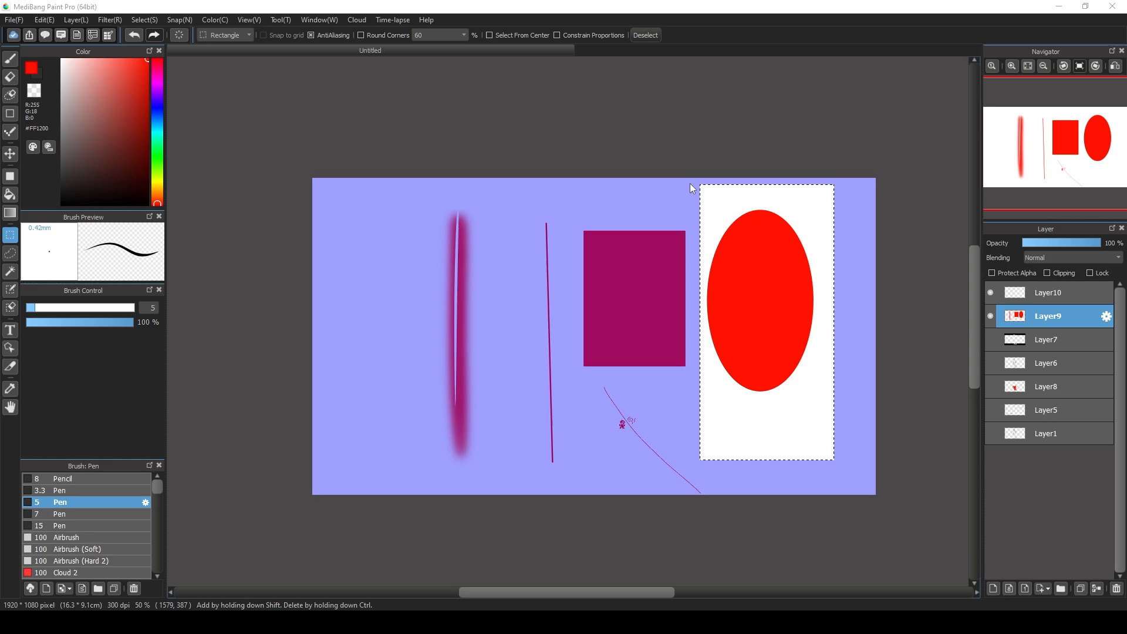
key("ctrl+s")
left_click(890, 421)
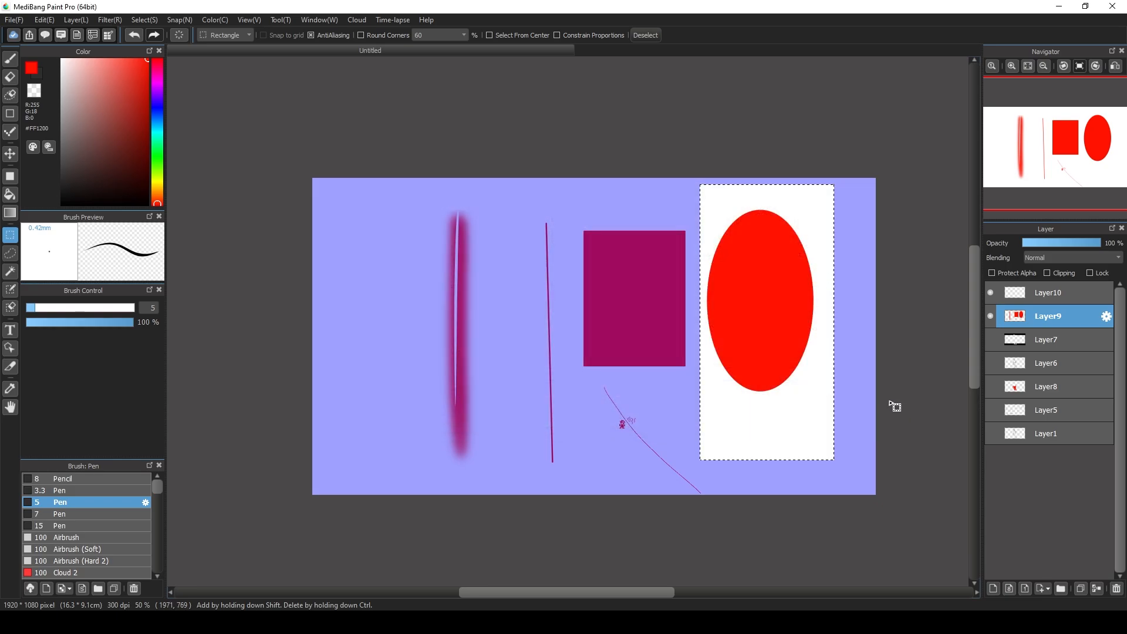
left_click(727, 252)
left_click_drag(680, 178, 837, 445)
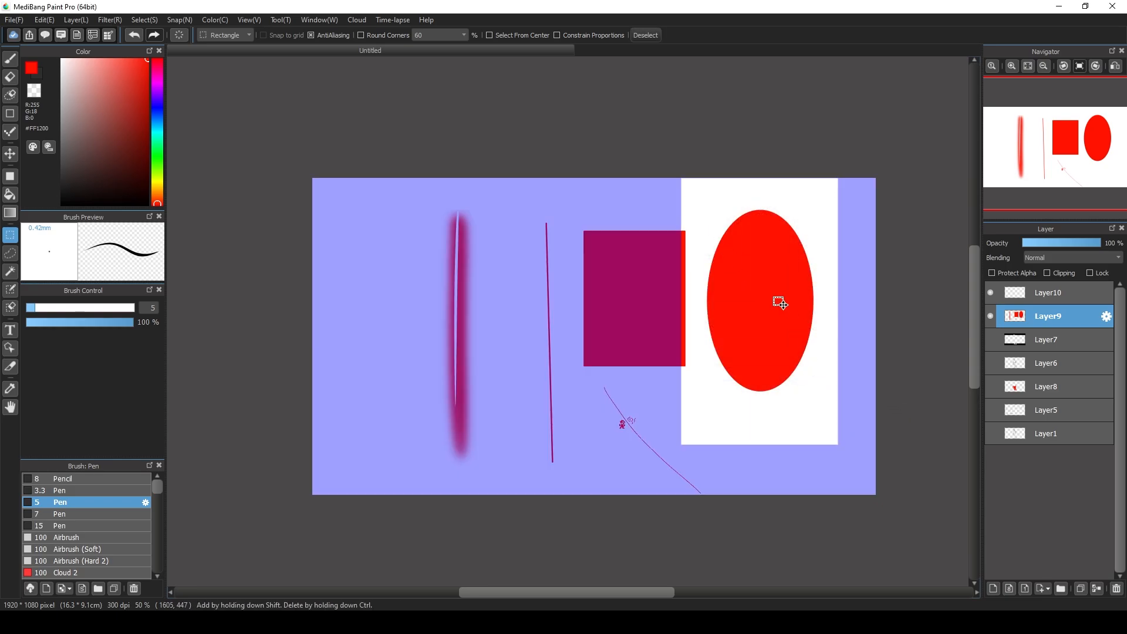
- Fill the selected background around the ellipse with black (#000000) using the Bucket tool, and deselect
left_click(1012, 66)
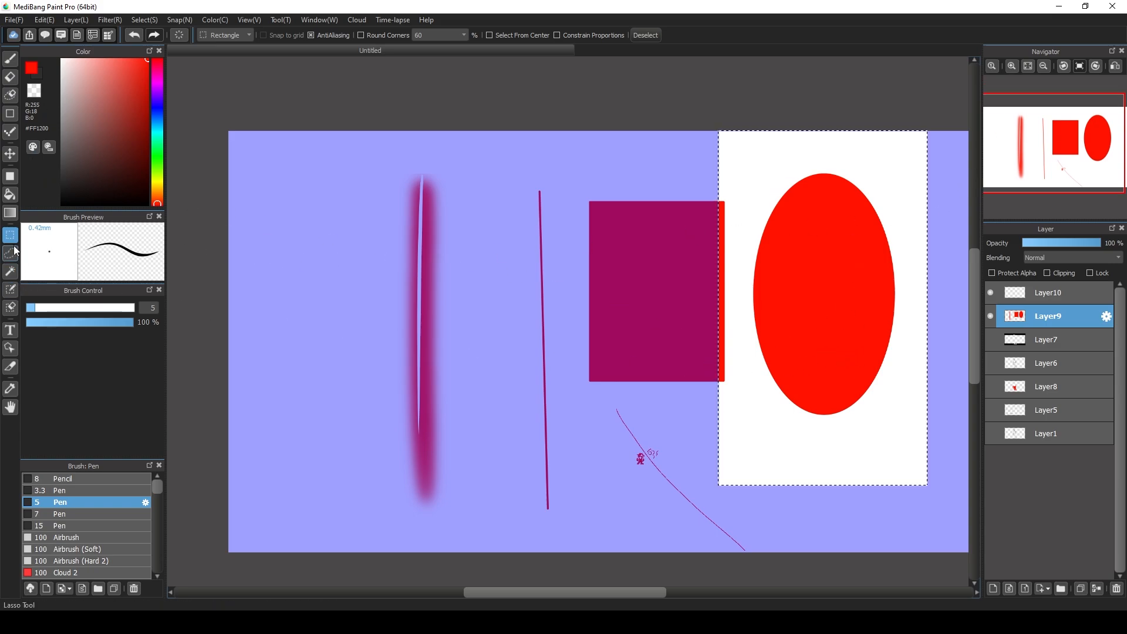
key("g")
left_click(61, 205)
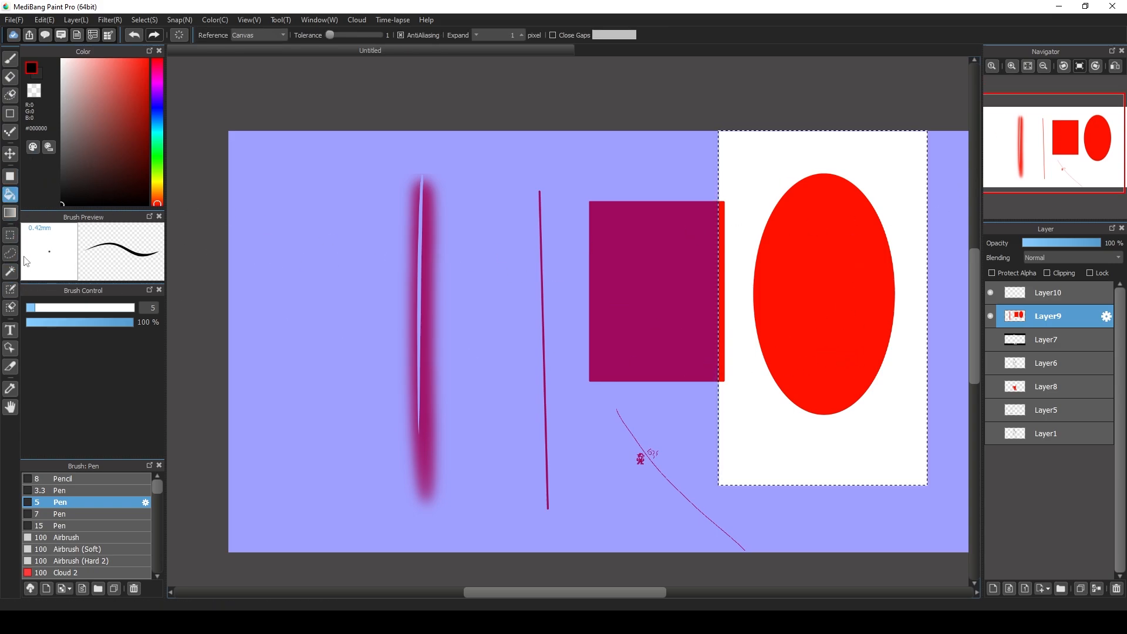
left_click(757, 180)
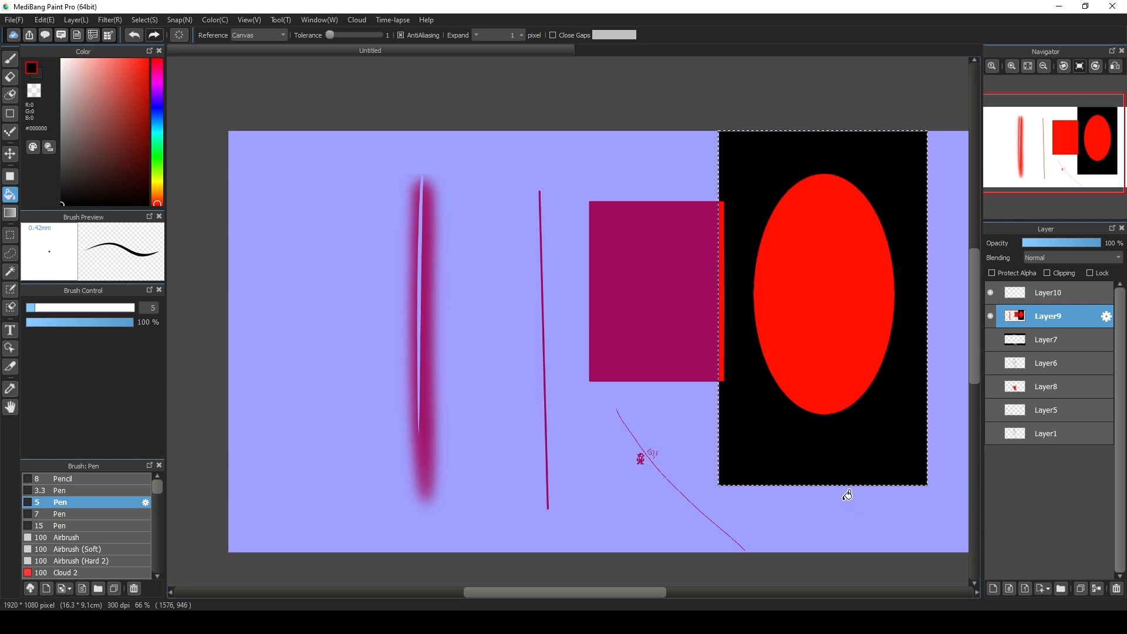
key("ctrl+d")
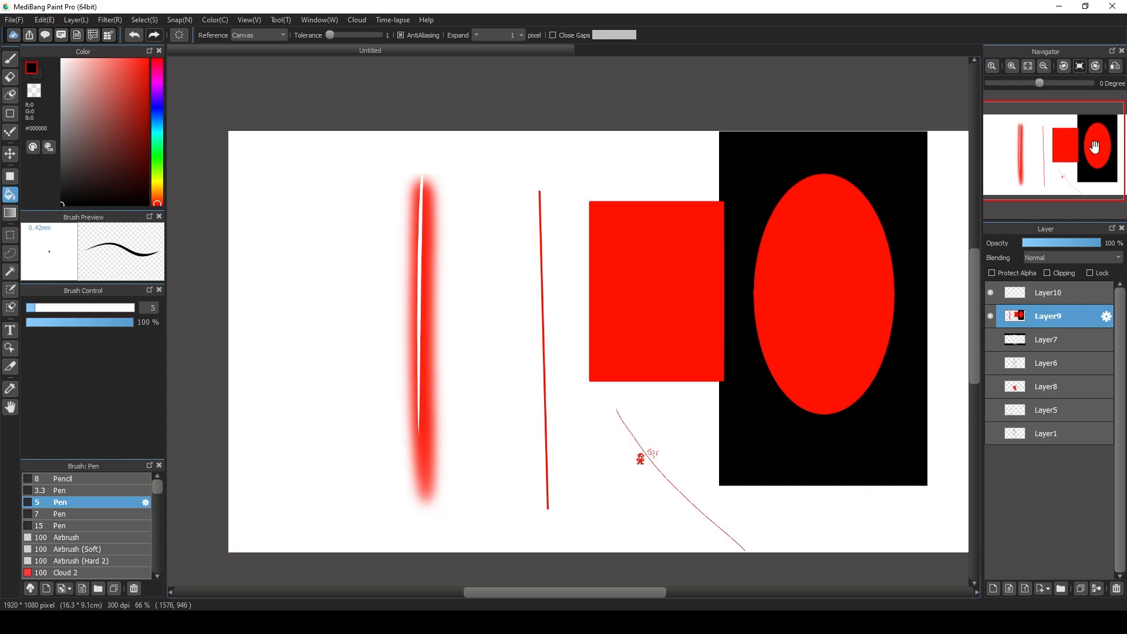
- Draw freehand selections across Layer9's artwork with the Lasso tool, and clear them
mouse_move(1048, 151)
left_mouse_down()
mouse_move(1090, 152)
mouse_move(1062, 140)
mouse_move(1056, 156)
left_mouse_up()
left_click(10, 253)
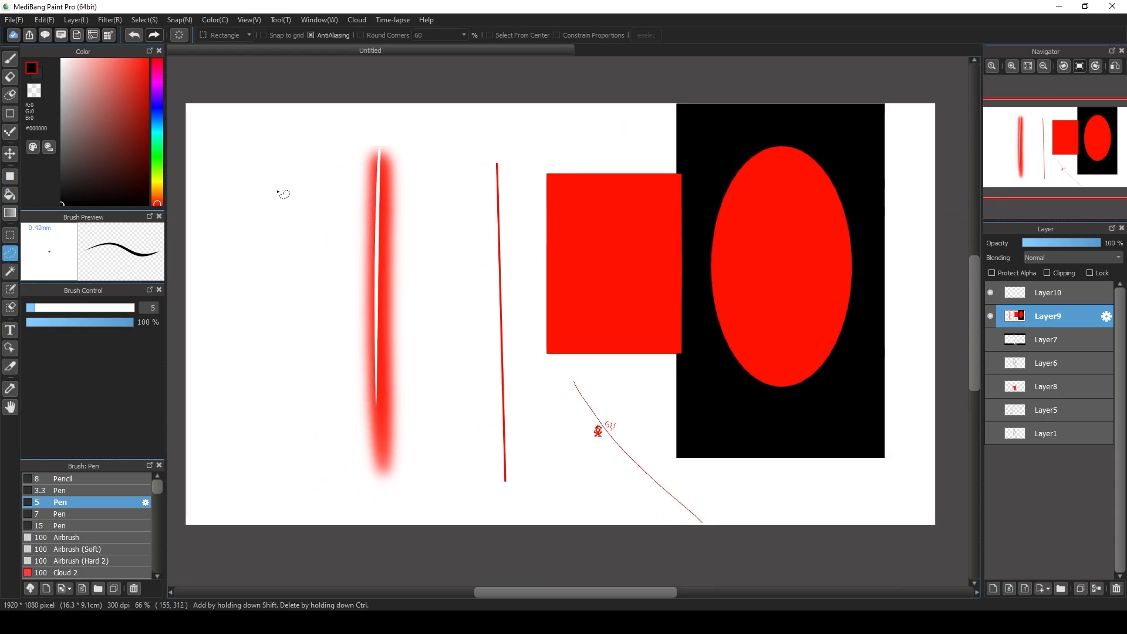
mouse_move(282, 188)
left_mouse_down()
mouse_move(481, 346)
mouse_move(273, 176)
mouse_move(268, 331)
mouse_move(743, 267)
mouse_move(354, 129)
mouse_move(249, 214)
left_mouse_up()
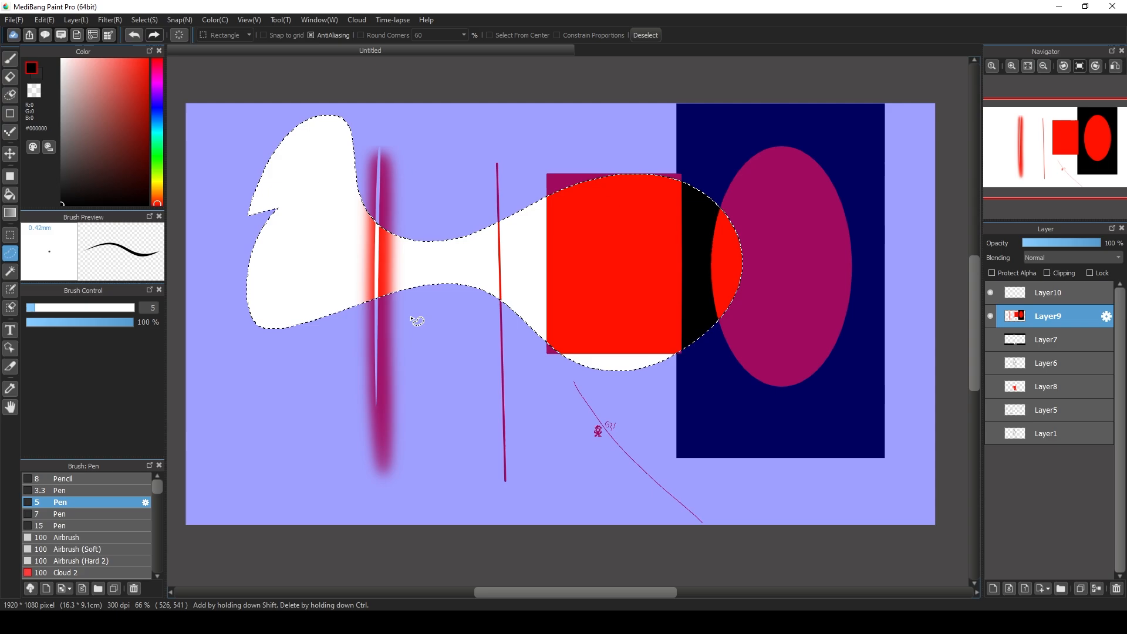
left_click(394, 316)
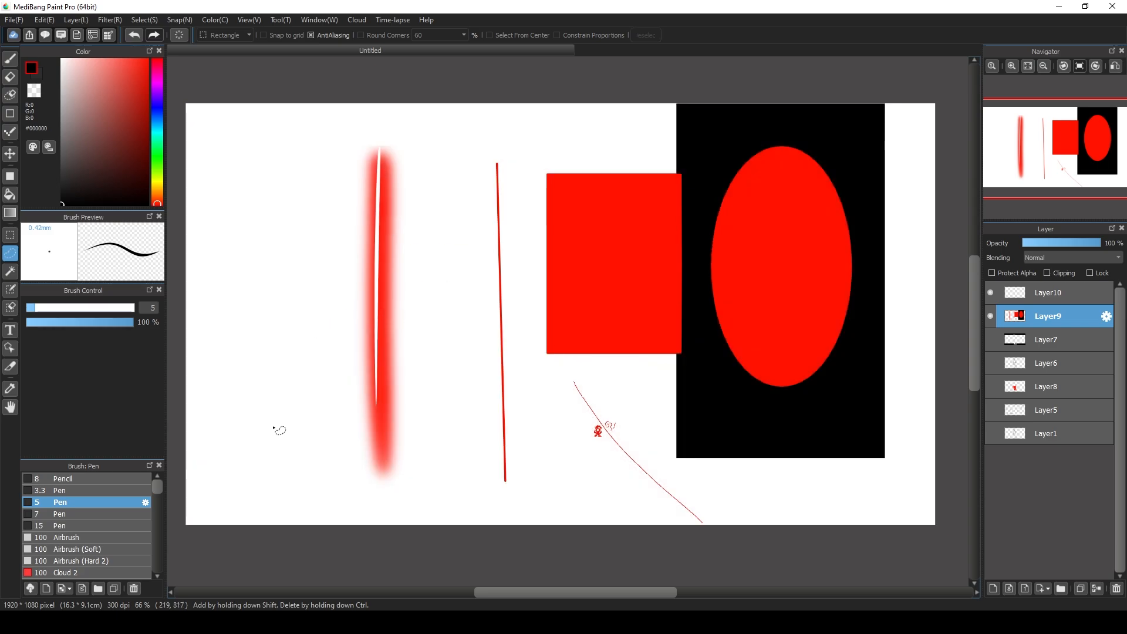
mouse_move(272, 435)
left_mouse_down()
mouse_move(283, 144)
mouse_move(315, 200)
mouse_move(324, 436)
mouse_move(372, 494)
mouse_move(454, 482)
mouse_move(477, 360)
mouse_move(456, 270)
mouse_move(462, 306)
left_mouse_up()
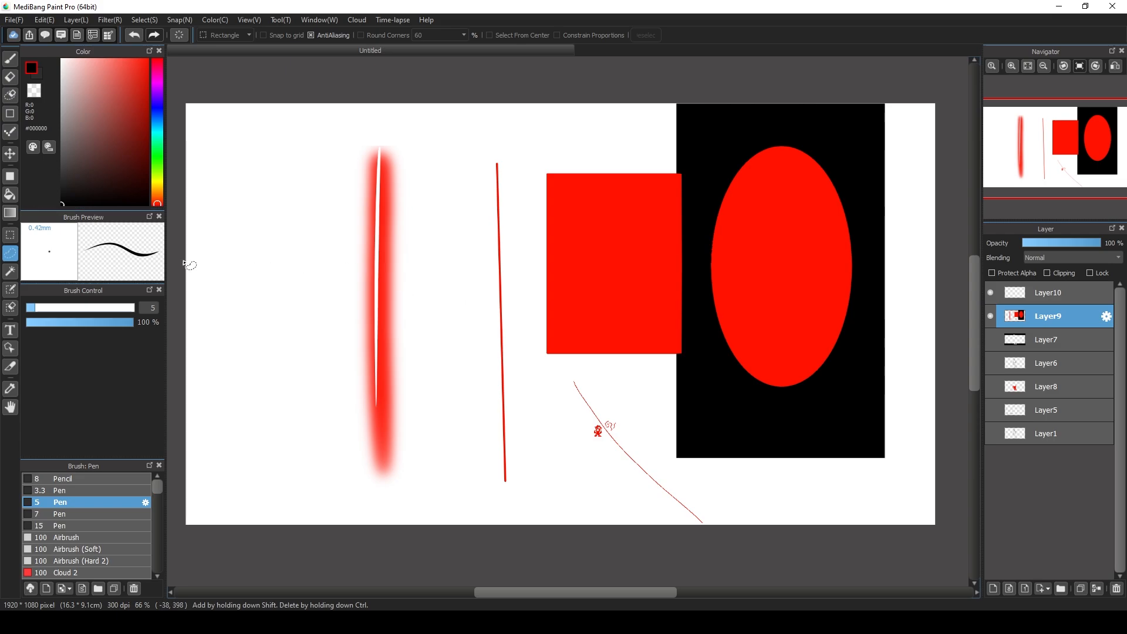
- Draw, extend and cut a Lasso selection around the blurred red stroke, replace it with one across the ellipse, and deselect
mouse_move(346, 205)
left_mouse_down()
mouse_move(397, 443)
mouse_move(381, 204)
left_mouse_up()
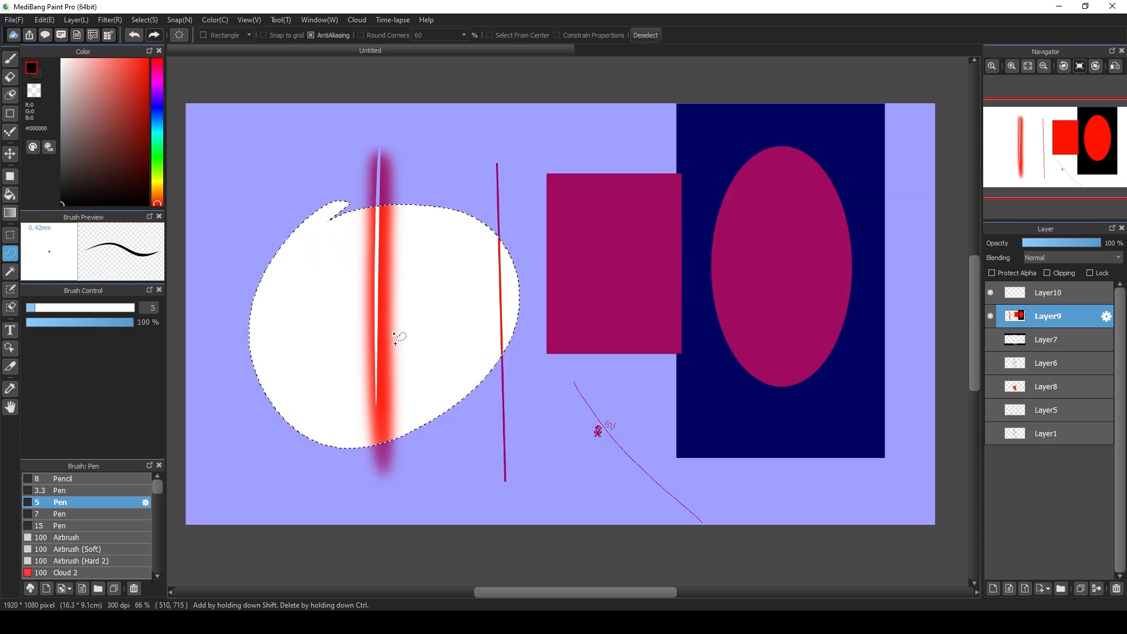
mouse_move(360, 247)
left_mouse_down()
mouse_move(500, 174)
mouse_move(487, 225)
left_mouse_up()
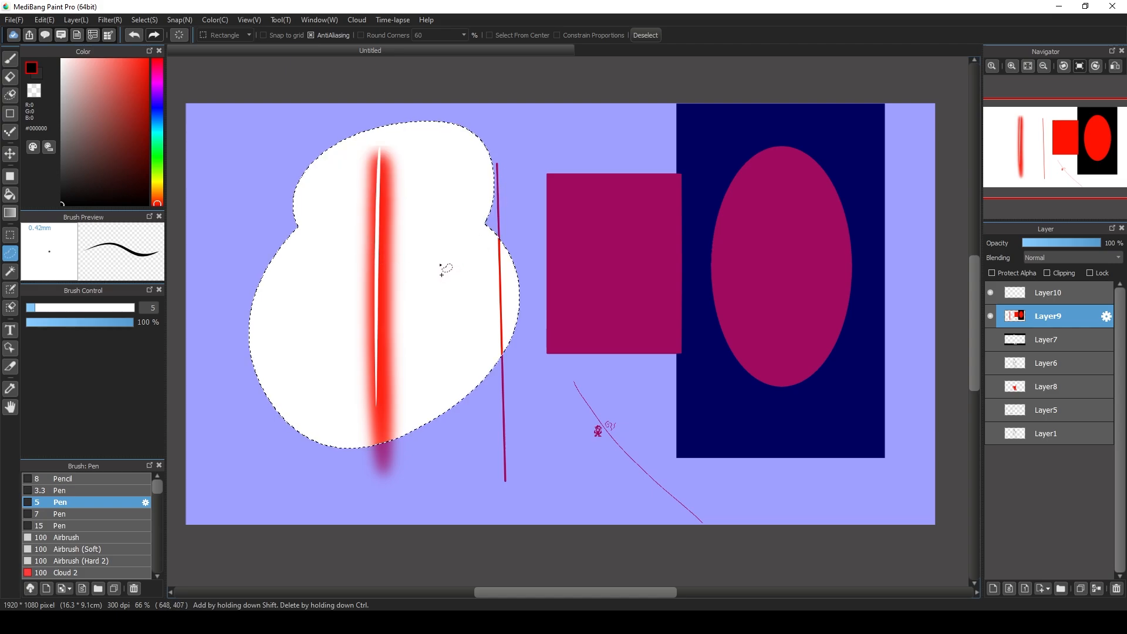
mouse_move(276, 229)
left_mouse_down()
mouse_move(528, 171)
mouse_move(287, 194)
left_mouse_up()
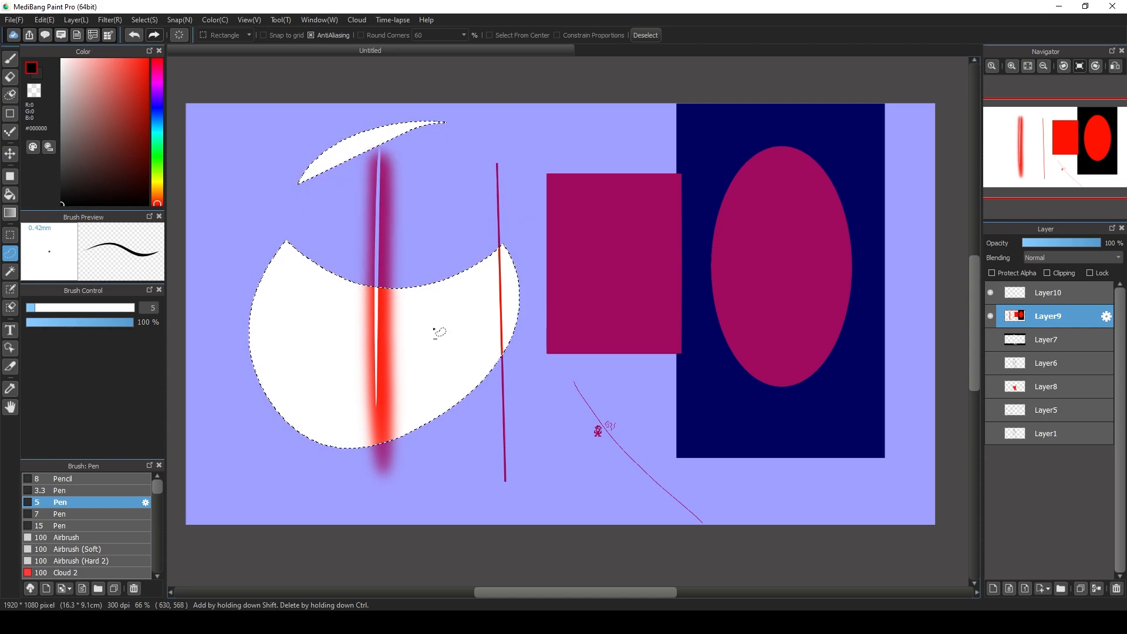
mouse_move(689, 213)
left_mouse_down()
mouse_move(879, 224)
mouse_move(672, 194)
left_mouse_up()
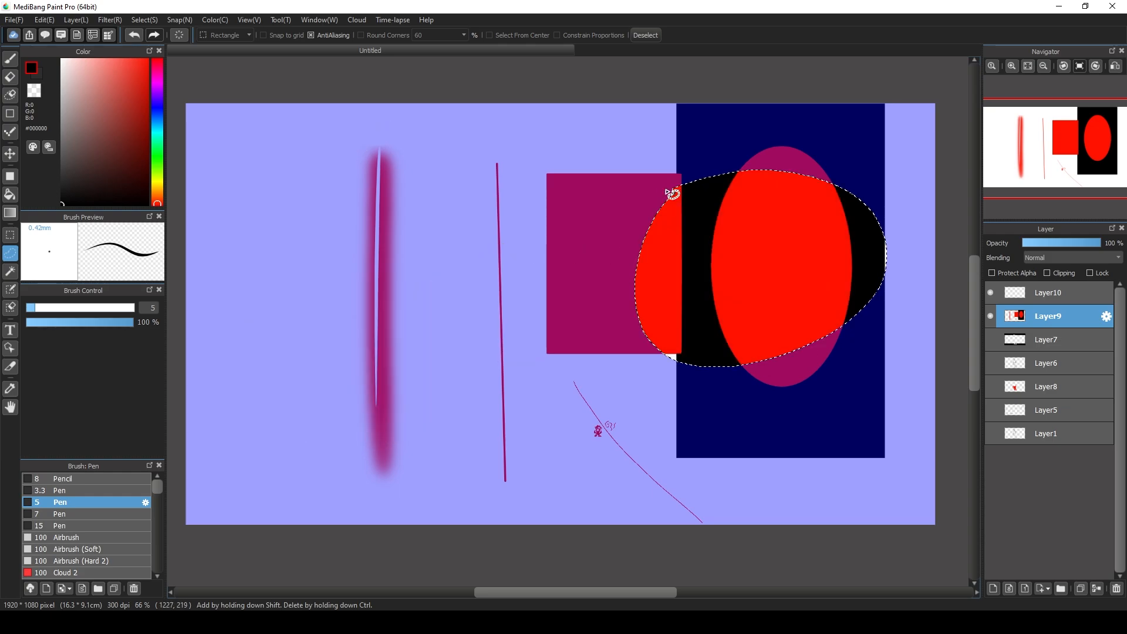
key("ctrl+d")
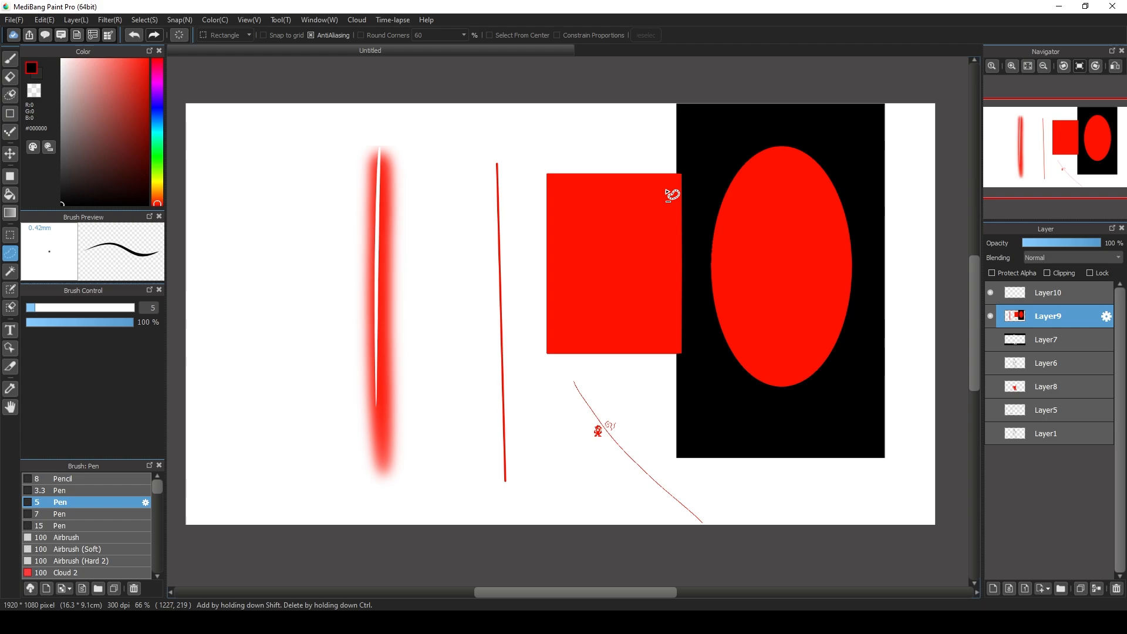
- Select the red ellipse, the red rectangle and the black background in turn with the Magic Wand, and deselect
left_click(10, 271)
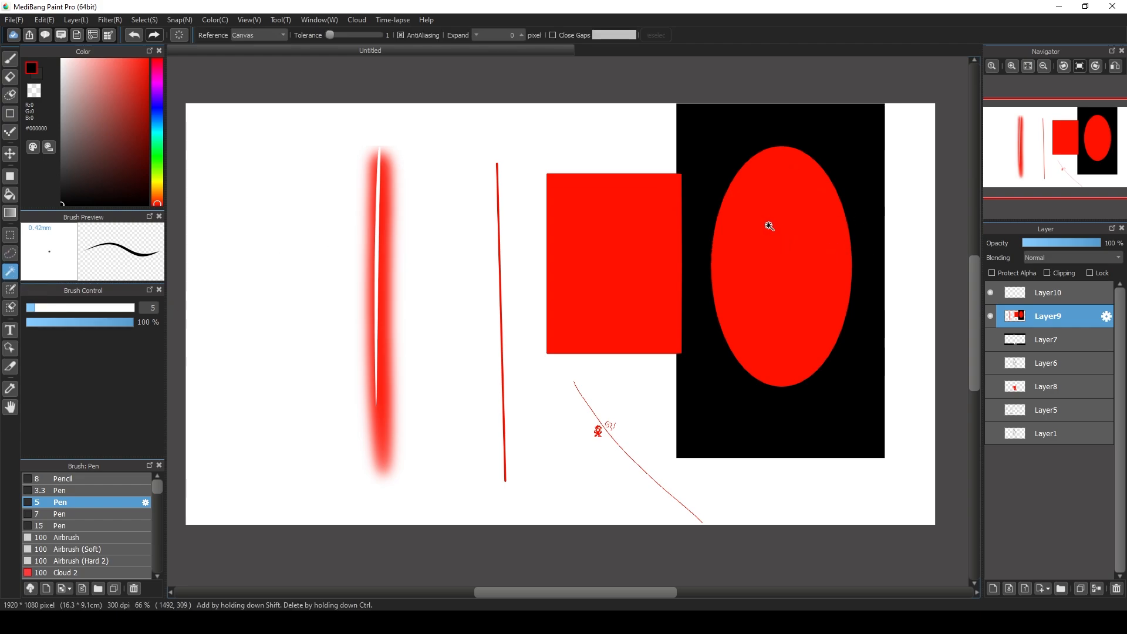
left_click(803, 298)
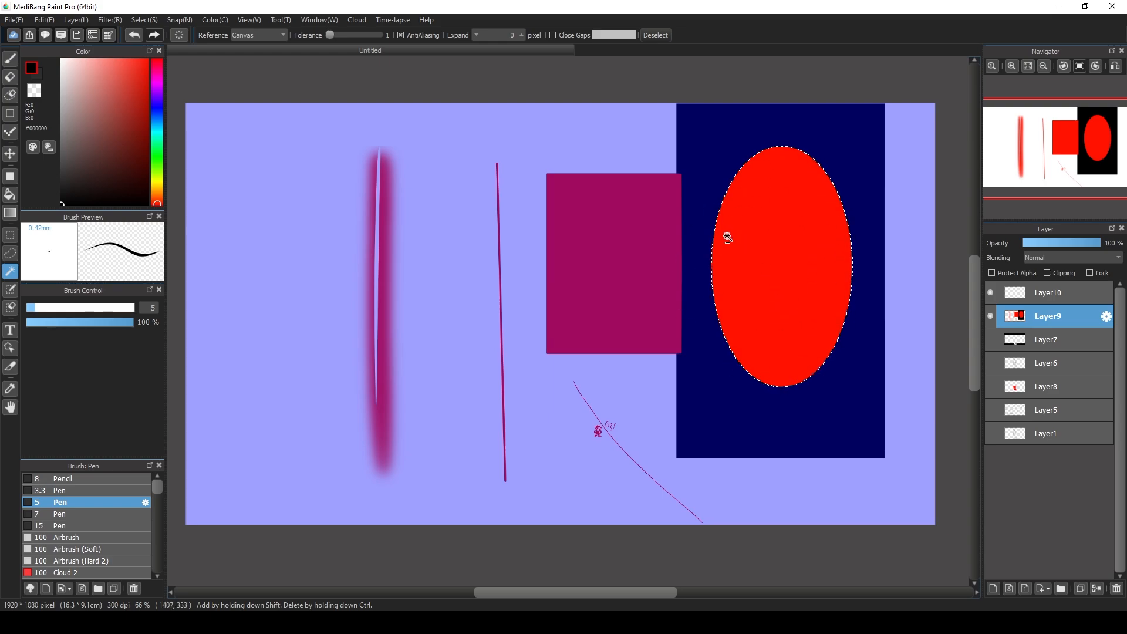
left_click(586, 258)
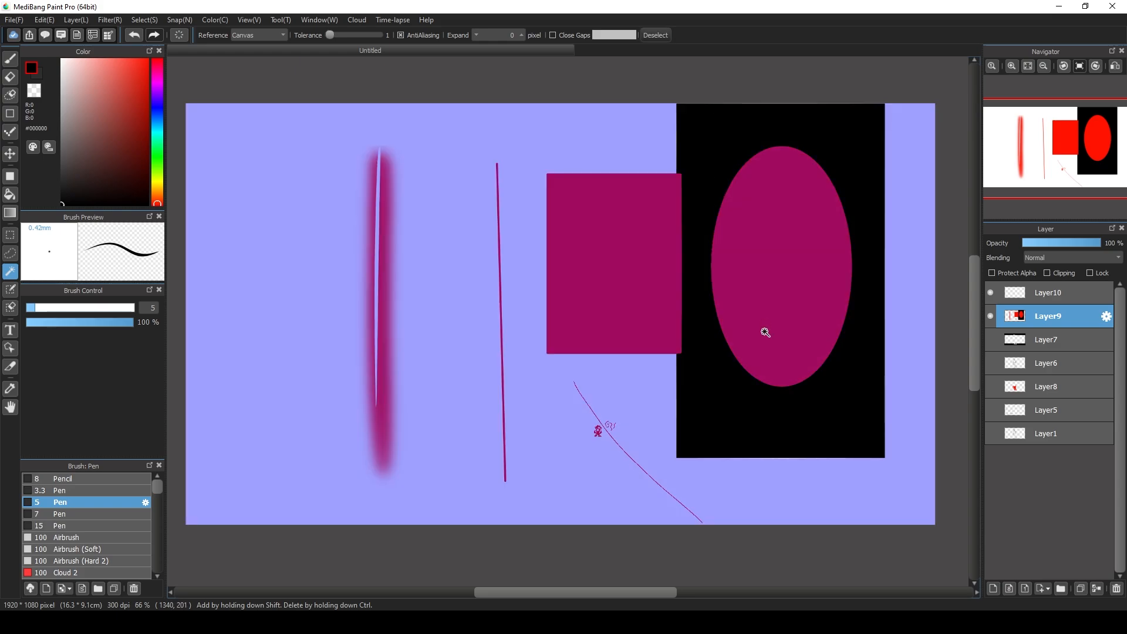
left_click(710, 247)
key("ctrl+d")
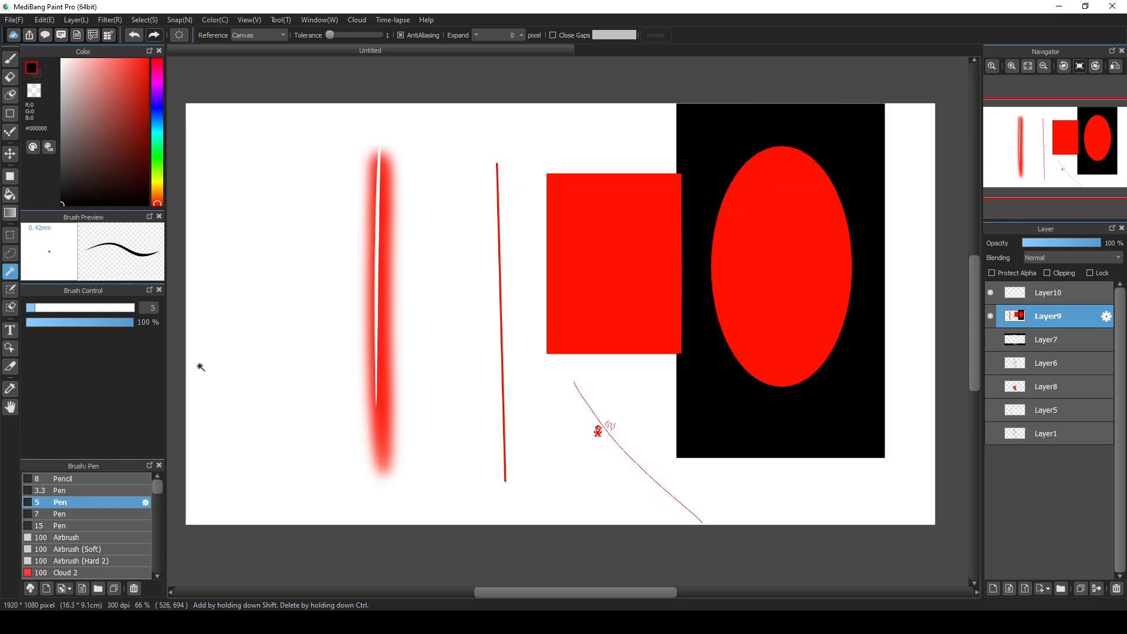
- Paint curved selection strokes inside the red rectangle using the Select Pen with brush size 5
left_click(10, 289)
left_click(1011, 65)
left_click(1010, 68)
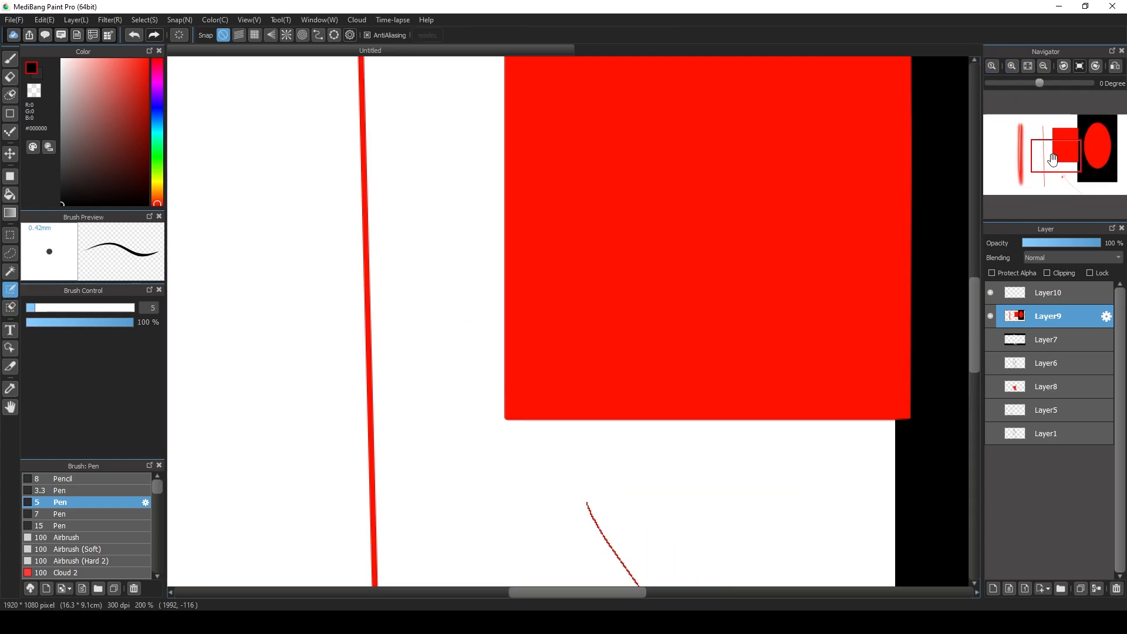
left_click_drag(1048, 155, 1071, 138)
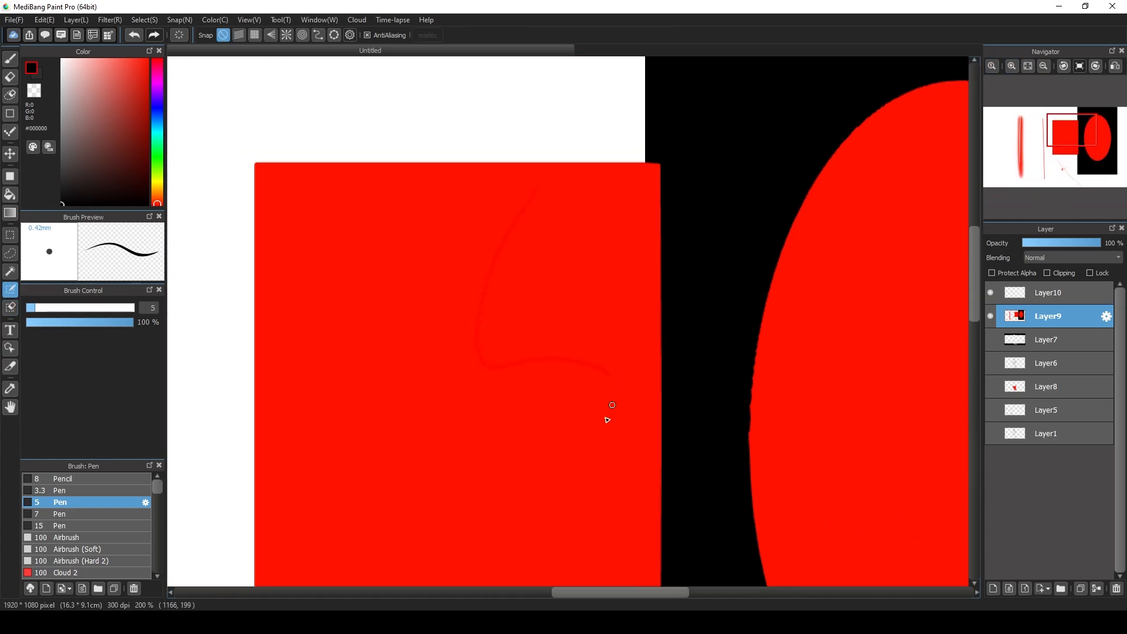
left_click_drag(612, 405, 589, 486)
- Cut small gaps in the rectangle's painted selection with the Select Eraser, and inspect its outline with the Magic Wand active
left_click(10, 307)
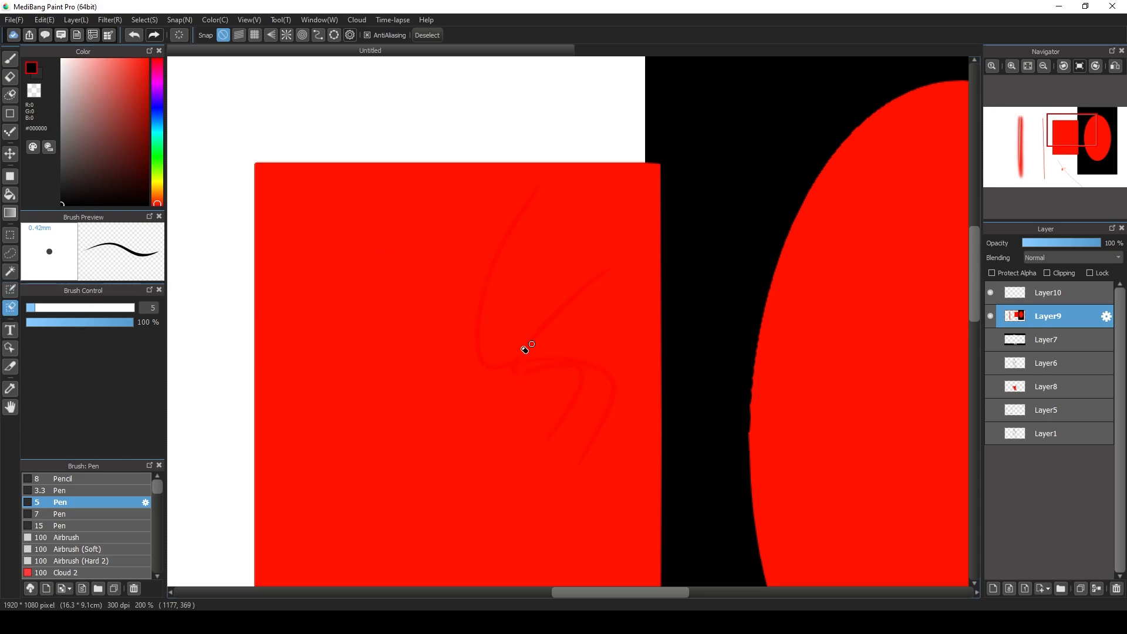
left_click(10, 289)
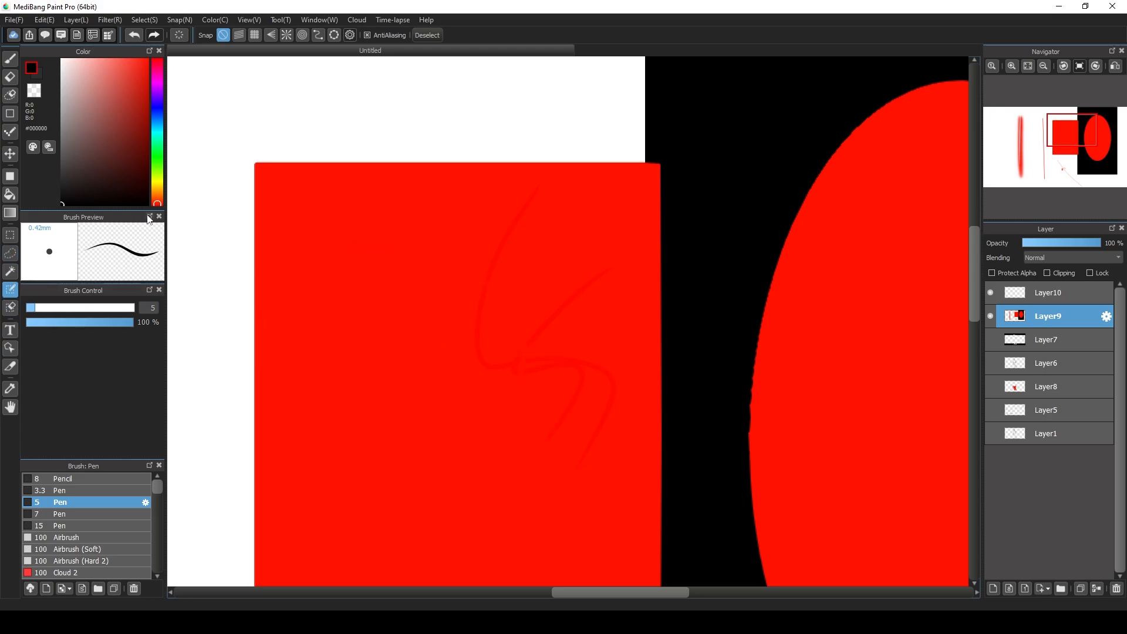
left_click(10, 270)
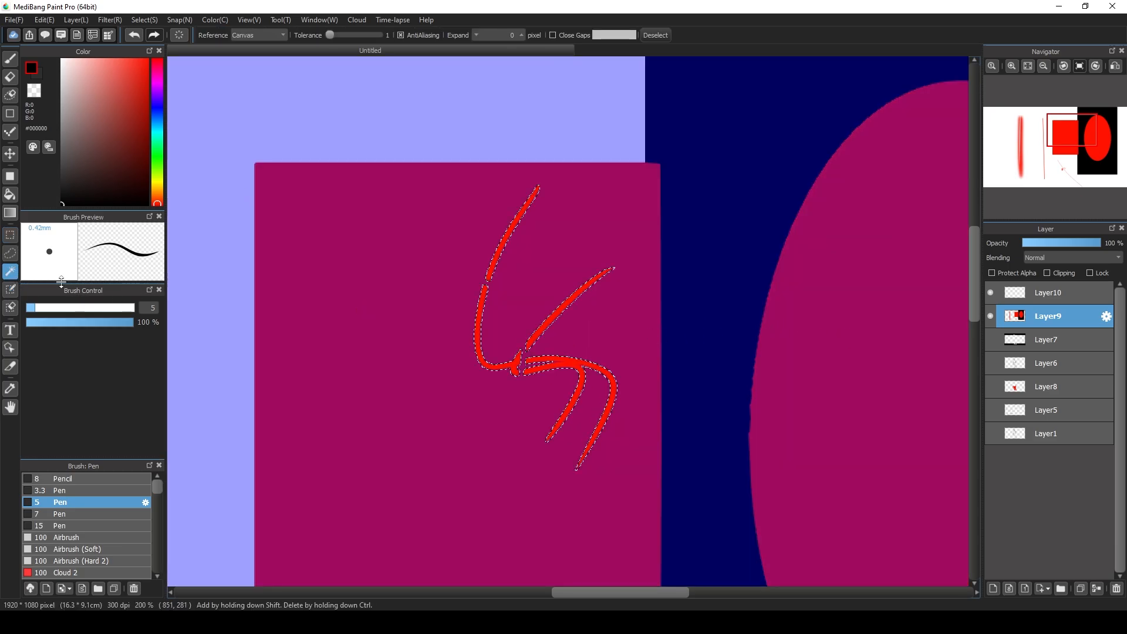
left_click(10, 289)
left_click(10, 271)
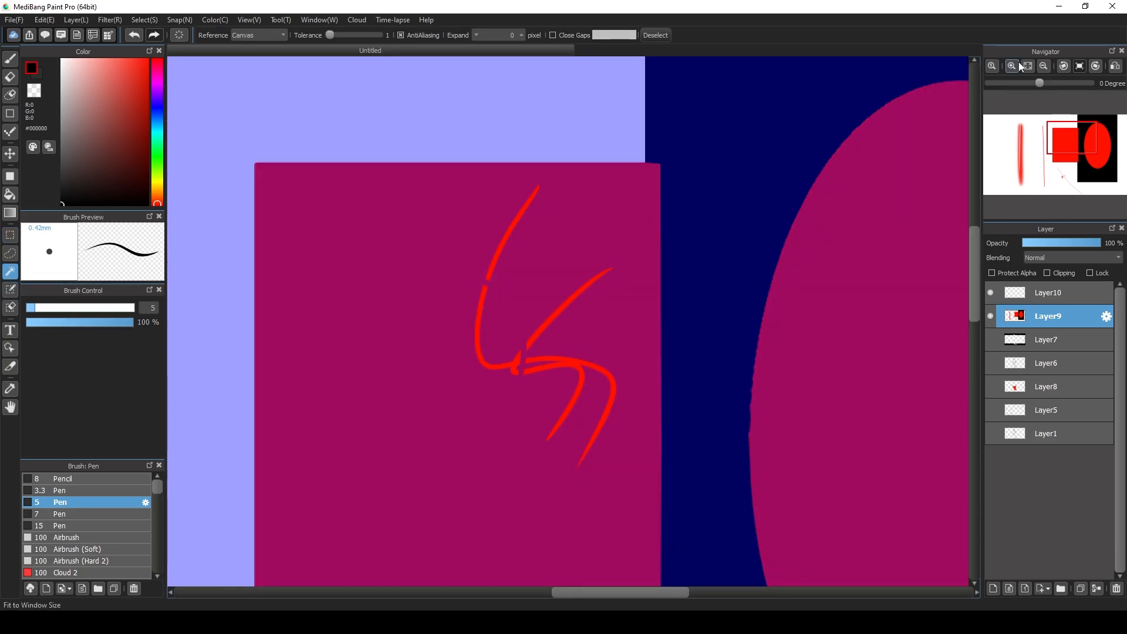
- Select the red ellipse with the Magic Wand and add curved Select Pen loops along its left side
left_click(1043, 66)
left_click(812, 317)
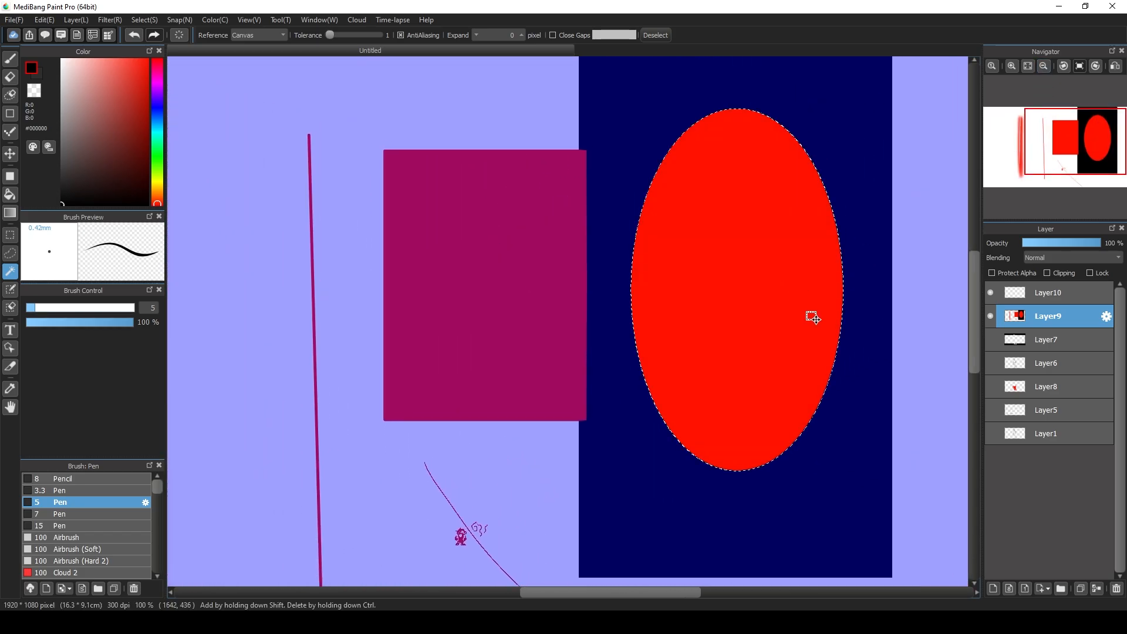
left_click(10, 289)
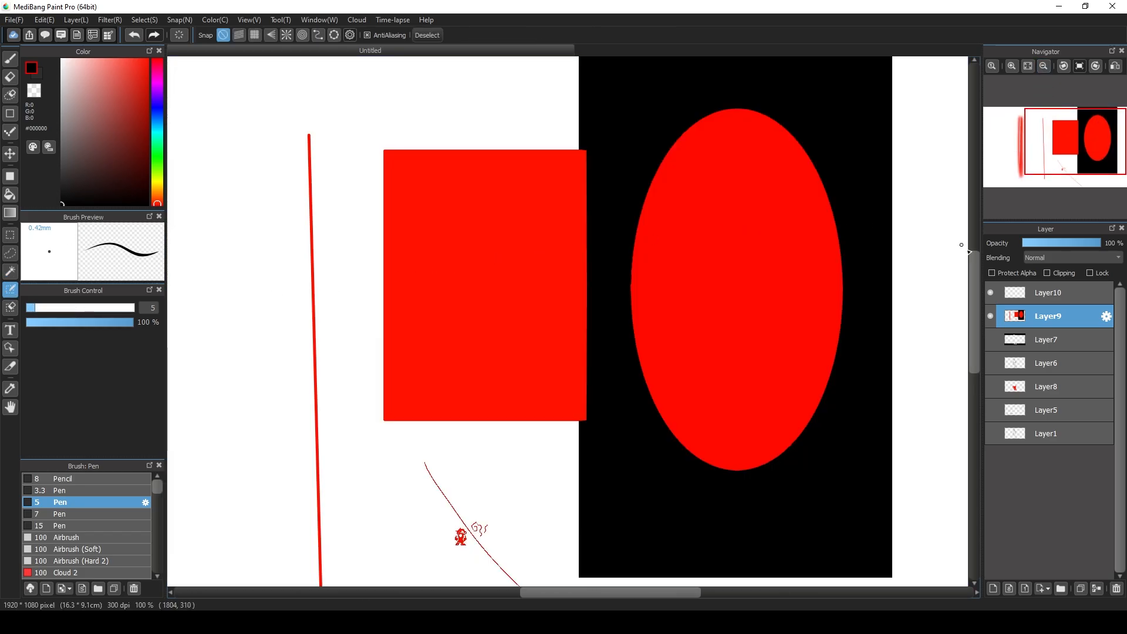
left_click_drag(1055, 155, 1085, 148)
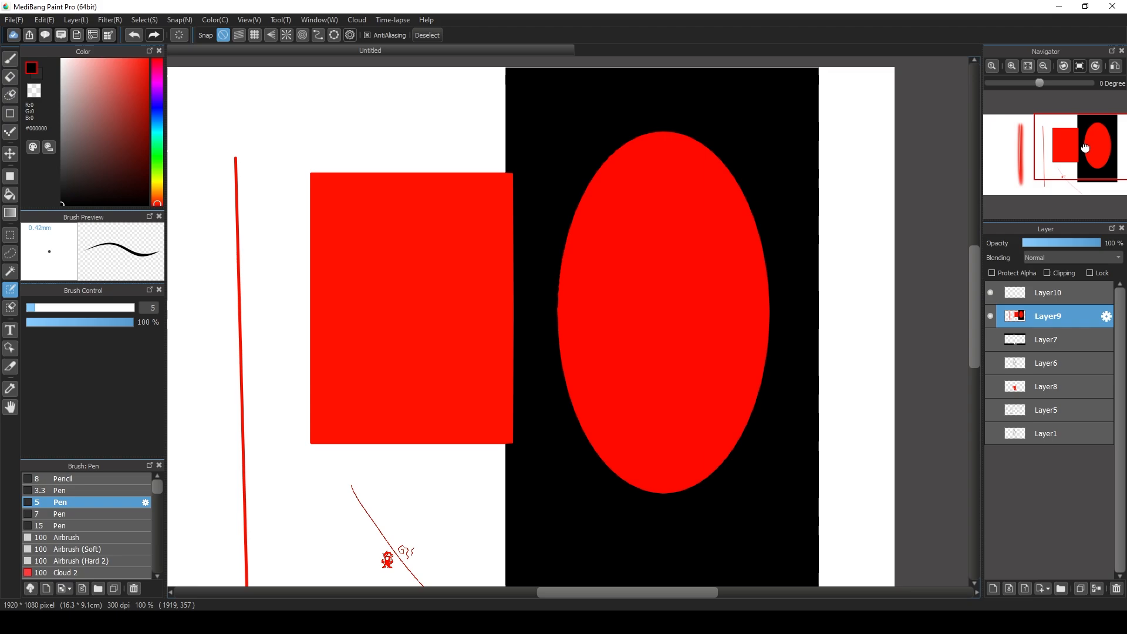
mouse_move(576, 277)
left_mouse_down()
mouse_move(546, 327)
mouse_move(682, 464)
left_mouse_up()
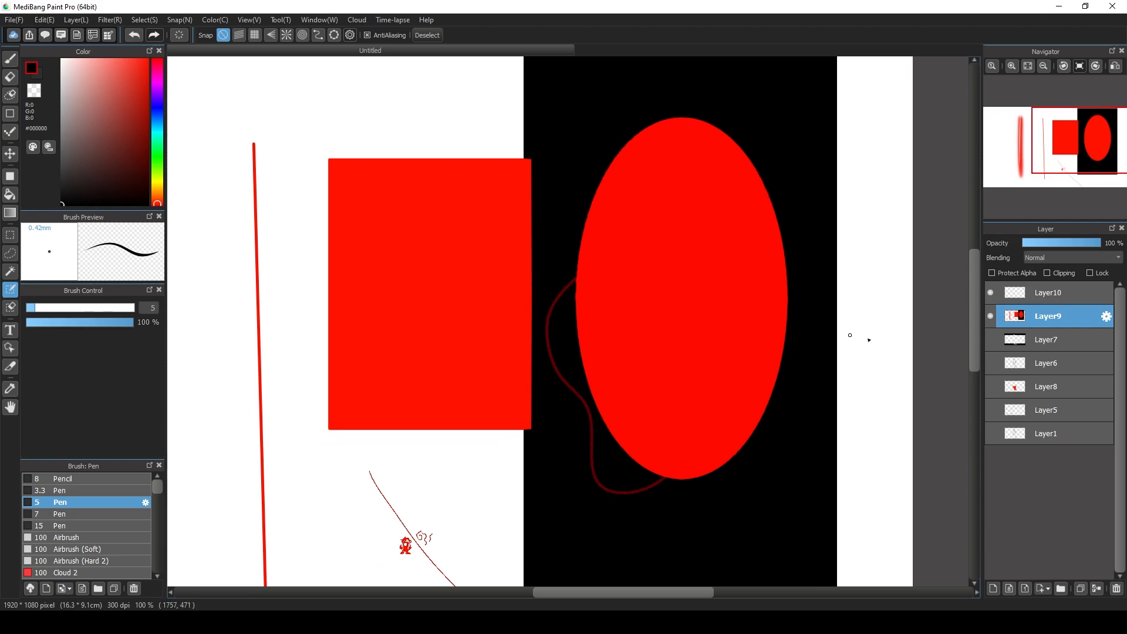
mouse_move(569, 269)
left_mouse_down()
mouse_move(599, 145)
mouse_move(671, 260)
left_mouse_up()
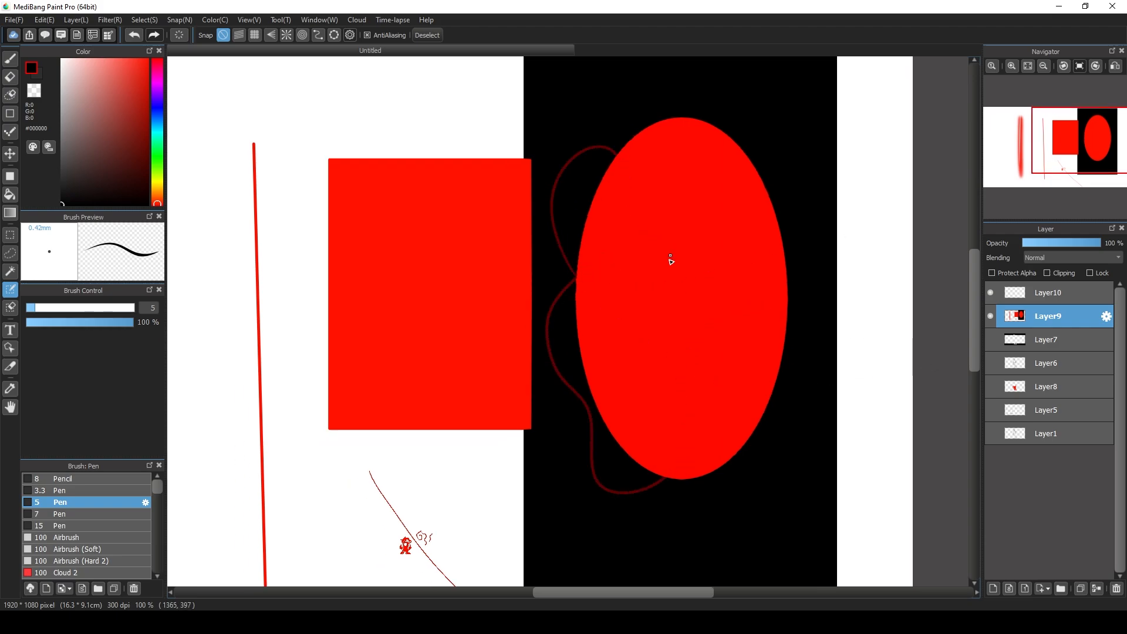
left_click(1011, 66)
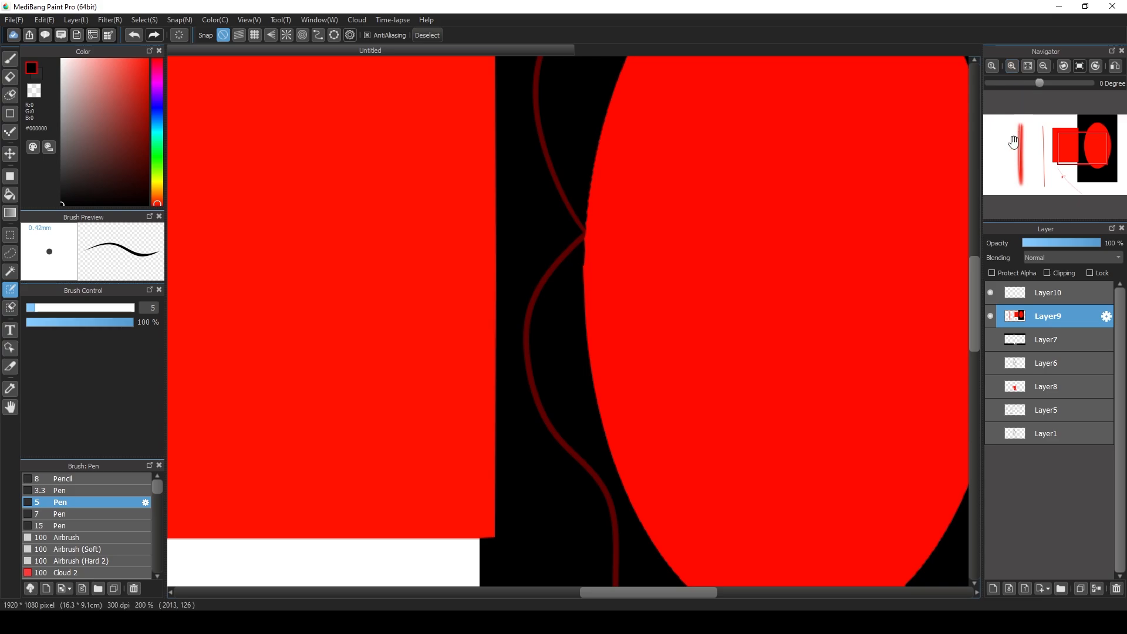
left_click_drag(1011, 176, 1069, 162)
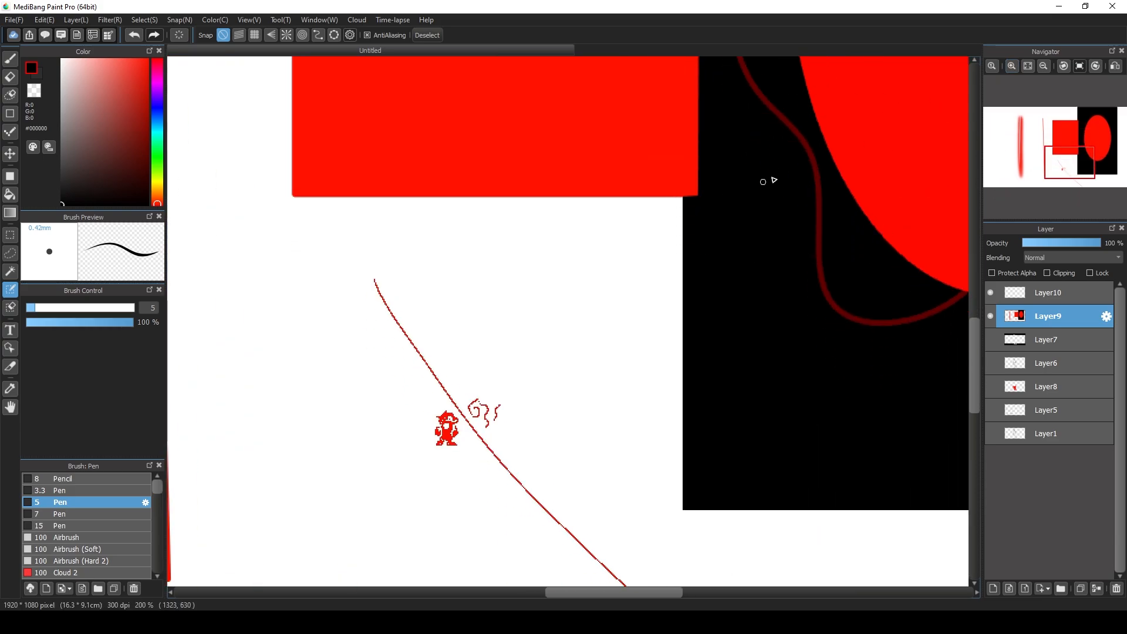
mouse_move(797, 134)
left_mouse_down()
mouse_move(723, 234)
mouse_move(744, 376)
mouse_move(917, 321)
left_mouse_up()
- Switch to the size 15 Pen and add thicker Select Pen strokes to the selection beside the ellipse, undoing the first attempts
left_click(90, 525)
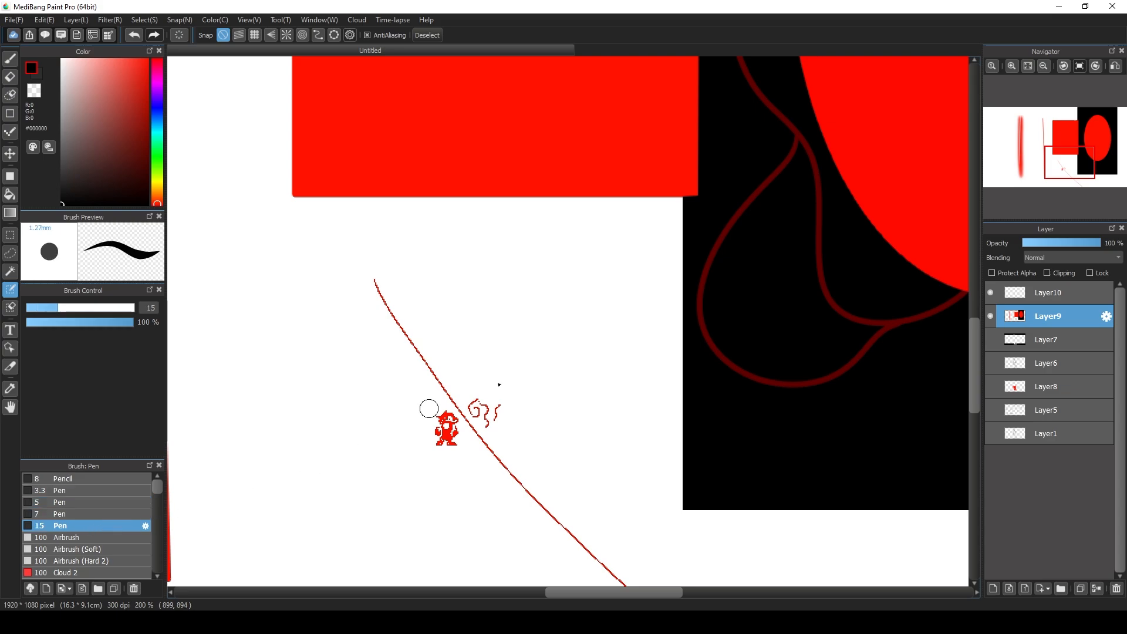
mouse_move(819, 189)
left_mouse_down()
mouse_move(785, 257)
mouse_move(786, 359)
mouse_move(945, 336)
mouse_move(962, 307)
mouse_move(772, 248)
mouse_move(686, 264)
mouse_move(757, 395)
mouse_move(868, 304)
left_mouse_up()
mouse_move(769, 181)
left_mouse_down()
mouse_move(732, 83)
mouse_move(769, 397)
left_mouse_up()
key("ctrl+z")
key("ctrl+z")
key("ctrl+z")
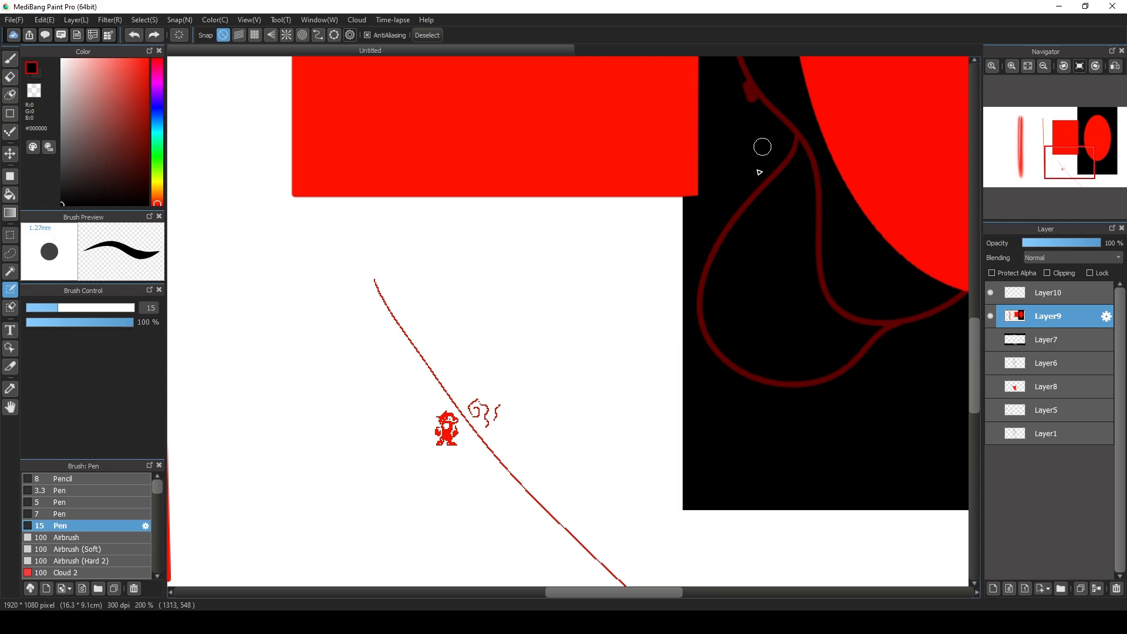
mouse_move(751, 91)
left_mouse_down()
mouse_move(960, 317)
mouse_move(912, 286)
left_mouse_up()
- Review the combined selection of the ellipse and the painted strokes with the Magic Wand active, and deselect
left_click_drag(1070, 162, 1086, 140)
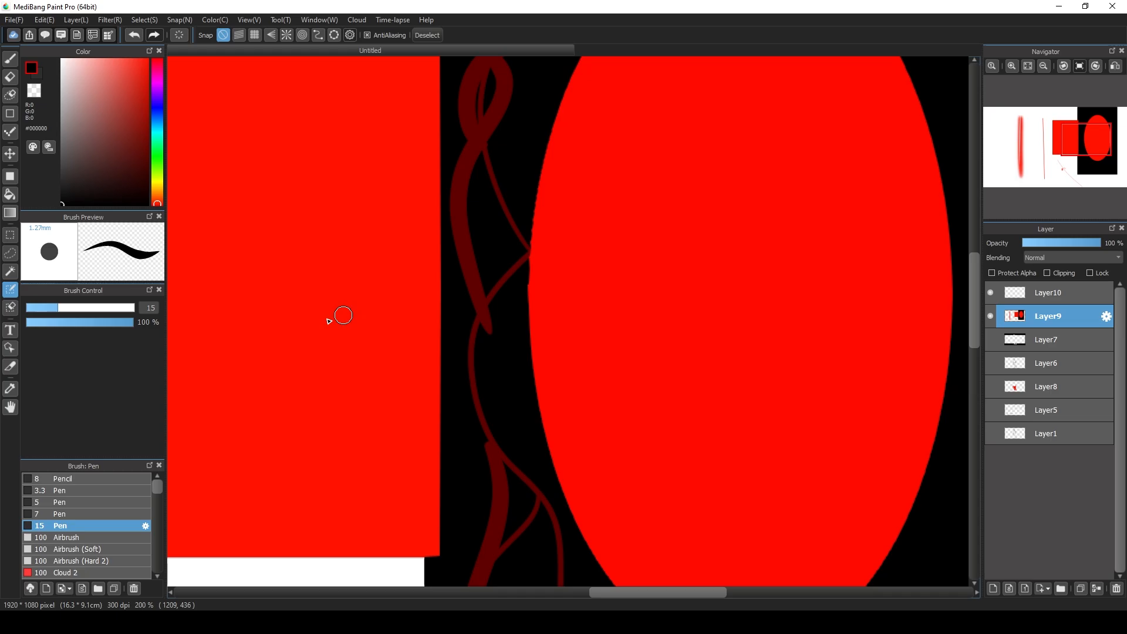
left_click(1043, 66)
left_click(1044, 65)
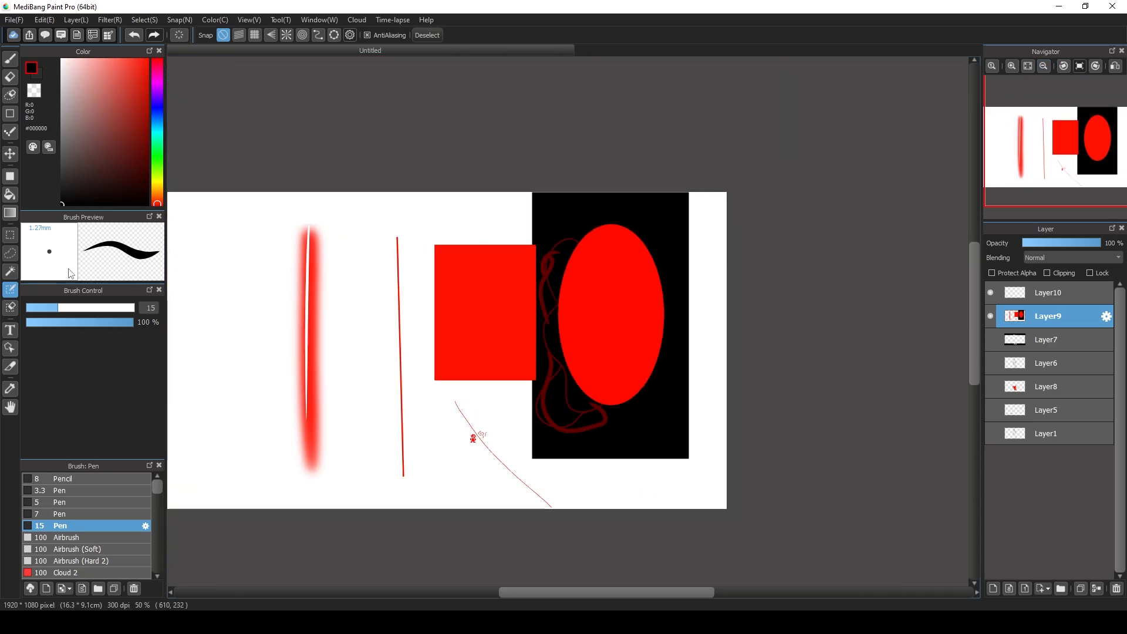
left_click(10, 272)
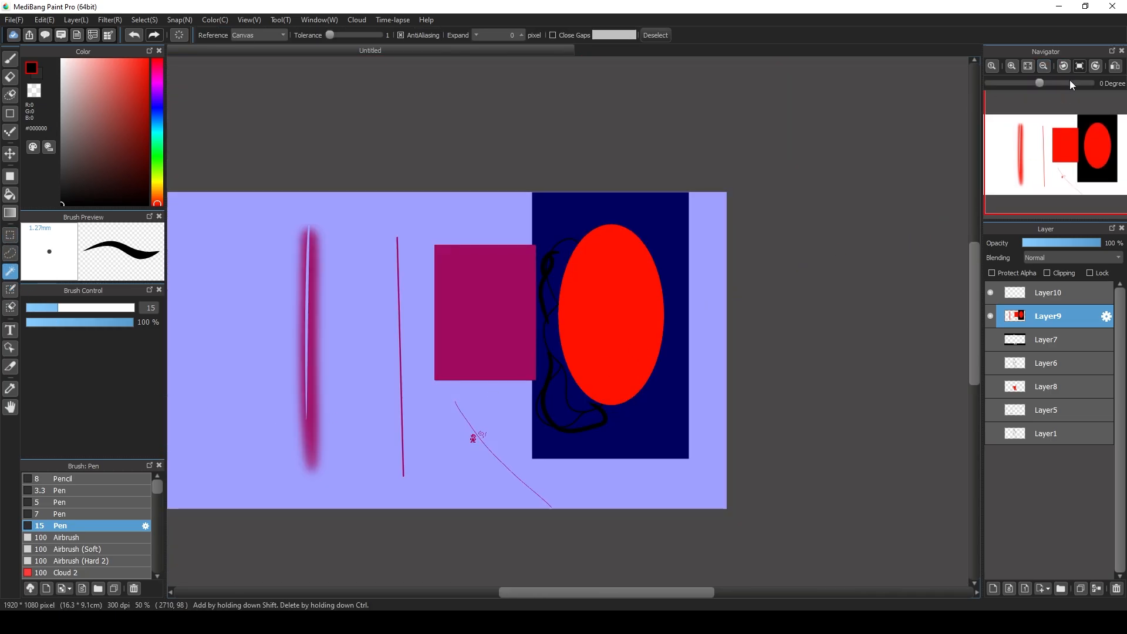
left_click(1011, 66)
left_click_drag(1068, 169, 1084, 143)
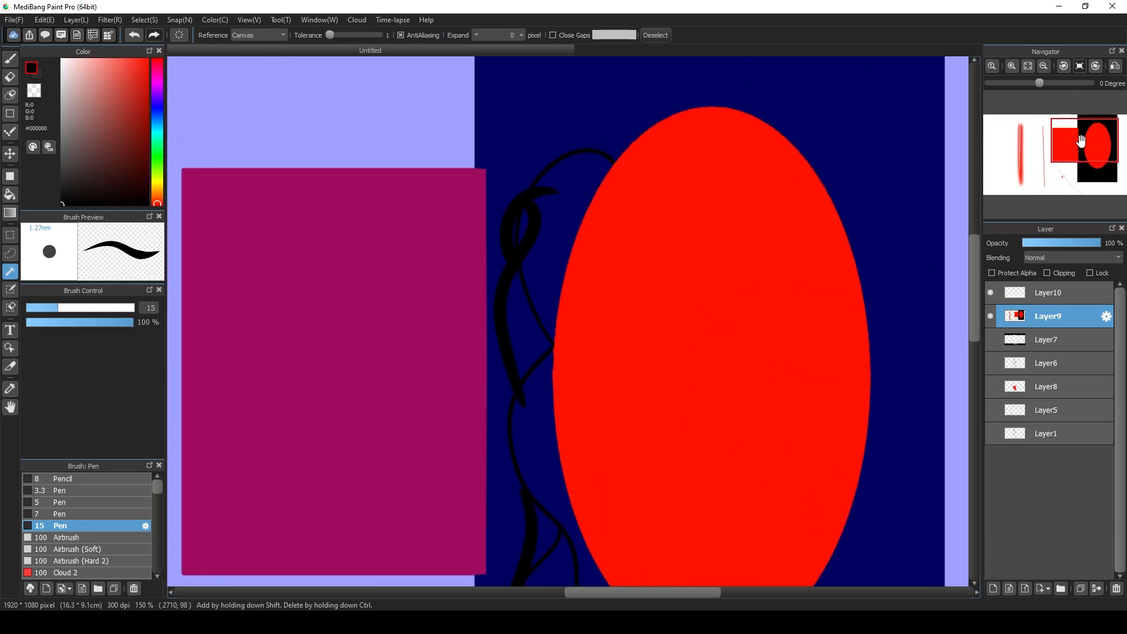
left_click(1043, 65)
key("ctrl+d")
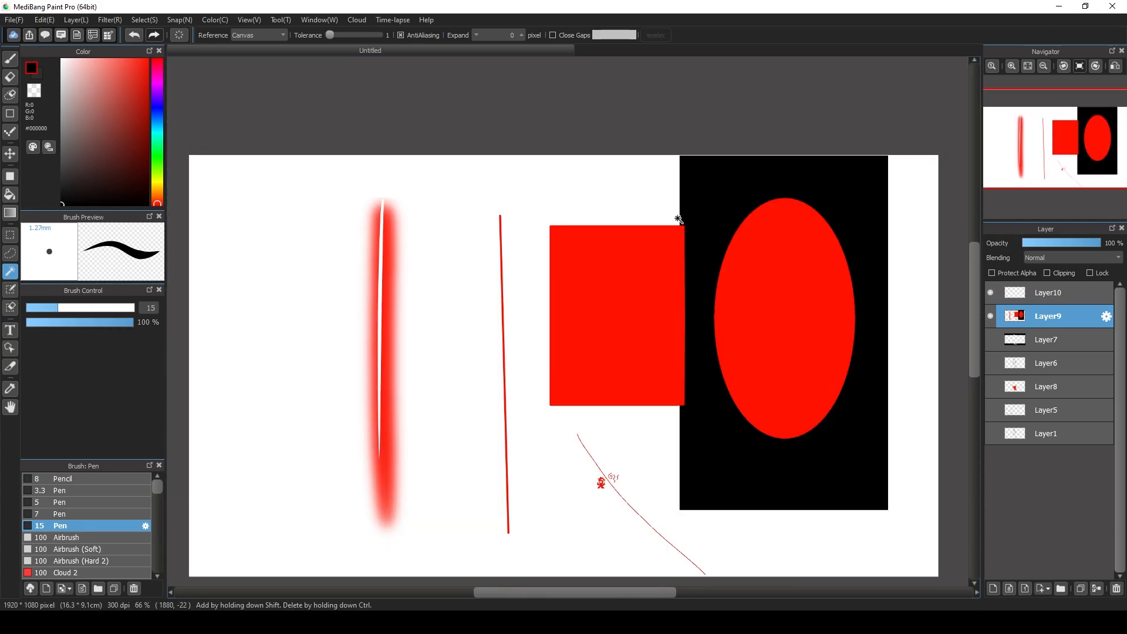
- Select the red ellipse with the Magic Wand and cut two curved bands from its lower part with the Select Eraser
left_click(11, 314)
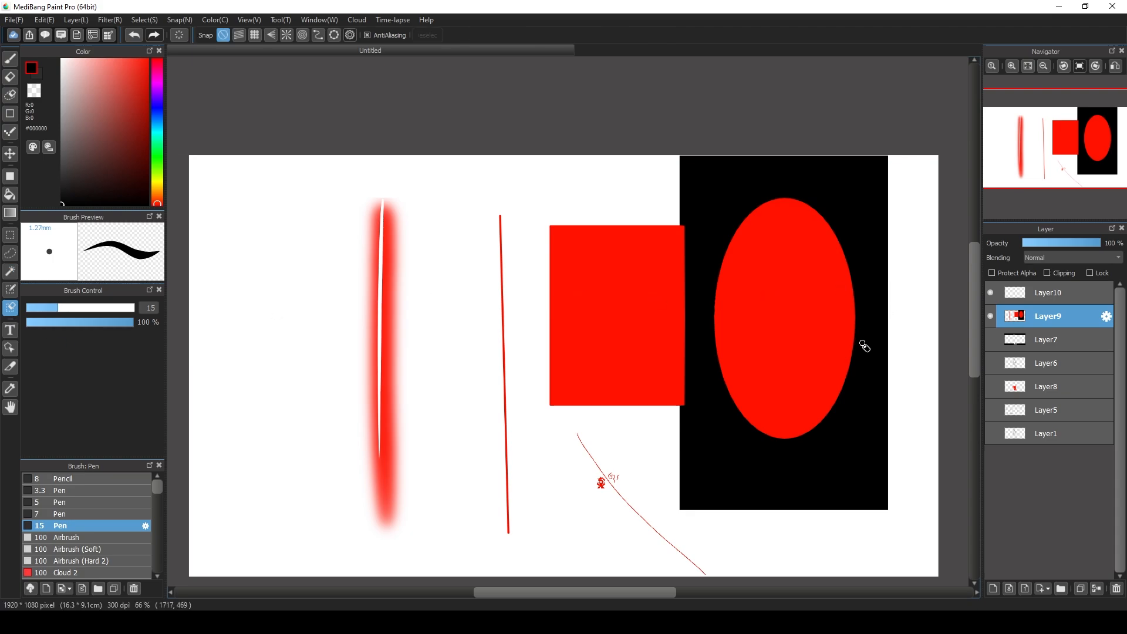
left_click(10, 271)
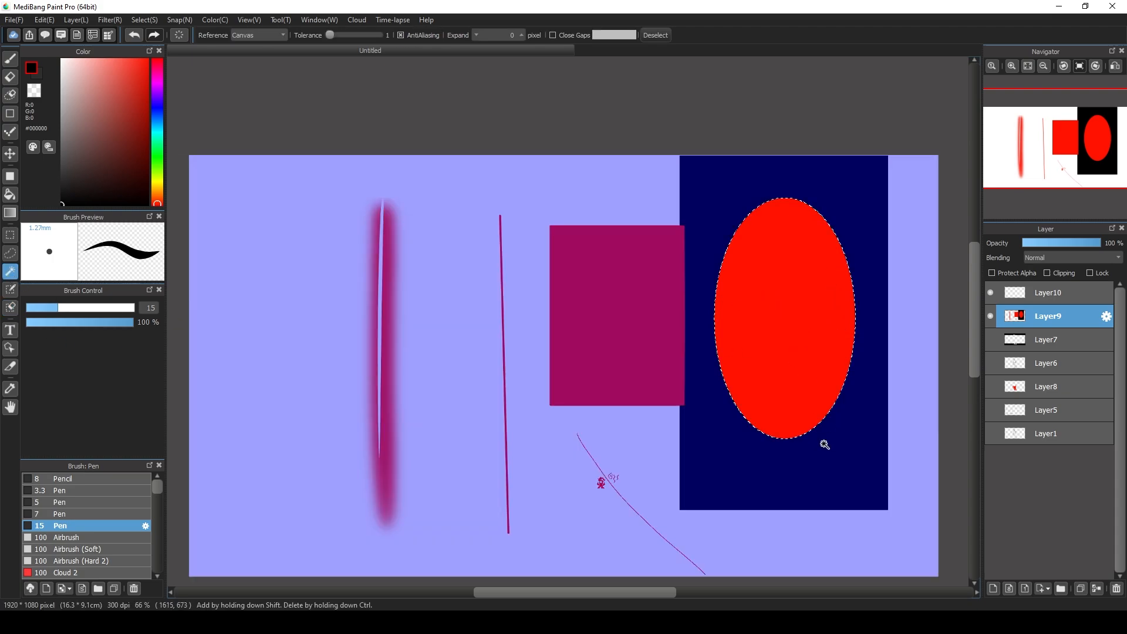
left_click(822, 441)
left_click(17, 313)
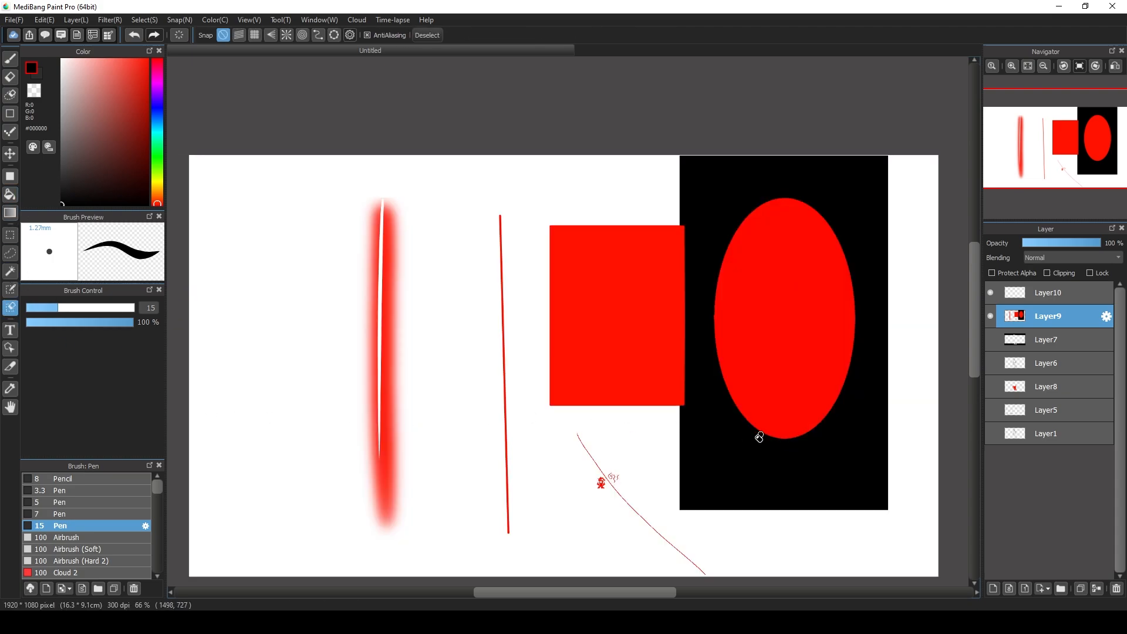
mouse_move(739, 432)
left_mouse_down()
mouse_move(775, 384)
mouse_move(814, 367)
mouse_move(858, 383)
left_mouse_up()
mouse_move(747, 463)
left_mouse_down()
mouse_move(776, 411)
mouse_move(854, 425)
left_mouse_up()
- Check the cut ellipse selection with the rectangular selection tool active, and clear the selection
left_click(10, 234)
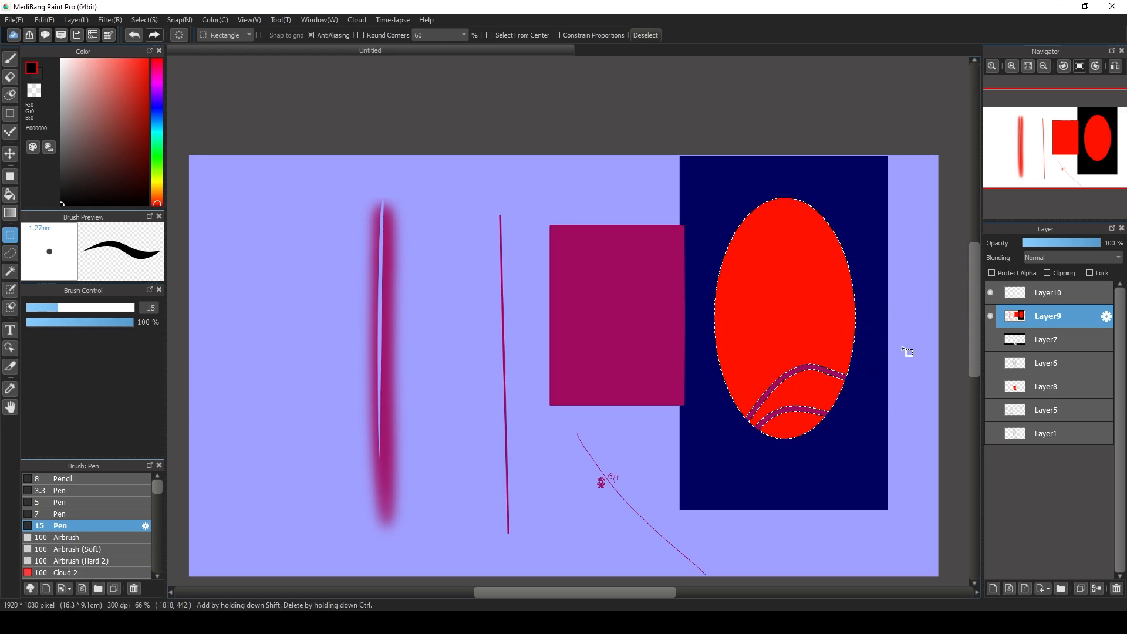
left_click(1083, 159)
mouse_move(1083, 159)
left_mouse_down()
mouse_move(1053, 169)
mouse_move(1055, 147)
mouse_move(1074, 152)
left_mouse_up()
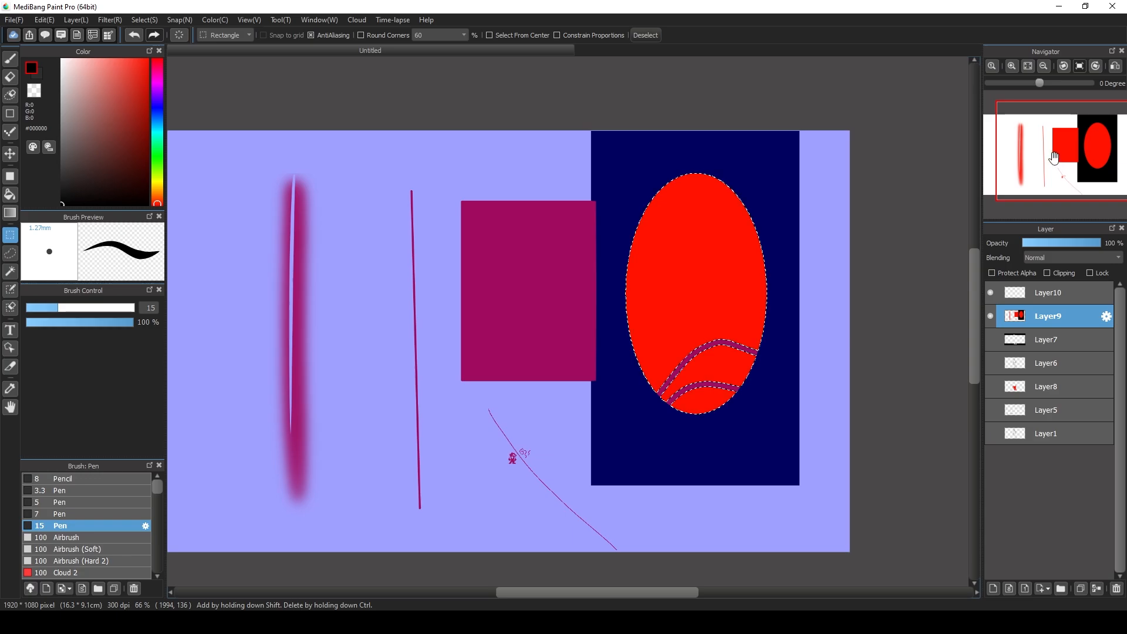
key("ctrl+d")
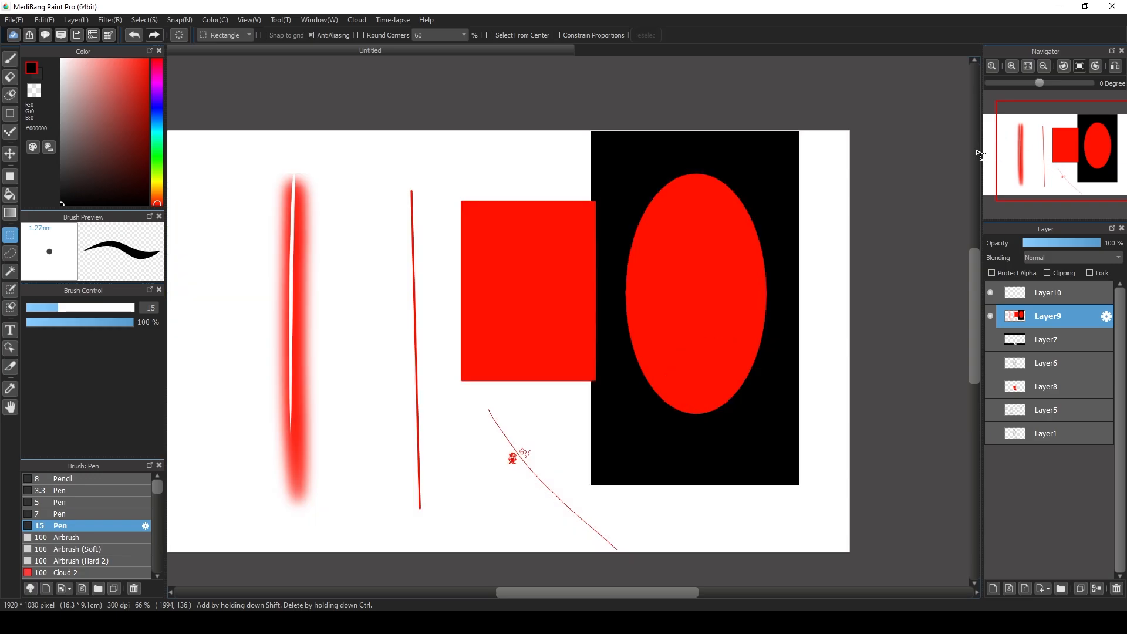
- Start a new text object in the blank area beside the red airbrush stroke, and reposition its settings dialog so all options are visible
left_click(10, 330)
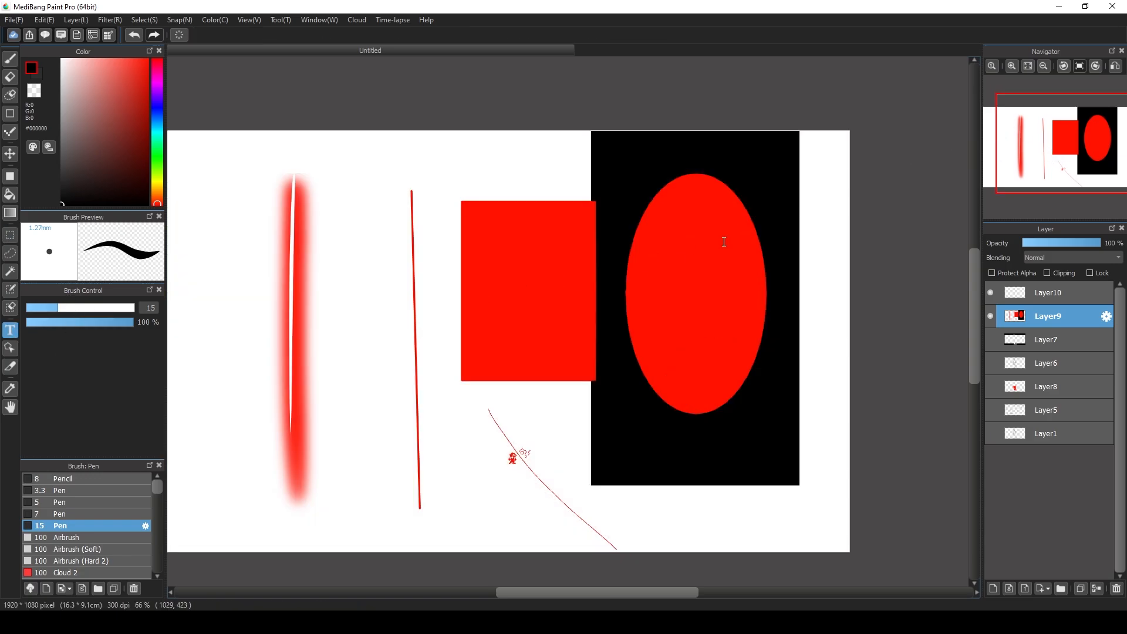
left_click_drag(1064, 154, 1016, 150)
left_click(444, 254)
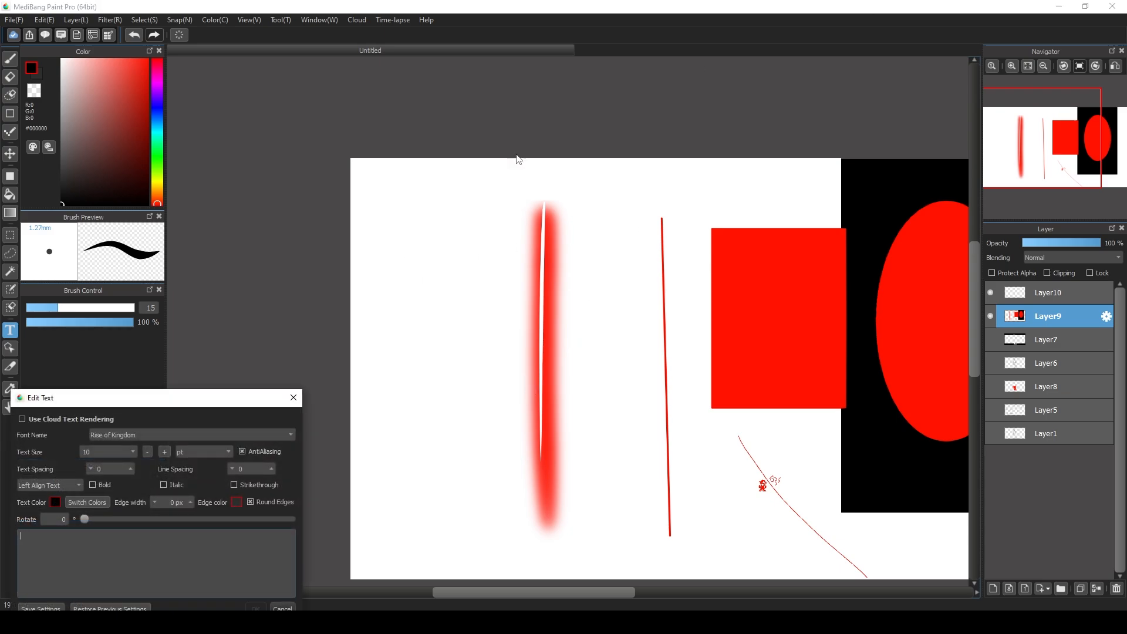
left_click(154, 437)
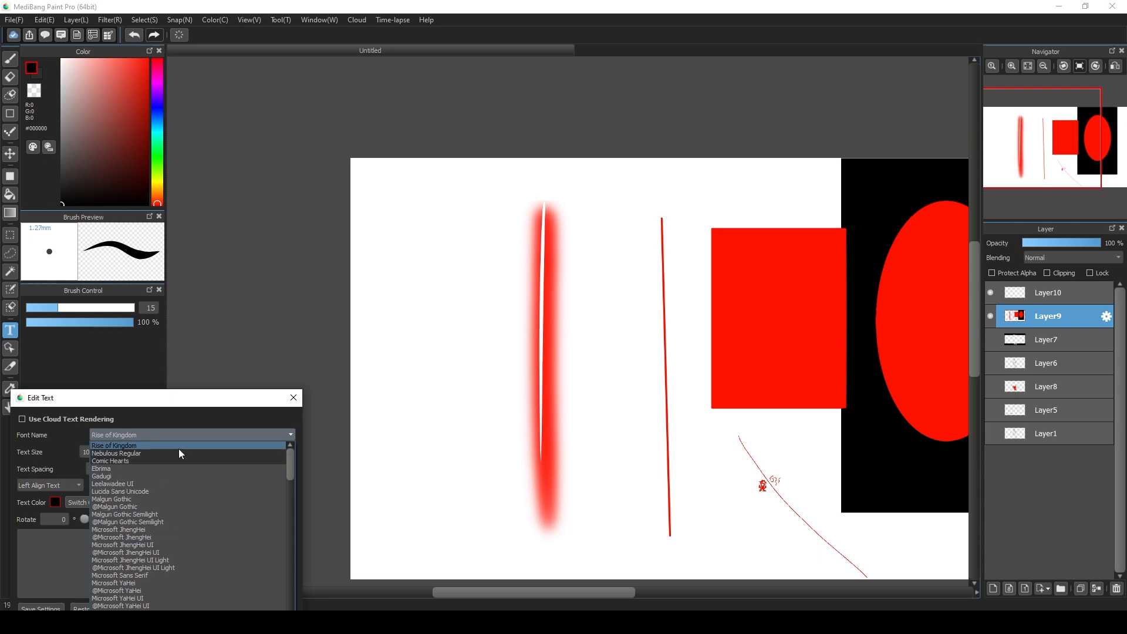
left_click(164, 405)
left_click_drag(164, 406, 395, 174)
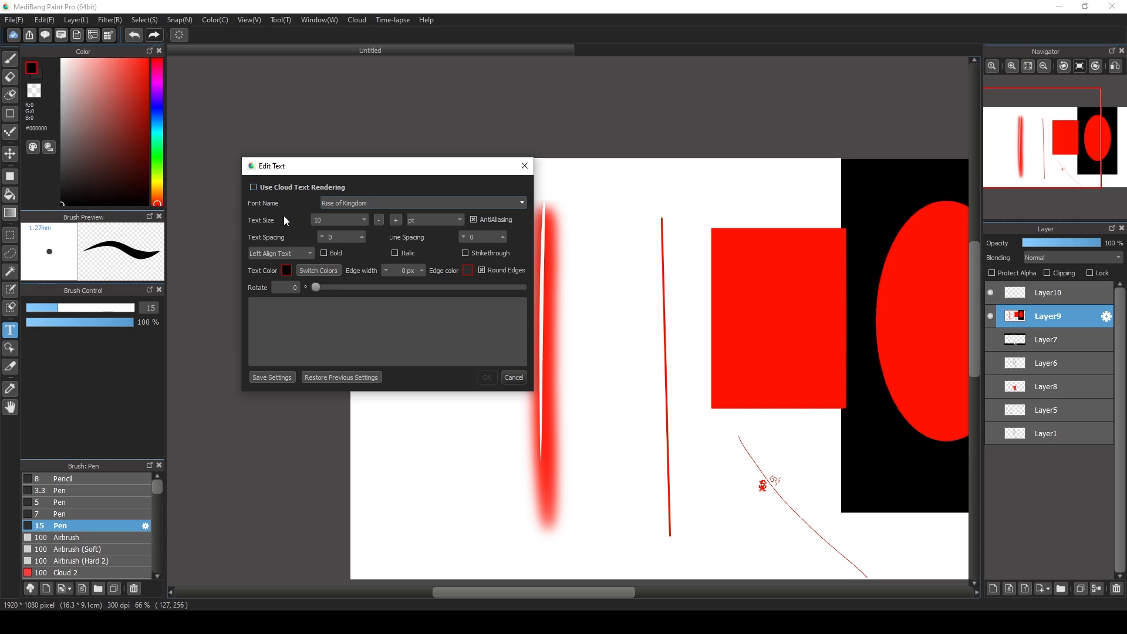
- Set the text font to Comic Hearts, enter "Hello World!" and place the text on the canvas
left_click(358, 203)
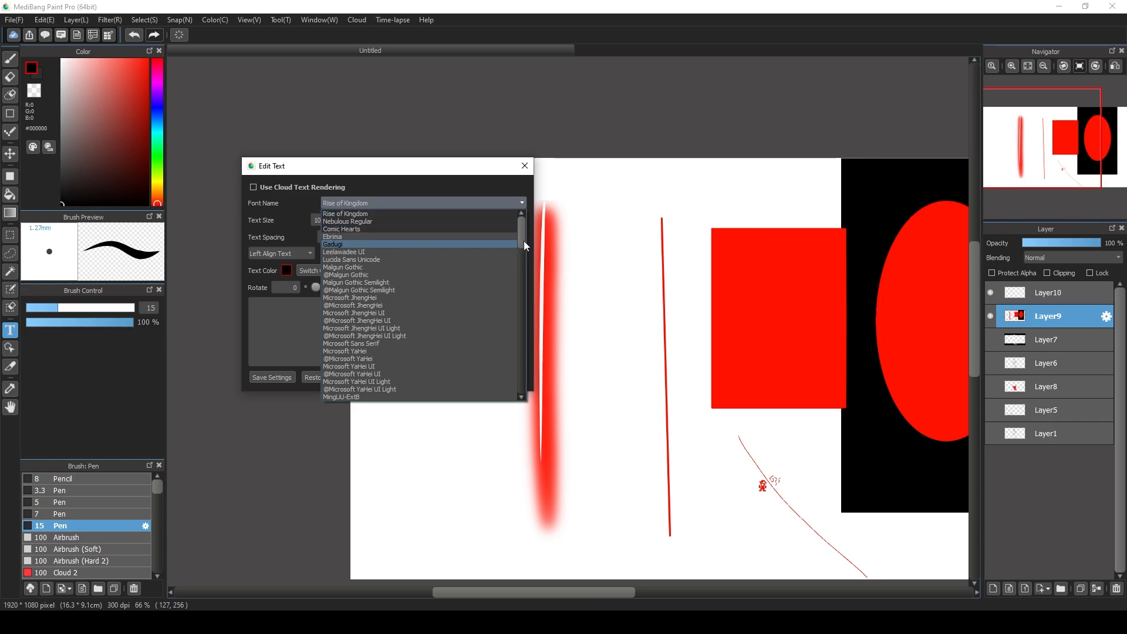
left_click_drag(524, 240, 538, 430)
left_click_drag(519, 386, 512, 203)
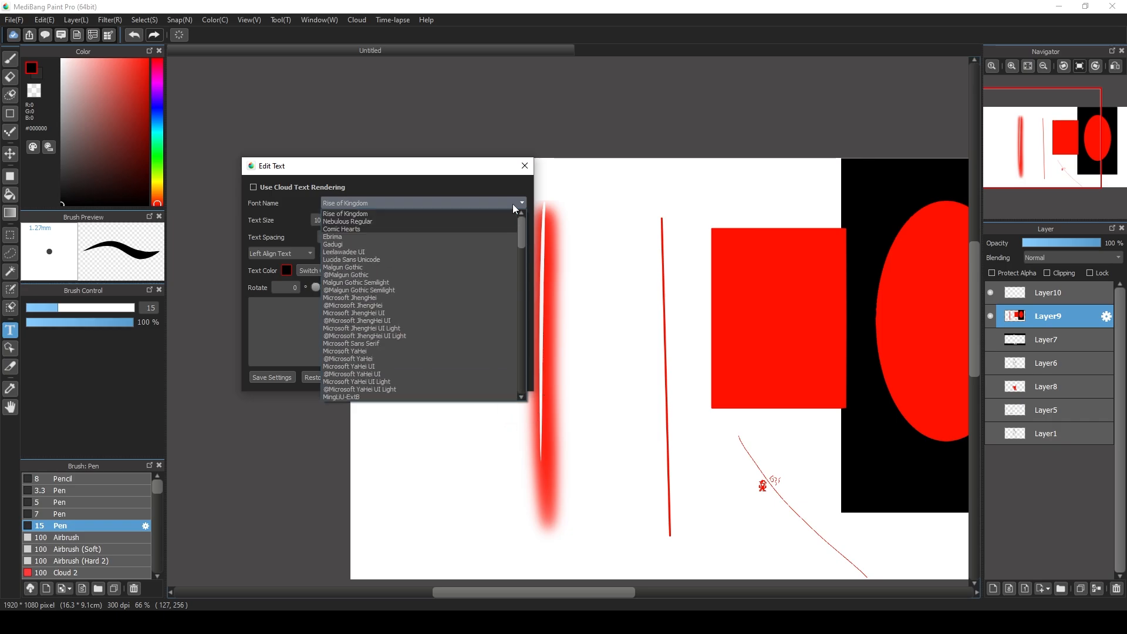
left_click(355, 228)
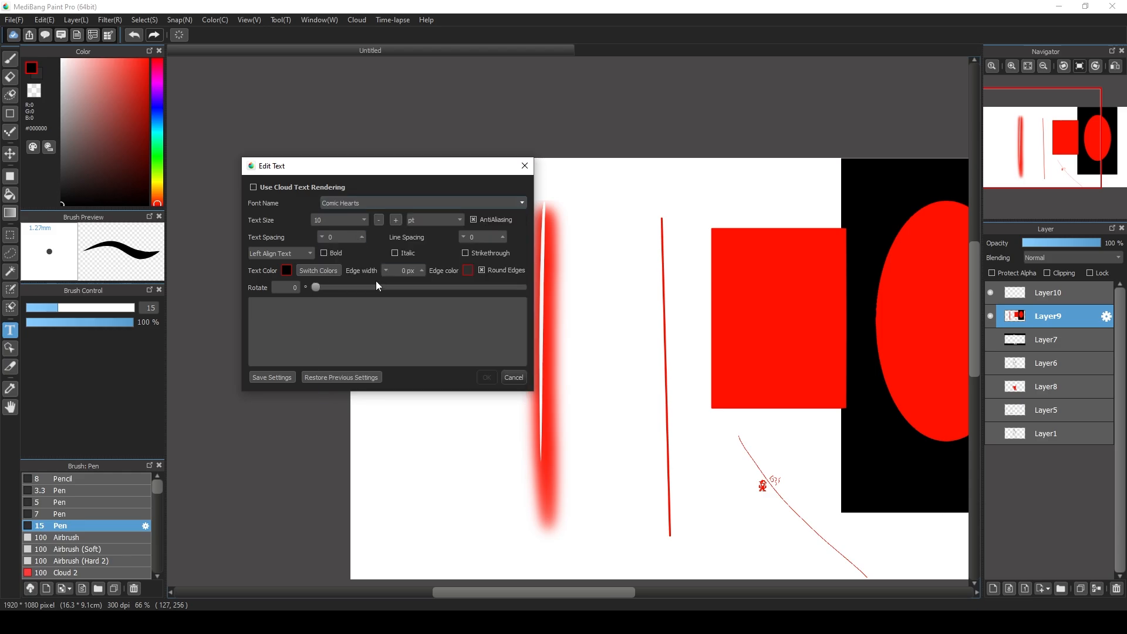
left_click(352, 338)
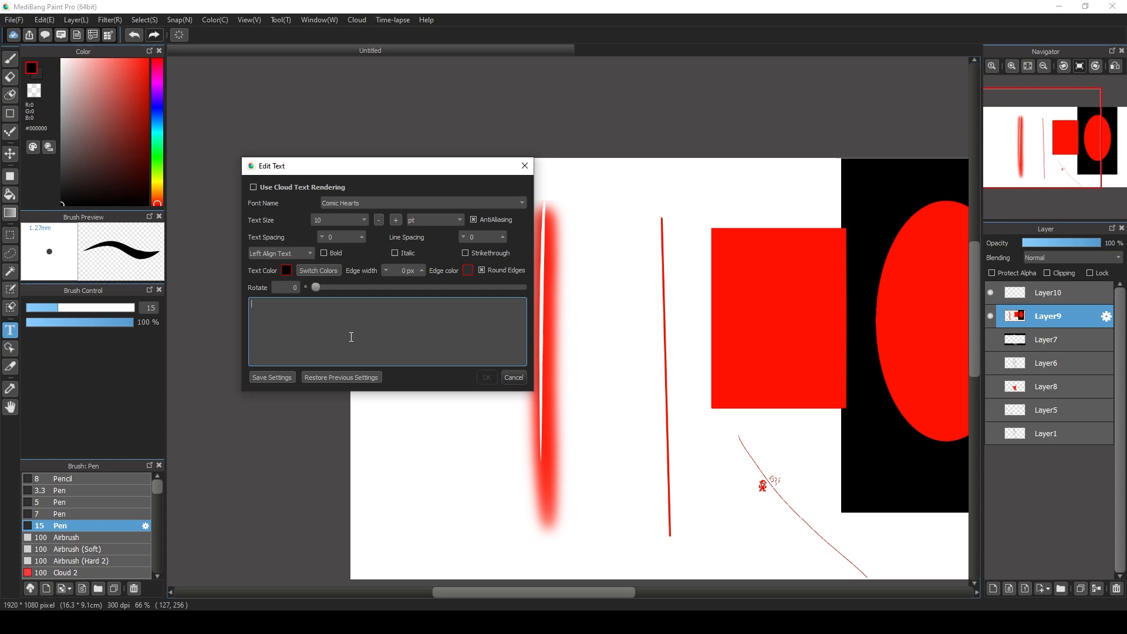
type("Hello World!")
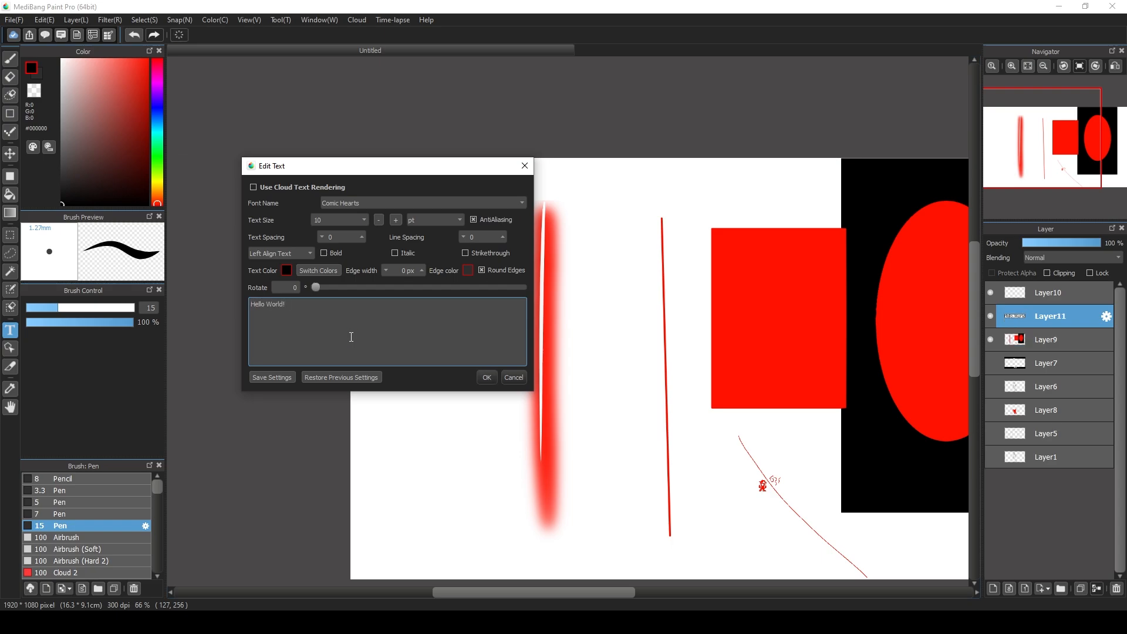
left_click(487, 377)
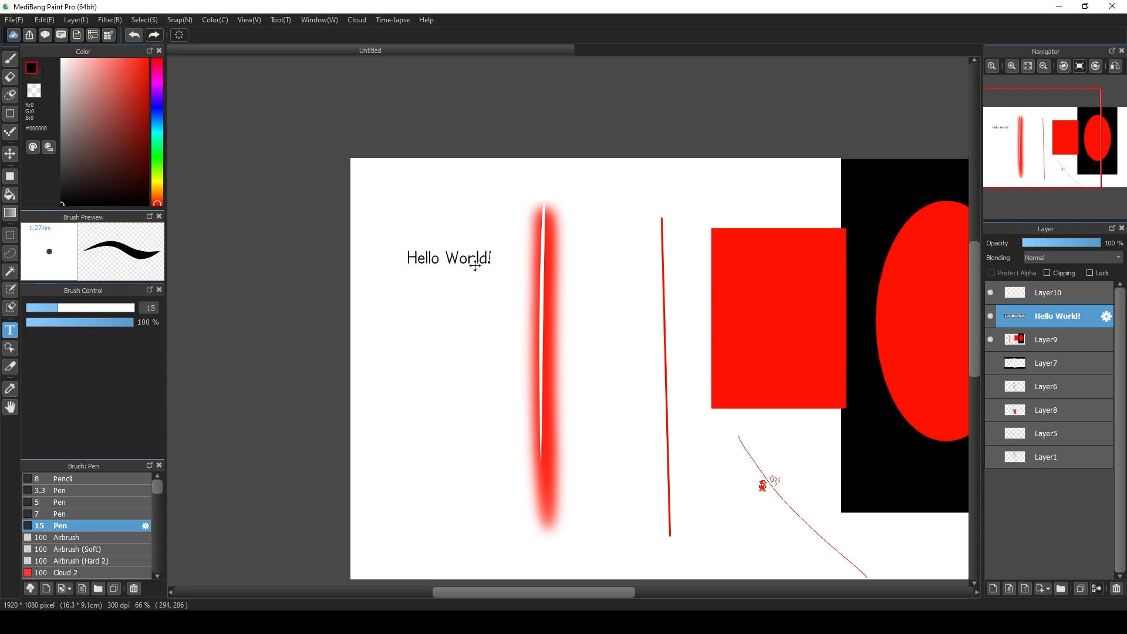
- Reopen the settings of the Hello World! text layer to view them, and close them without changes
scroll(442, 326, "up", 2)
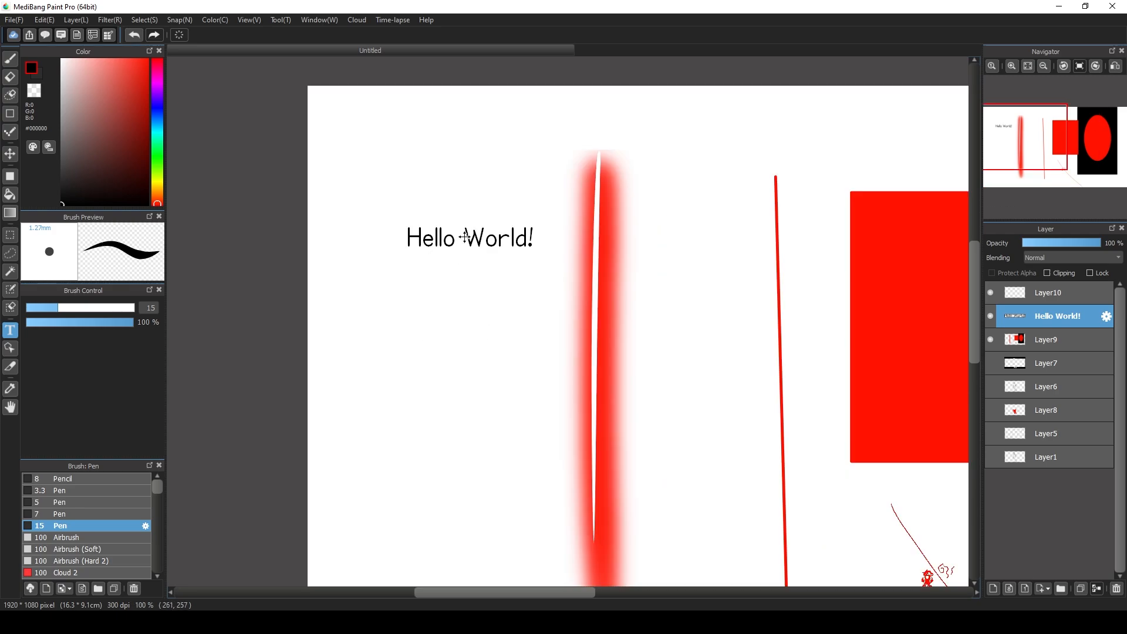
scroll(446, 233, "up", 1)
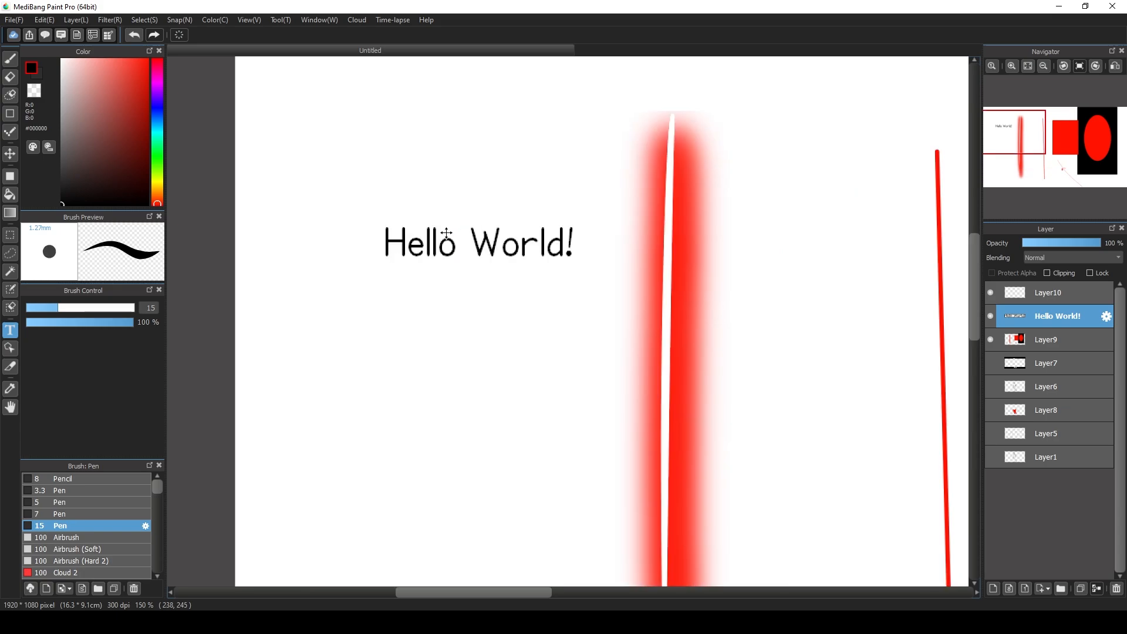
double_click(1077, 323)
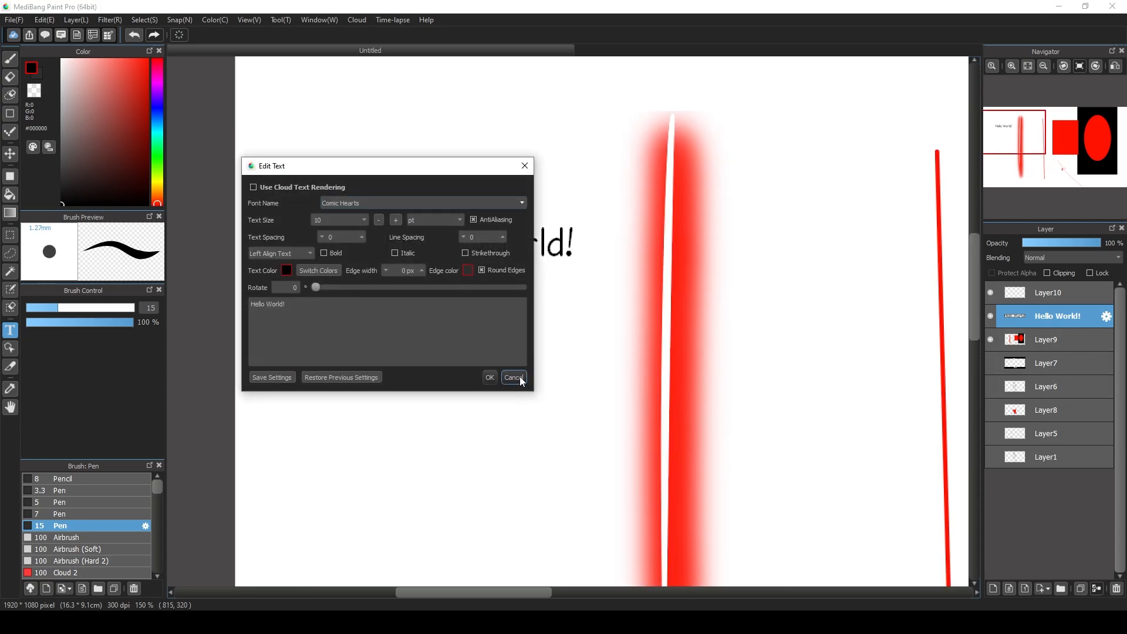
left_click(520, 377)
- Reposition the Hello World! text slightly lower within the blank area beside the red airbrush stroke
left_click_drag(504, 264, 488, 226)
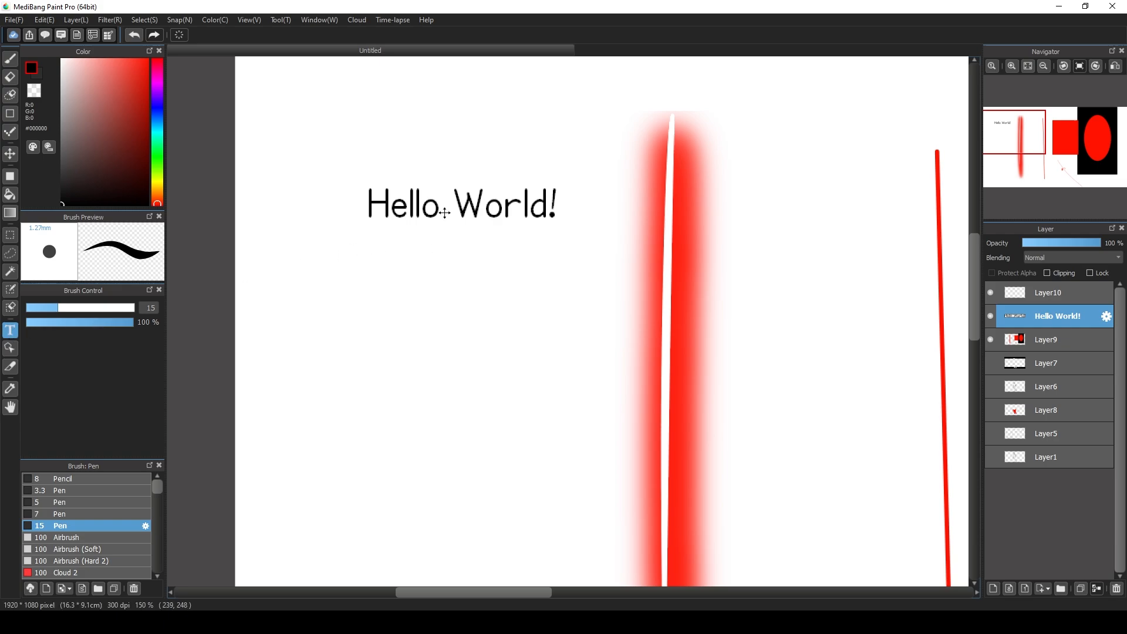
left_click_drag(428, 207, 458, 261)
left_click(10, 153)
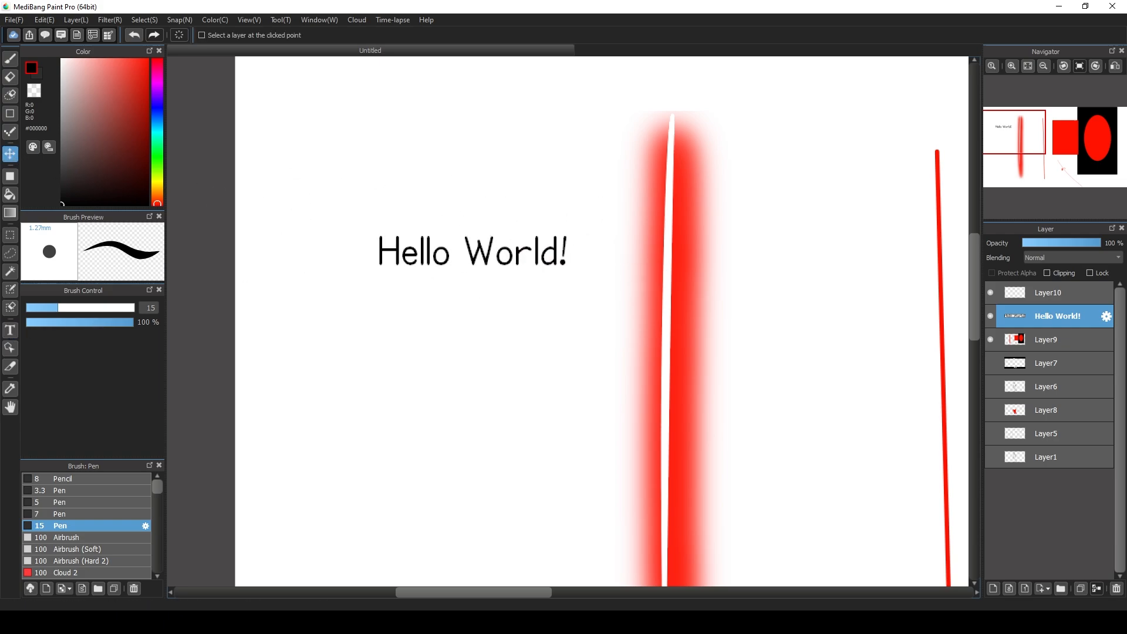
left_click(10, 330)
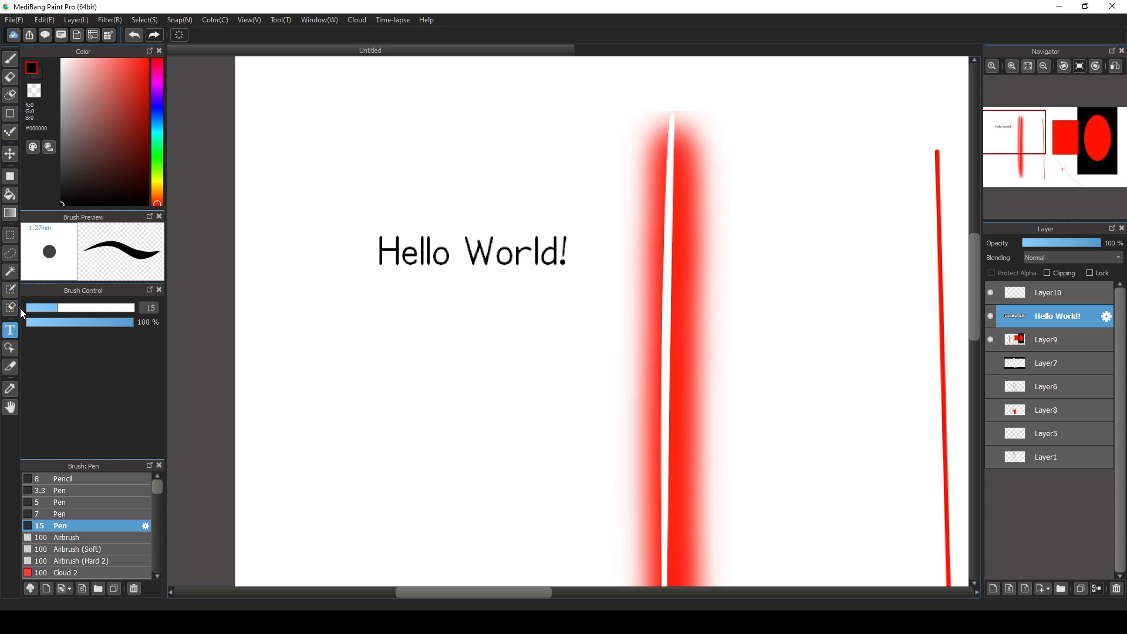
key("b")
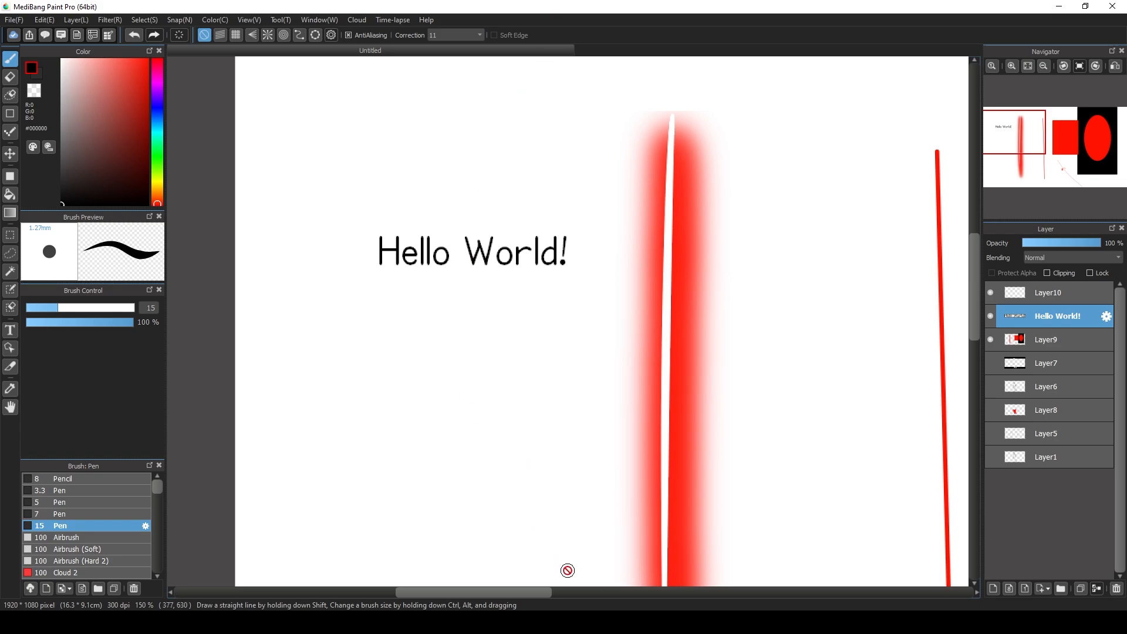
- Edit the Hello World! text with the Text tool and set its text color to red (#ff0000)
left_click(10, 330)
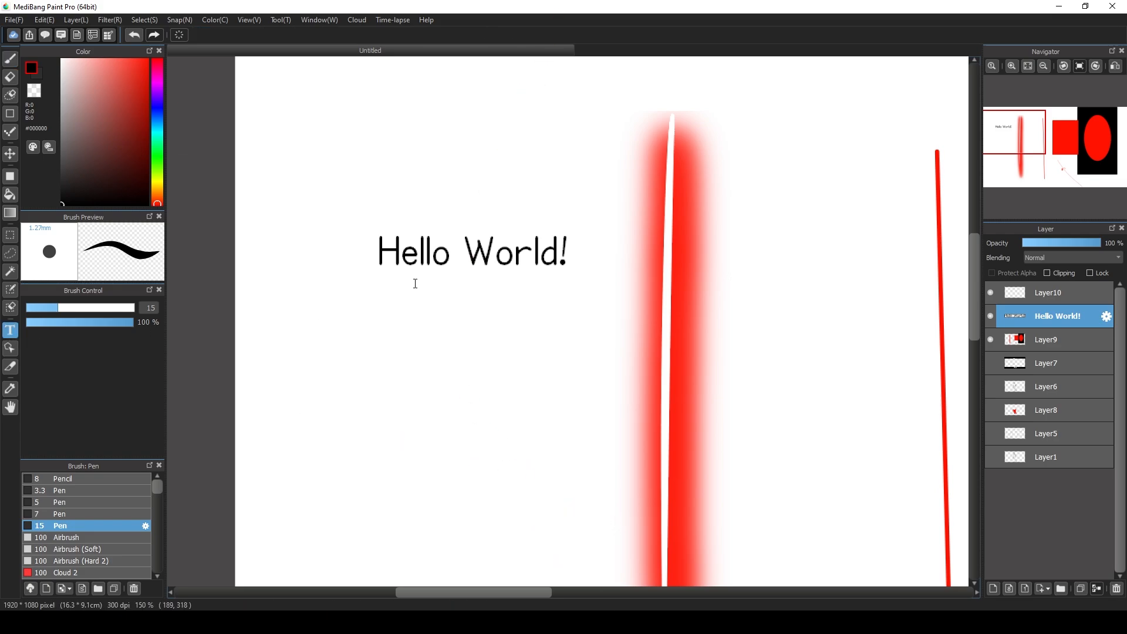
left_click(441, 257)
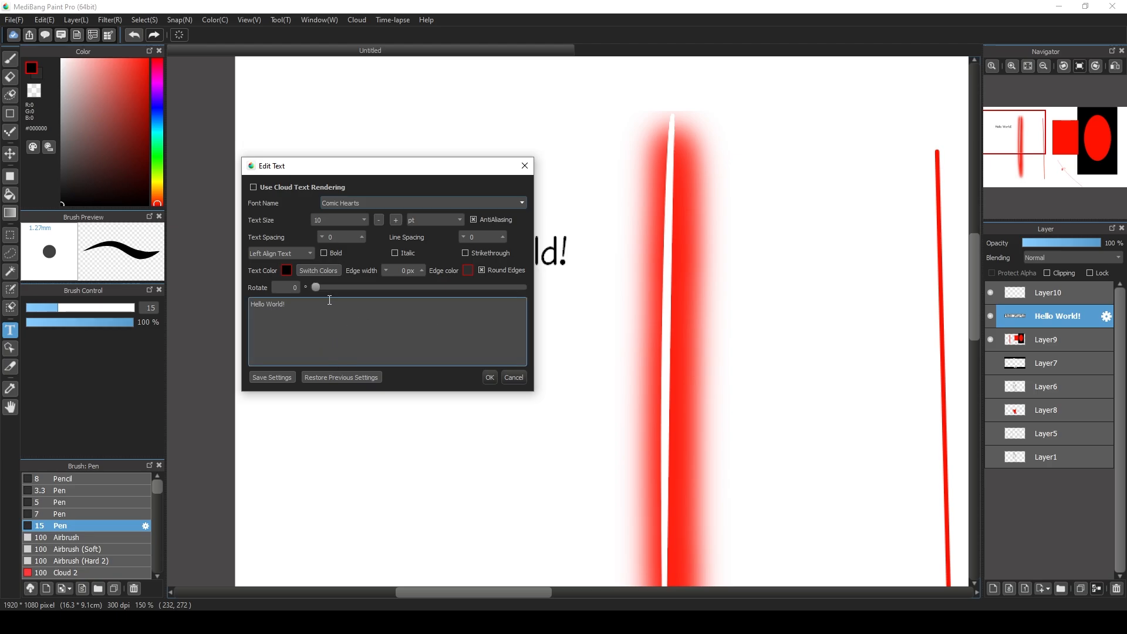
left_click(287, 270)
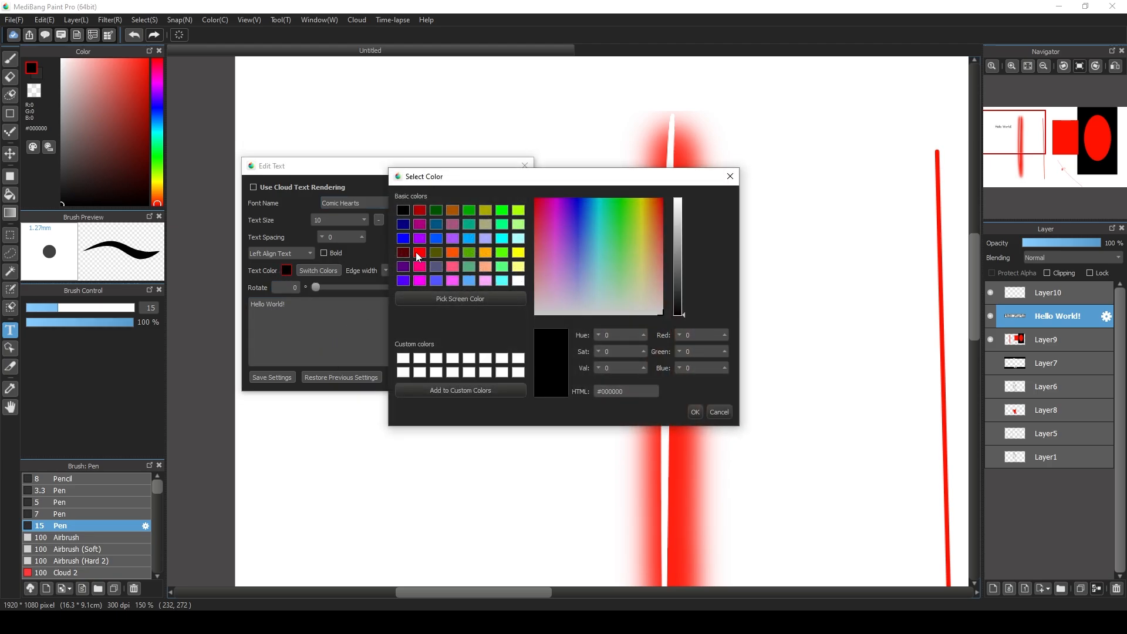
left_click(419, 253)
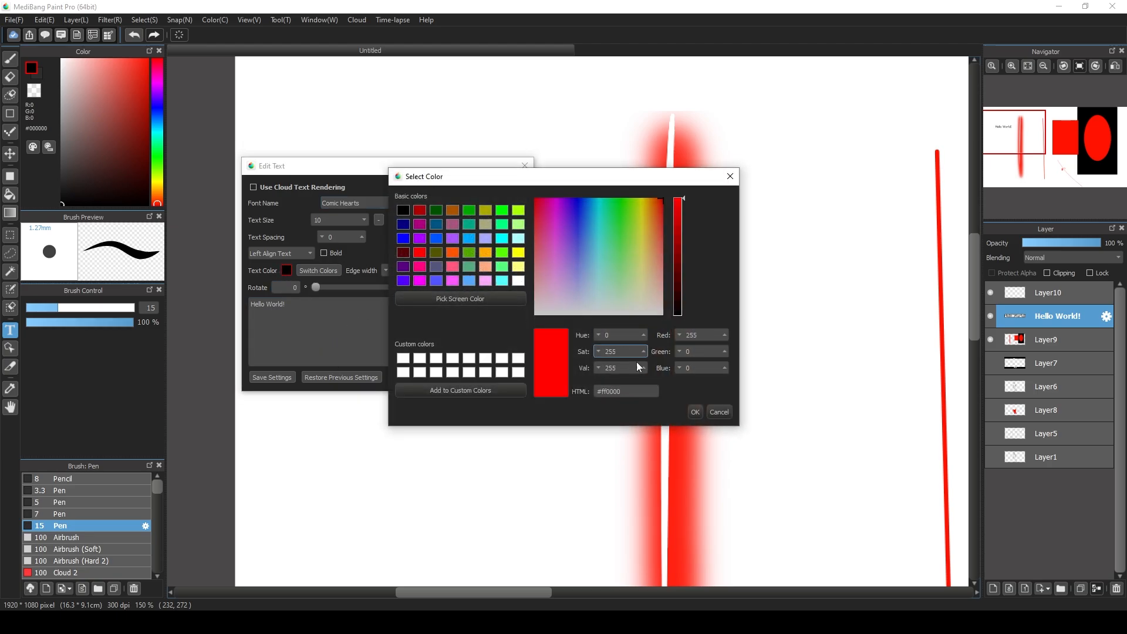
left_click(694, 411)
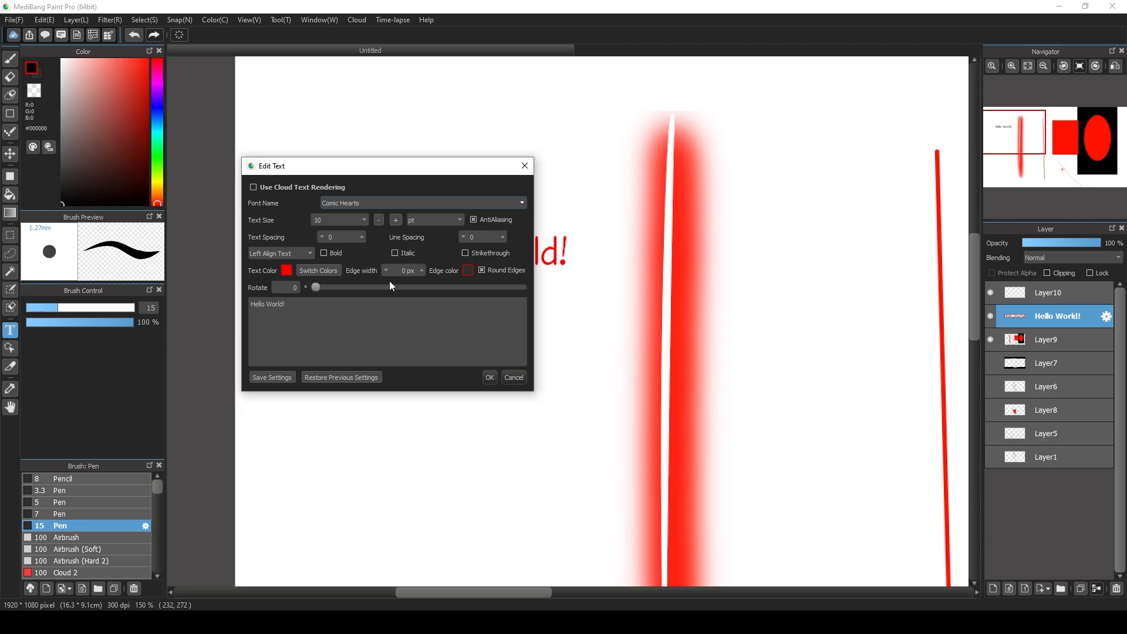
- Give the text a black (#000000) outline with an edge width of 2 px
left_click(466, 270)
left_click(404, 211)
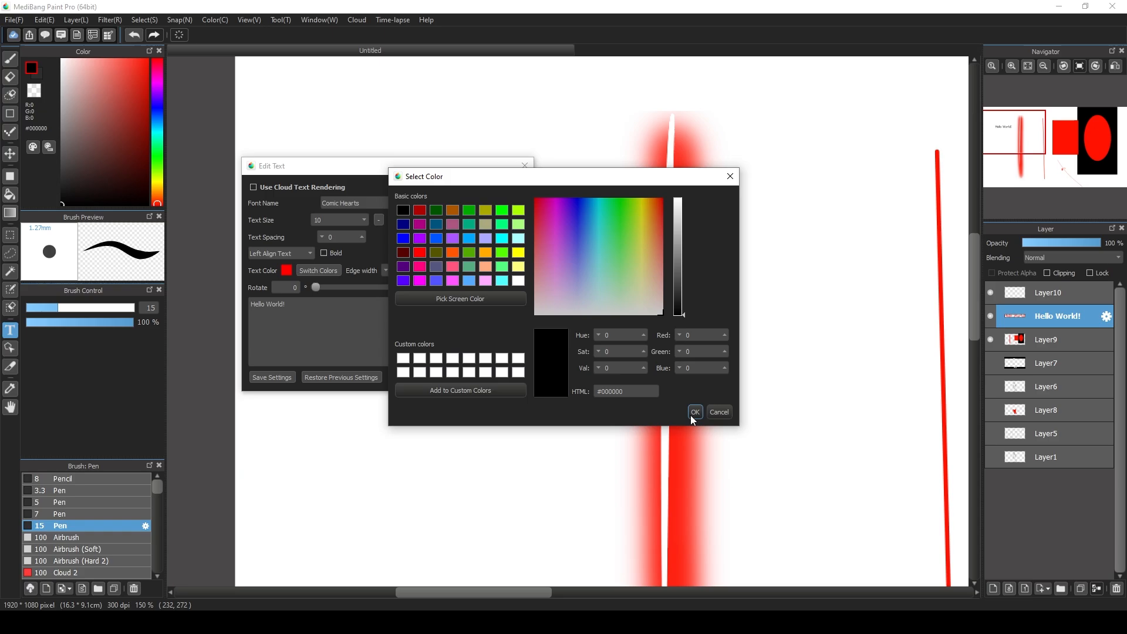
left_click(694, 411)
left_click(422, 269)
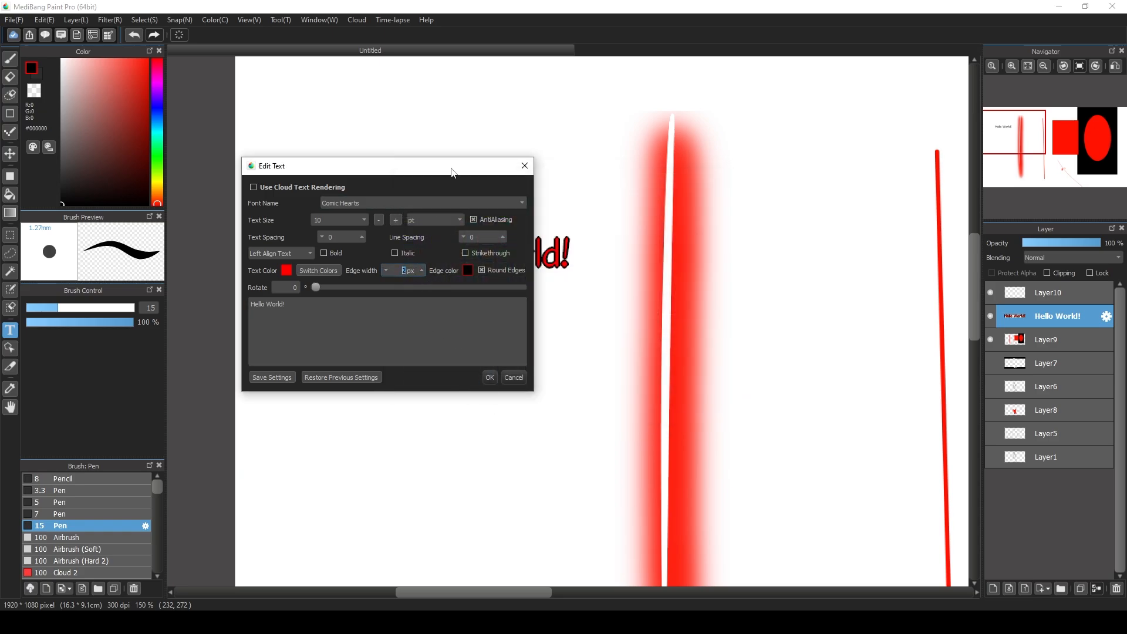
- Add a second line reading "I like pineapples!" to the text, keeping the dialog clear of the lettering
left_click_drag(452, 171, 847, 140)
left_click(750, 271)
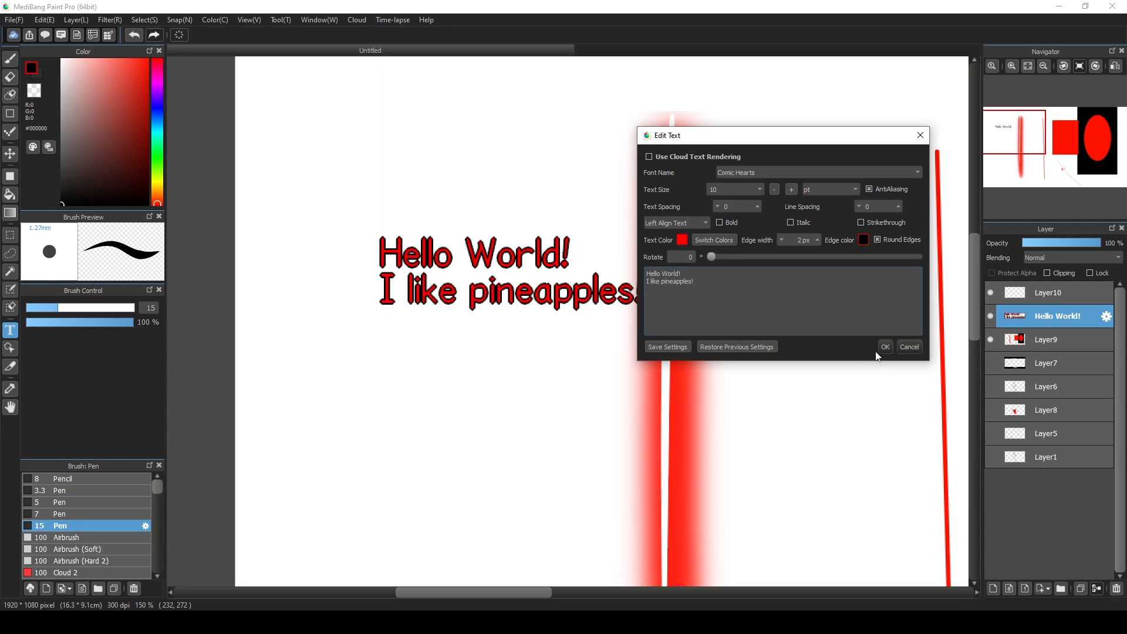
left_click_drag(751, 137, 821, 117)
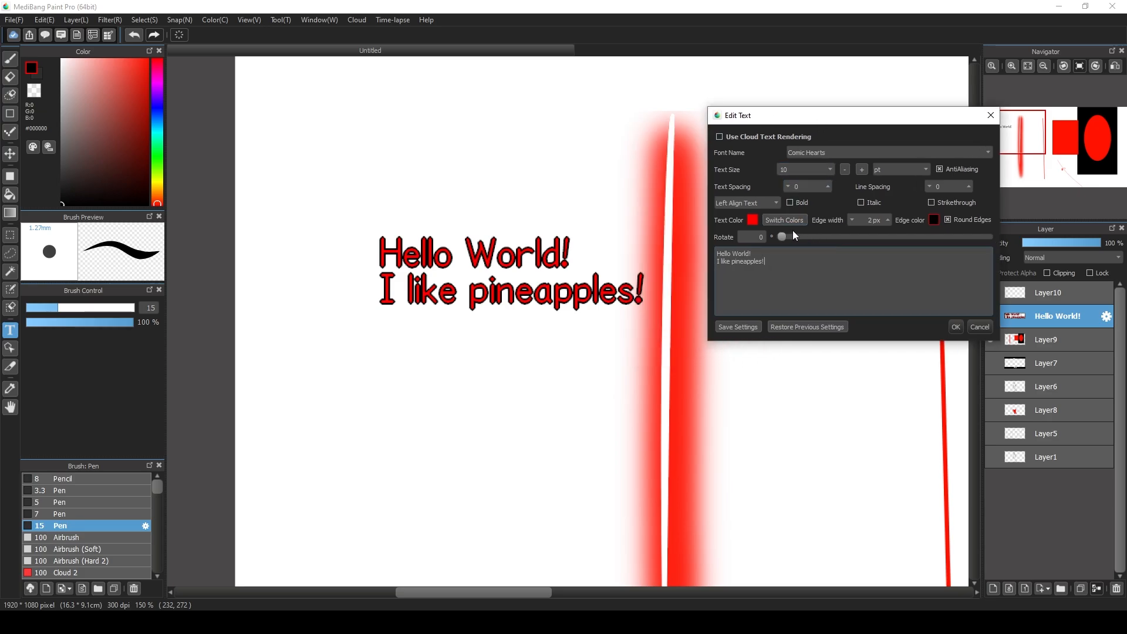
- Try center and right alignment on the two text lines, and leave them set to Center Text
left_click(753, 205)
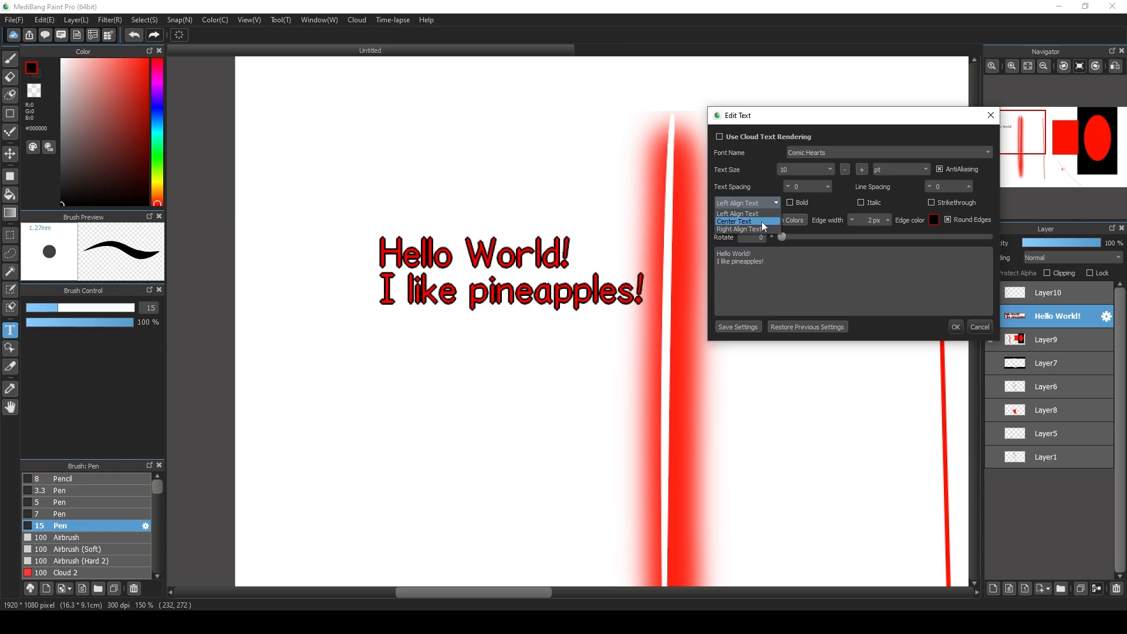
left_click(762, 220)
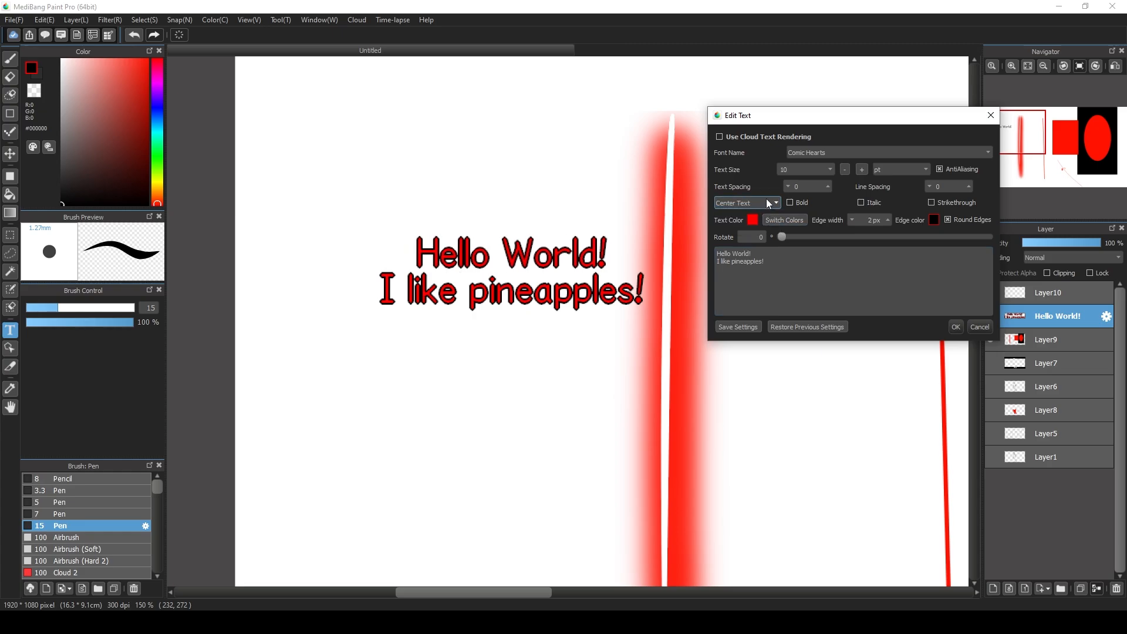
left_click(763, 203)
left_click(757, 229)
left_click(764, 203)
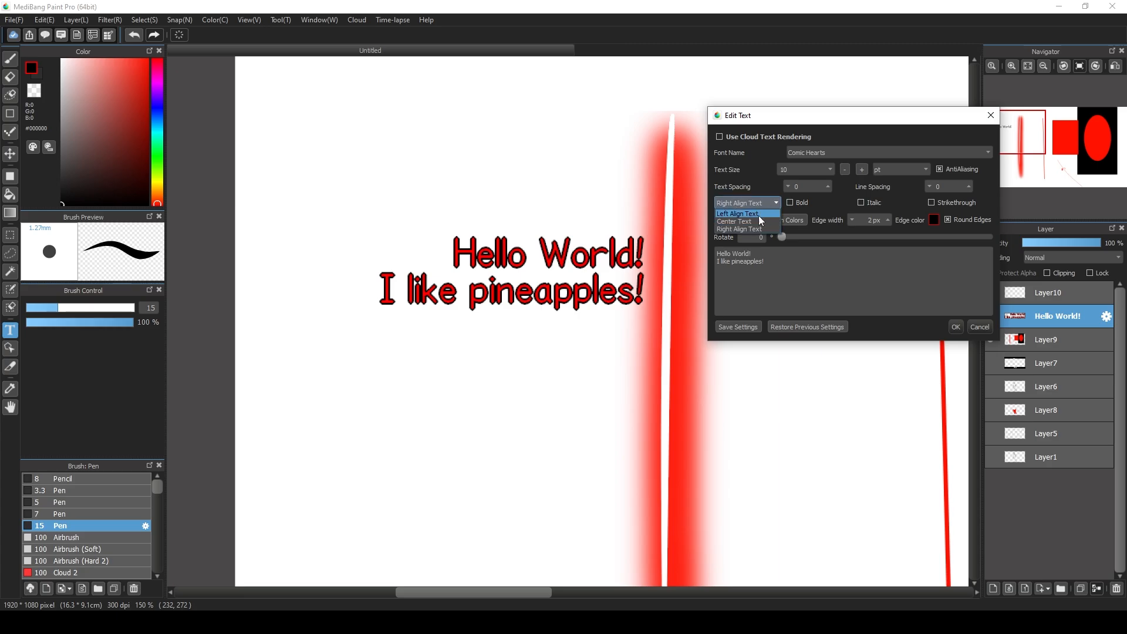
left_click(760, 220)
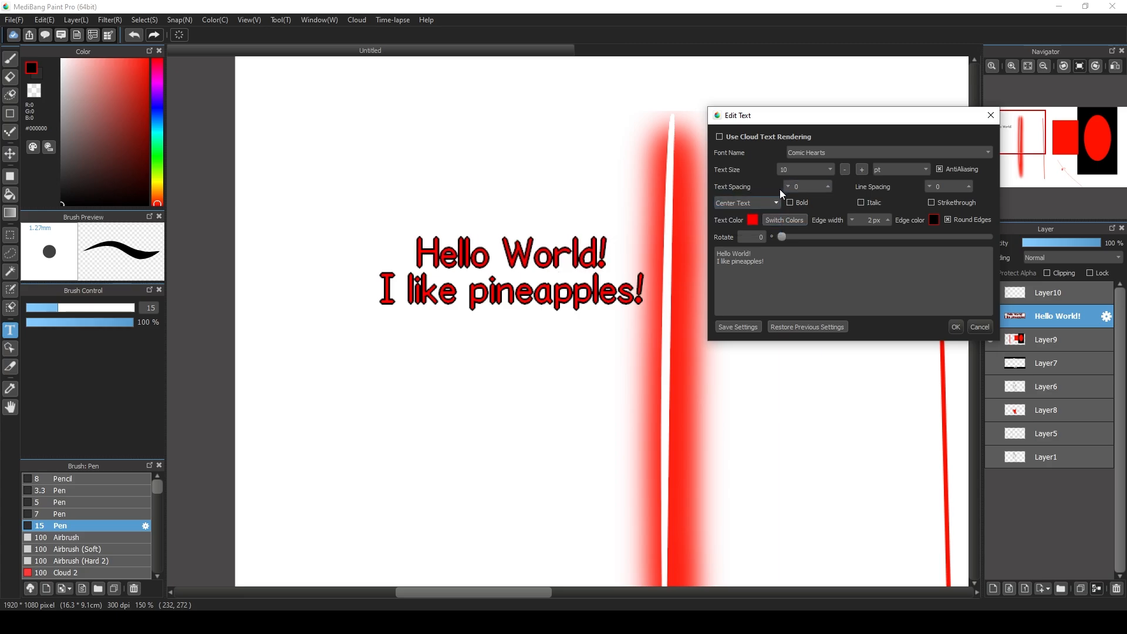
- Try a wide text spacing before reducing it to 2, and increase the line spacing between the two lines
left_click(827, 186)
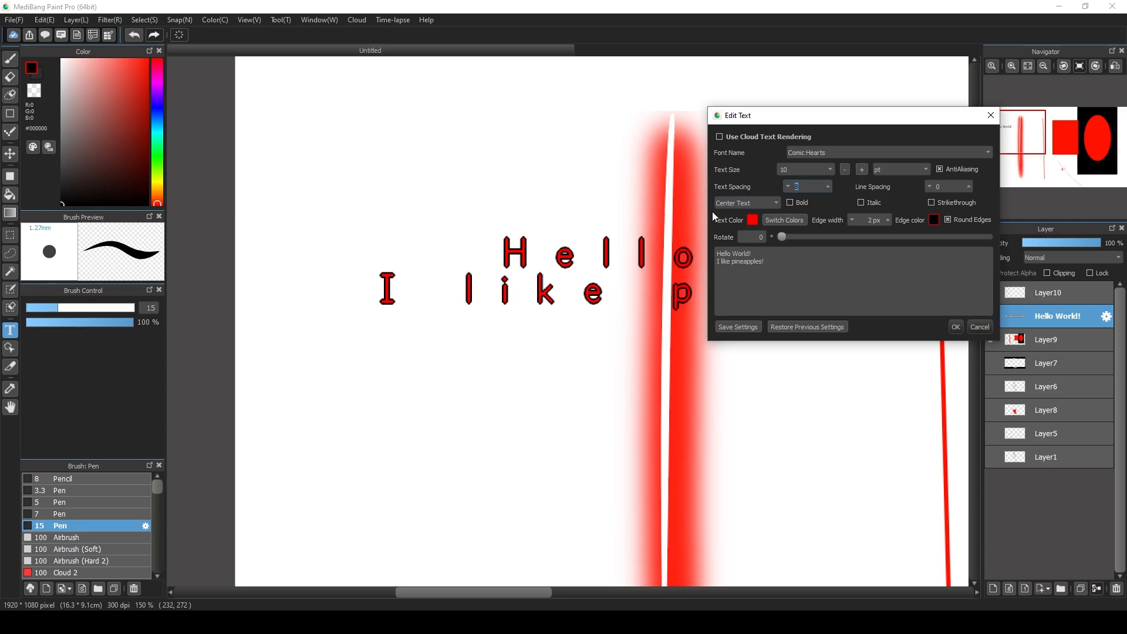
left_click_drag(912, 120, 848, 296)
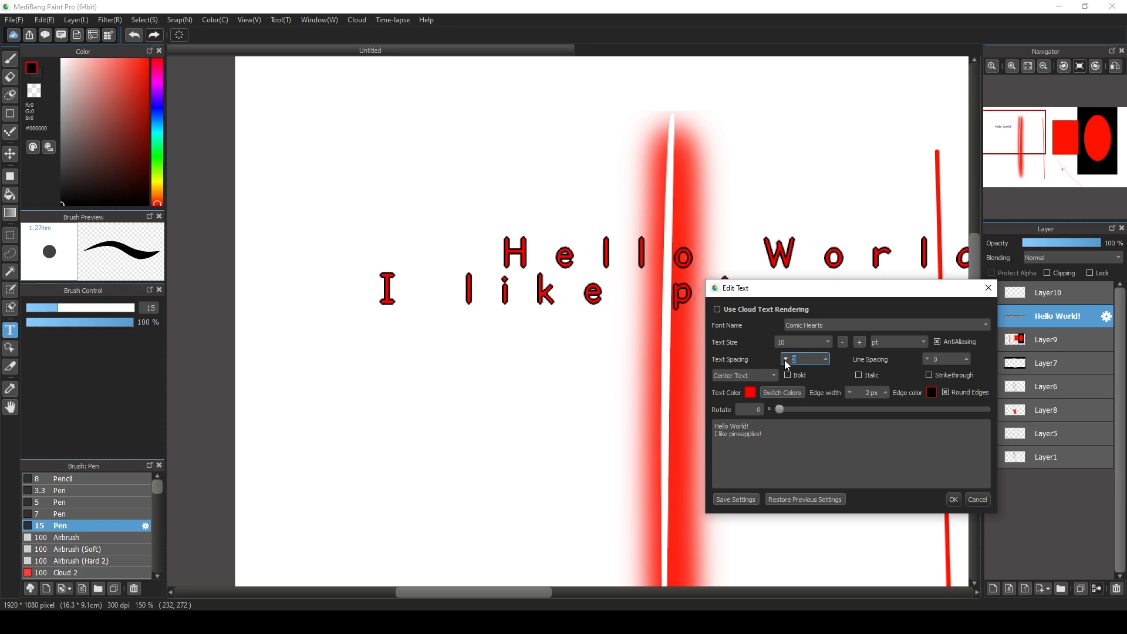
left_click(966, 360)
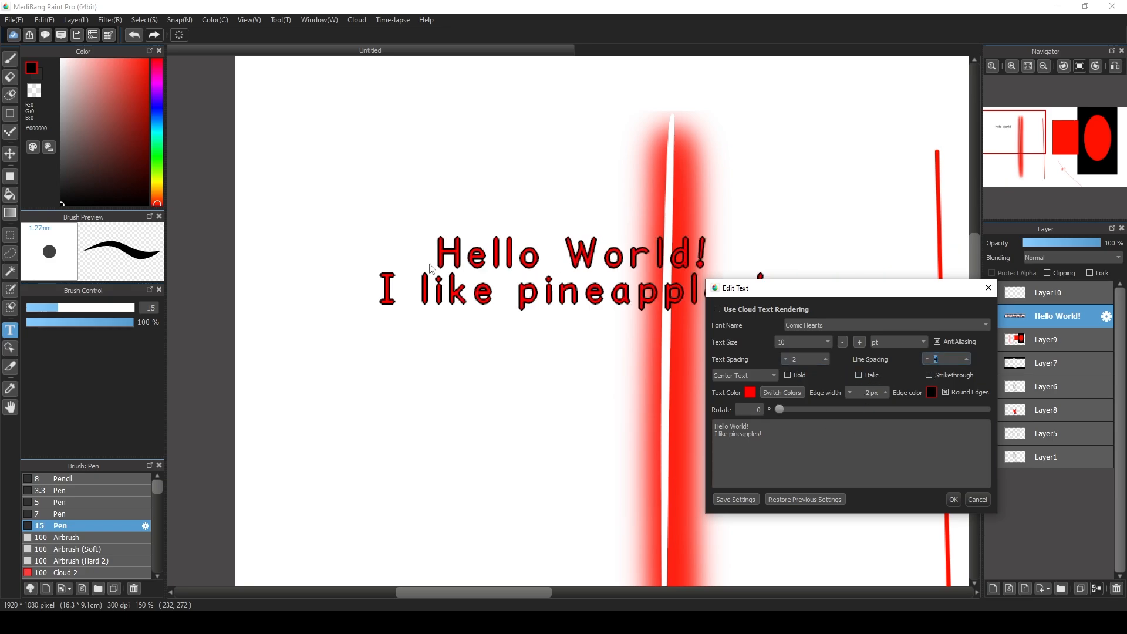
left_click(966, 359)
left_click(966, 359)
left_click(966, 359)
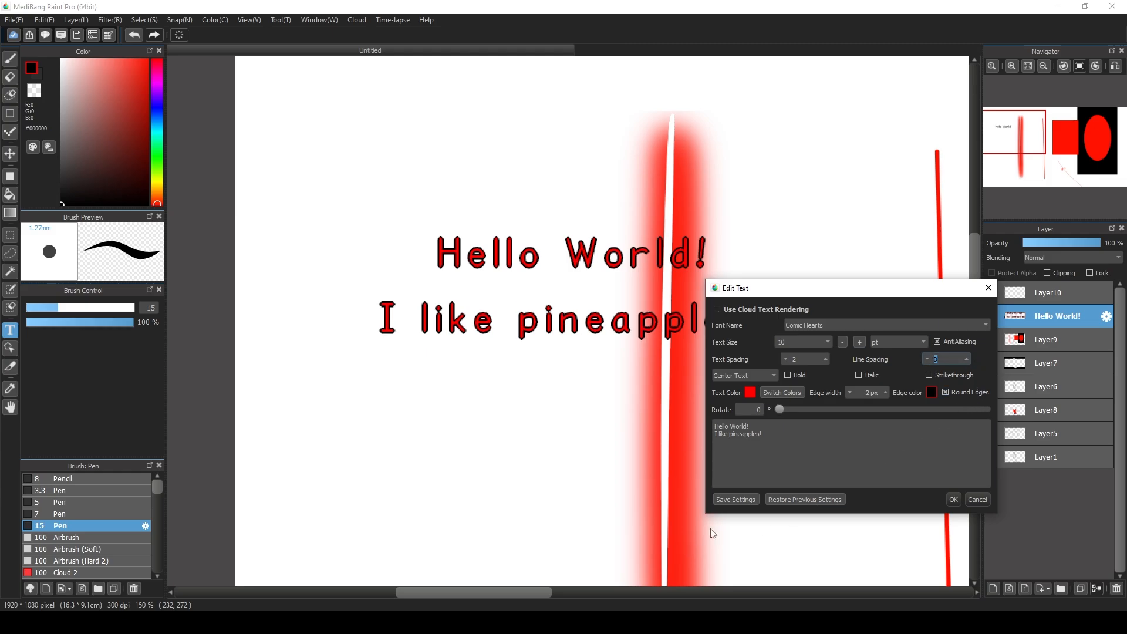
- Look at the text's Save Settings and Restore Previous Settings dialogs, and cancel both without saving or restoring anything
left_click(734, 499)
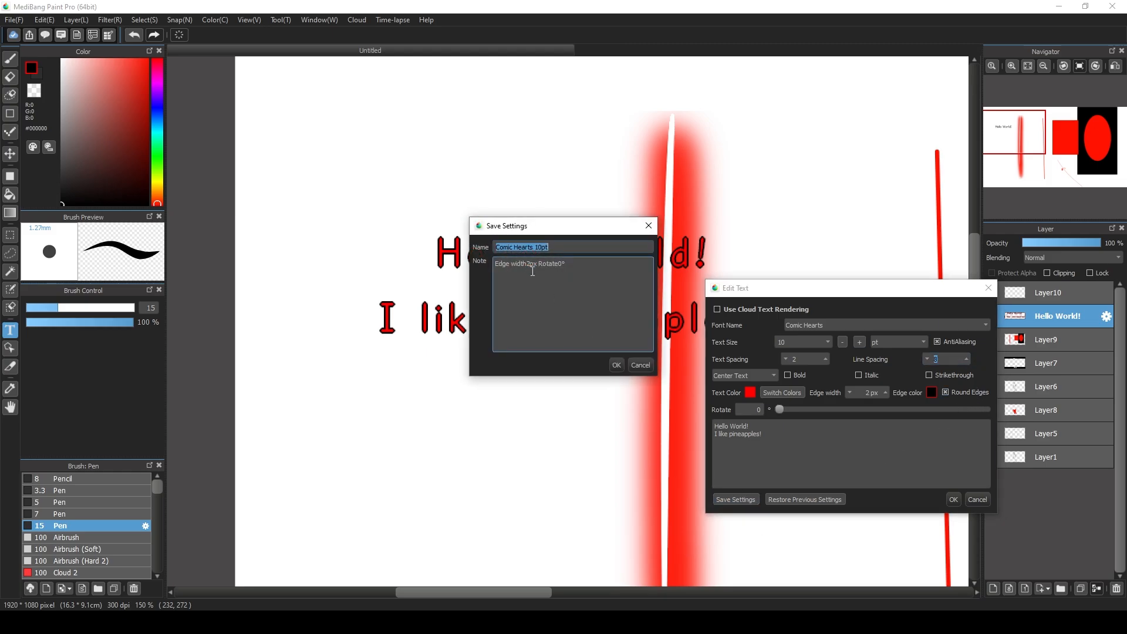
left_click(641, 364)
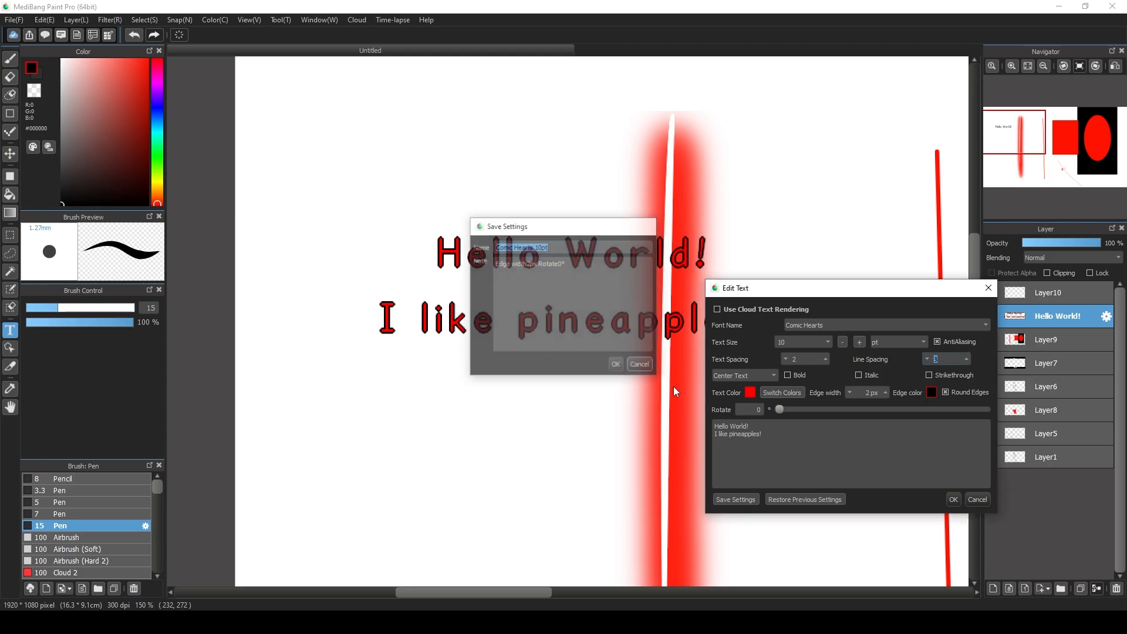
left_click(801, 499)
left_click(610, 318)
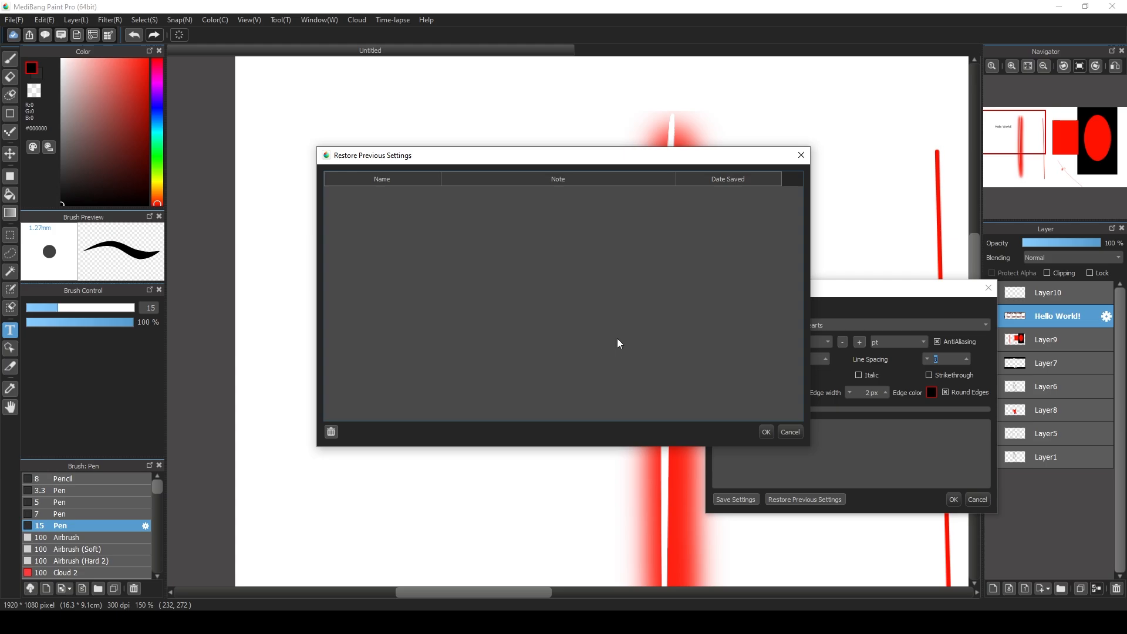
left_click(790, 432)
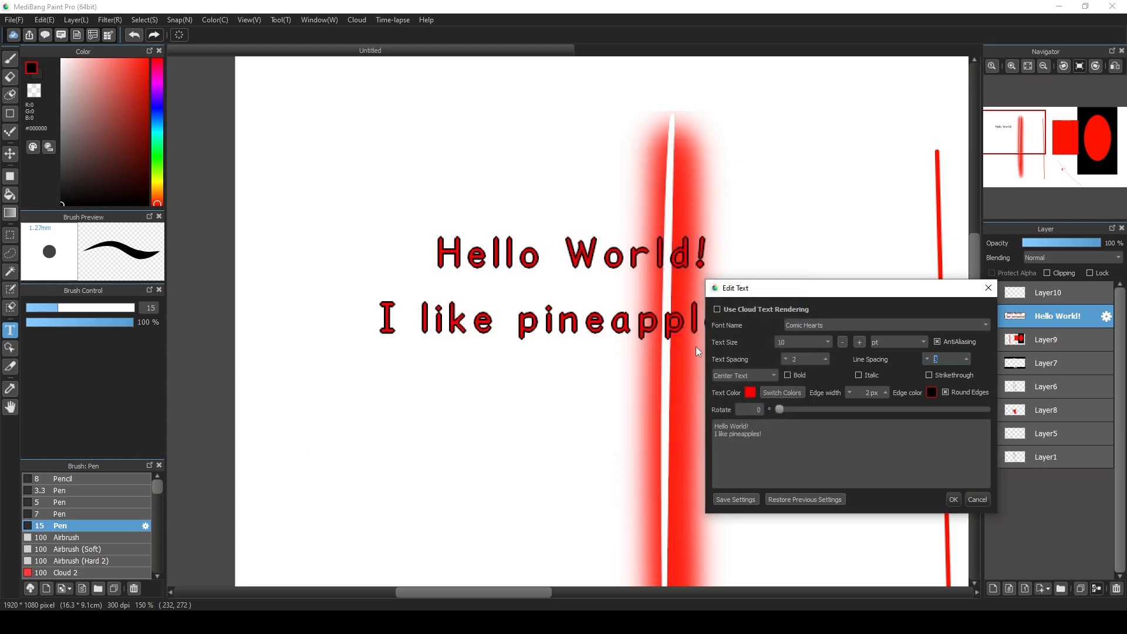
- Turn on Bold, Italic and Strikethrough for the two text lines, keeping the dialog clear of the lettering
left_click_drag(825, 291, 797, 127)
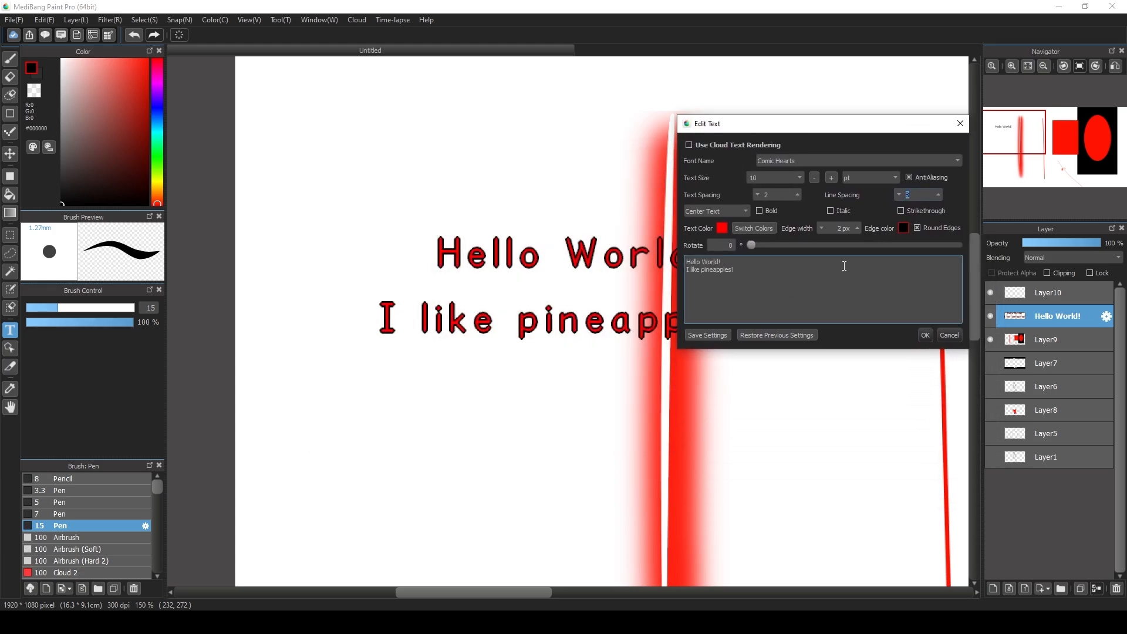
left_click(768, 211)
left_click(830, 210)
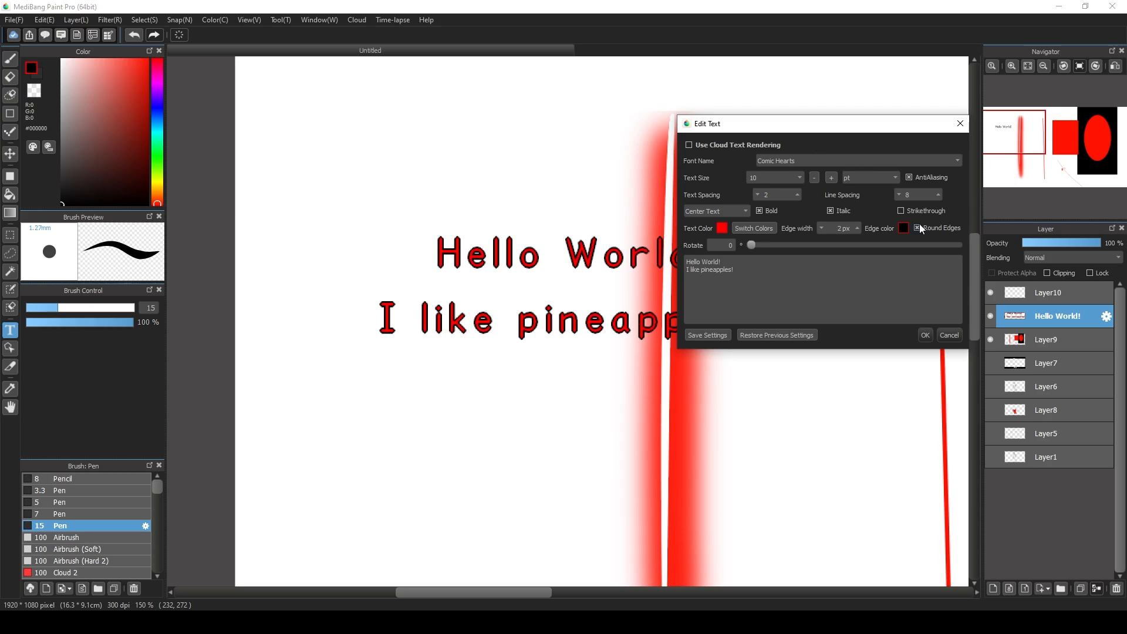
left_click_drag(890, 132, 1026, 132)
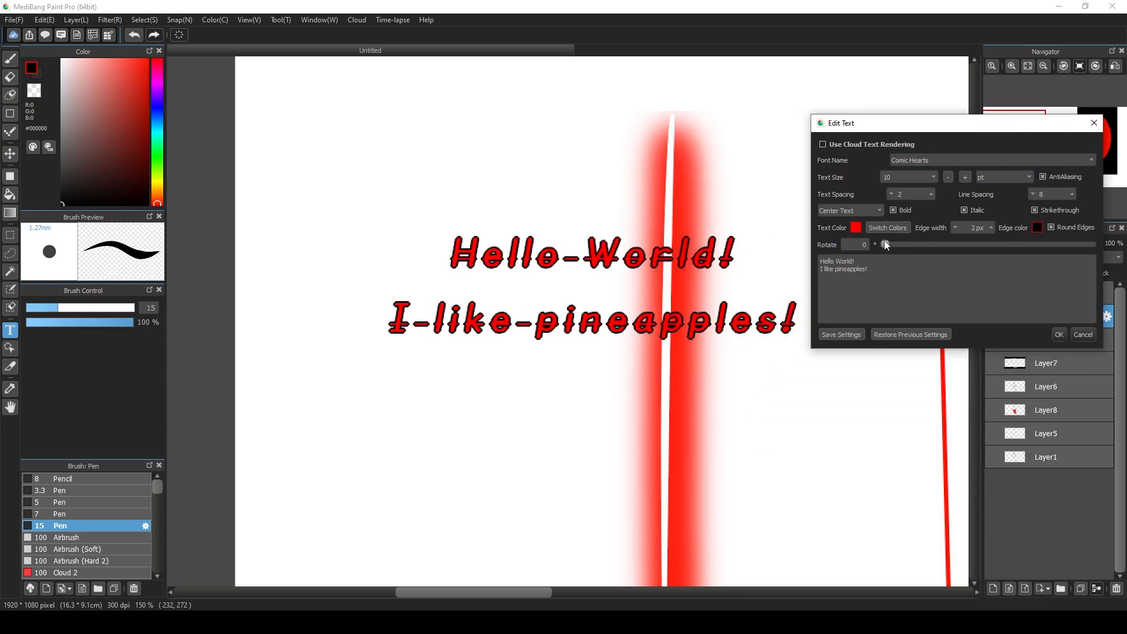
- Rotate the two text lines by 185 degrees and accept the text edit
left_click(902, 299)
left_click_drag(886, 244, 920, 249)
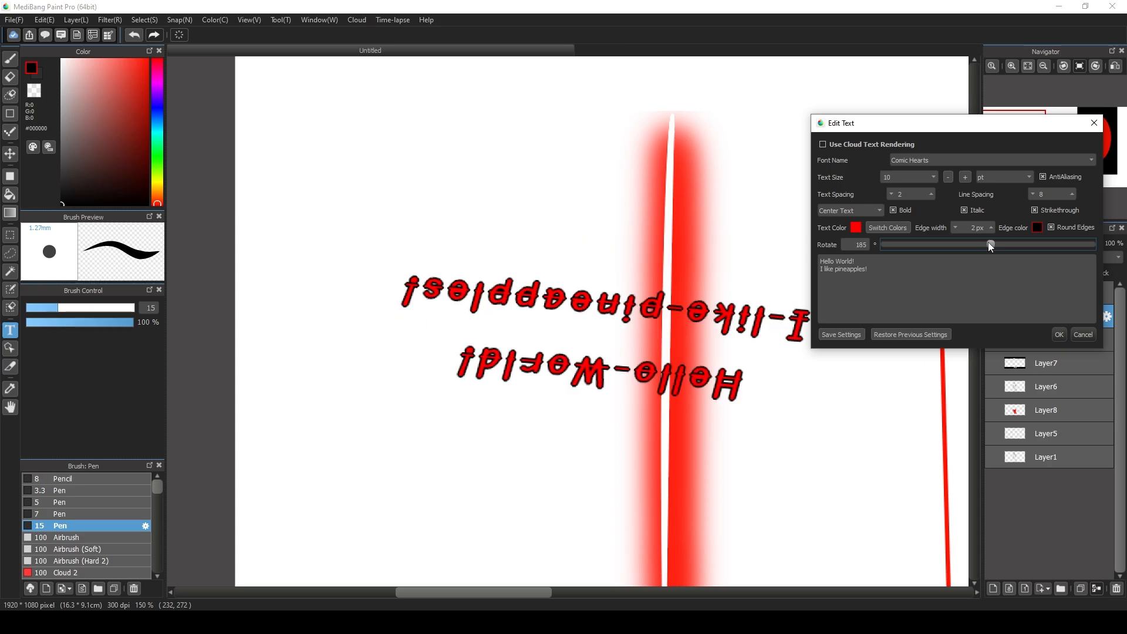
left_click(1059, 334)
scroll(724, 417, "down", 3)
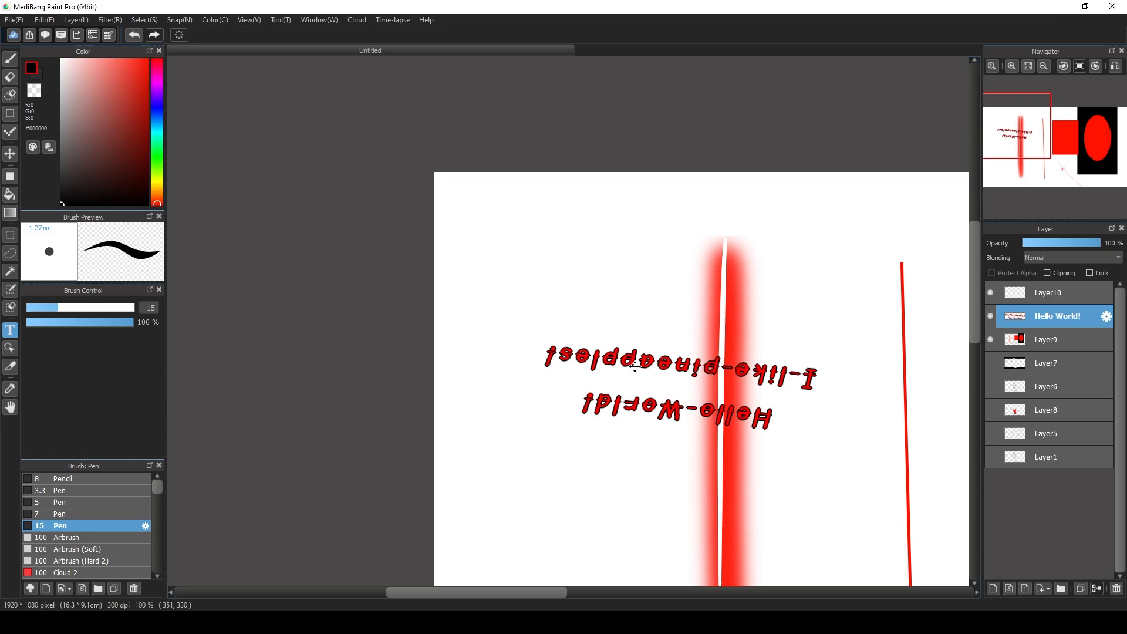
scroll(698, 394, "up", 2)
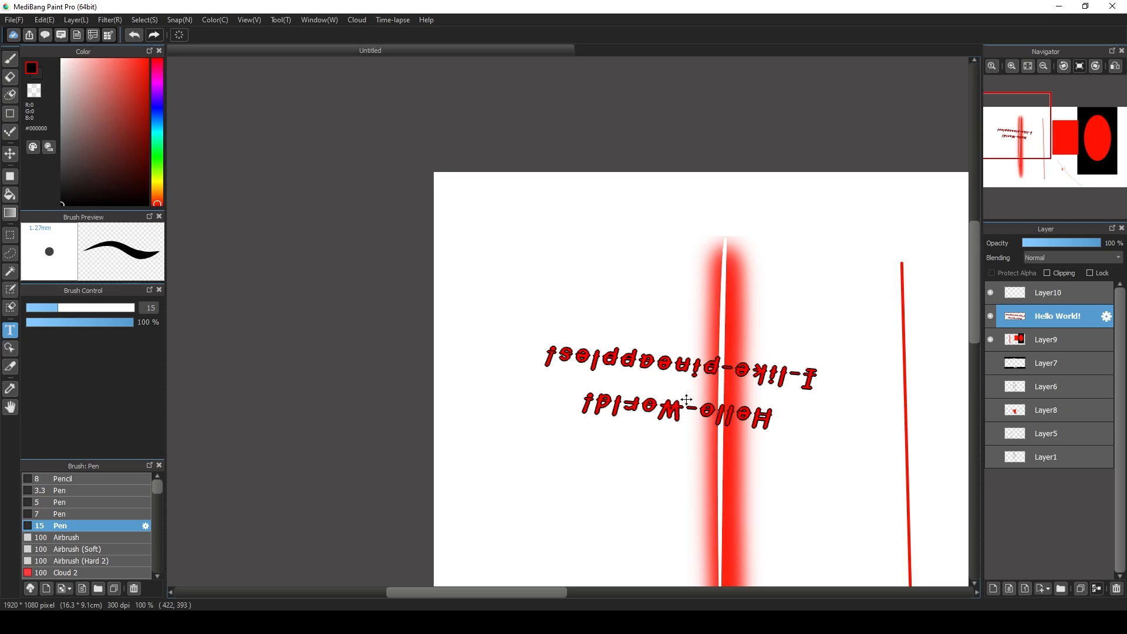
- Show the Operation tool, and pick the red (#FF392B) from the blurred vertical stroke with the Eyedropper
left_click(10, 347)
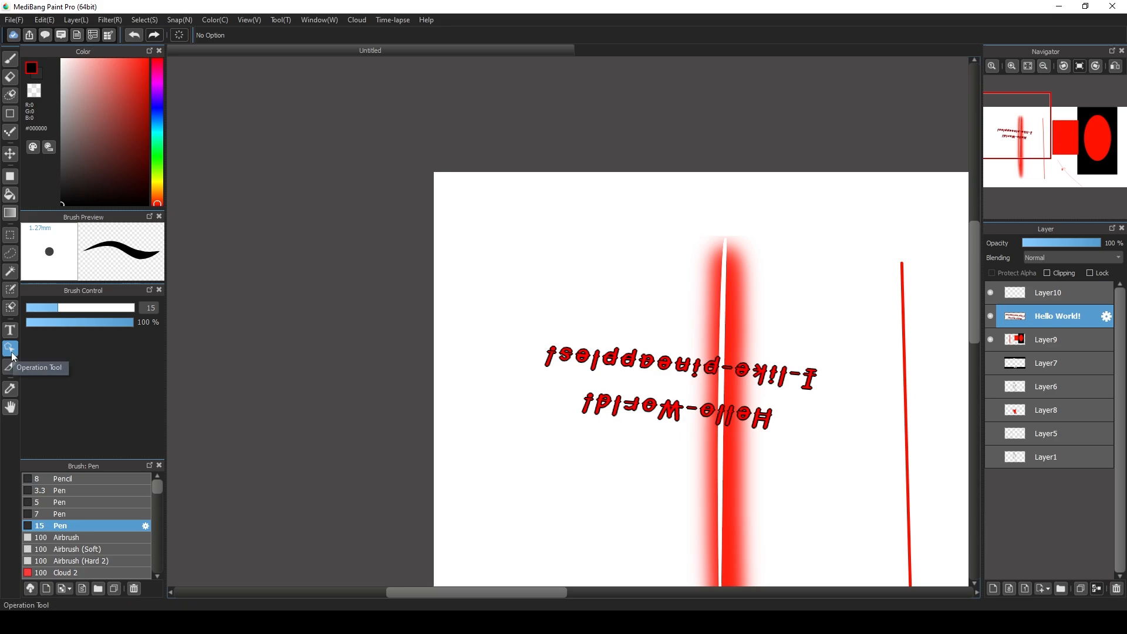
left_click(9, 390)
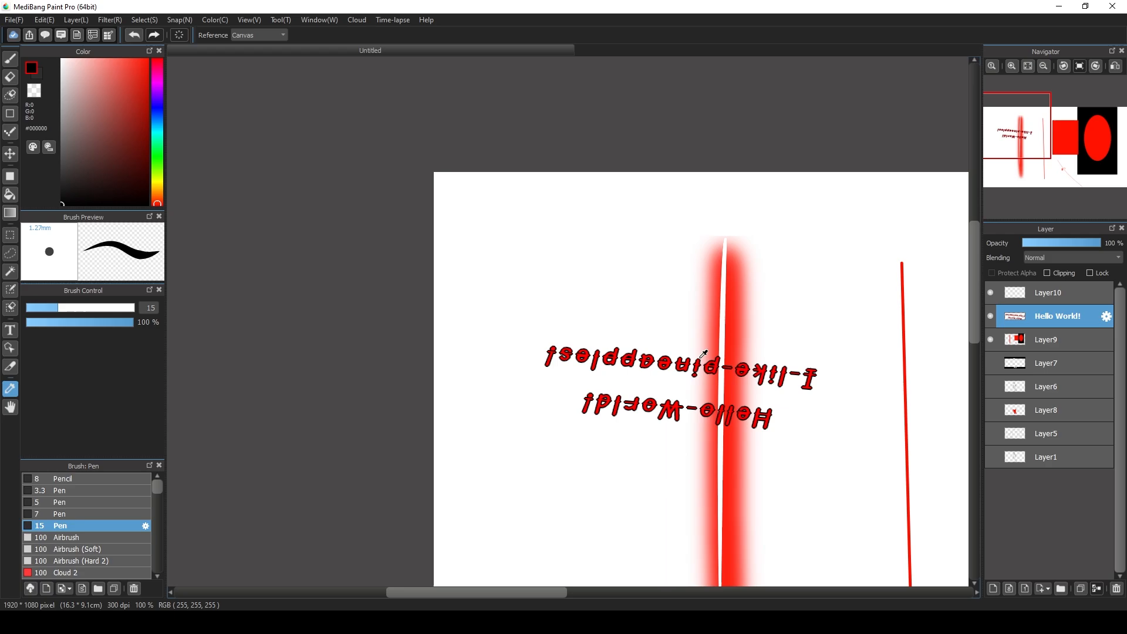
left_click(739, 294)
- Pan and zoom with the Hand tool until the whole canvas can be seen
left_click(11, 407)
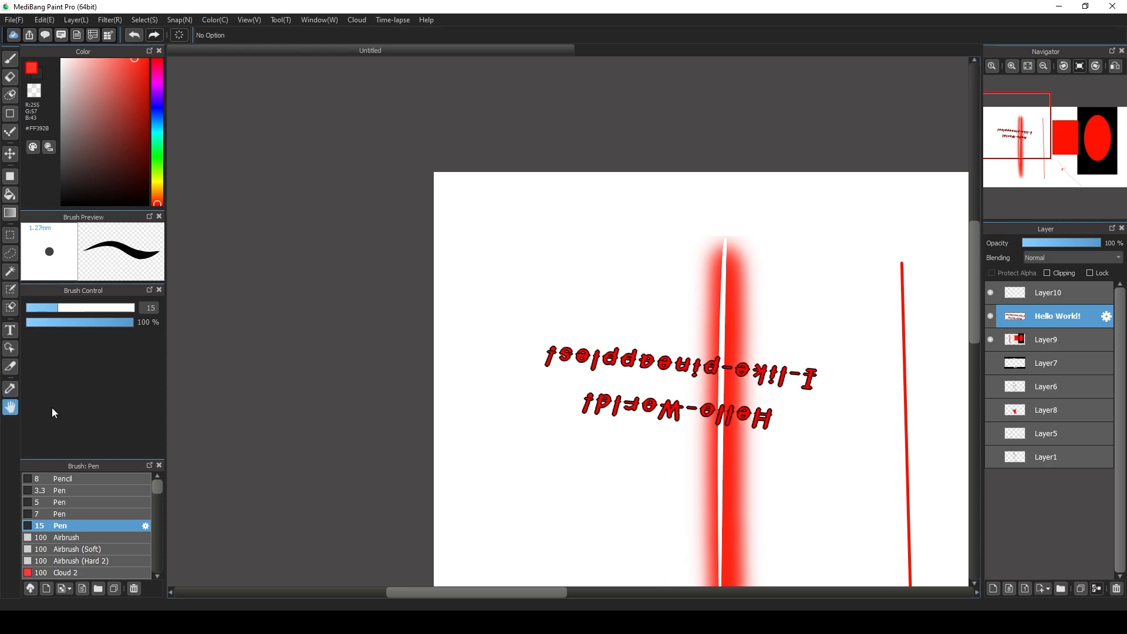
left_click_drag(617, 327, 323, 232)
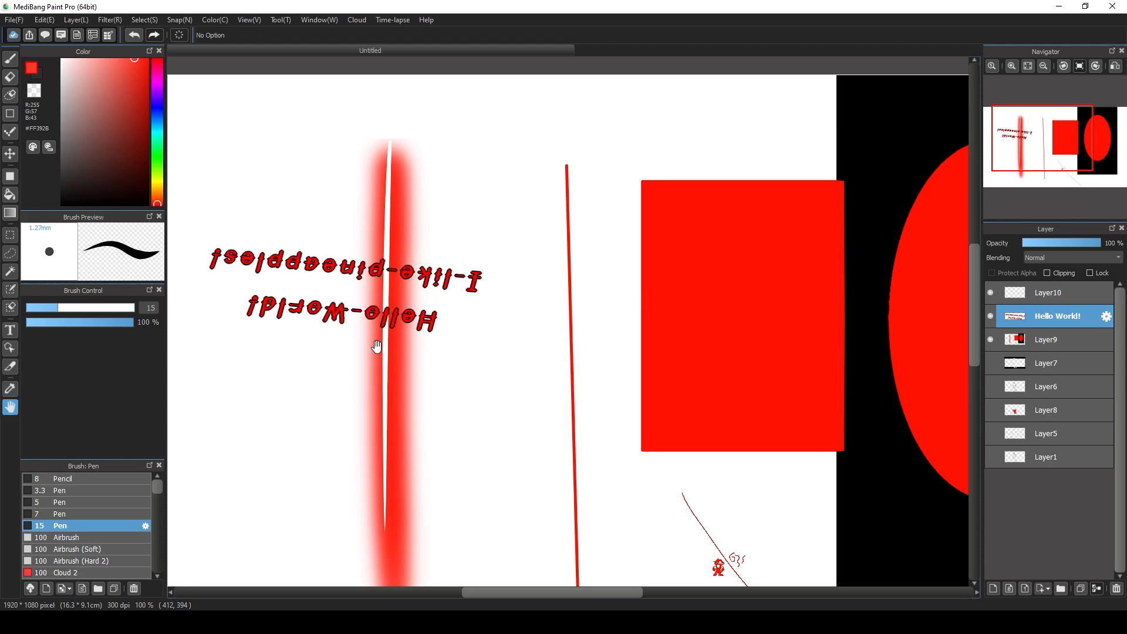
scroll(379, 347, "up", 3)
scroll(441, 427, "down", 6)
left_click_drag(537, 413, 455, 446)
scroll(458, 441, "down", 1)
scroll(438, 379, "up", 2)
left_click_drag(563, 365, 543, 291)
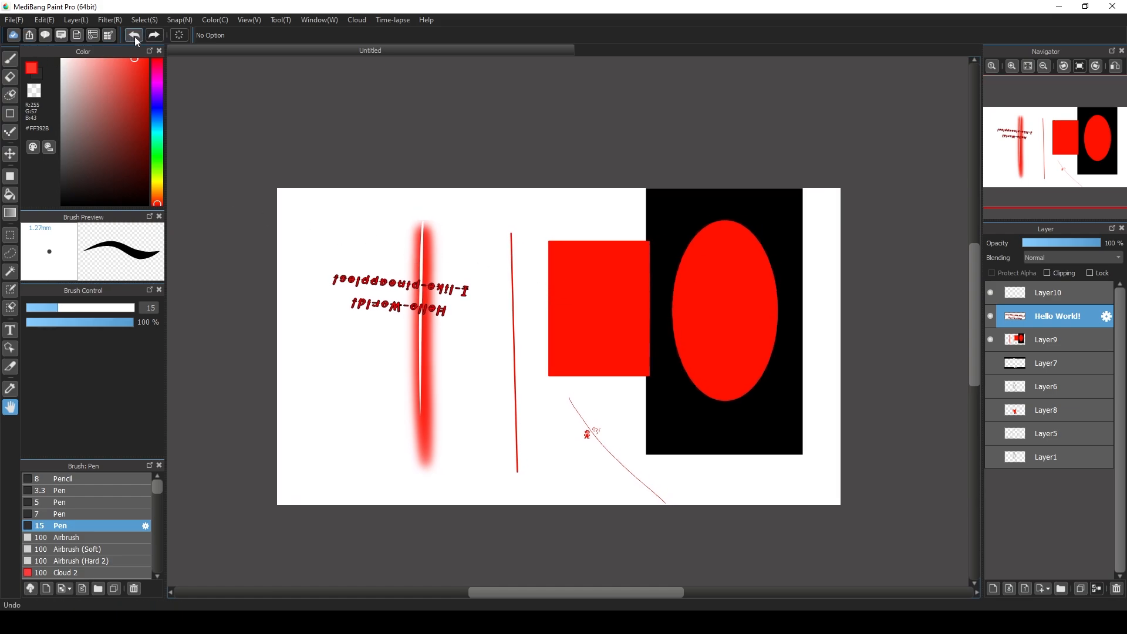
- Undo the last change and redo it, and shift the canvas view using the Navigator
left_click(135, 36)
left_click(154, 35)
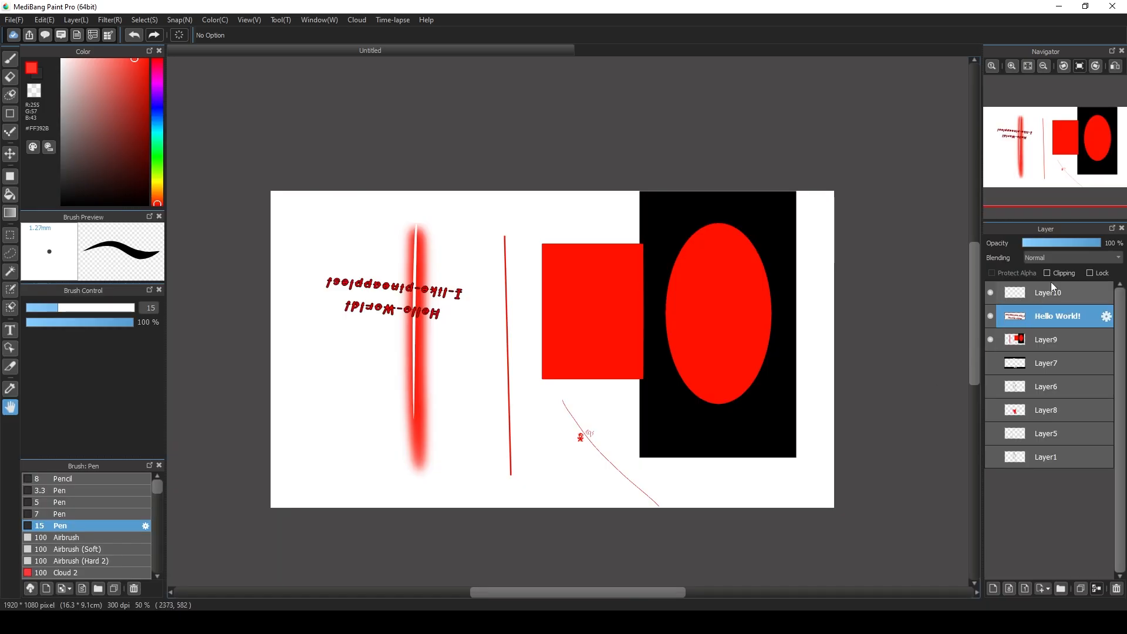
mouse_move(1036, 176)
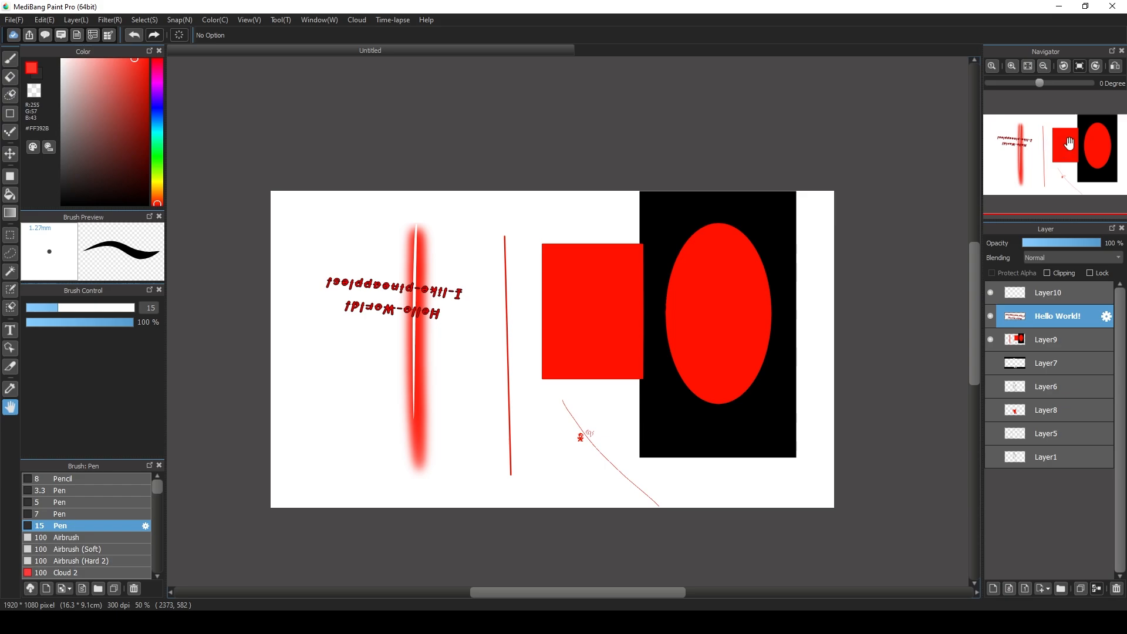
left_click_drag(1068, 149, 1063, 154)
- Hide Layer9, the Hello World! text layer and Layer10, and show Layer7, Layer6, Layer8 and Layer5
left_click(991, 339)
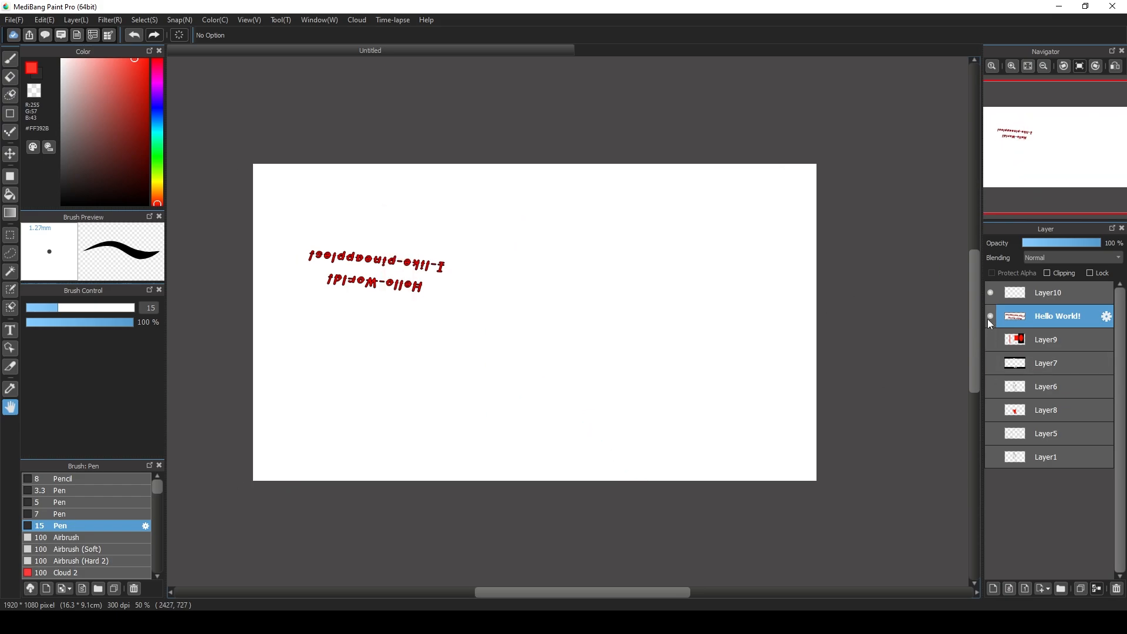
left_click(990, 315)
left_click(995, 300)
left_click_drag(995, 364, 996, 439)
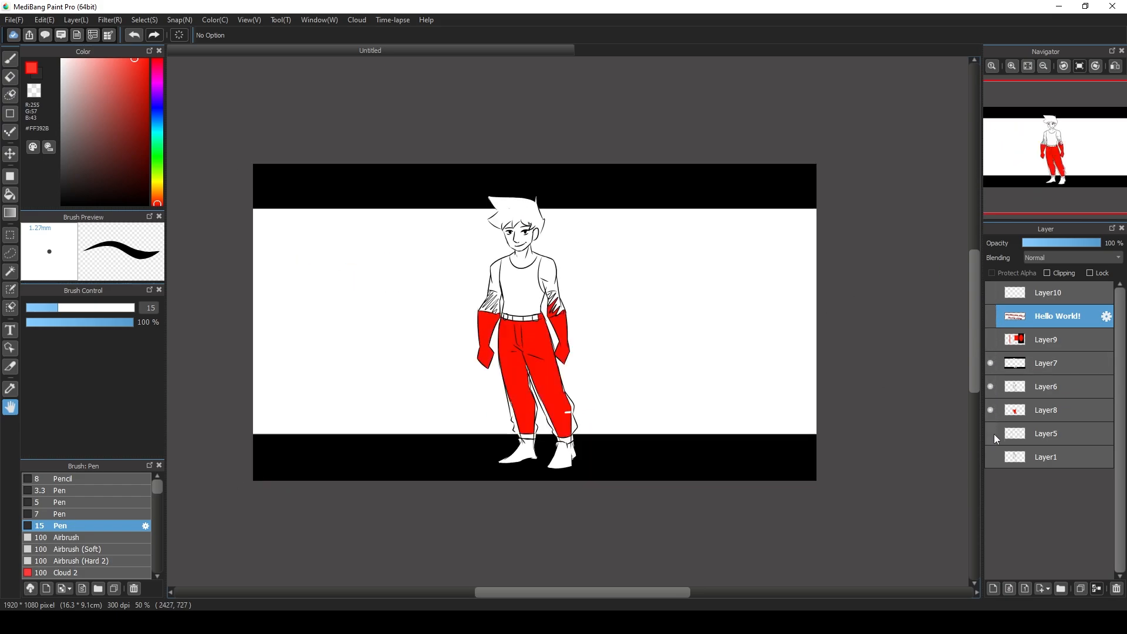
left_click(990, 436)
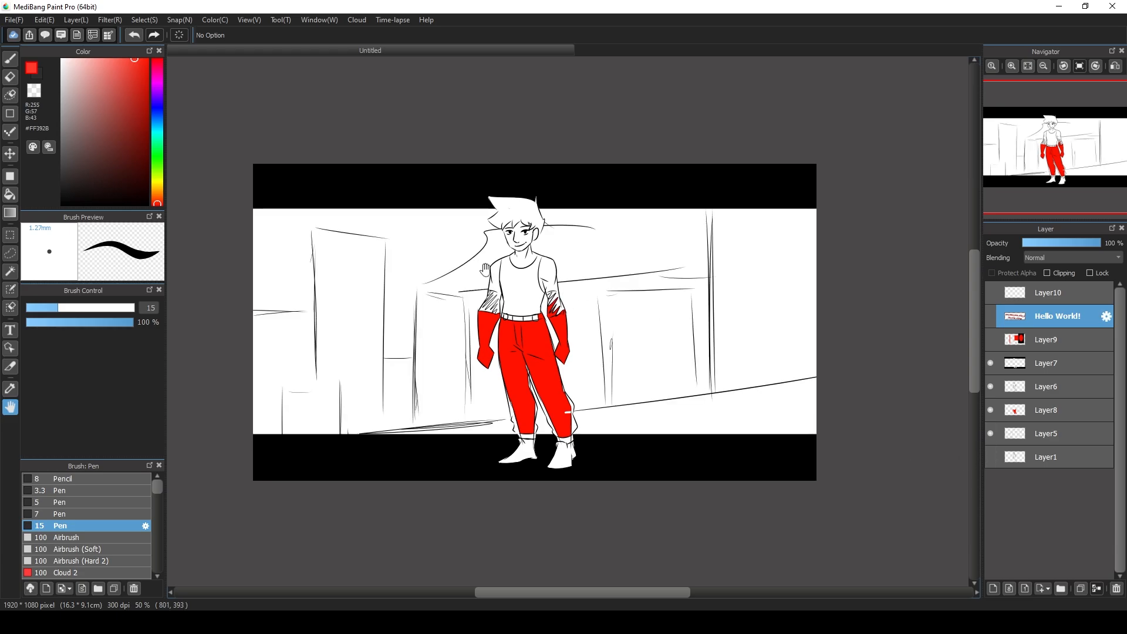
- Look through the layer effects available for Layer8 without choosing one, and rename the layer "color layer"
scroll(492, 271, "up", 1)
scroll(522, 324, "up", 1)
scroll(522, 324, "down", 2)
scroll(521, 324, "up", 1)
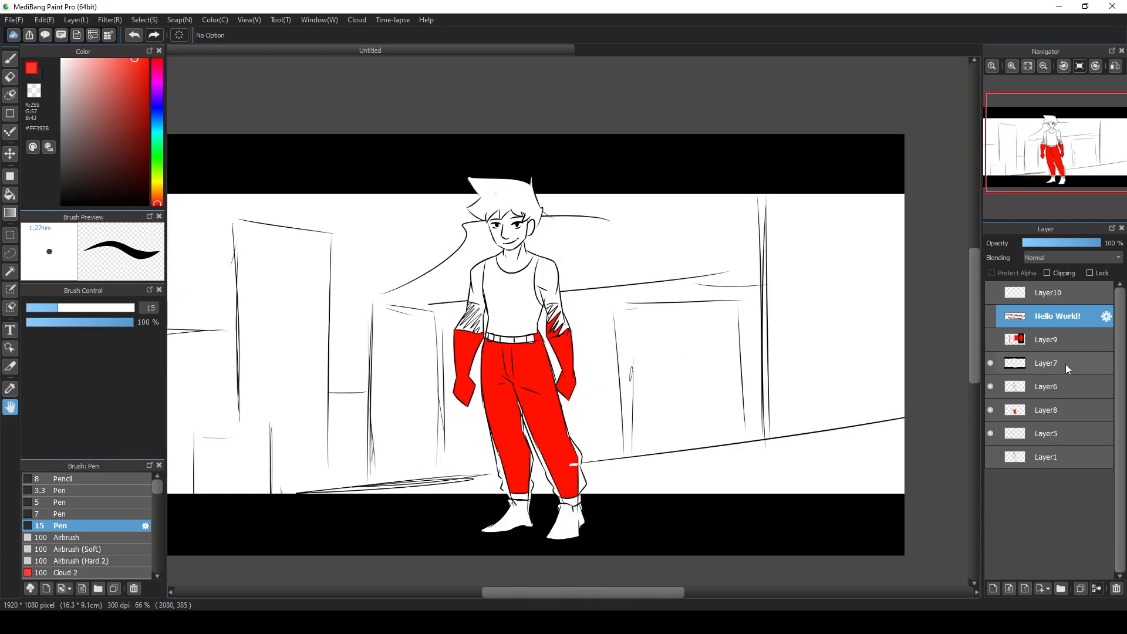
left_click(1037, 413)
double_click(1034, 414)
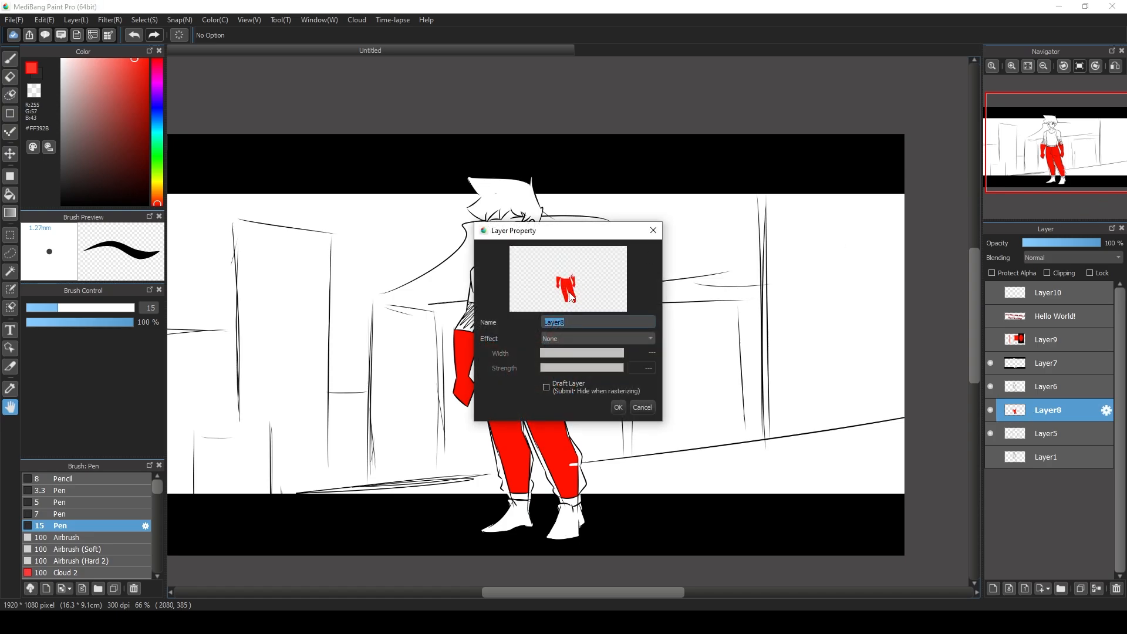
left_click(572, 340)
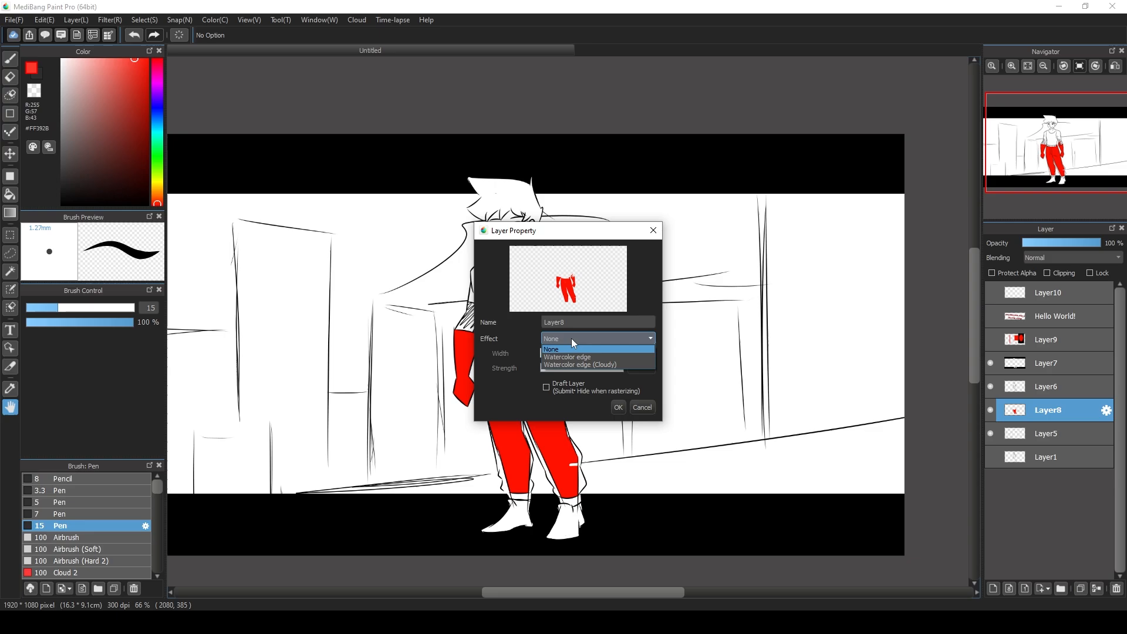
left_click(572, 338)
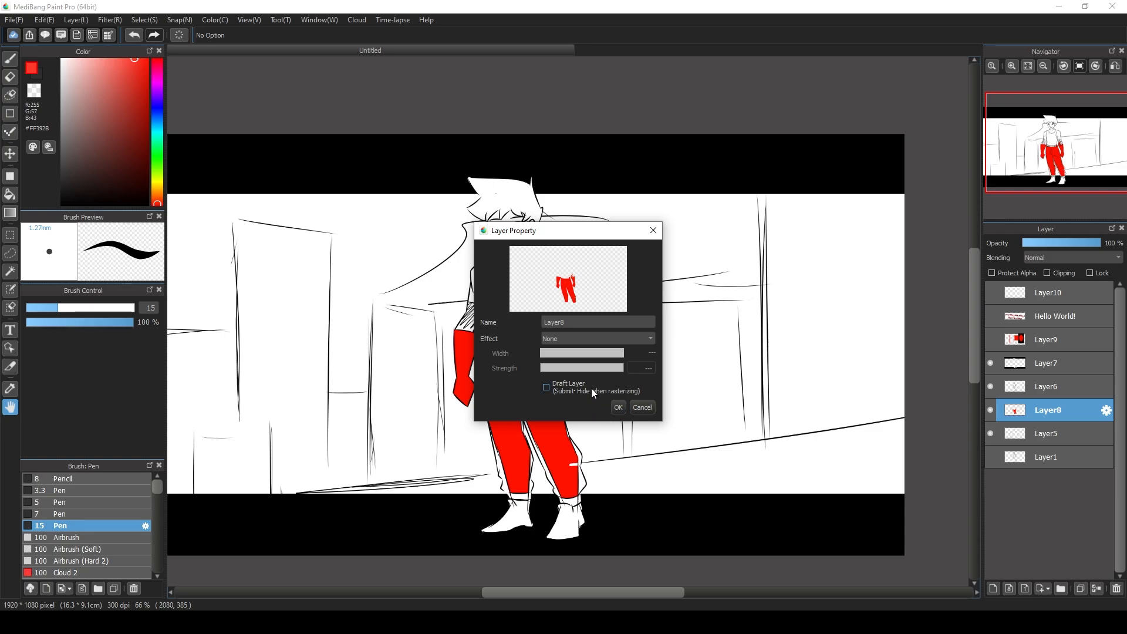
left_click(567, 326)
left_click_drag(567, 326, 541, 321)
type("color layer")
key("Return")
- Rename Layer5 as "bg" and Layer6 as "our guy"
double_click(1039, 433)
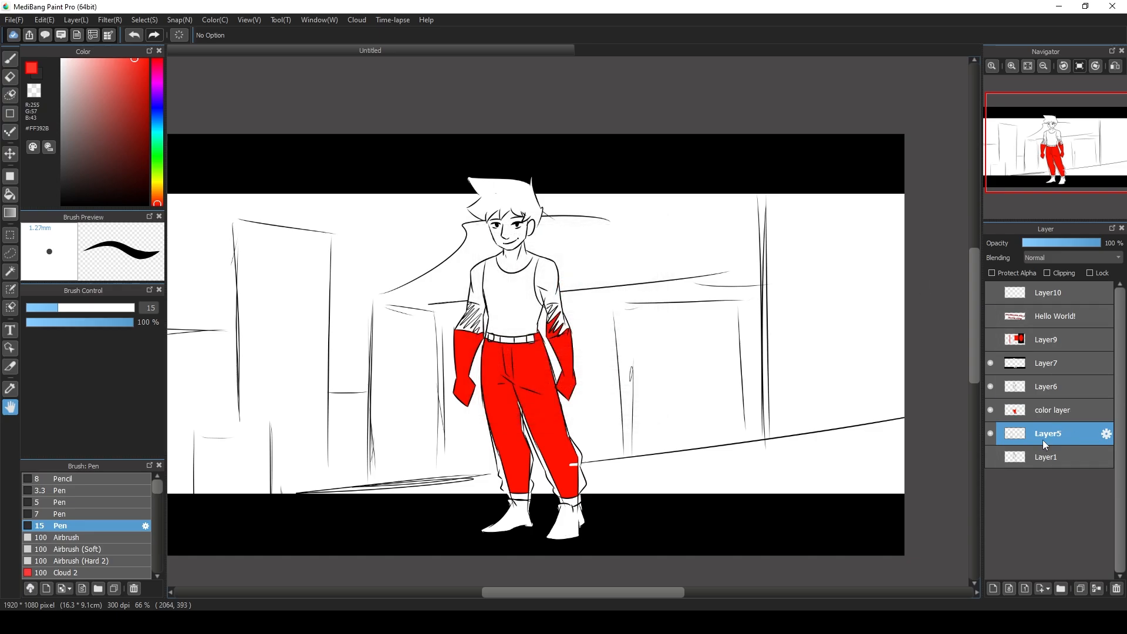
type("bg")
key("Return")
left_click(1083, 391)
double_click(1083, 391)
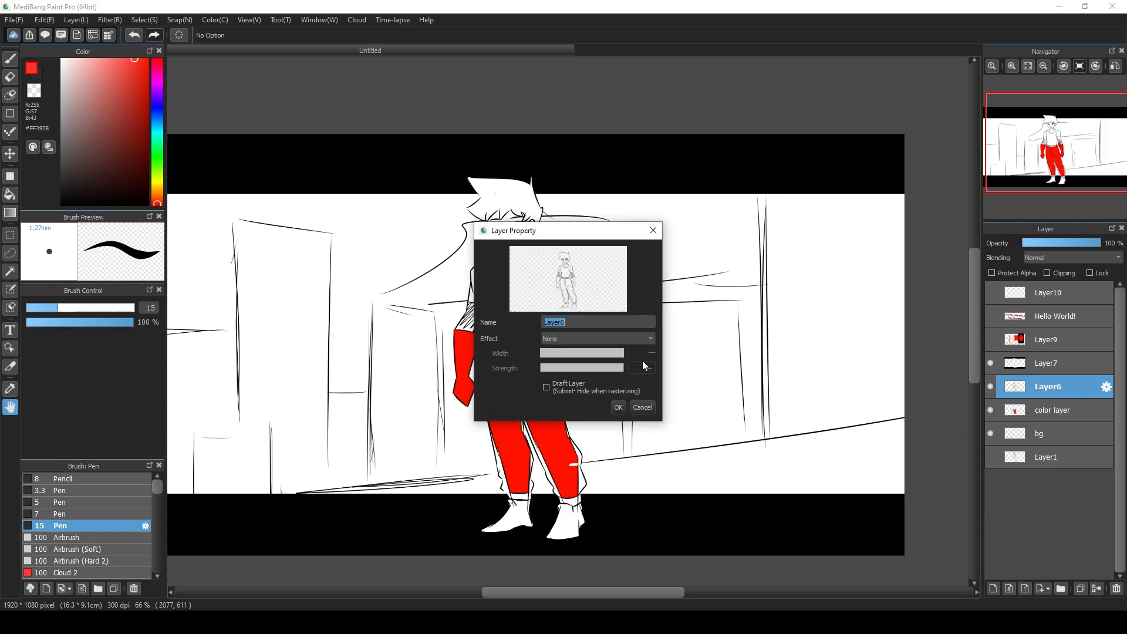
type("our guy")
key("Return")
- Apply the Watercolor edge effect to the color layer and examine the edges of the red clothing up close
double_click(1086, 410)
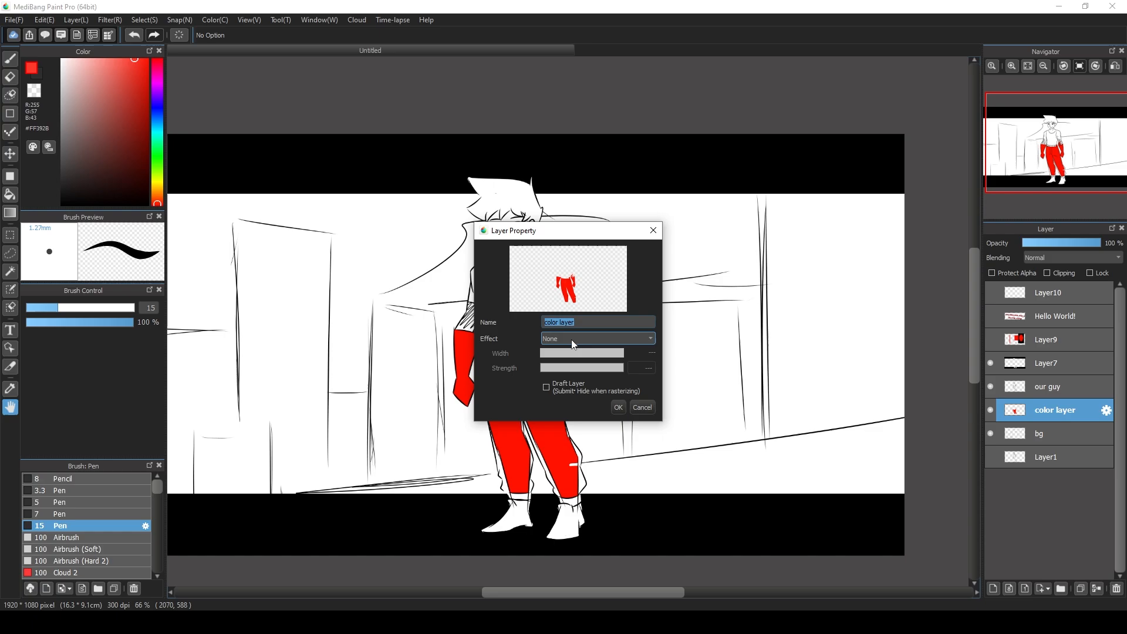
left_click(598, 338)
left_click(578, 358)
left_click(618, 406)
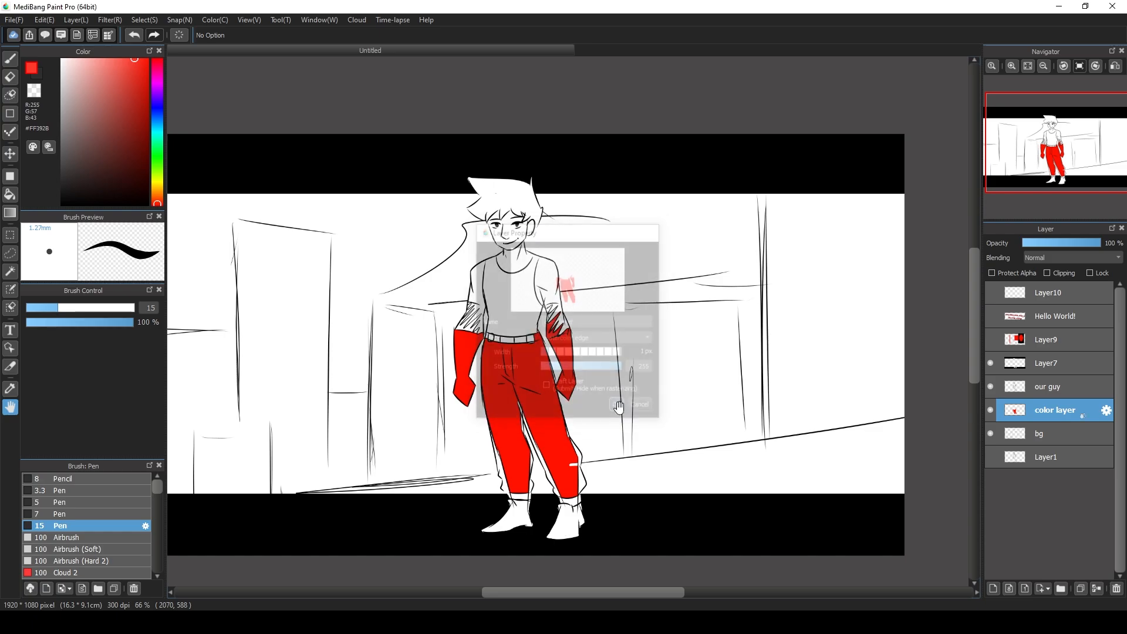
scroll(487, 418, "up", 2)
scroll(491, 377, "up", 1)
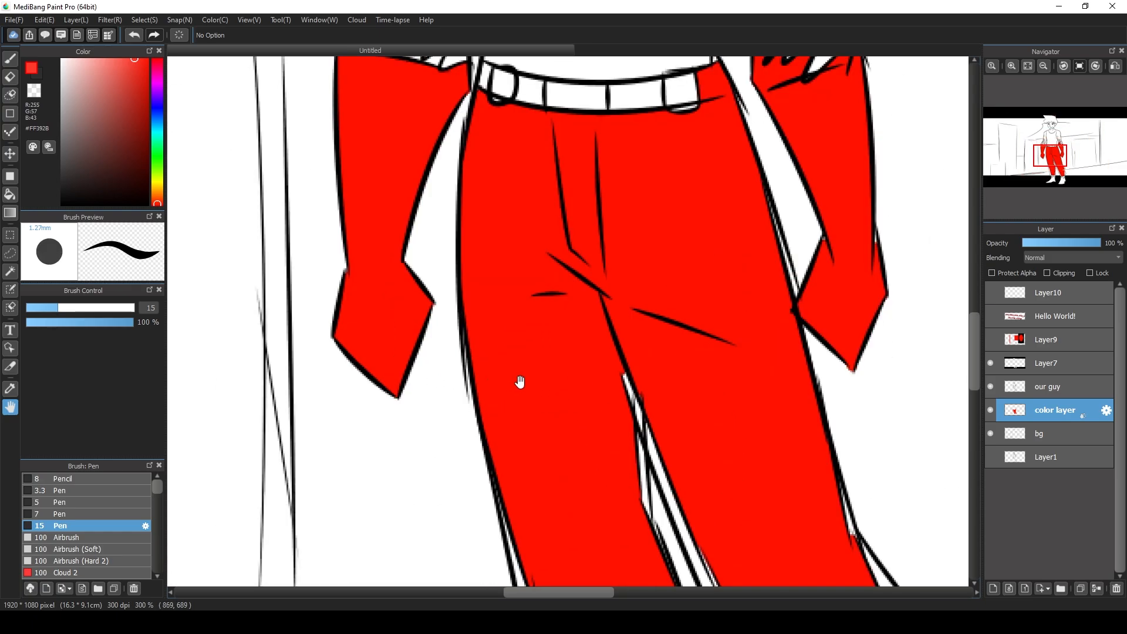
scroll(515, 382, "down", 2)
scroll(715, 410, "up", 1)
- Set the color layer's Watercolor edge width to 10 px and inspect the darkened edges
double_click(1029, 412)
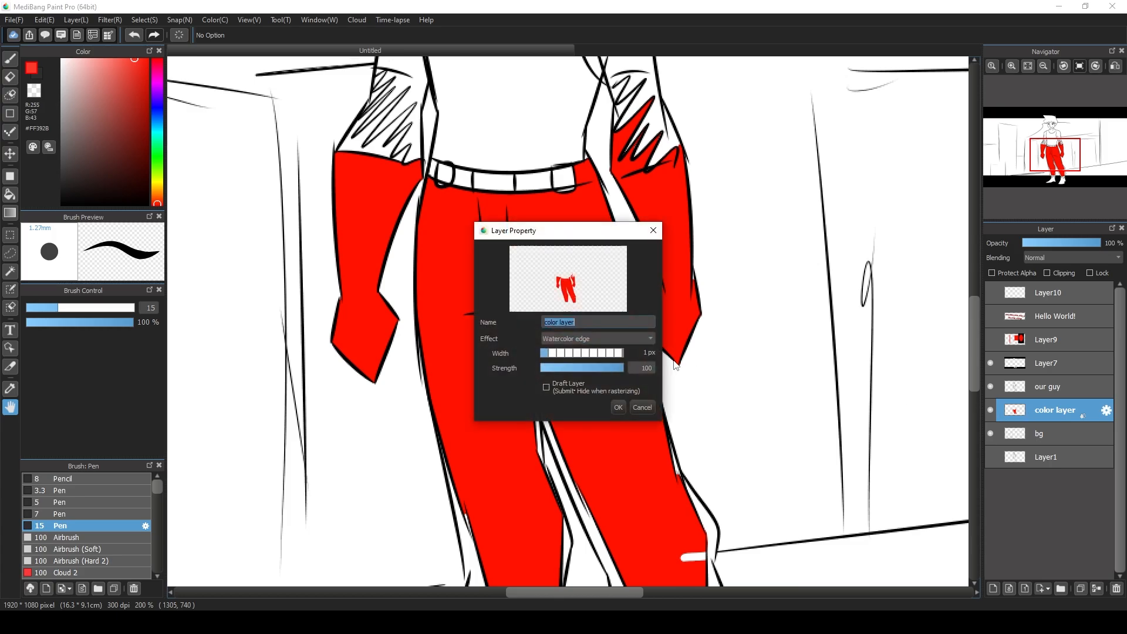
left_click(618, 353)
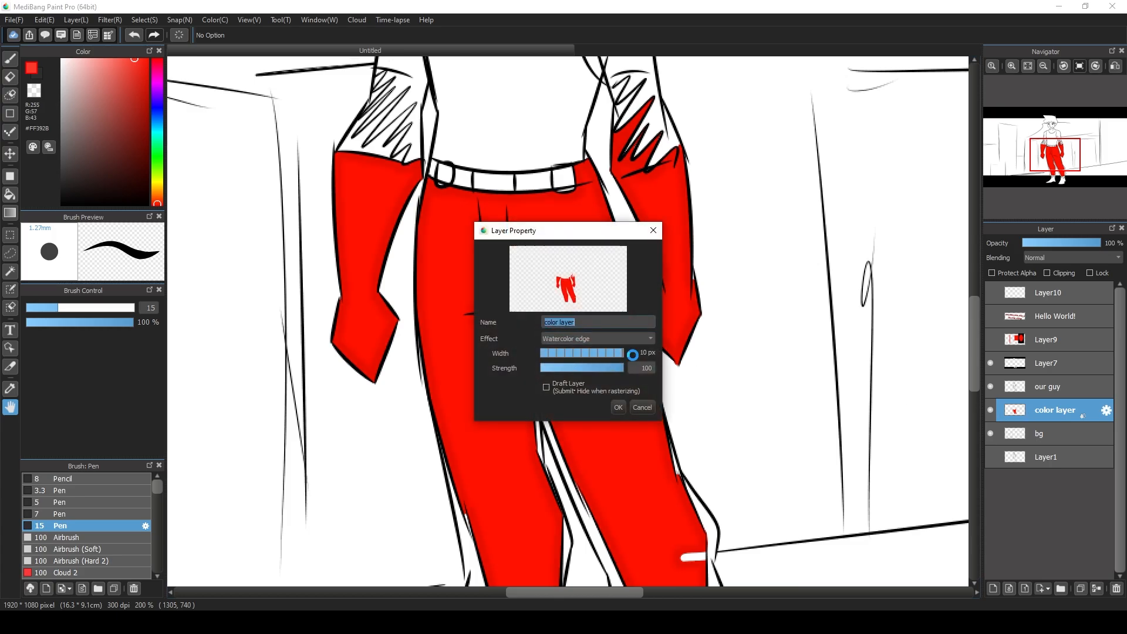
left_click(618, 406)
scroll(628, 405, "down", 3)
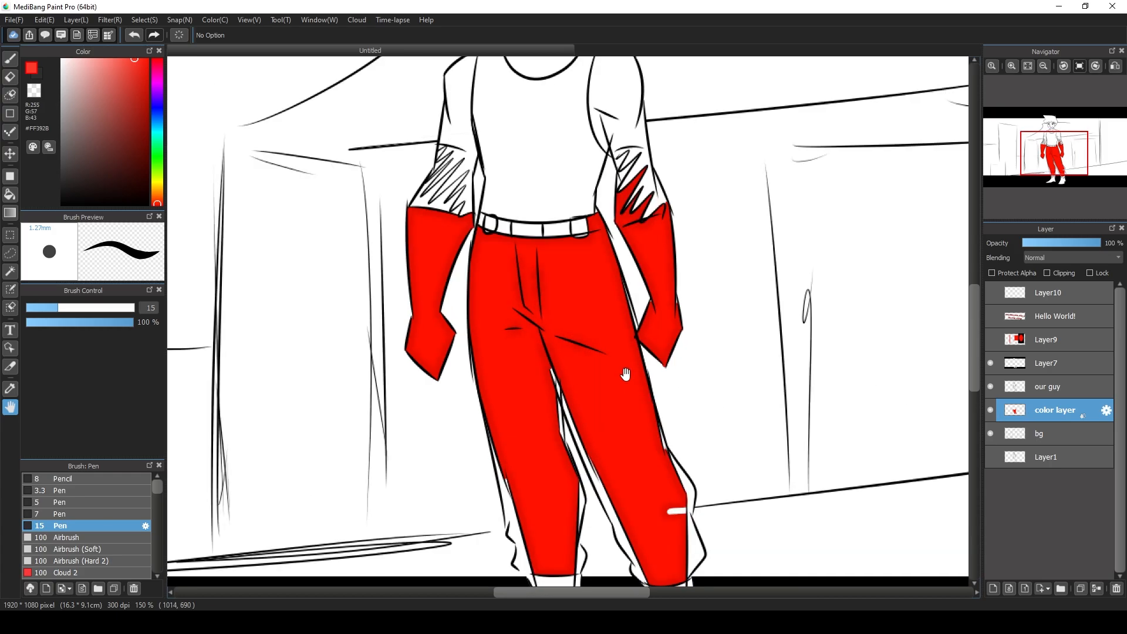
scroll(634, 418, "up", 3)
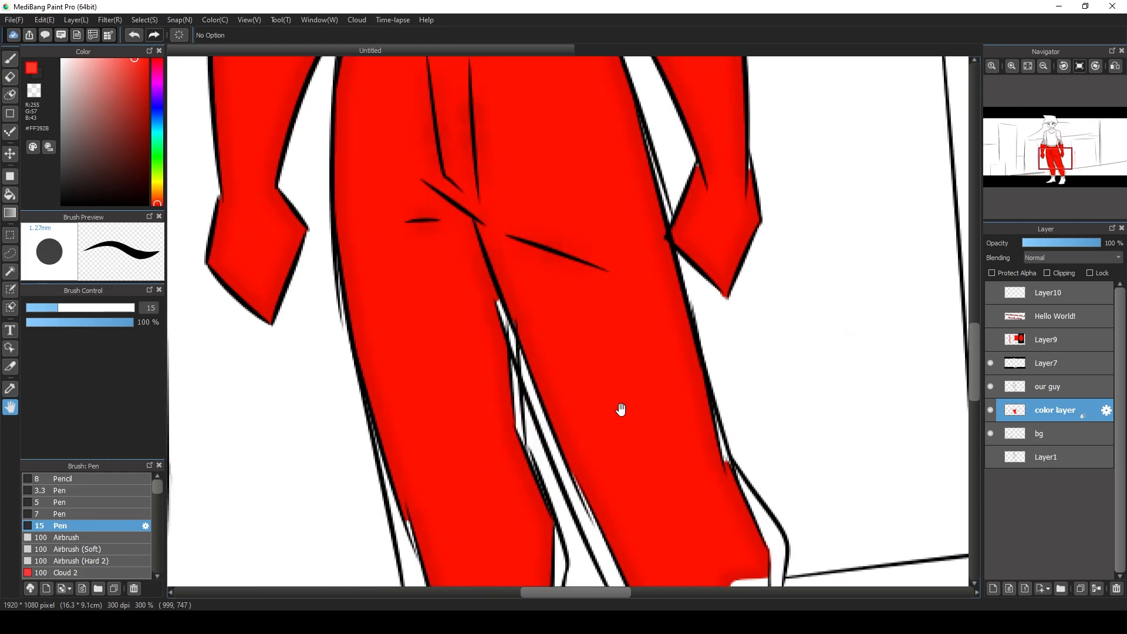
- Hide the "our guy" line art layer to examine the watercolor edge on the red fills alone
left_click(991, 388)
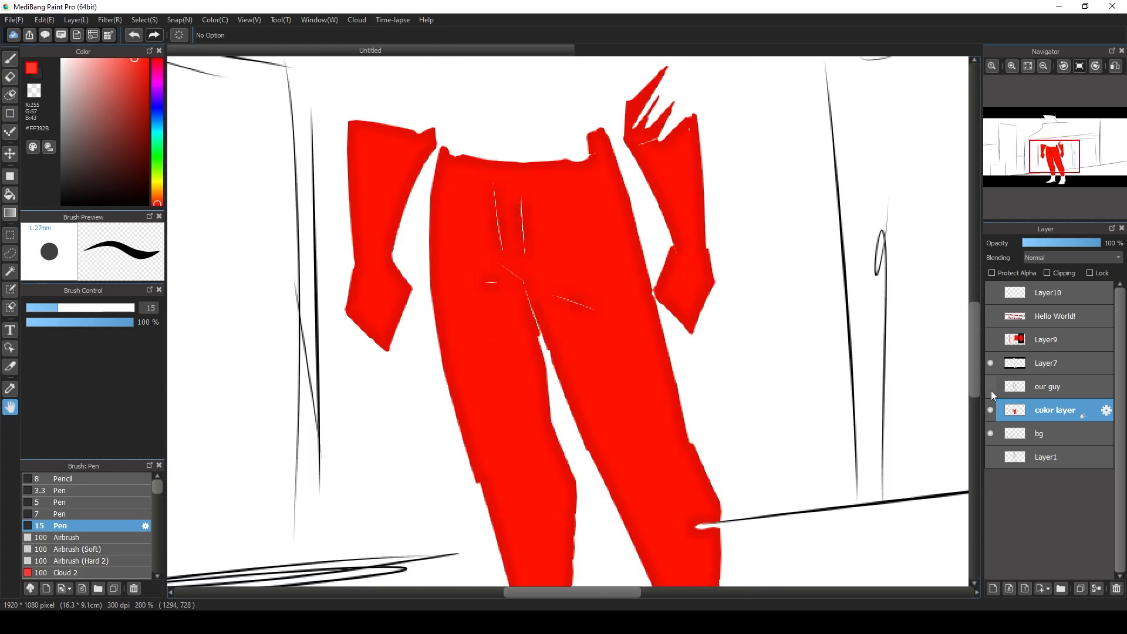
scroll(533, 297, "up", 1)
scroll(448, 276, "down", 2)
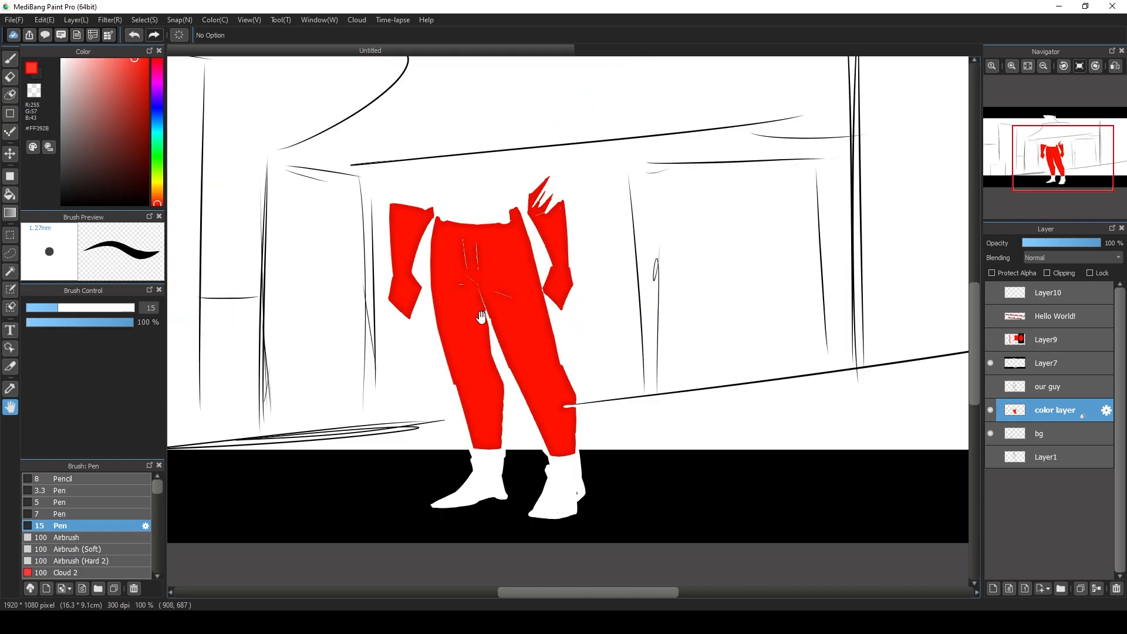
- Switch the color layer's effect to Watercolor edge (Cloudy) and inspect the edges of the red clothing
scroll(481, 317, "up", 1)
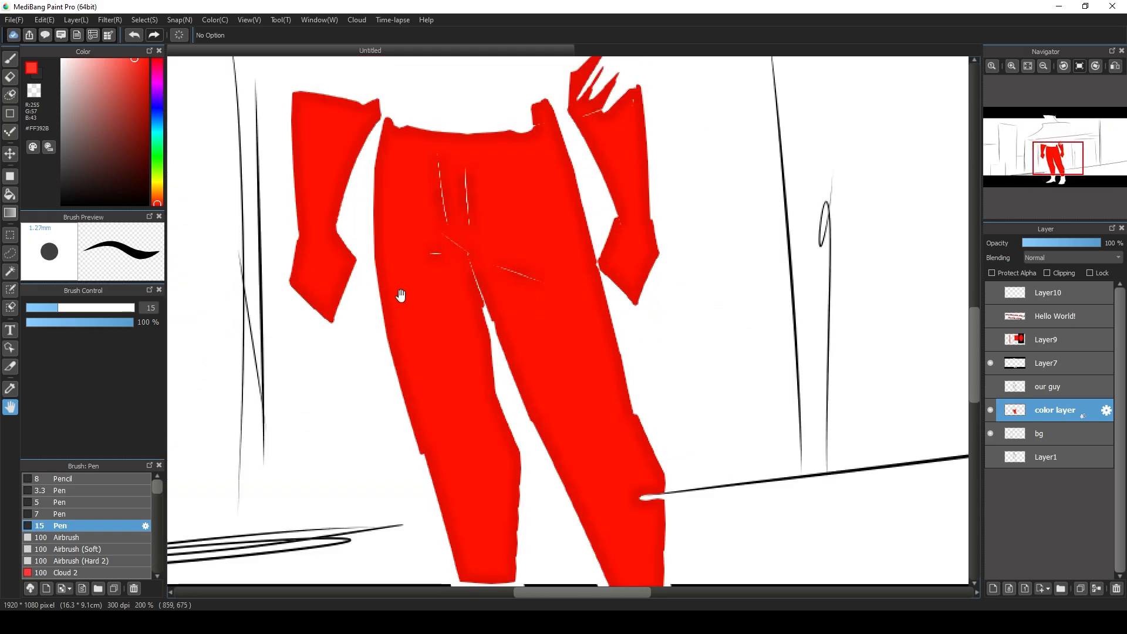
double_click(1043, 413)
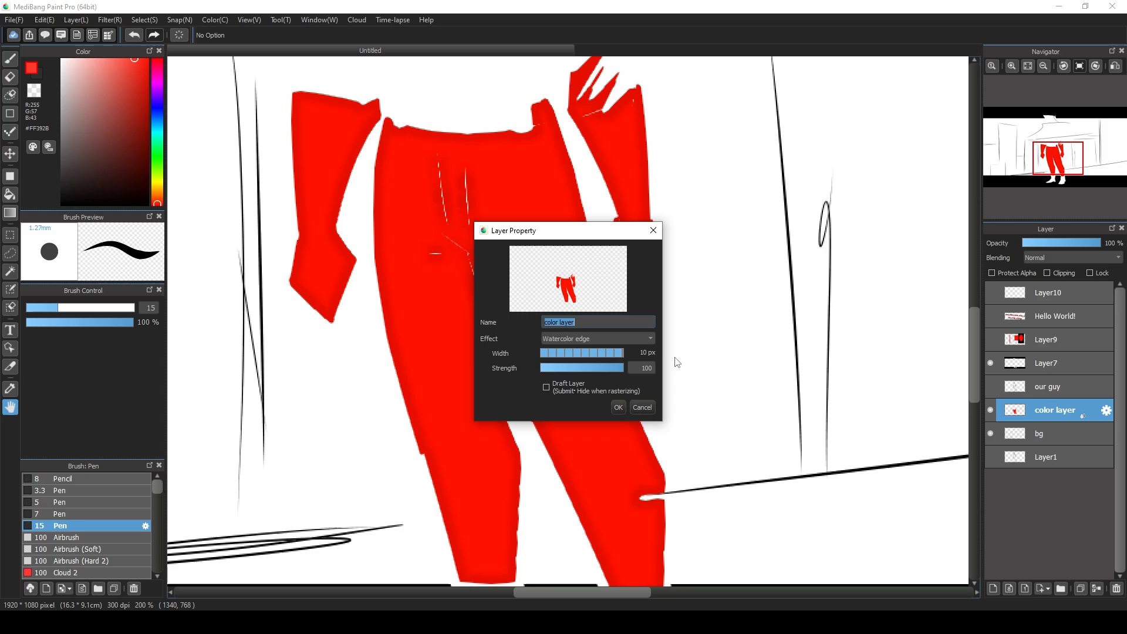
left_click(584, 338)
left_click(583, 349)
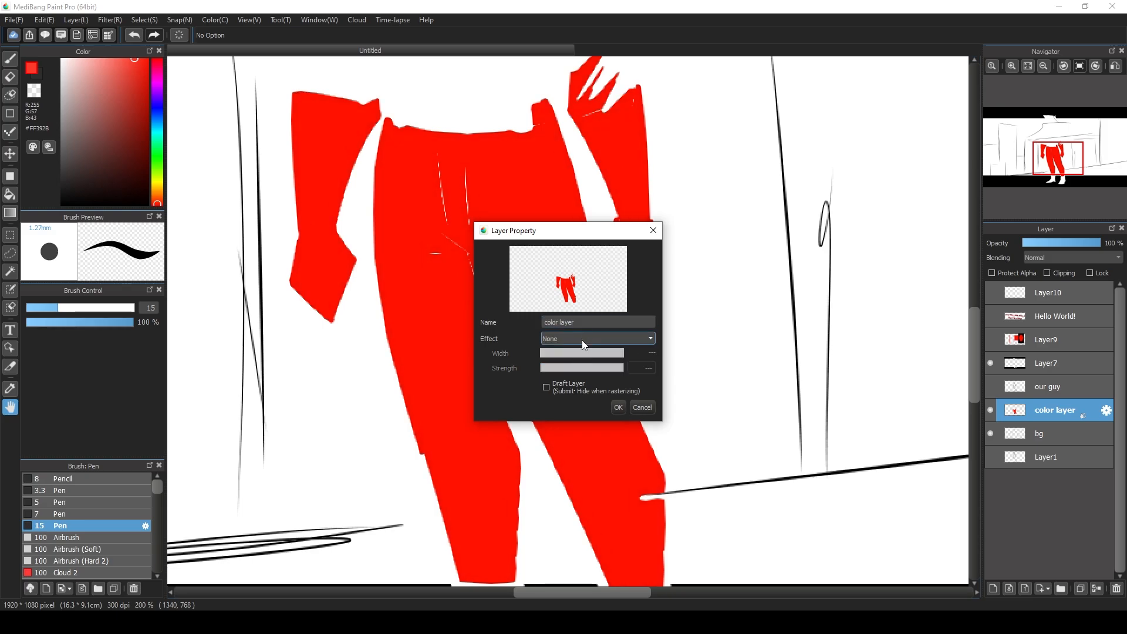
left_click(583, 339)
left_click(590, 359)
left_click(618, 407)
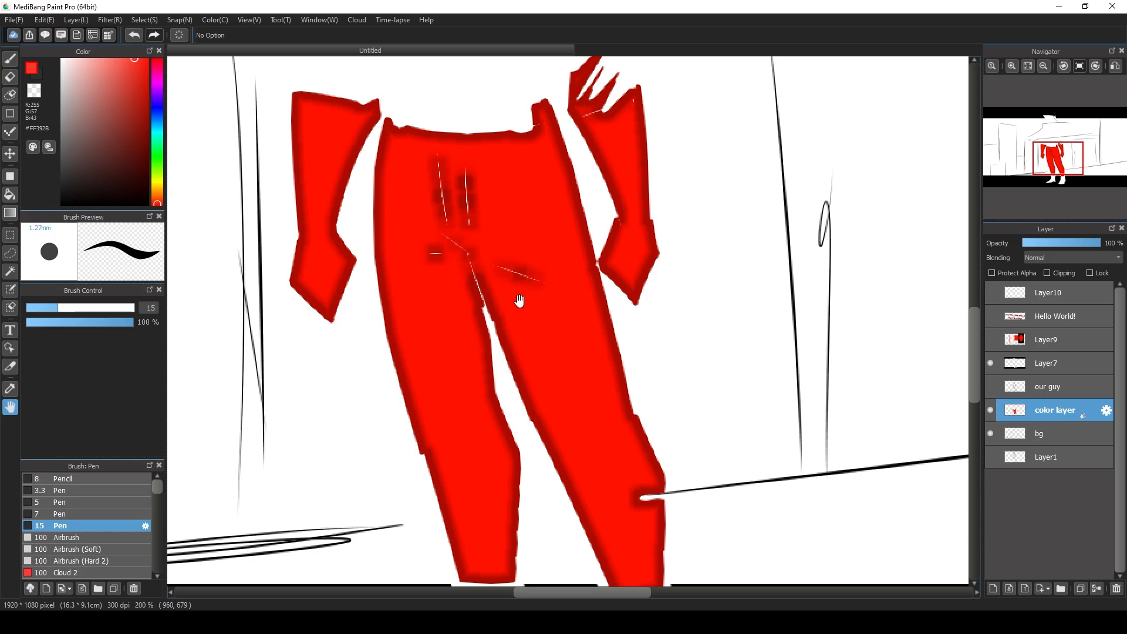
scroll(464, 238, "down", 3)
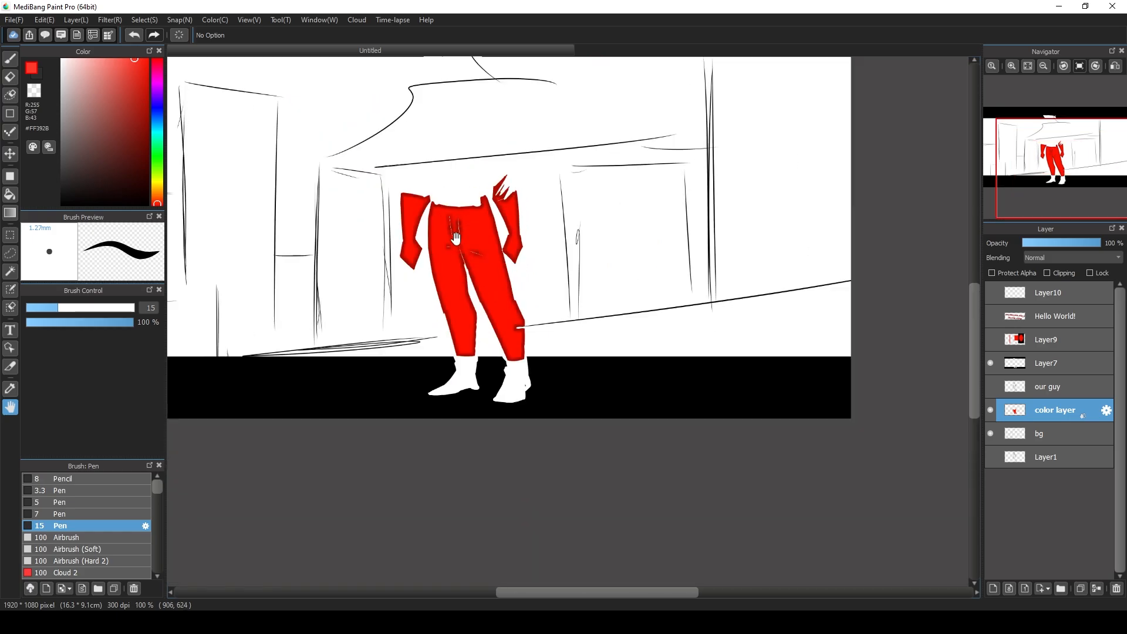
scroll(364, 255, "up", 1)
scroll(358, 257, "down", 1)
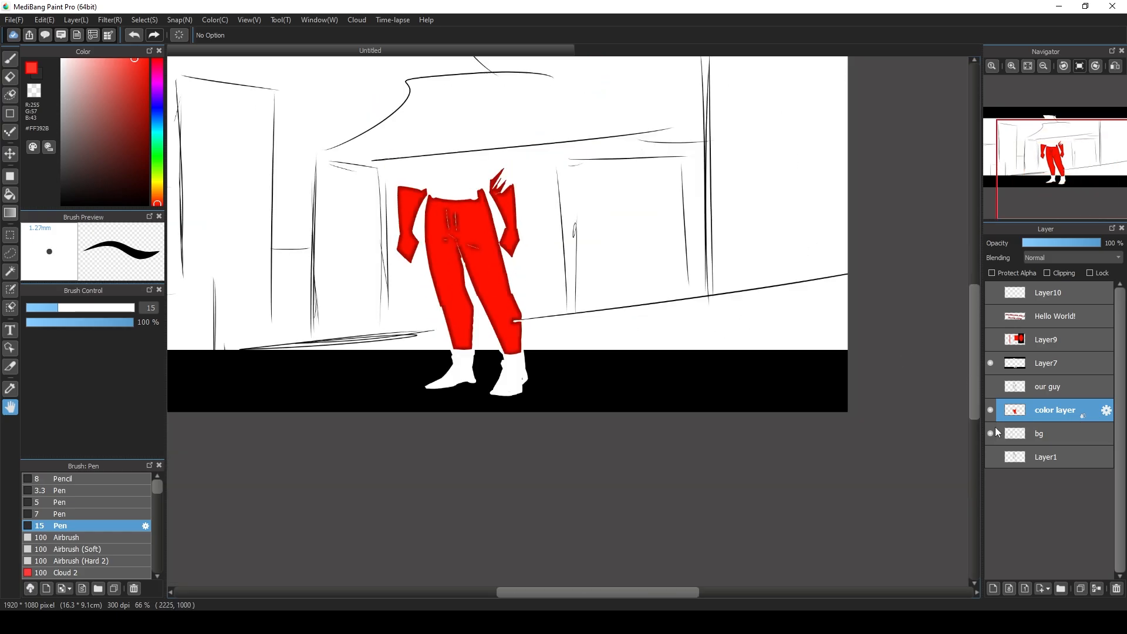
- Remove the watercolor edge from the color layer by setting its effect to None
double_click(1040, 417)
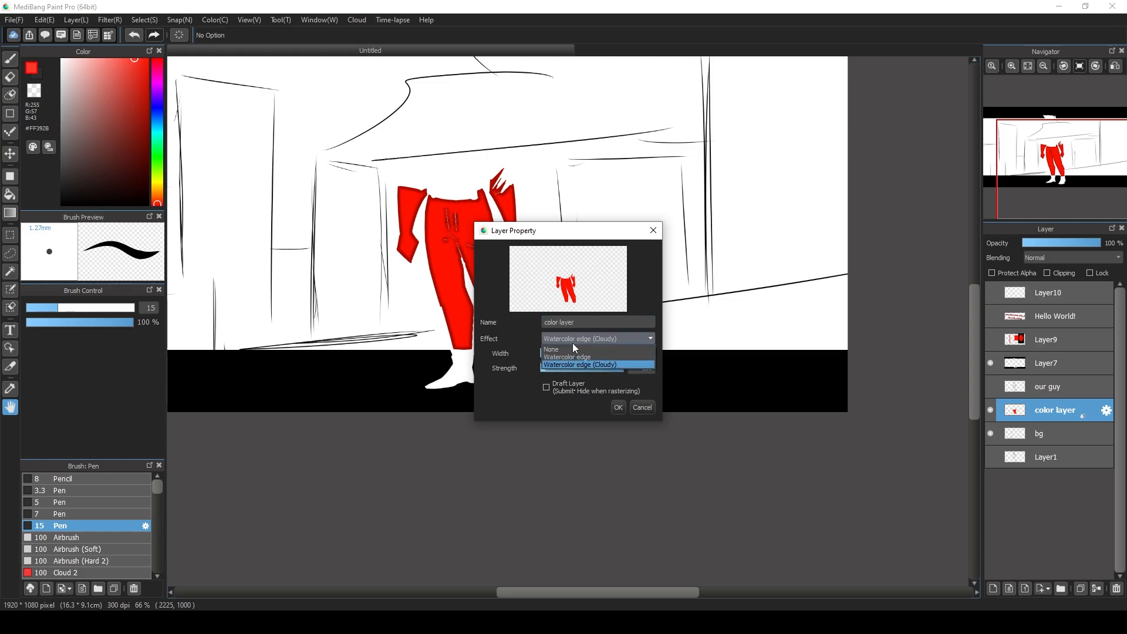
left_click(598, 336)
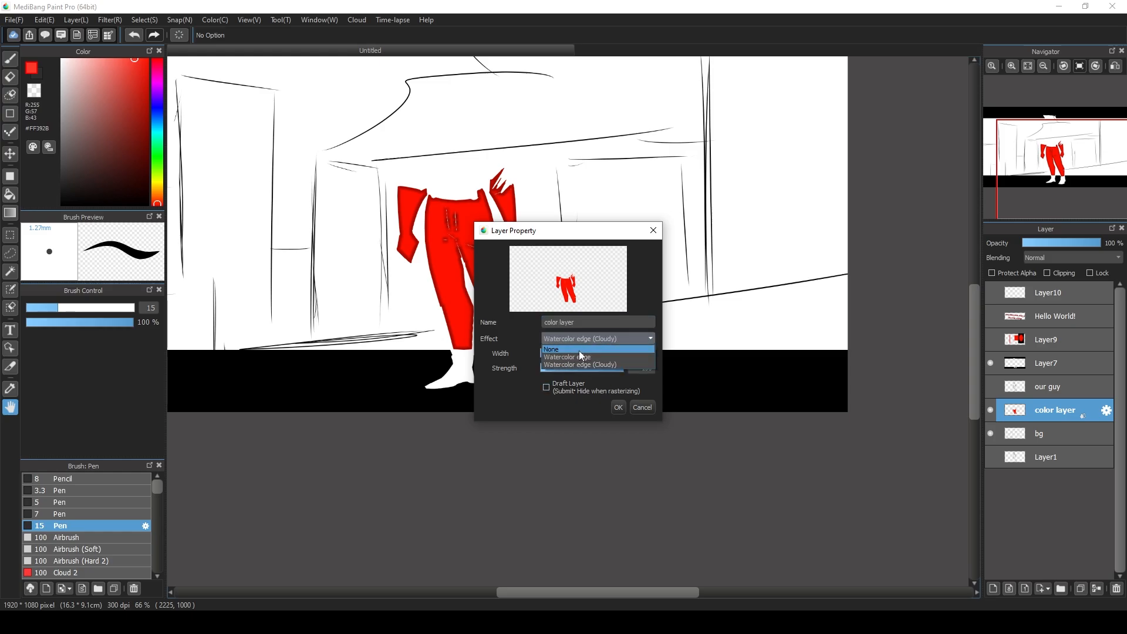
left_click(579, 350)
left_click(620, 407)
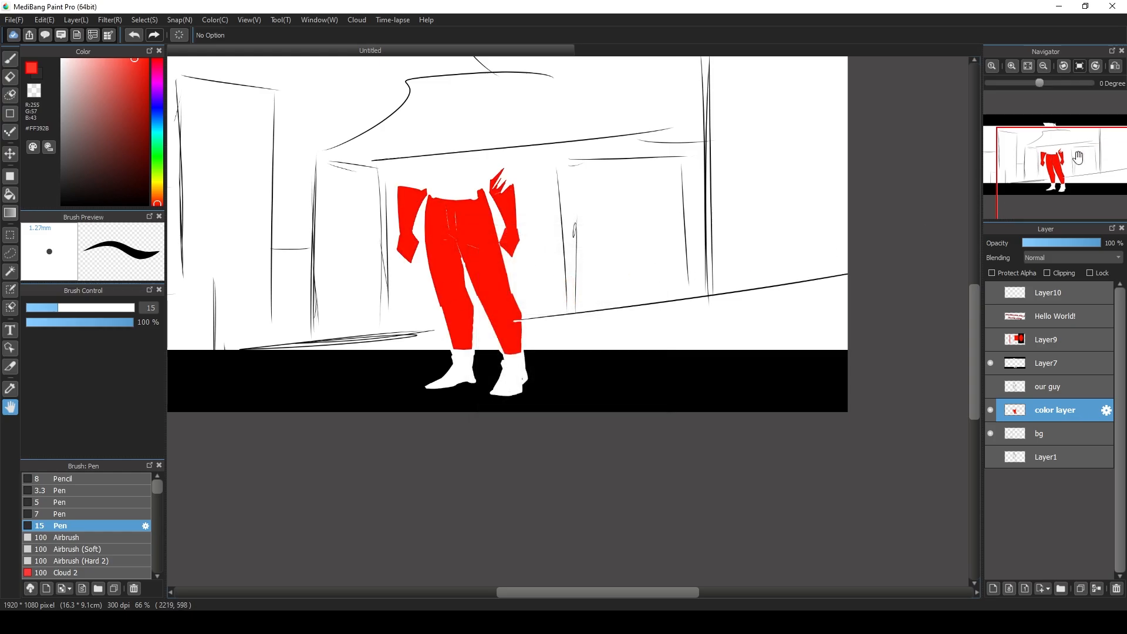
- Show the "our guy" line art layer again over the red clothing
left_click(1020, 170)
scroll(656, 287, "up", 2)
scroll(560, 308, "down", 3)
scroll(562, 336, "up", 2)
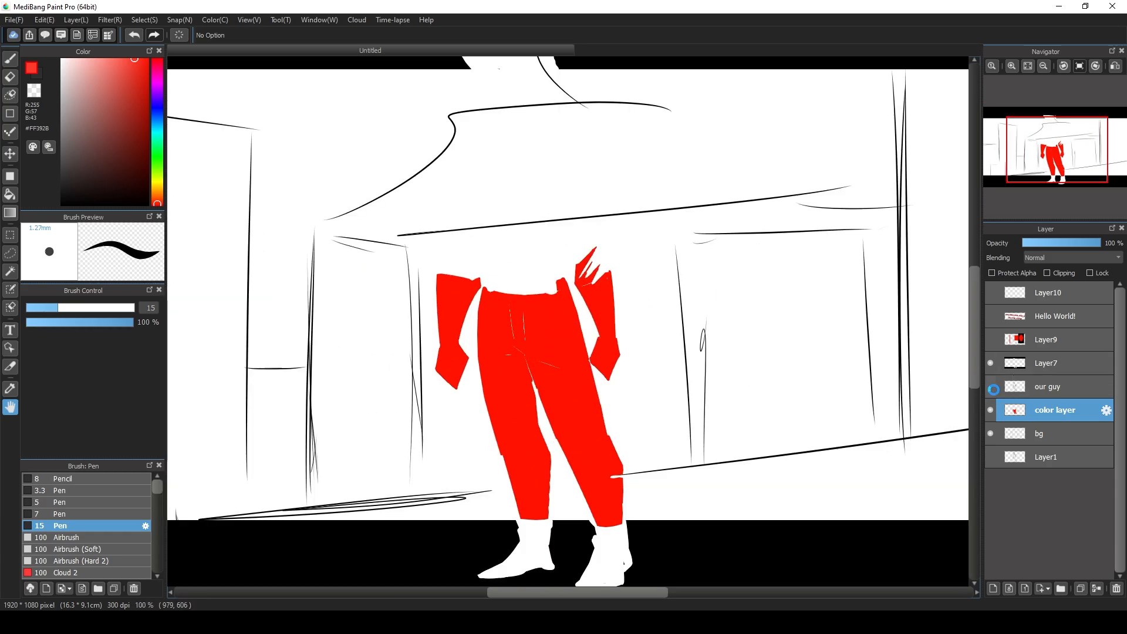
left_click(990, 386)
left_click_drag(1056, 176, 1057, 160)
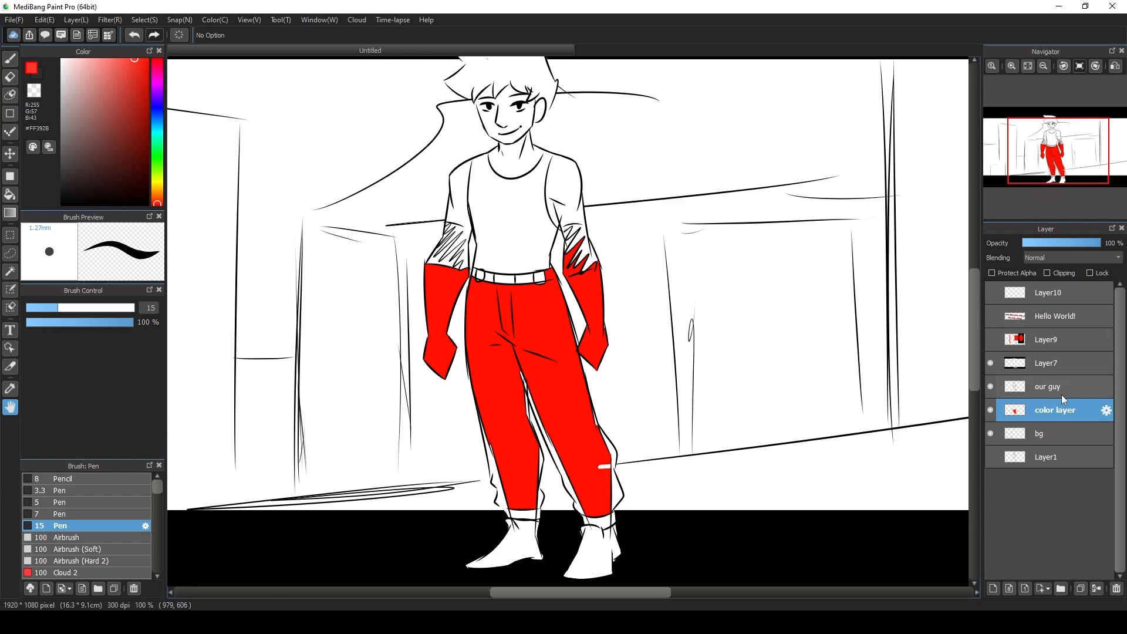
- Set the drawing color to blue #0024FF, try a filled rectangle over the clothing on the color layer, and undo it
left_click(157, 111)
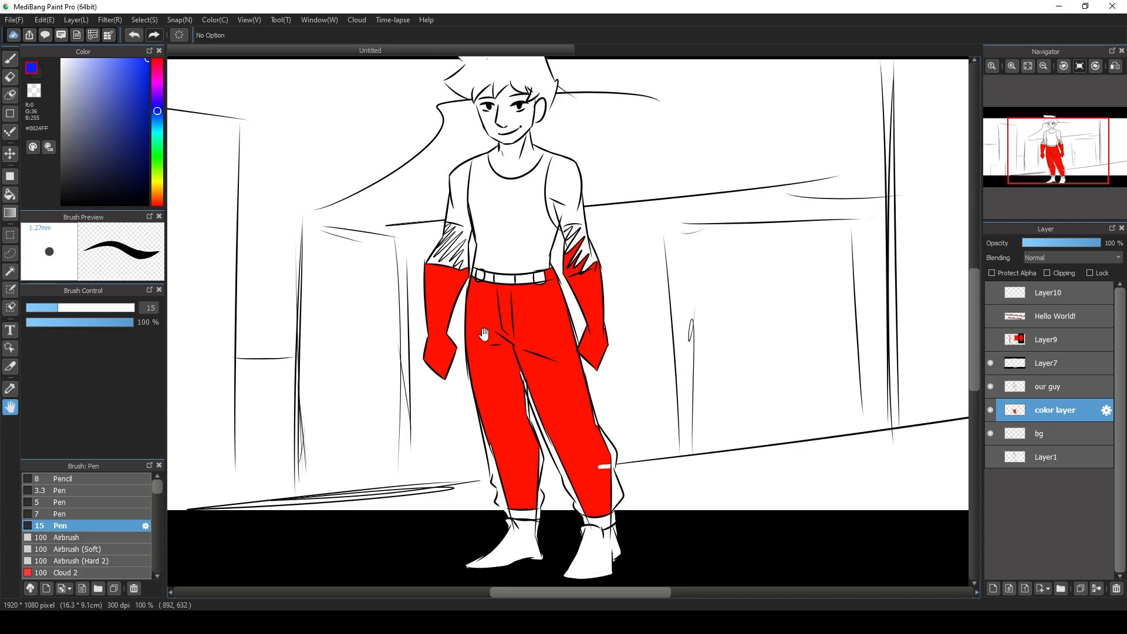
left_click(10, 176)
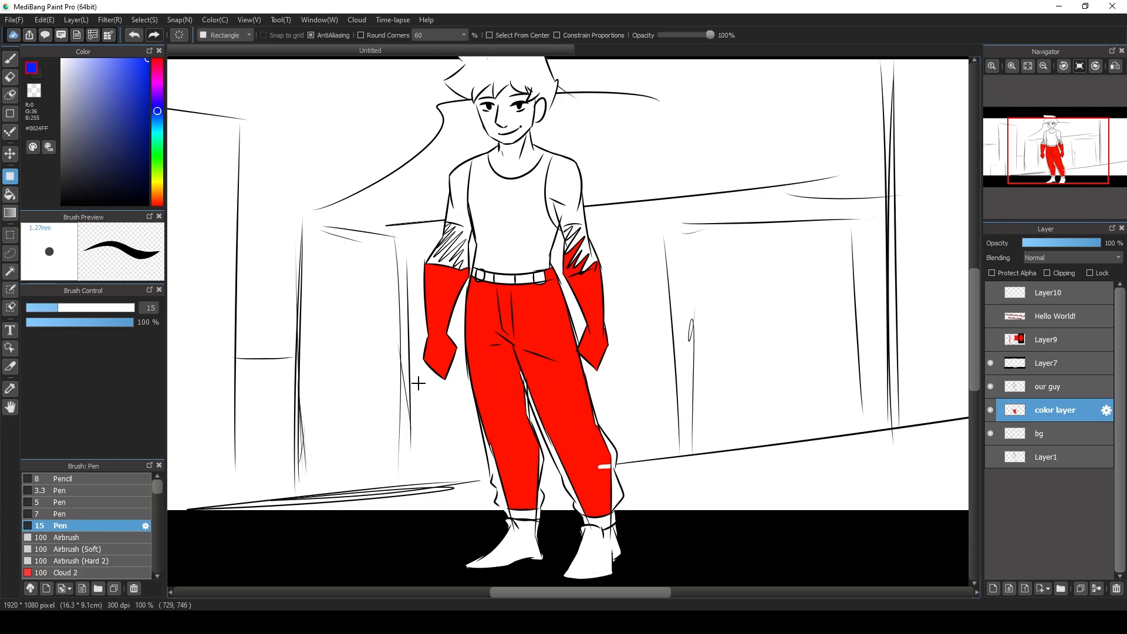
left_click_drag(387, 233, 686, 516)
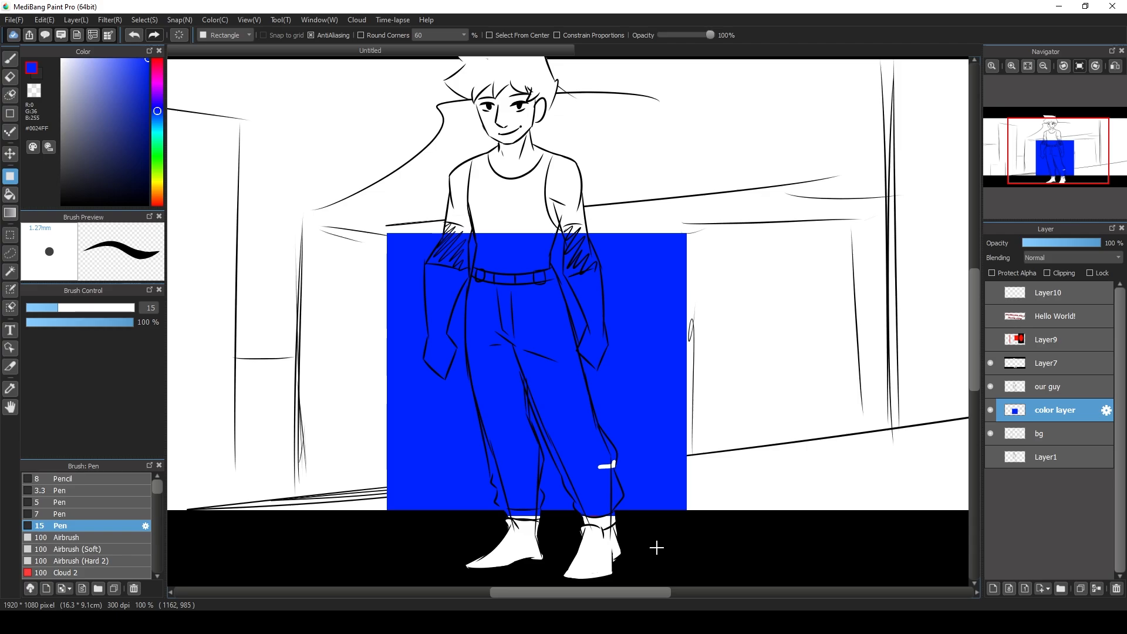
key("ctrl+z")
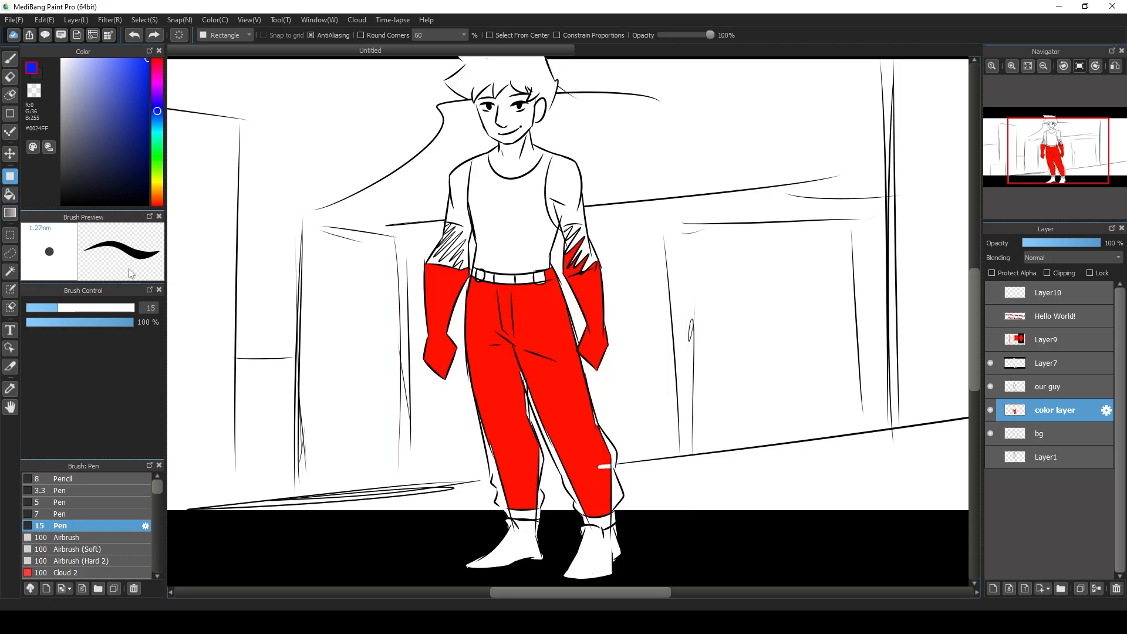
- Recolor the red forearms and trousers blue one area at a time with the Bucket tool
left_click(10, 195)
left_click(446, 320)
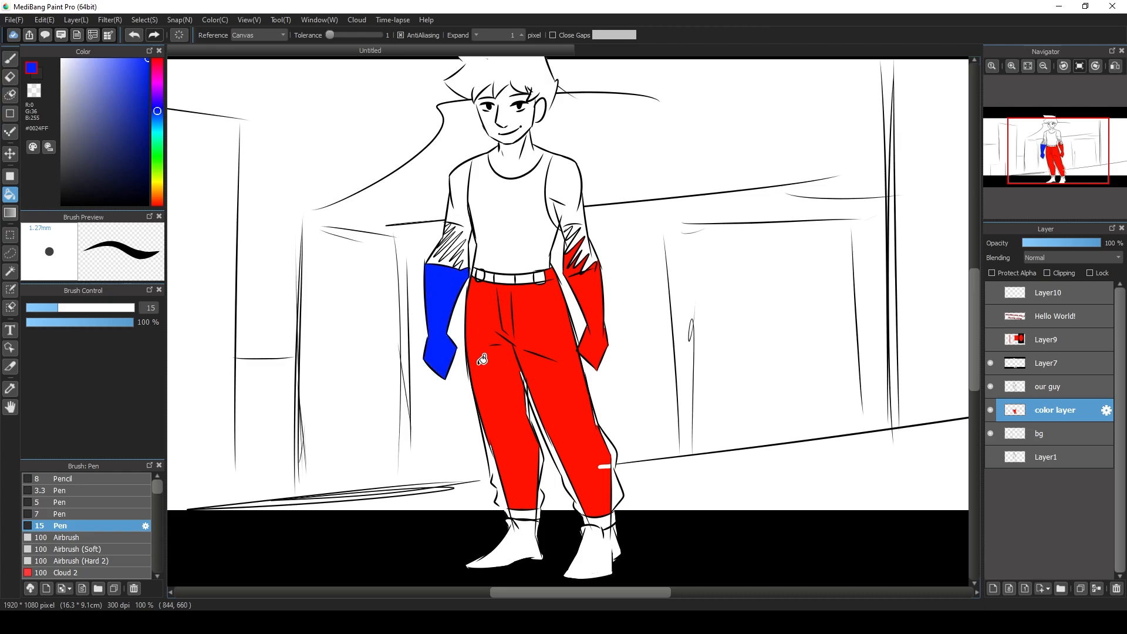
left_click(494, 378)
left_click(595, 350)
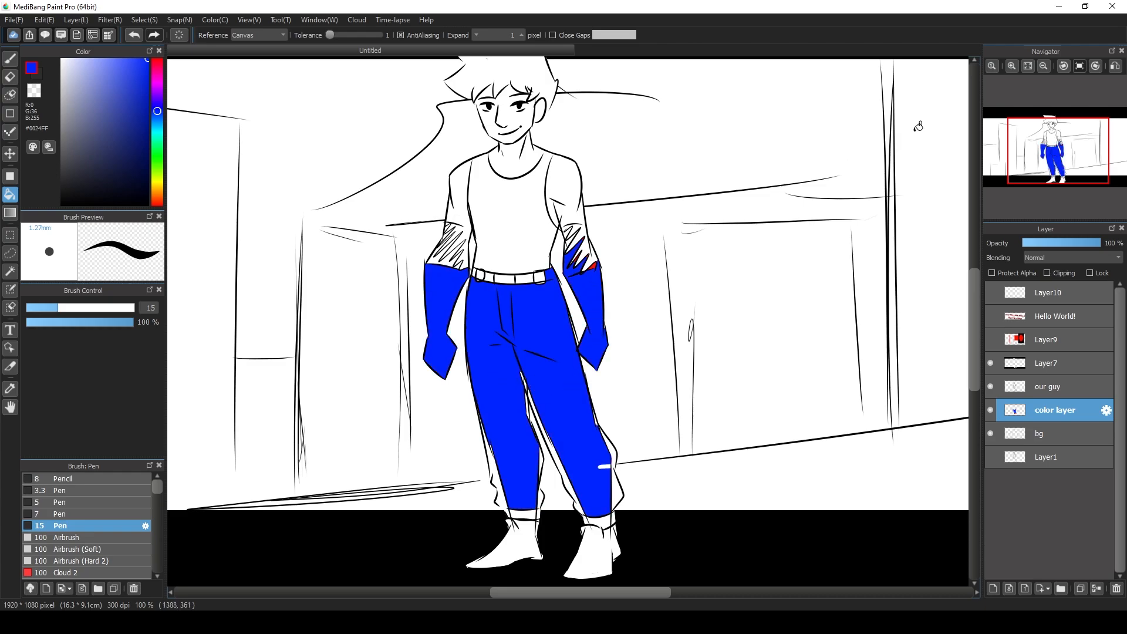
- Examine the bucket fill up close around the hatched sleeves and the belt for missed spots
left_click(1011, 67)
left_click(1011, 66)
left_click(1012, 66)
left_click(1011, 66)
left_click_drag(1052, 146, 1056, 155)
left_click(1044, 67)
left_click(1045, 66)
left_click(1044, 66)
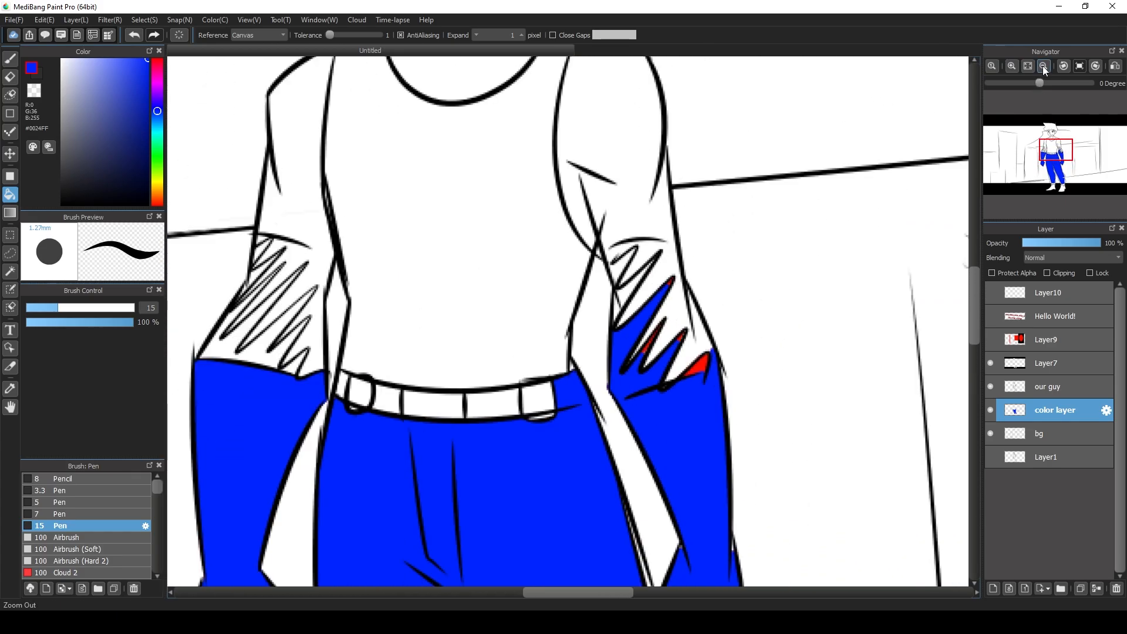
left_click(1044, 67)
left_click(1044, 66)
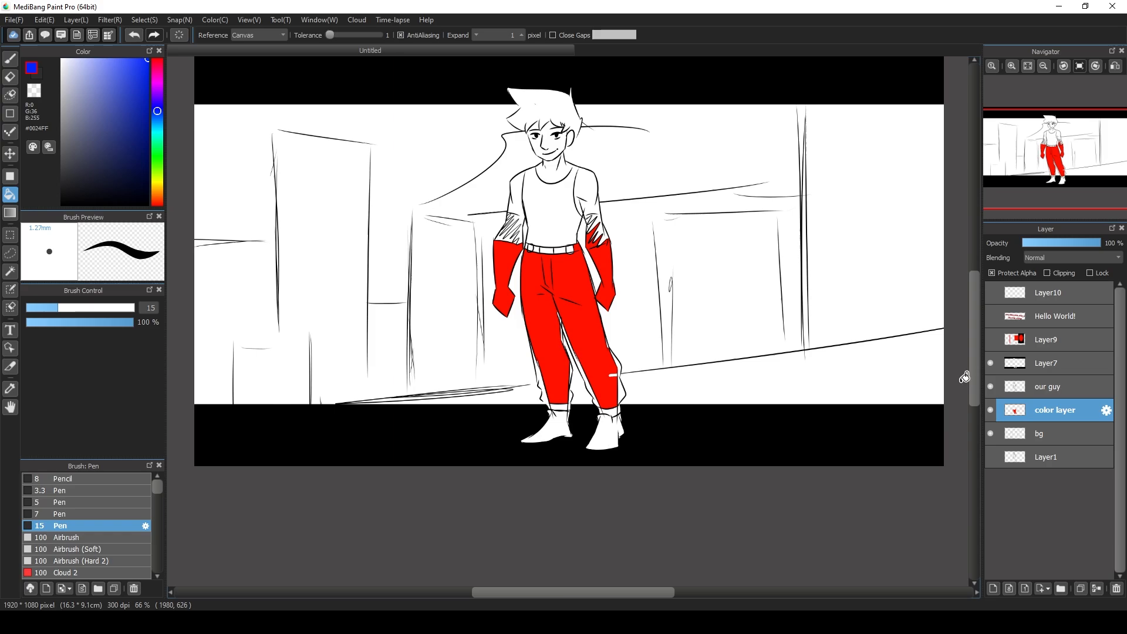
- With Protect Alpha on for the color layer, recolor the forearms and trousers by drawing a filled blue rectangle over them
left_click(10, 176)
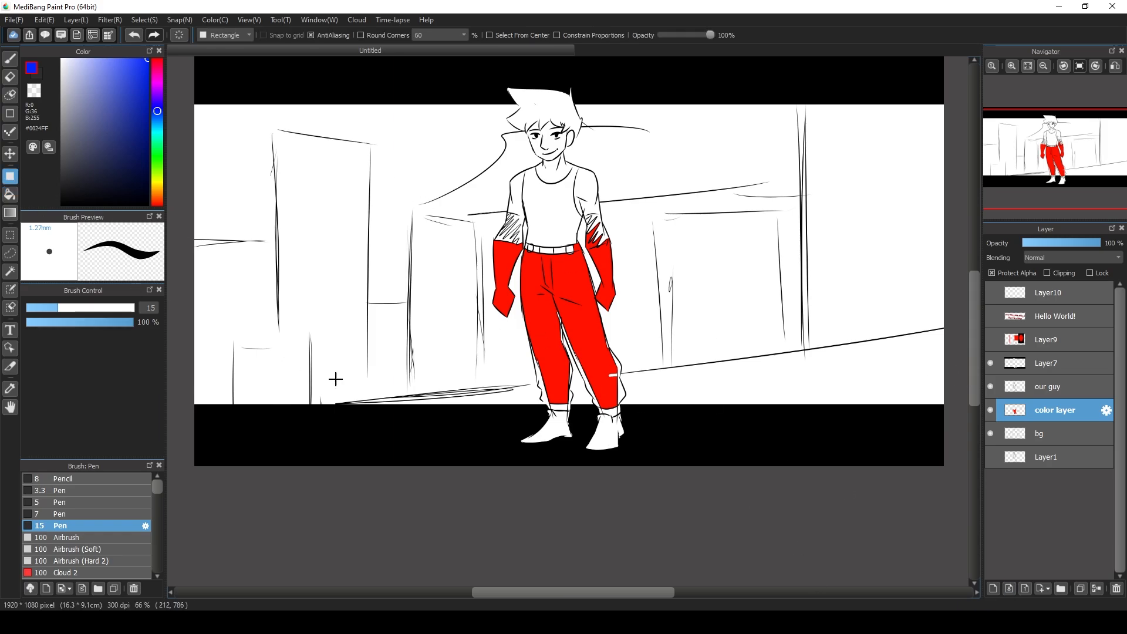
left_click_drag(456, 209, 783, 550)
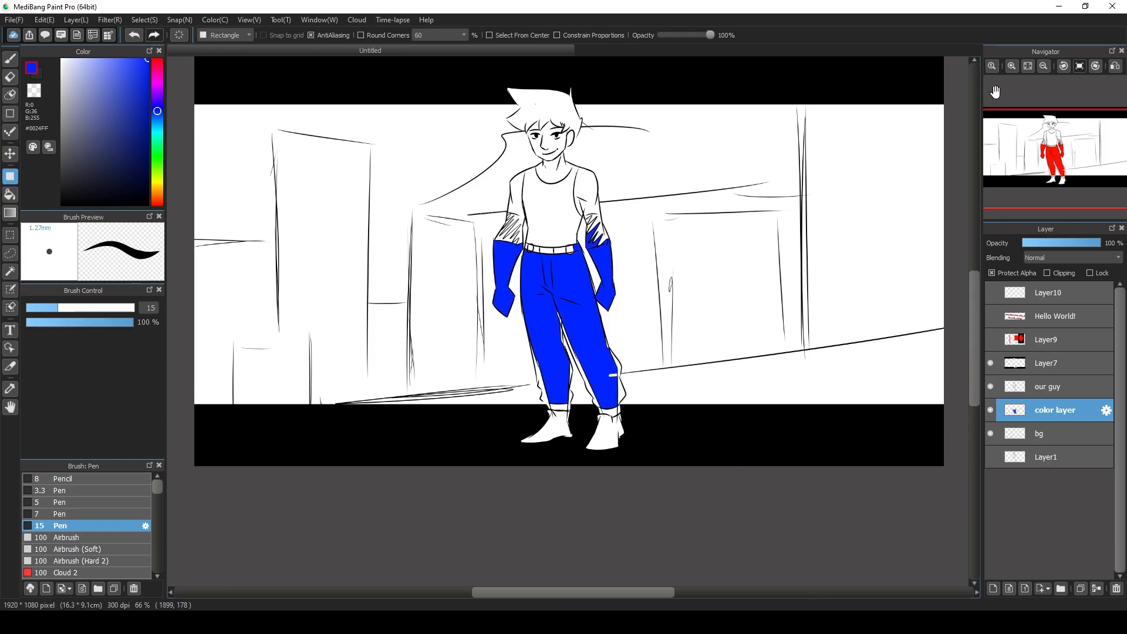
left_click(1013, 66)
left_click(1012, 66)
left_click(1012, 66)
mouse_move(1055, 164)
left_mouse_down()
mouse_move(1057, 149)
mouse_move(1057, 186)
mouse_move(1056, 161)
left_mouse_up()
left_click(1040, 69)
left_click(1040, 69)
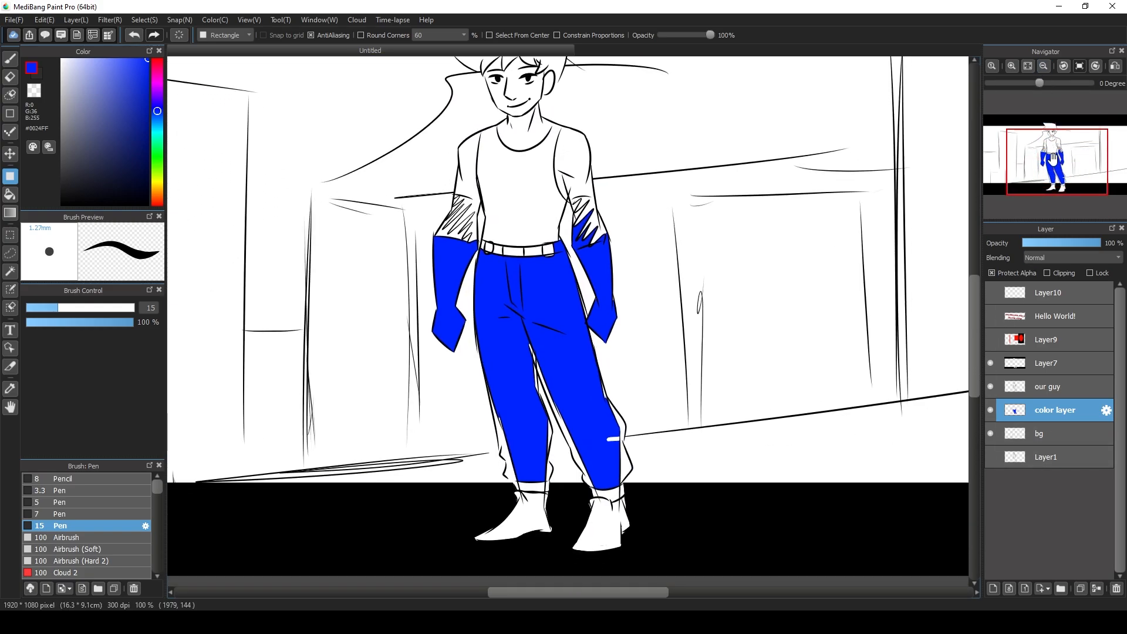
- Hide the "our guy" line art layer and examine the edges of the blue fills up close
left_click(991, 272)
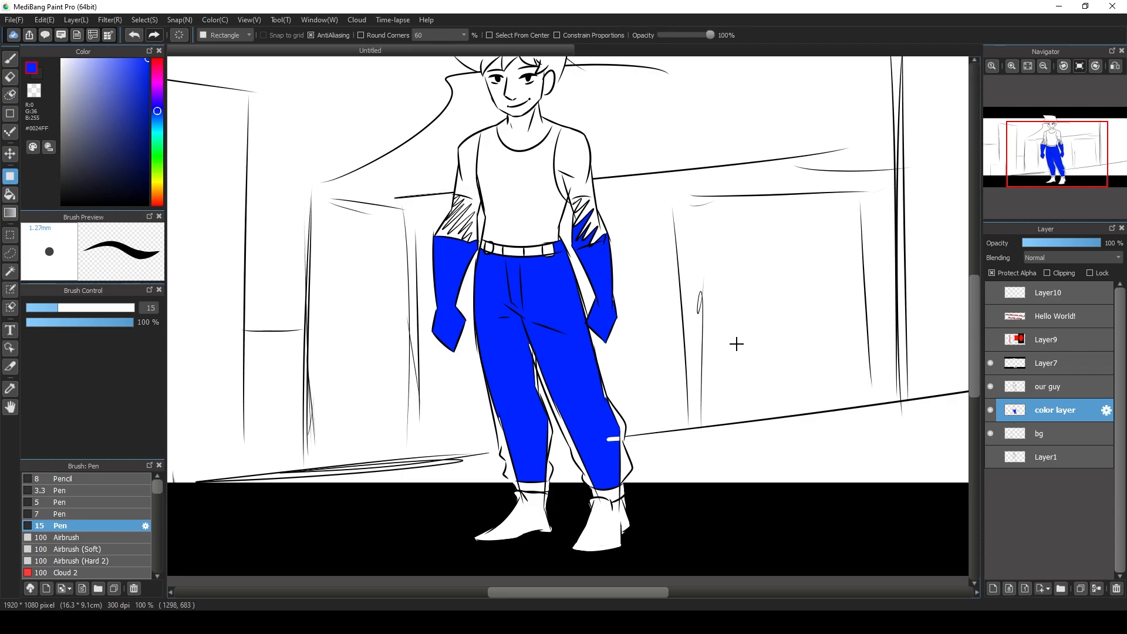
left_click(990, 387)
left_click(1011, 68)
left_click(1010, 68)
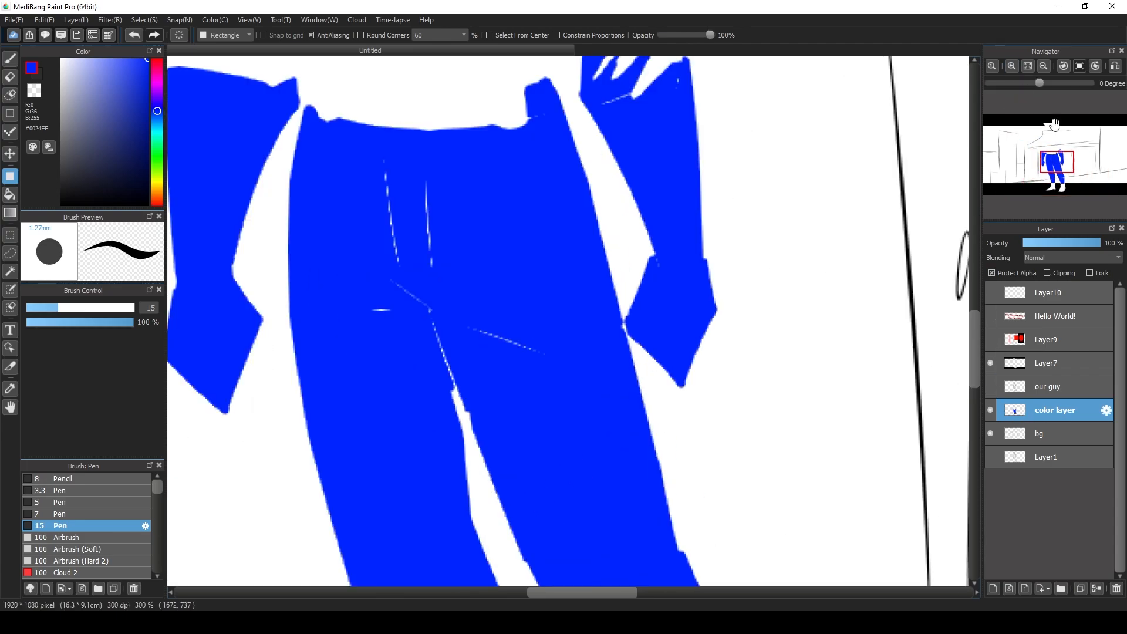
mouse_move(1055, 151)
left_mouse_down()
mouse_move(1060, 185)
mouse_move(1044, 147)
mouse_move(1048, 158)
left_mouse_up()
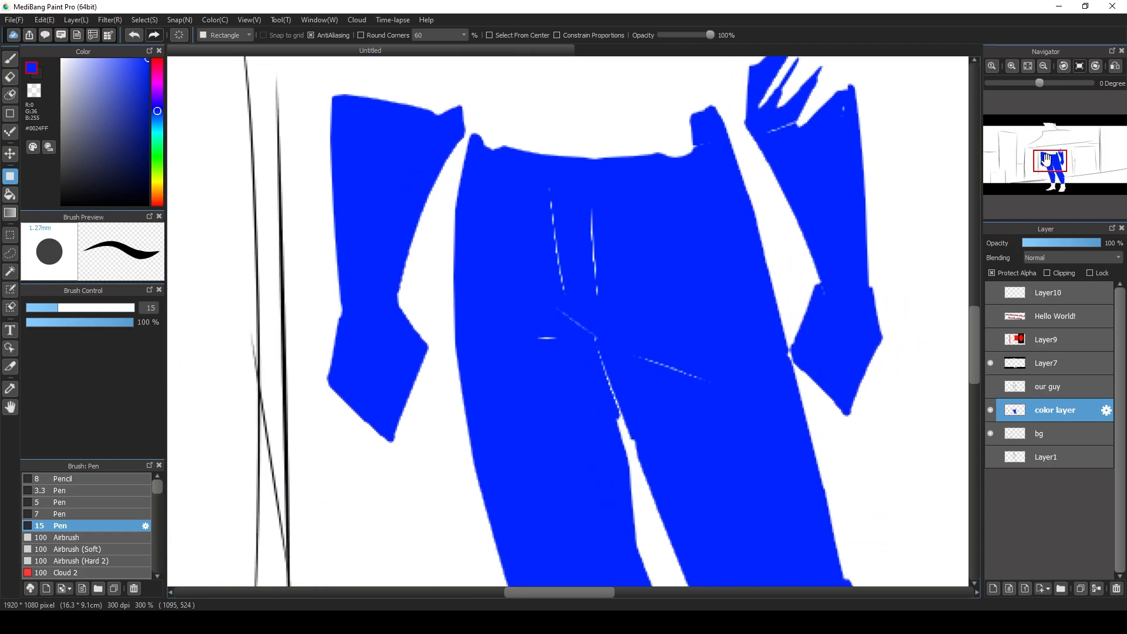
- Set the brush color to pale blue #C4CCFF and paint three diagonal stripes across the trouser leg on the figure's right
left_click(10, 58)
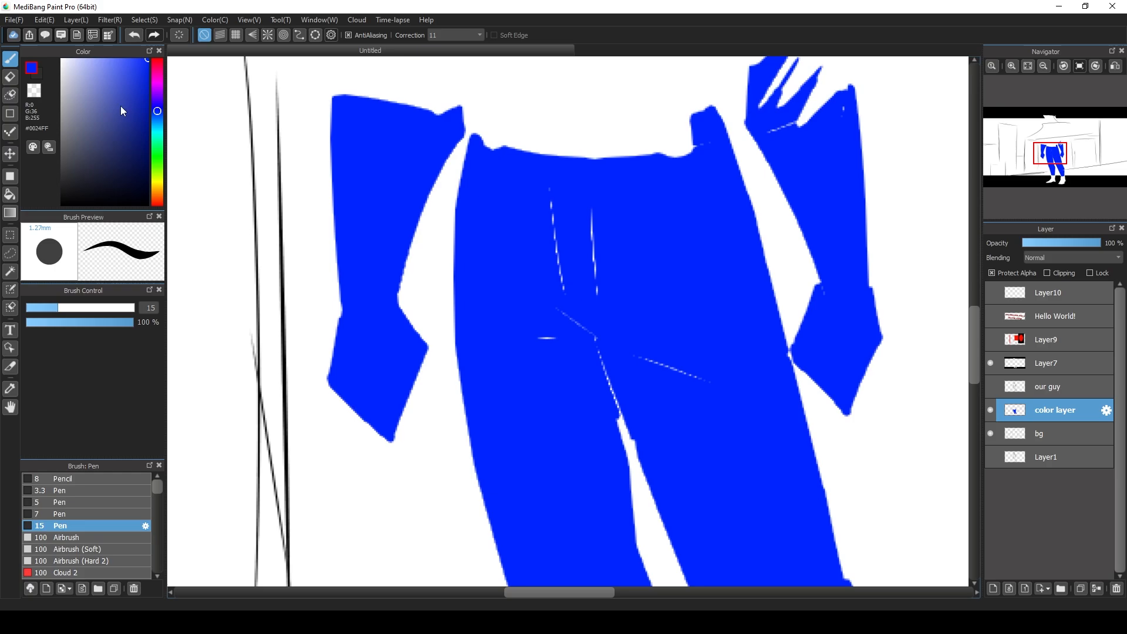
left_click(81, 59)
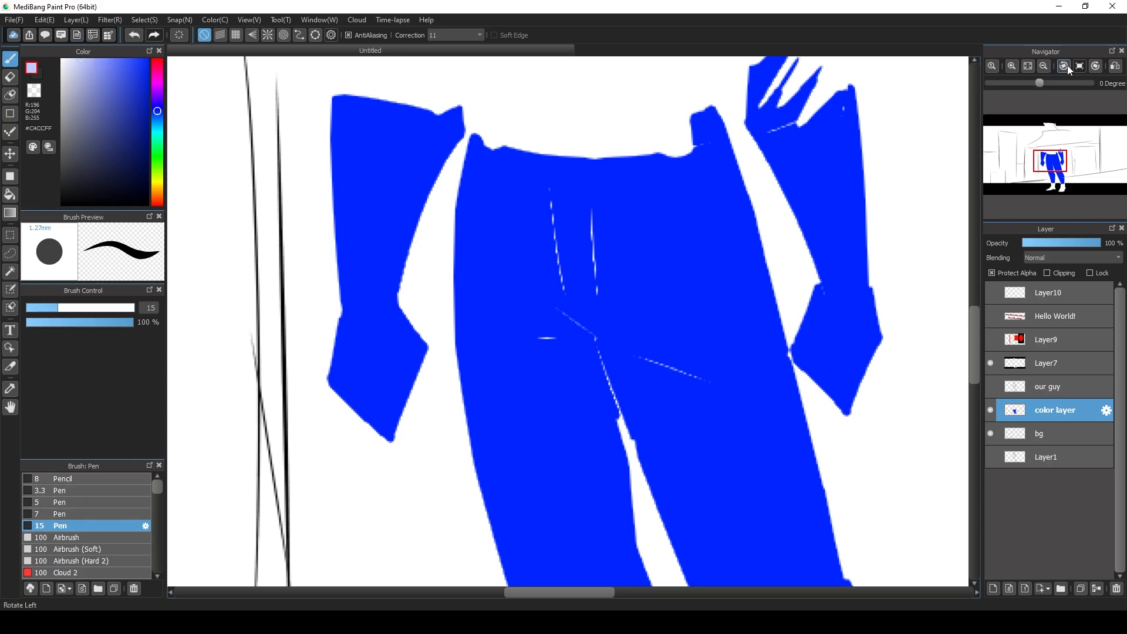
left_click(1043, 66)
left_click_drag(1051, 165, 1048, 175)
left_click(1011, 66)
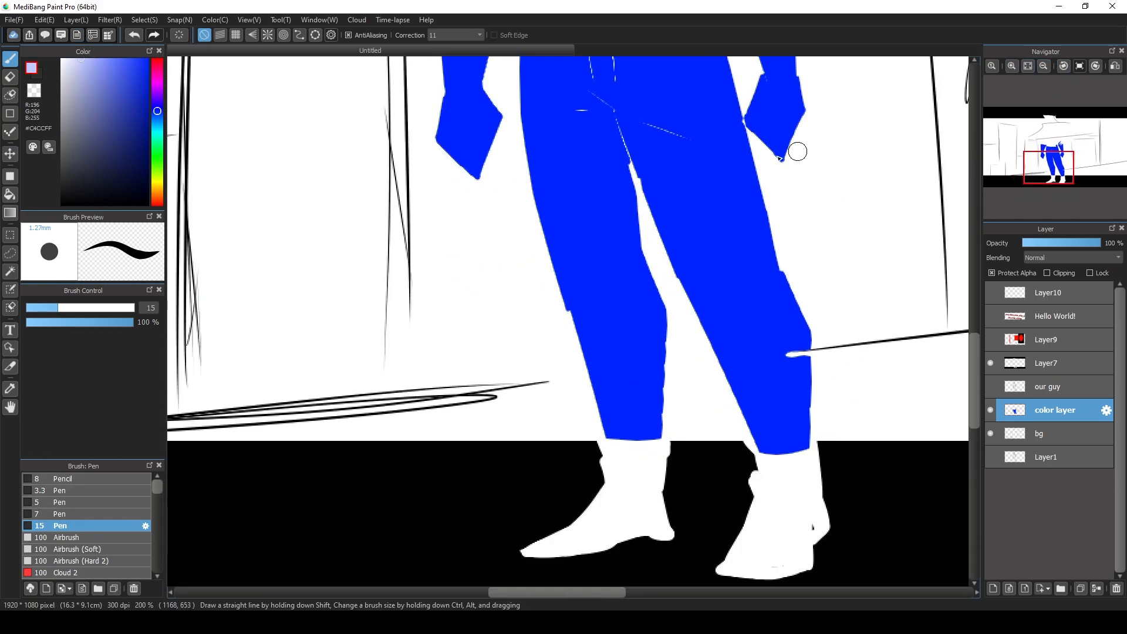
left_click_drag(532, 158, 641, 227)
left_click_drag(509, 208, 668, 288)
left_click_drag(555, 293, 666, 364)
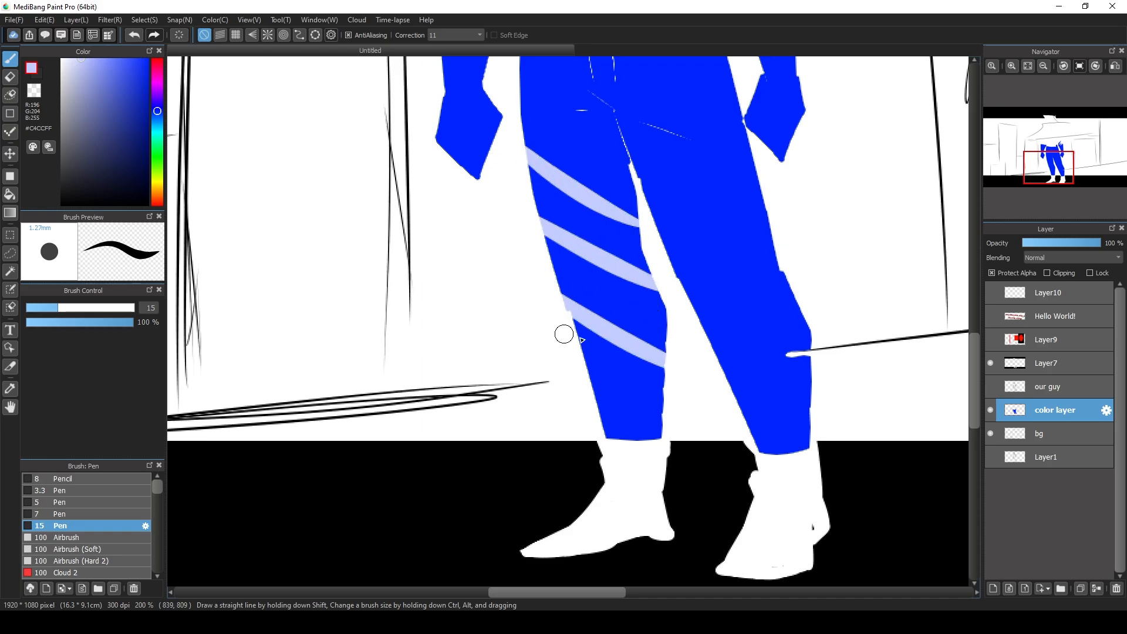
- Paint three pale blue diagonal stripes across the other trouser leg, redoing the lower two at a steeper slant
left_click_drag(1048, 167, 1046, 153)
left_click_drag(686, 422, 817, 390)
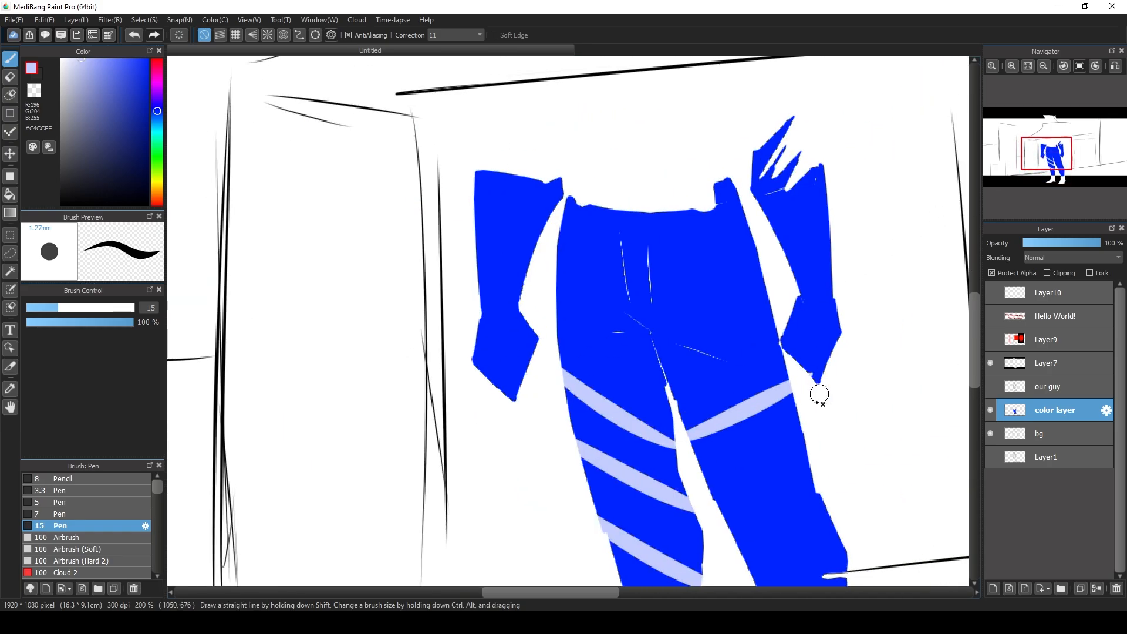
left_click_drag(713, 499, 816, 466)
left_click_drag(748, 572, 831, 511)
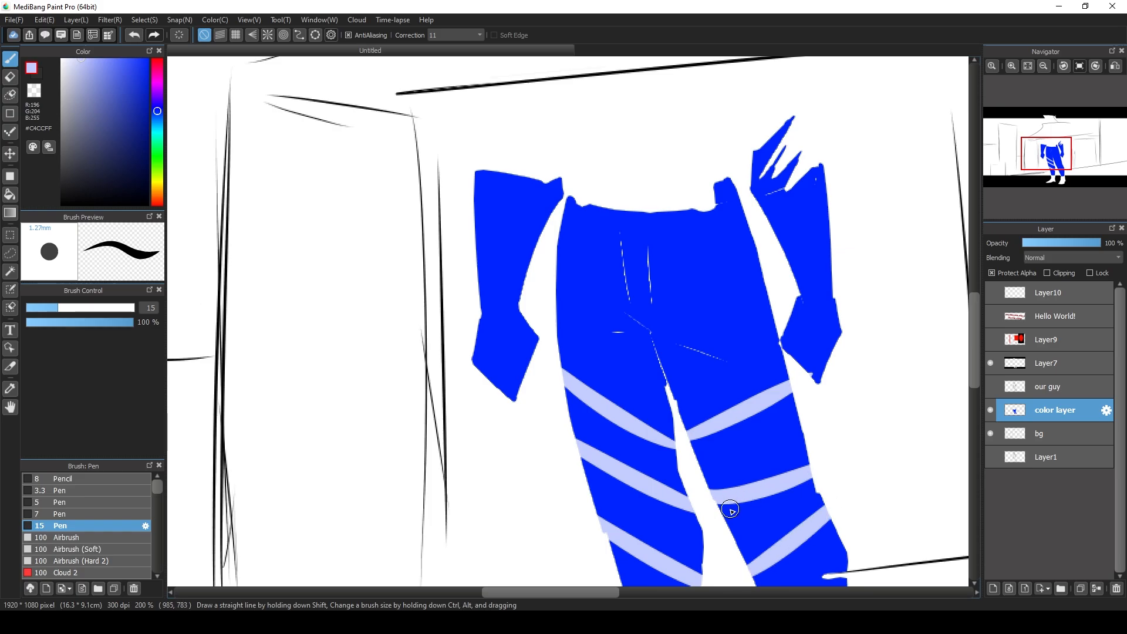
key("ctrl+z")
key("ctrl+z")
left_click_drag(723, 517, 804, 439)
key("ctrl+z")
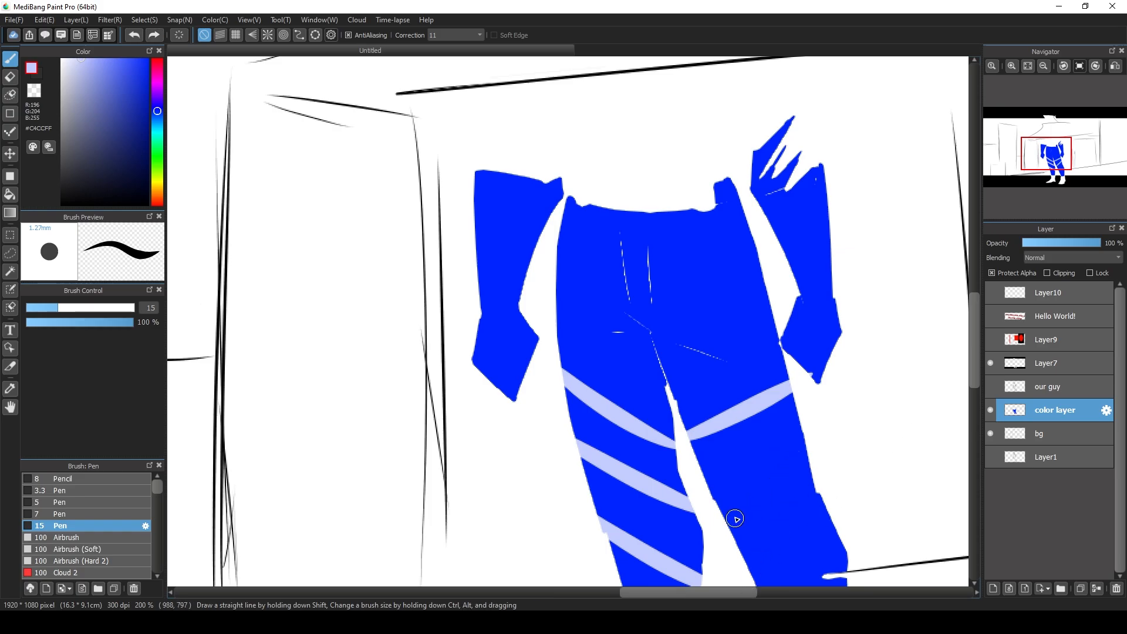
left_click_drag(720, 516, 800, 429)
left_click_drag(748, 571, 824, 496)
- Show the "our guy" layer and paint two pale blue stripes across each forearm
mouse_move(1047, 165)
left_mouse_down()
mouse_move(1052, 136)
mouse_move(1052, 146)
left_mouse_up()
left_click(992, 389)
left_click_drag(383, 320, 445, 352)
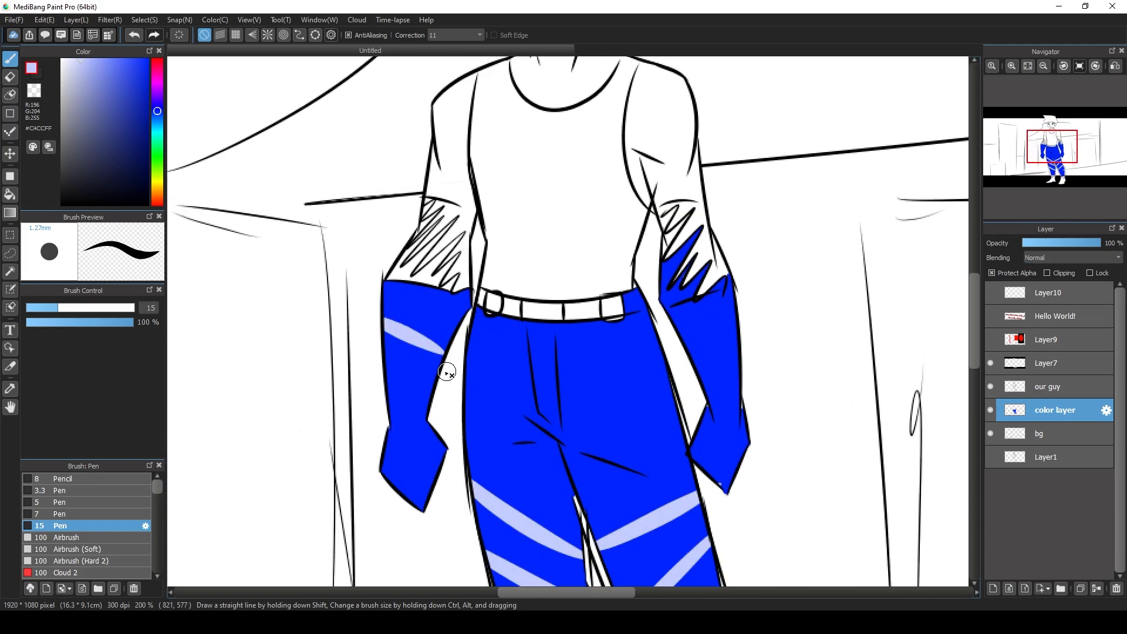
left_click_drag(387, 391, 433, 405)
left_click_drag(683, 346, 737, 301)
left_click_drag(702, 385, 740, 358)
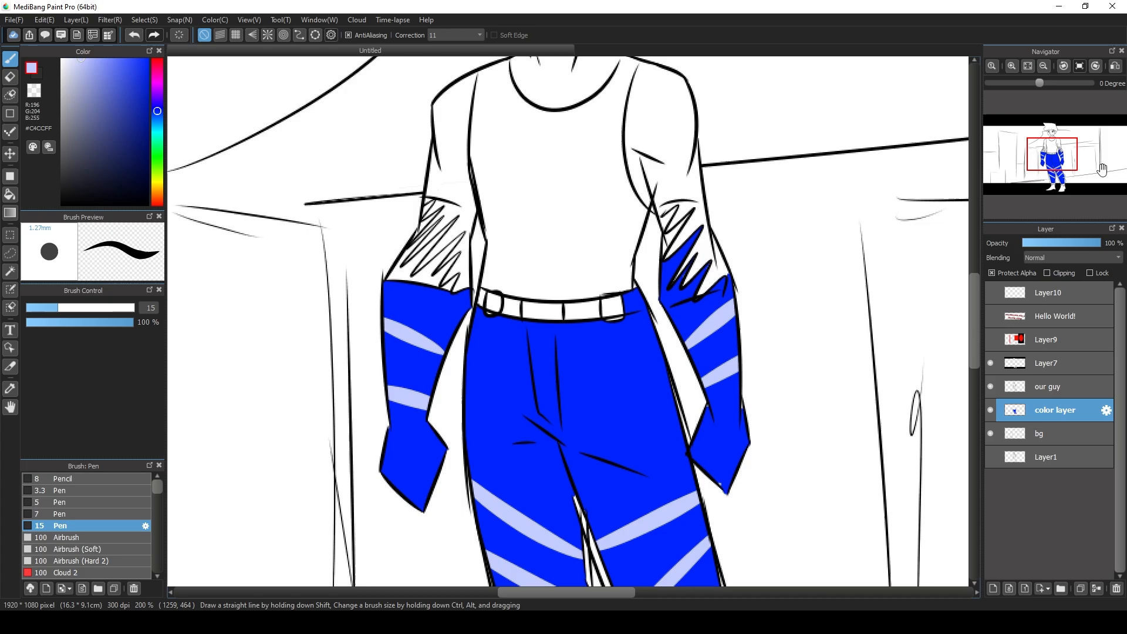
left_click_drag(1052, 154, 1050, 155)
left_click(1044, 65)
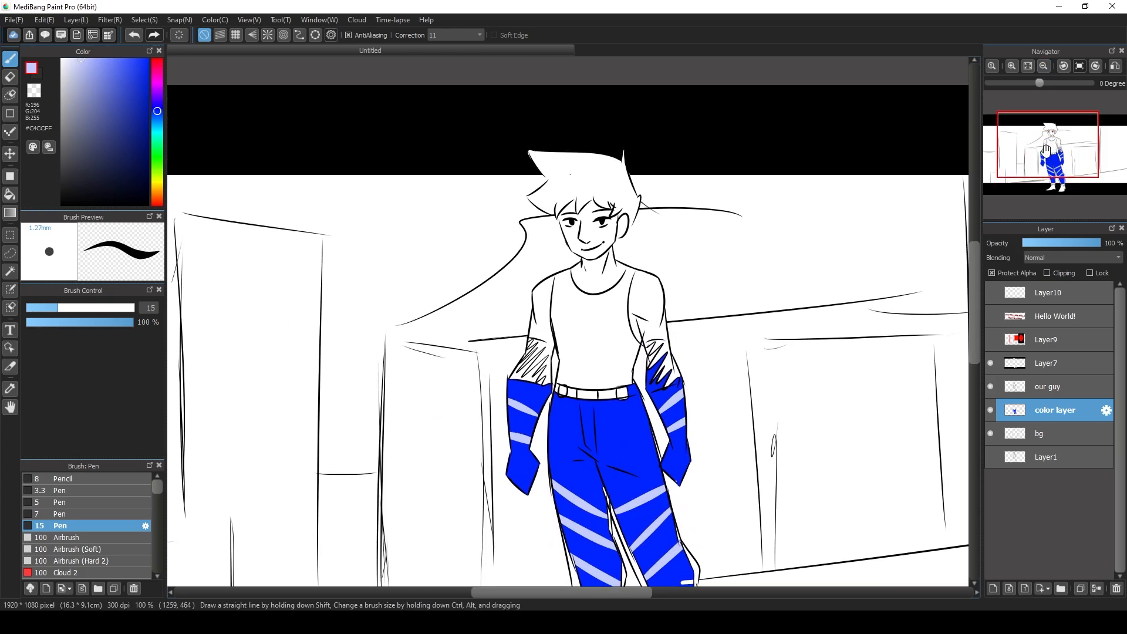
- Turn on Protect Alpha for the "our guy" line art layer and set the drawing color to red #FF0000
left_click(1044, 65)
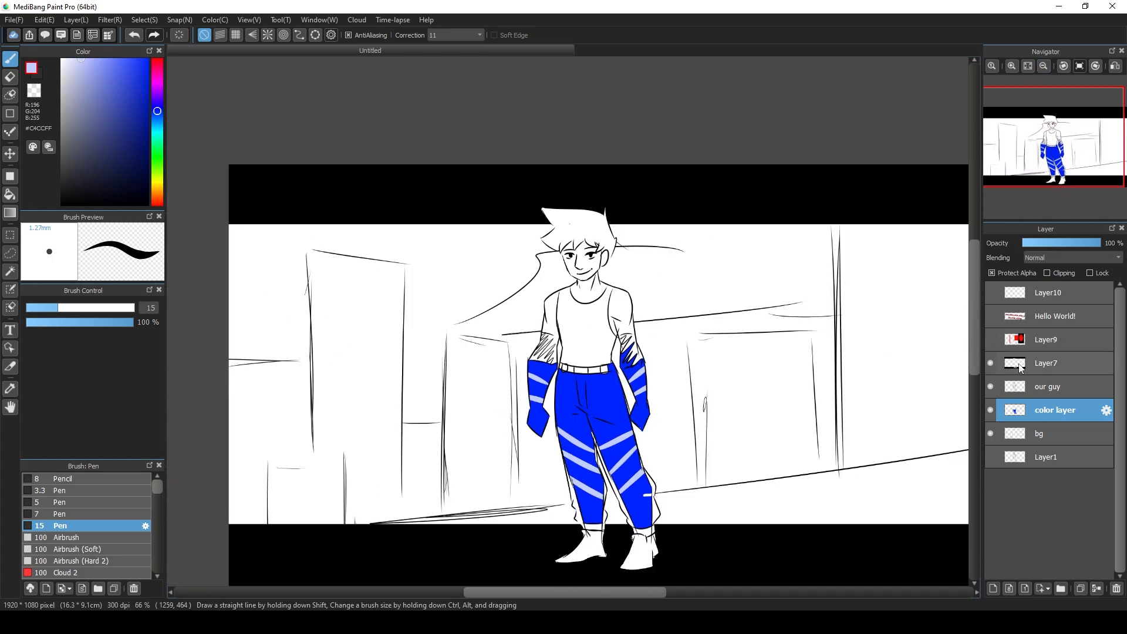
left_click(1024, 387)
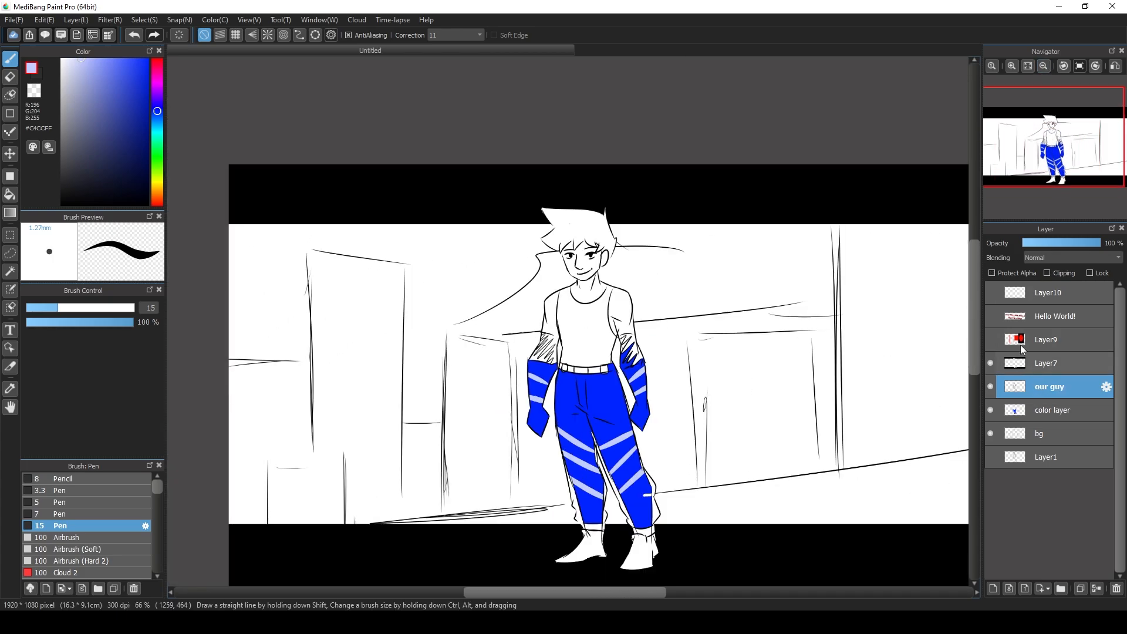
left_click(994, 276)
left_click(158, 60)
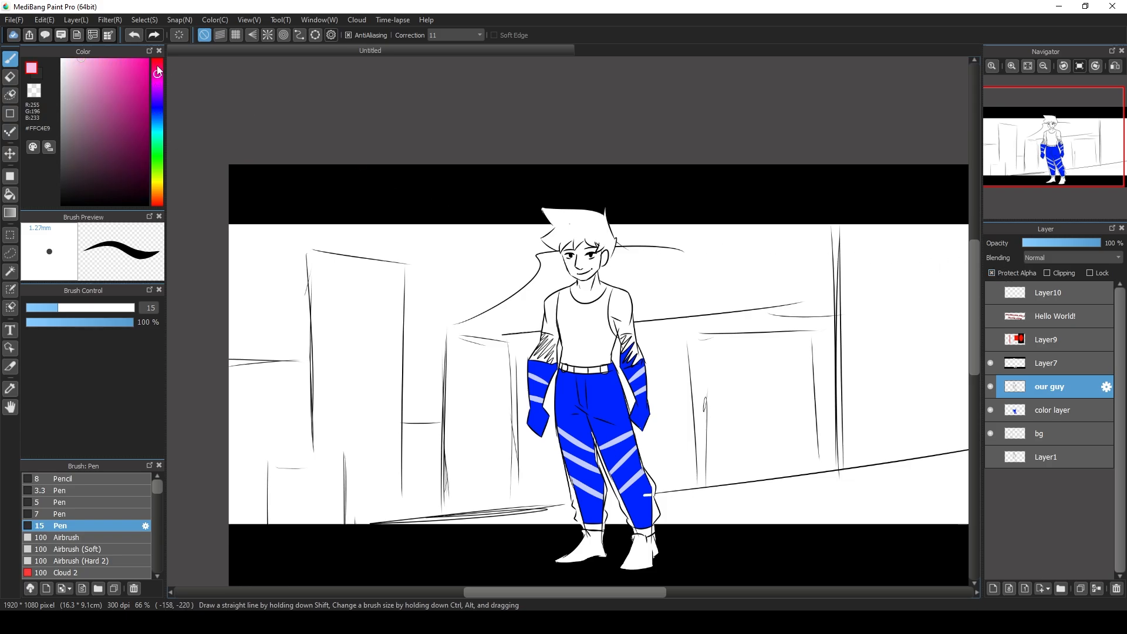
left_click(148, 59)
- Draw a filled red rectangle over the whole figure on the "our guy" layer and examine the recolored lines up close
left_click(10, 176)
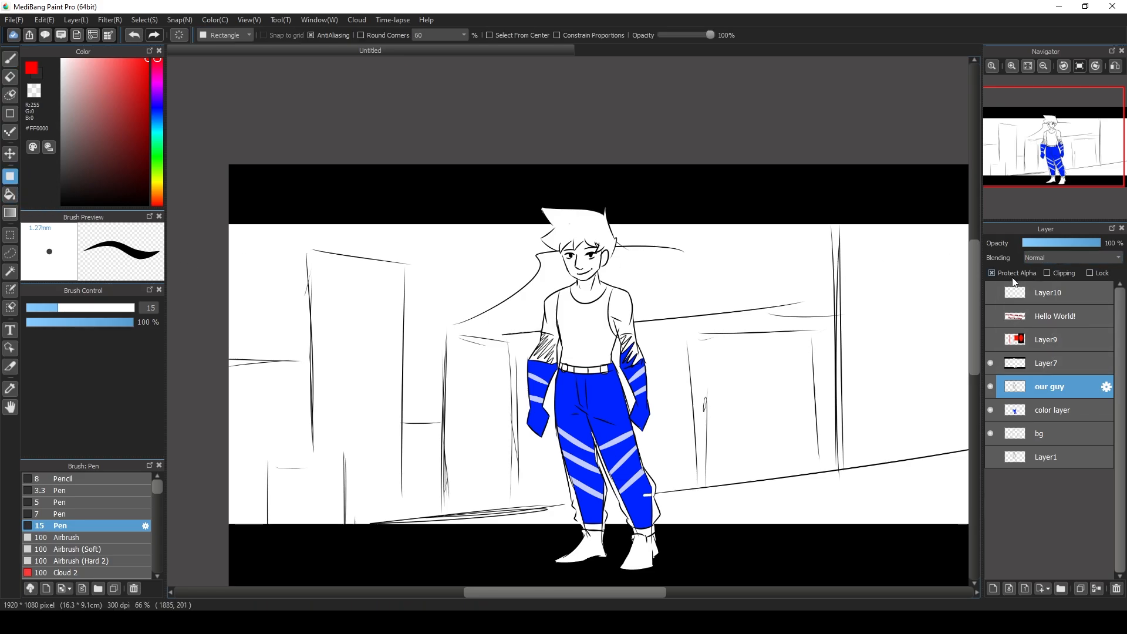
left_click_drag(437, 135, 762, 577)
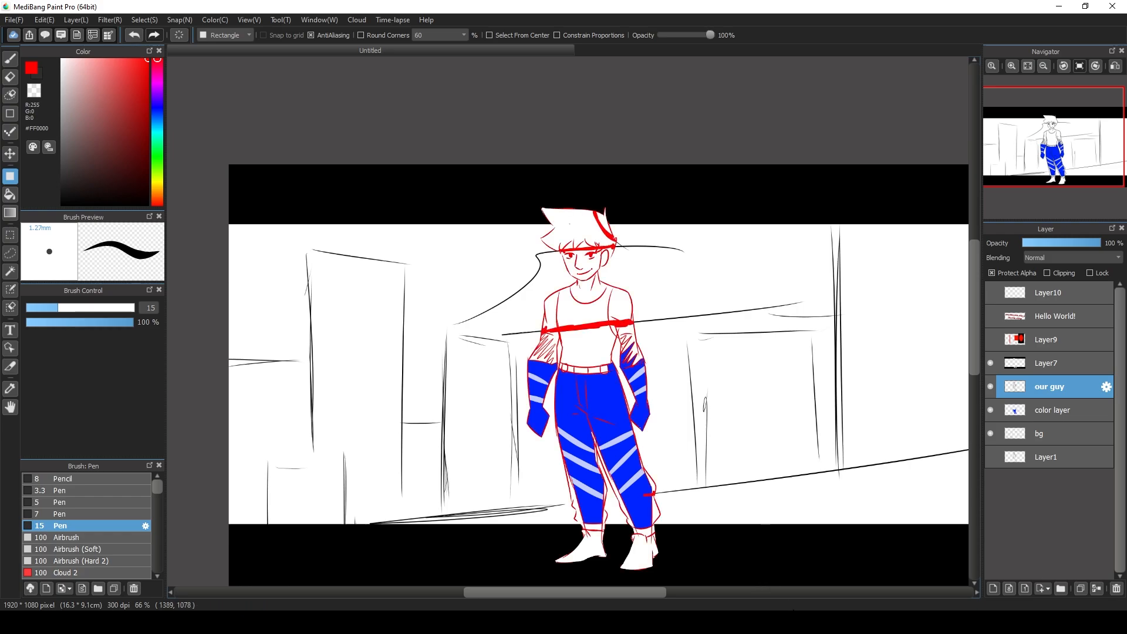
left_click(1012, 66)
left_click(1011, 65)
left_click(1011, 66)
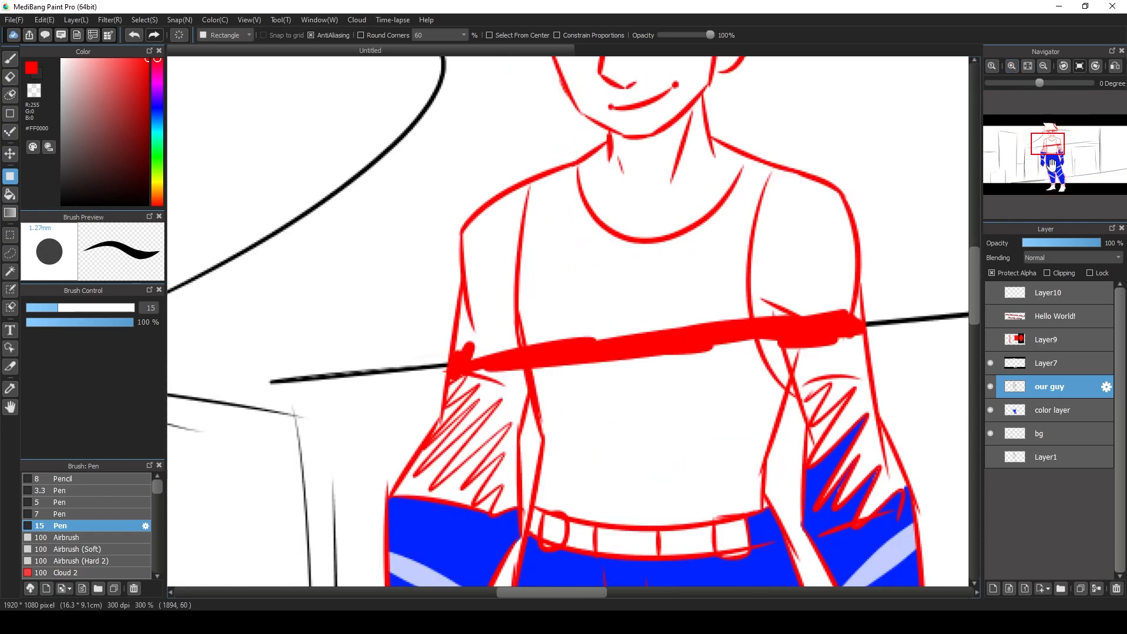
left_click_drag(1051, 167, 1050, 139)
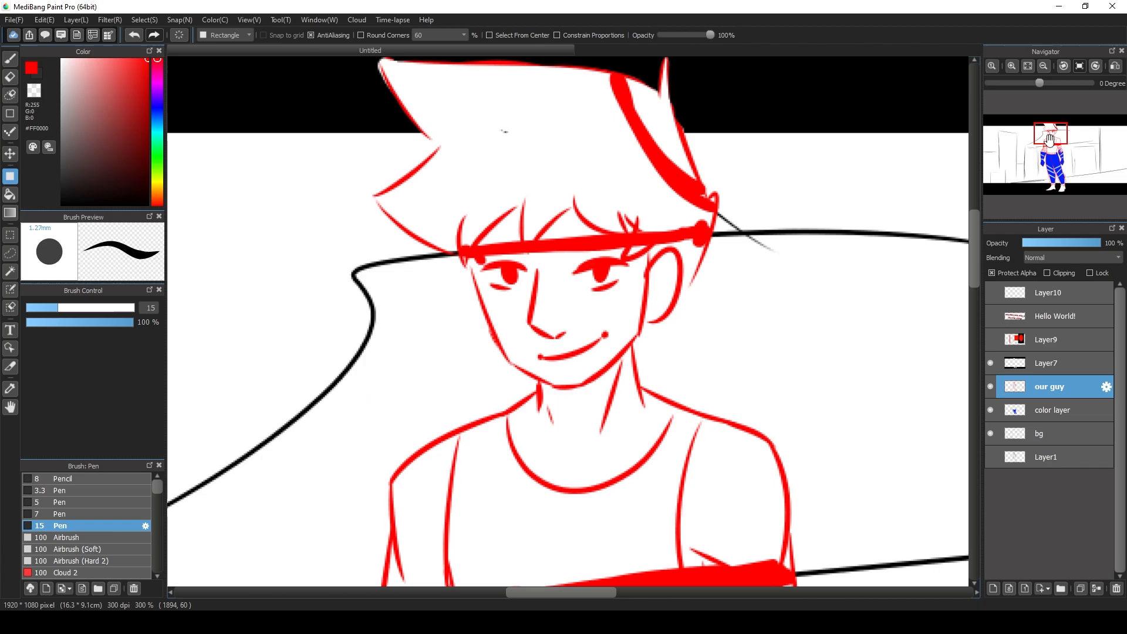
- Undo the red rectangle on the line art layer
key("ctrl+z")
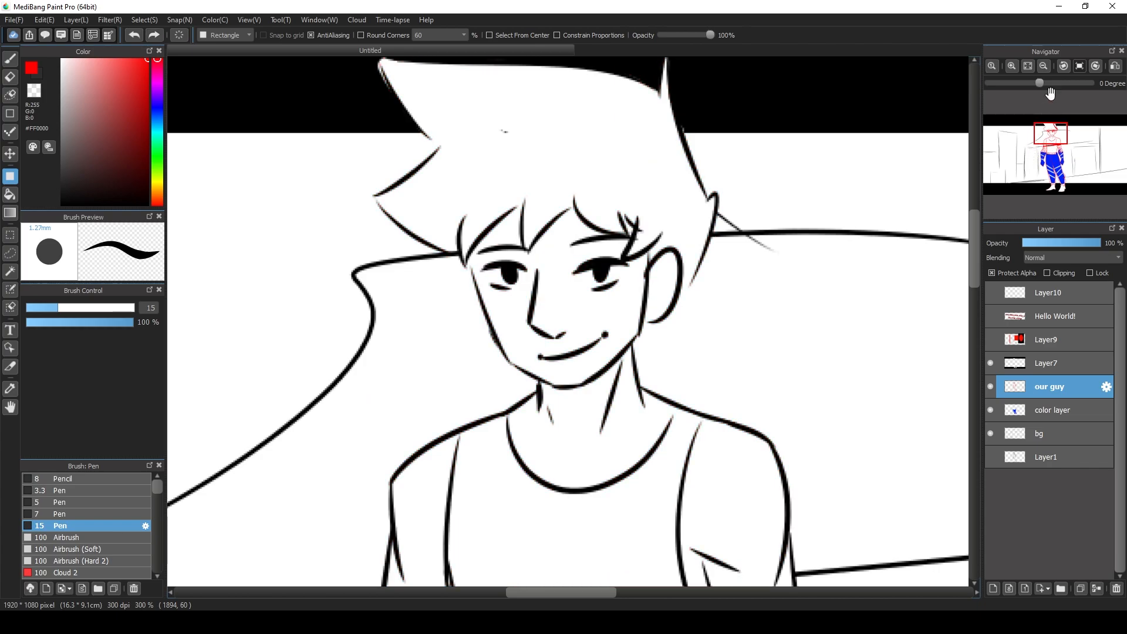
left_click(1046, 66)
left_click(1046, 67)
left_click(1046, 67)
left_click_drag(1048, 134, 1055, 157)
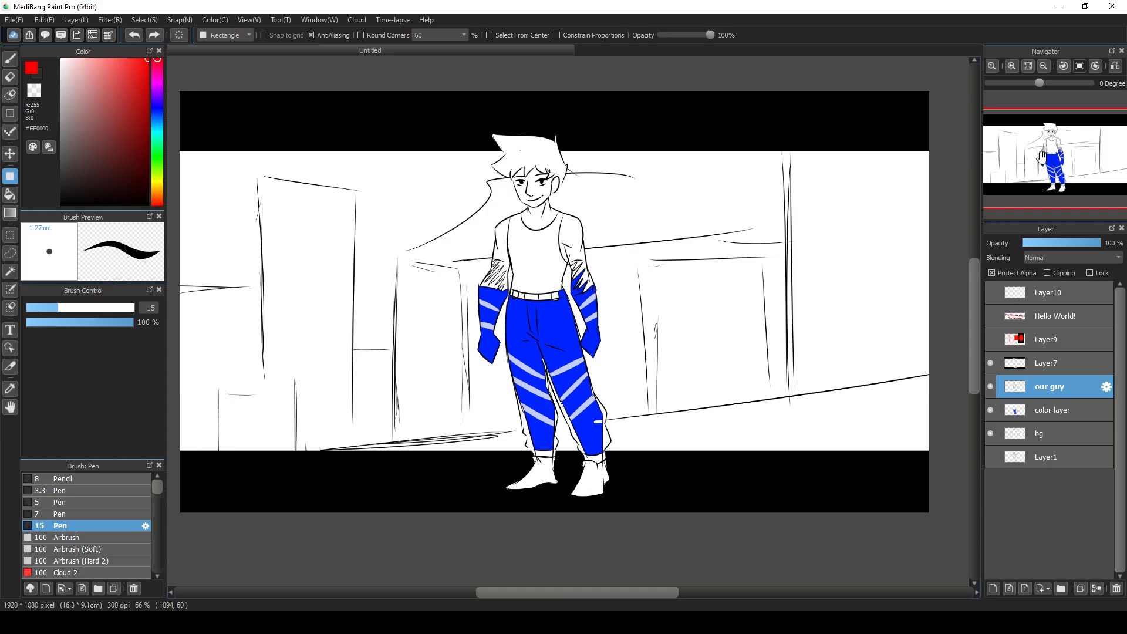
- Create a folder above Layer7 and move Layer7, "our guy" and "color layer" into it
left_click(1048, 370)
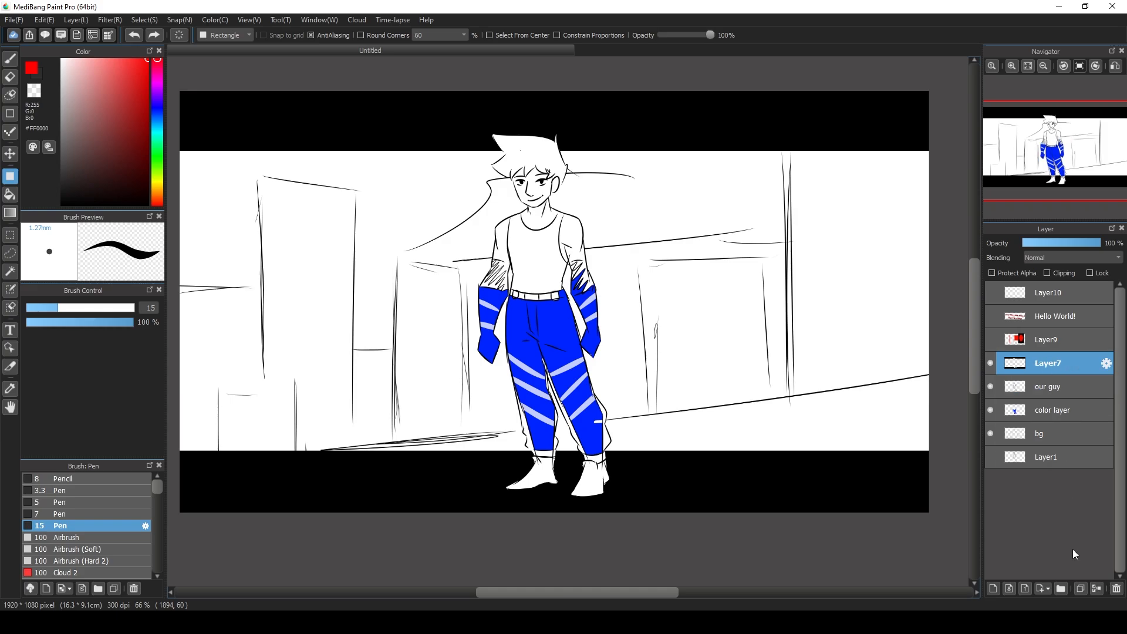
left_click(1063, 589)
left_click(1066, 385)
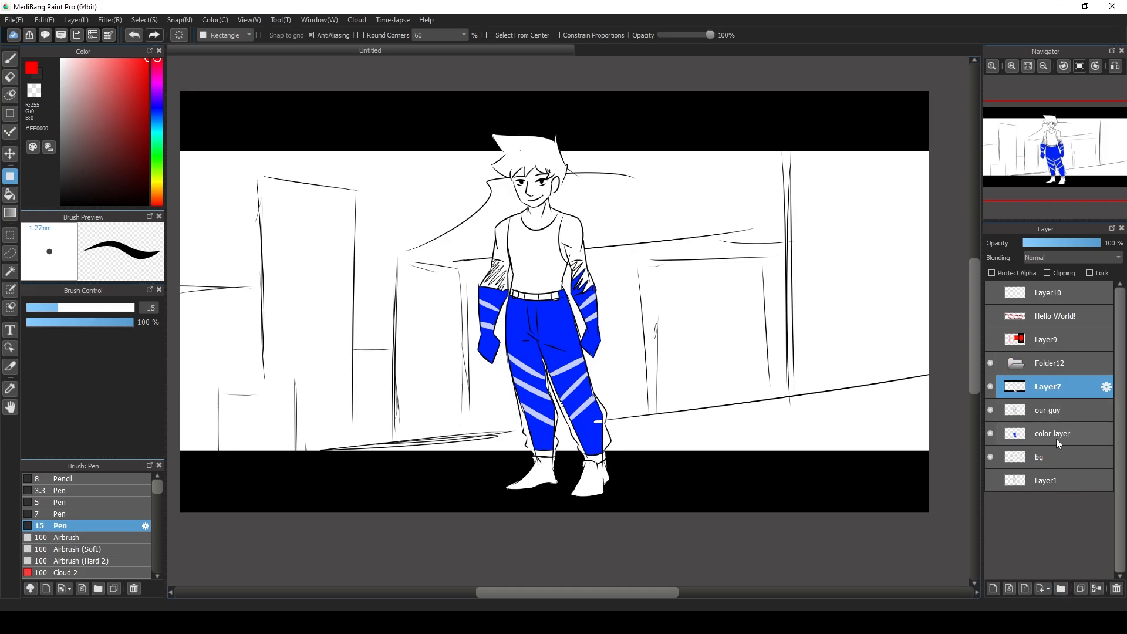
left_click(1057, 439, "shift")
mouse_move(1051, 389)
left_mouse_down()
mouse_move(1060, 368)
mouse_move(1045, 372)
left_mouse_up()
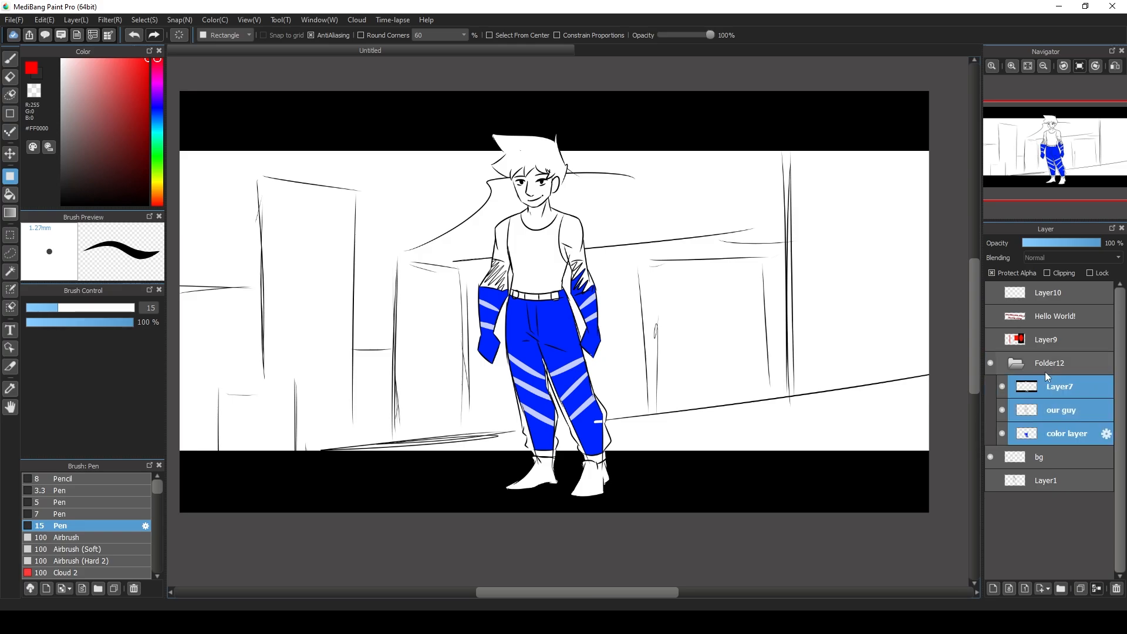
- Collapse the layer folder, hide and show its contents together, and expand it again
left_click(1018, 370)
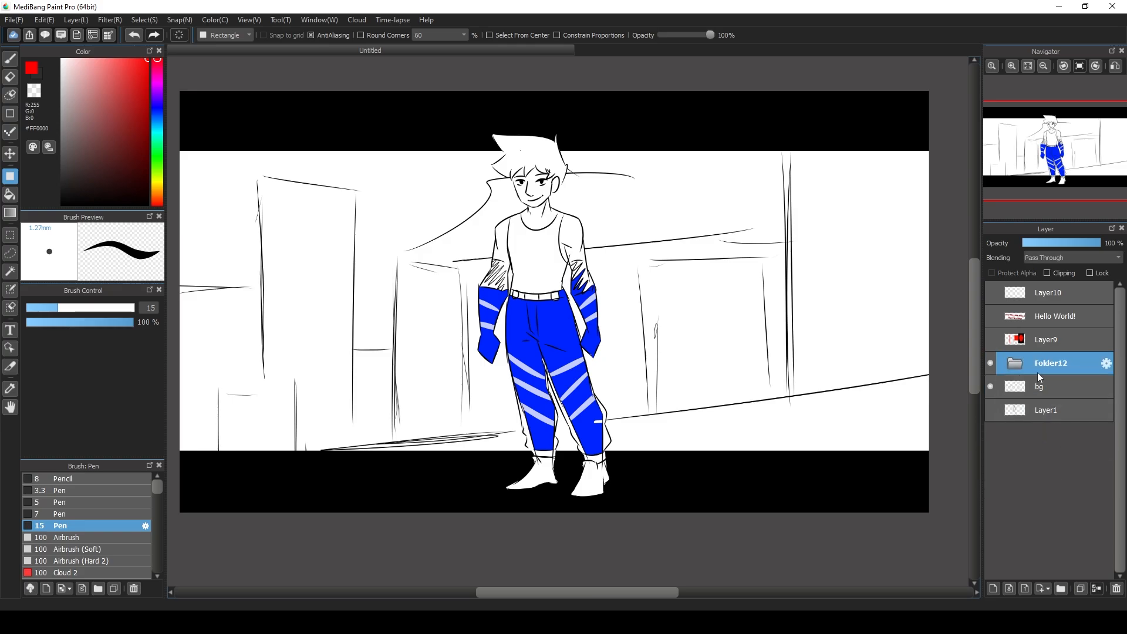
left_click(990, 363)
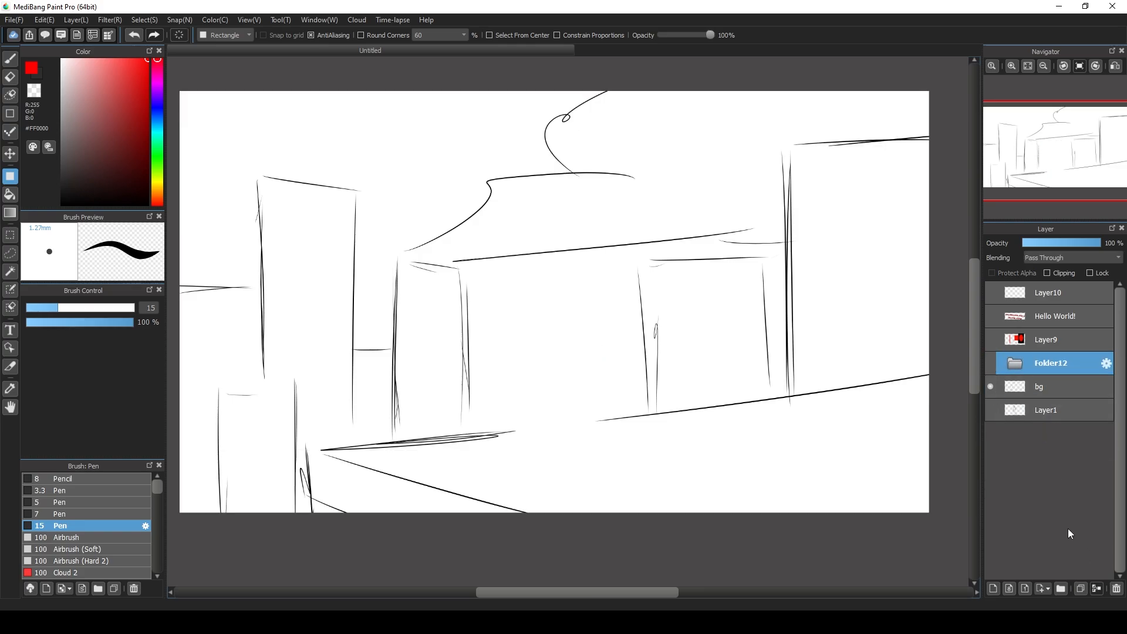
left_click(990, 364)
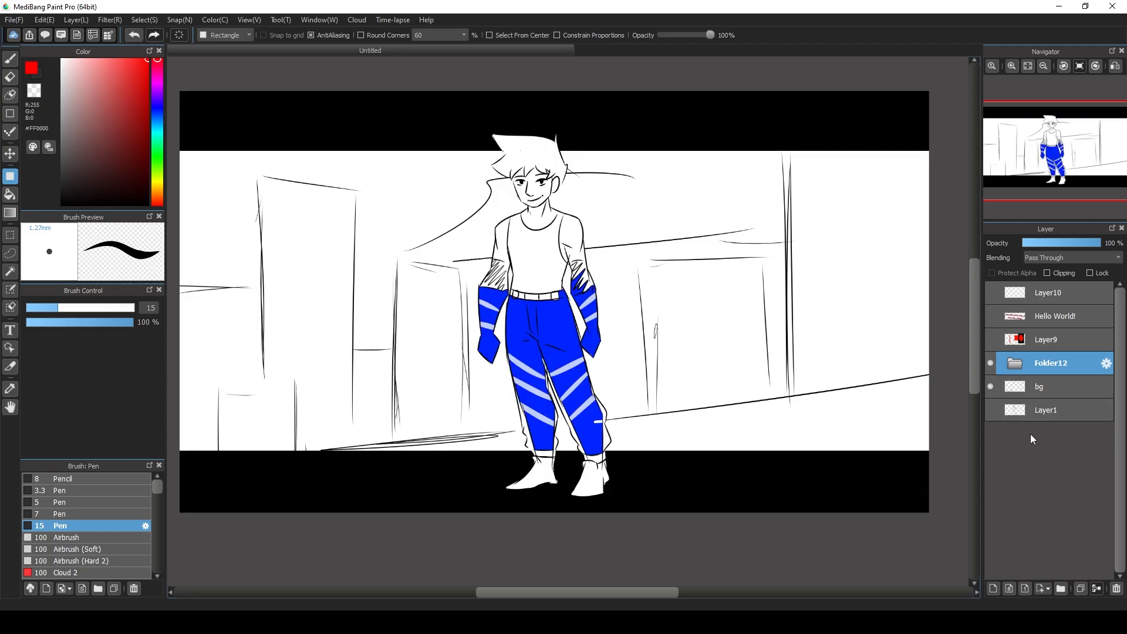
left_click(1016, 365)
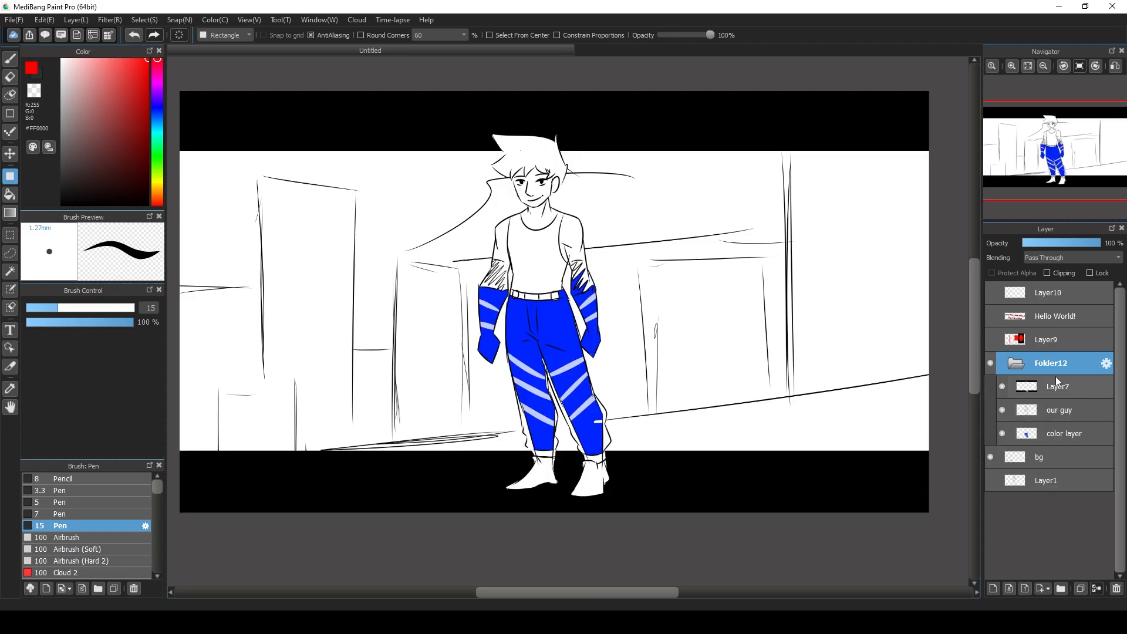
- Undo moving the layers into the folder and creating the folder
key("ctrl+z")
key("ctrl+z")
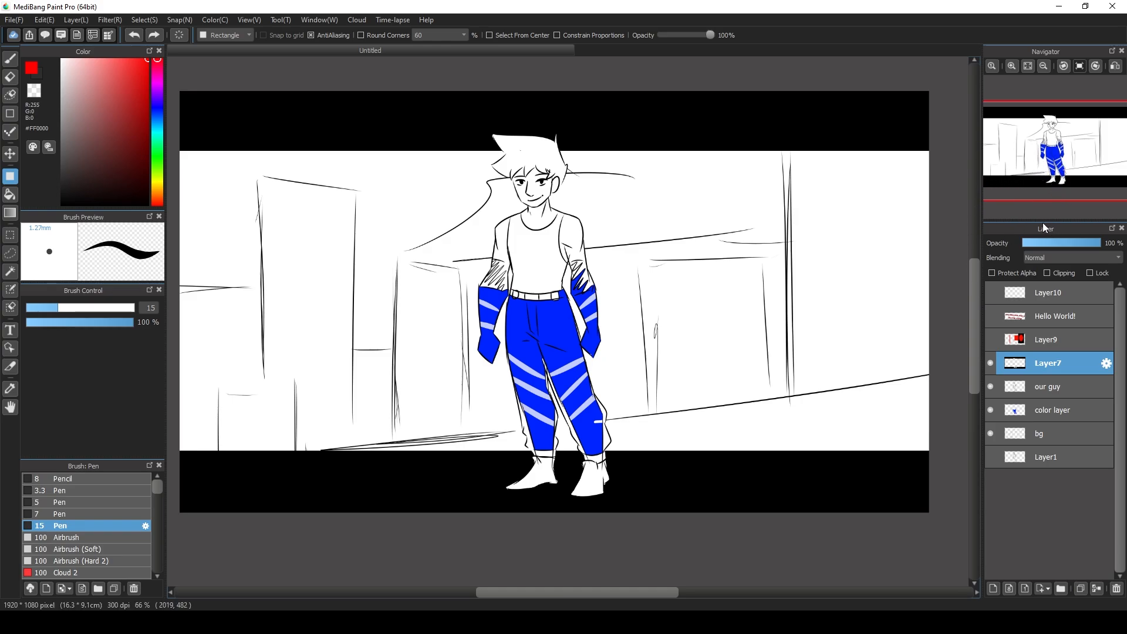
- Add a new layer directly above "color layer" and turn on Clipping for it
left_click(1037, 407)
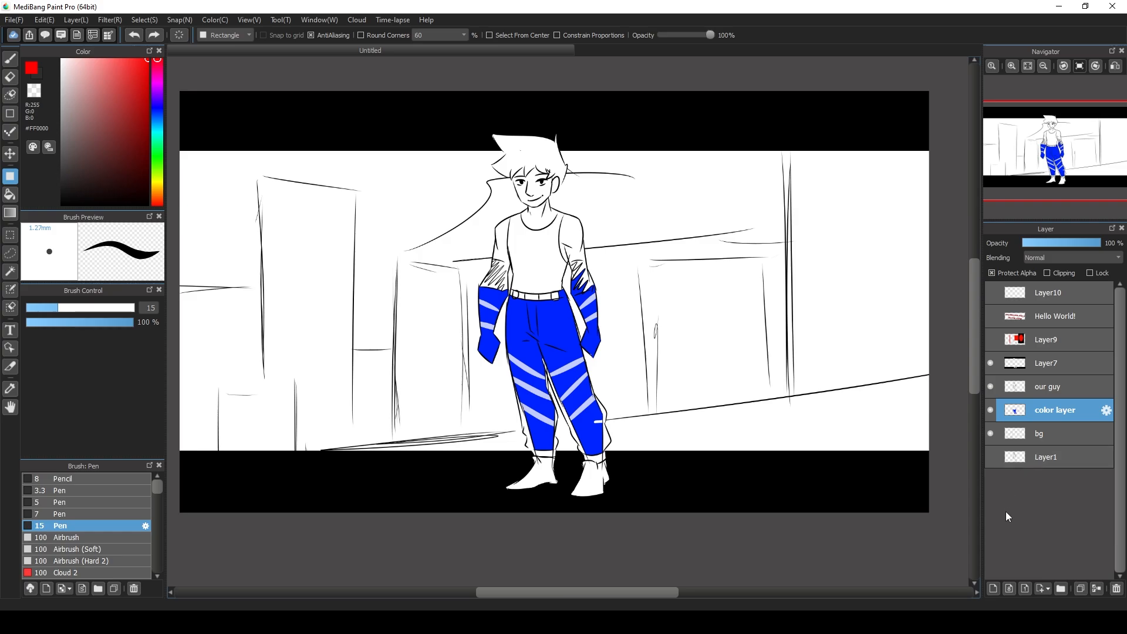
left_click(996, 588)
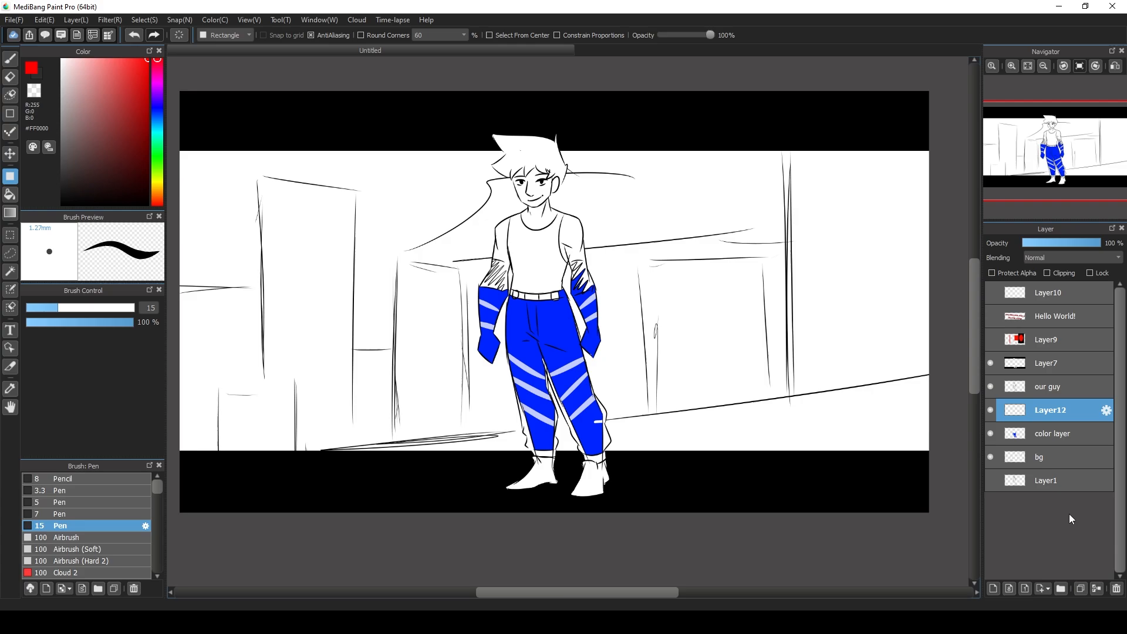
left_click(1047, 274)
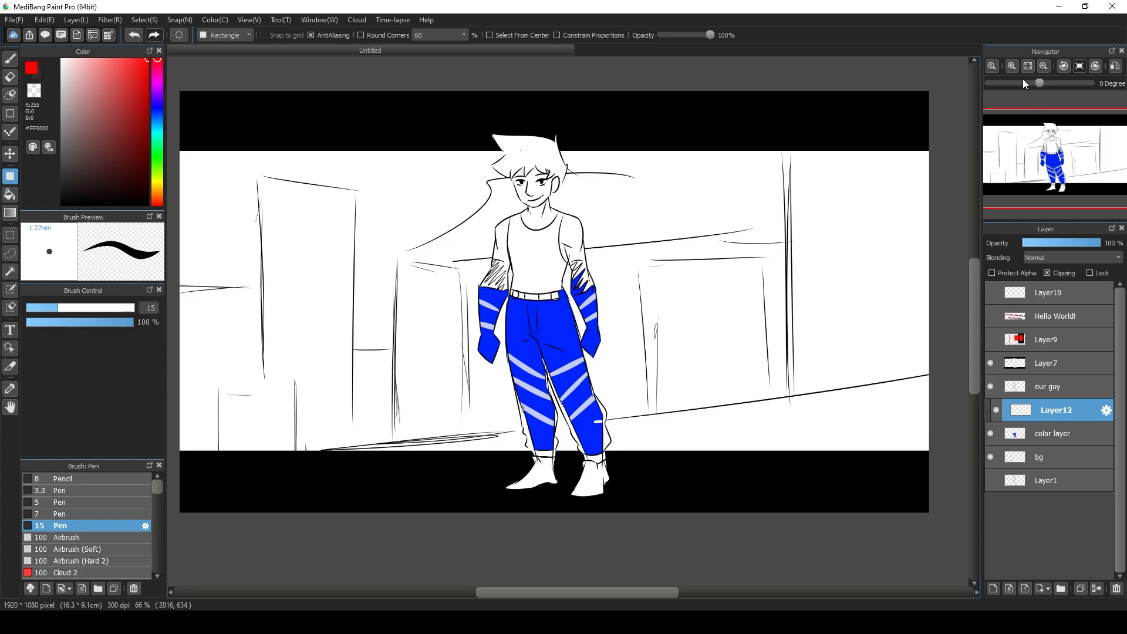
- Paint red horizontal stripes with the Pen brush across the trousers and forearms on the clipped layer
left_click(1012, 65)
left_click(1011, 66)
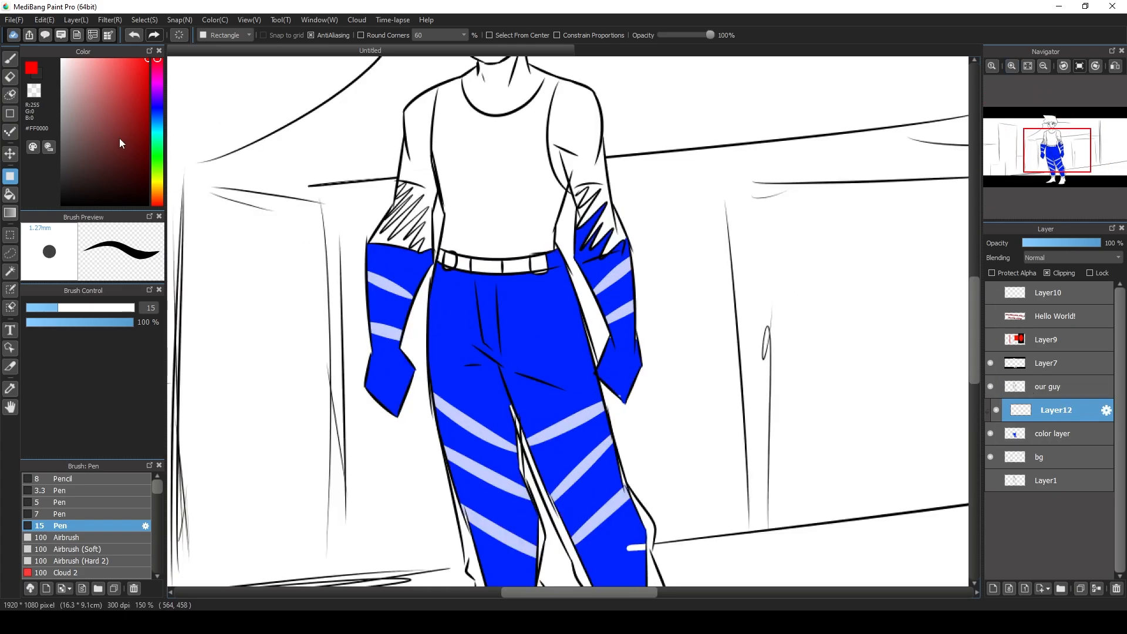
left_click(10, 58)
left_click_drag(441, 435, 565, 442)
left_click_drag(694, 430, 719, 429)
left_click_drag(428, 483, 658, 477)
left_click_drag(458, 555, 704, 533)
left_click_drag(385, 380, 757, 352)
left_click_drag(335, 321, 771, 286)
left_click_drag(301, 258, 652, 248)
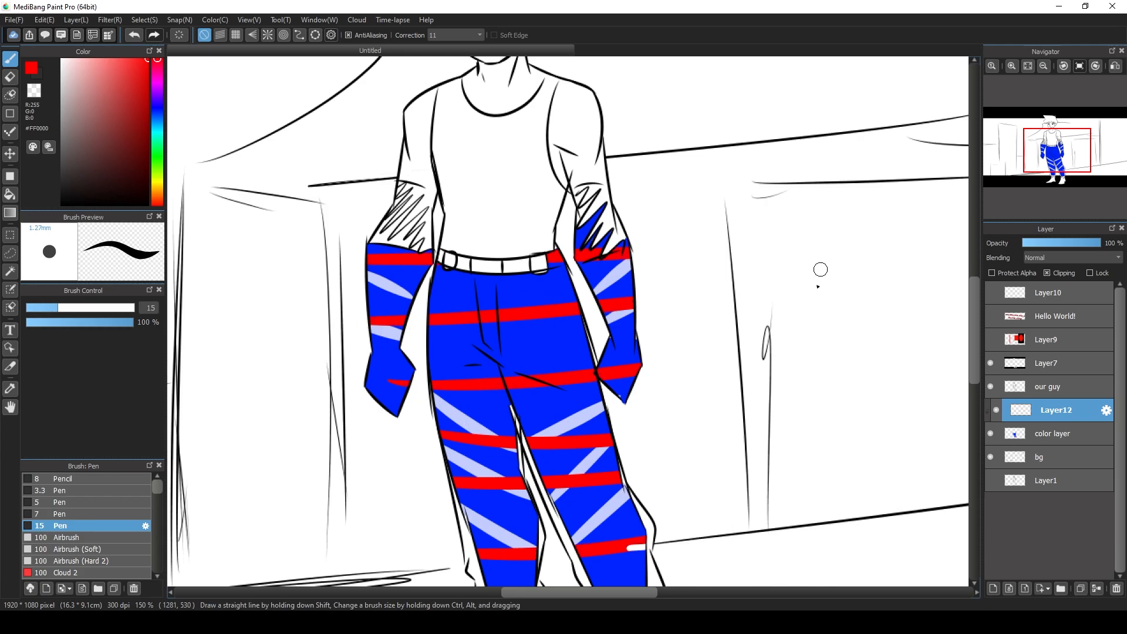
- Hide the clipped layer and paint four horizontal red strokes across the trousers and forearms directly on "color layer"
left_click(996, 409)
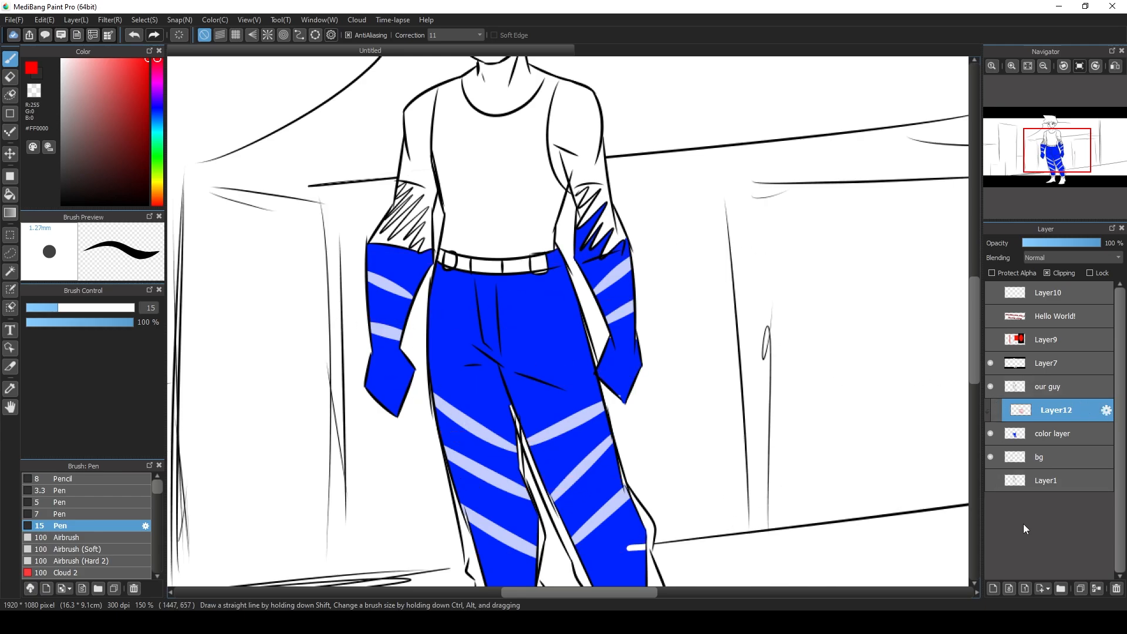
left_click(1019, 431)
left_click_drag(411, 475, 640, 476)
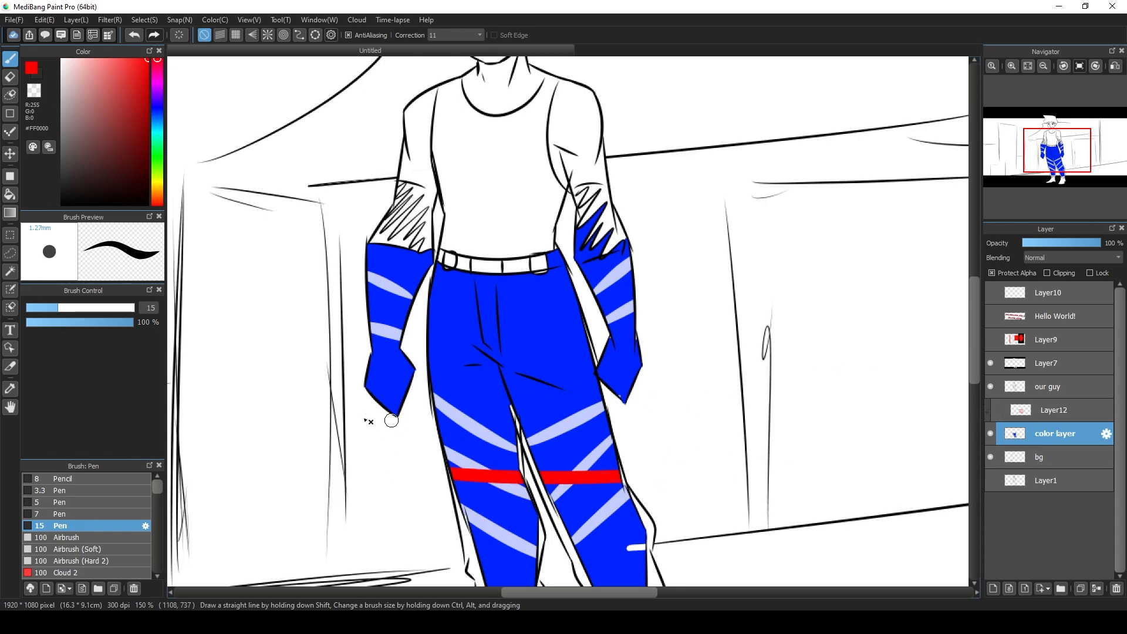
left_click_drag(411, 419, 623, 419)
left_click_drag(361, 351, 645, 350)
left_click_drag(361, 282, 614, 281)
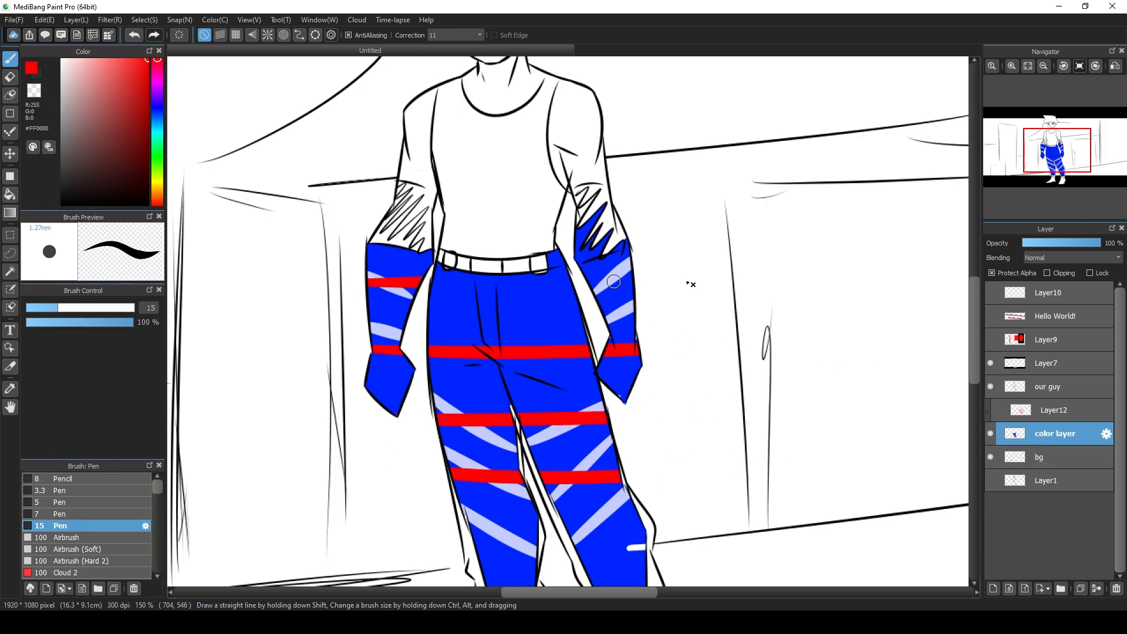
- Toggle the visibility of "color layer", undo the red stripes painted on it, and show the clipped Layer12
left_click(991, 433)
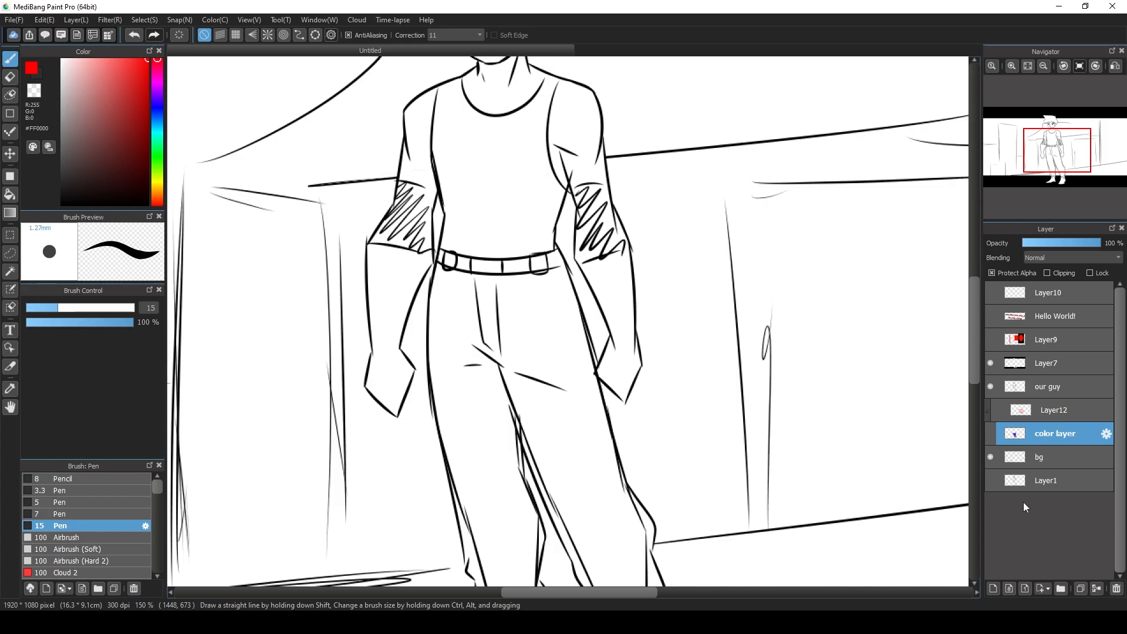
left_click(990, 434)
key("ctrl+z")
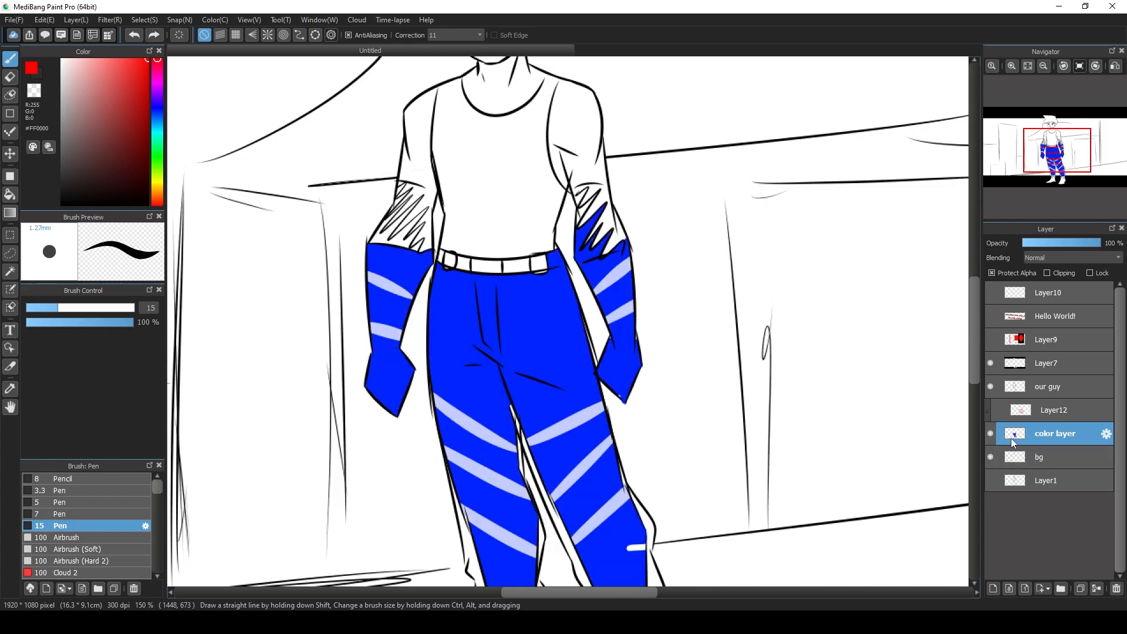
left_click(1033, 411)
left_click(996, 410)
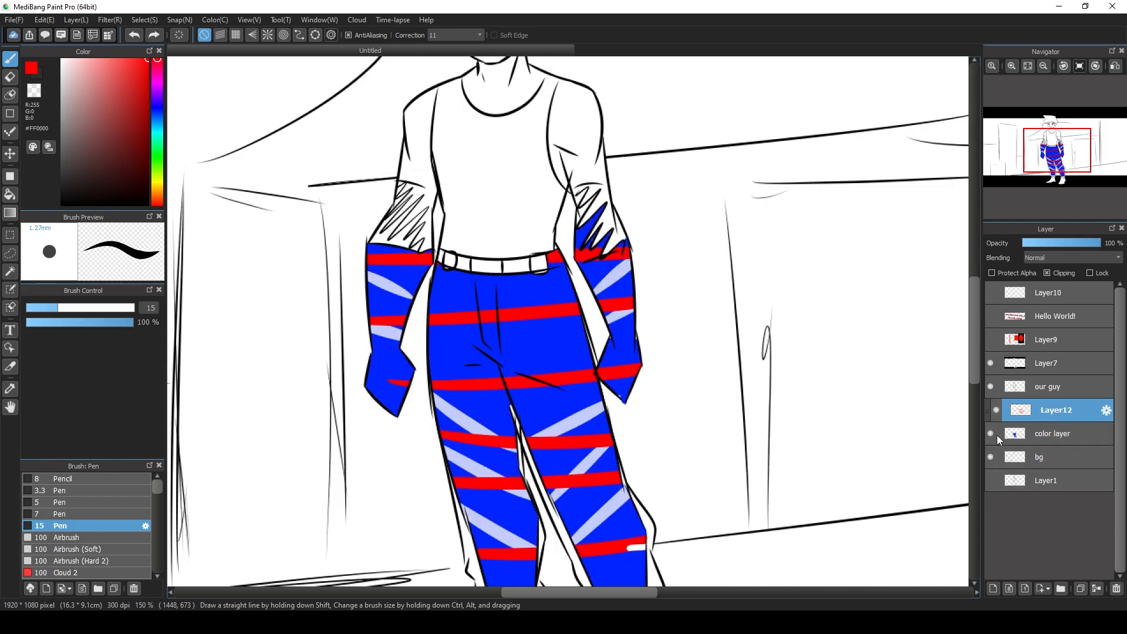
- Undo all the red stripes painted on the clipped Layer12
left_click(1043, 65)
left_click(1043, 66)
key("d")
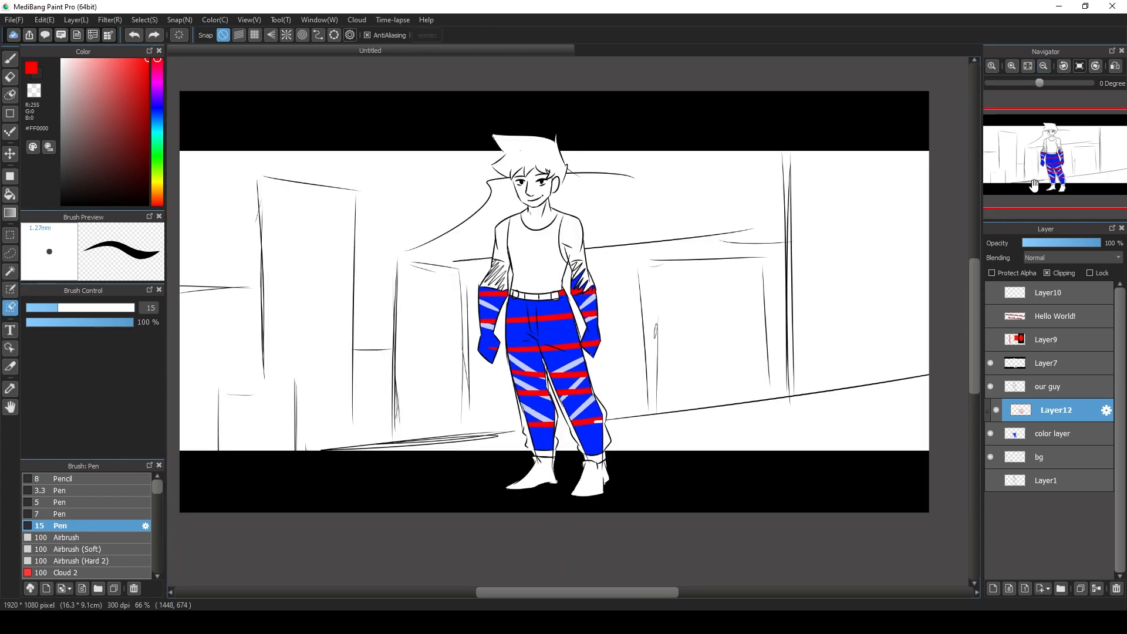
key("ctrl+z")
left_click(10, 59)
key("ctrl+z")
key("ctrl+z")
key("ctrl+z")
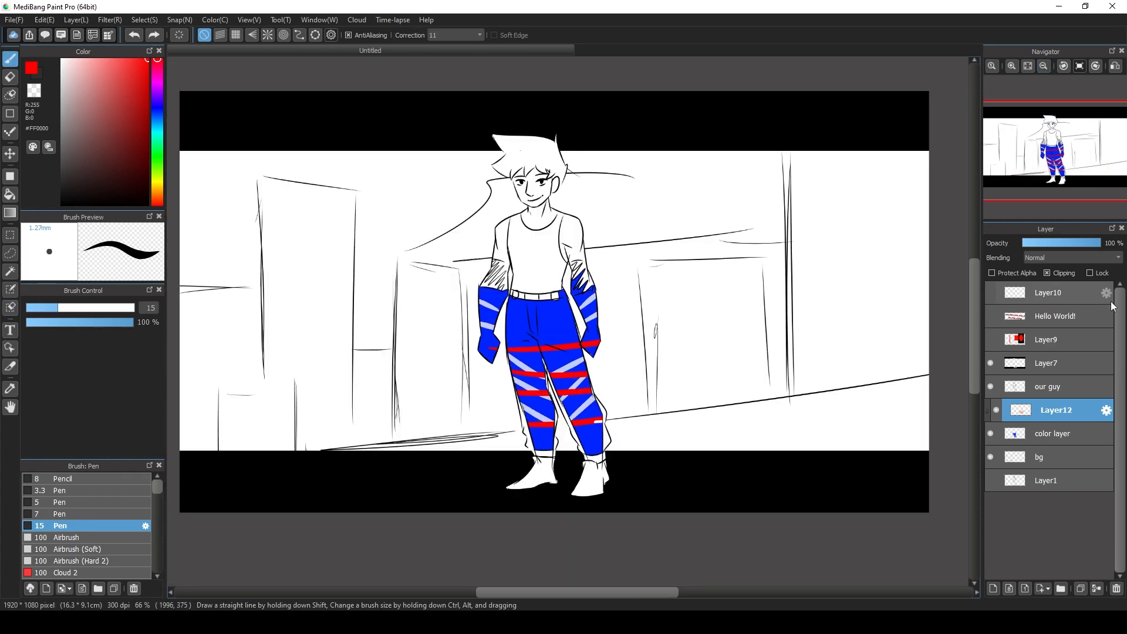
key("ctrl+z")
key("ctrl+z")
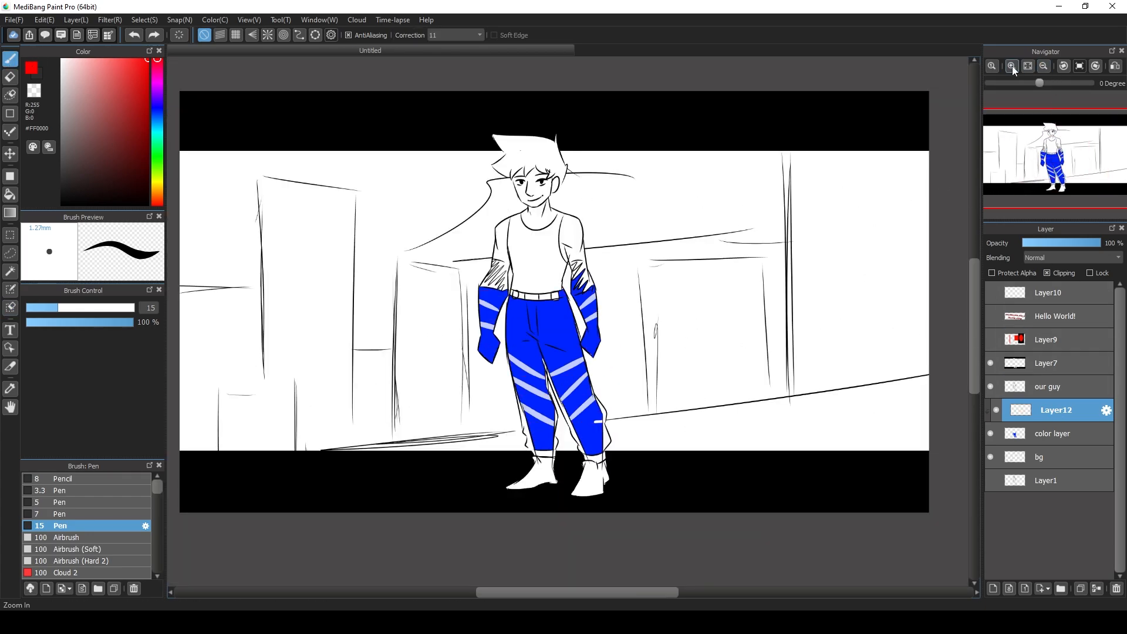
- Apply a linear Foreground-Transparent gradient in red to the clipped Layer12, running upward from the trouser hems to the upper trousers
left_click(1012, 66)
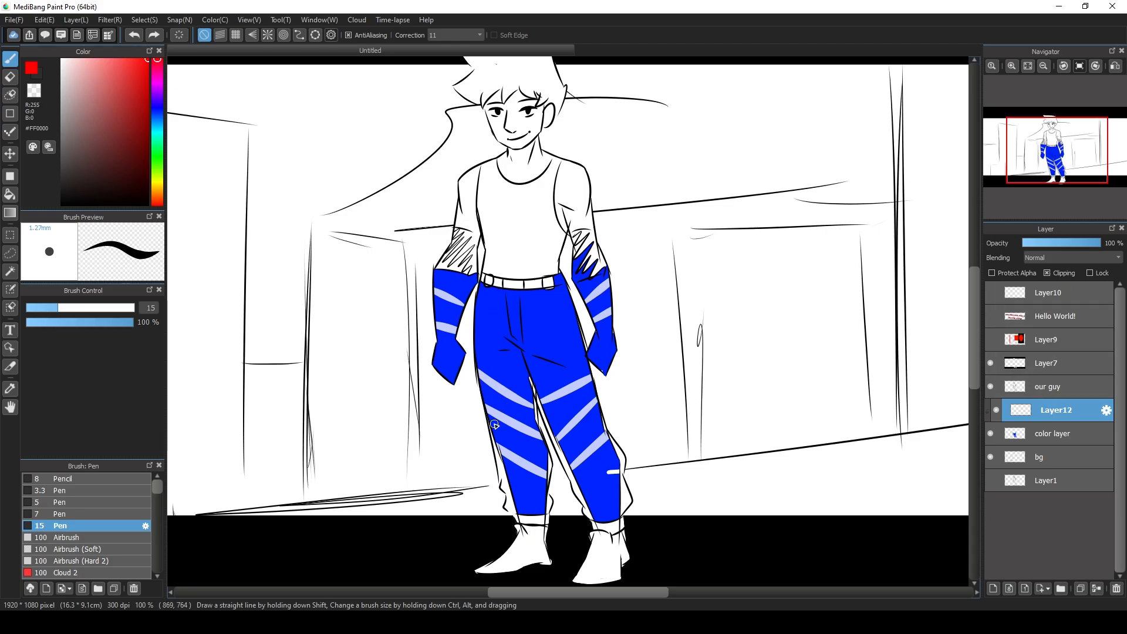
left_click(10, 213)
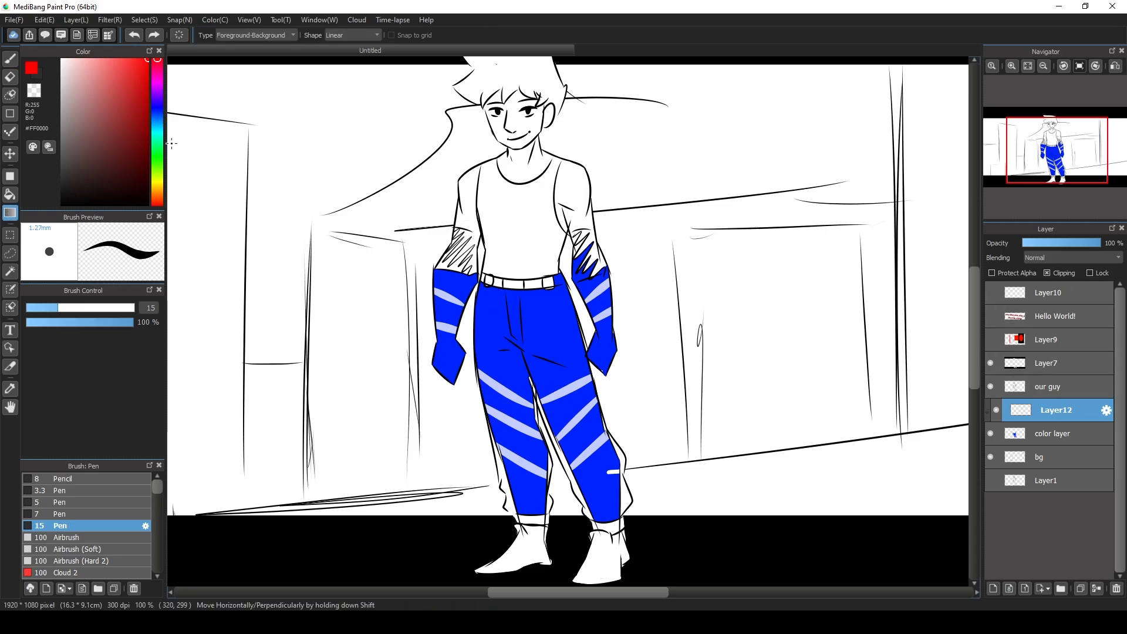
left_click(1044, 67)
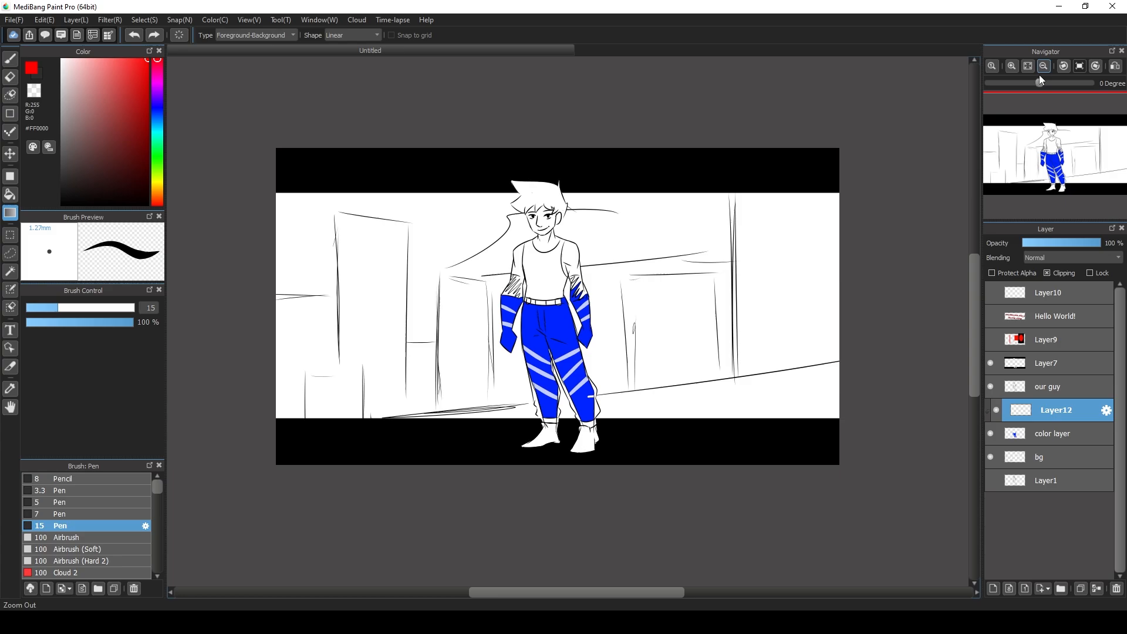
left_click(252, 54)
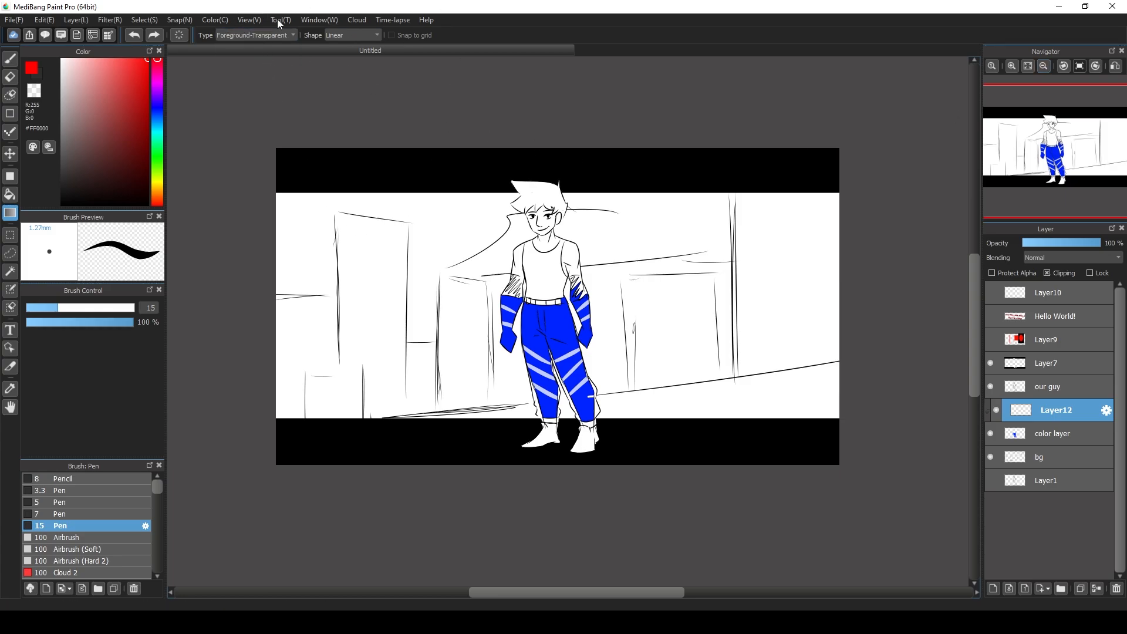
left_click_drag(555, 418, 555, 320)
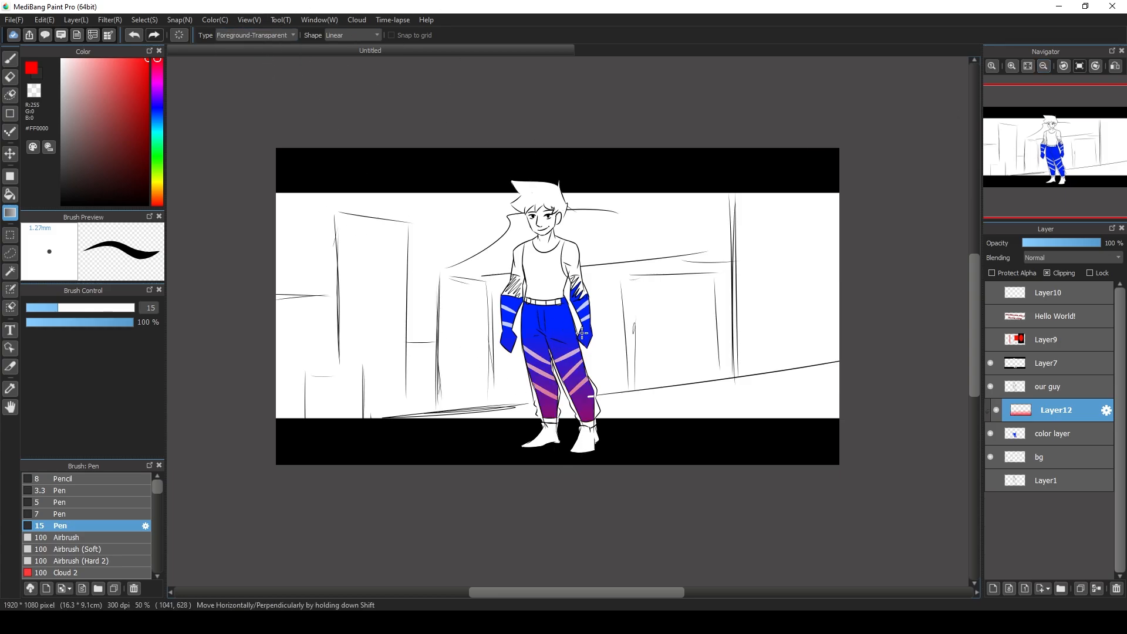
- Examine the red gradient on the character's trousers at several magnifications
left_click(1012, 67)
left_click(1012, 68)
left_click(1012, 68)
mouse_move(1055, 162)
left_mouse_down()
mouse_move(1056, 183)
mouse_move(1057, 164)
left_mouse_up()
left_click(1012, 67)
left_click(1012, 67)
left_click(1042, 66)
left_click(1041, 66)
left_click(1042, 65)
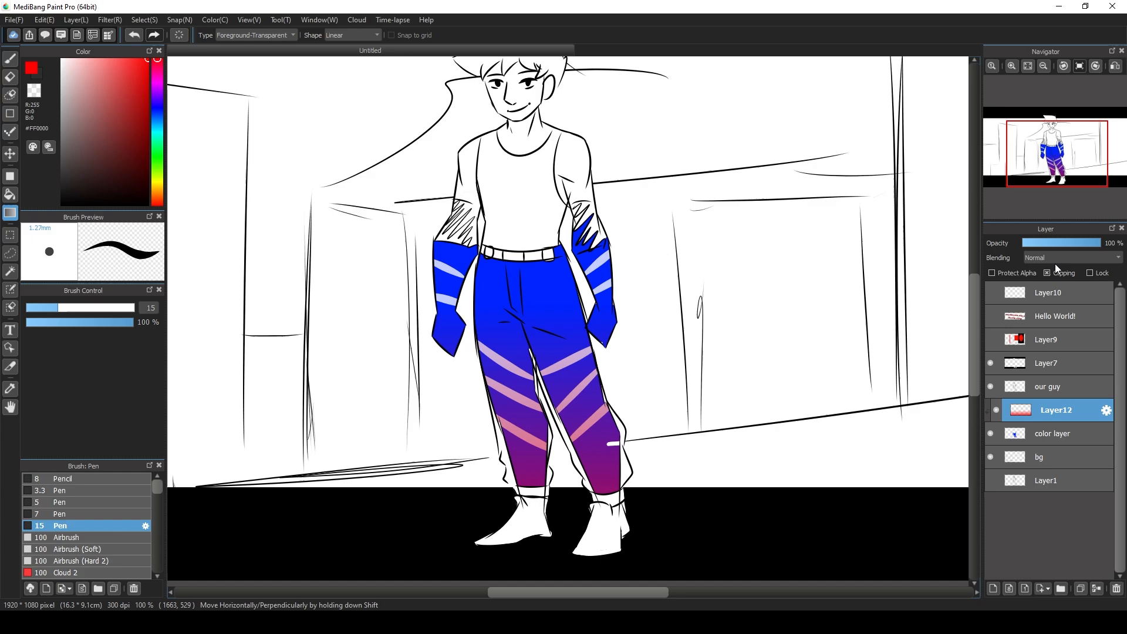
- Set Layer12's blending mode to Multiply and inspect the lower trouser legs up close
left_click(1081, 259)
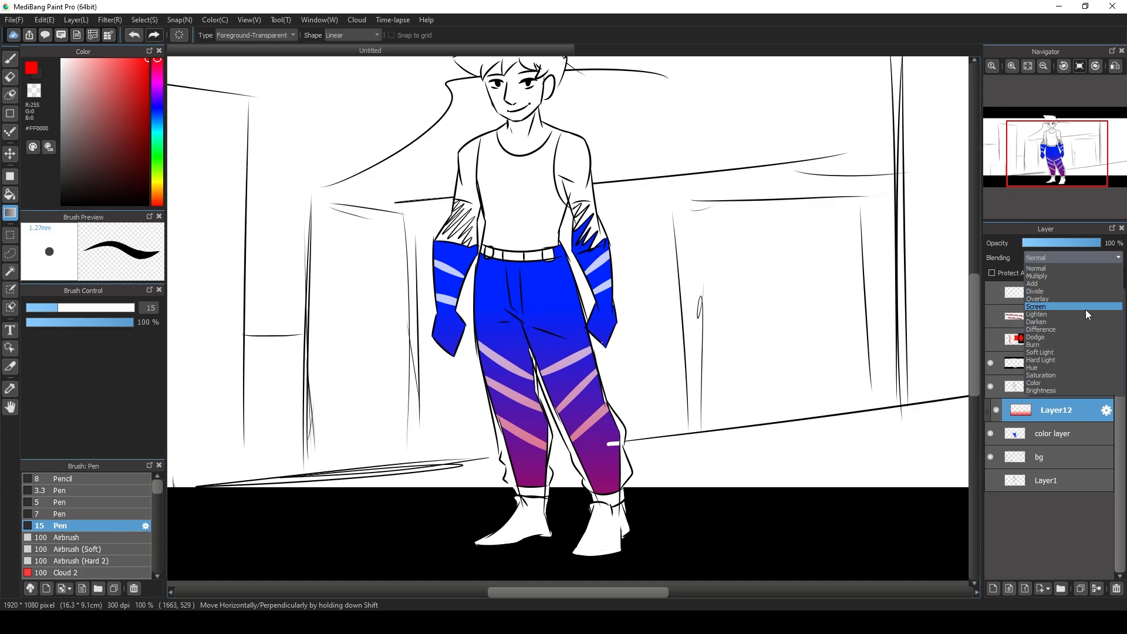
left_click(1067, 276)
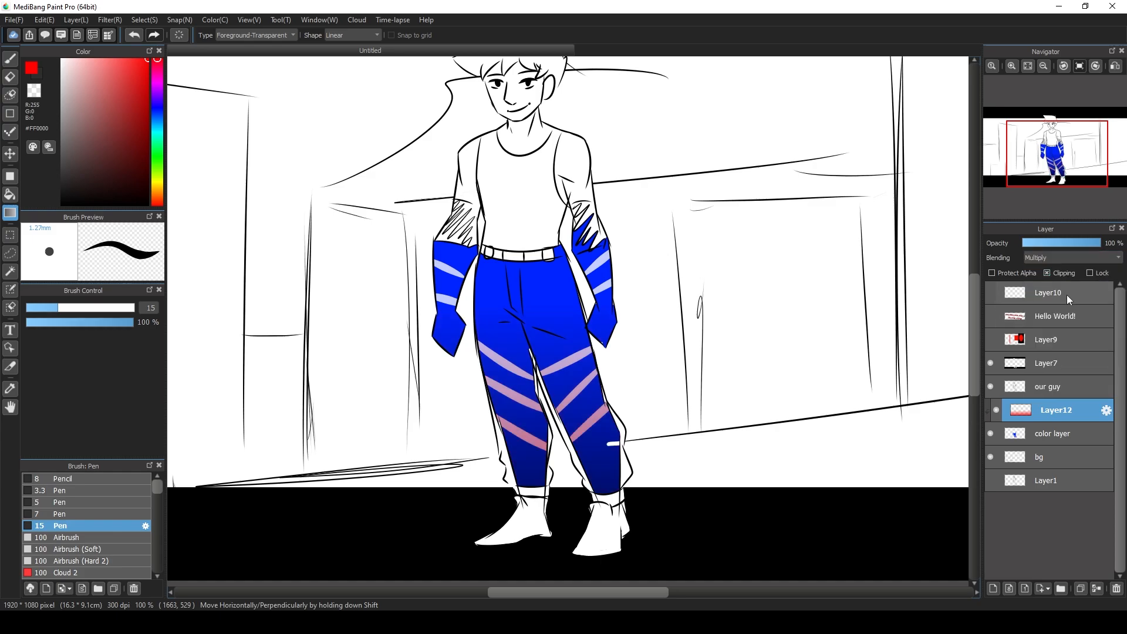
left_click(1012, 66)
left_click(1011, 66)
left_click_drag(1056, 166, 1050, 181)
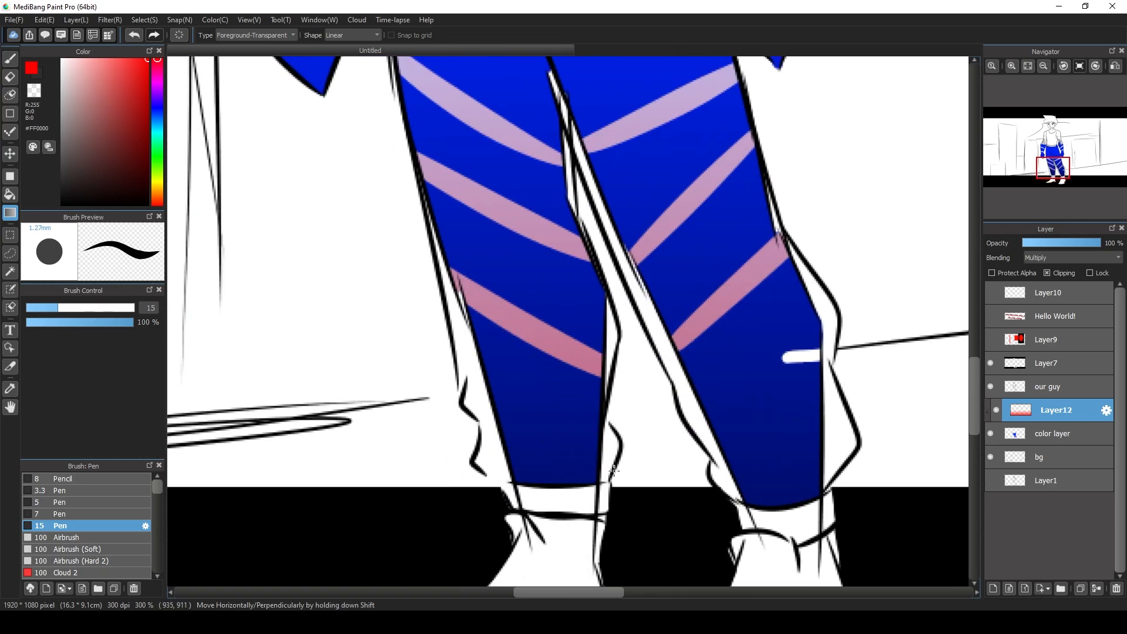
left_click(1042, 66)
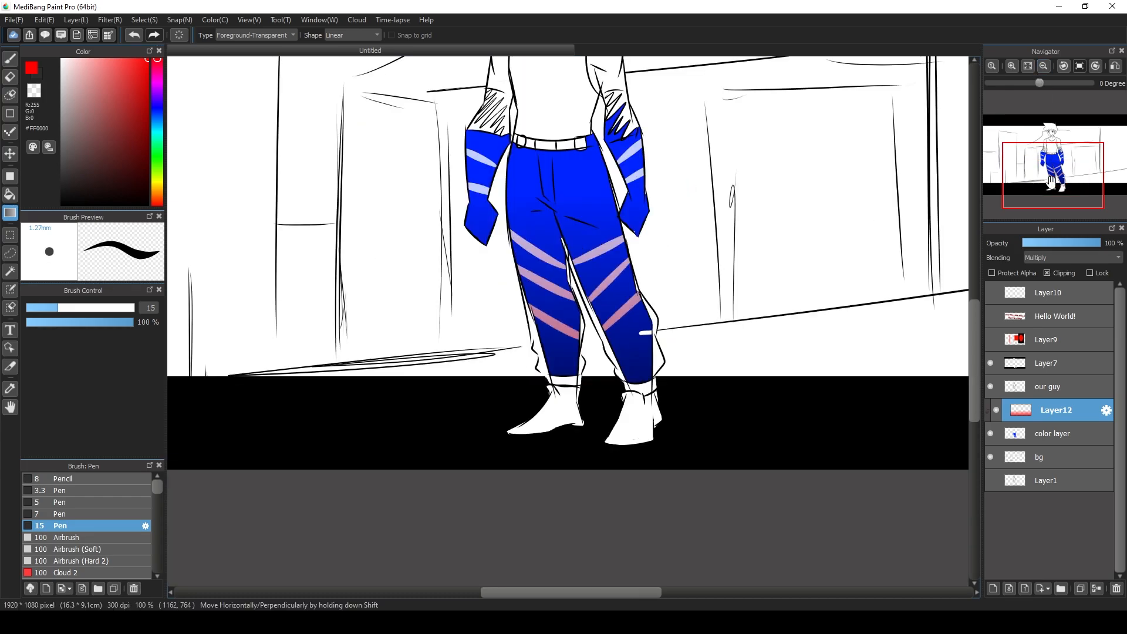
- Set Layer12's blending mode to Add and inspect the gradient on the trousers up close
left_click(1052, 257)
left_click(1047, 283)
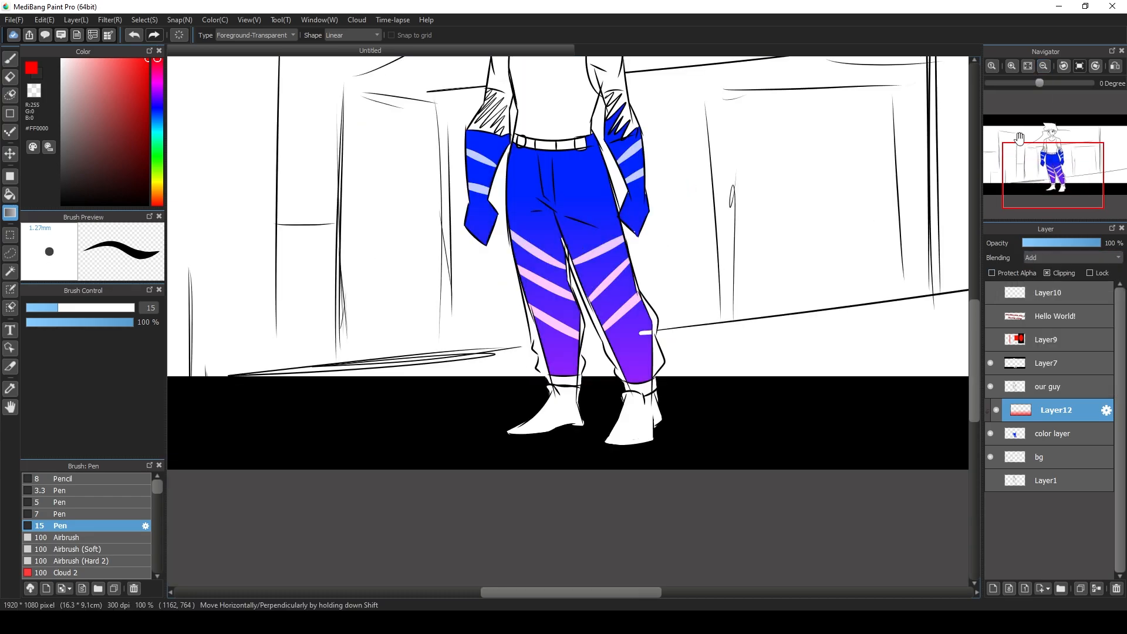
left_click(1012, 66)
left_click(1012, 65)
mouse_move(1058, 178)
left_mouse_down()
mouse_move(1056, 160)
mouse_move(1057, 174)
left_mouse_up()
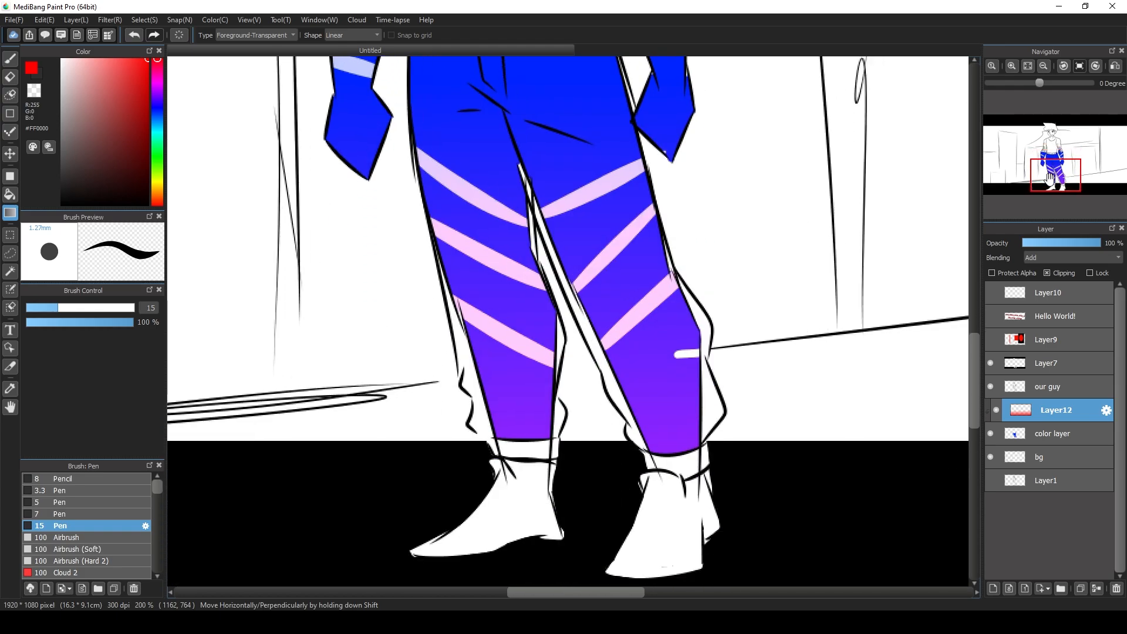
left_click(1042, 67)
- Try the Divide, Overlay and Screen blending modes in turn on Layer12's gradient
left_click(1053, 257)
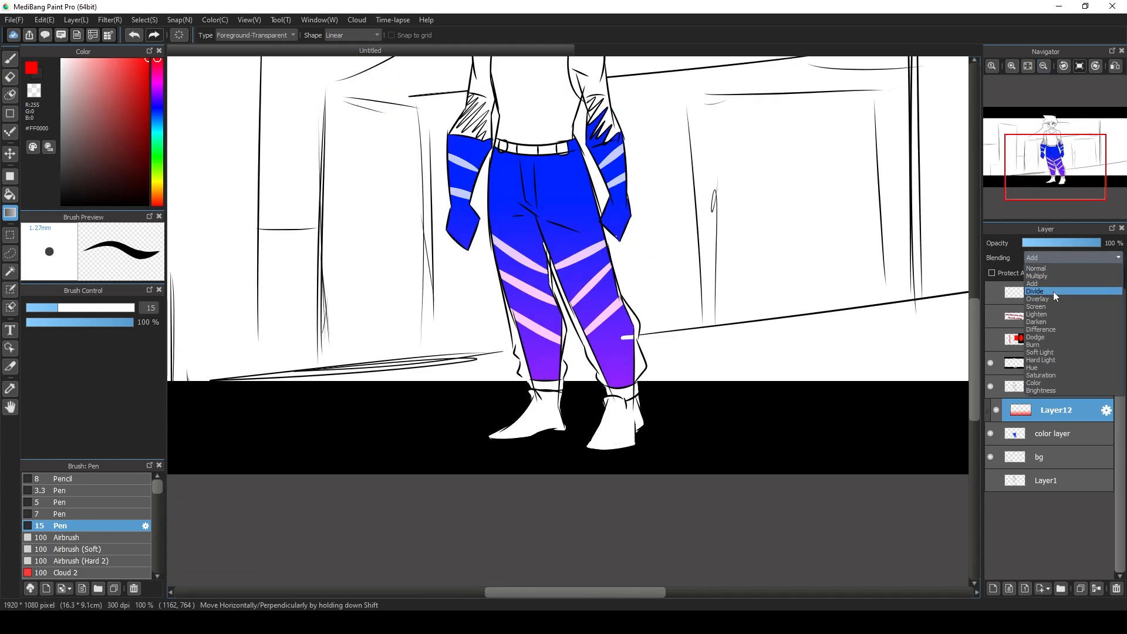
left_click(1056, 293)
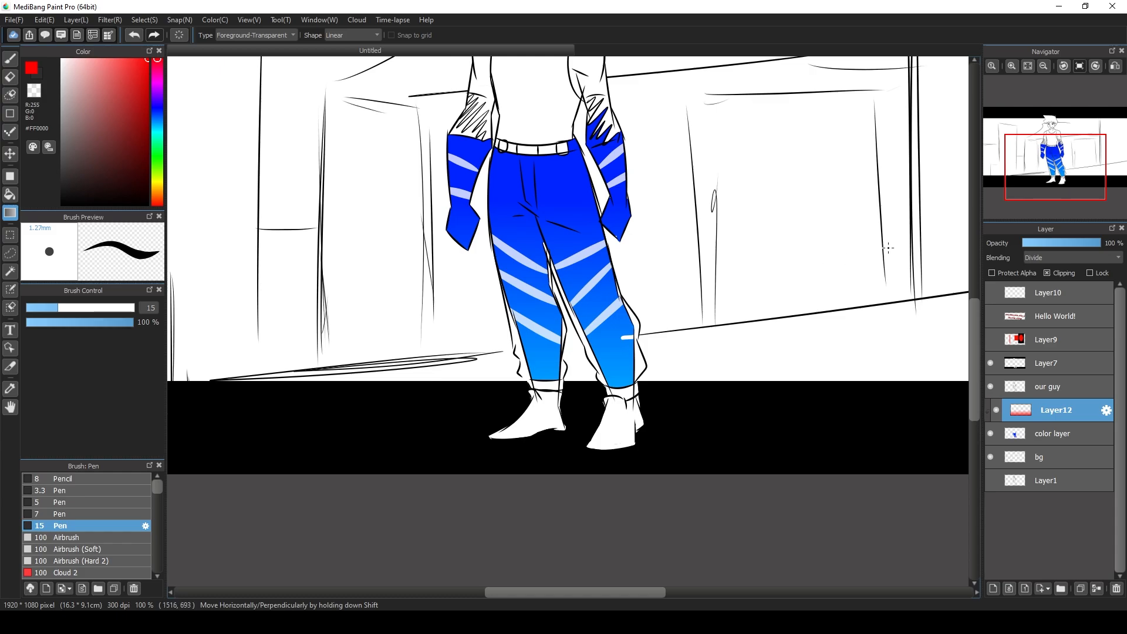
left_click(1079, 259)
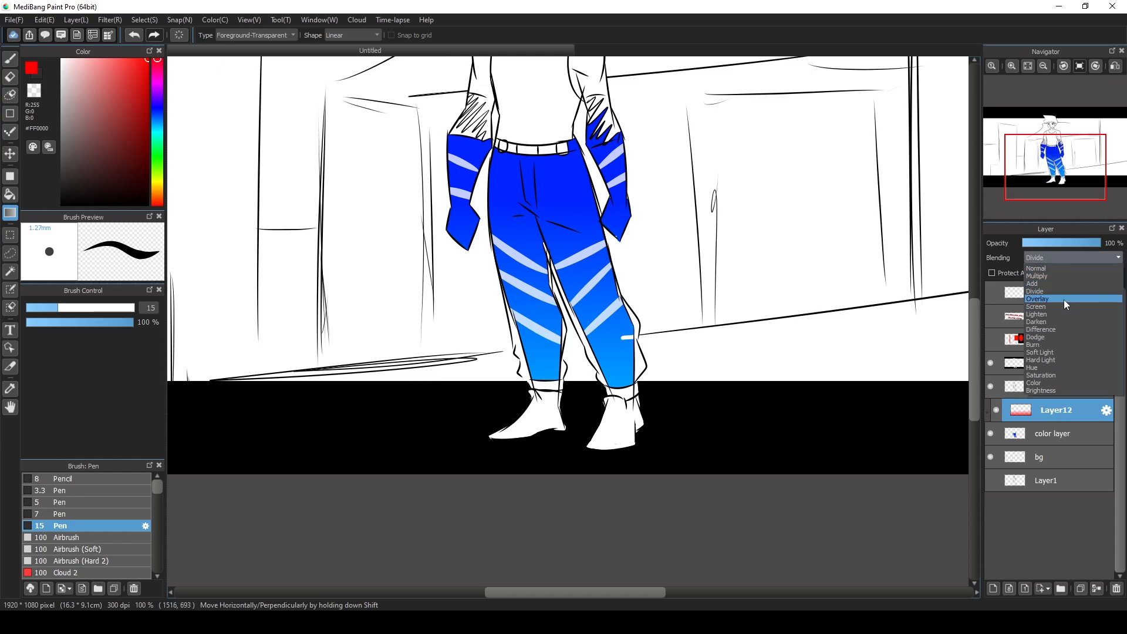
left_click(1064, 299)
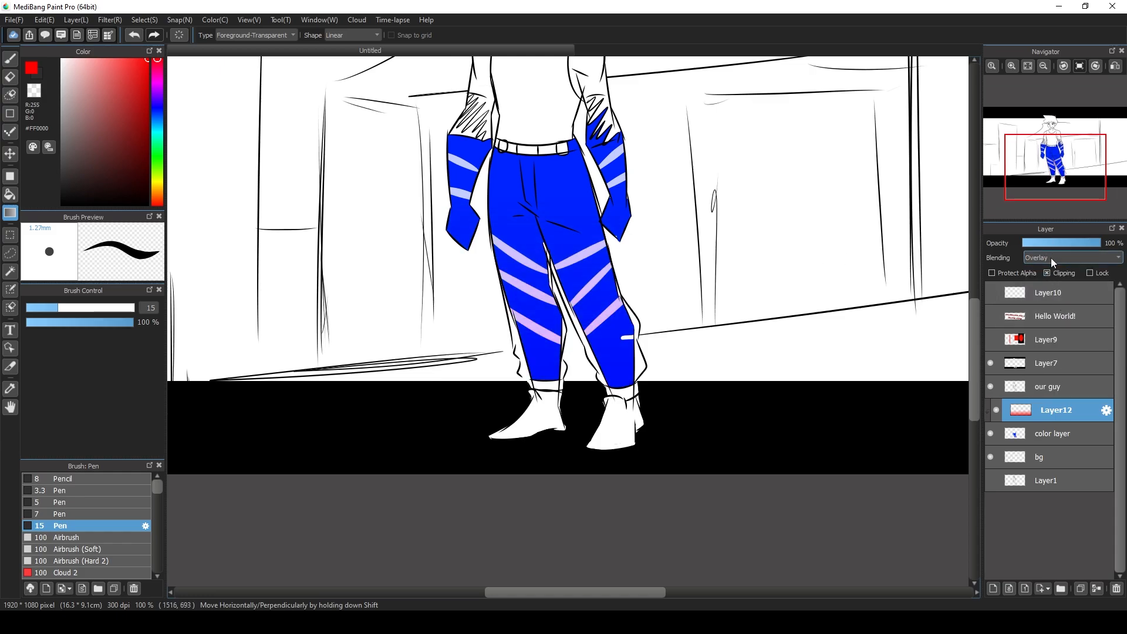
left_click(1050, 258)
left_click(1058, 306)
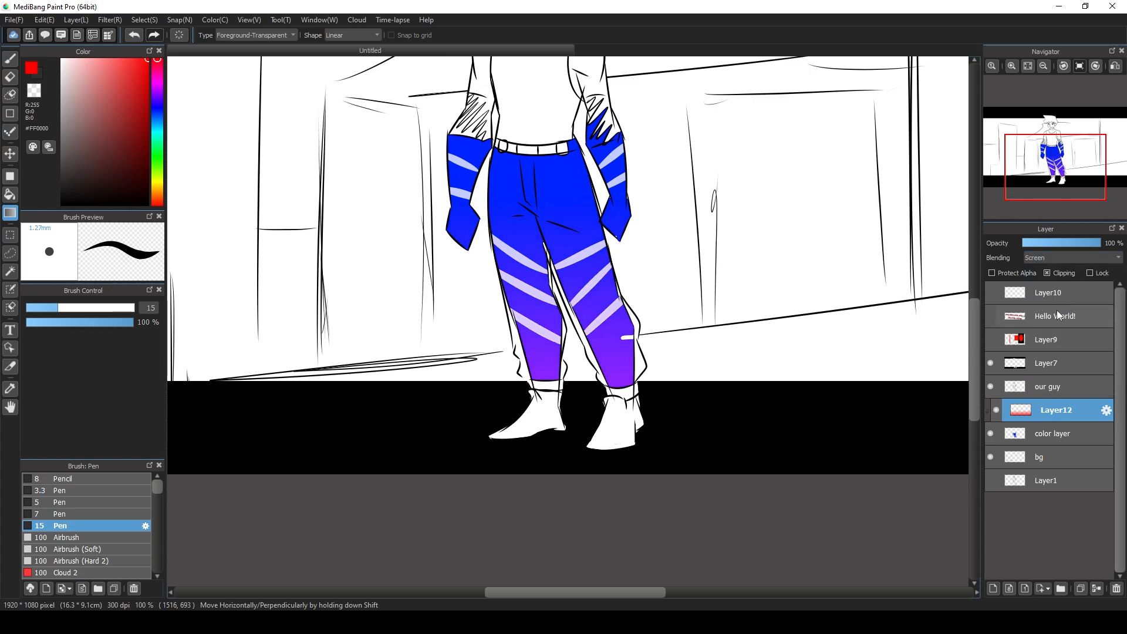
- Try the Lighten, Darken and Difference blending modes in turn on Layer12's gradient
left_click(1059, 251)
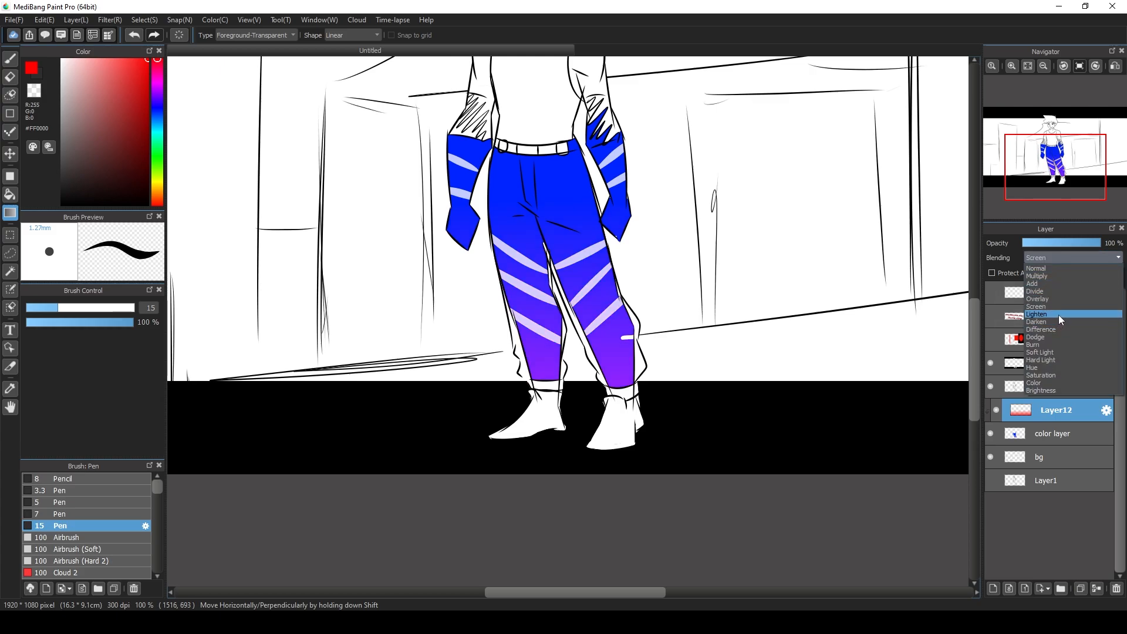
left_click(1059, 315)
left_click(1056, 259)
left_click(1060, 323)
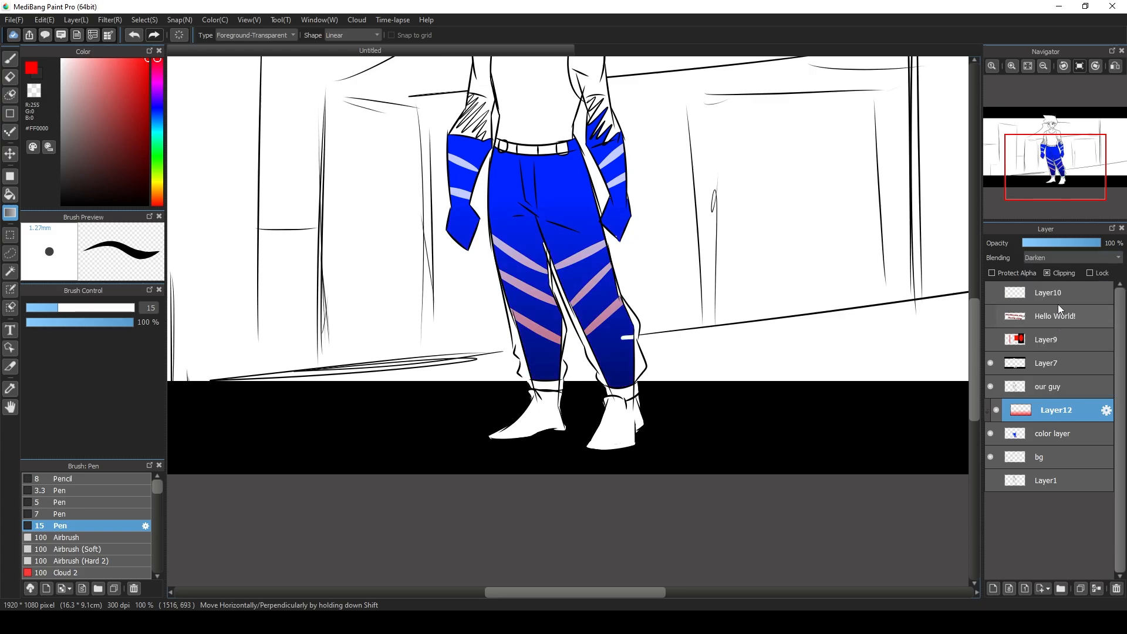
left_click(1051, 259)
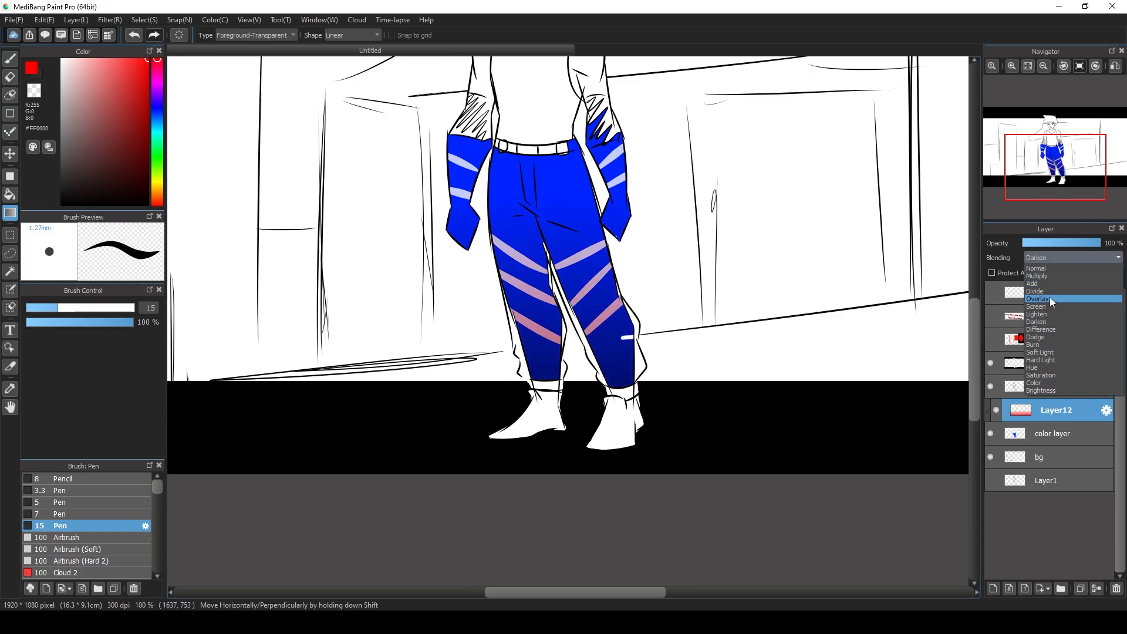
left_click(1053, 330)
- Try the Dodge, Burn and Soft Light blending modes in turn on Layer12's gradient
left_click(1057, 261)
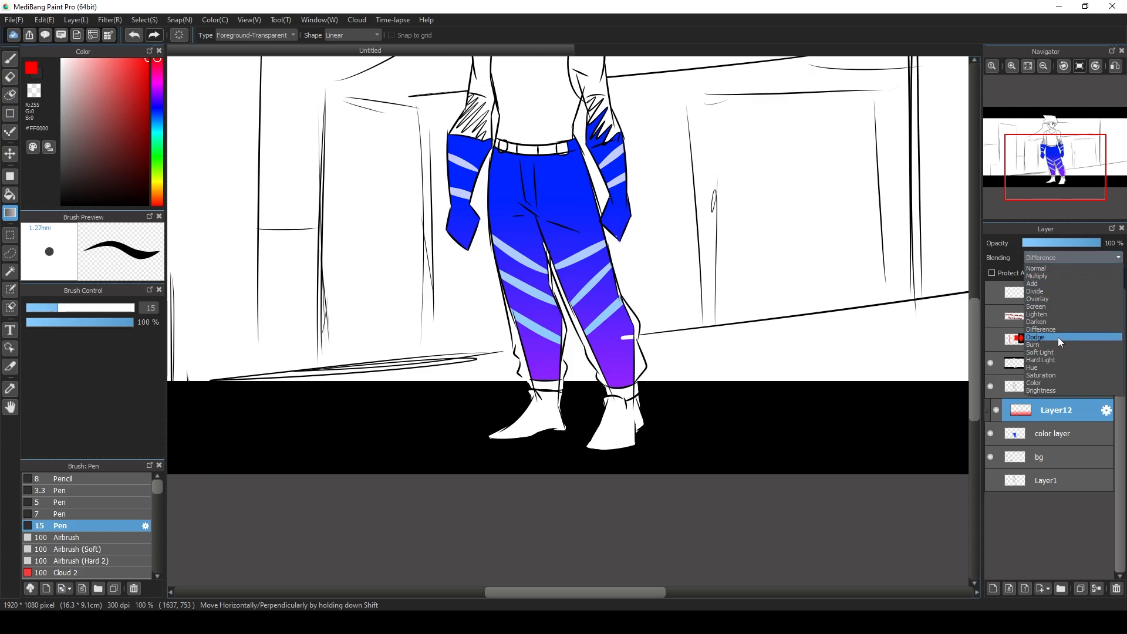
left_click(1057, 337)
left_click(1064, 262)
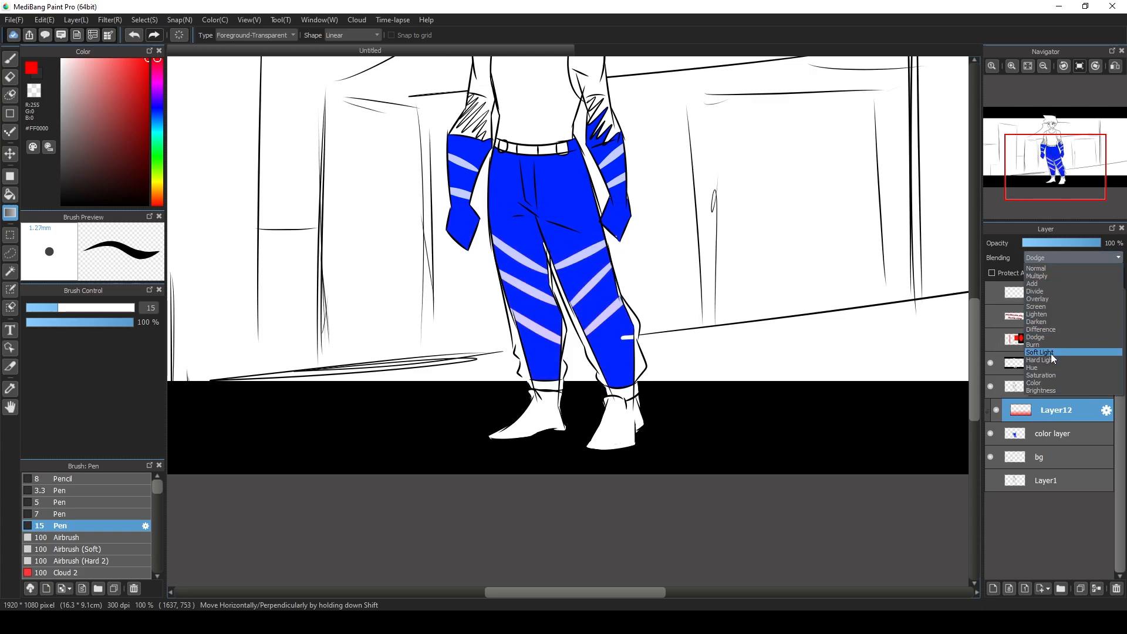
left_click(1051, 347)
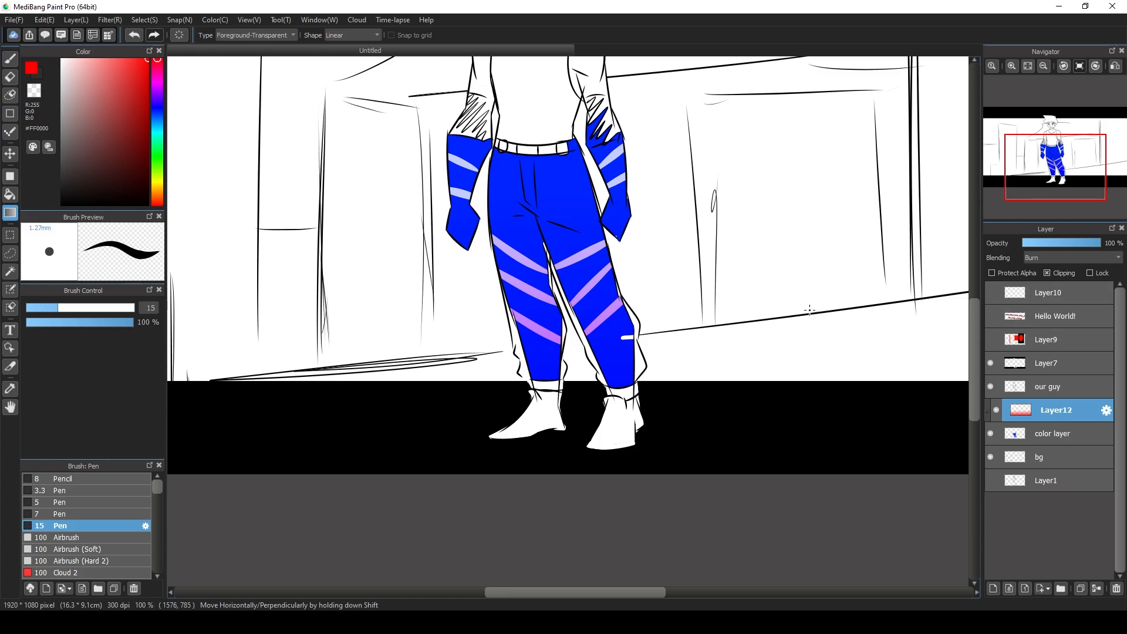
left_click(1053, 260)
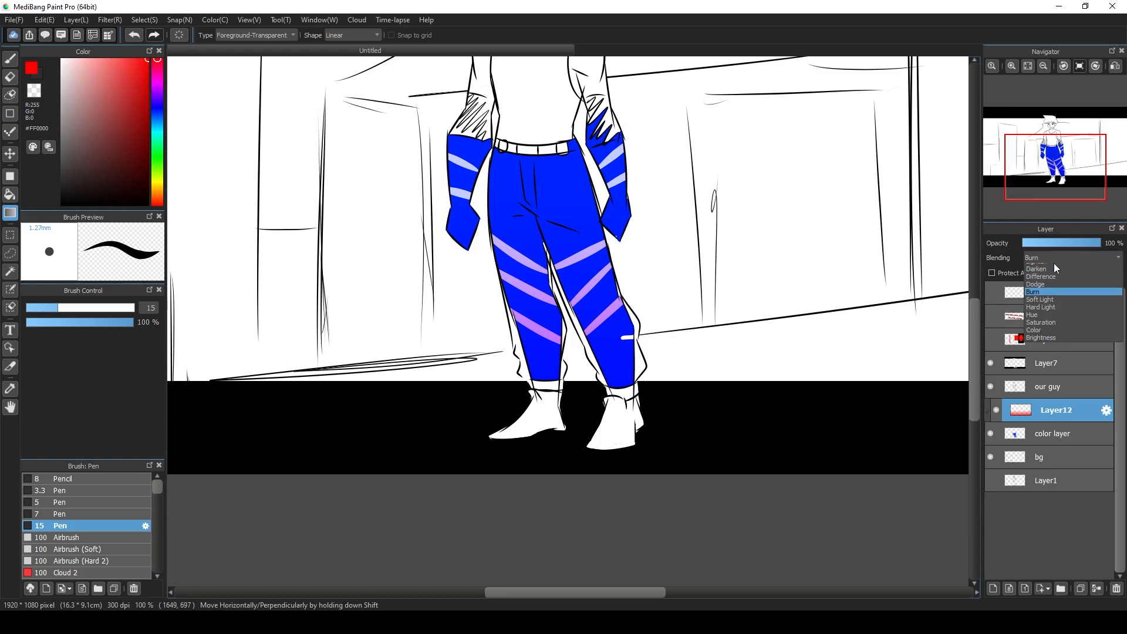
left_click(1054, 351)
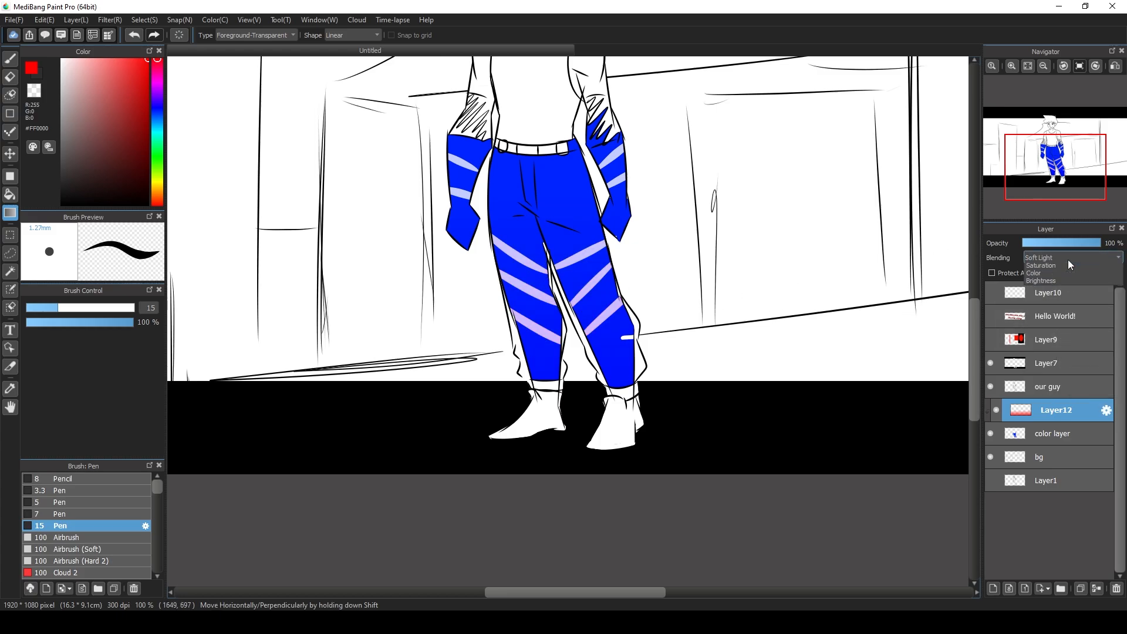
- Try the Hard Light, Hue and Saturation blending modes in turn on Layer12's gradient
left_click(1068, 259)
left_click(1054, 360)
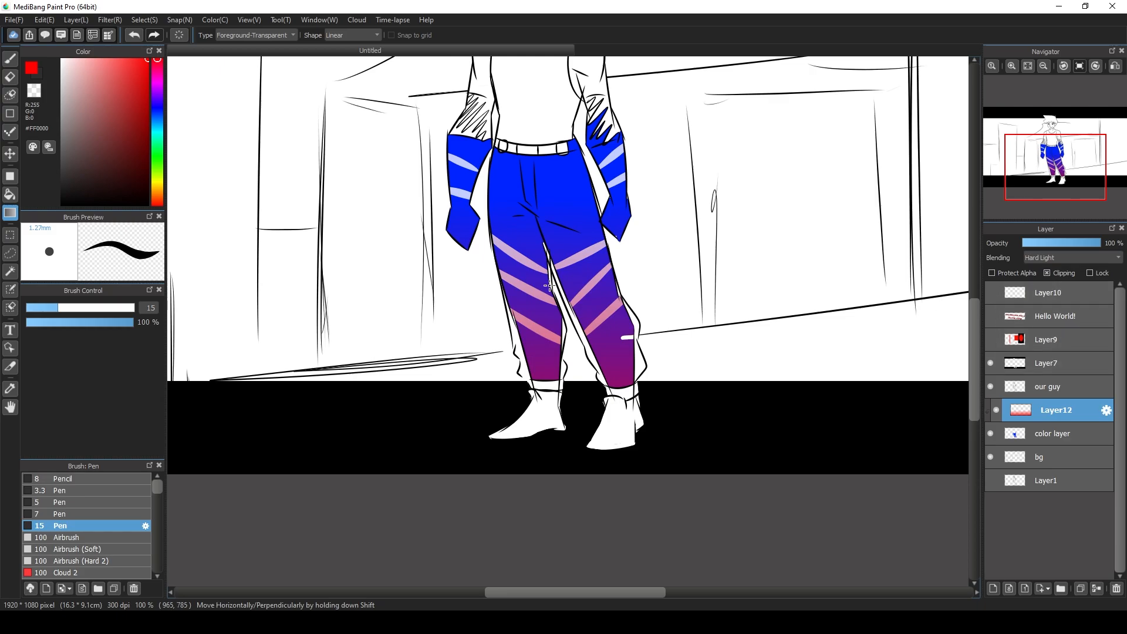
left_click(1059, 260)
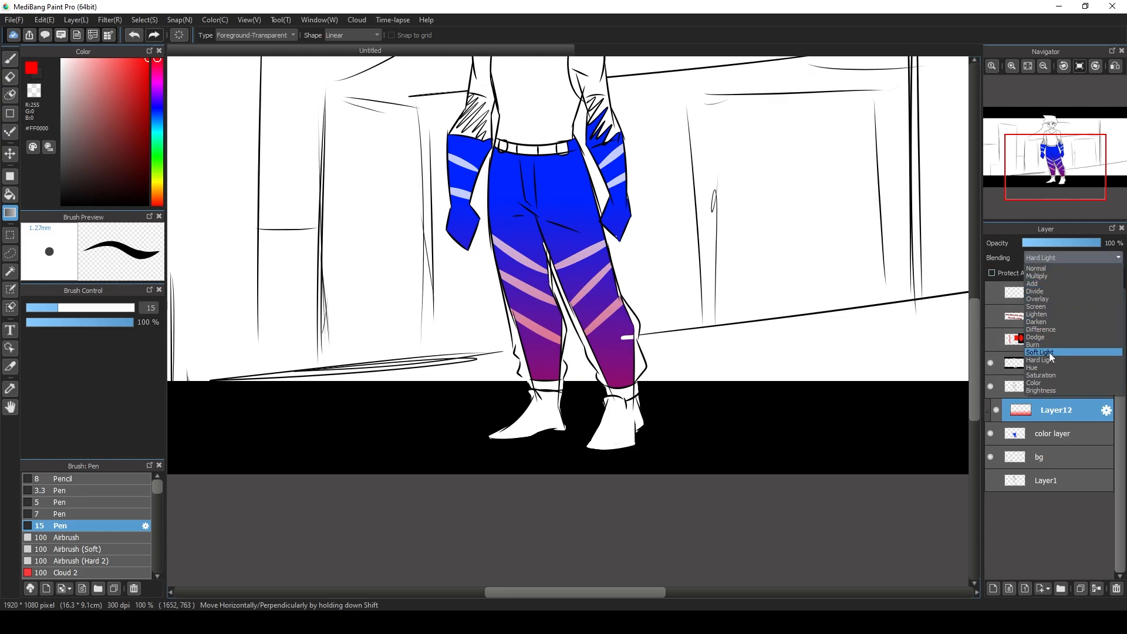
left_click(1053, 365)
left_click(1061, 260)
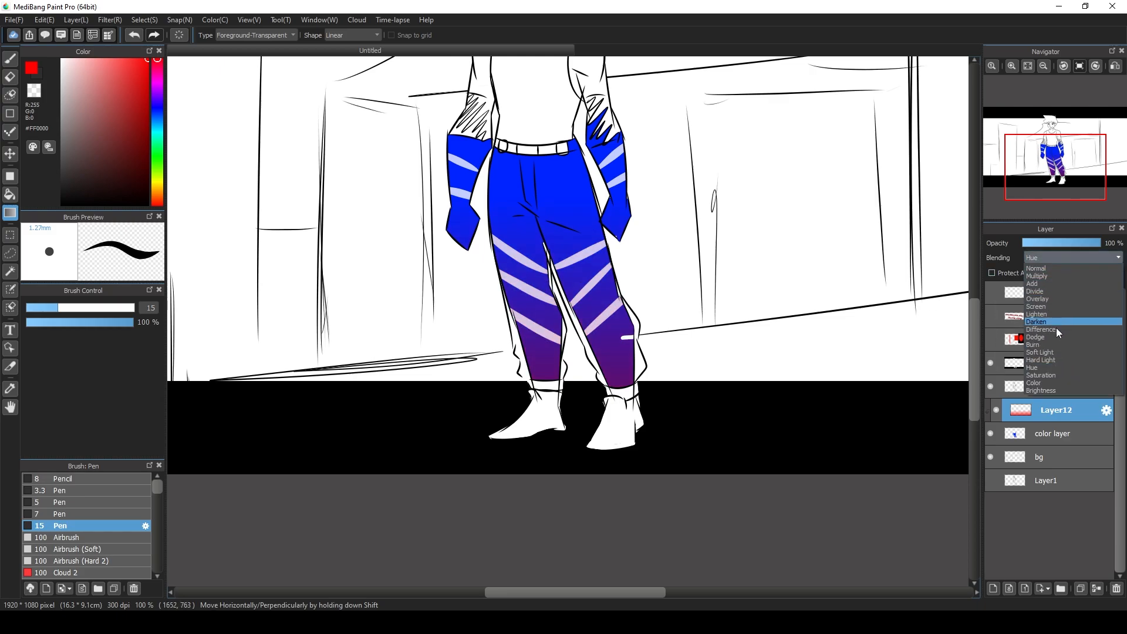
double_click(1054, 378)
key("Escape")
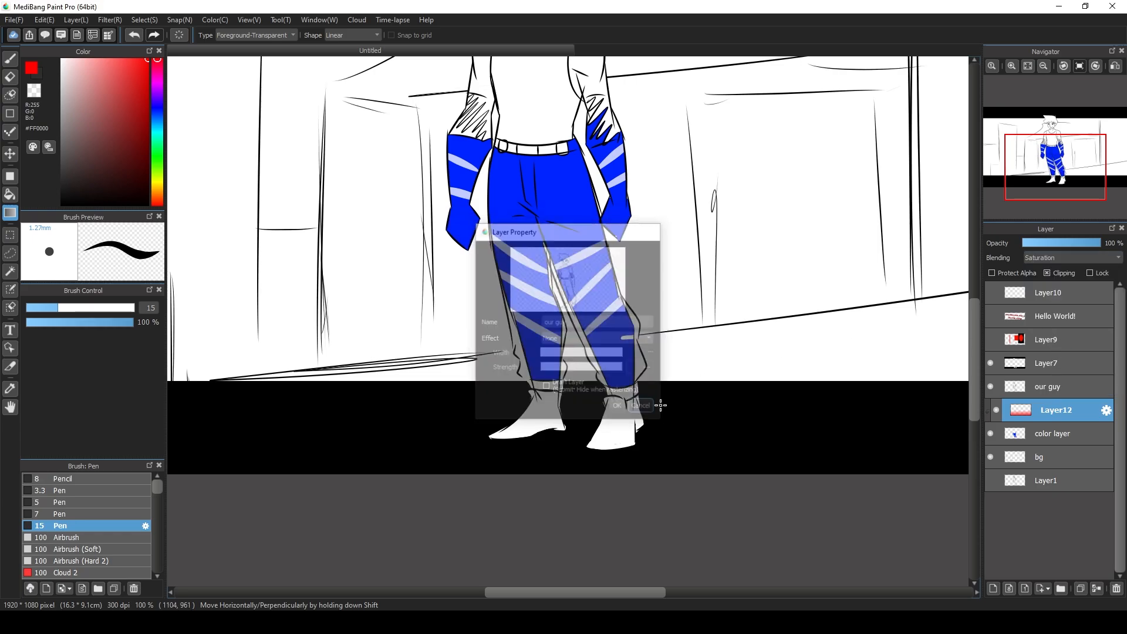
- Try the Color and Brightness blending modes on Layer12, then return its blending to Normal
left_click(1079, 255)
left_click(1059, 382)
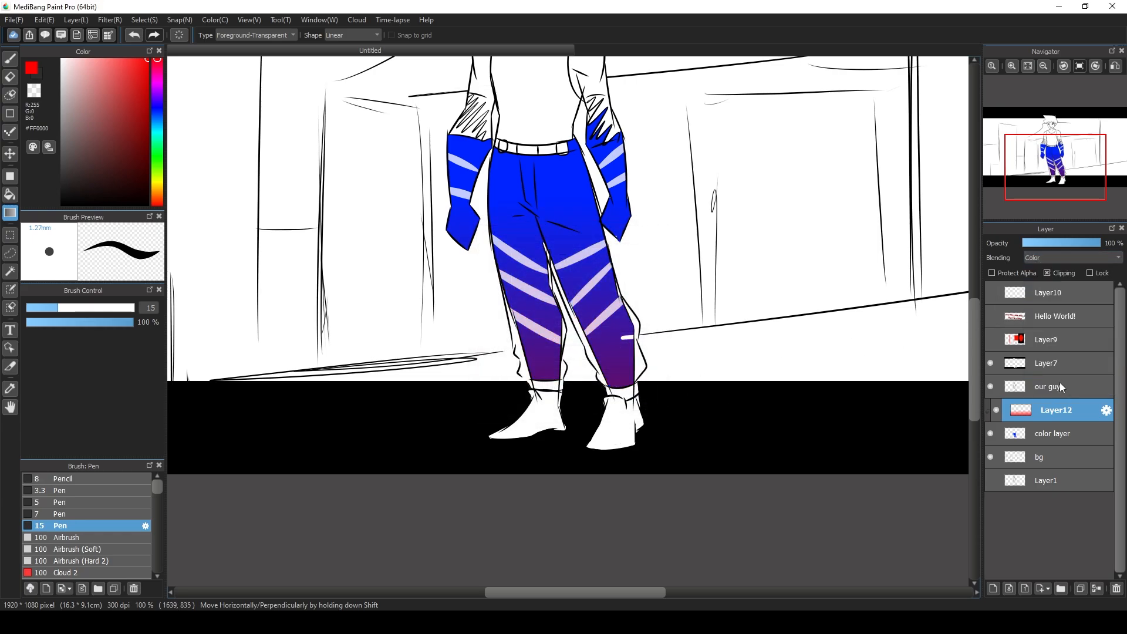
left_click(1072, 258)
left_click(1054, 391)
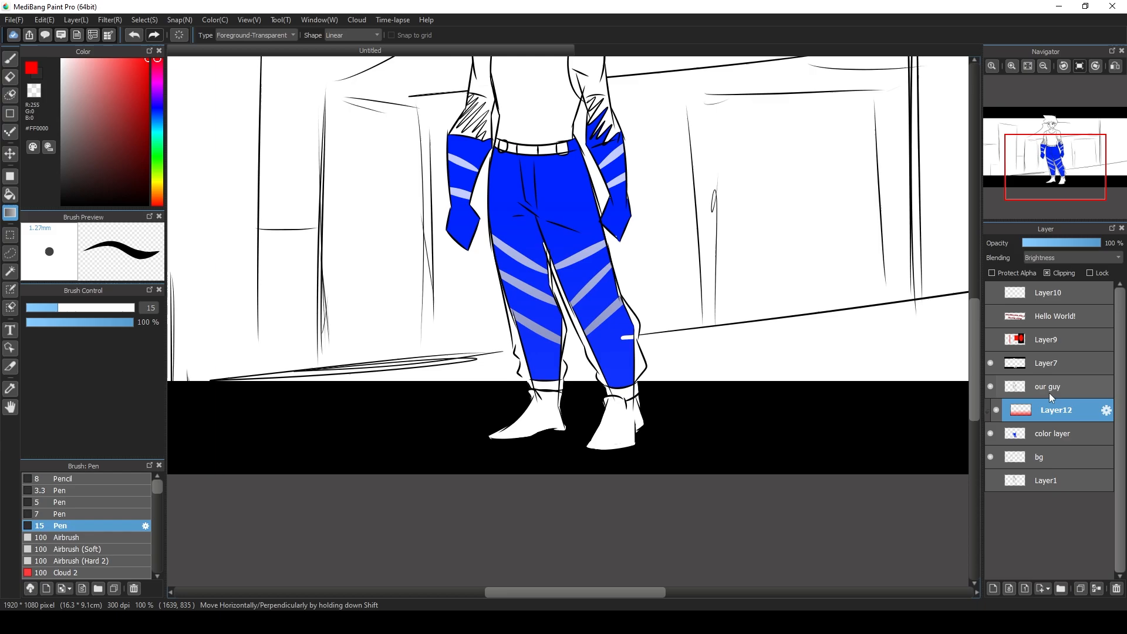
left_click(1041, 256)
left_click(1043, 271)
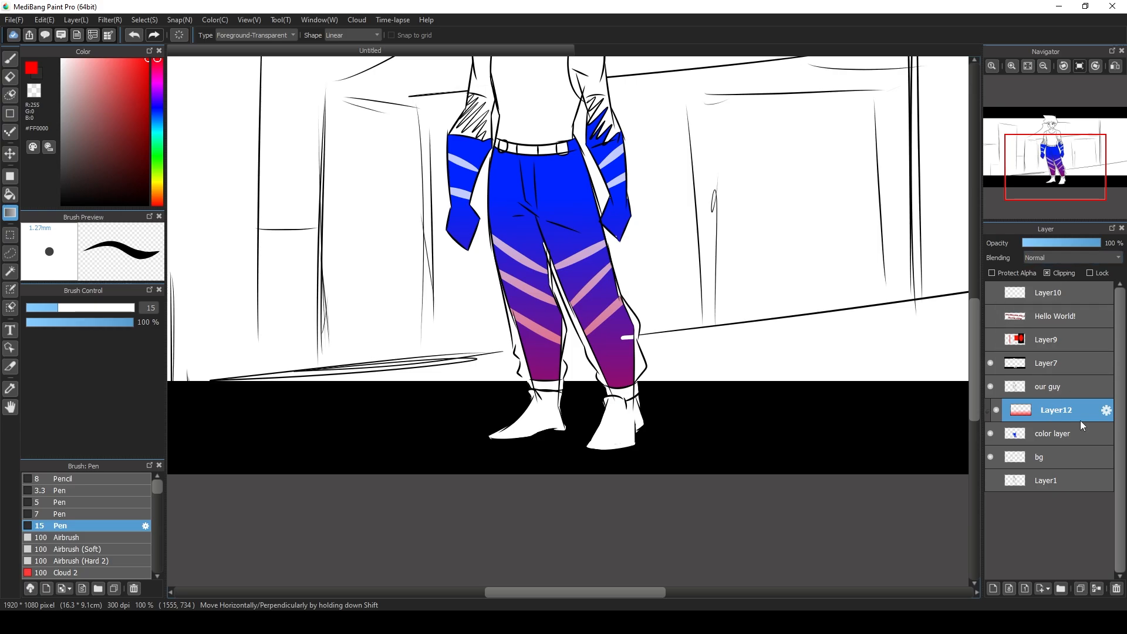
- Lock Layer12, try the Brush tool over the trousers, and unlock the layer
left_click(1093, 275)
key("b")
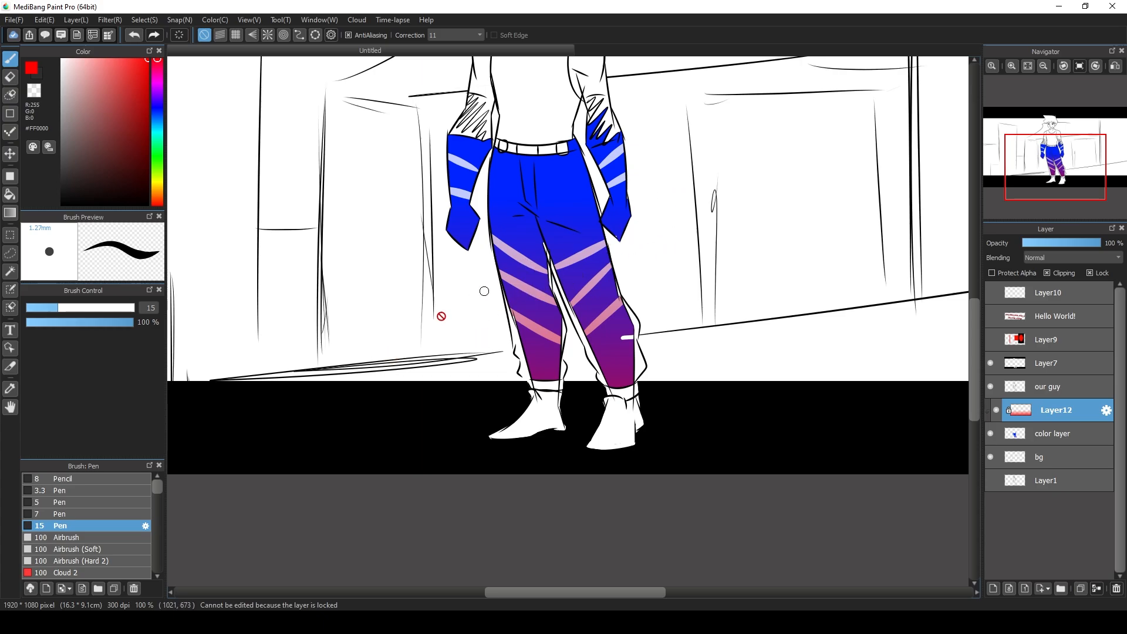
scroll(621, 317, "up", 3)
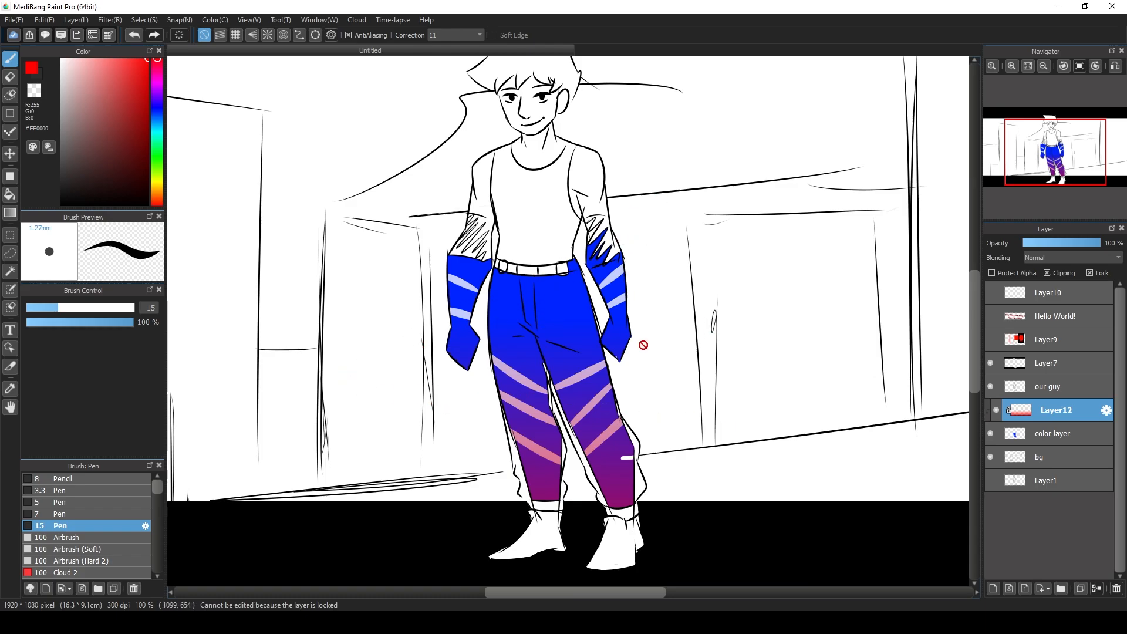
left_click(1090, 273)
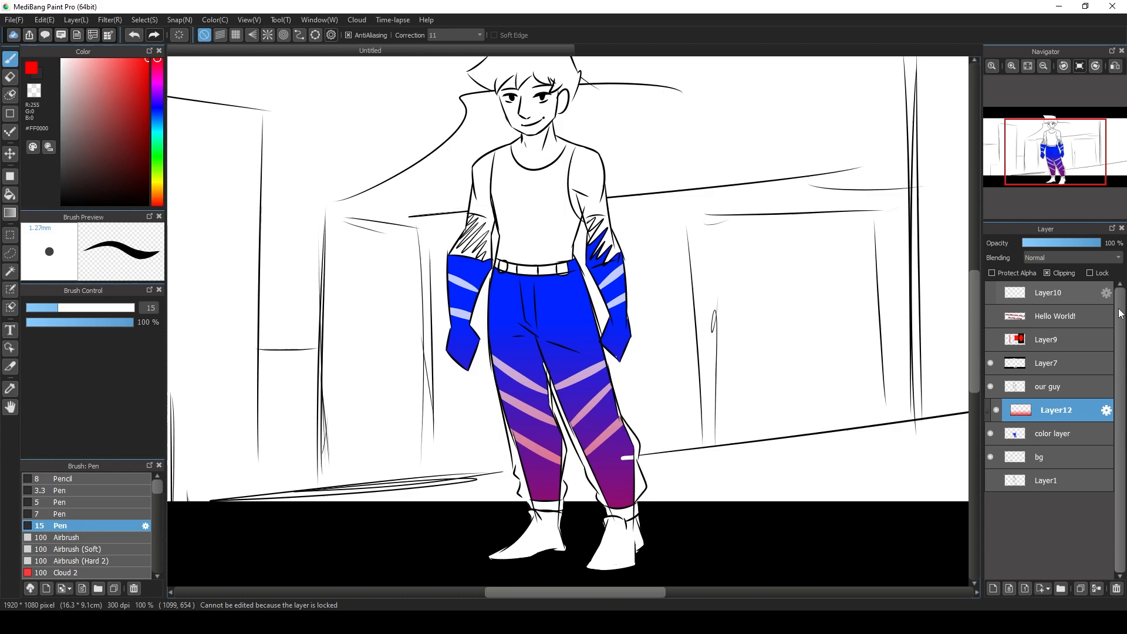
- Hide the Layer7, our guy, color layer and bg layers to leave a blank canvas
scroll(697, 302, "down", 3)
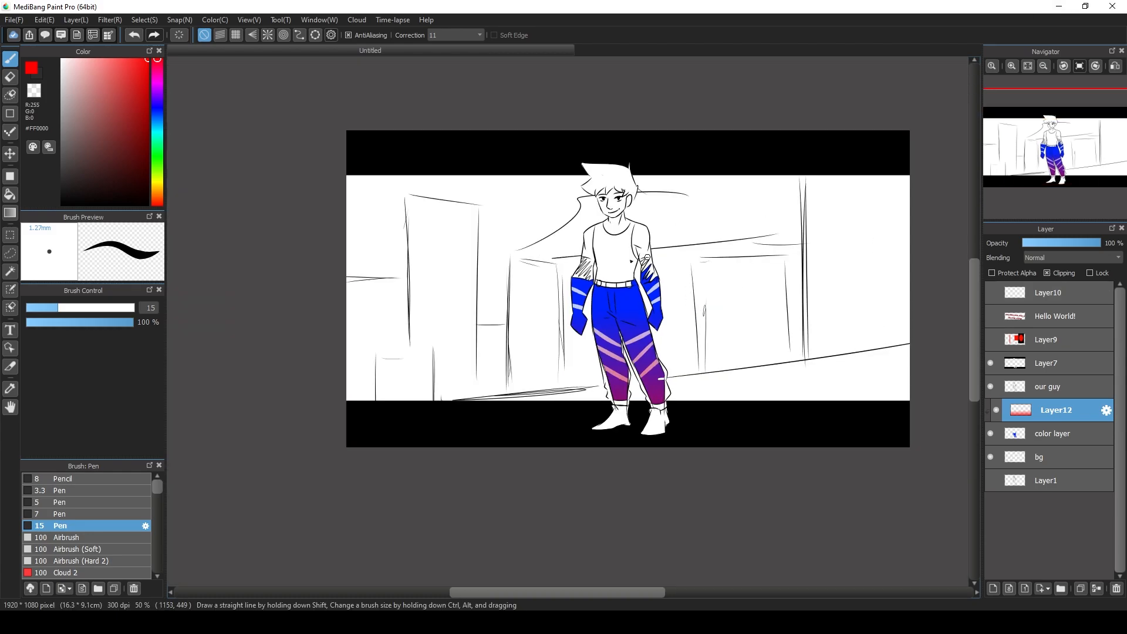
mouse_move(1056, 144)
left_click_drag(1060, 146, 1055, 150)
left_click(1031, 69)
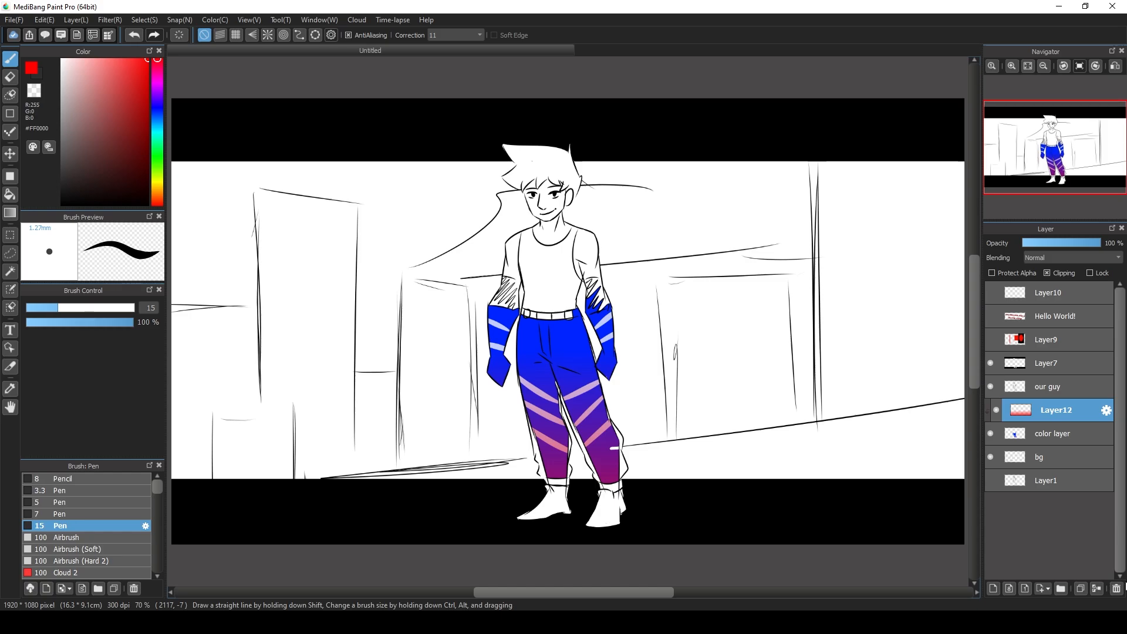
left_click(1009, 364)
left_click(990, 363)
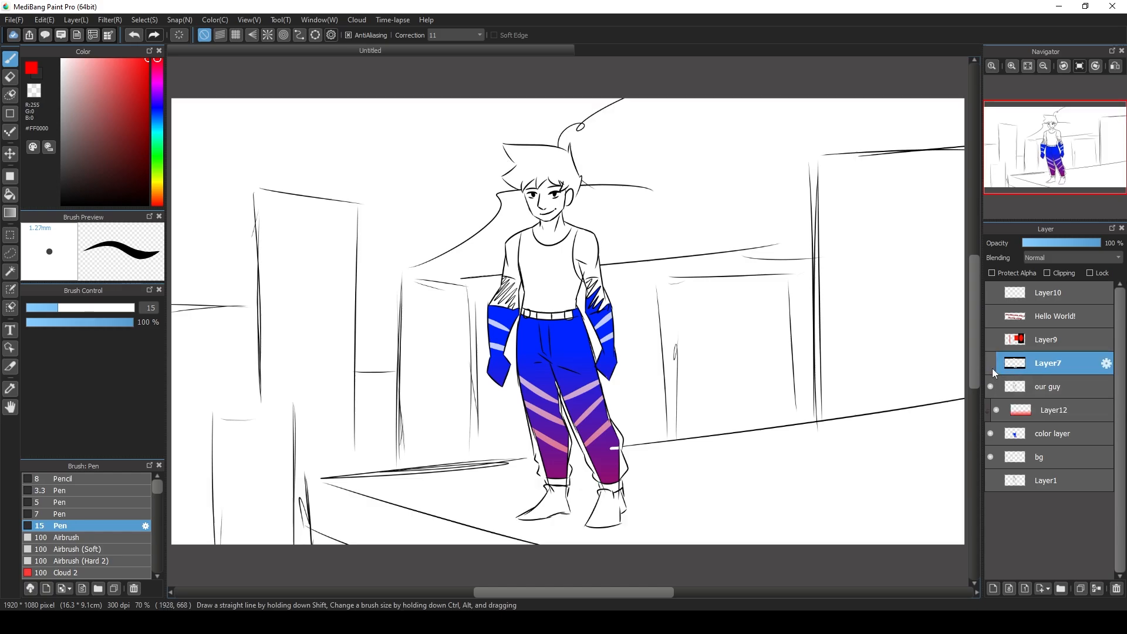
left_click(990, 386)
left_click(994, 410)
left_click(990, 433)
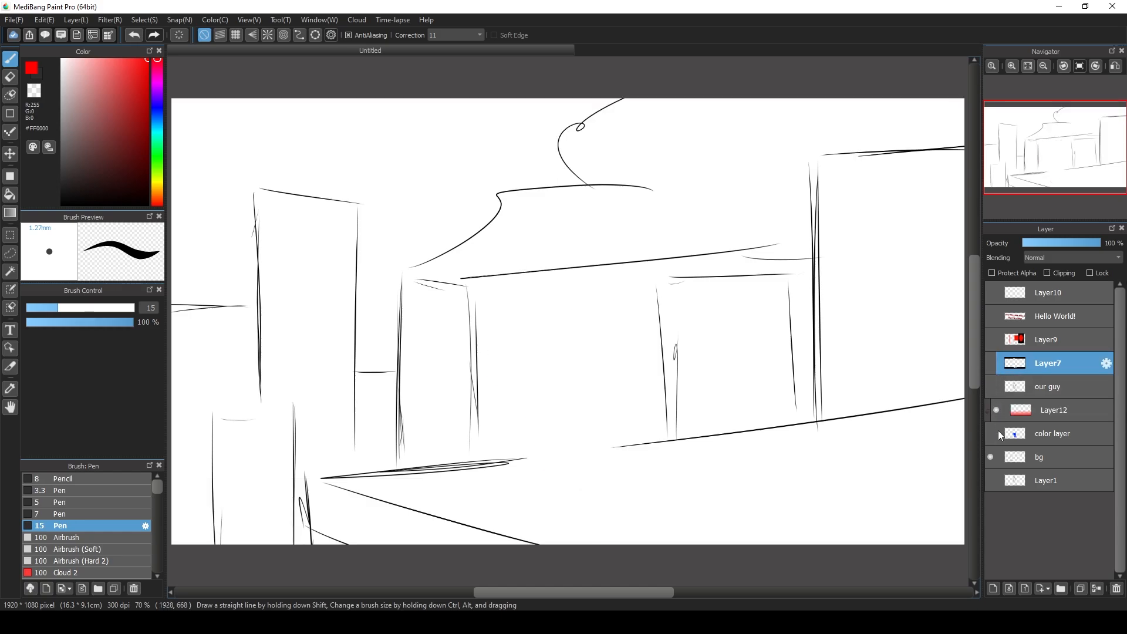
left_click(989, 458)
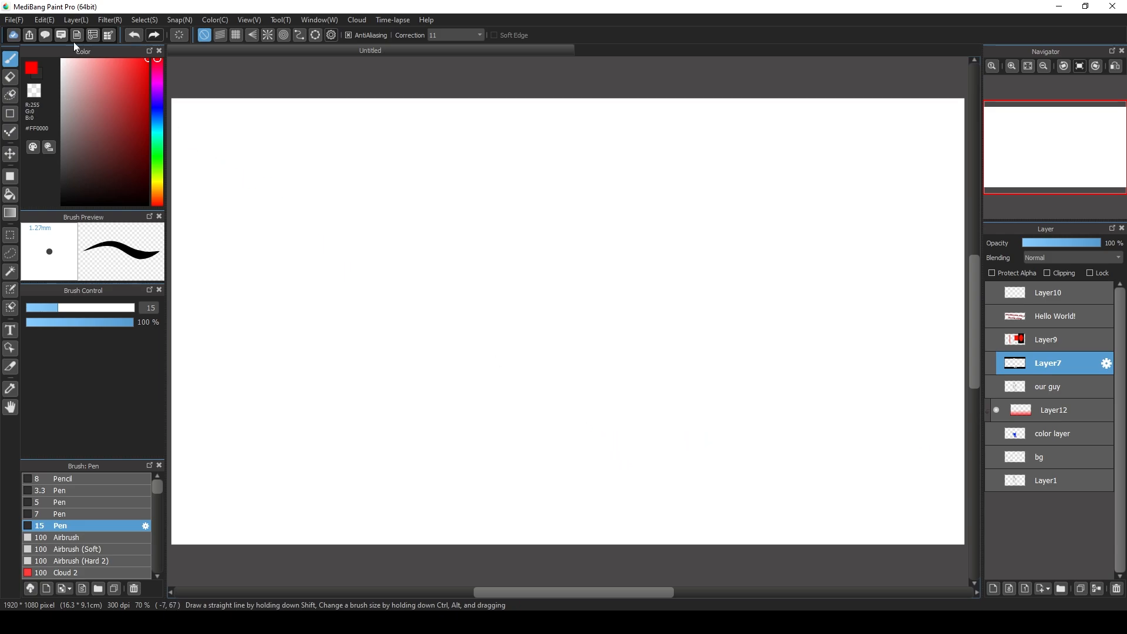
left_click(79, 20)
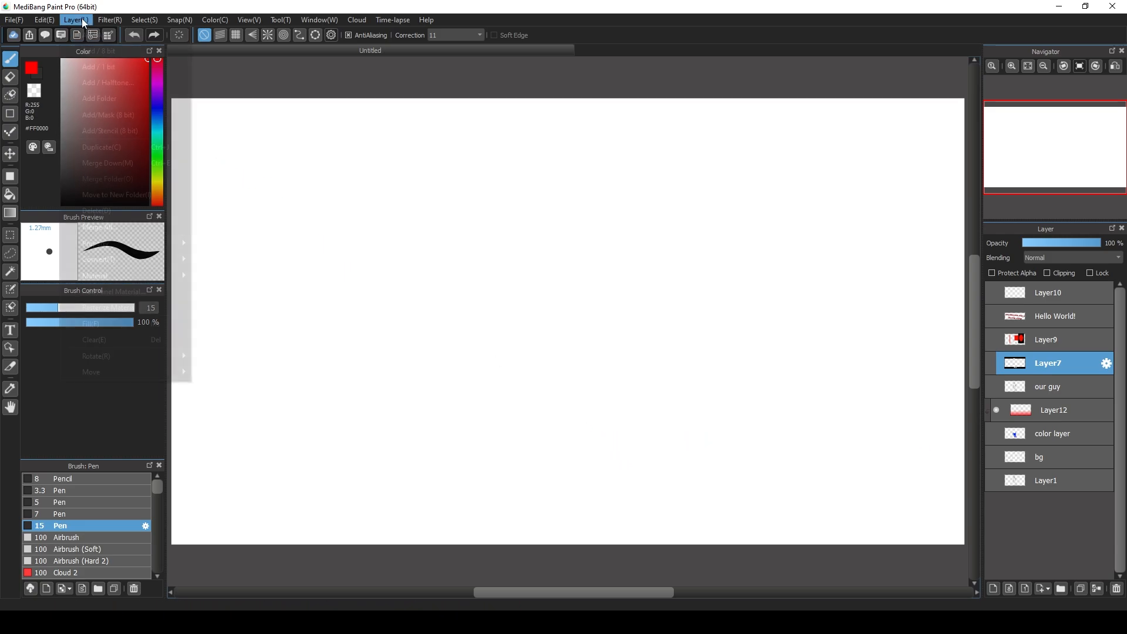
left_click(1105, 363)
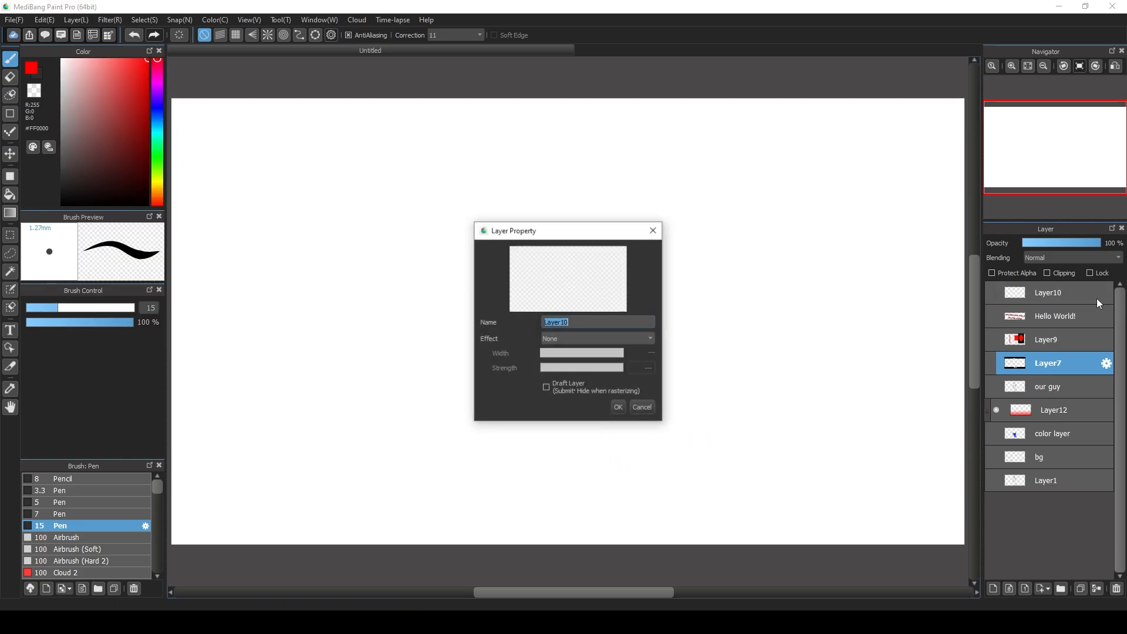
left_click(637, 404)
- Add a new layer above Layer10 and put a comic panel frame on it with a 0.42 mm black border
left_click(1048, 292)
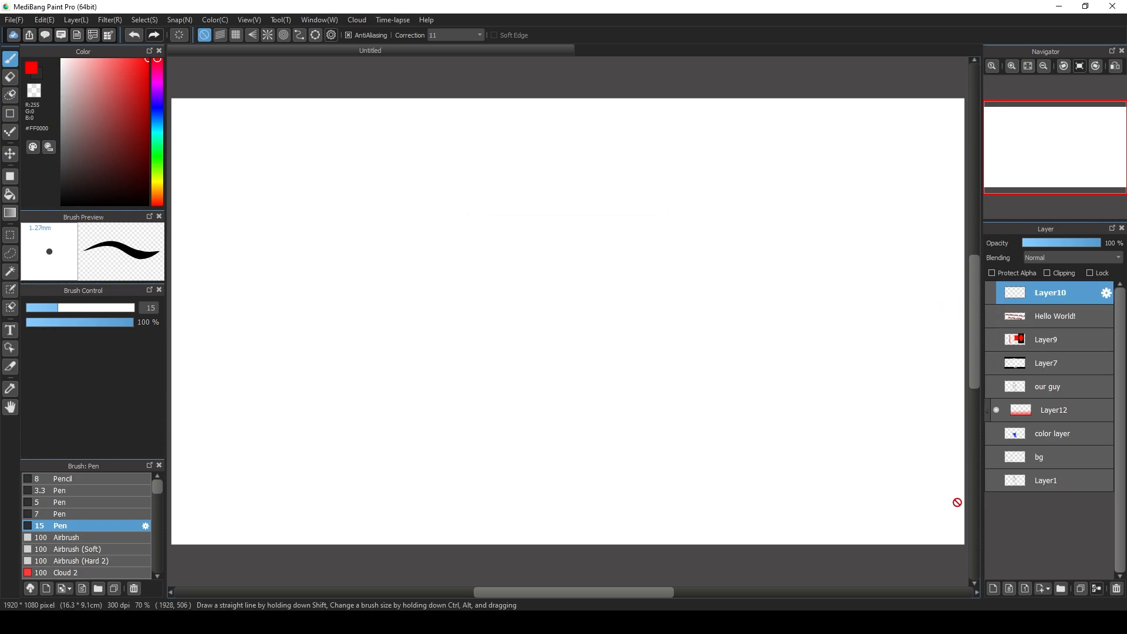
left_click(993, 588)
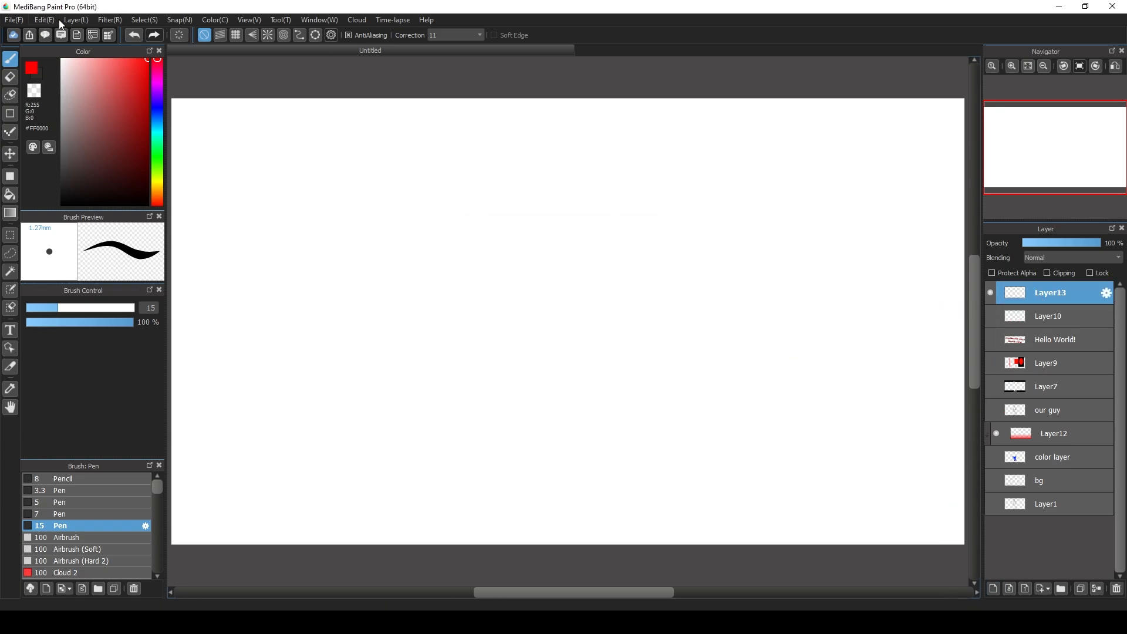
left_click(75, 20)
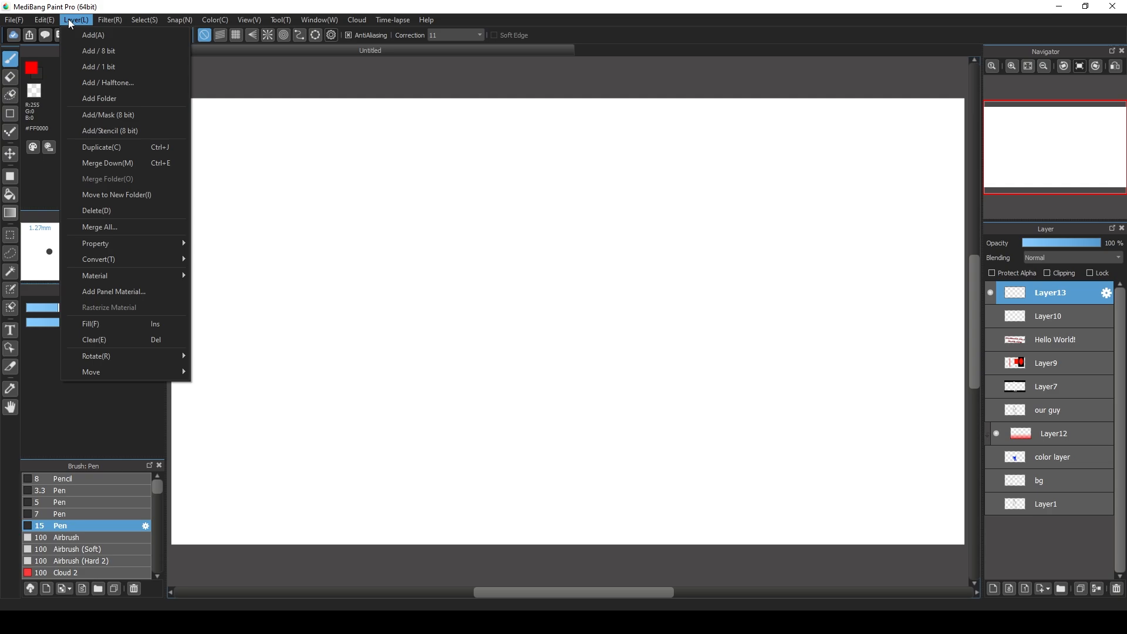
left_click(157, 292)
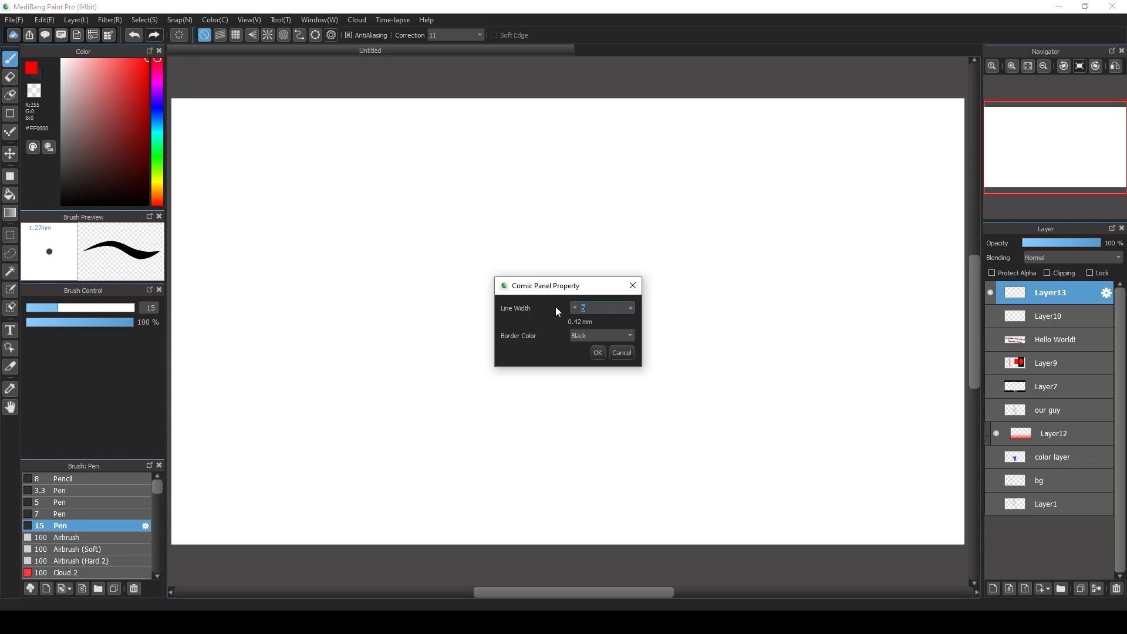
left_click(598, 353)
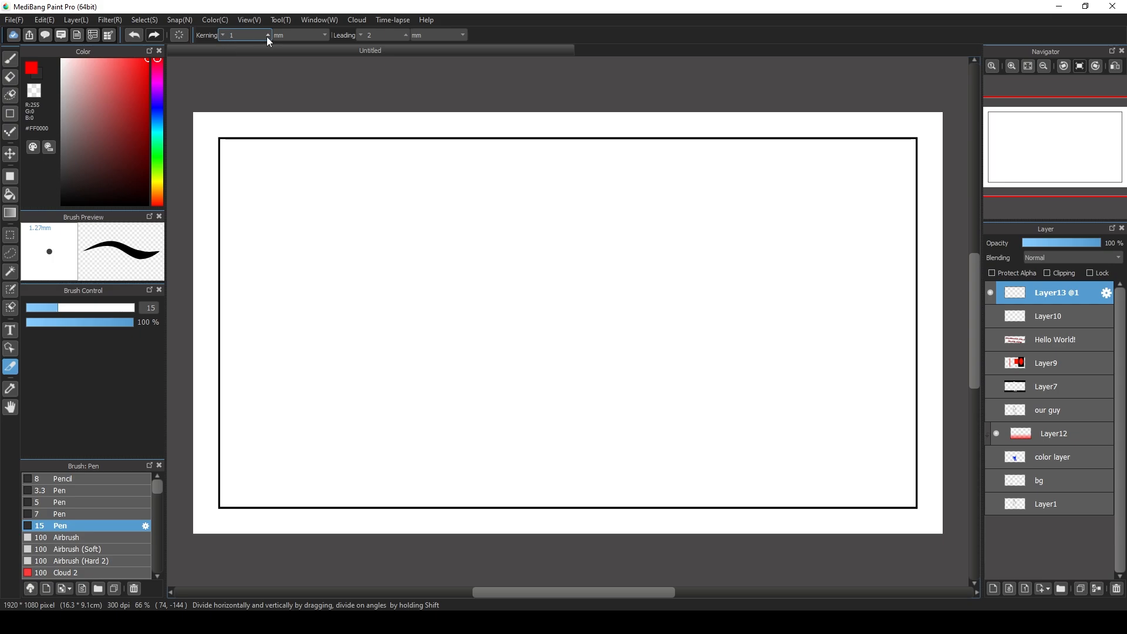
- Split the comic frame into six panels with the Divide Tool, using one vertical, three horizontal and one diagonal cut
left_click(221, 37)
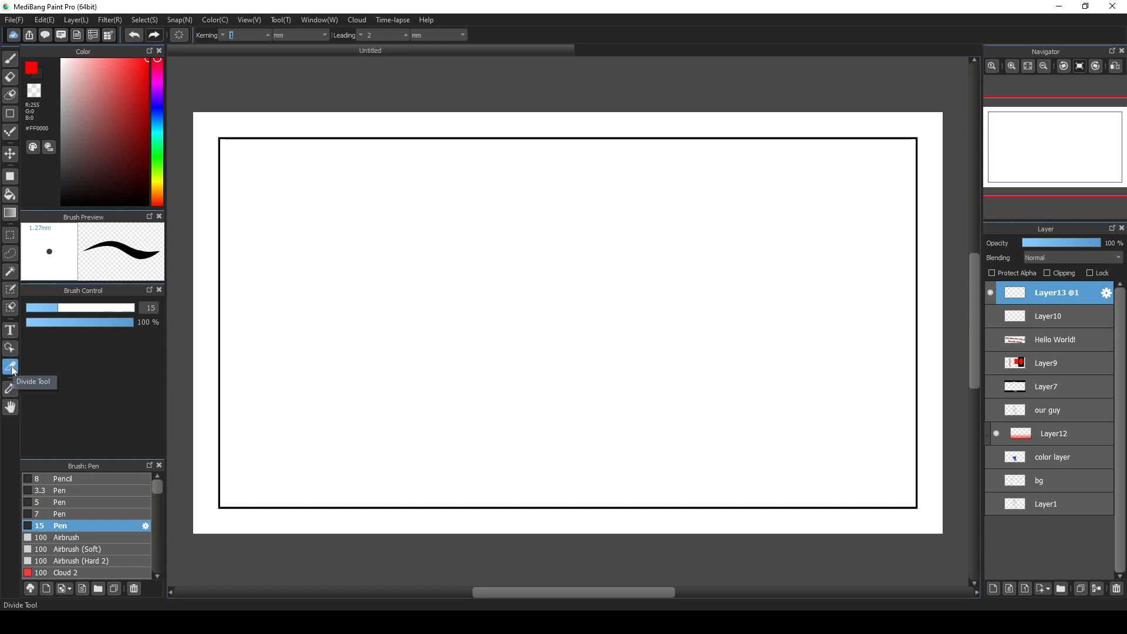
left_click_drag(561, 82, 565, 538)
left_click_drag(206, 322, 562, 330)
left_click_drag(558, 395, 864, 127)
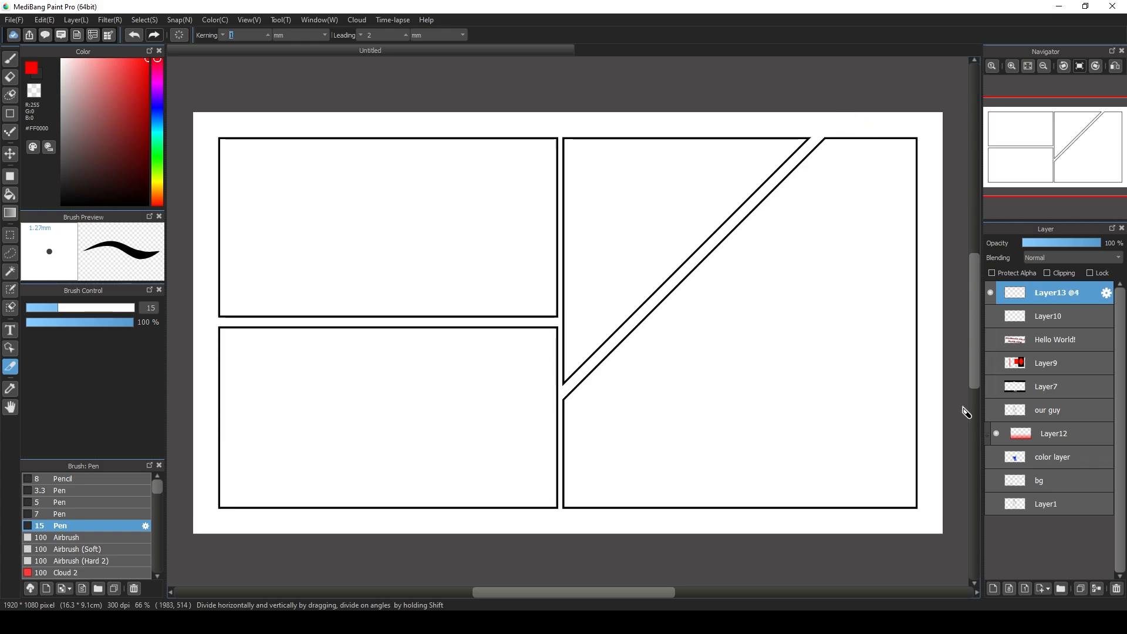
mouse_move(936, 449)
left_mouse_down()
mouse_move(565, 451)
mouse_move(916, 458)
left_mouse_up()
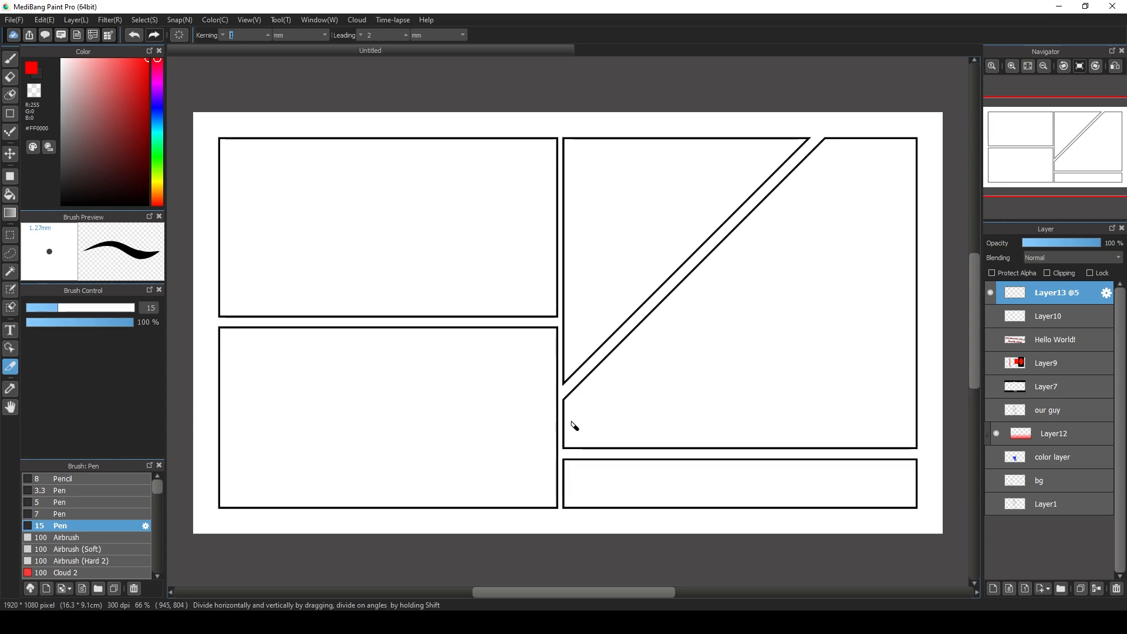
left_click_drag(569, 418, 289, 404)
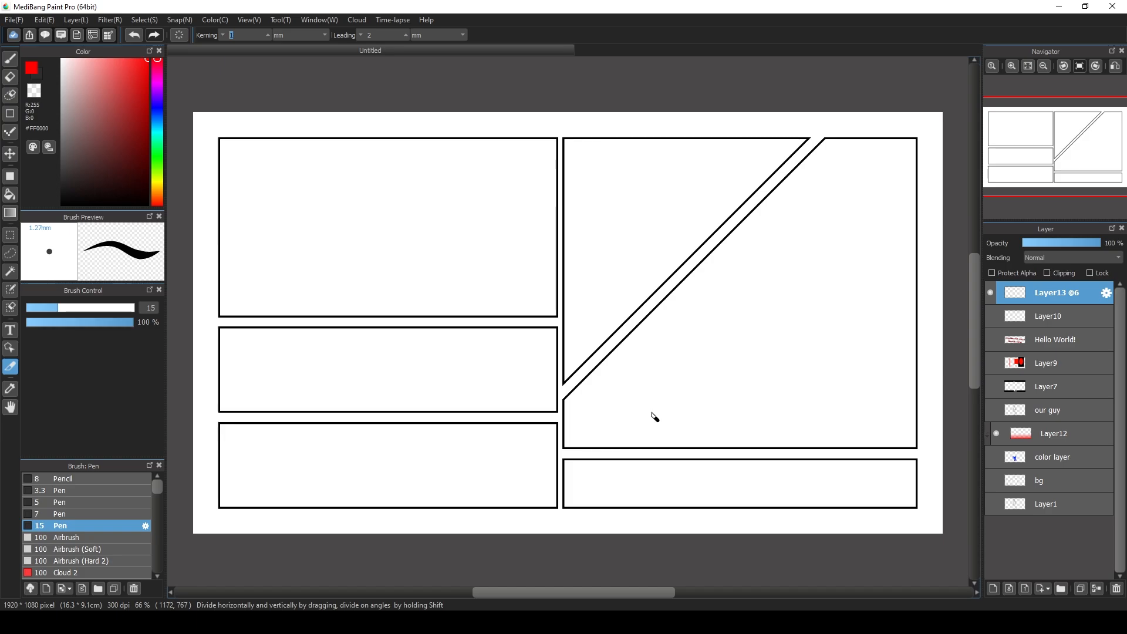
- Hide the comic panel layer and show the our guy, Layer7, color layer and bg layers again
left_click(990, 293)
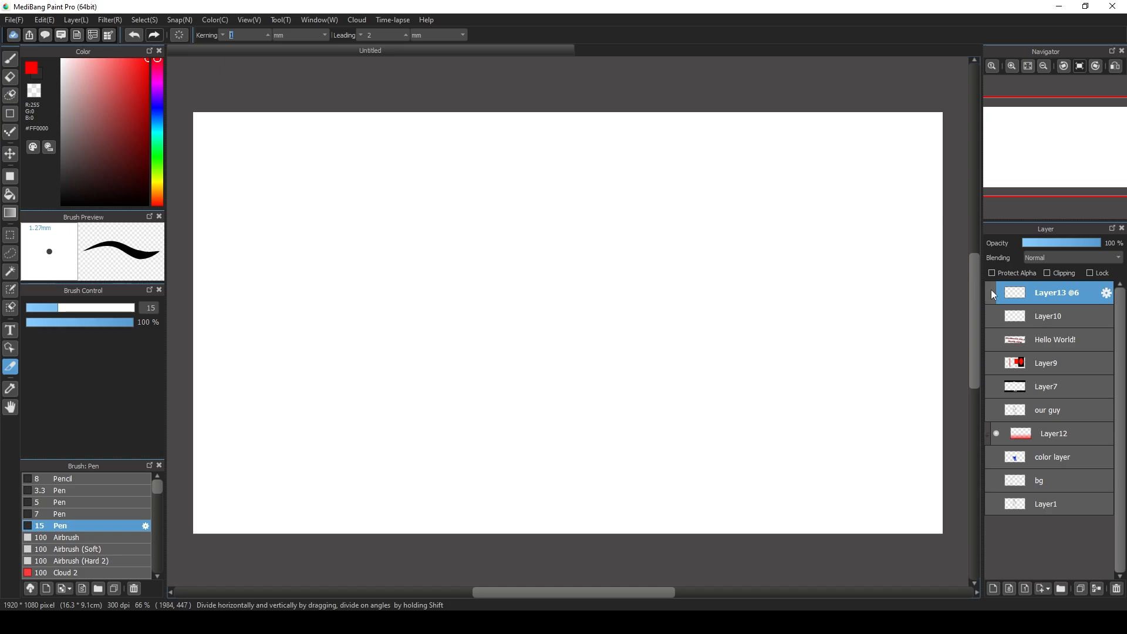
left_click(991, 413)
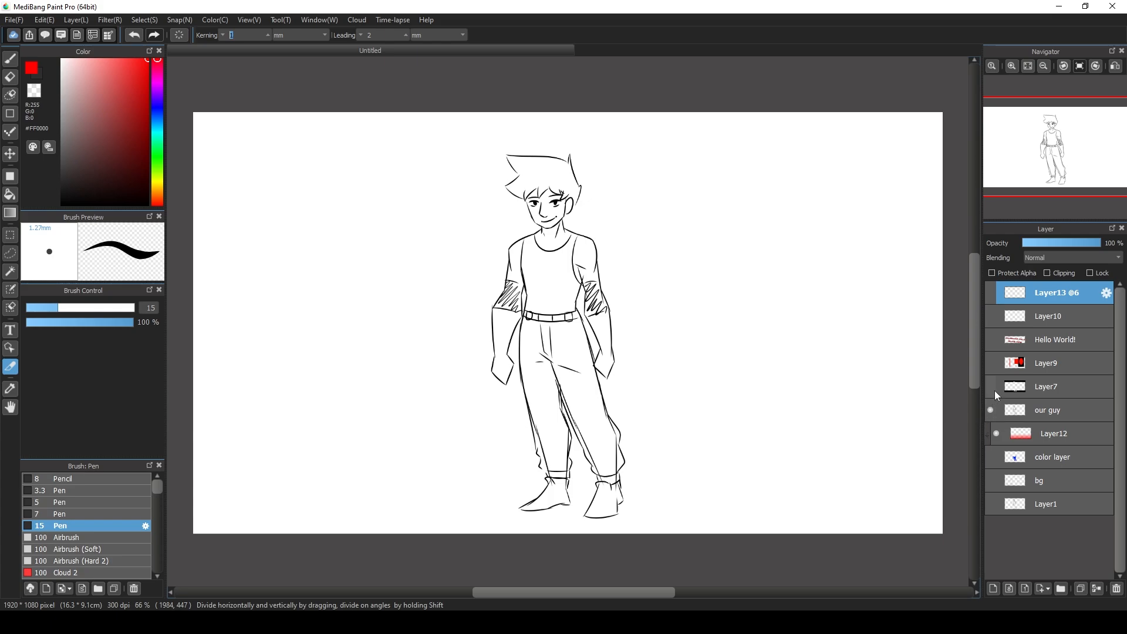
left_click(993, 387)
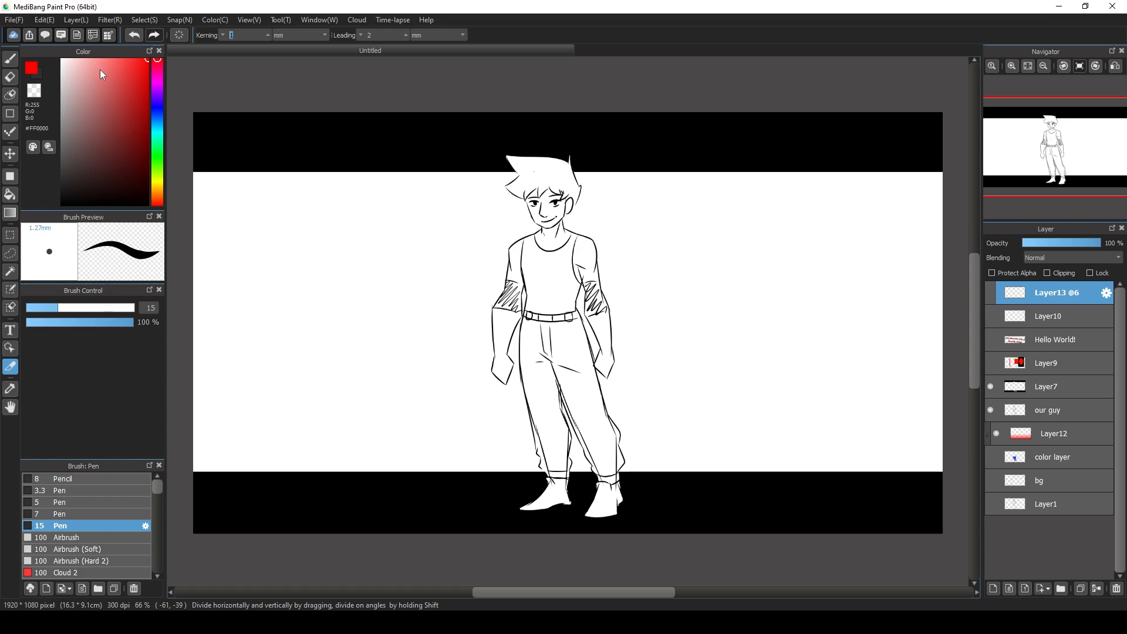
left_click(991, 457)
left_click(990, 480)
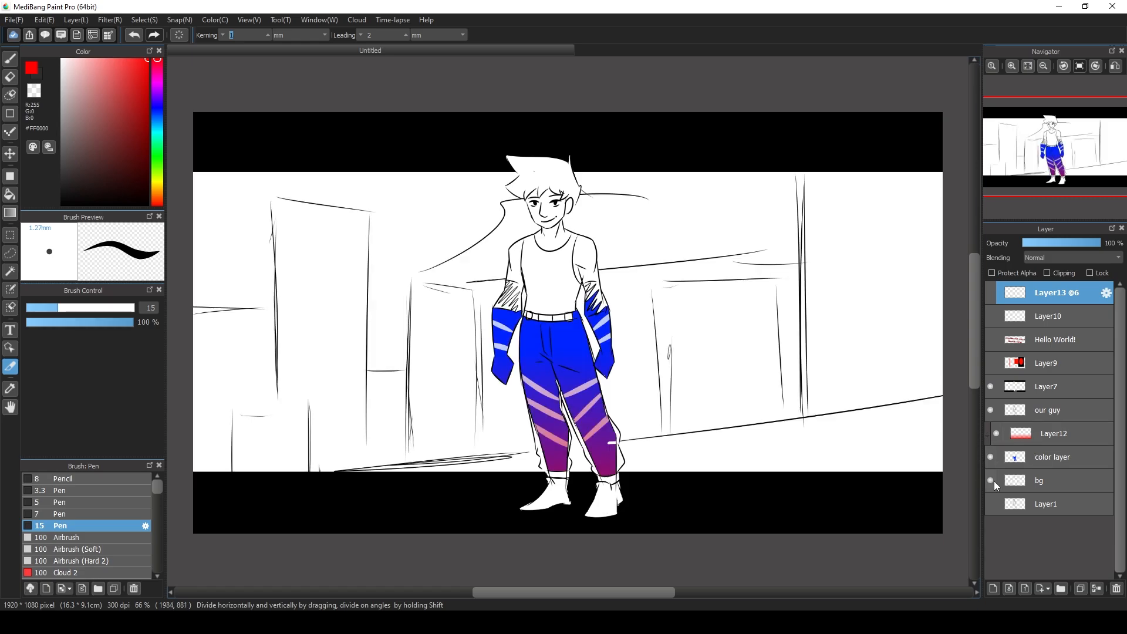